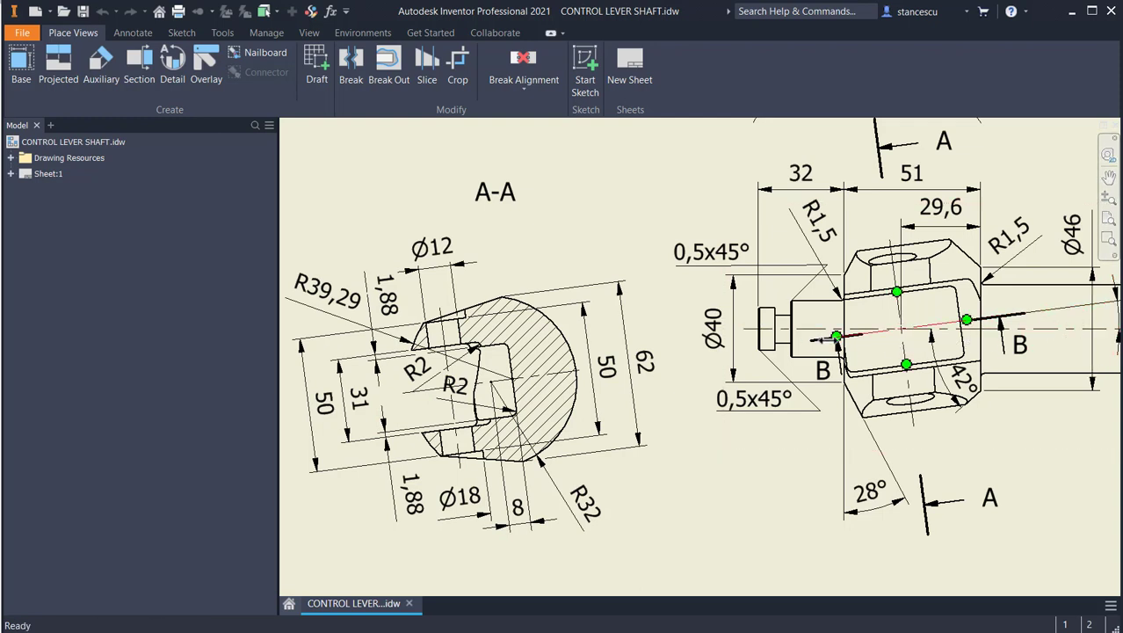
Examine the dimensions of the fork end and of section A-A in the control lever shaft drawing.
left_click_drag(816, 352, 1022, 398)
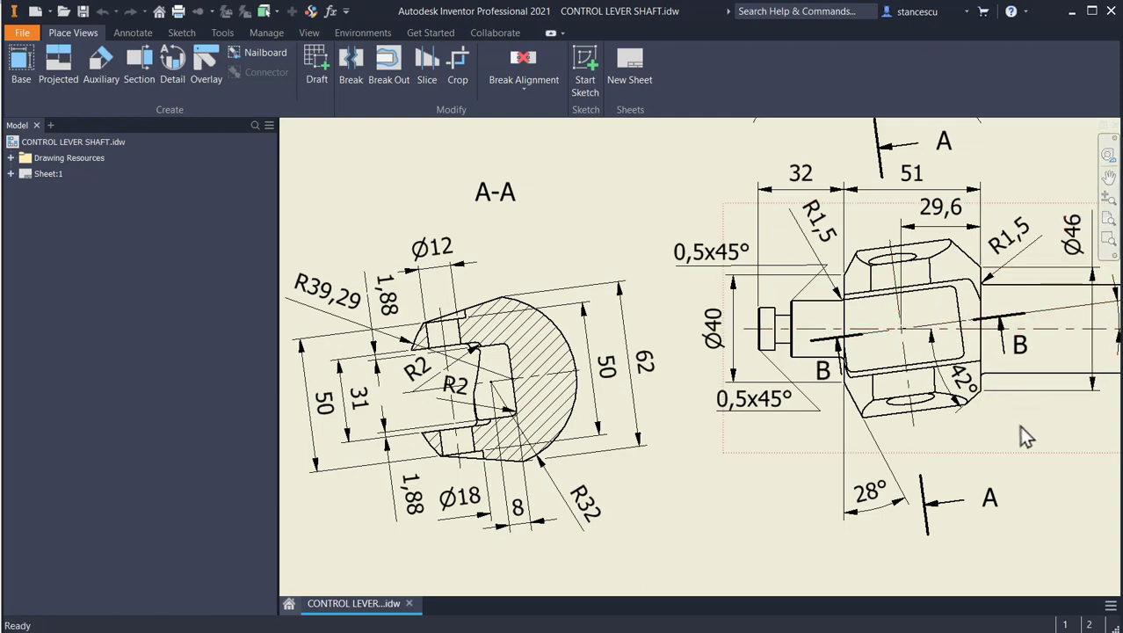
key("Escape")
key("F2")
left_click_drag(1013, 443, 941, 445)
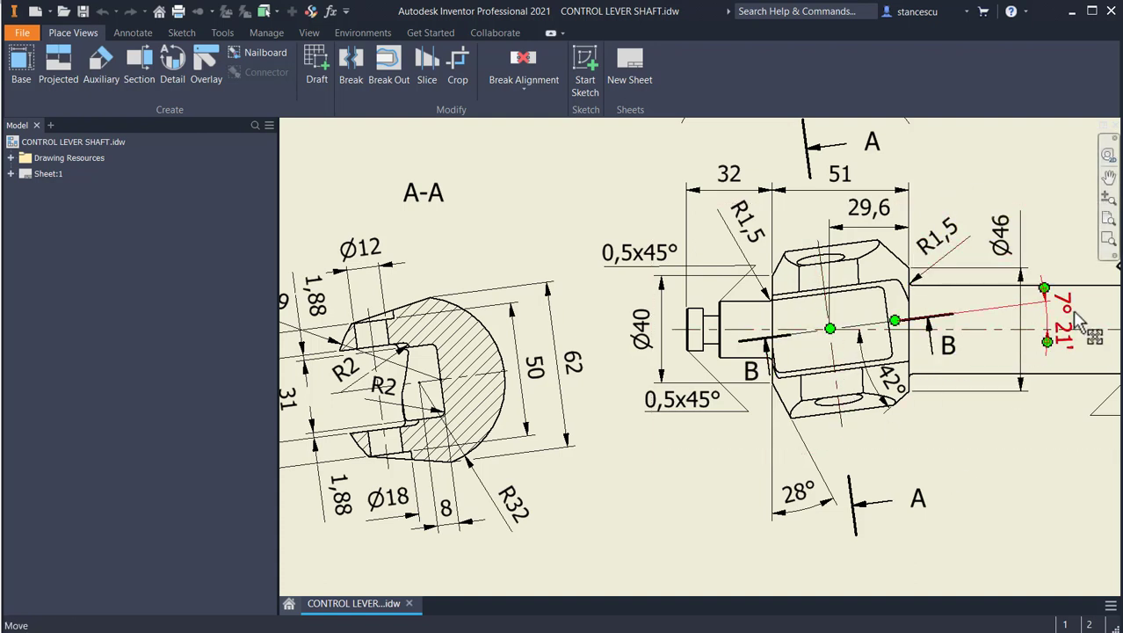
middle_click_drag(960, 473, 1002, 458)
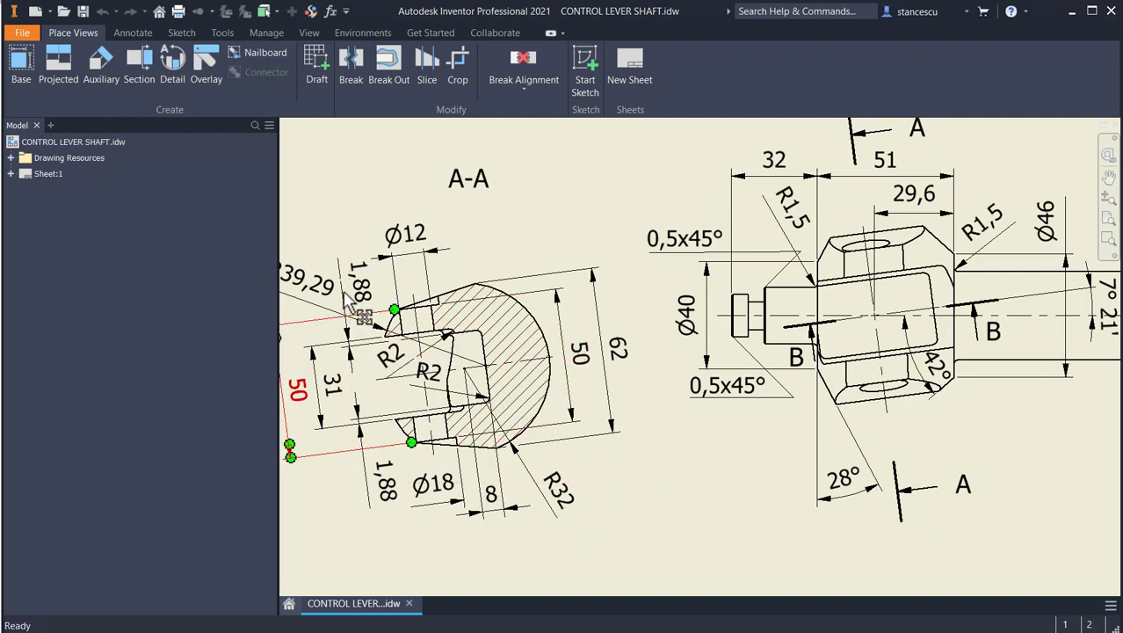
Create a new part and start a 2D sketch on the horizontal XZ plane.
left_click(35, 12)
double_click(482, 172)
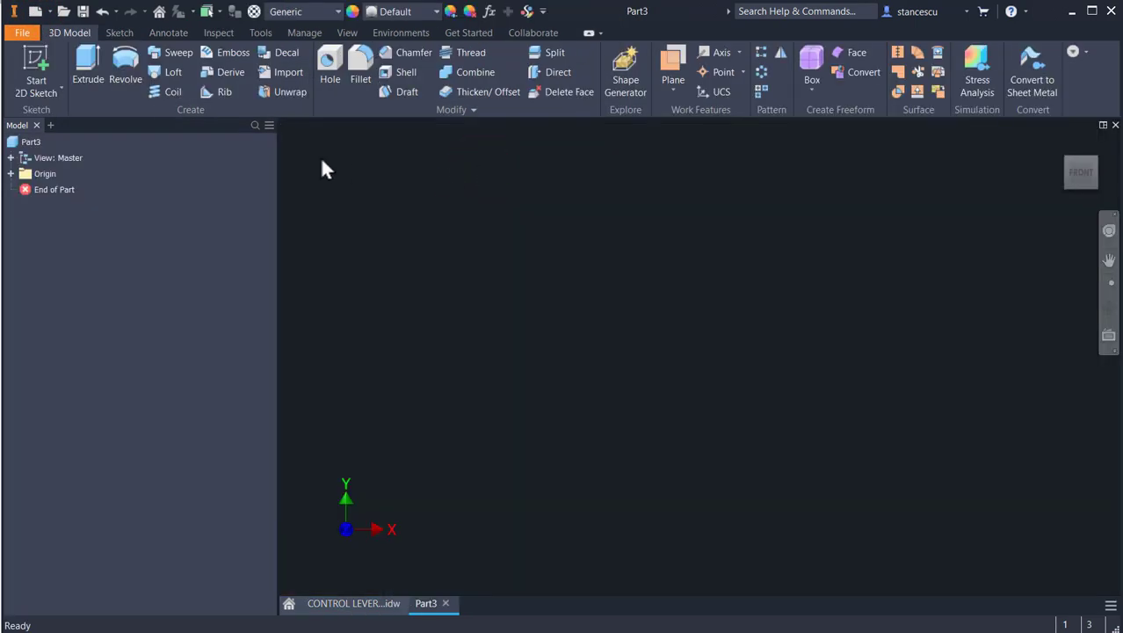
left_click(37, 68)
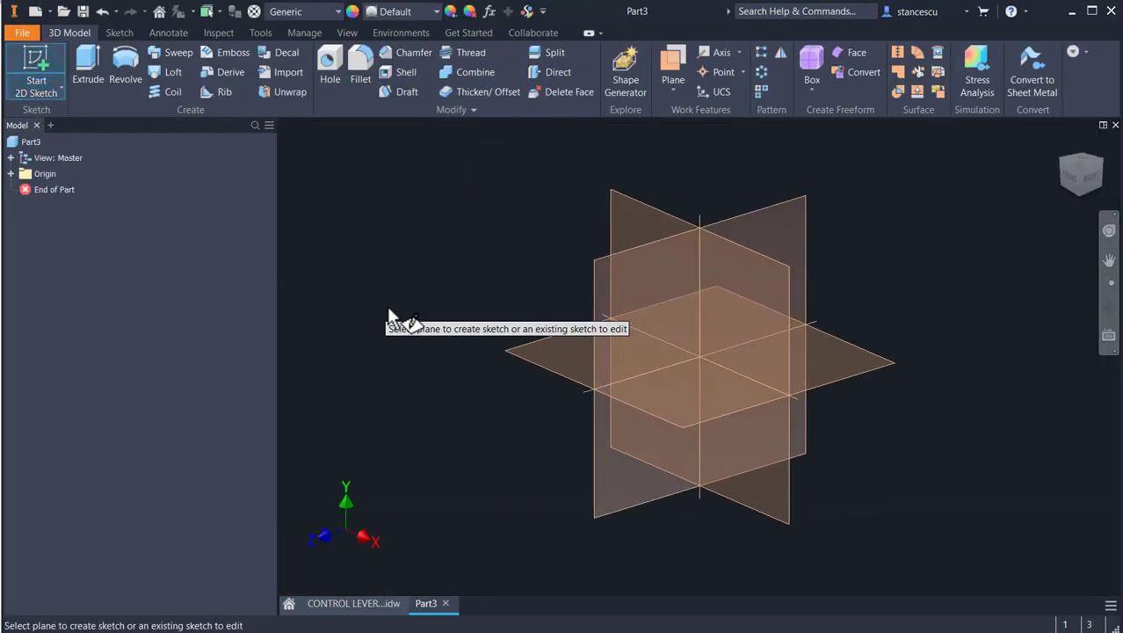
left_click(545, 354)
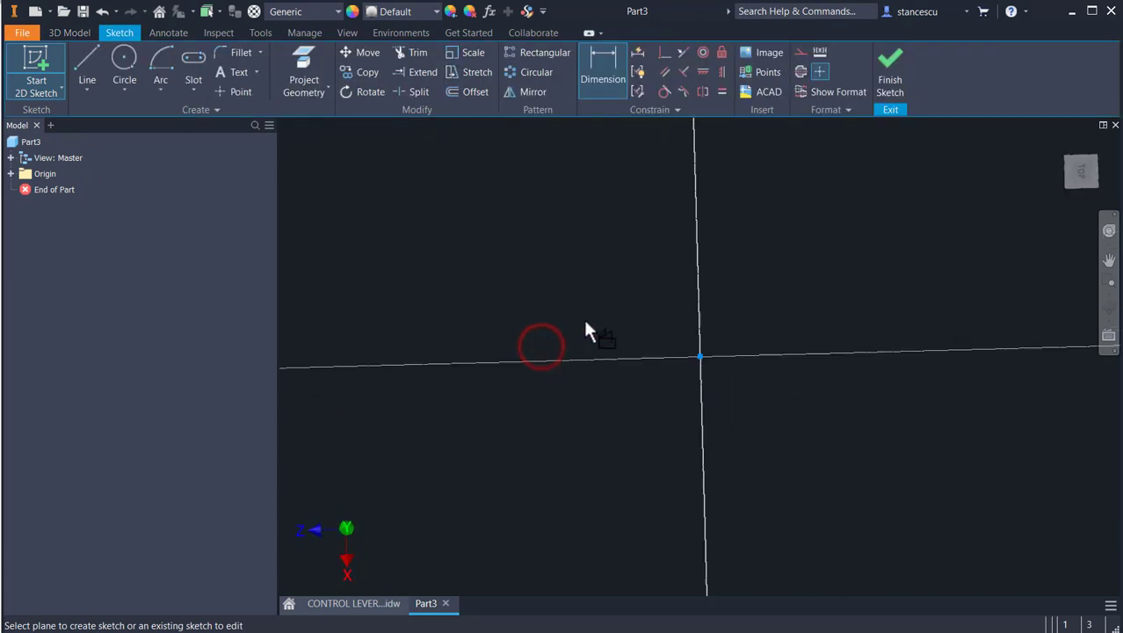
left_click(1104, 145)
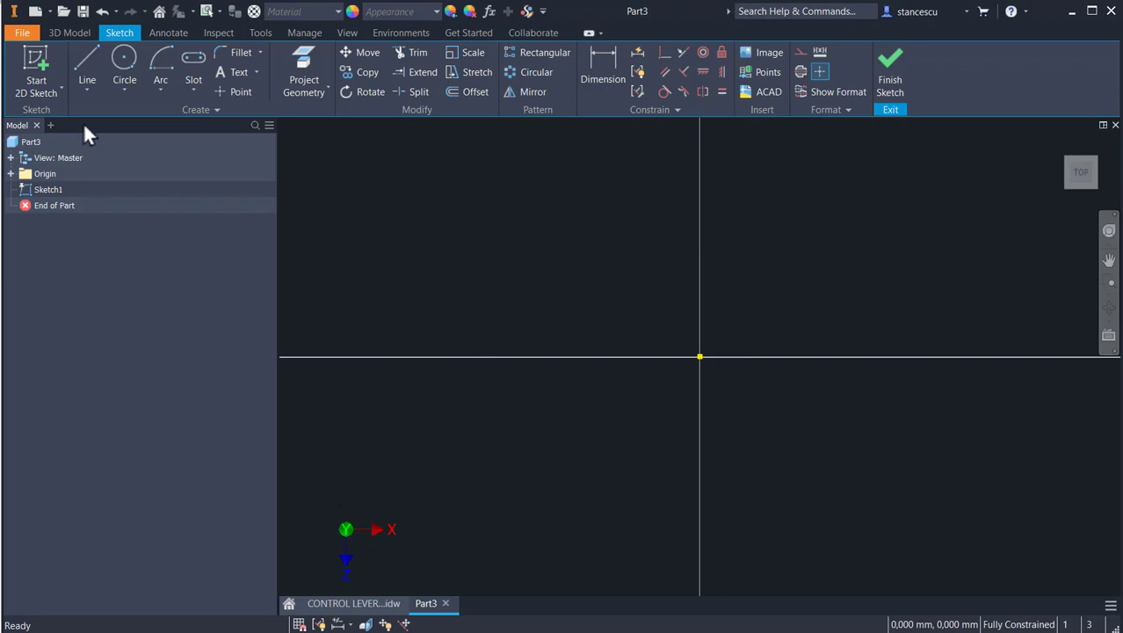
Draw a sloped line above the origin, 100 mm long, rising to the right at 7°21' to the horizontal.
left_click(81, 64)
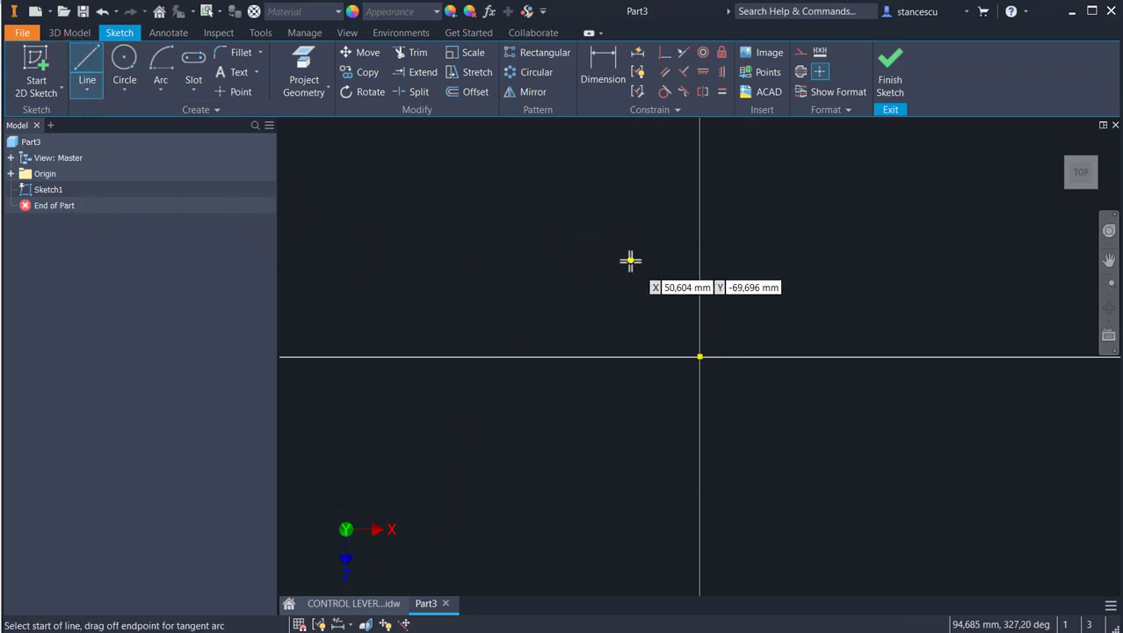
left_click(793, 258)
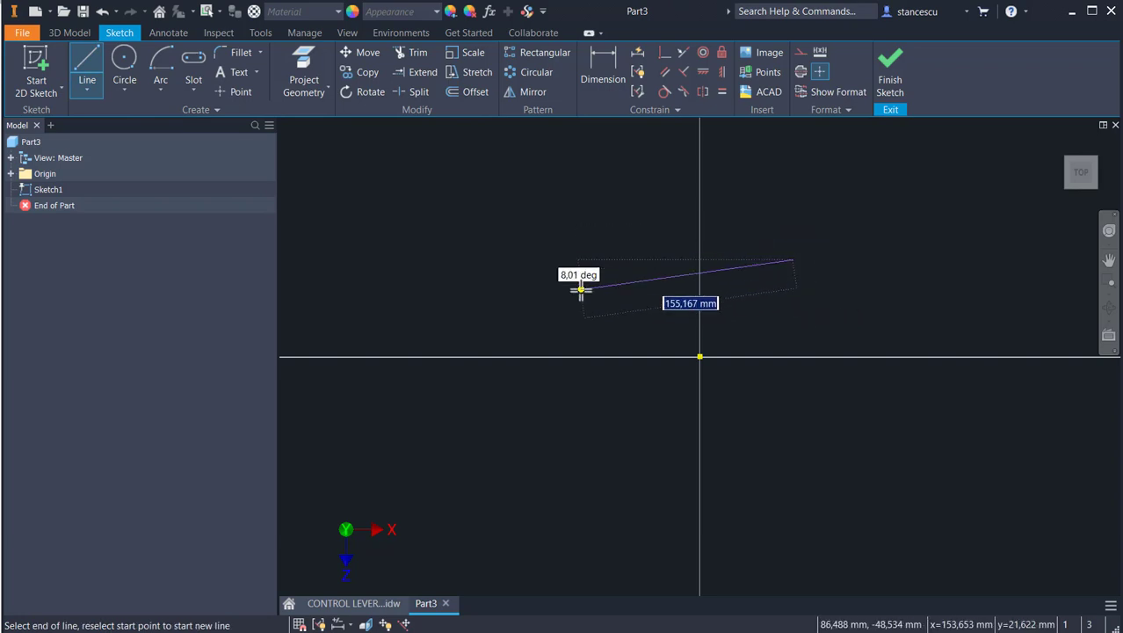
type("7")
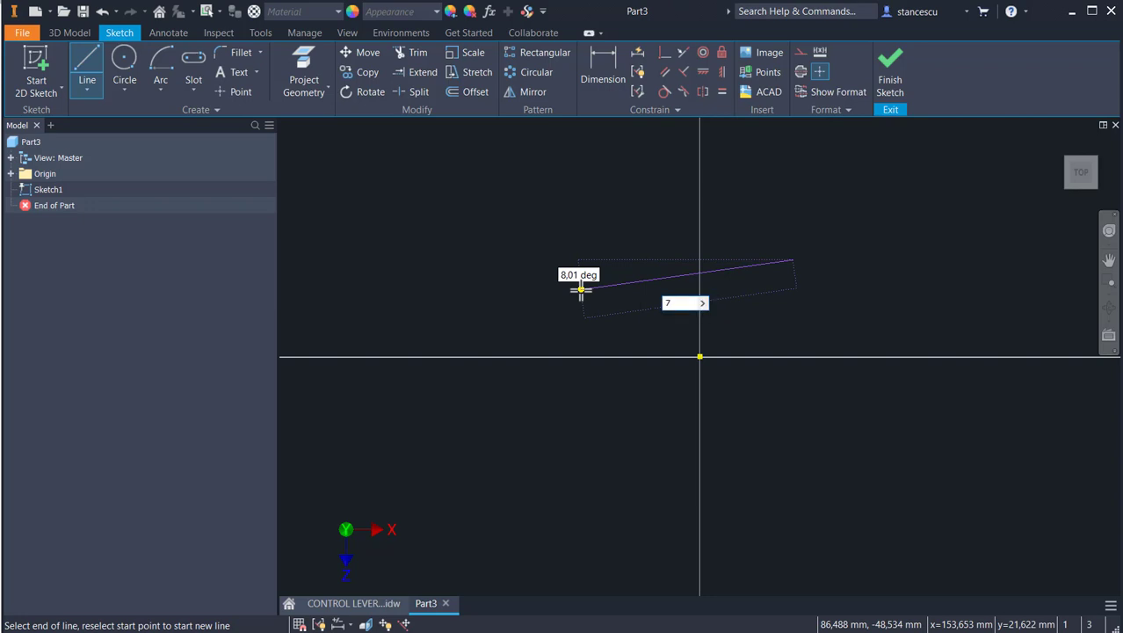
key("BackSpace")
key("Tab")
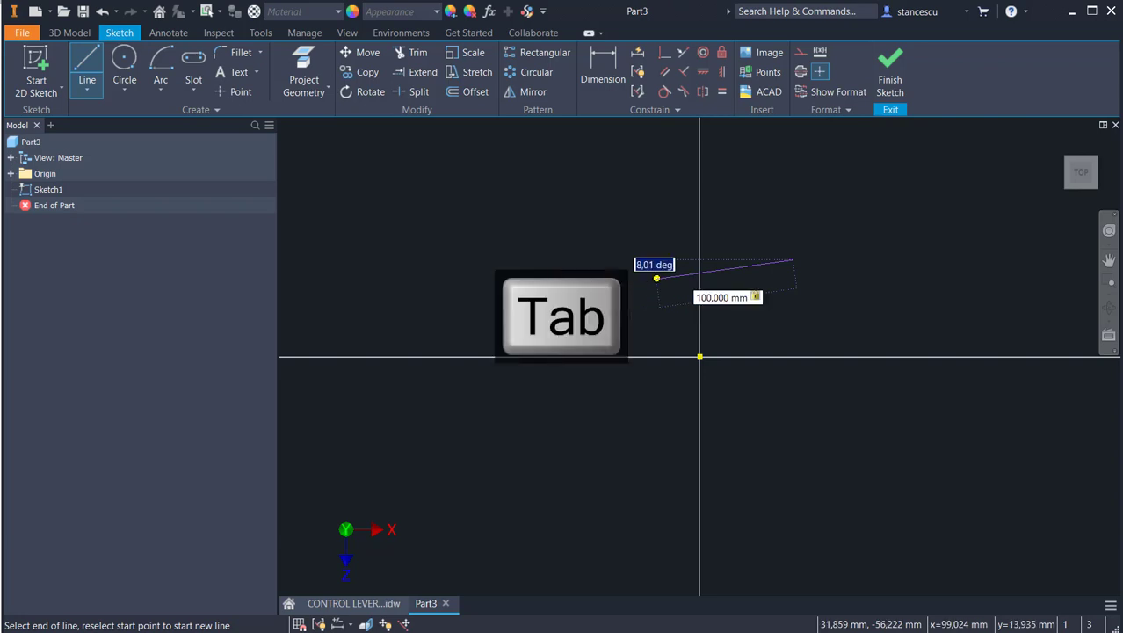
type("7deg")
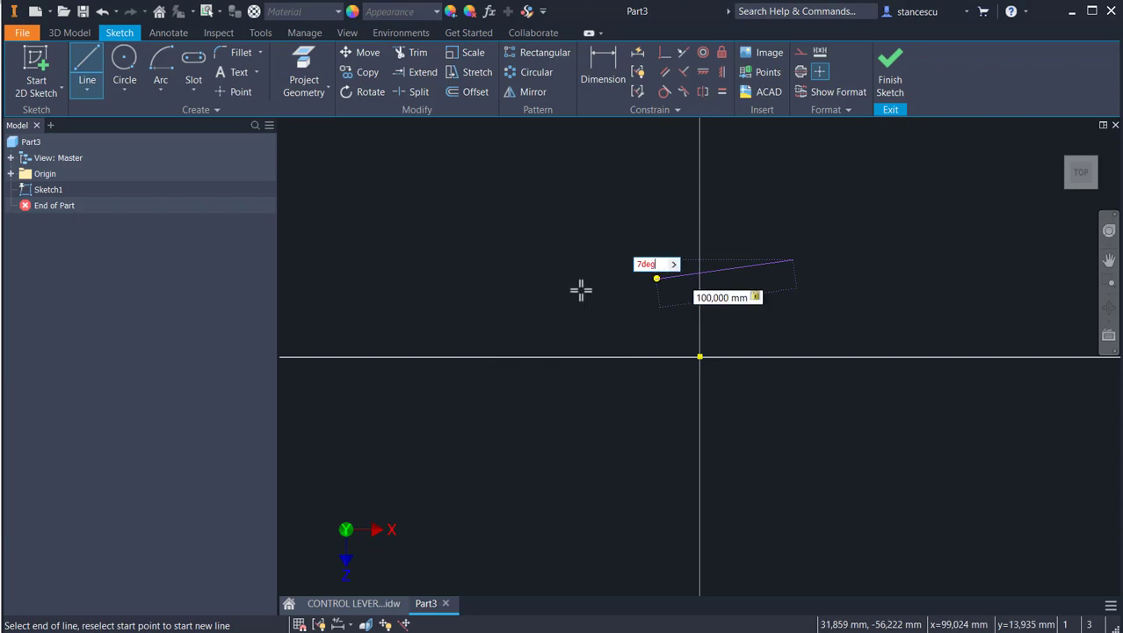
type("21'")
key("Return")
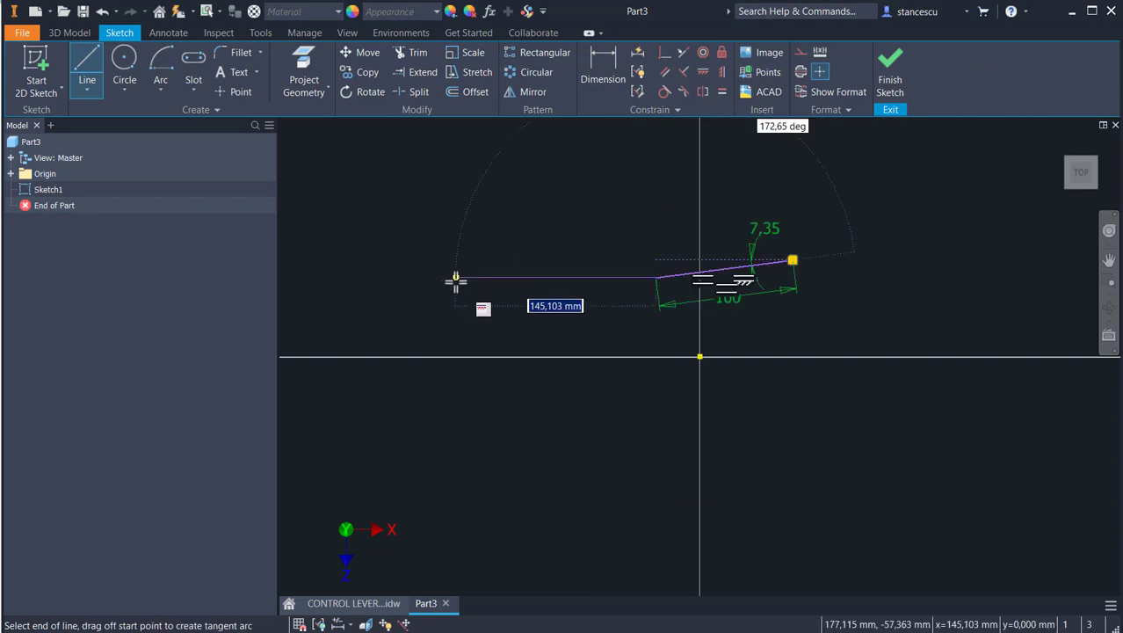
key("Escape")
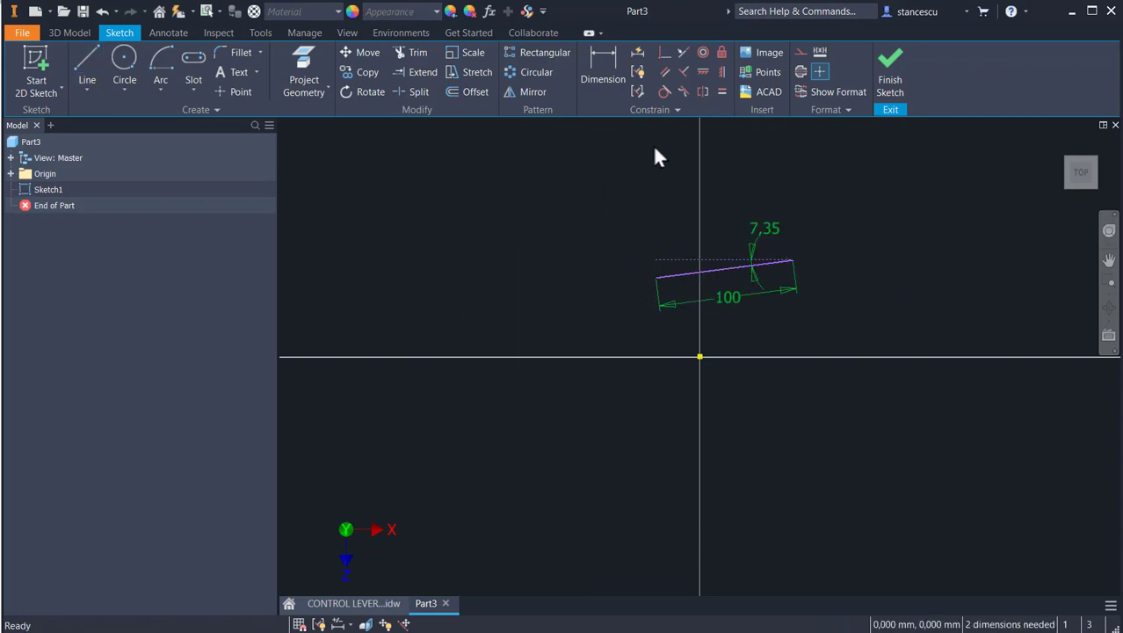
Constrain the midpoint of the sloped line coincident with the sketch origin.
left_click(665, 52)
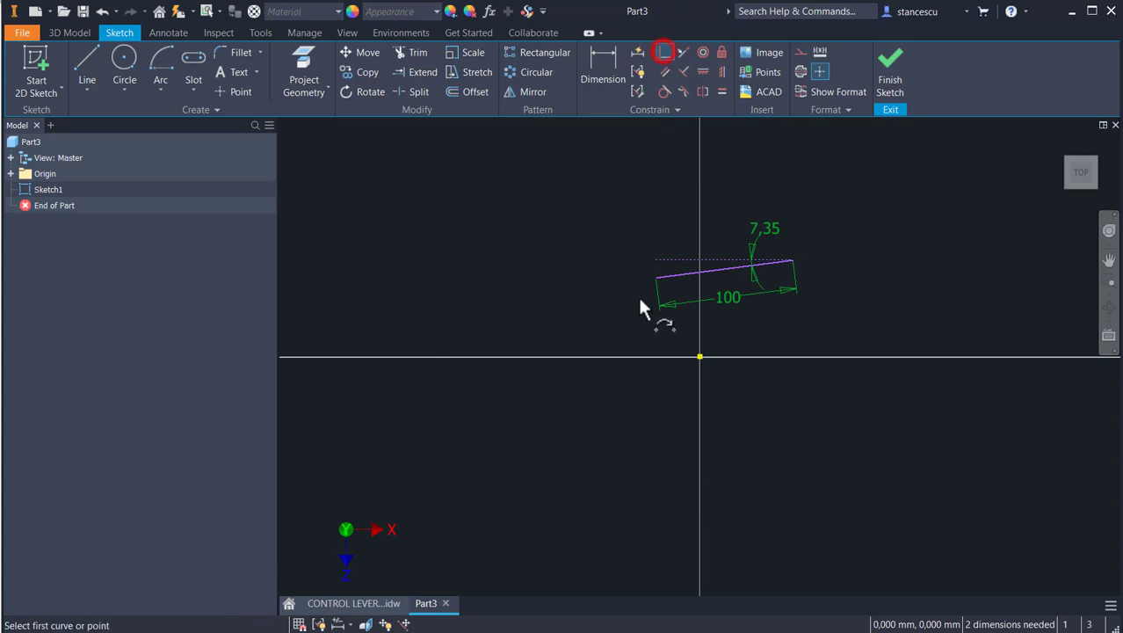
left_click(722, 267)
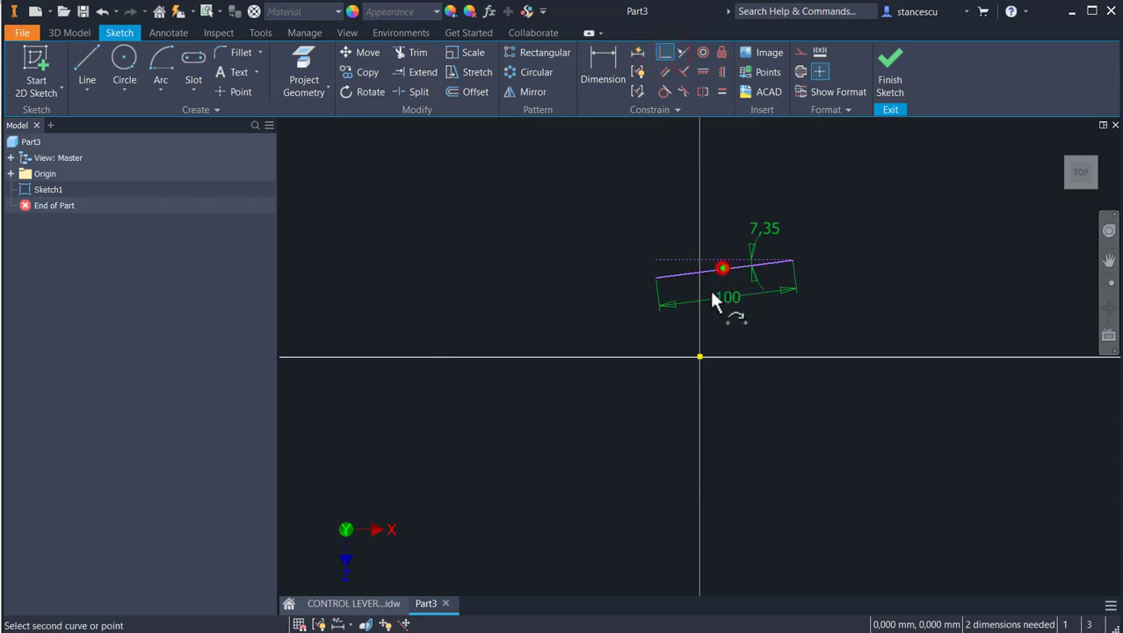
left_click(700, 356)
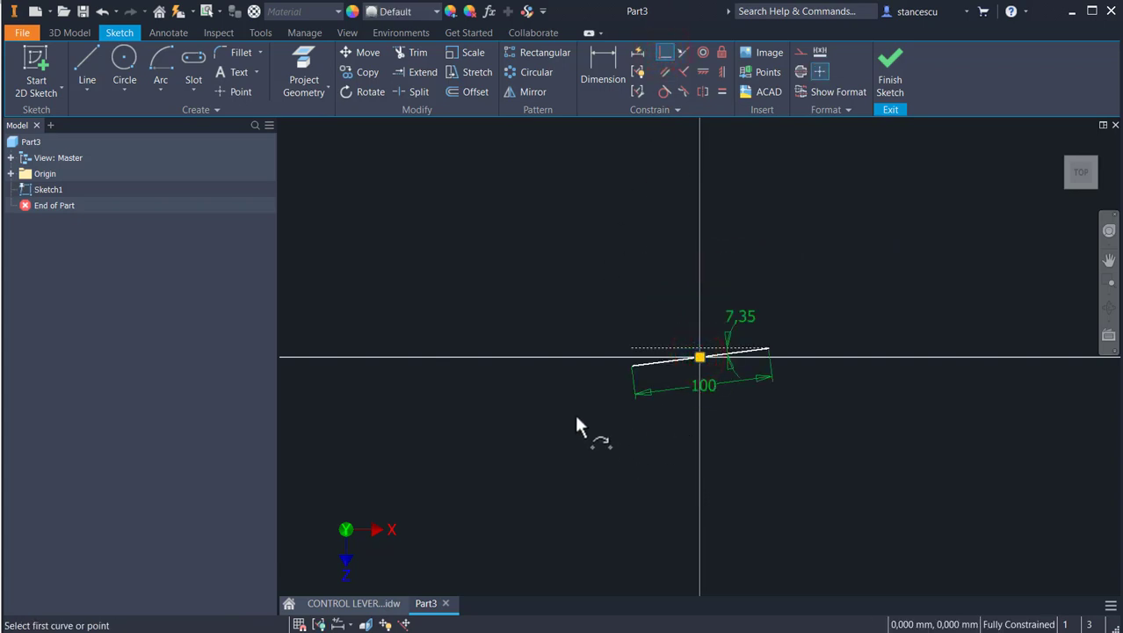
scroll(587, 384, "up", 2)
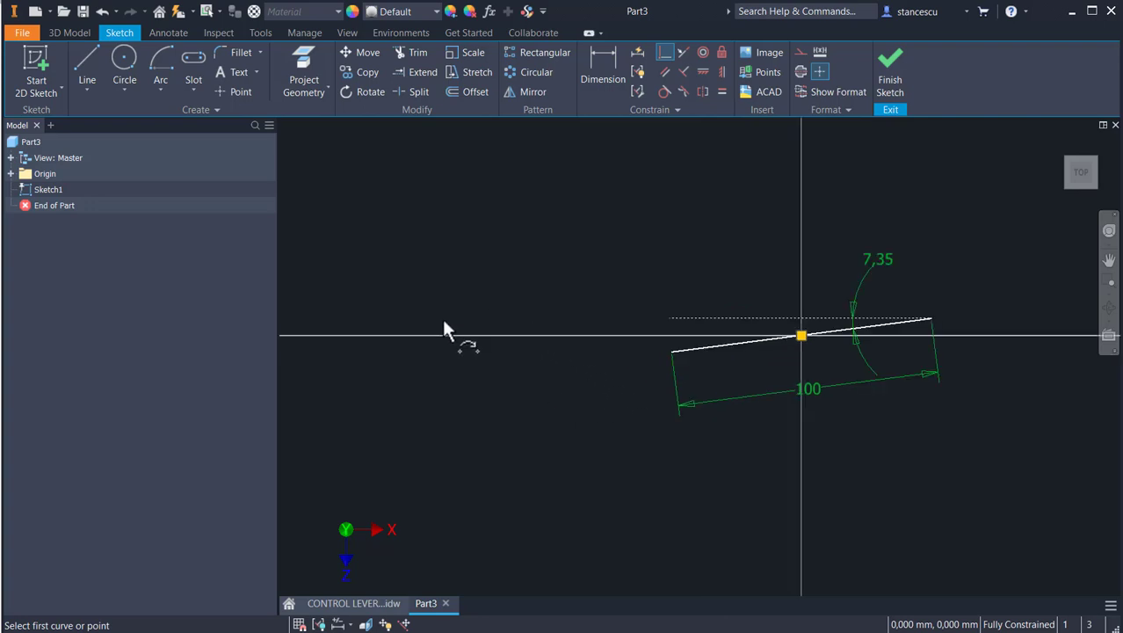
middle_click_drag(892, 427, 856, 425)
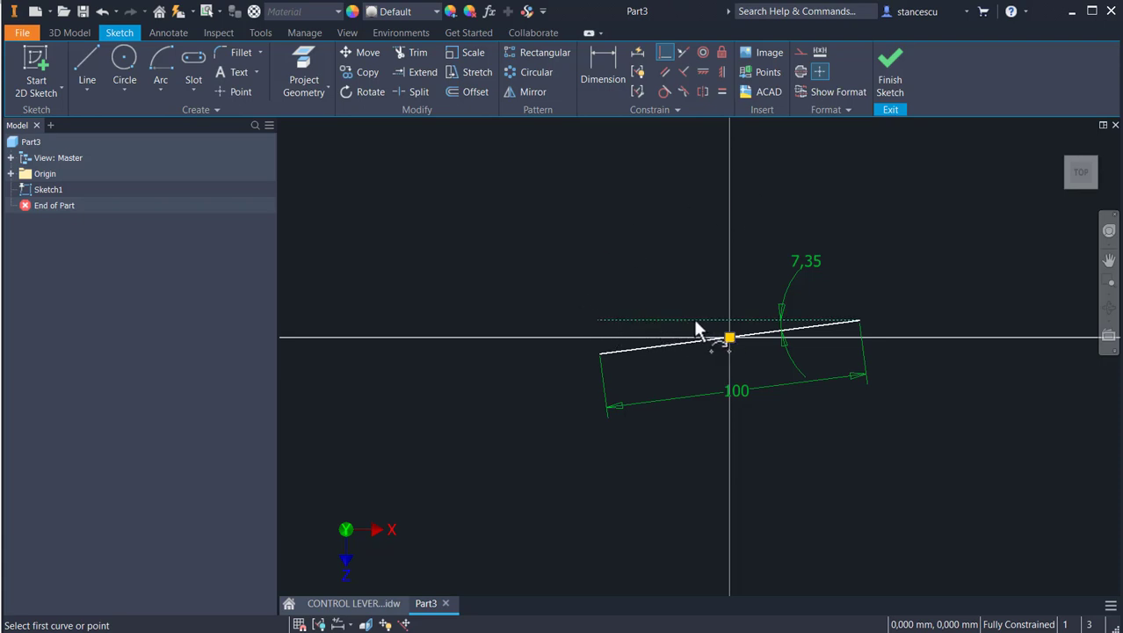
key("Escape")
Place two sketch points above the sloped line, one on each side of the origin.
scroll(768, 274, "up", 2)
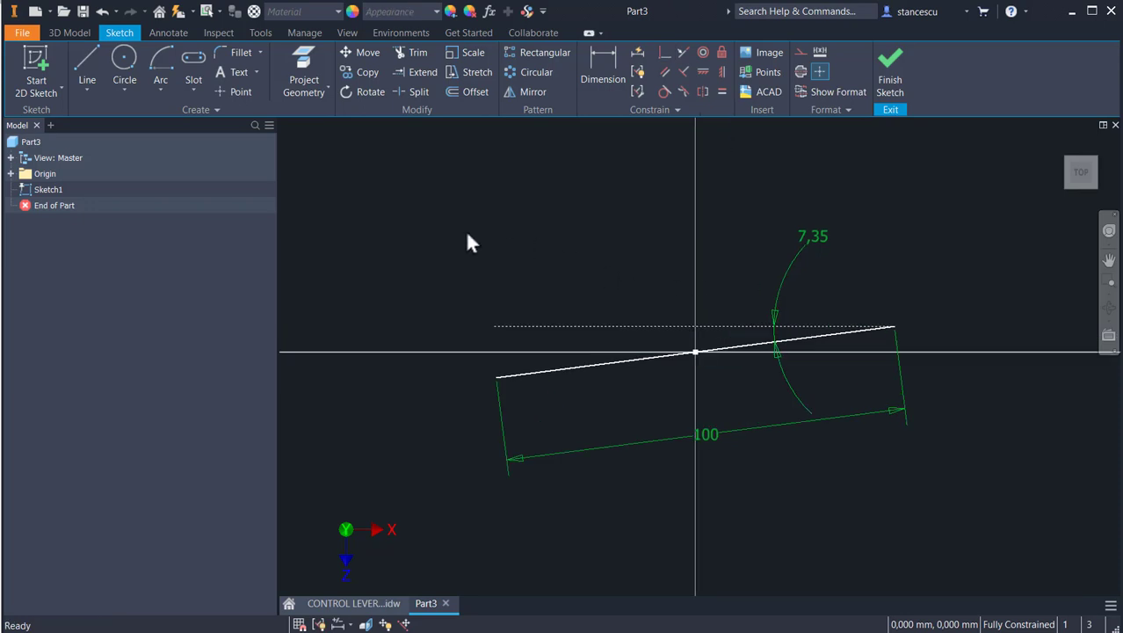
left_click(230, 91)
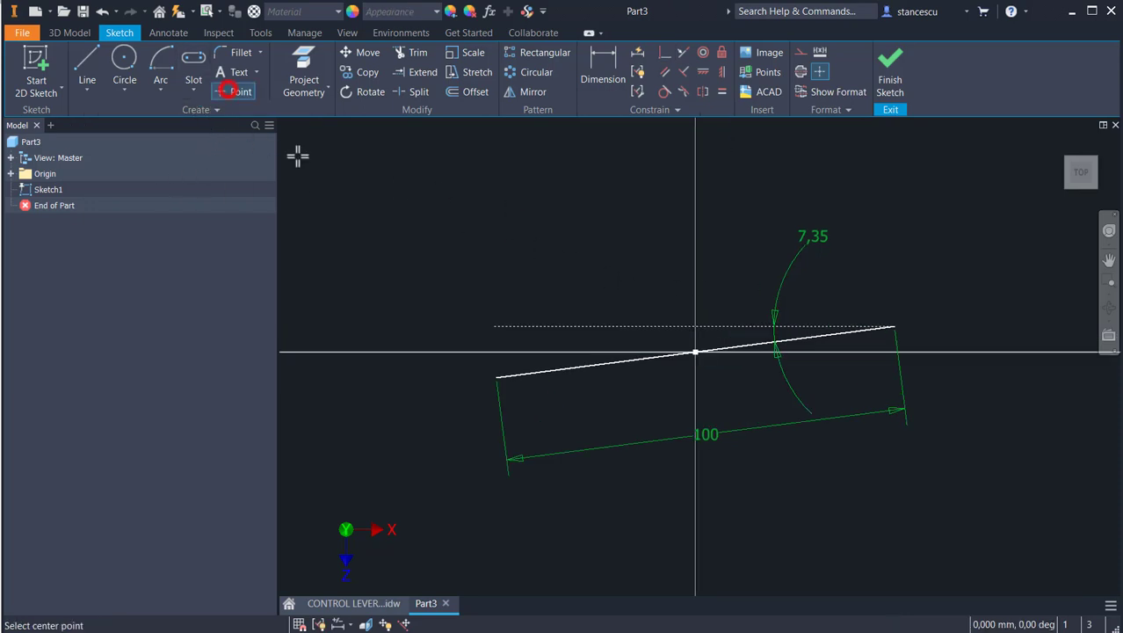
left_click(546, 260)
left_click(732, 295)
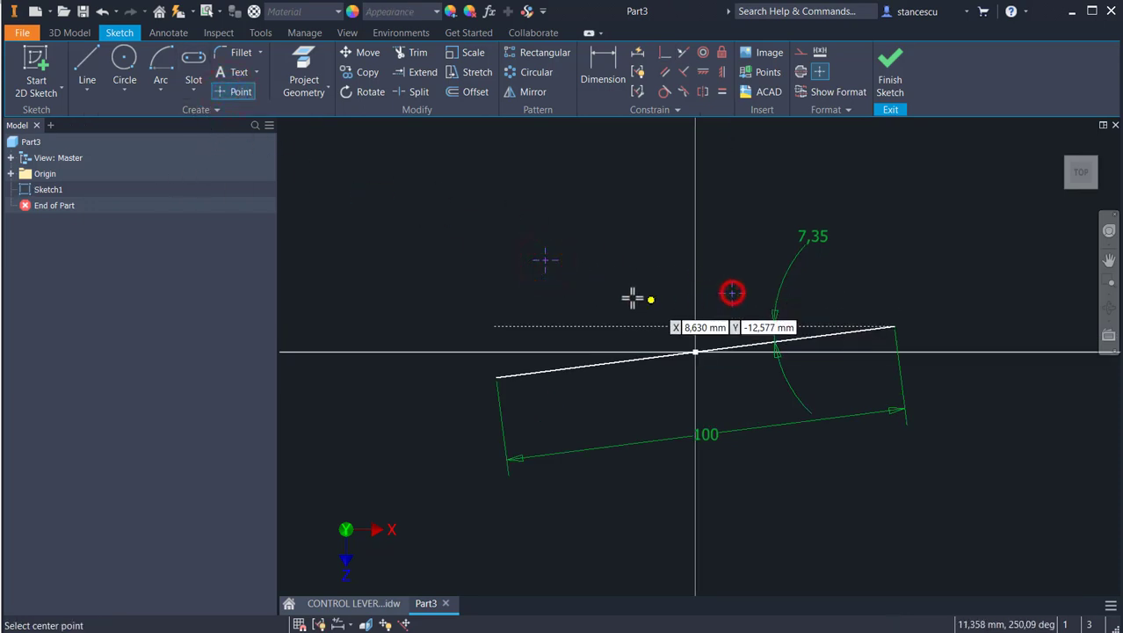
Apply horizontal constraints that align the two sketch points with each other and with the origin.
left_click(702, 73)
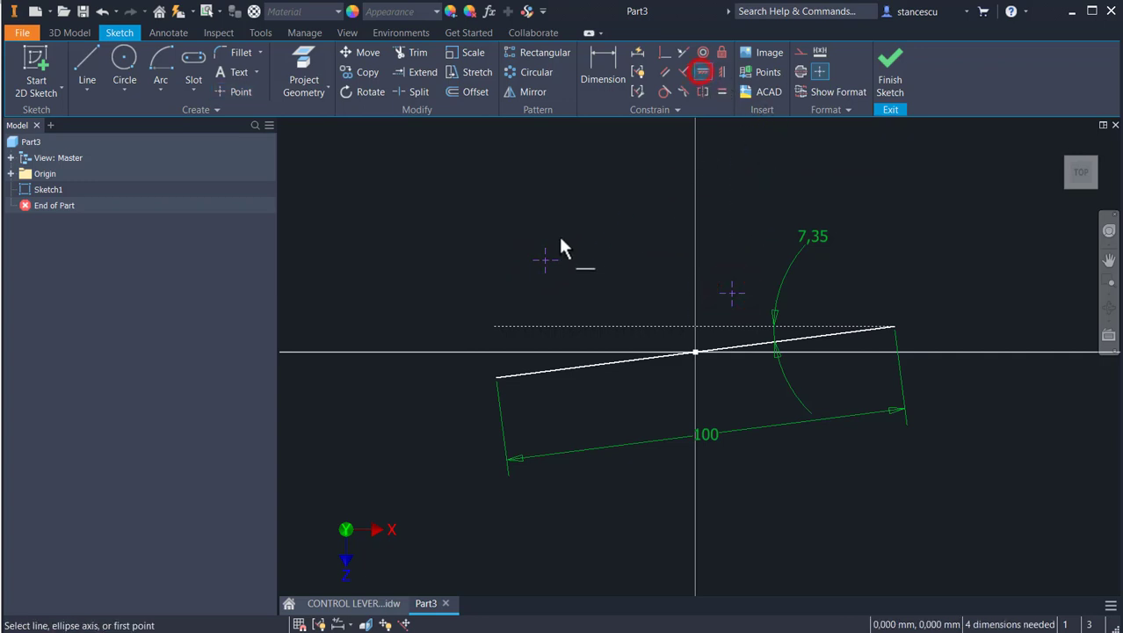
left_click(551, 260)
left_click(732, 293)
left_click(545, 293)
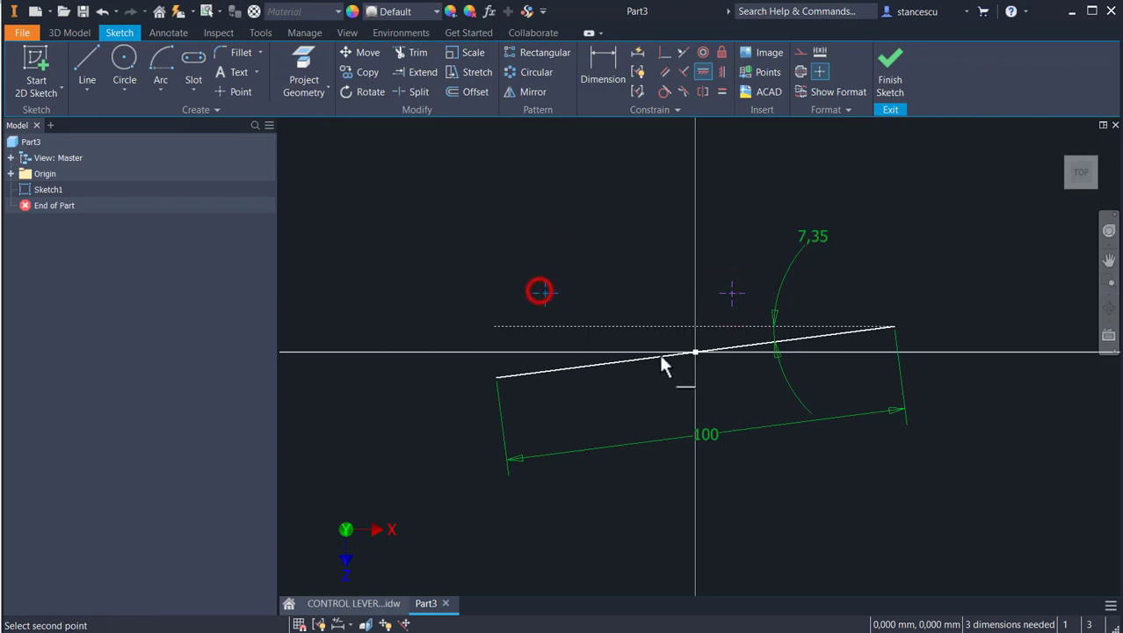
left_click(694, 352)
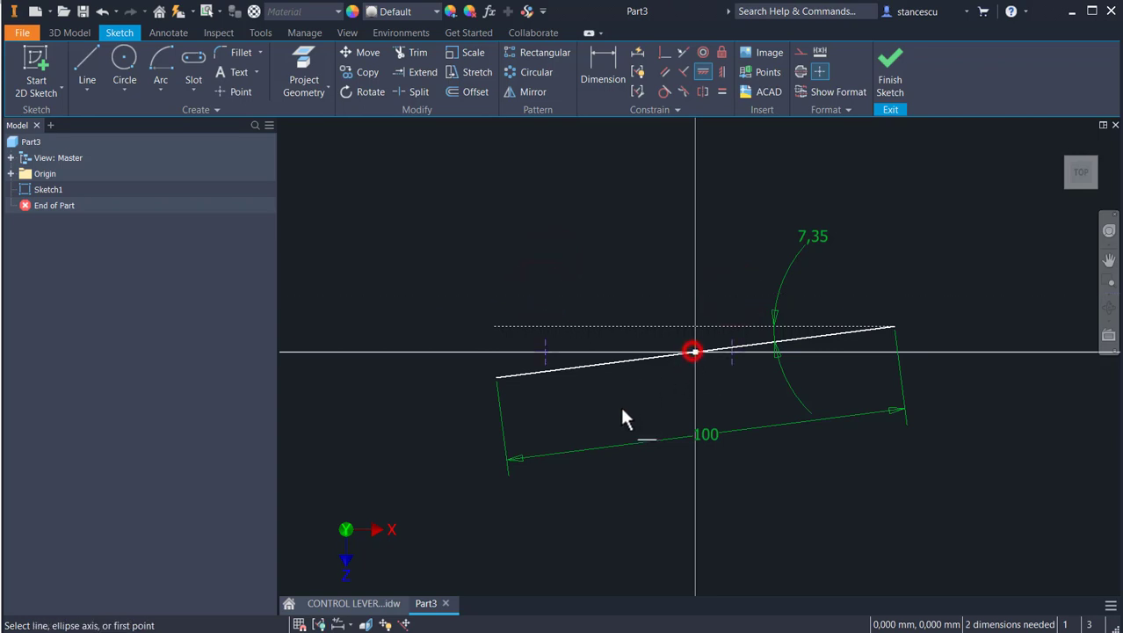
Dimension the right sketch point's horizontal distance from the origin as 29,6 mm.
left_click(593, 58)
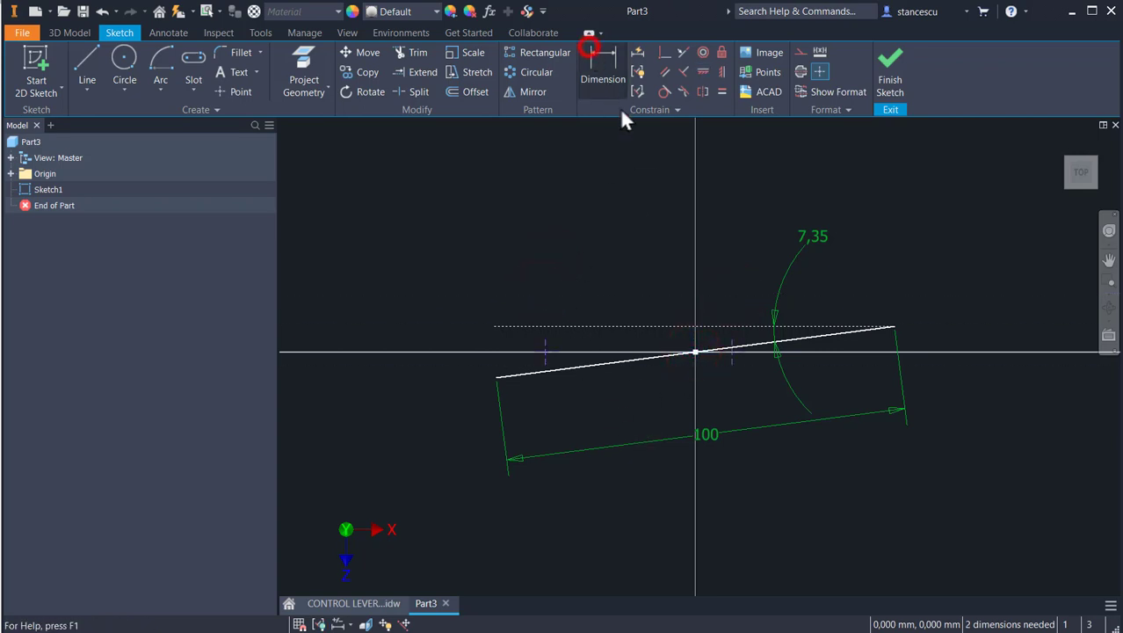
left_click(733, 361)
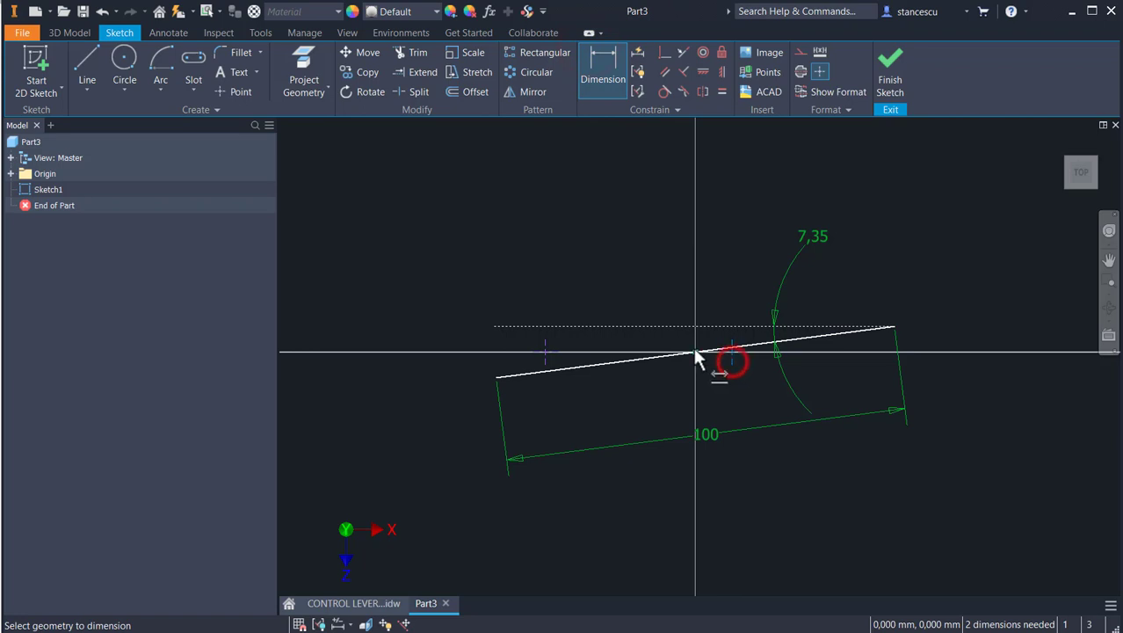
left_click(694, 352)
left_click(718, 246)
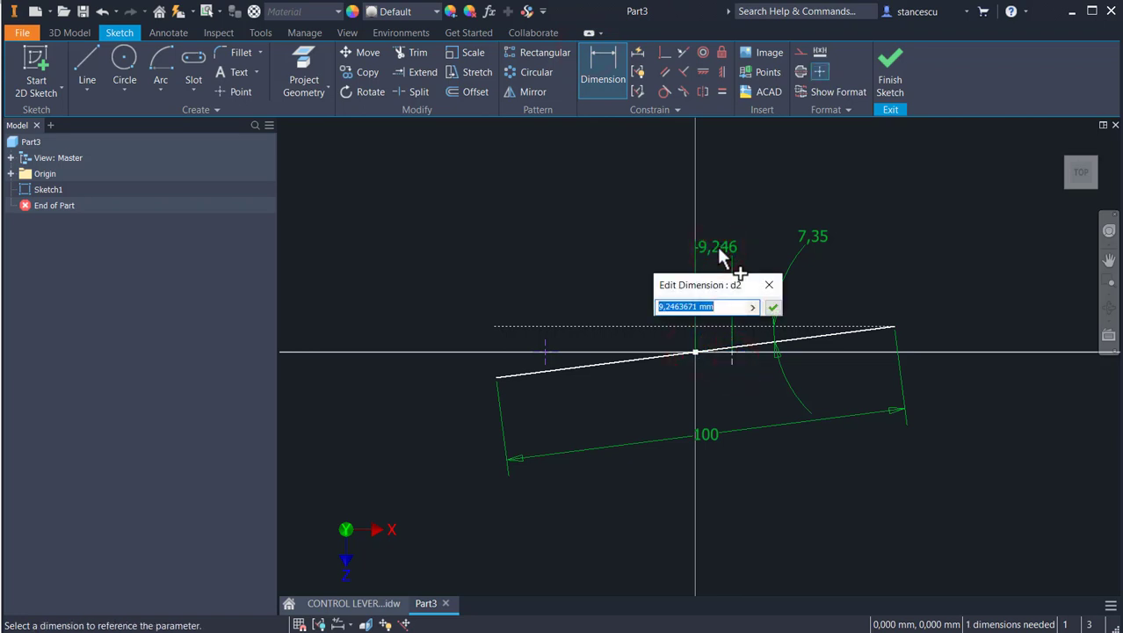
type("29.8")
key("Return")
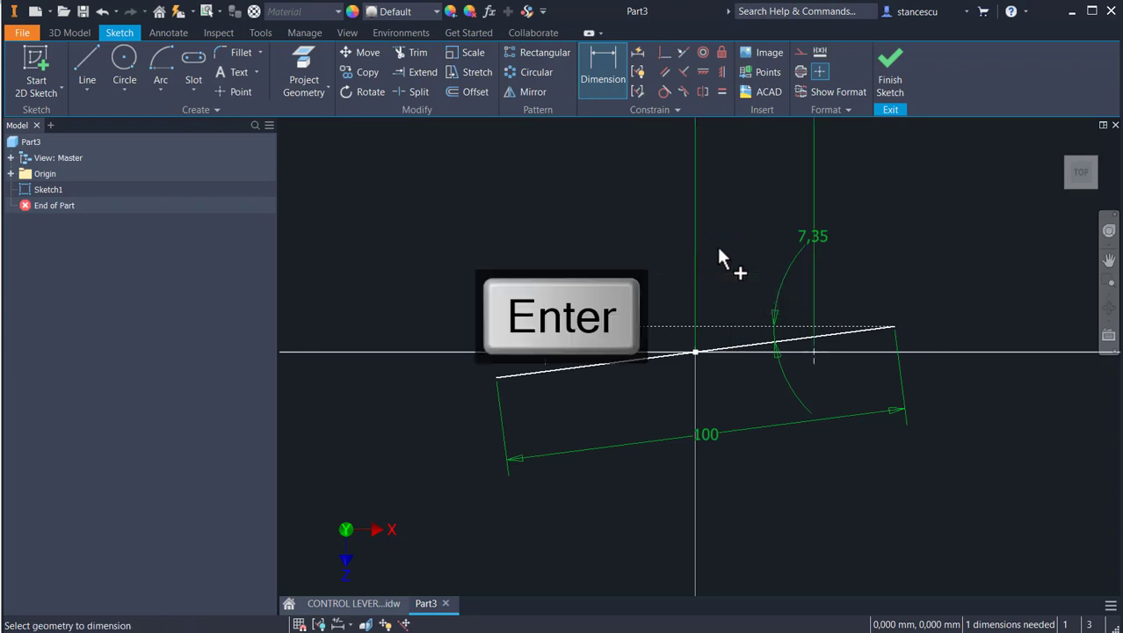
Dimension the horizontal distance between the two sketch points as 51 mm.
left_click(542, 345)
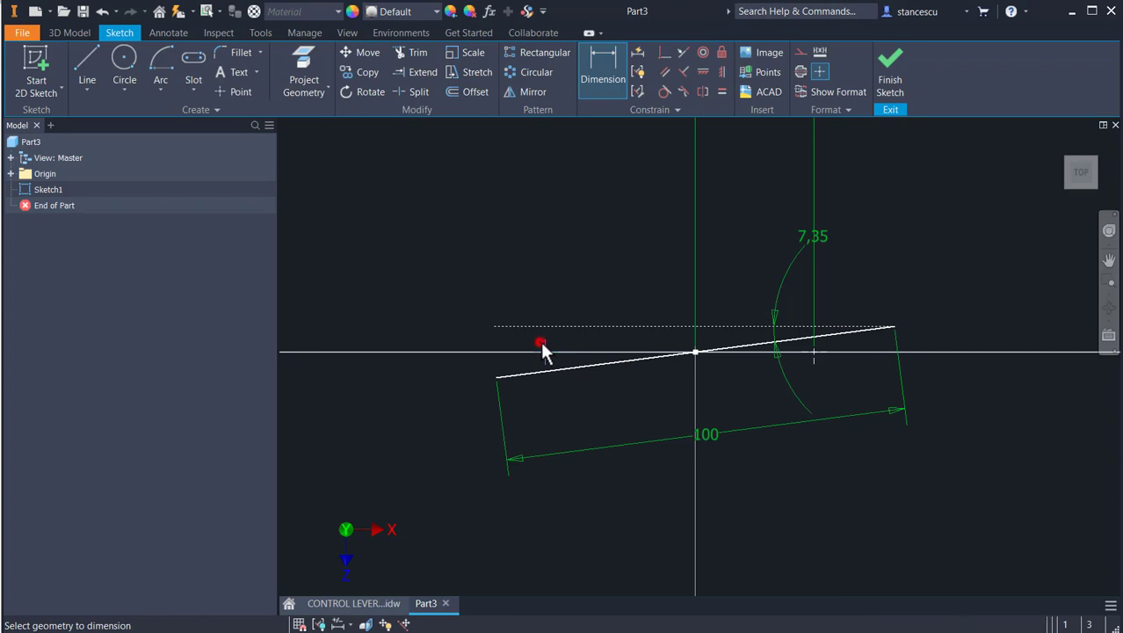
left_click(815, 355)
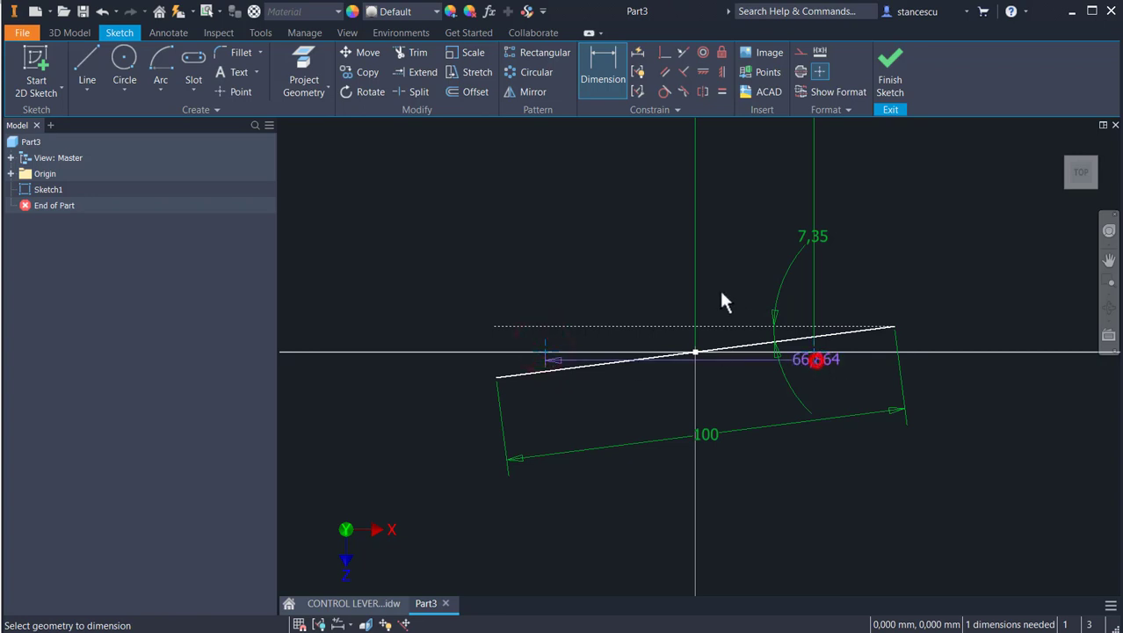
left_click(663, 209)
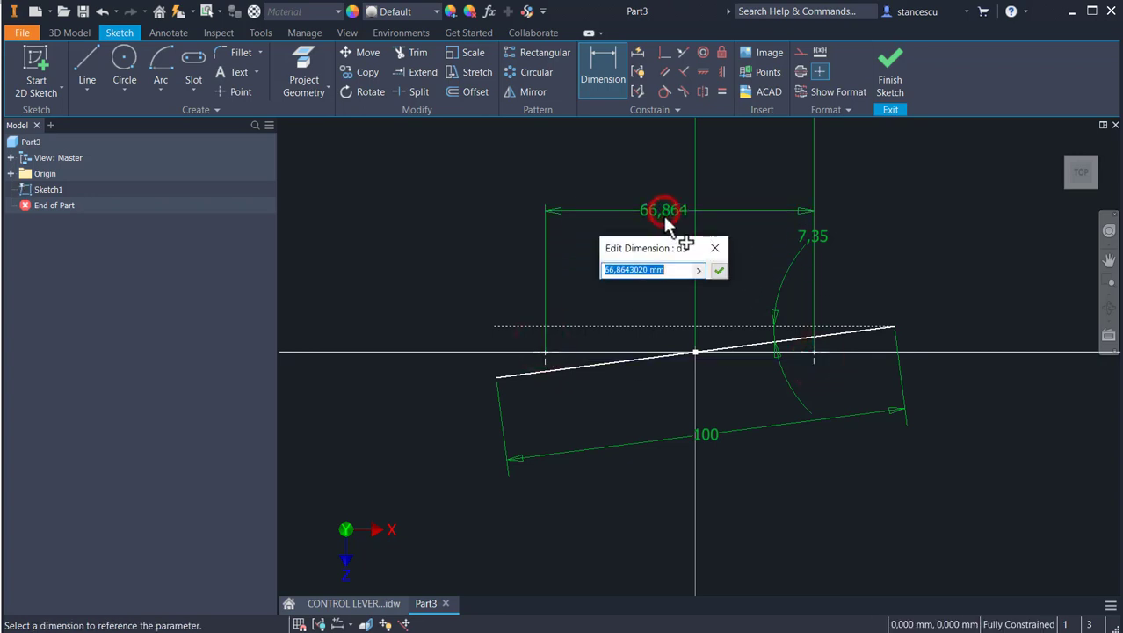
type("51")
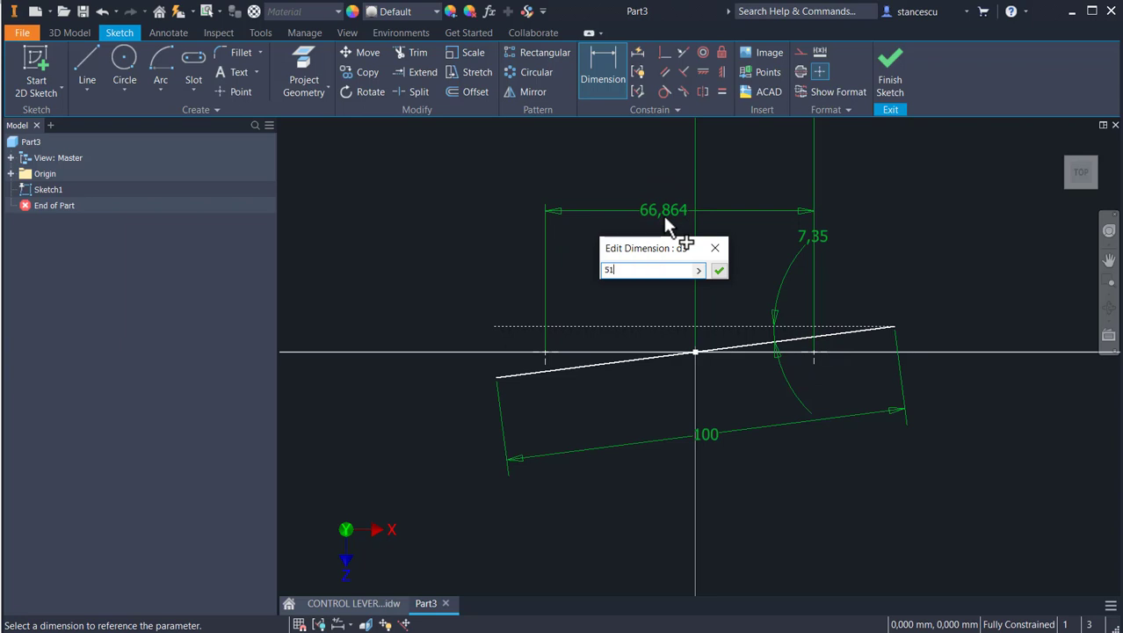
key("Return")
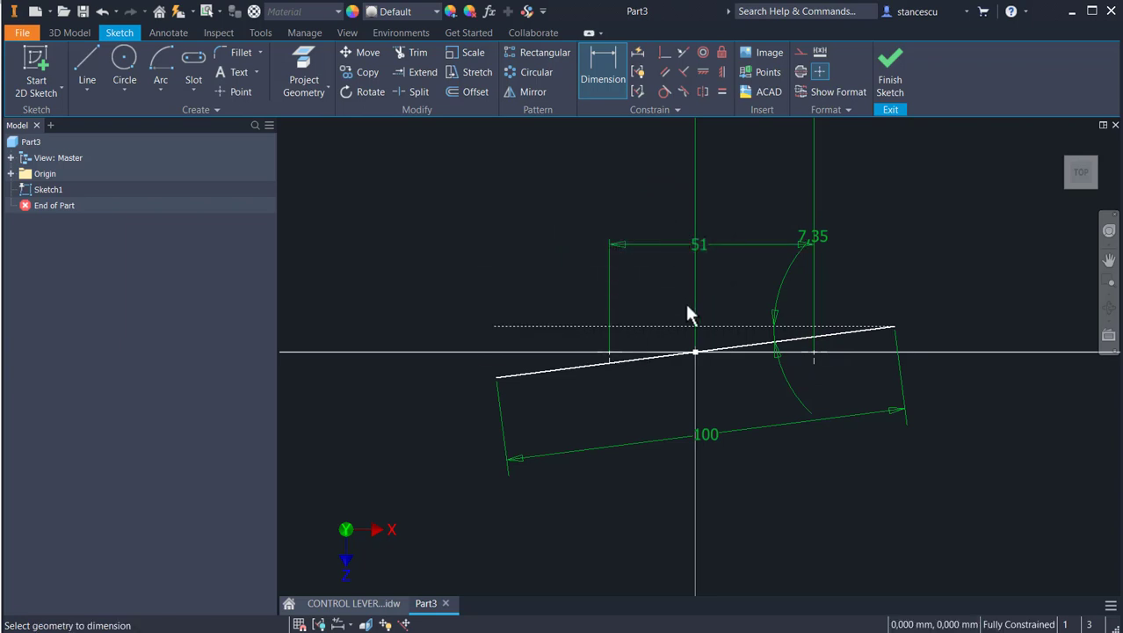
Move the 29,6 mm dimension down so it sits between the 51 mm dimension and the sloped line.
scroll(687, 308, "up", 3)
key("Escape")
mouse_move(737, 141)
left_mouse_down()
mouse_move(726, 277)
mouse_move(740, 306)
left_mouse_up()
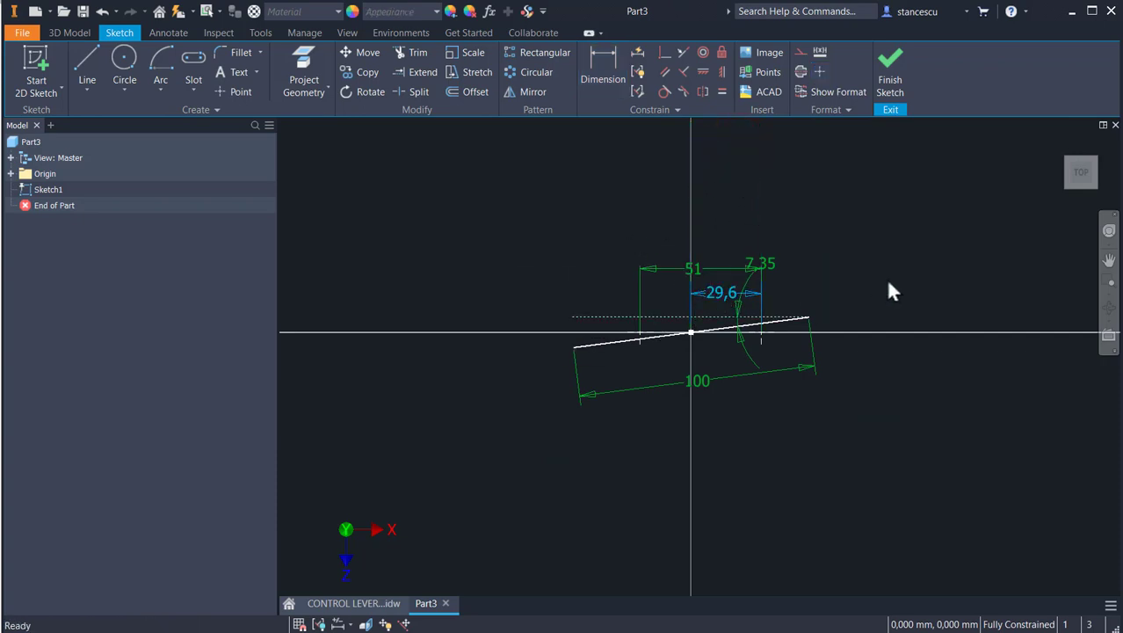
Finish the sketch and create a work plane through the left sketch point, normal to the dotted horizontal construction line.
scroll(751, 316, "down", 3)
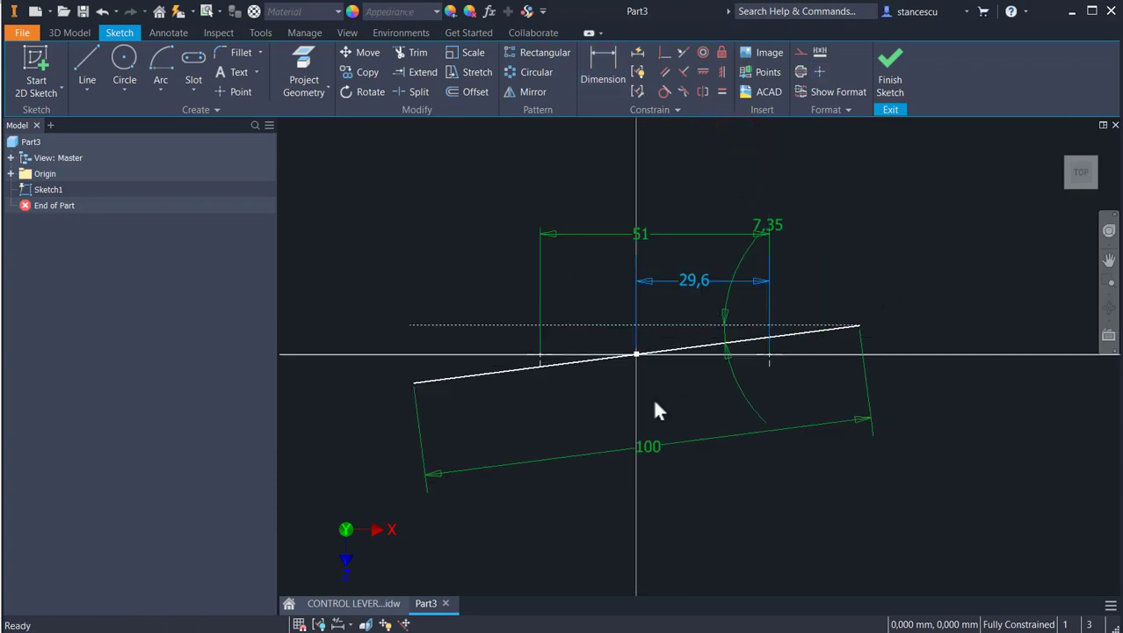
left_click(889, 71)
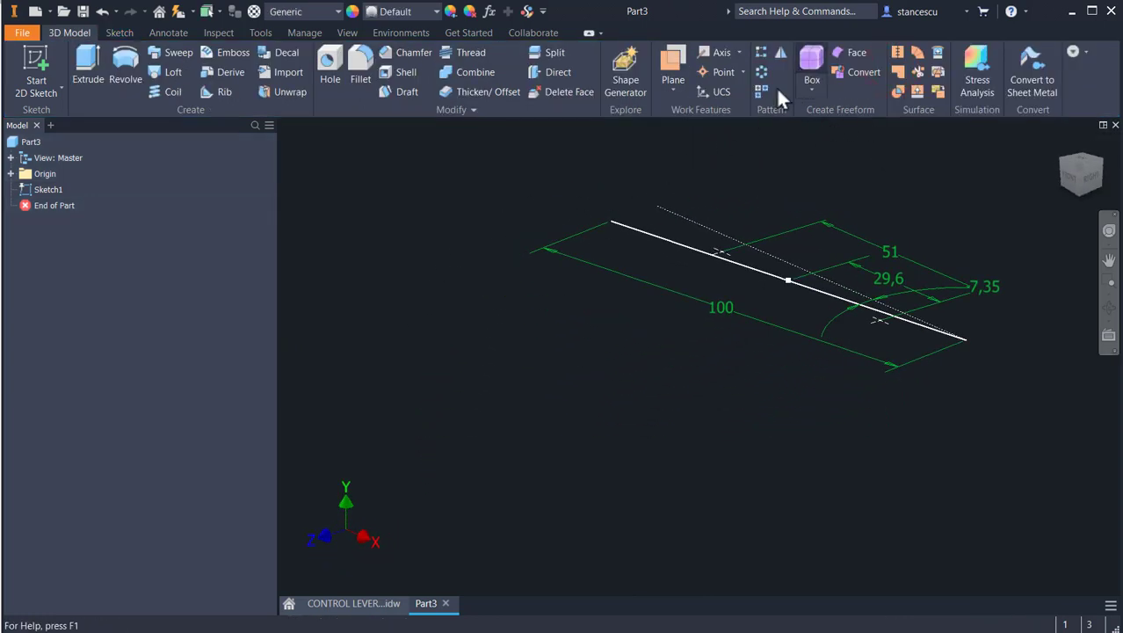
left_click(673, 67)
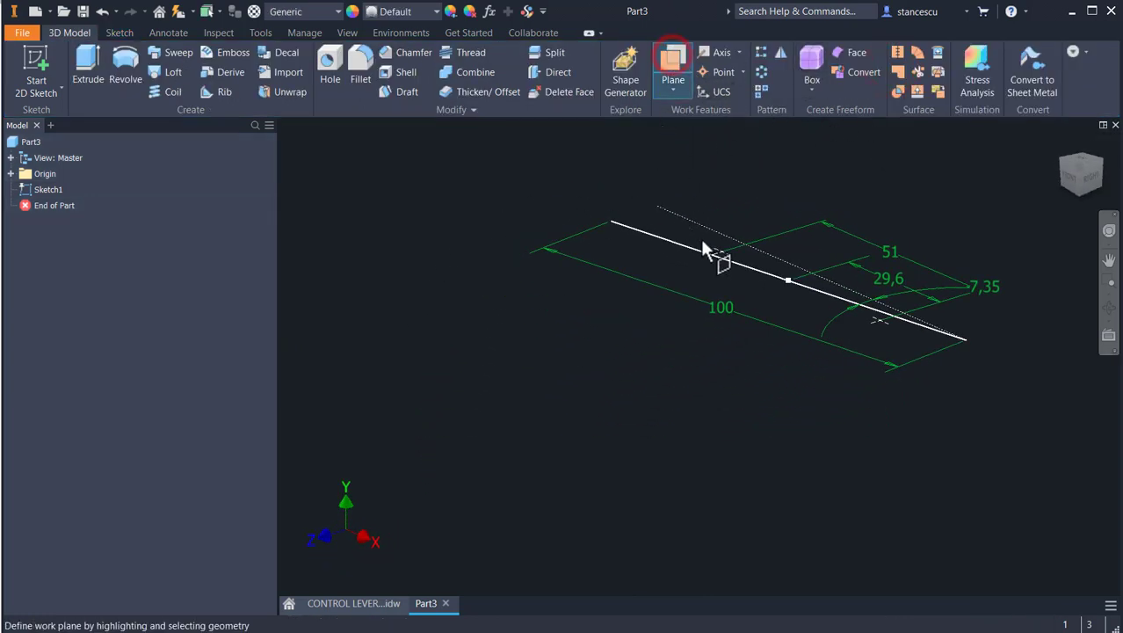
left_click(723, 256)
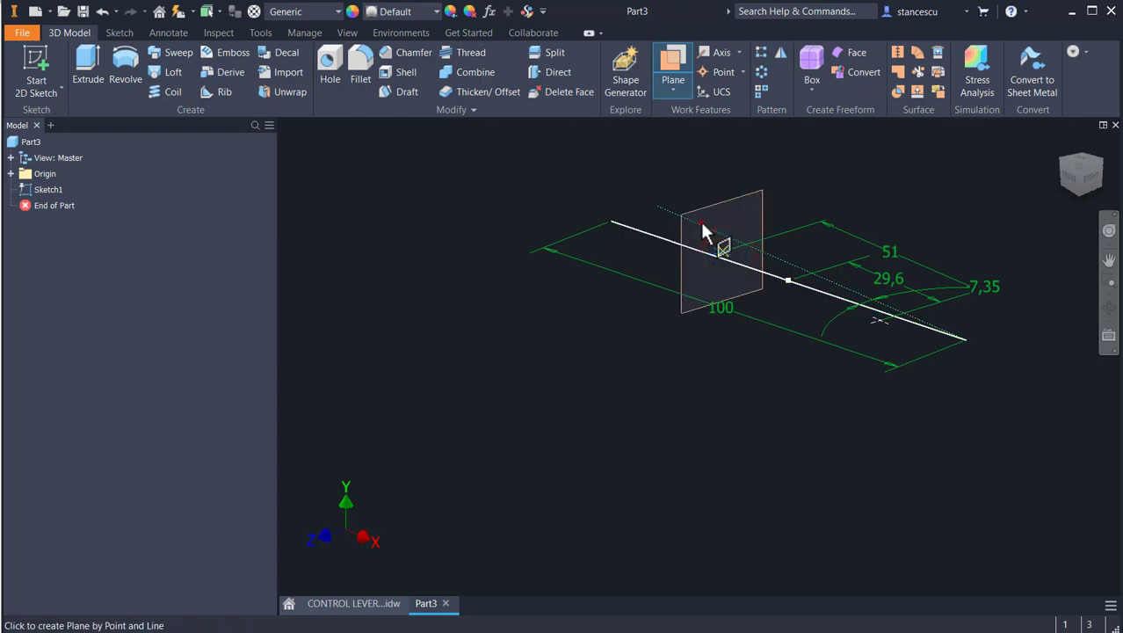
left_click(703, 225)
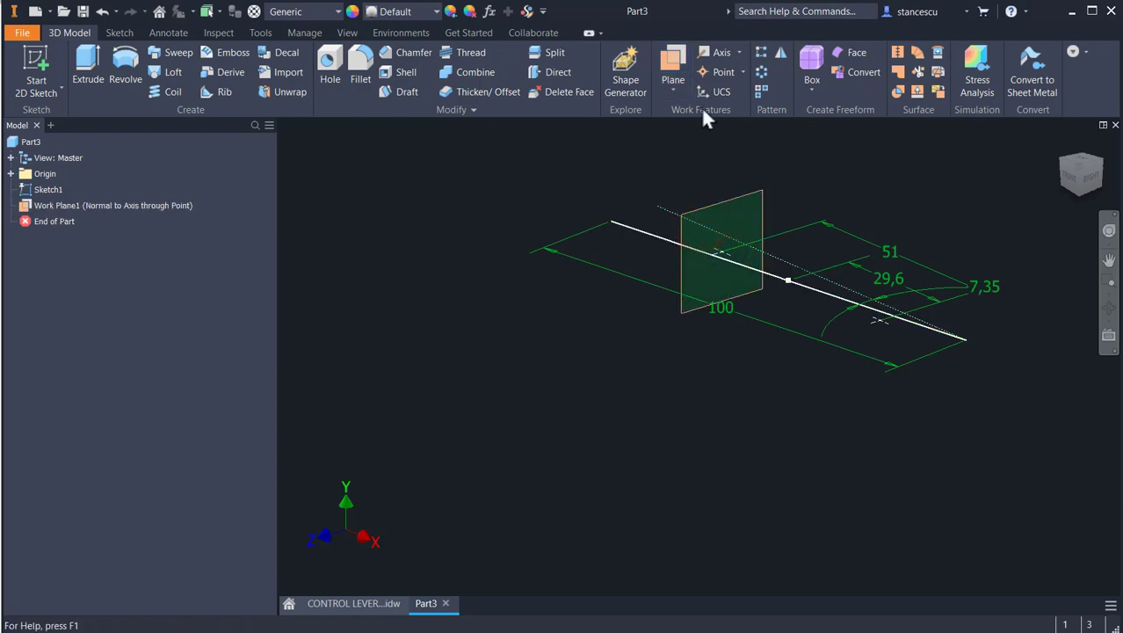
Create a work plane through the right sketch point, normal to the dotted construction line.
left_click(664, 65)
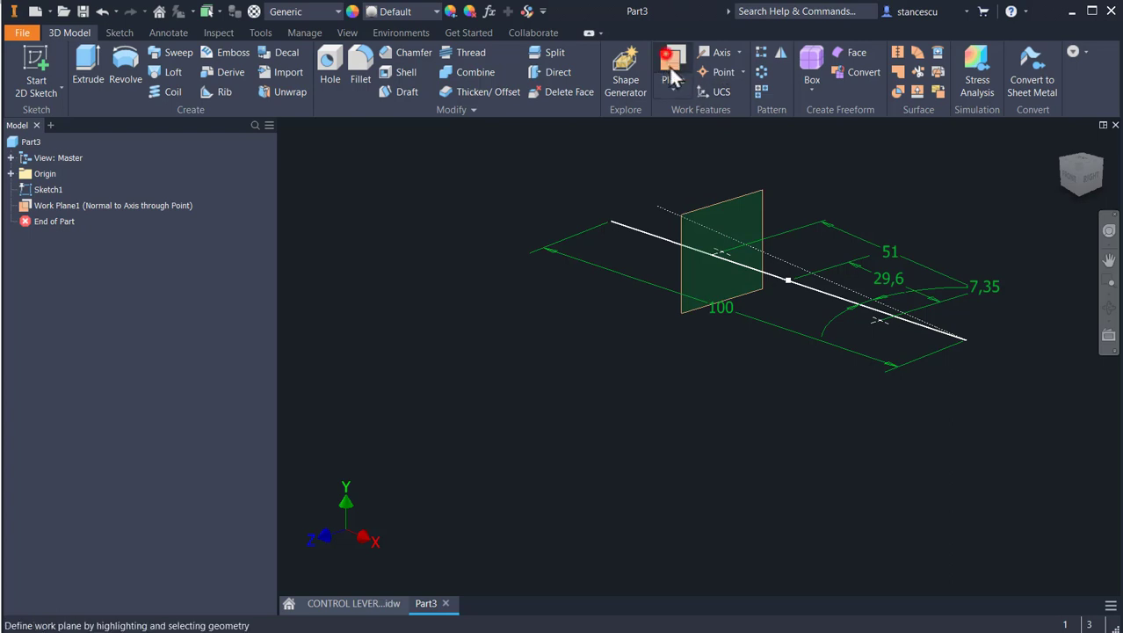
left_click(881, 323)
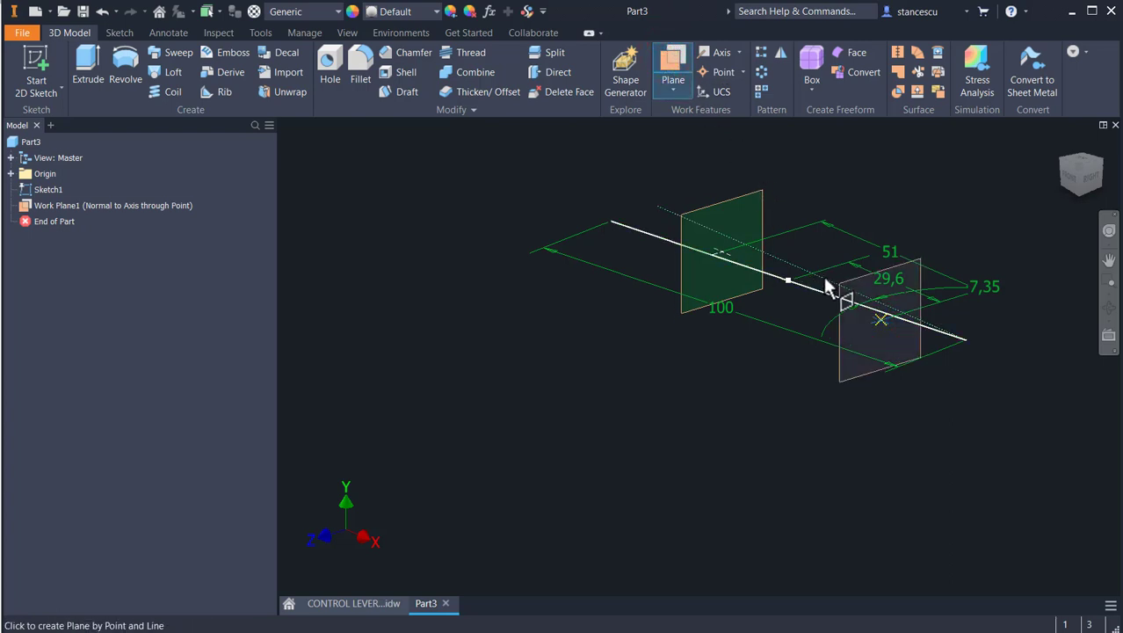
left_click(830, 283)
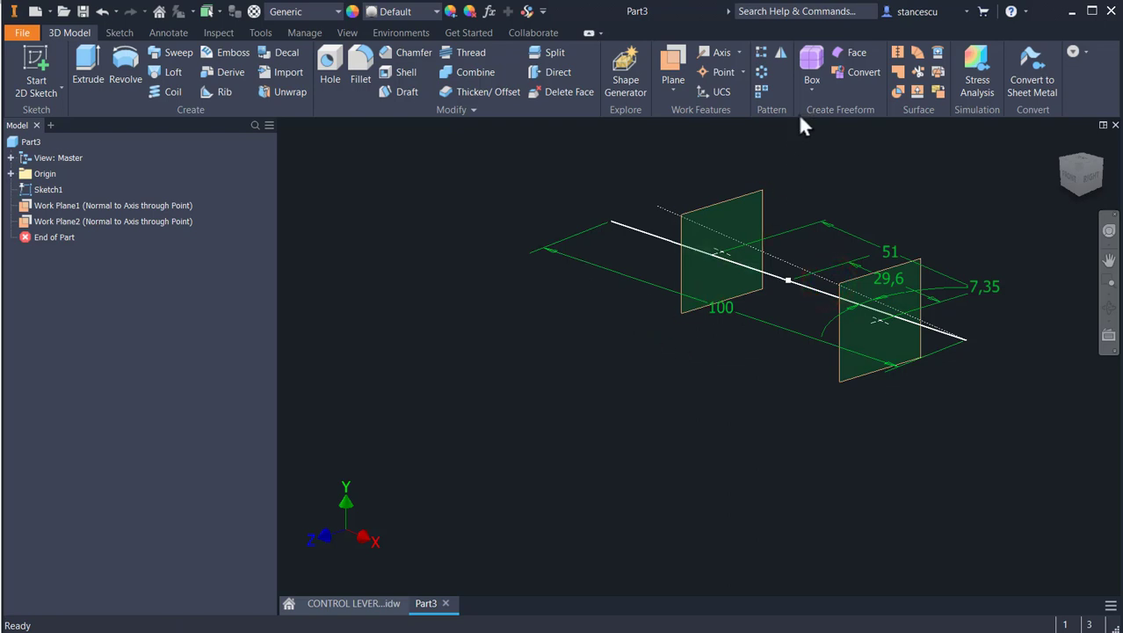
Create a work plane through the origin point, normal to the sloped 100 mm line.
left_click(672, 61)
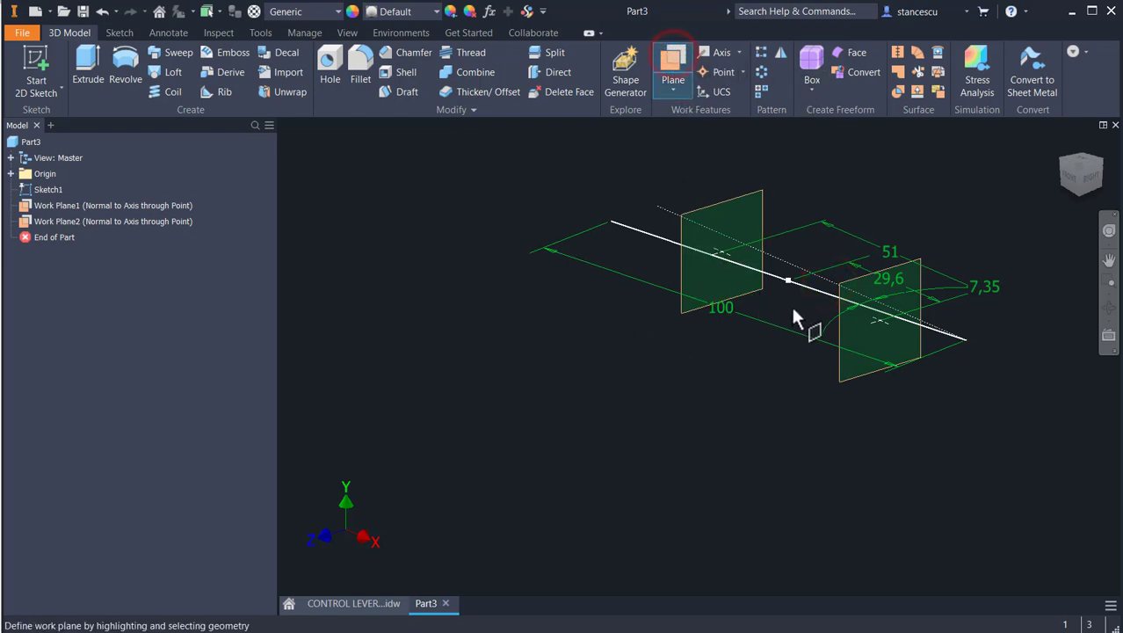
left_click(788, 281)
left_click(651, 236)
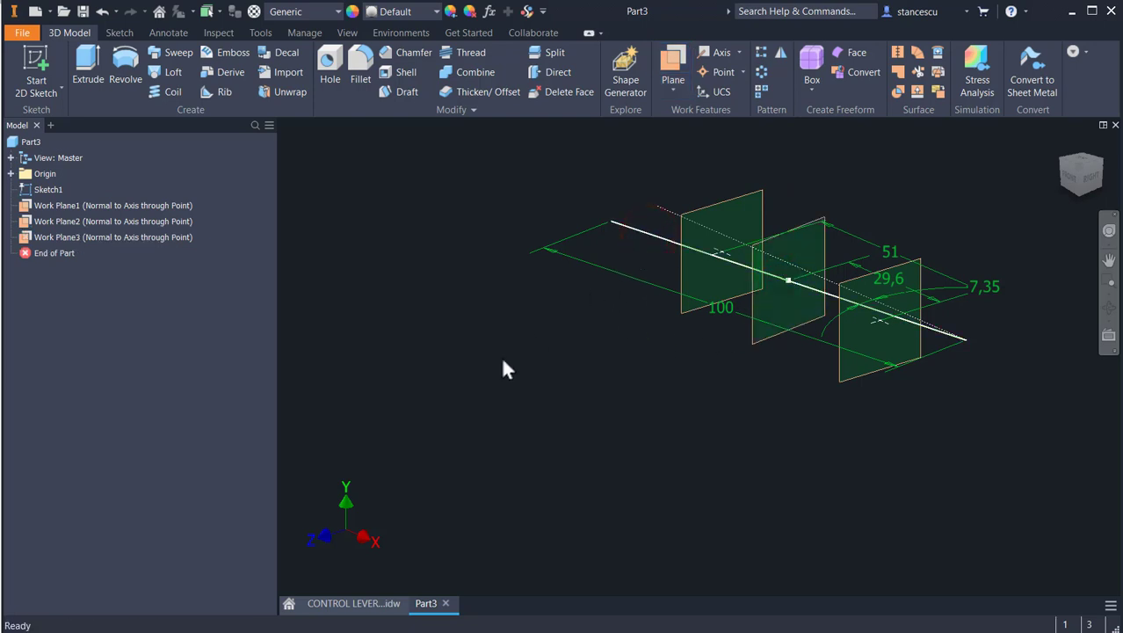
Start a new sketch on the middle work plane through the origin and slice the graphics at the sketch plane.
left_click(1078, 162)
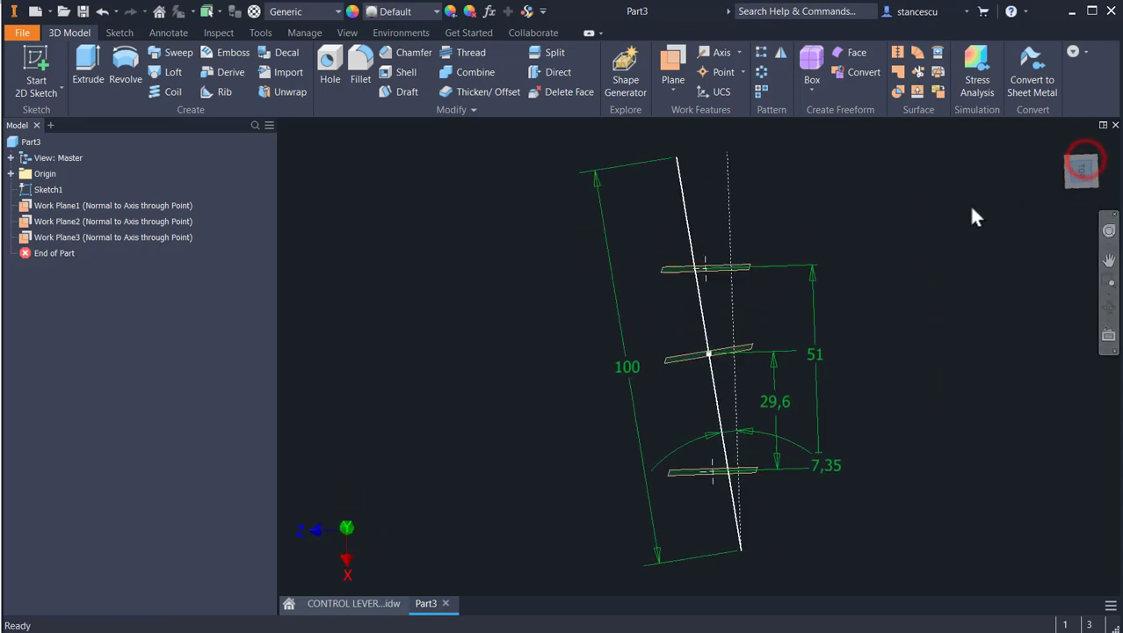
left_click(1102, 145)
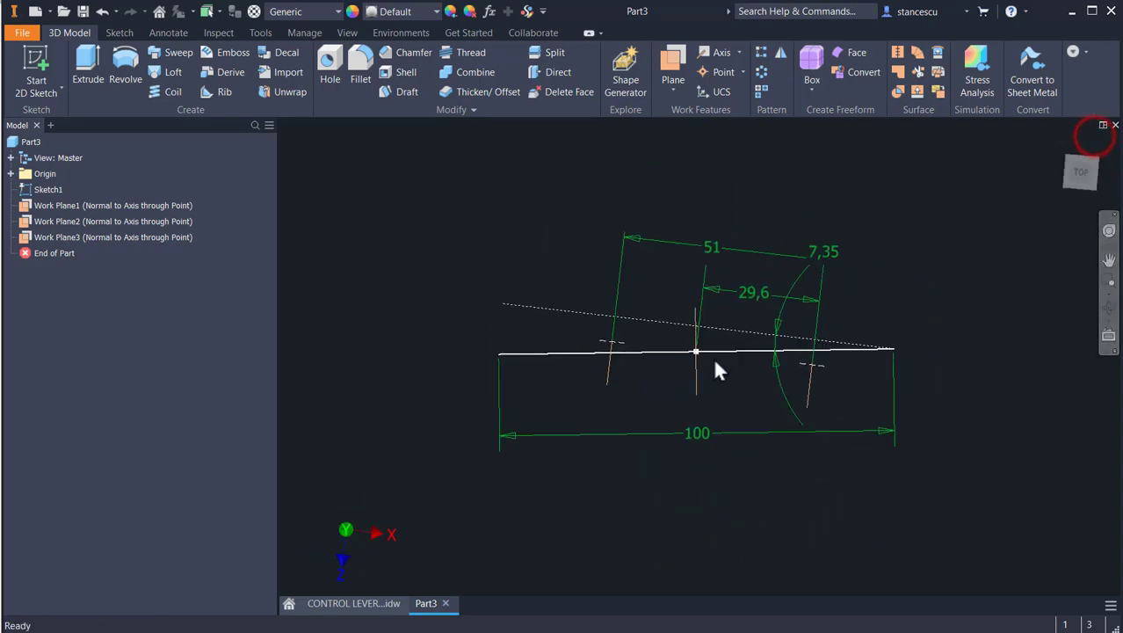
scroll(664, 399, "up", 3)
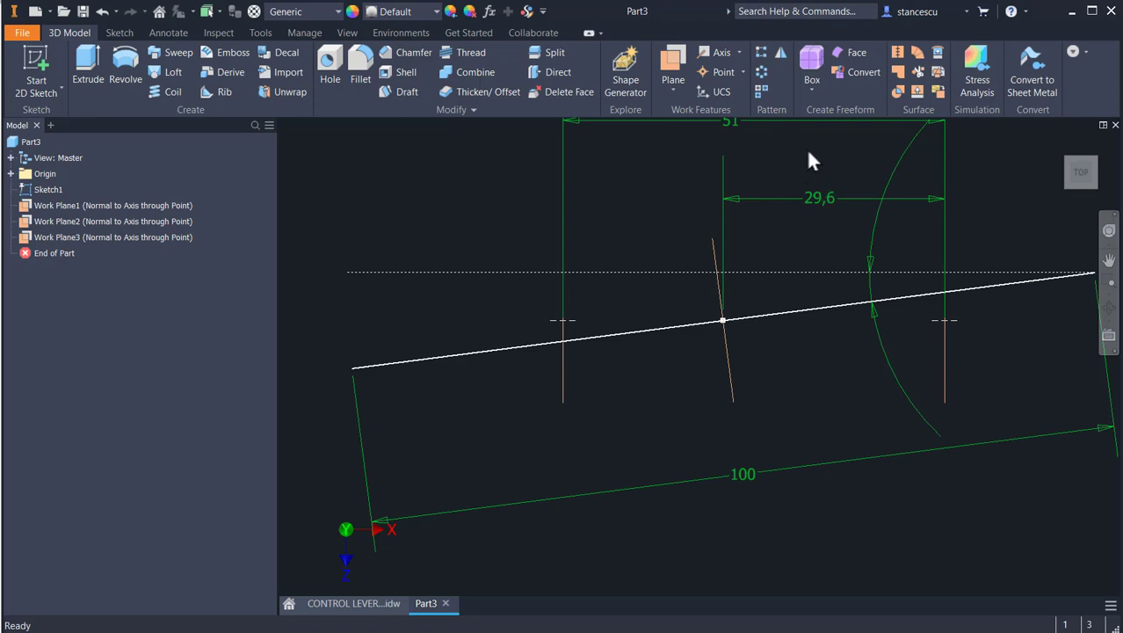
key("F6")
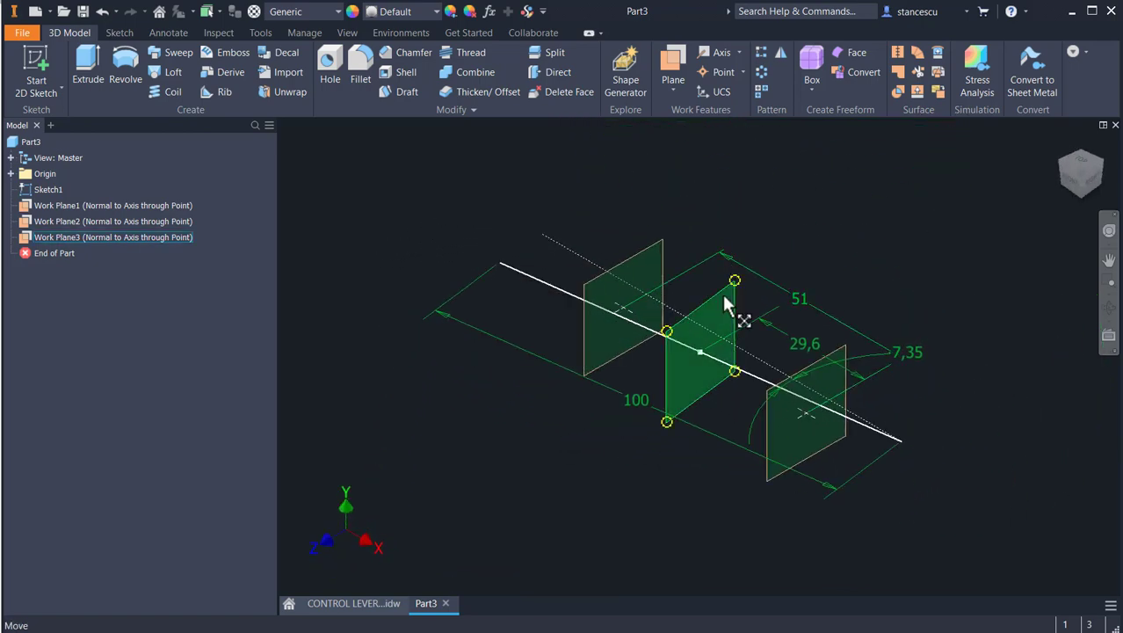
left_click(726, 301)
left_click(740, 289)
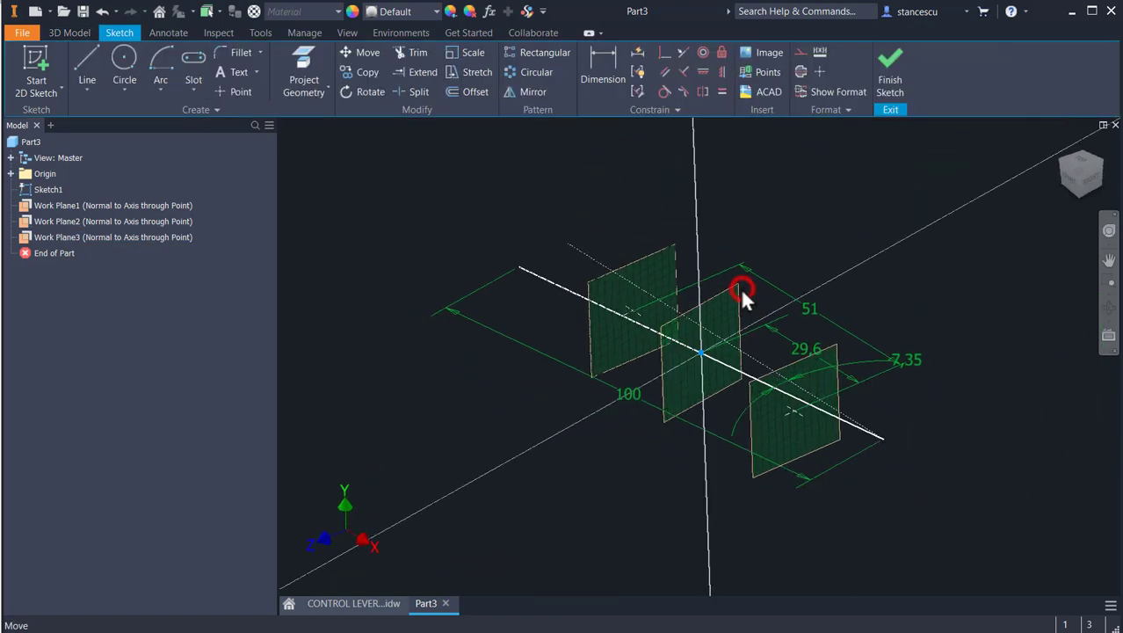
key("F7")
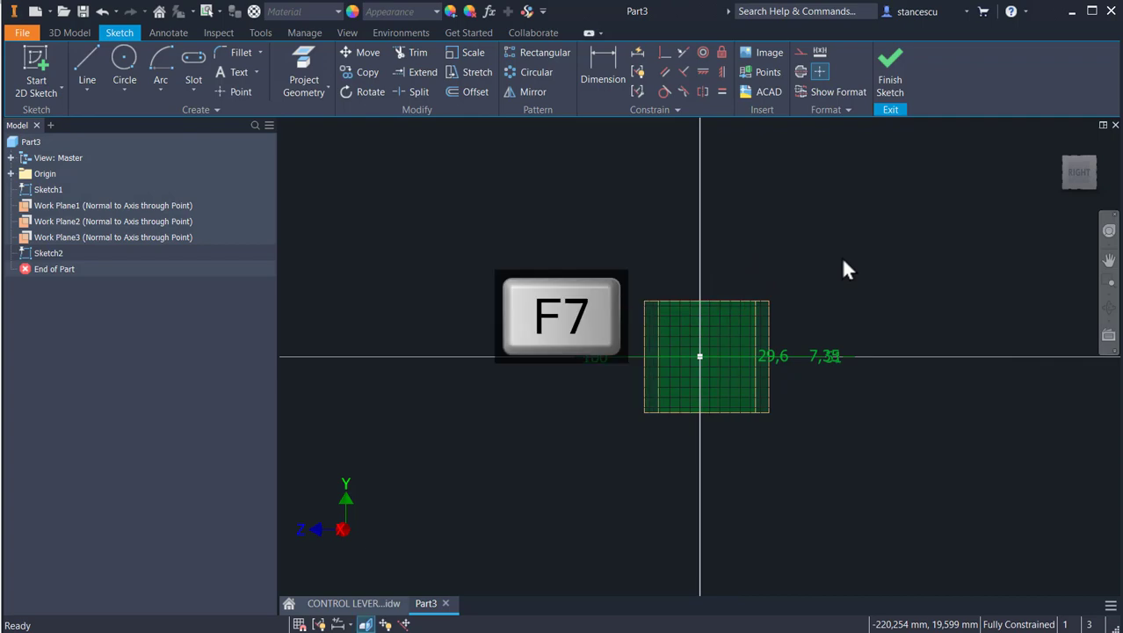
Examine the overall height and width dimensions of section A-A in the CONTROL LEVER SHAFT drawing and return to the part.
left_click(364, 603)
middle_click_drag(431, 461, 556, 439)
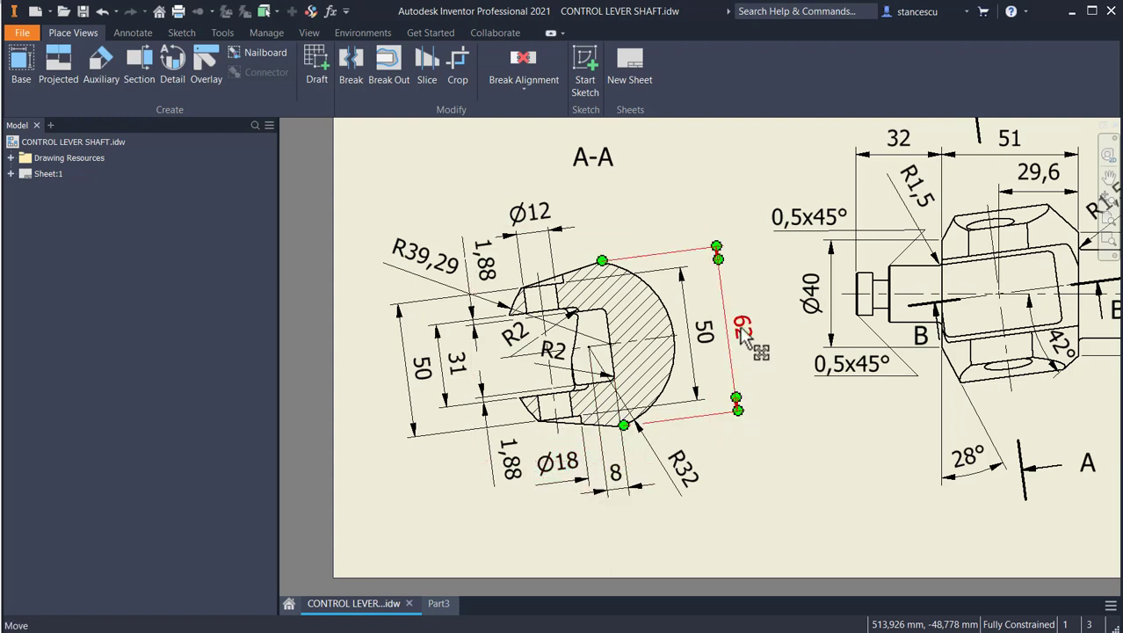
left_click(407, 372)
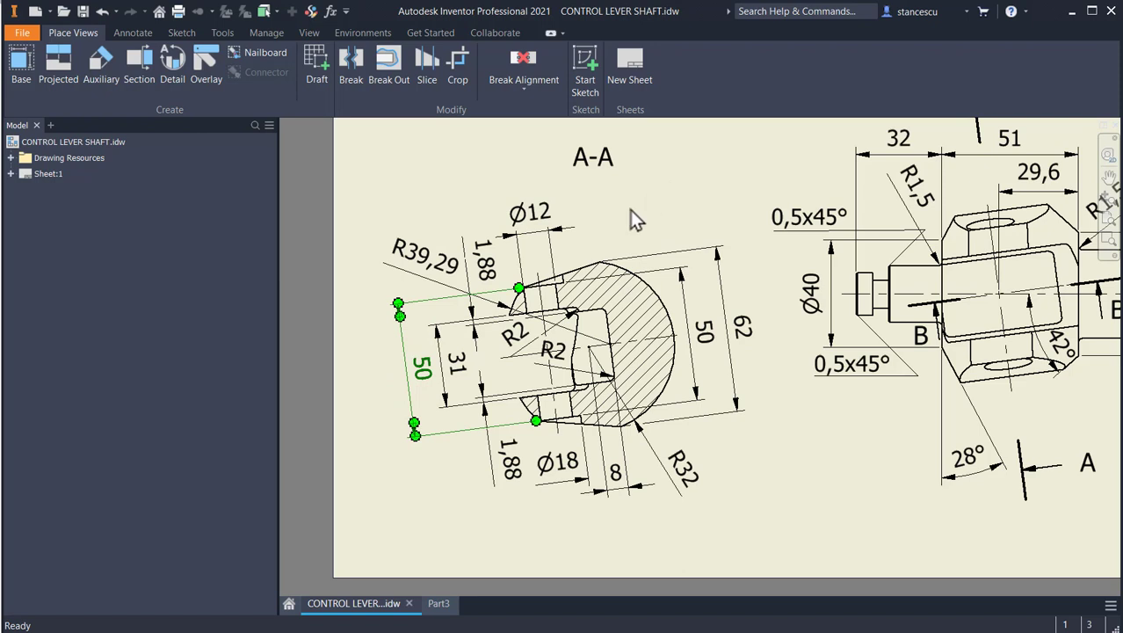
left_click(438, 604)
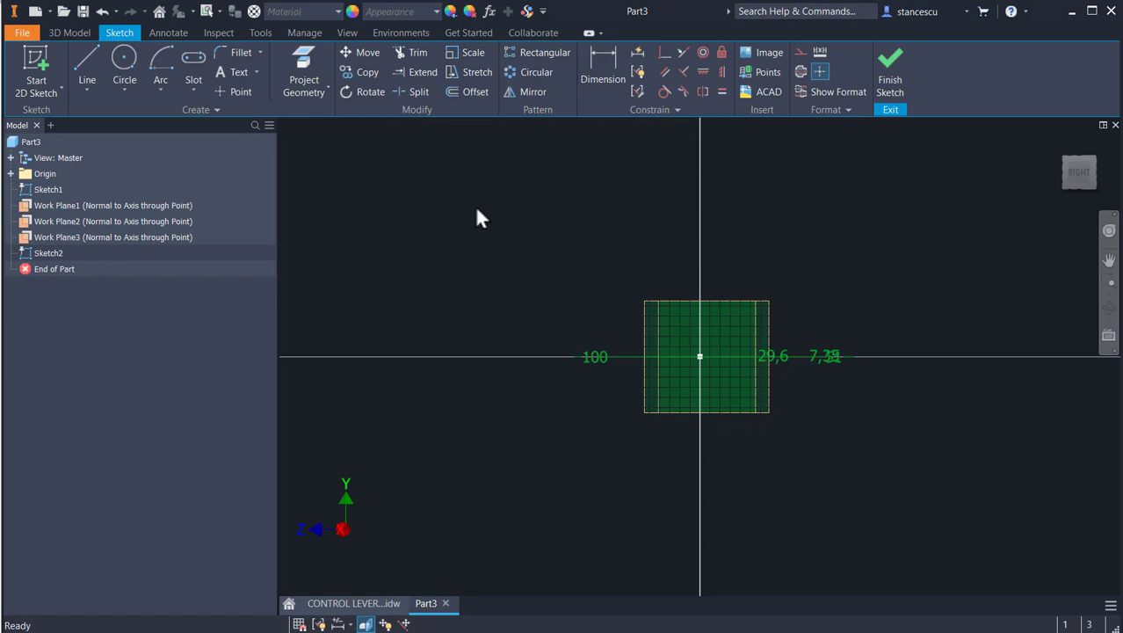
Sketch an upper center-point arc centred on the origin, with a radius of about 24 mm and ends either side of the vertical axis.
left_click(158, 63)
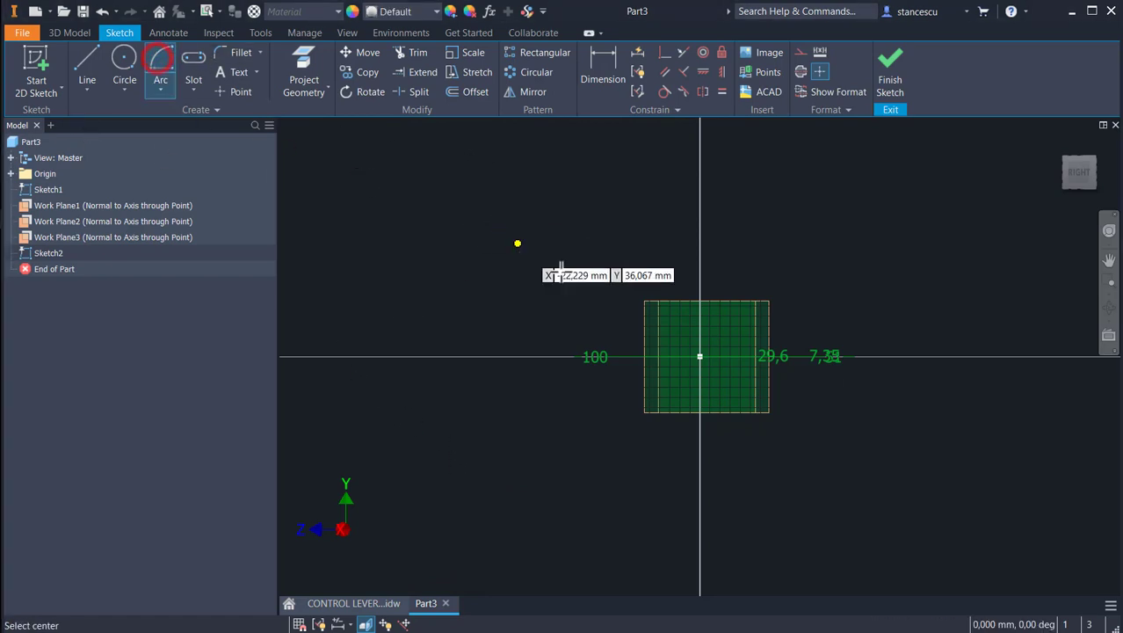
left_click(699, 356)
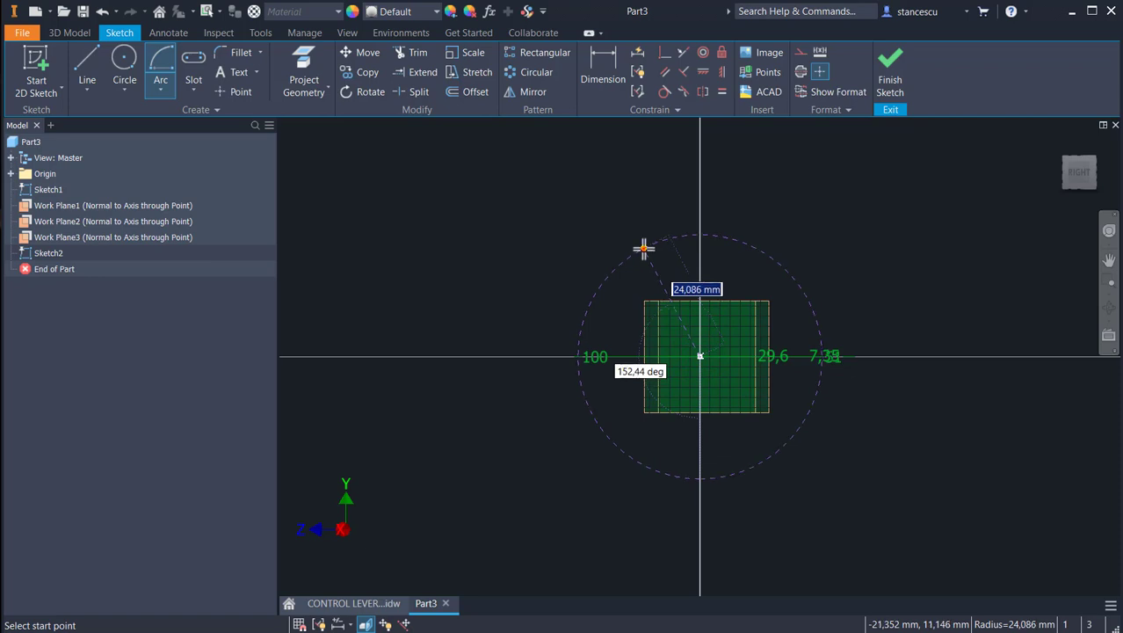
left_click(644, 248)
left_click(752, 242)
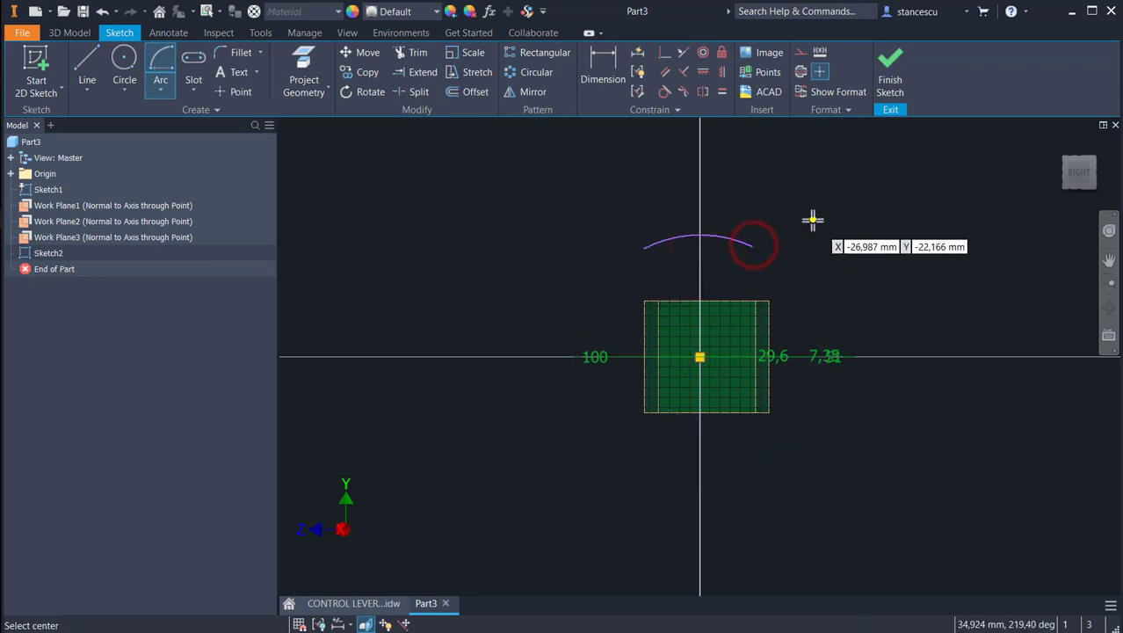
Sketch a lower, larger center-point arc below the origin, with its centre slightly above and to the right of the origin.
left_click(716, 320)
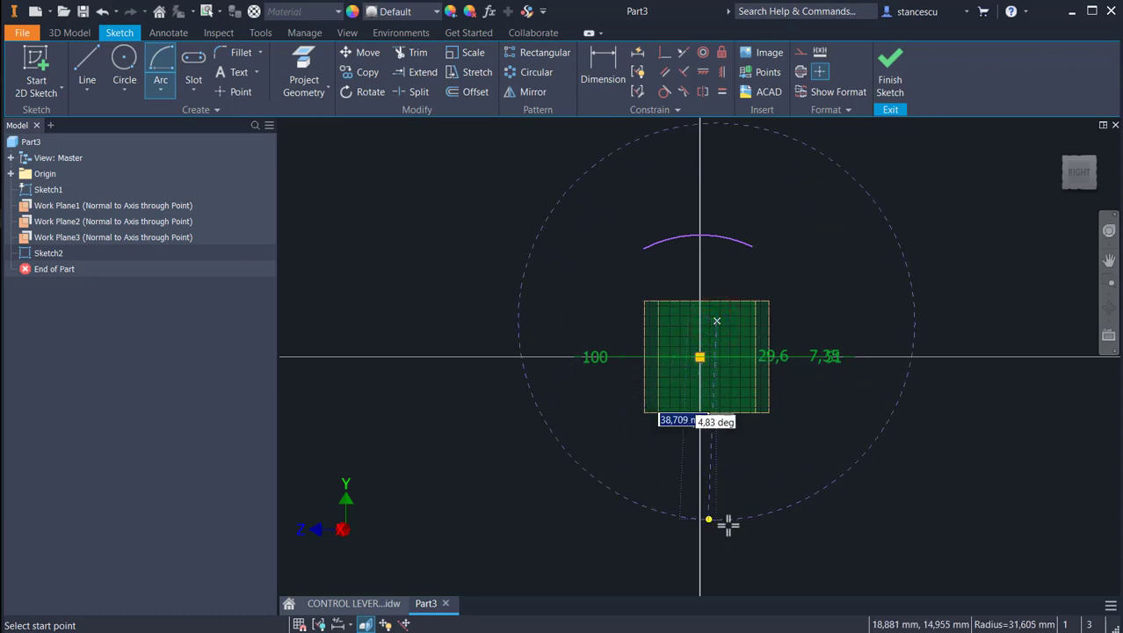
left_click(787, 493)
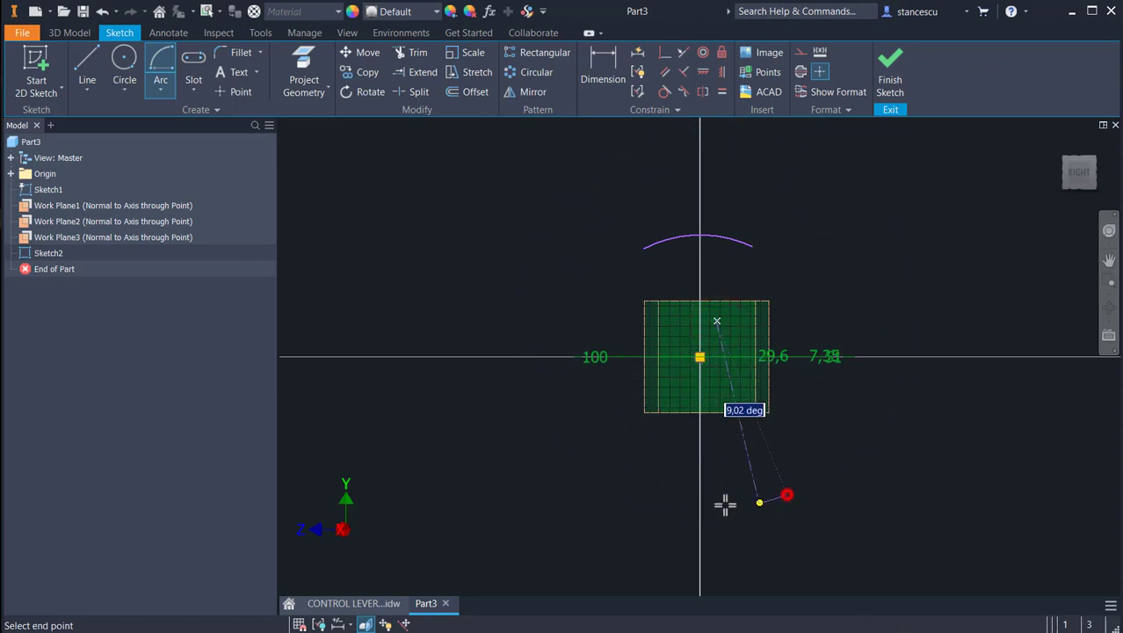
left_click(601, 503)
key("Escape")
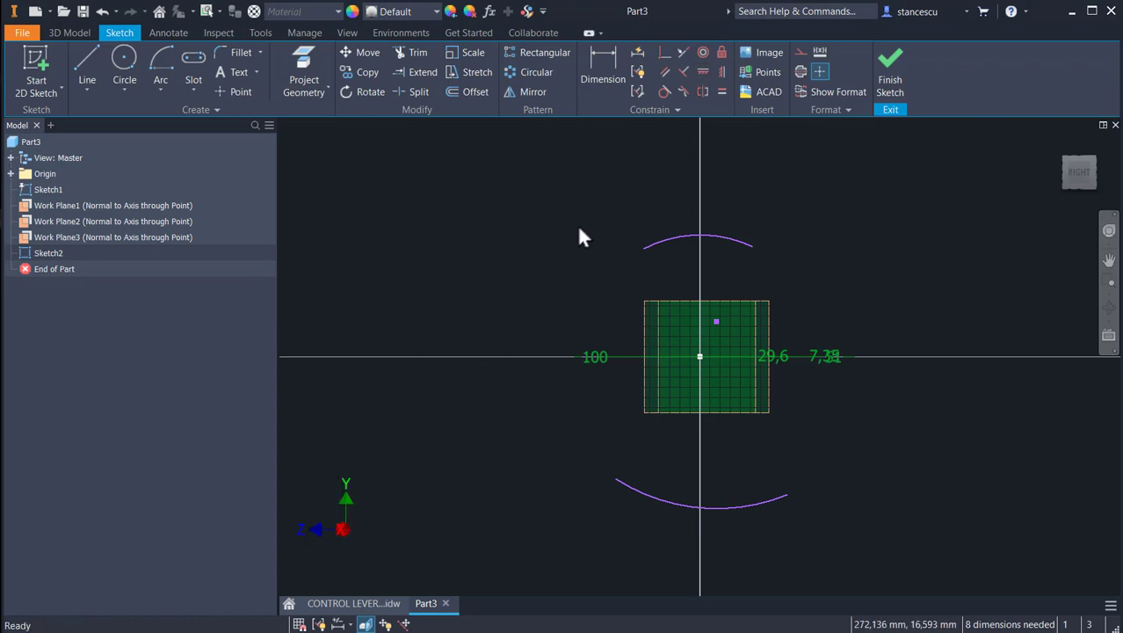
Apply a horizontal constraint between the lower arc's centre and the origin to align them along the vertical axis on screen.
left_click(704, 72)
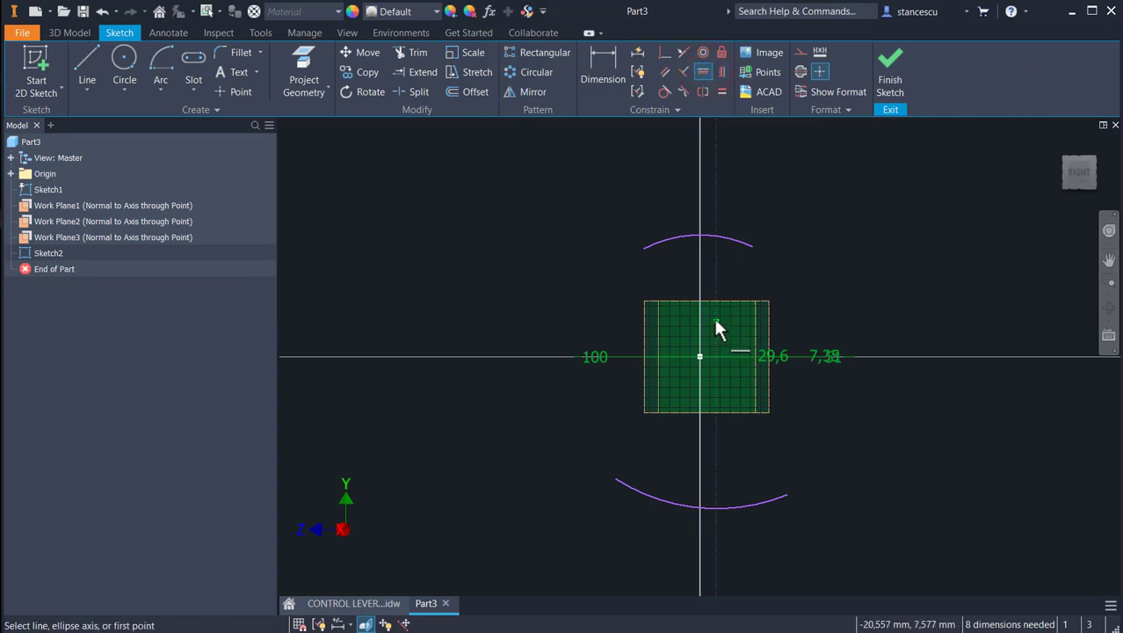
left_click(716, 322)
left_click(703, 74)
left_click(715, 323)
left_click(700, 357)
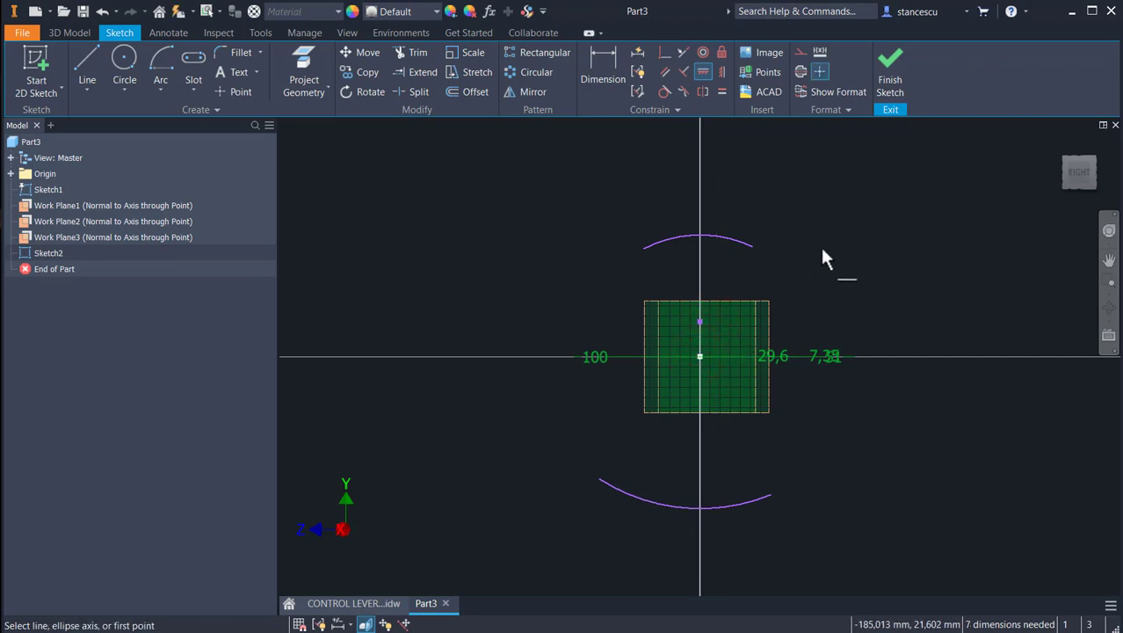
Close the profile with two straight side lines joining the left and right endpoints of the upper and lower arcs.
left_click(98, 61)
left_click(645, 251)
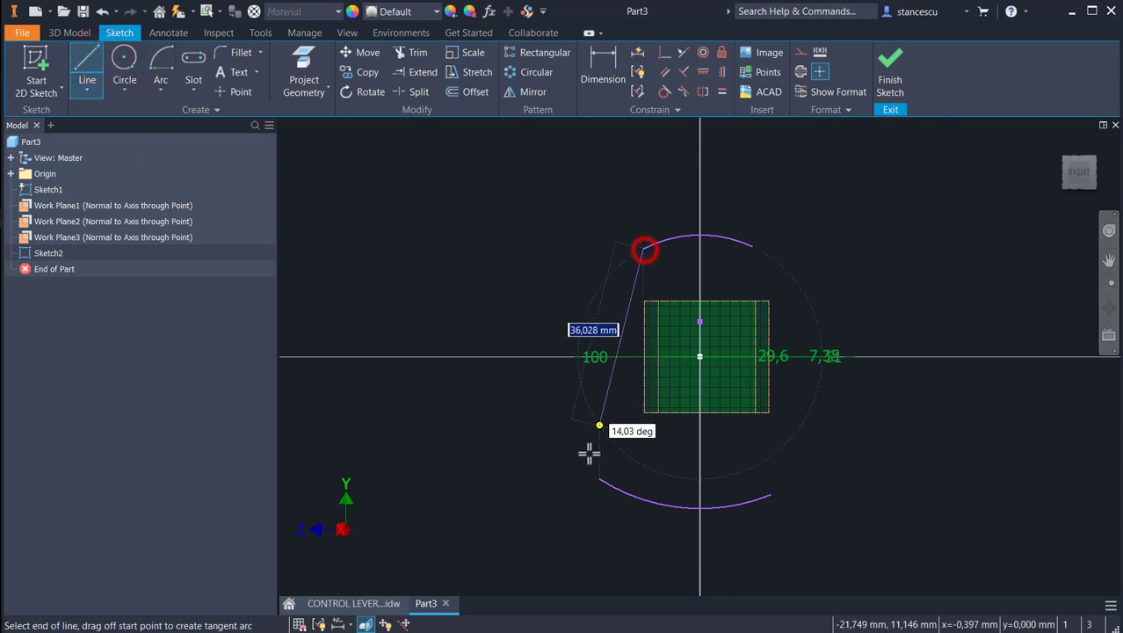
left_click(599, 479)
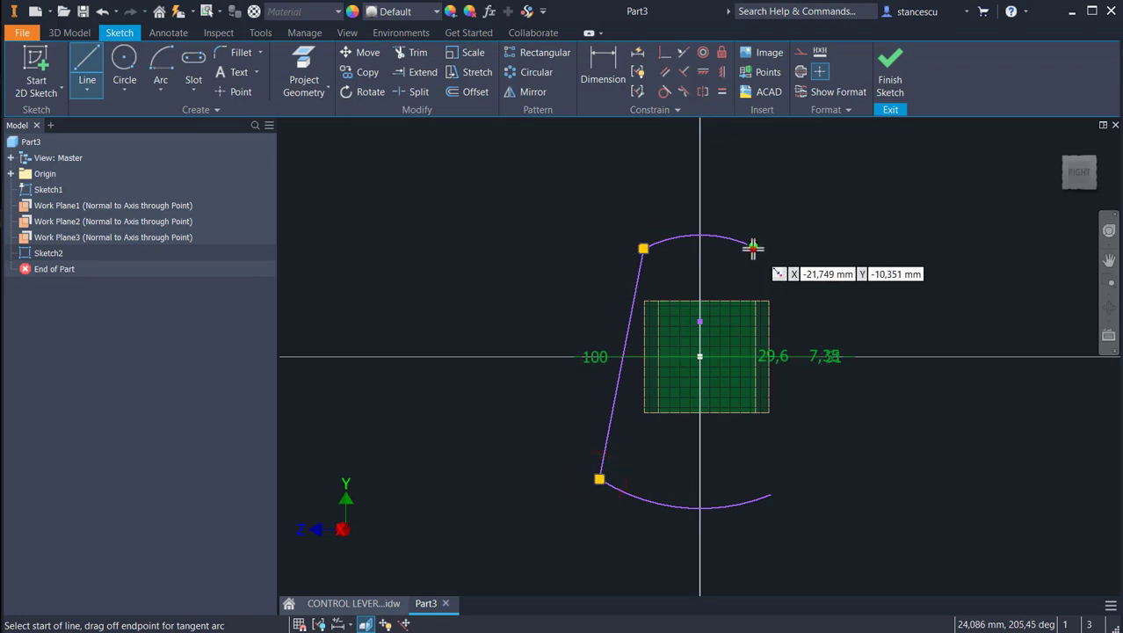
left_click(752, 247)
left_click(772, 493)
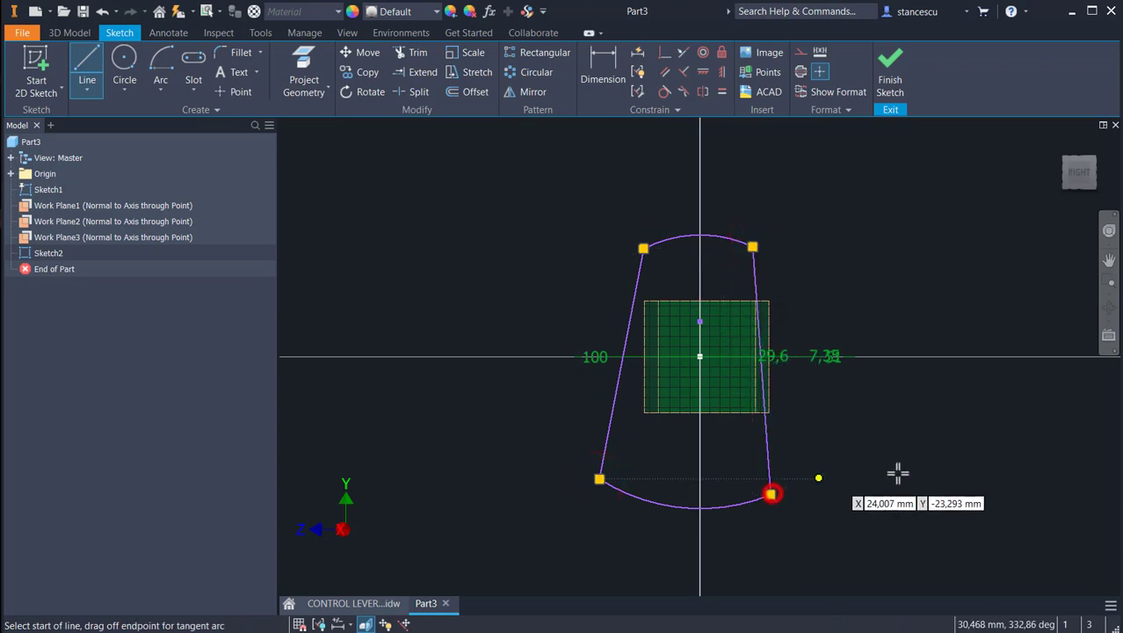
Dimension the vertical distance between the lower arc's centre and the origin as 8 mm.
left_click(597, 69)
left_click(700, 320)
left_click(699, 357)
left_click(874, 334)
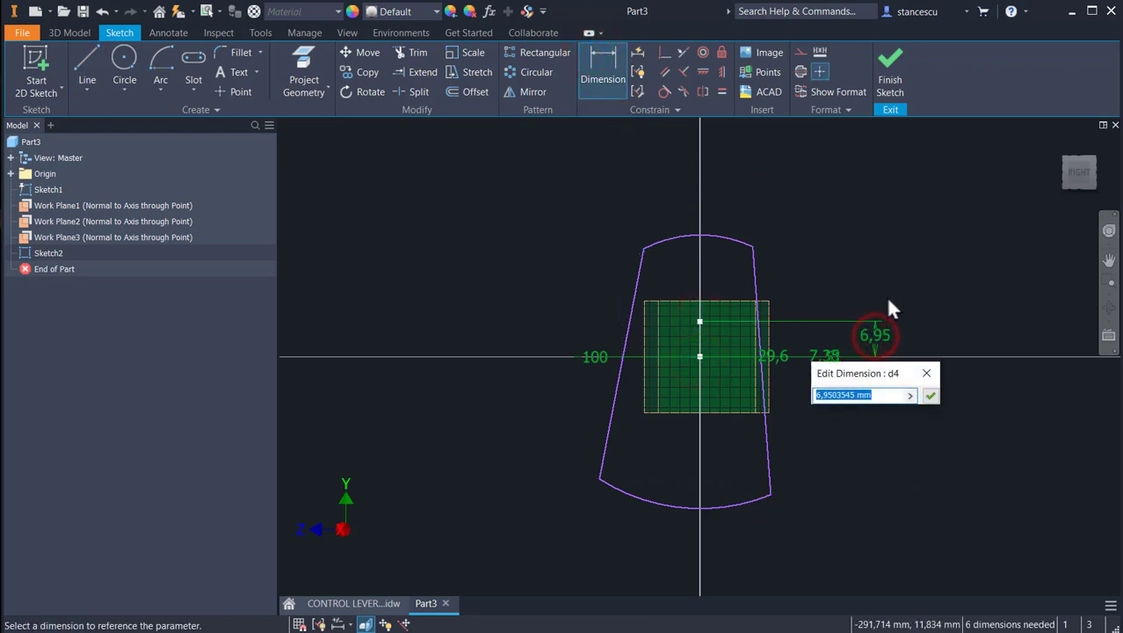
type("8")
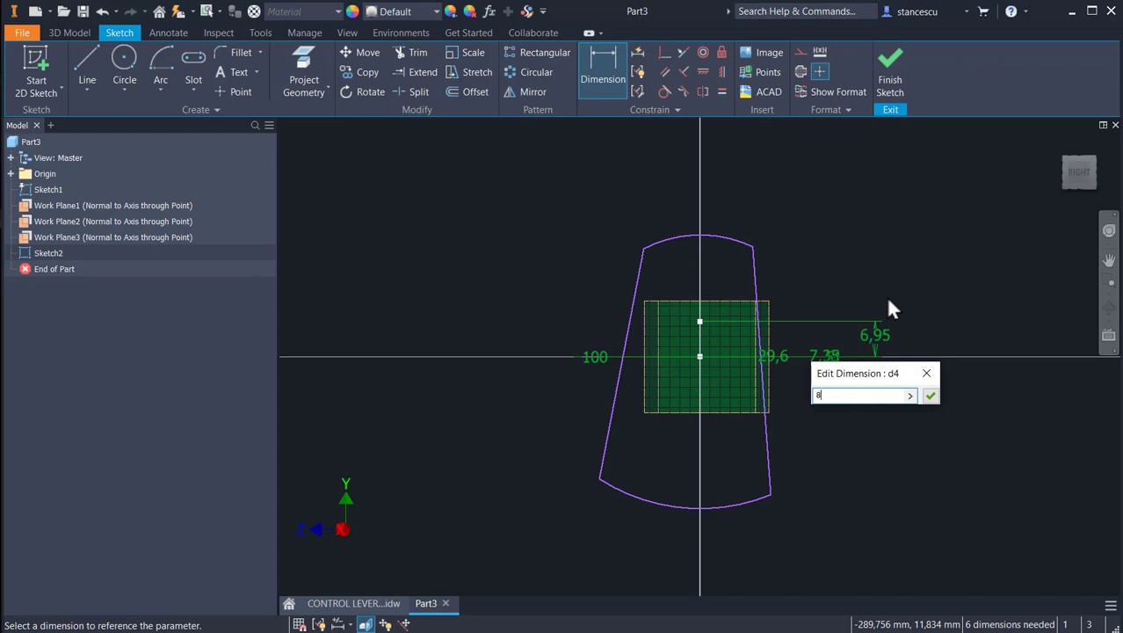
key("Return")
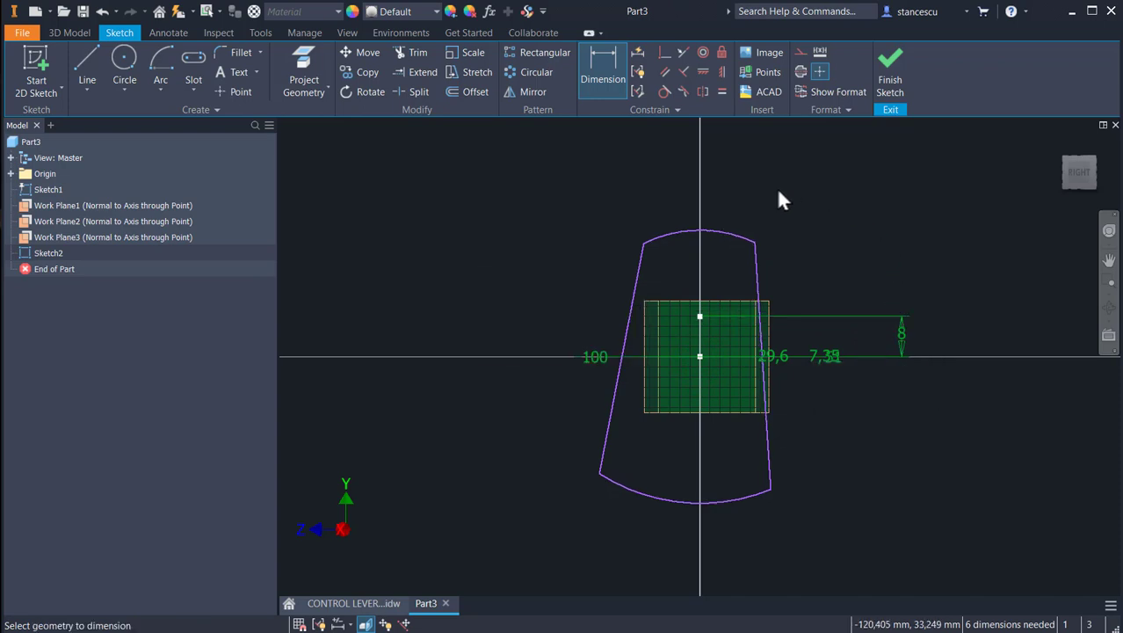
Dimension the radius of the profile's upper arc as 39.29 mm.
left_click(602, 71)
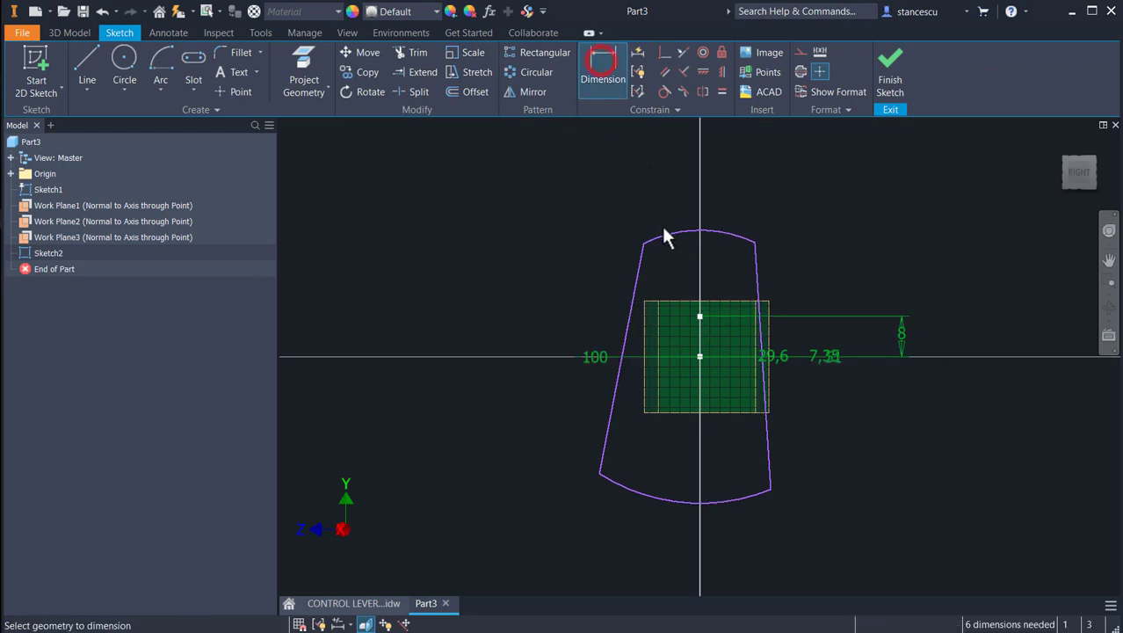
left_click(664, 235)
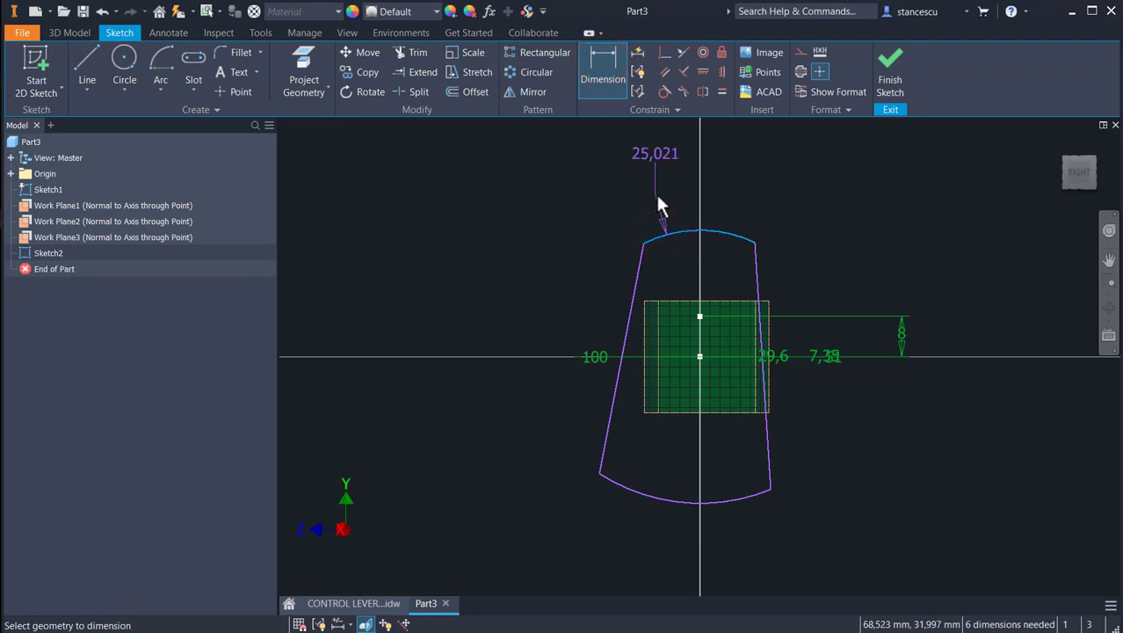
left_click(658, 200)
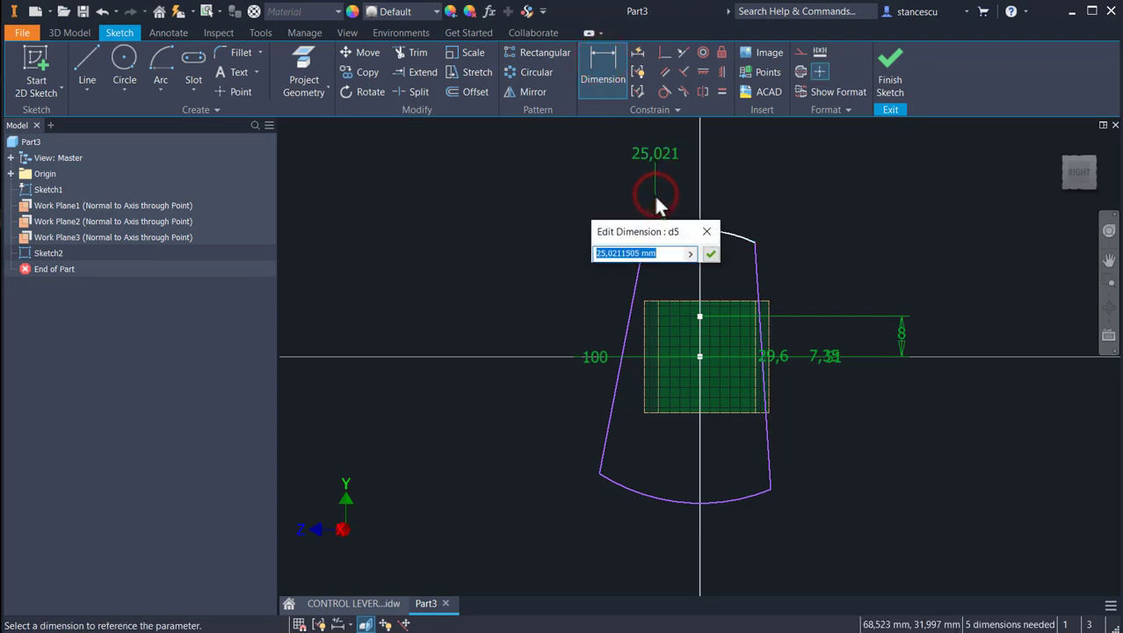
type("39.")
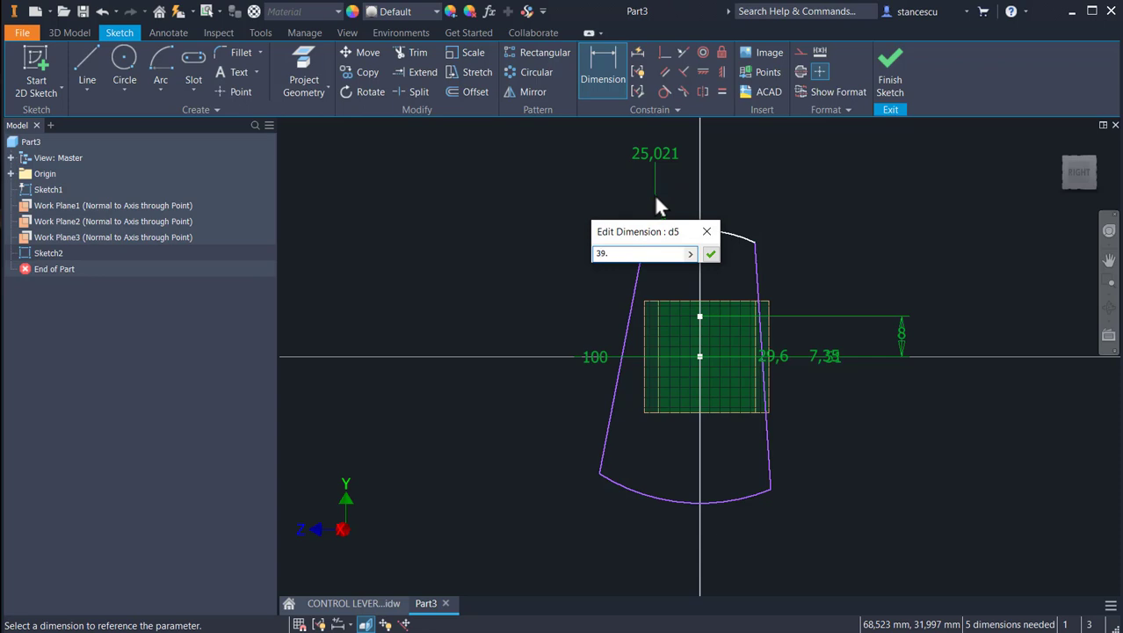
type("29")
key("Return")
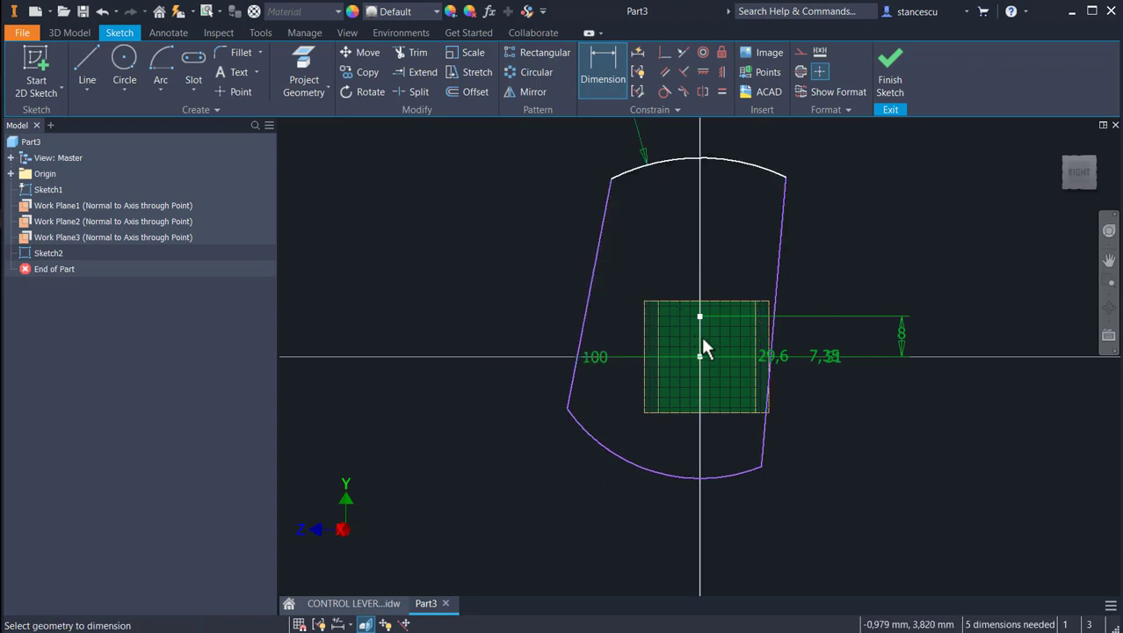
Dimension the radius of the profile's lower arc as 32 mm.
left_click(712, 477)
left_click(747, 525)
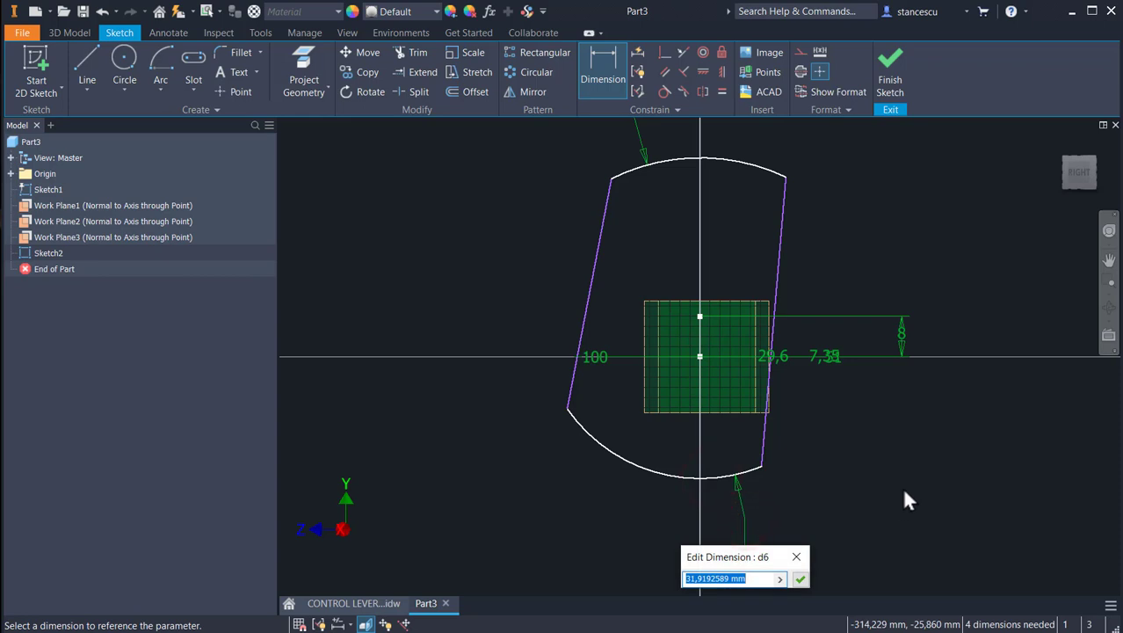
type("32")
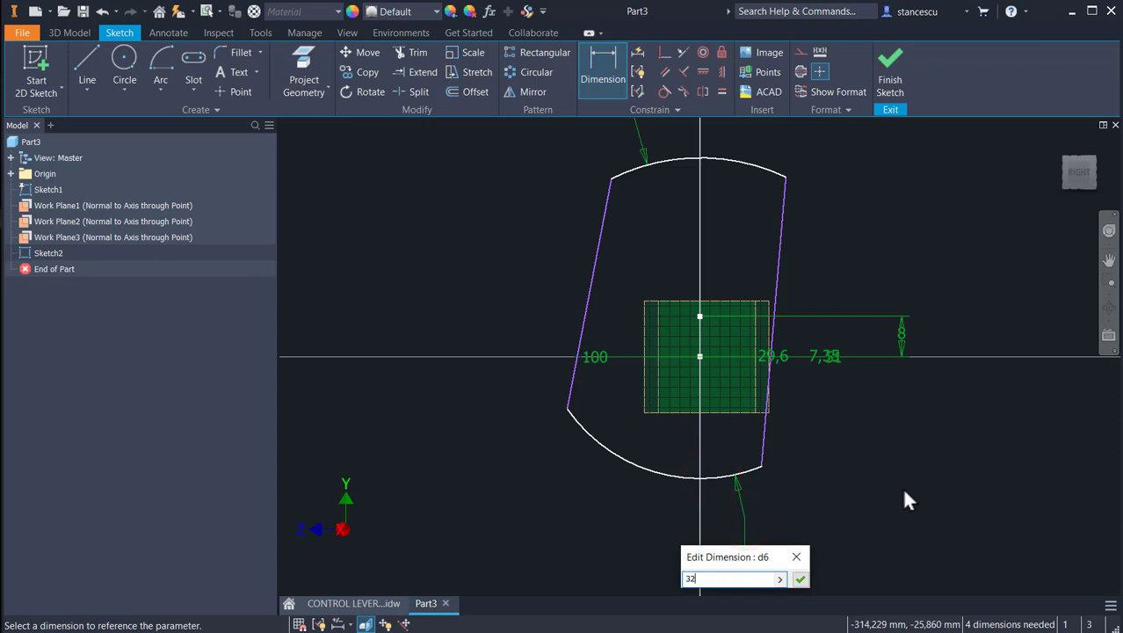
key("Return")
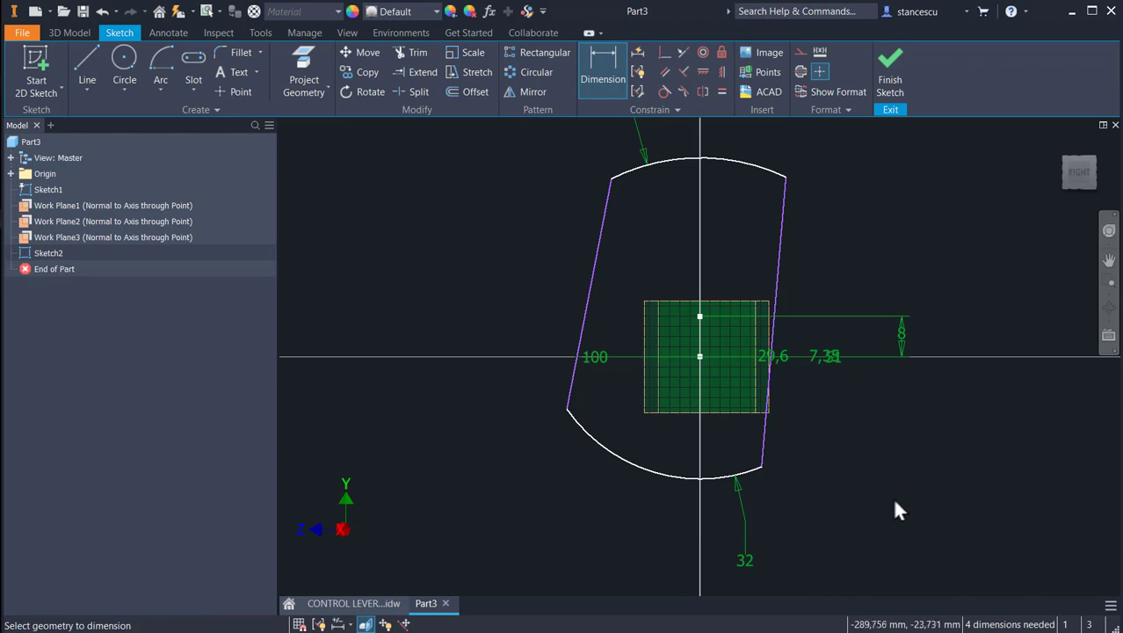
Project the origin Y axis into the sketch and convert the projected line to construction geometry.
left_click(296, 57)
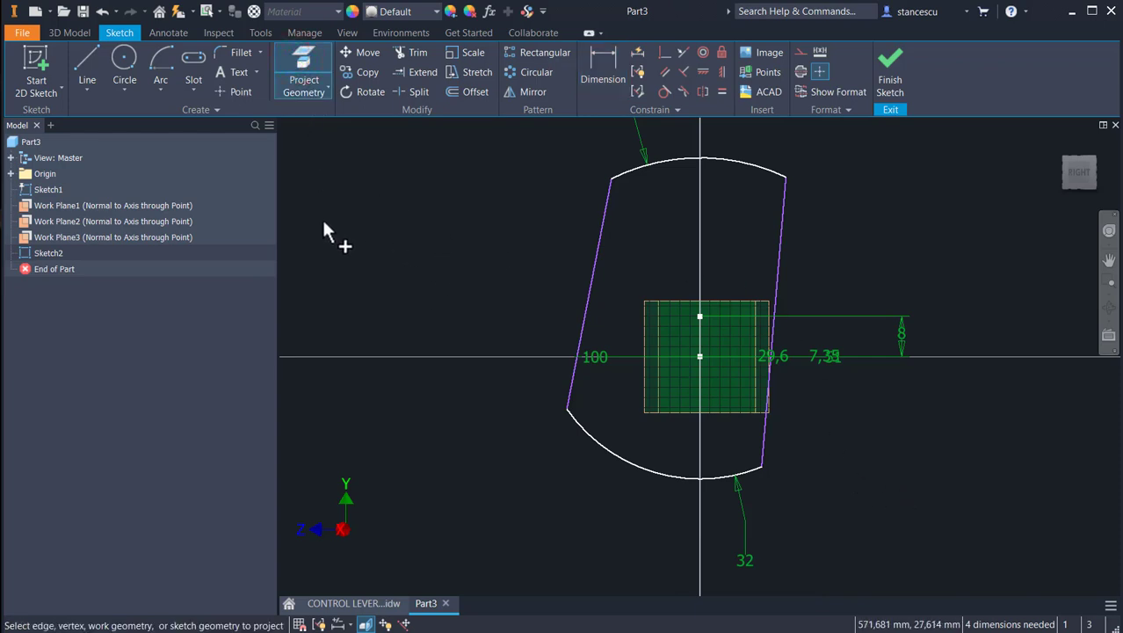
left_click(10, 175)
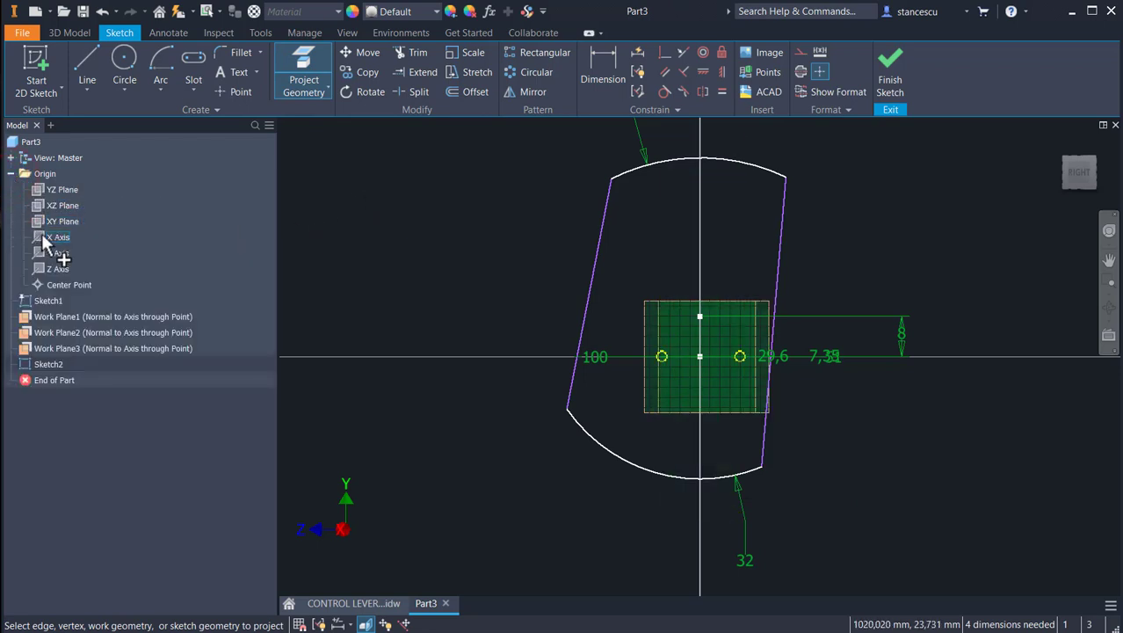
left_click(54, 253)
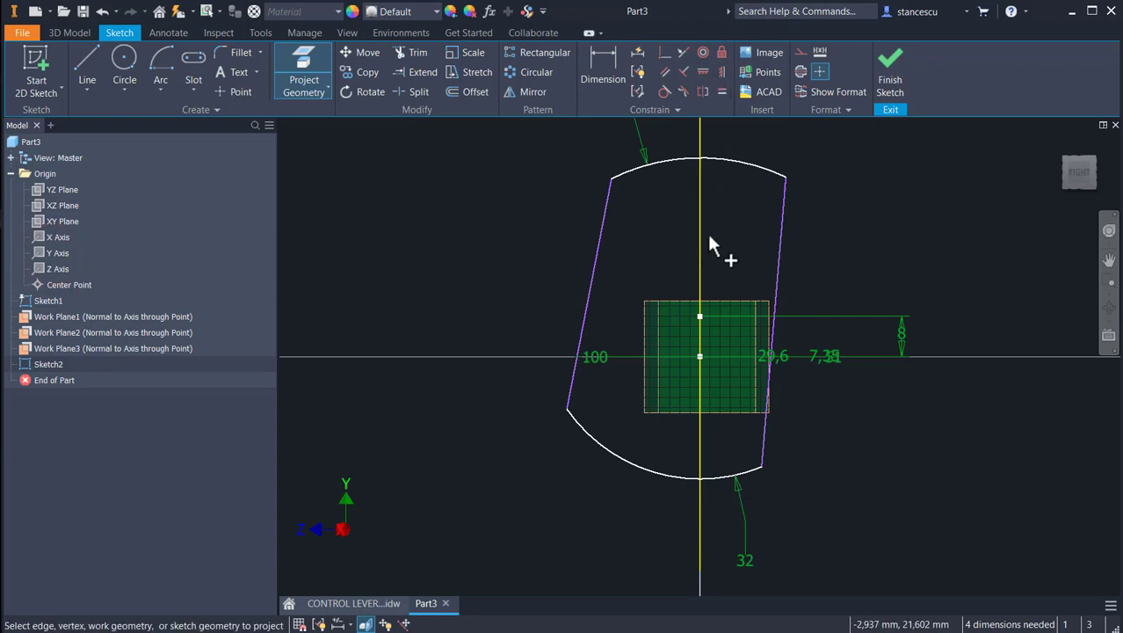
key("Escape")
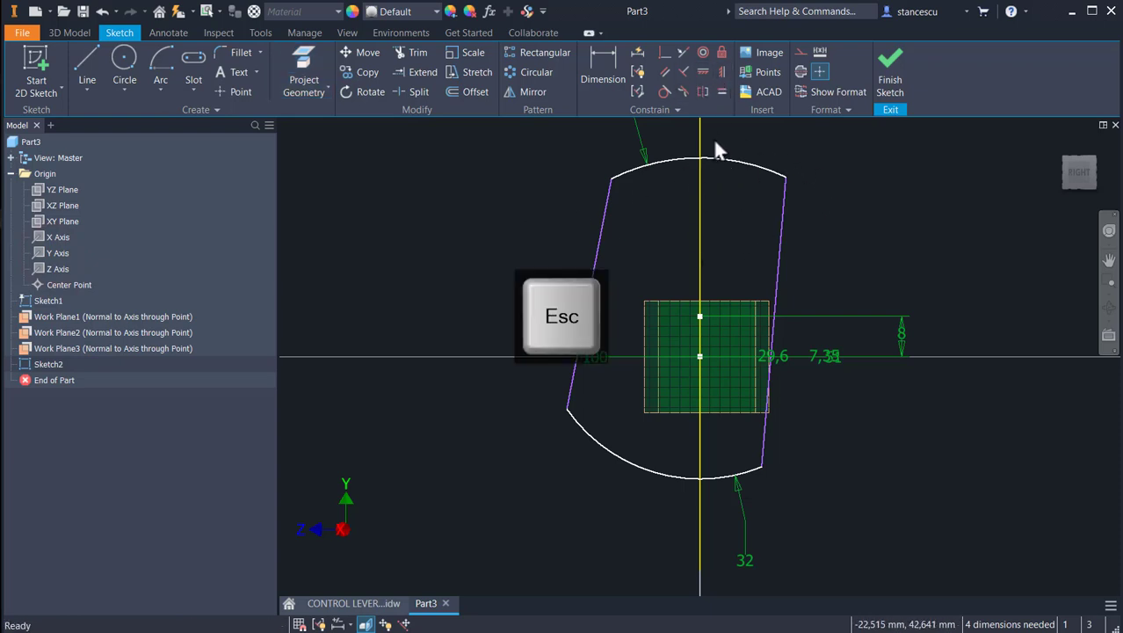
left_click(700, 139)
left_click(800, 52)
left_click(871, 182)
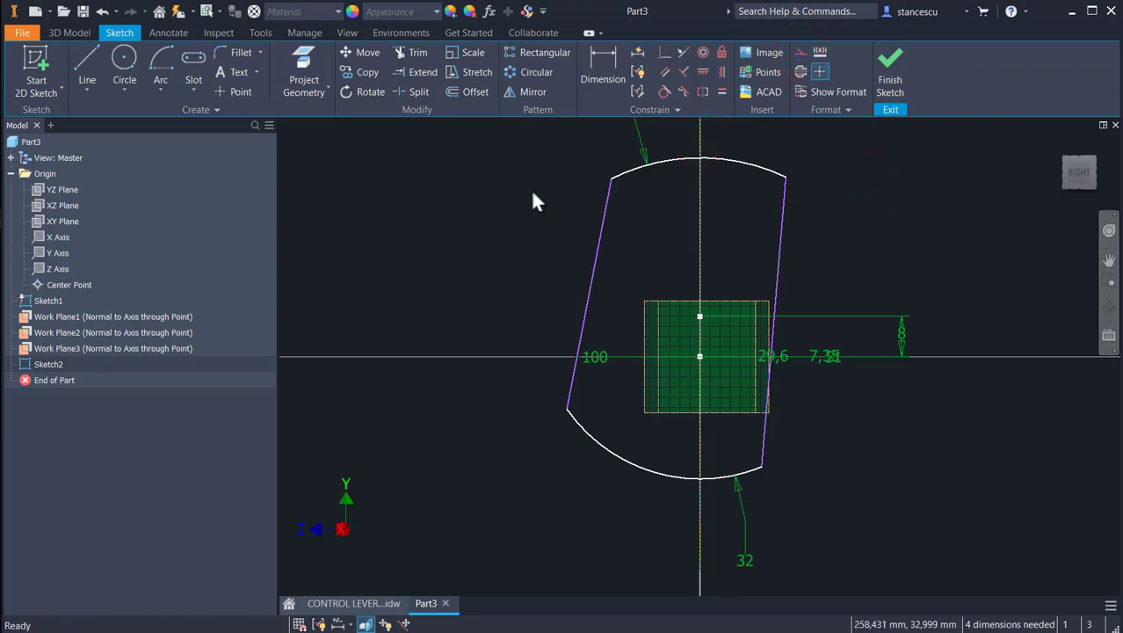
key("Escape")
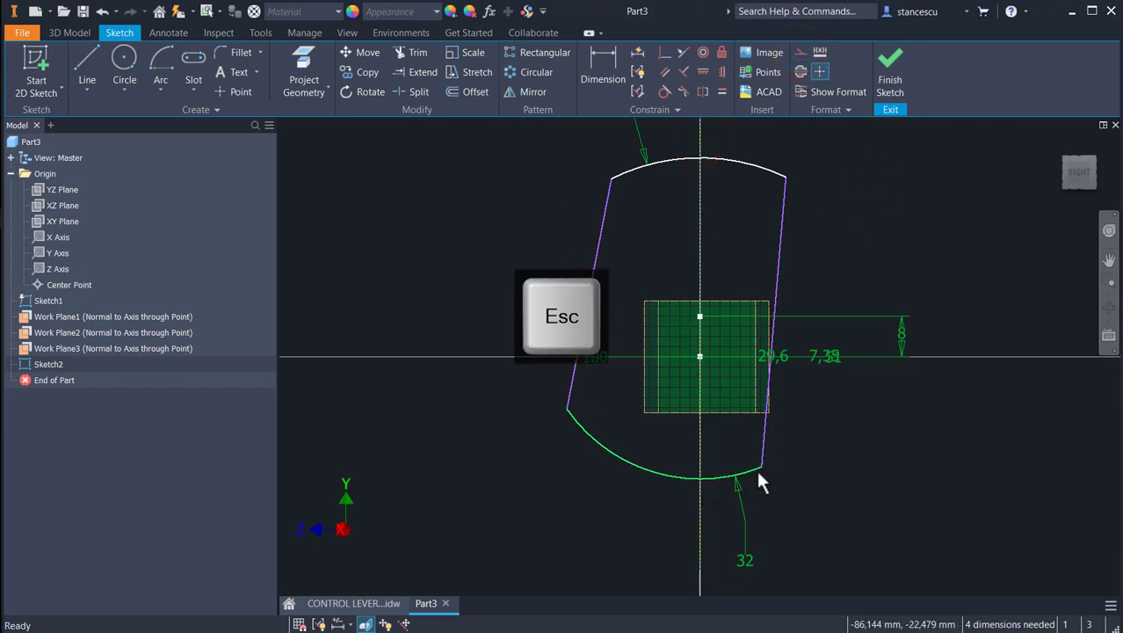
Pull the lower arc's right endpoint outward and make the two side lines symmetric about the projected Y axis.
left_click_drag(763, 467, 865, 444)
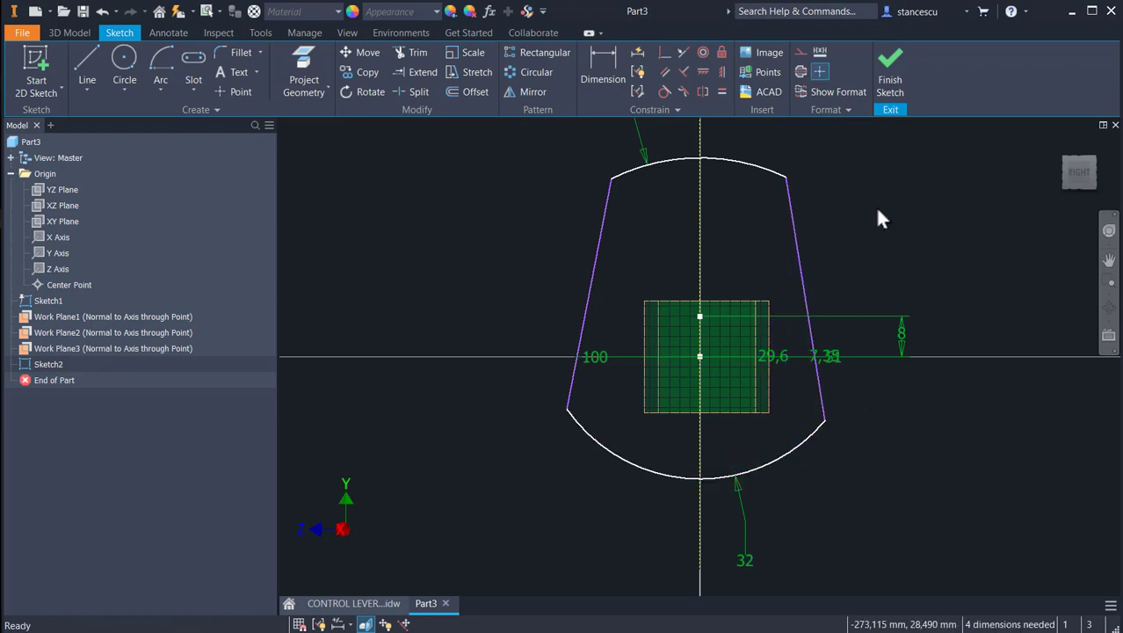
left_click(702, 92)
left_click(599, 244)
left_click(795, 256)
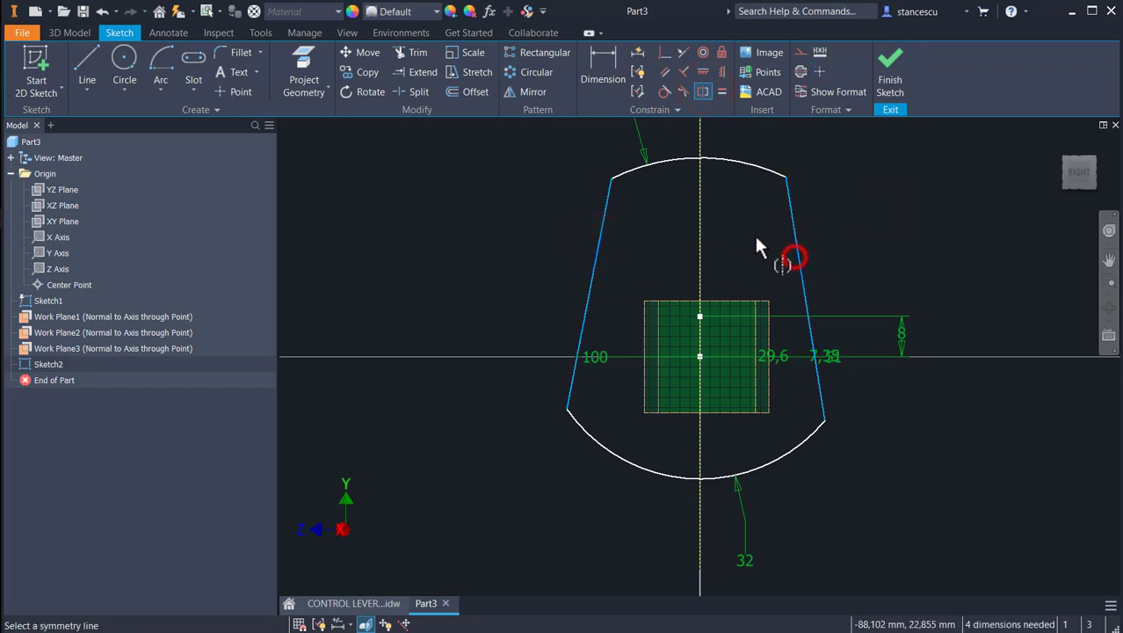
left_click(700, 238)
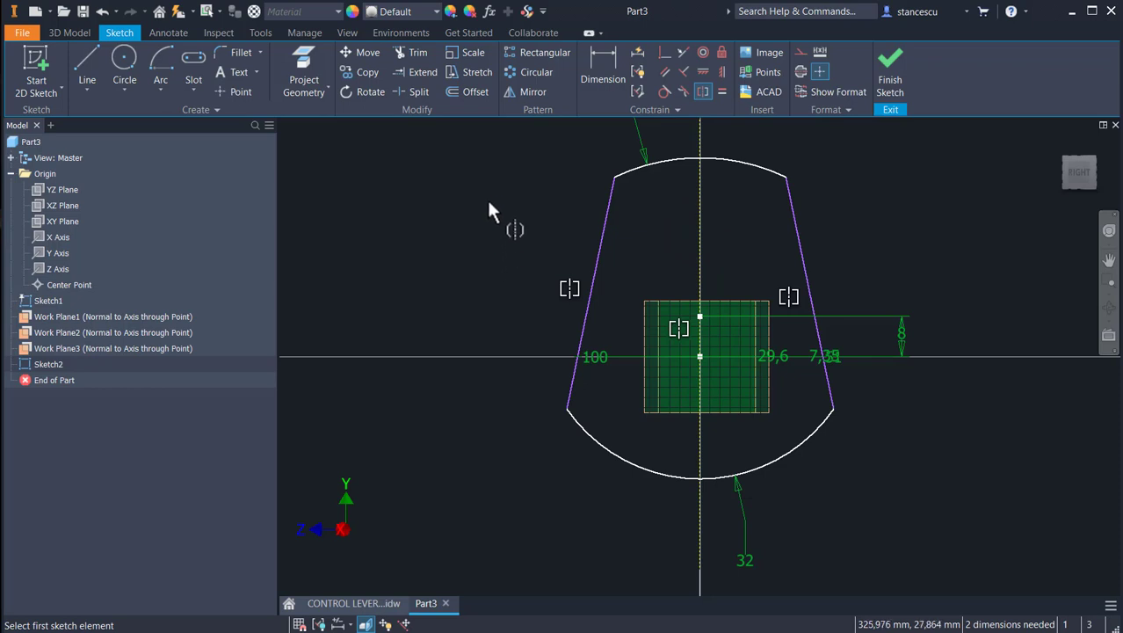
Dimension the horizontal distance between the lower arc's two endpoints as 62 mm.
left_click(605, 74)
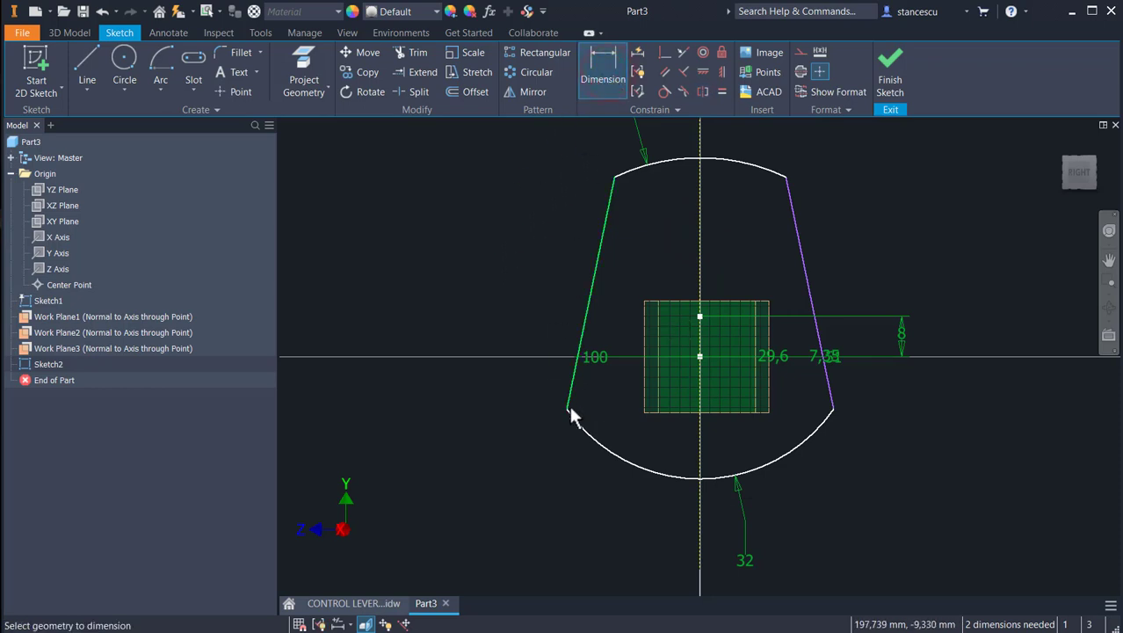
left_click(567, 408)
left_click(834, 410)
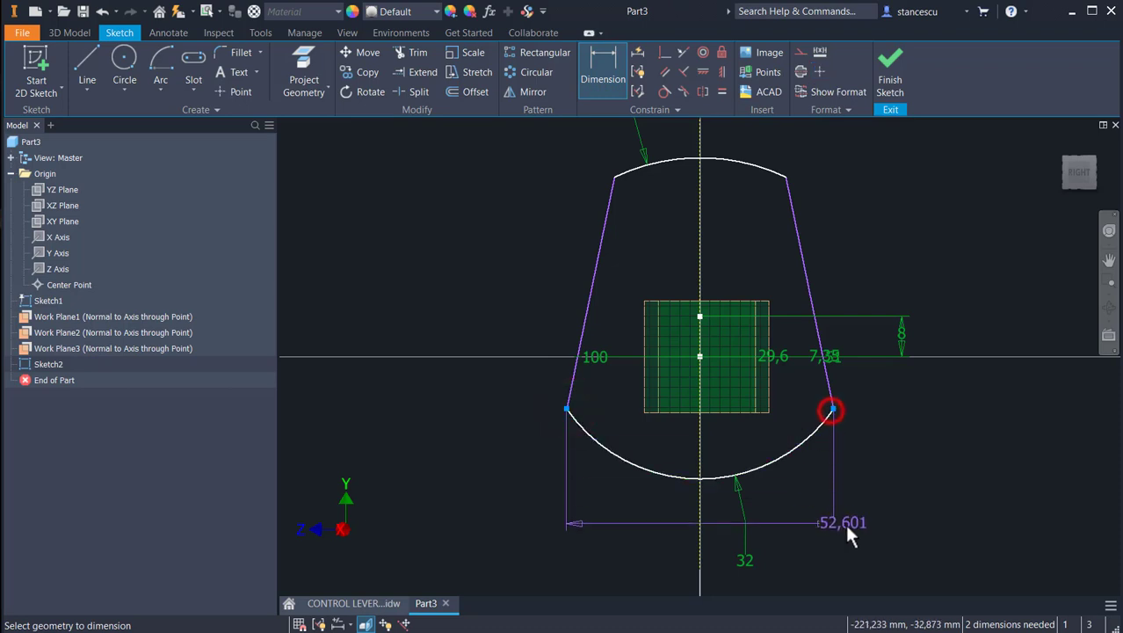
left_click(789, 527)
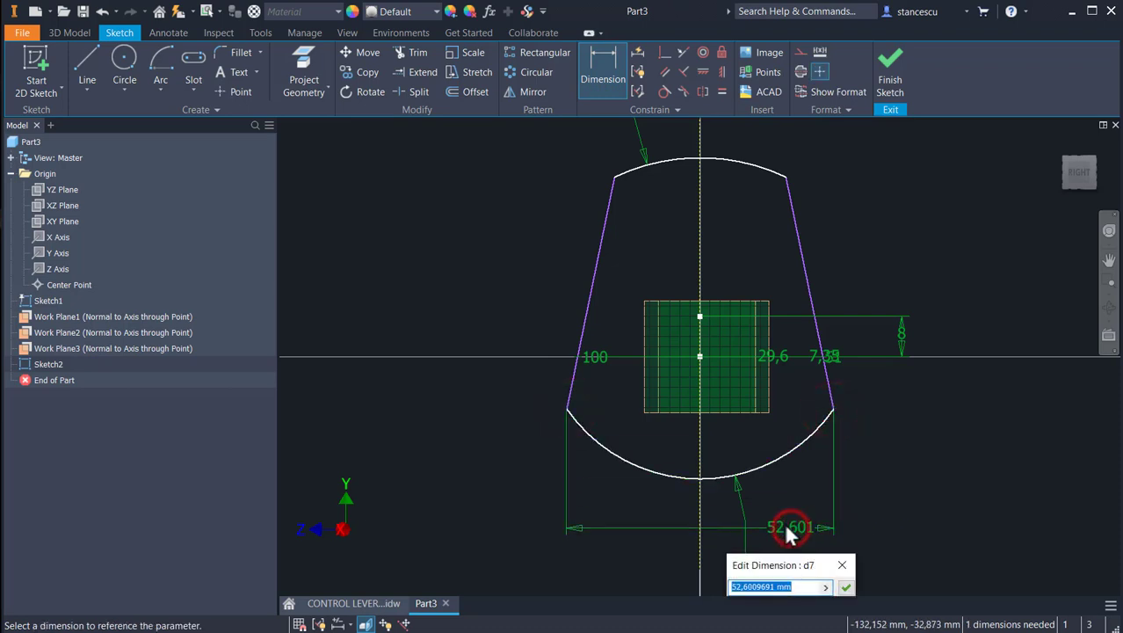
type("62")
key("Return")
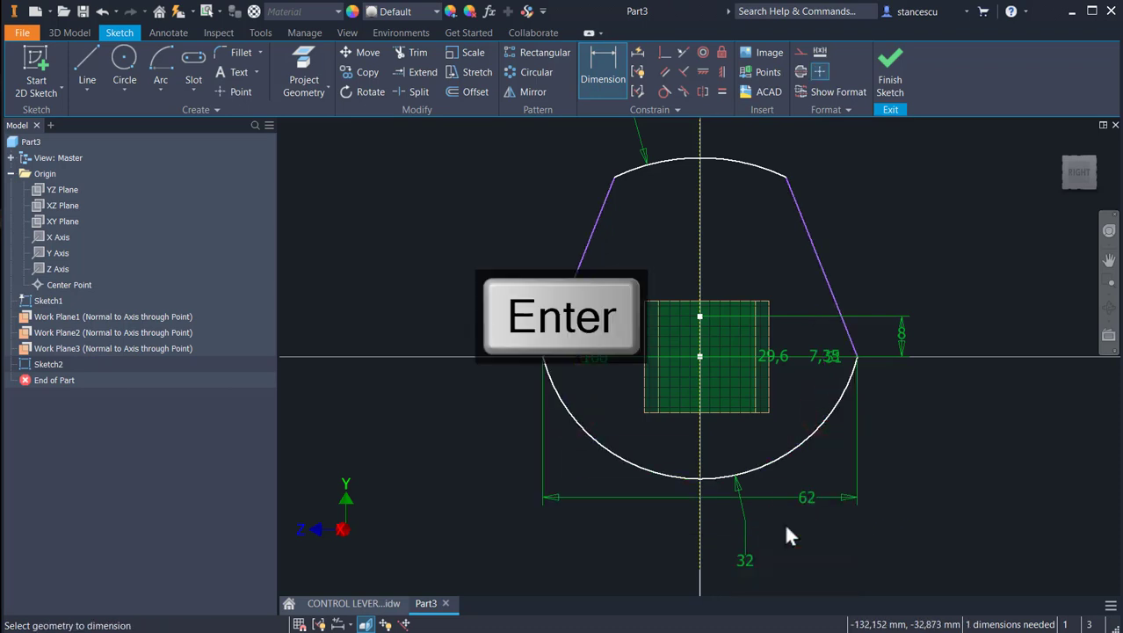
Dimension the horizontal distance between the upper arc's two endpoints as 50 mm.
left_click(614, 176)
left_click(775, 190)
left_click(736, 213)
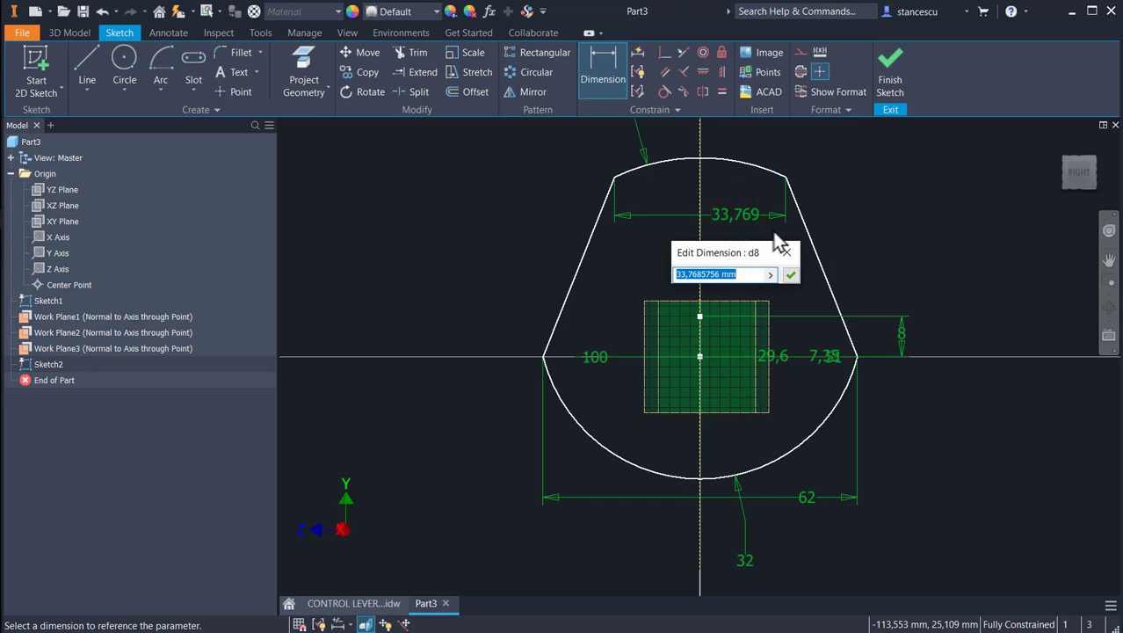
type("50")
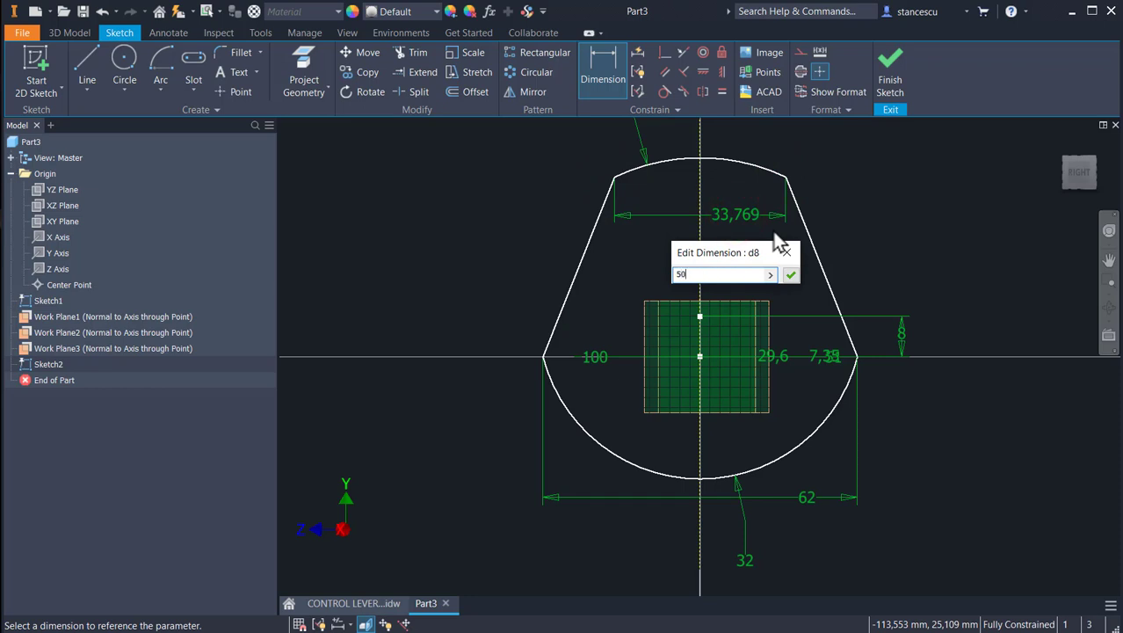
key("Return")
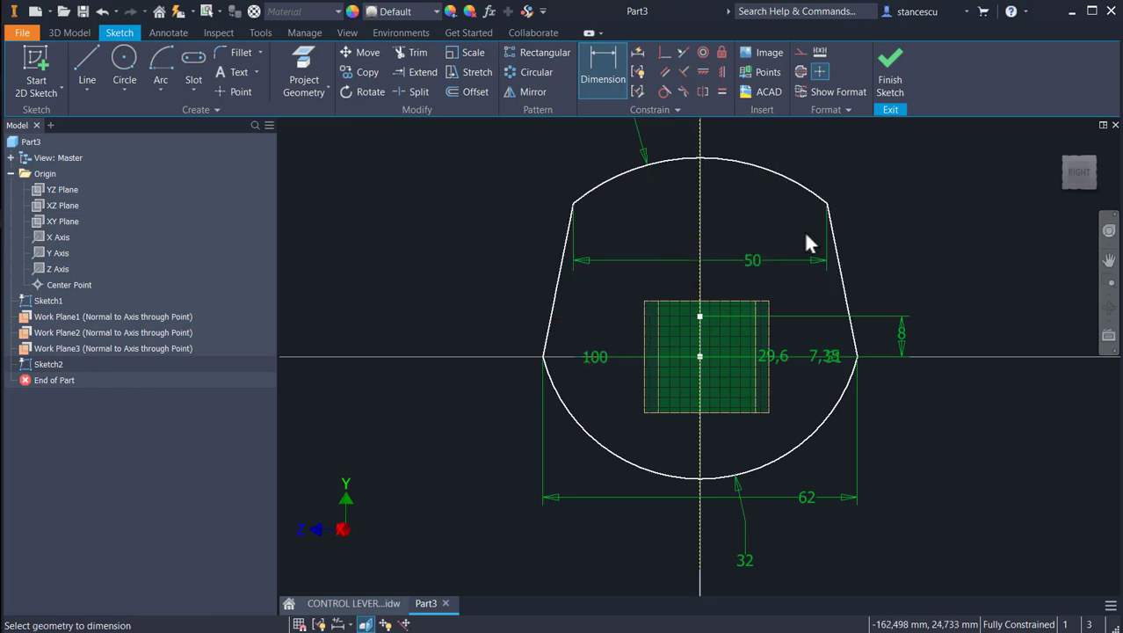
Finish the sketch and extrude the profile as a solid from Work Plane2 to Work Plane1.
left_click(892, 77)
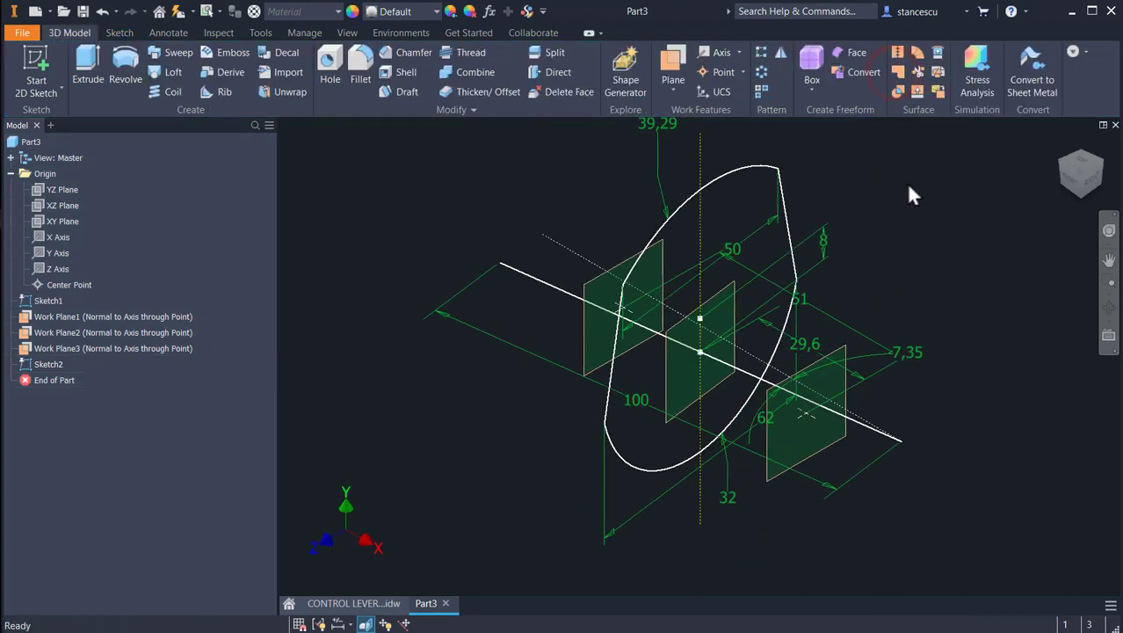
left_click(96, 56)
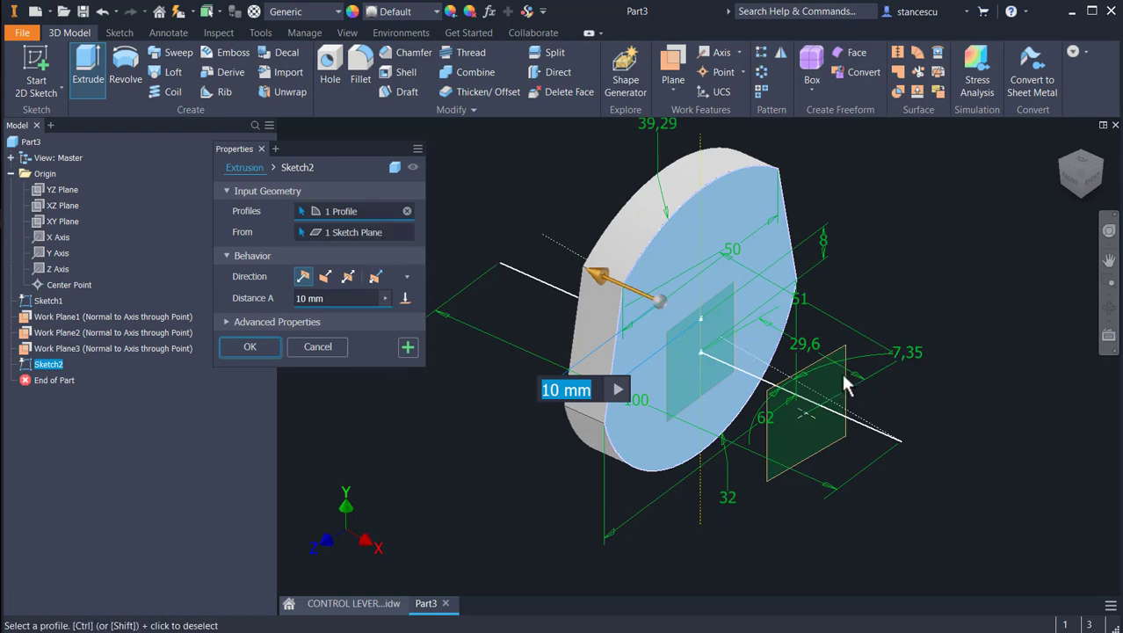
left_click(373, 232)
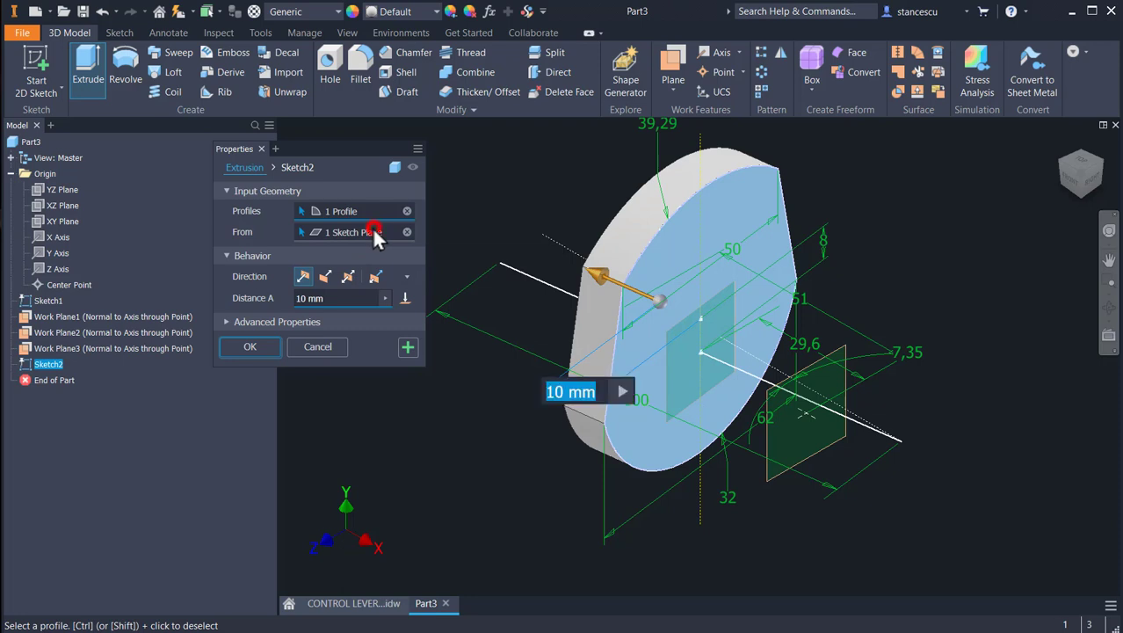
left_click(844, 389)
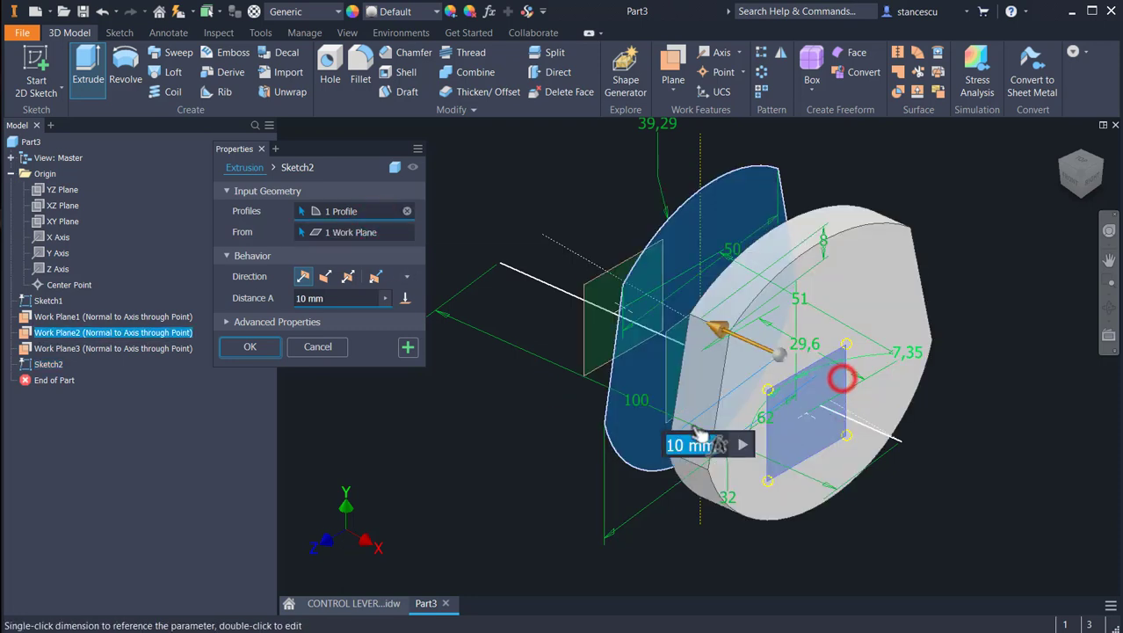
left_click(405, 298)
left_click(589, 331)
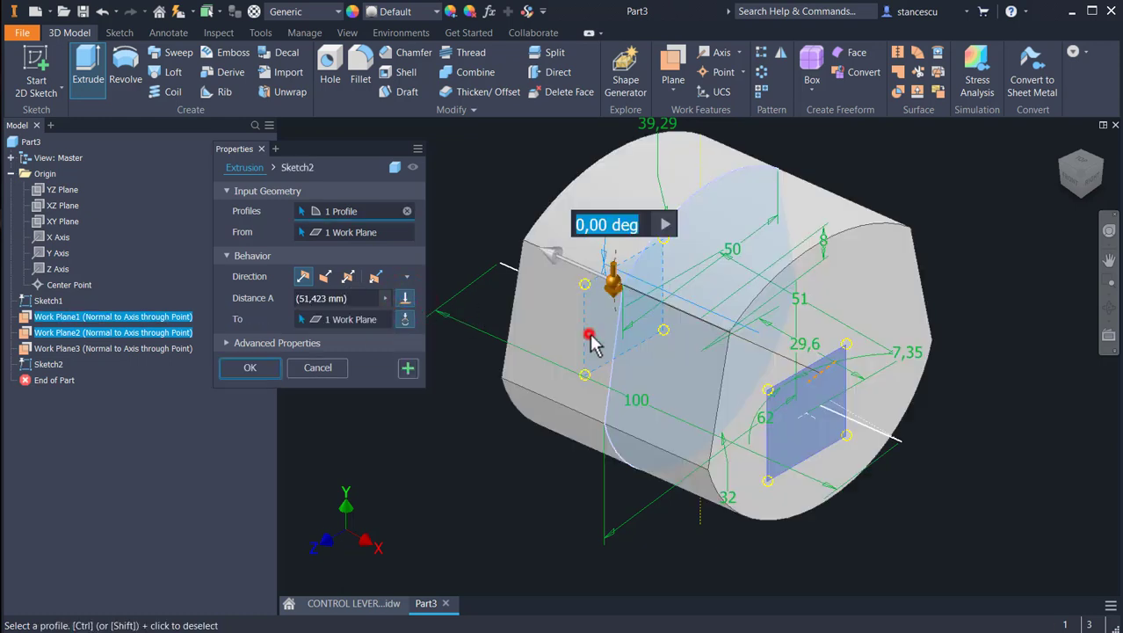
left_click(264, 368)
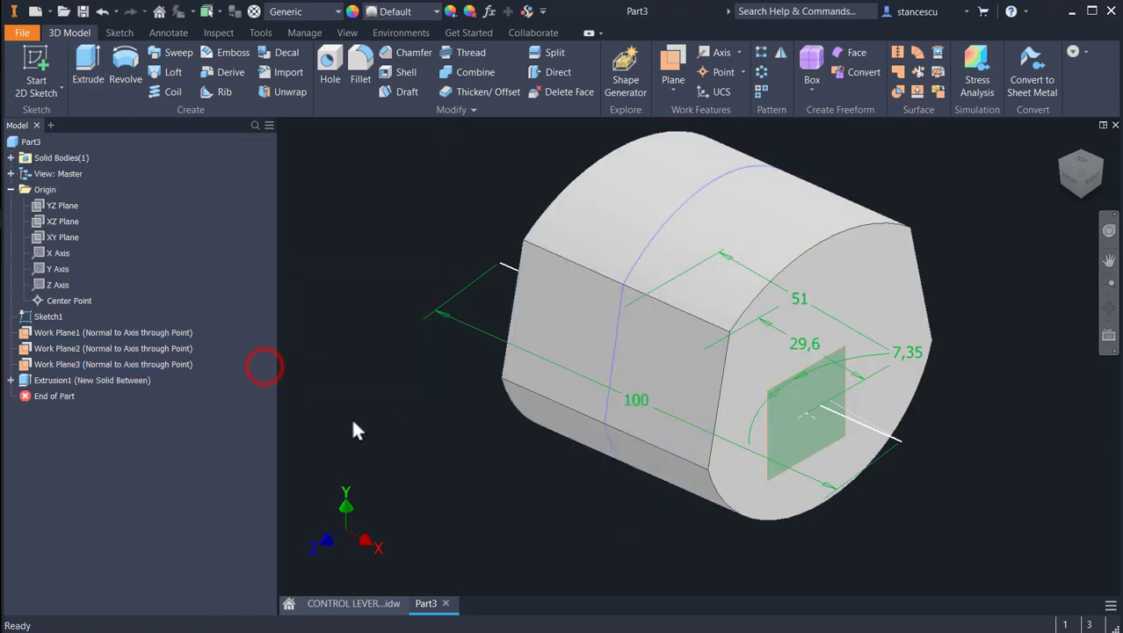
Check the solid from above, and examine section A-A and the fork head's main view in the CONTROL LEVER SHAFT drawing.
left_click(1083, 161)
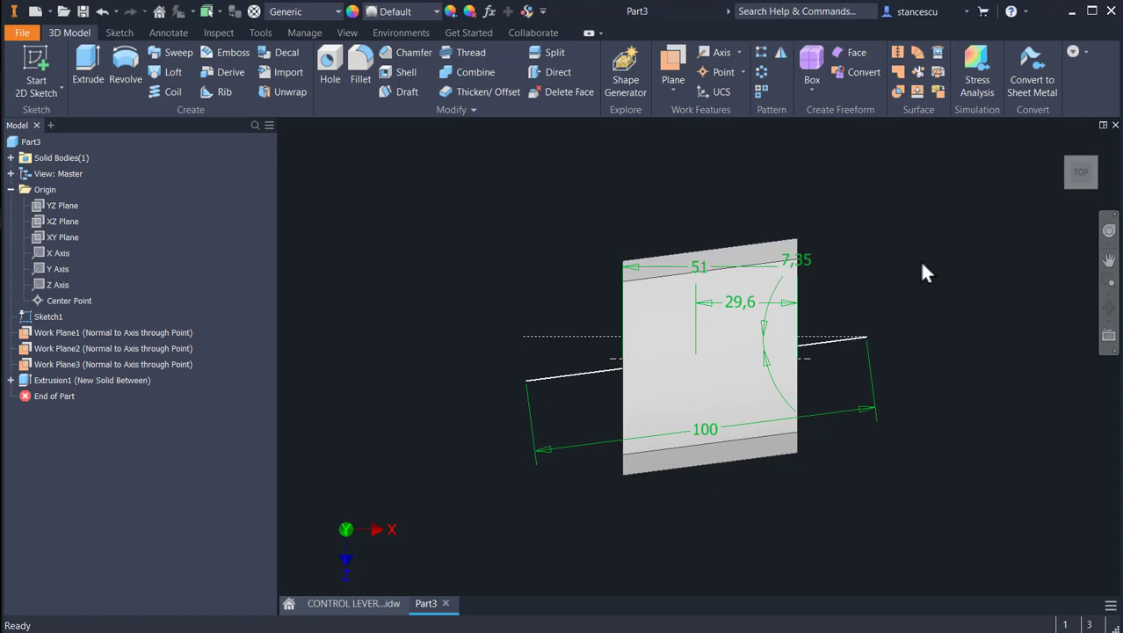
key("F6")
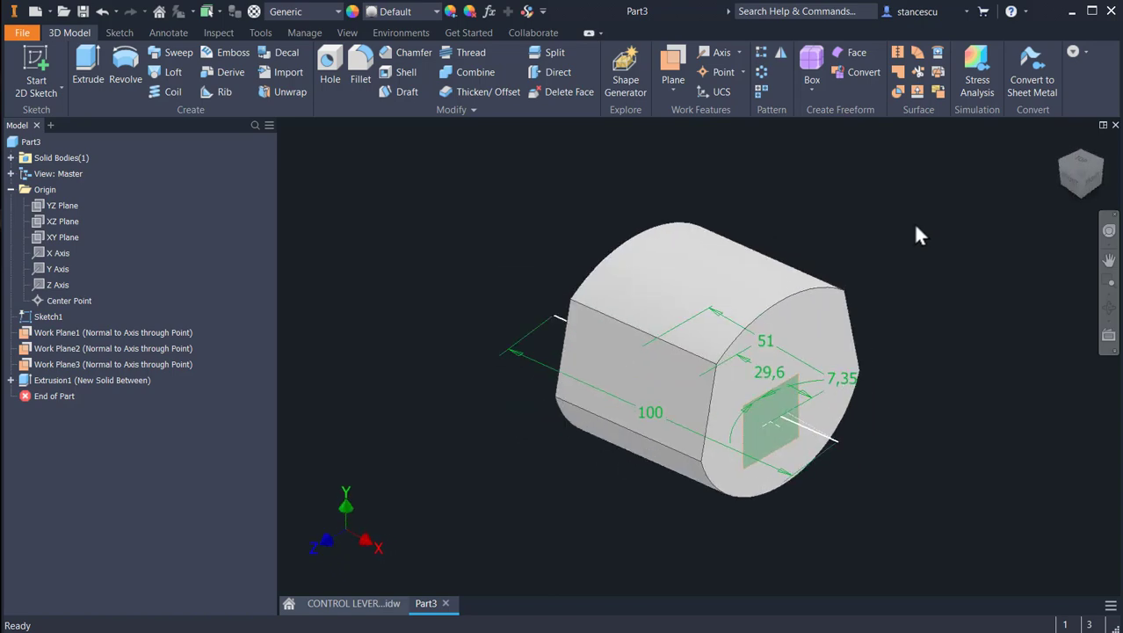
left_click(359, 605)
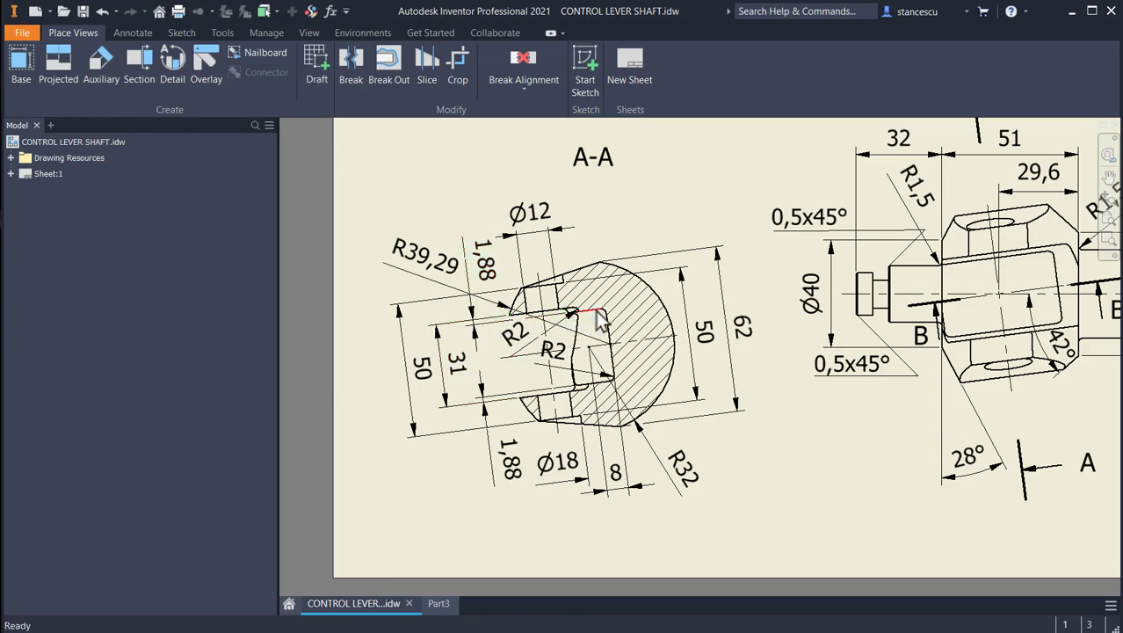
scroll(504, 325, "up", 3)
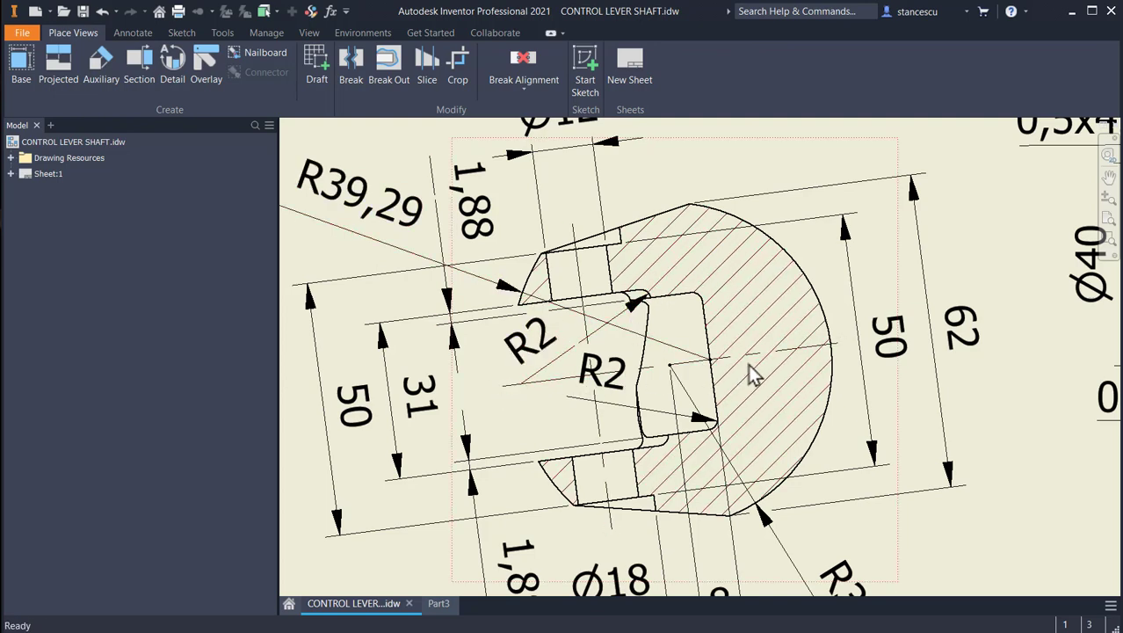
scroll(785, 447, "down", 3)
mouse_move(741, 405)
middle_mouse_down()
mouse_move(671, 378)
mouse_move(485, 367)
middle_mouse_up()
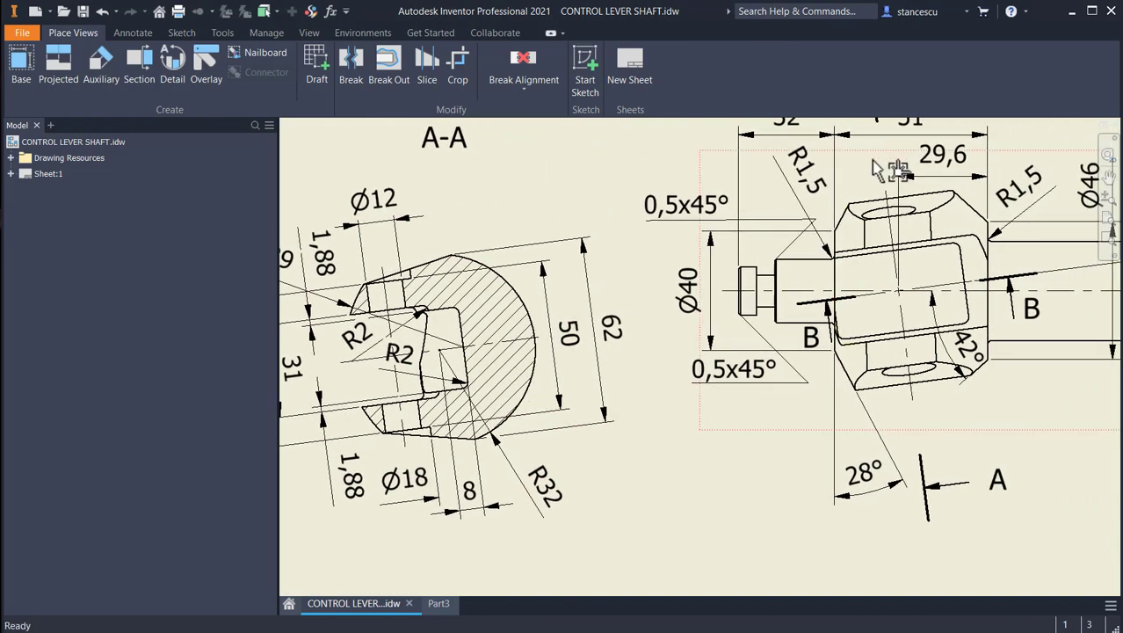
Examine section B-B in the CONTROL LEVER SHAFT drawing for the slot arc's radius and centre distance.
left_click(904, 330)
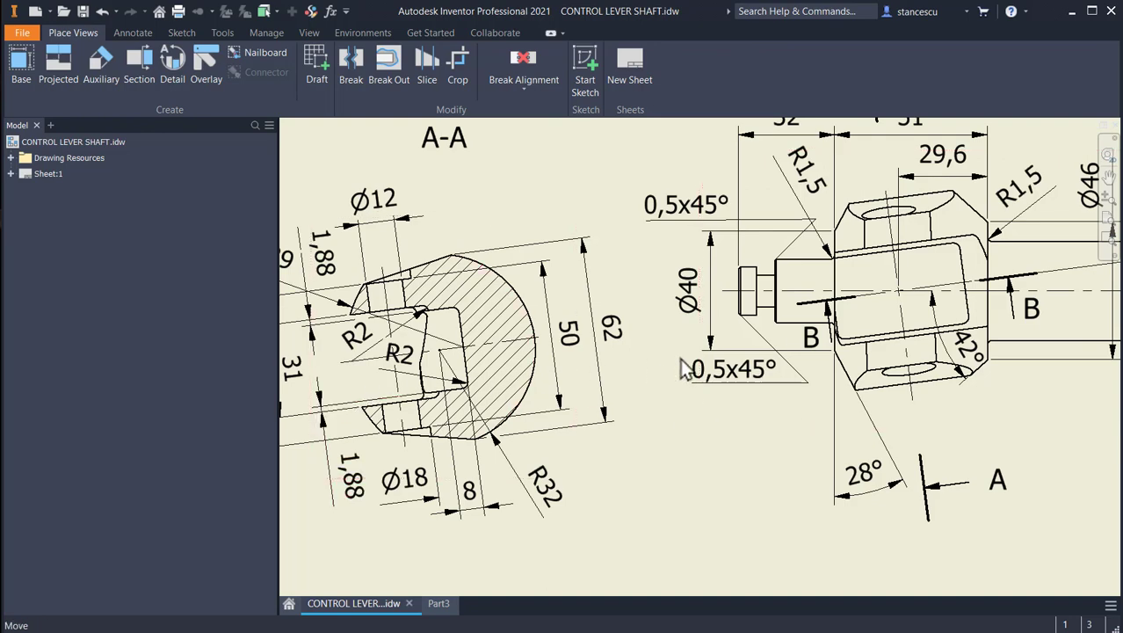
scroll(722, 283, "down", 3)
middle_click_drag(730, 132, 737, 316)
scroll(736, 317, "up", 2)
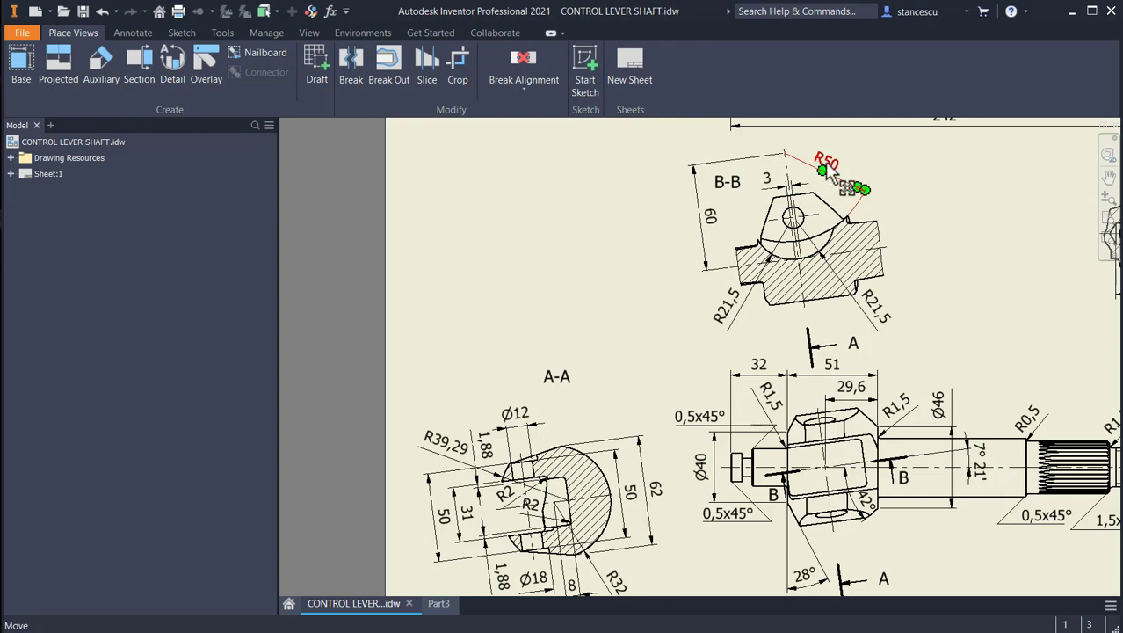
mouse_move(828, 172)
left_mouse_down()
mouse_move(707, 233)
mouse_move(844, 185)
mouse_move(833, 176)
left_mouse_up()
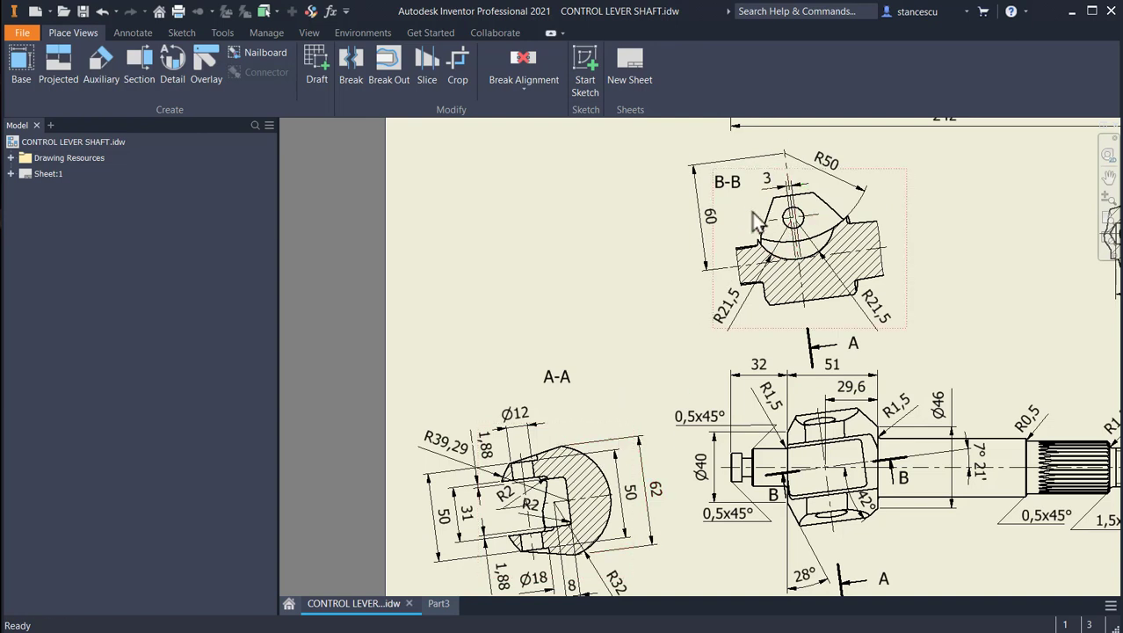
Switch to Part3 and create a work plane through the sketched shaft axis line at 90° to the XZ Plane.
left_click(438, 603)
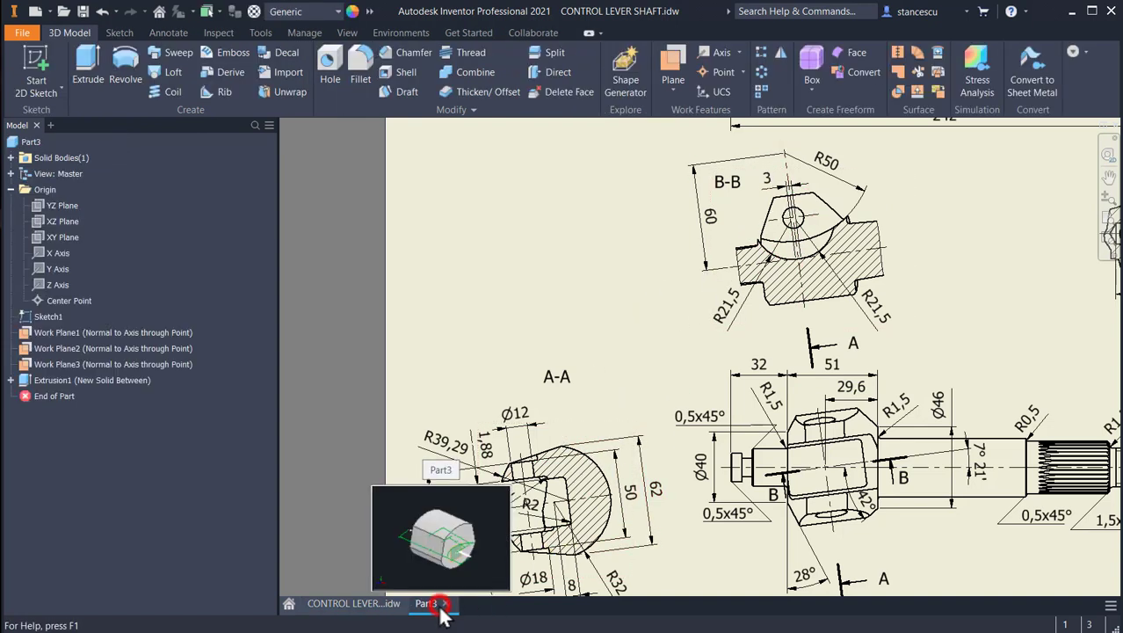
left_click(480, 257)
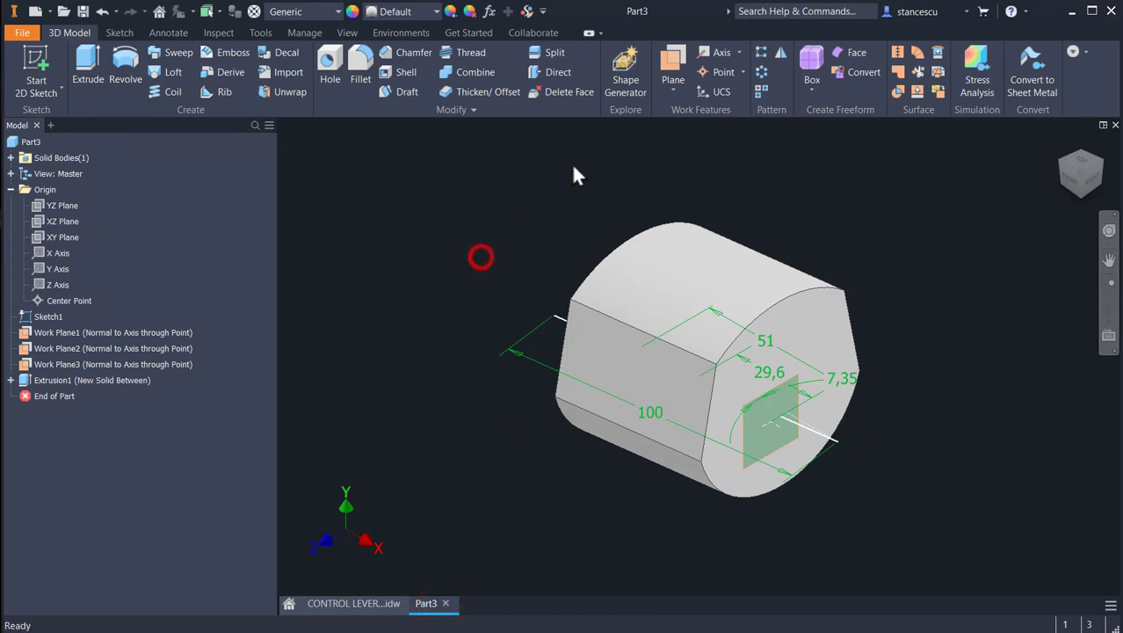
left_click(674, 65)
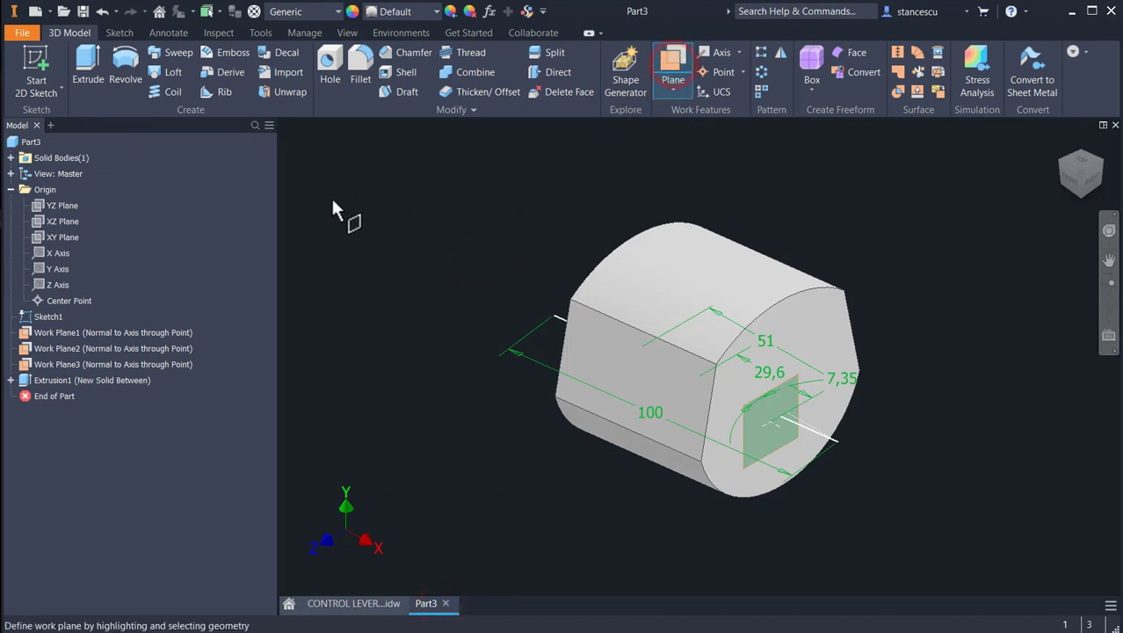
left_click(59, 223)
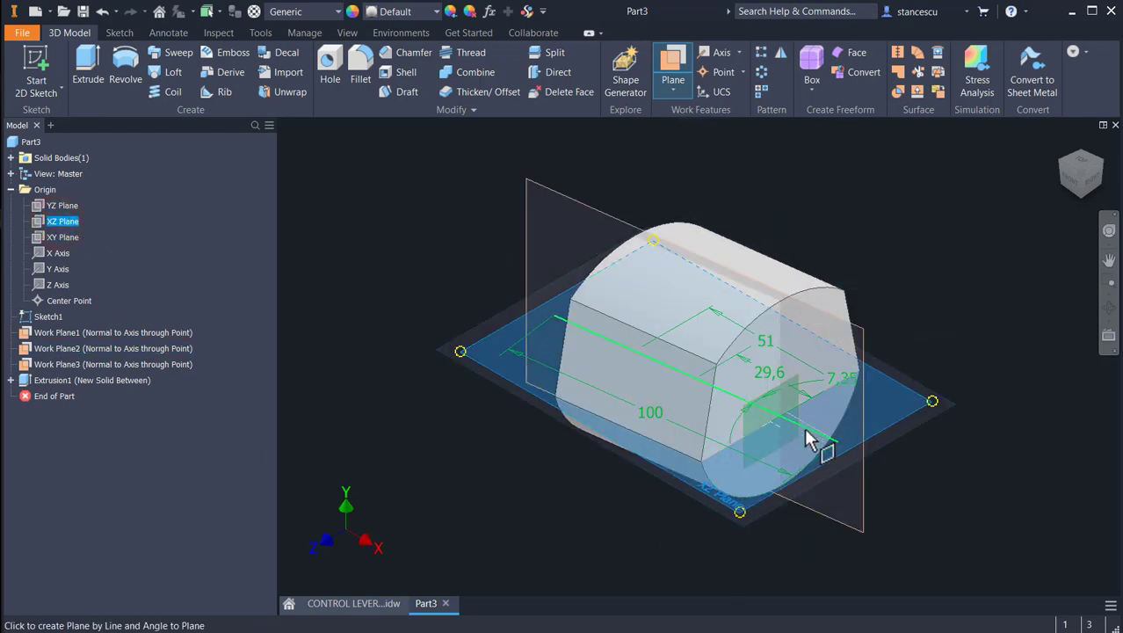
left_click(822, 447)
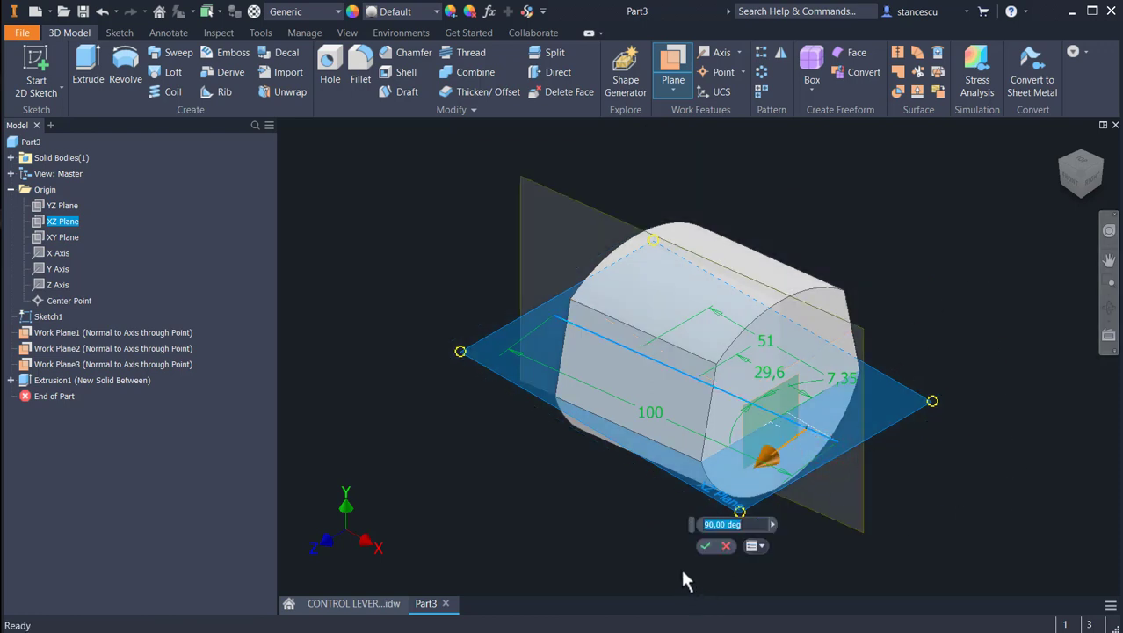
left_click(705, 545)
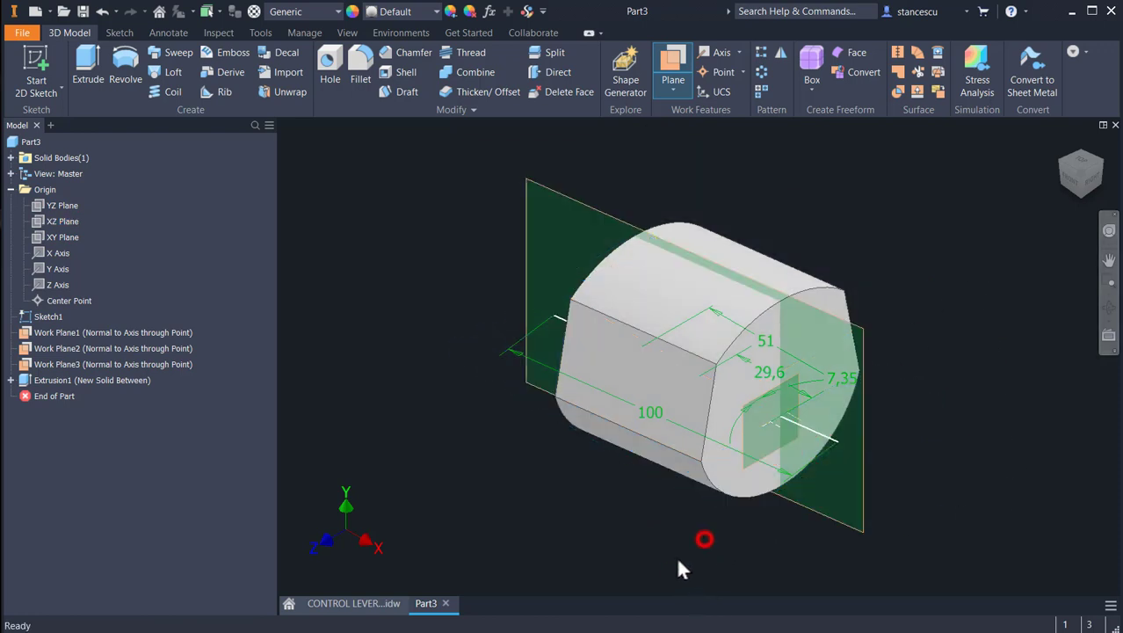
Start a sketch on the new vertical work plane, slice the graphics, and draw a circle of radius 50 mm above the solid.
left_click(568, 202)
left_click(608, 192)
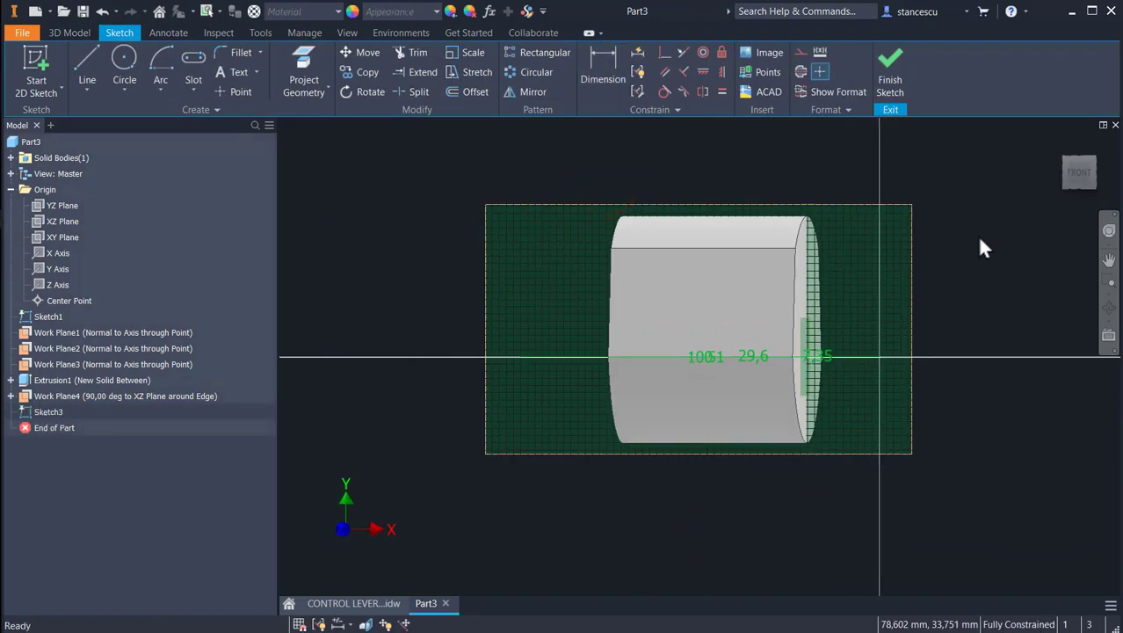
key("F7")
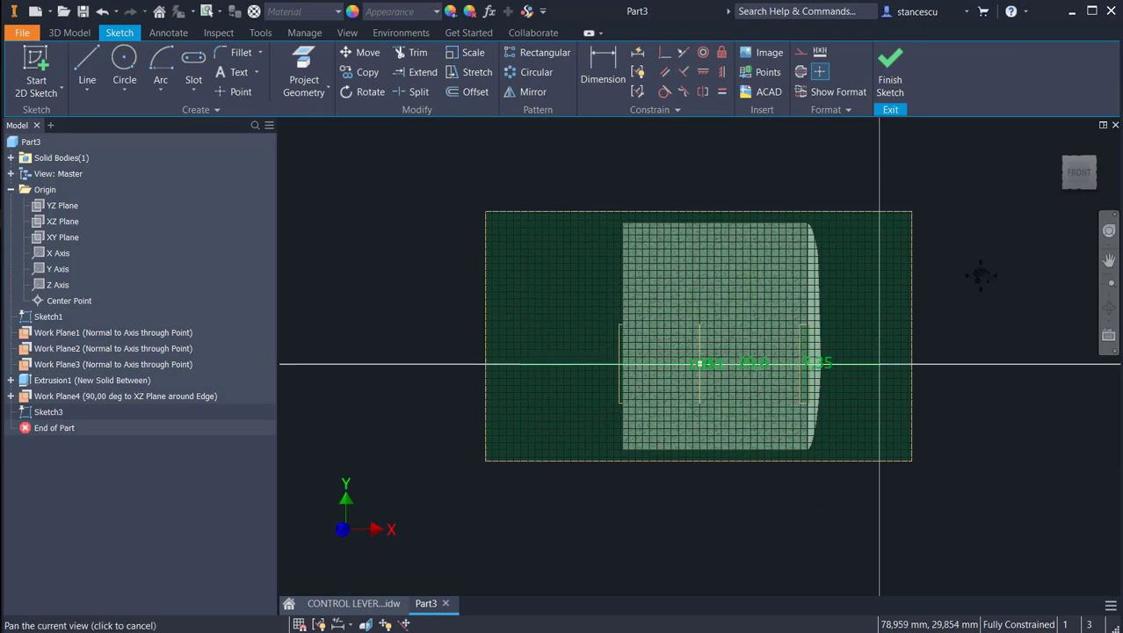
middle_click_drag(977, 263, 954, 345)
left_click(124, 60)
left_click(514, 208)
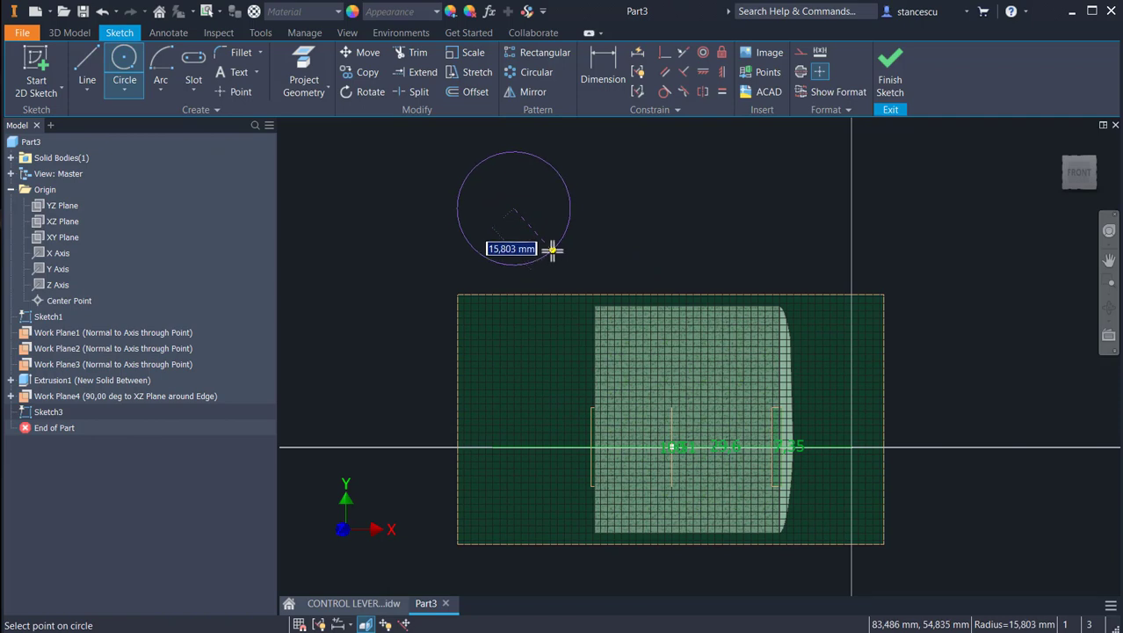
type("50")
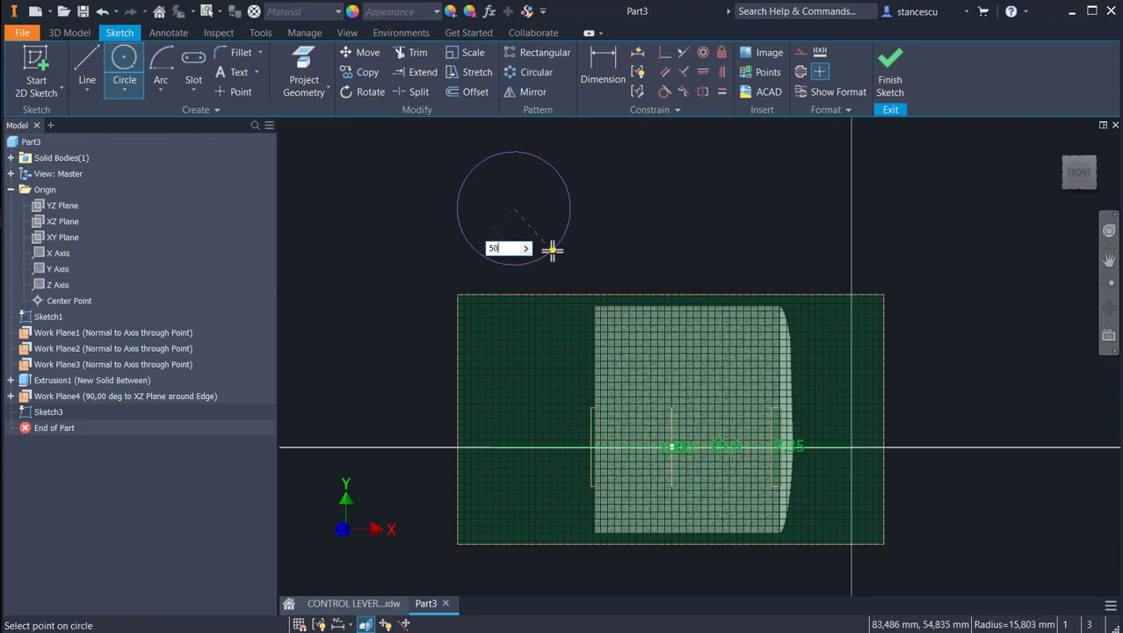
key("Return")
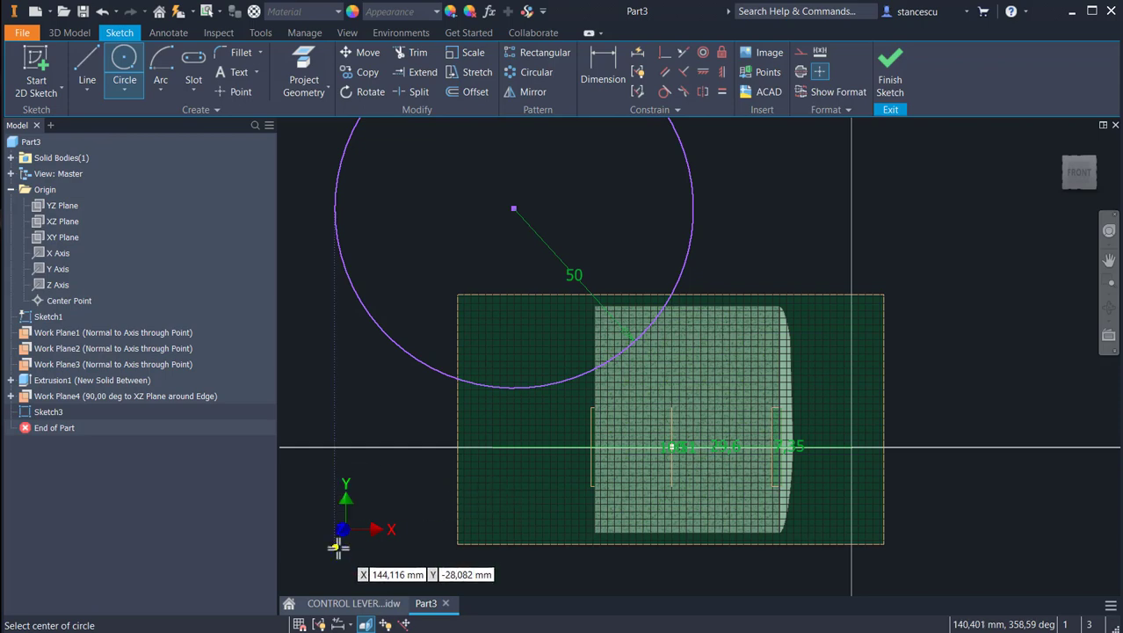
Align the circle's centre vertically with the origin point and dimension it 60 mm above the shaft axis.
left_click(719, 71)
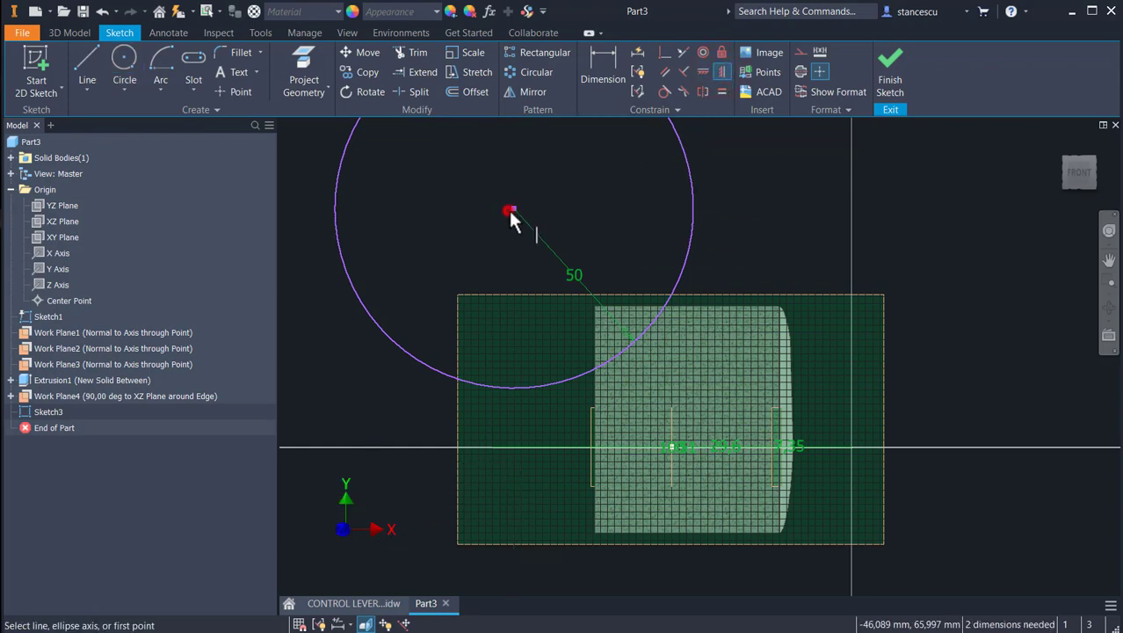
left_click(510, 210)
left_click(671, 448)
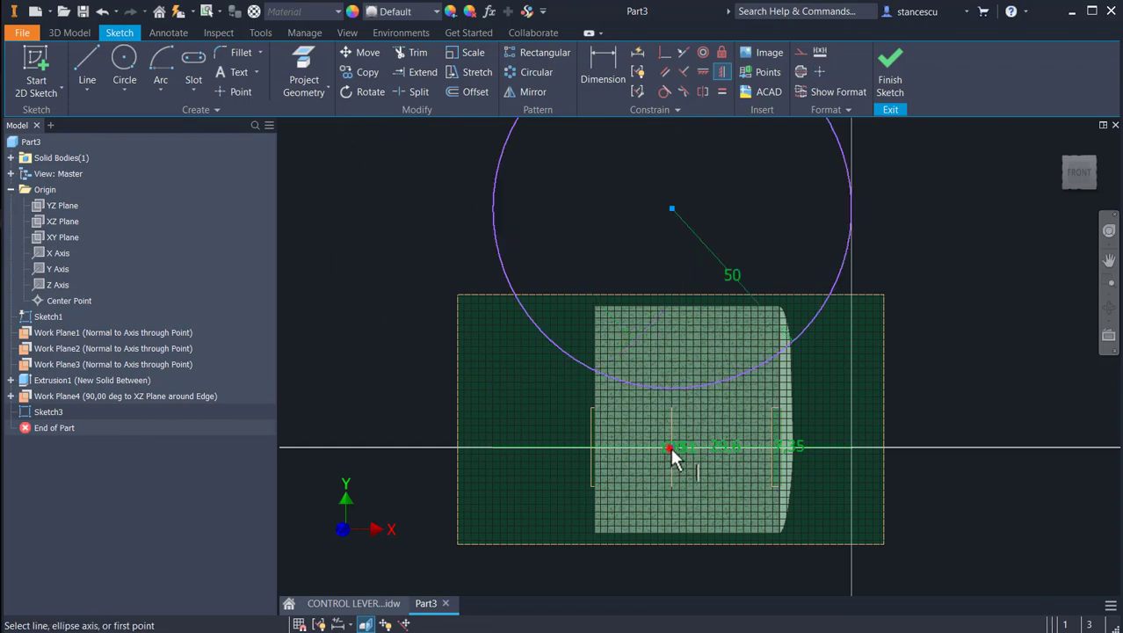
left_click(603, 61)
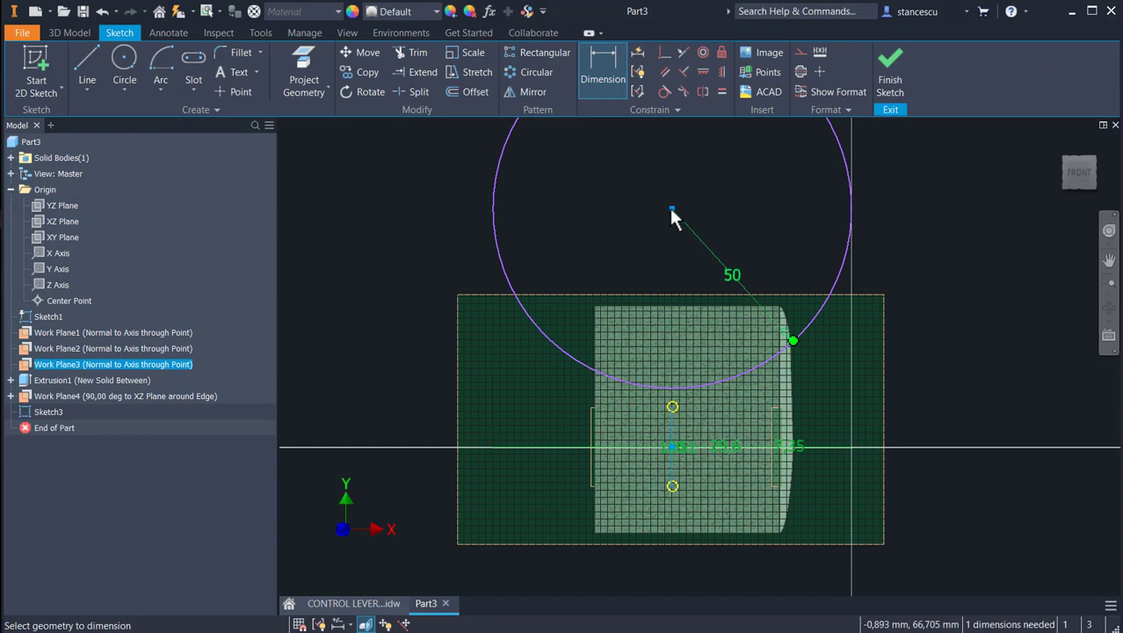
left_click(836, 277)
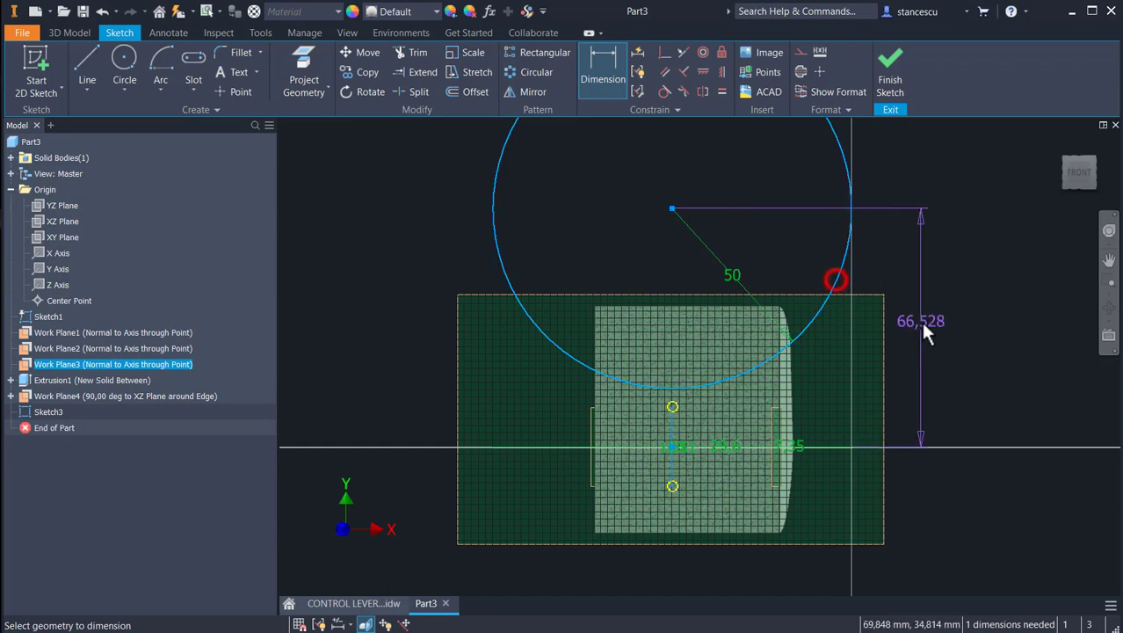
left_click(947, 356)
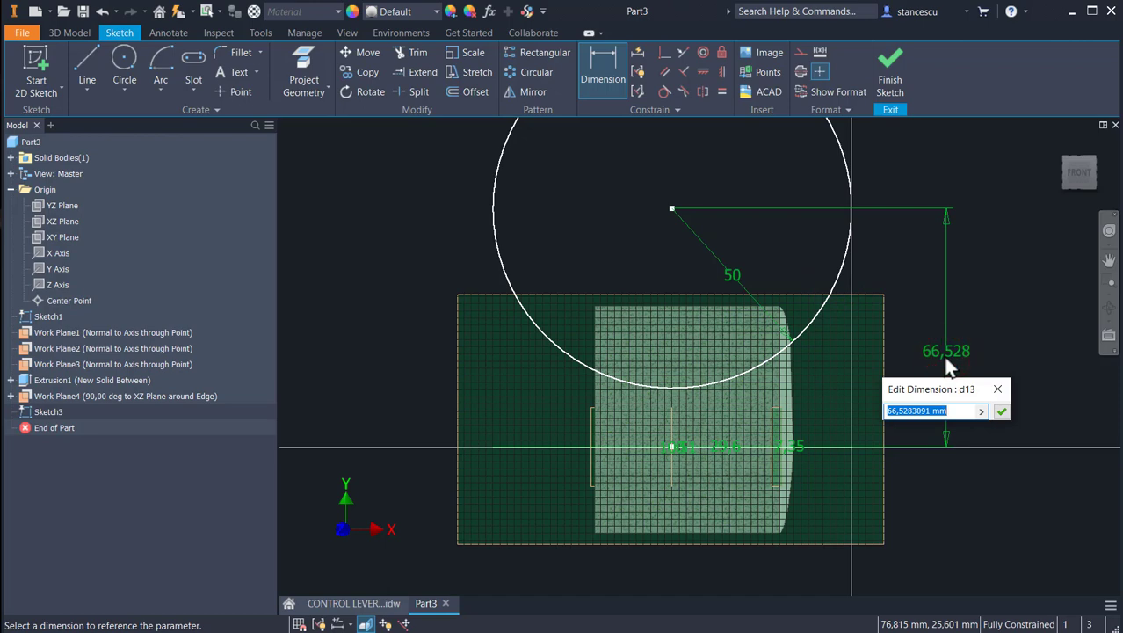
type("60")
key("Return")
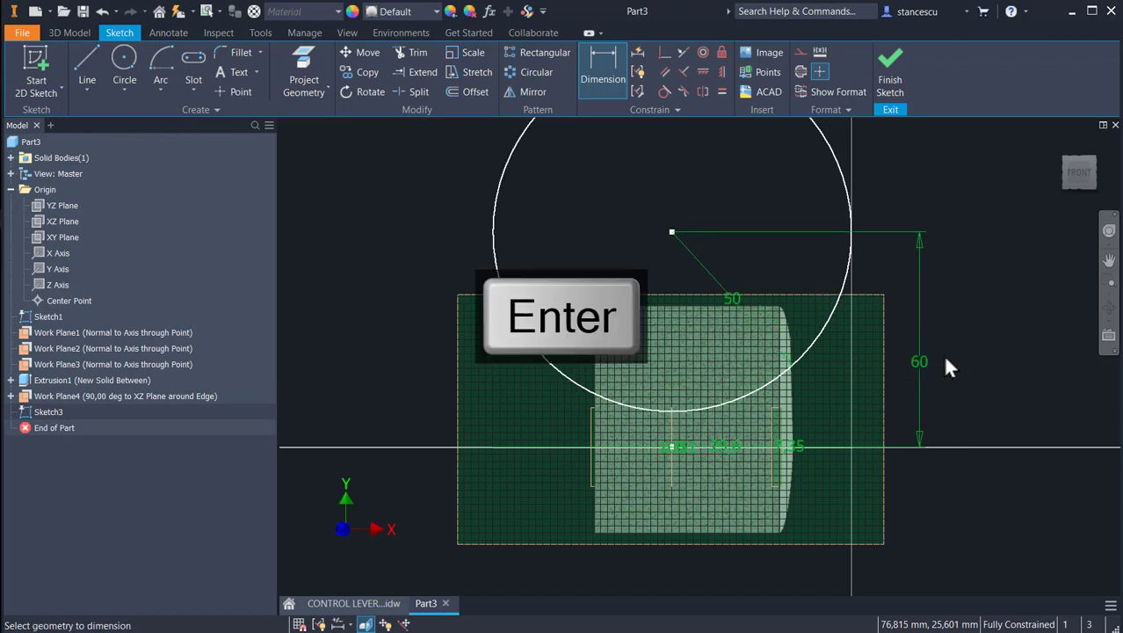
Finish the sketch and extrude the circle as a symmetric cut with a total distance of 31 mm.
left_click(891, 66)
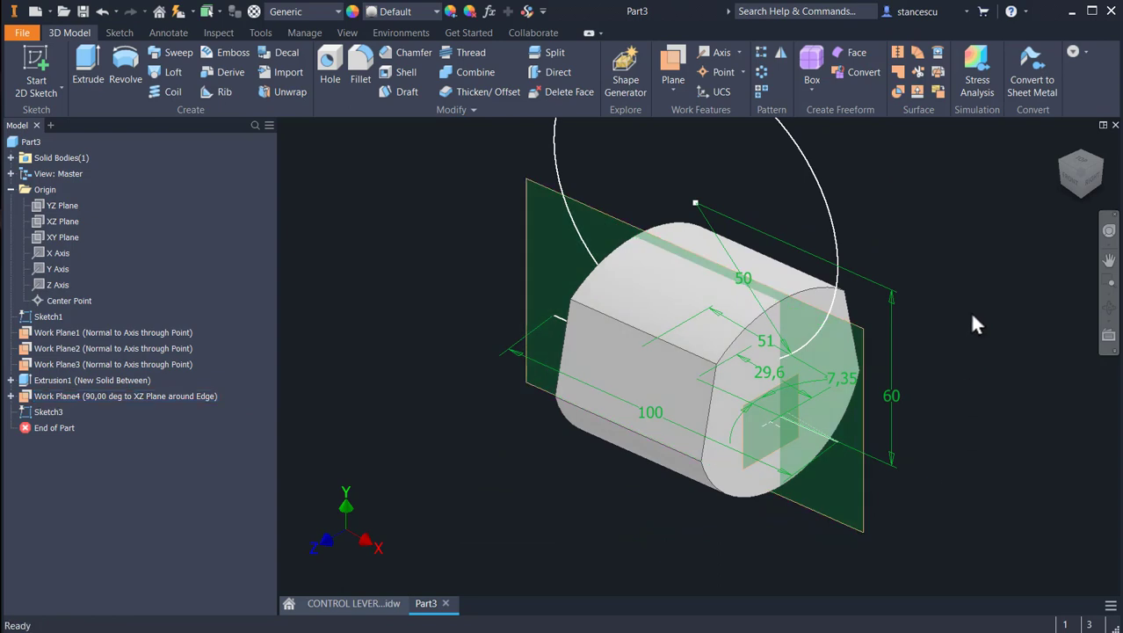
scroll(973, 317, "down", 3)
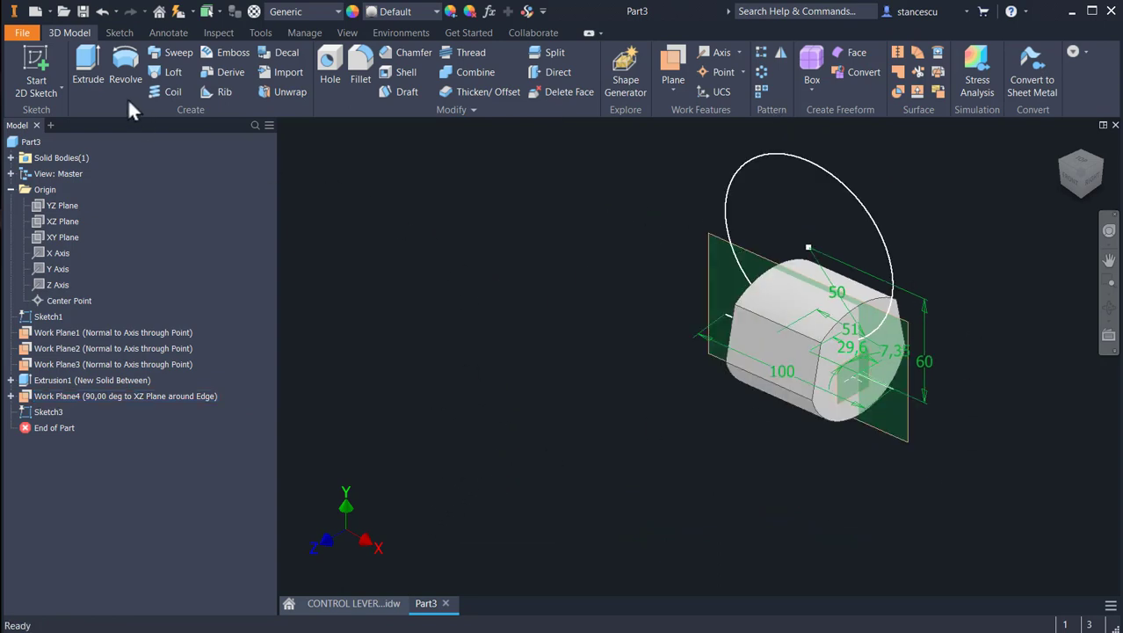
left_click(87, 74)
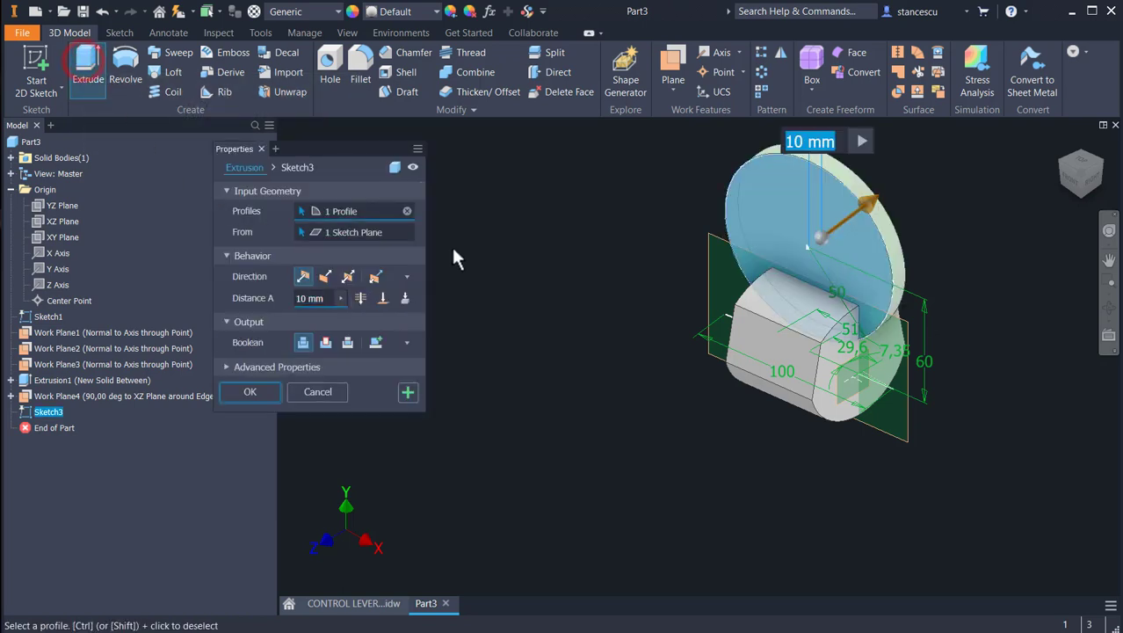
left_click(347, 276)
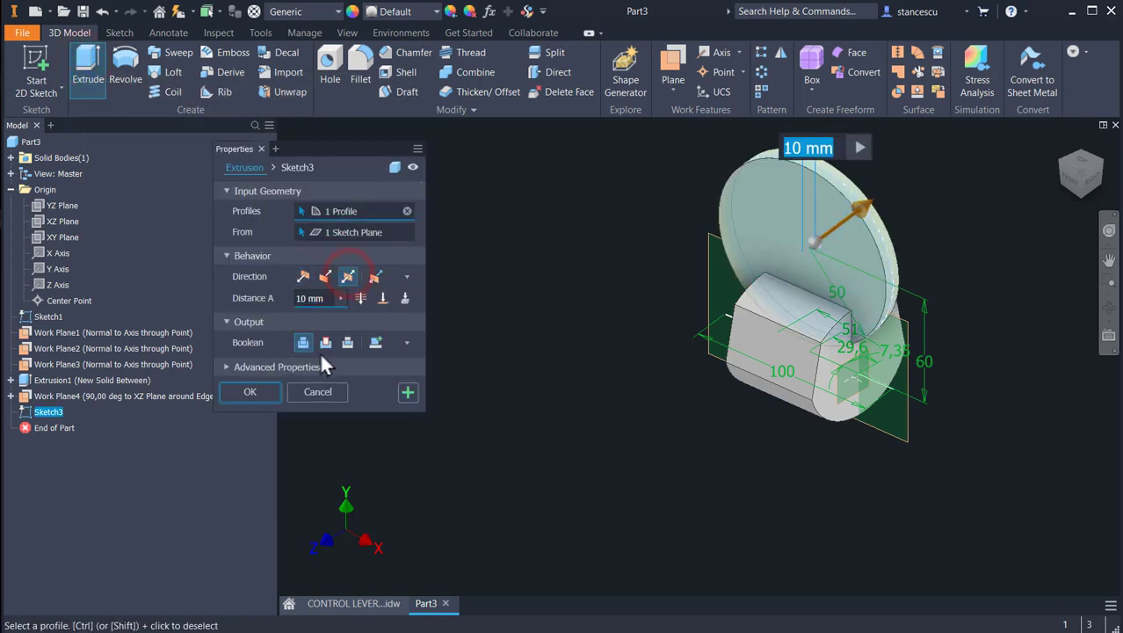
left_click(324, 343)
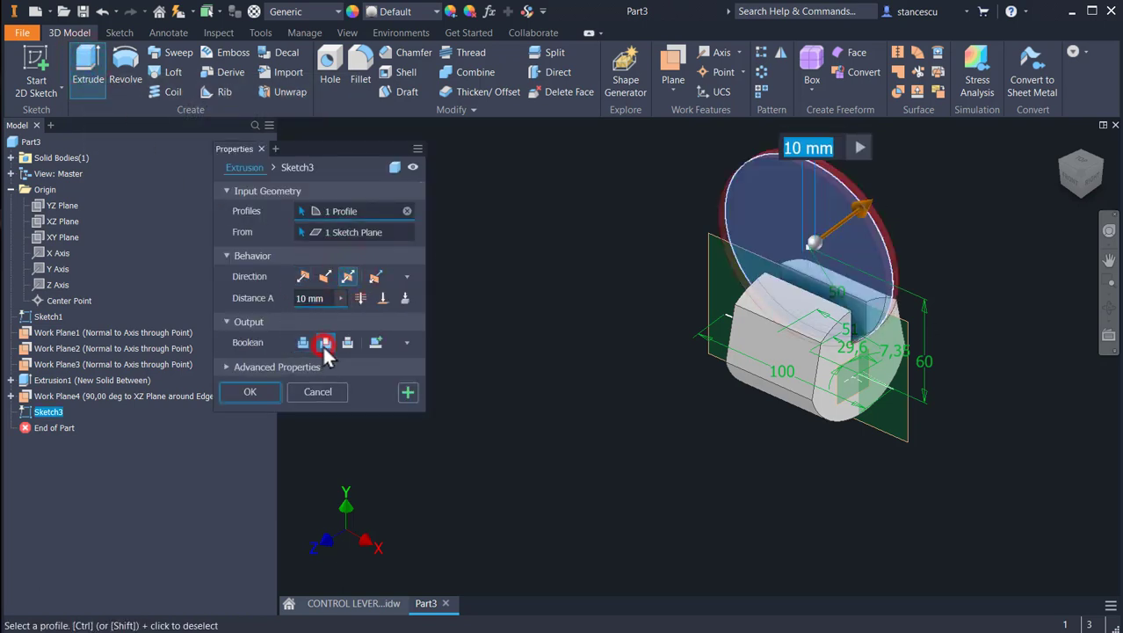
left_click(324, 299)
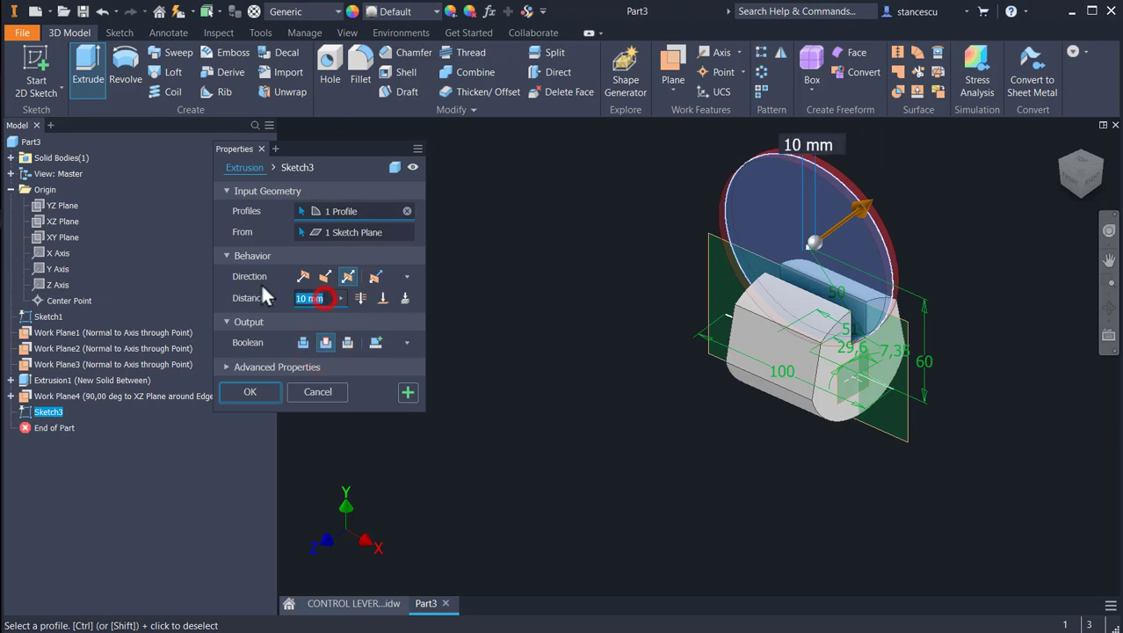
type("31")
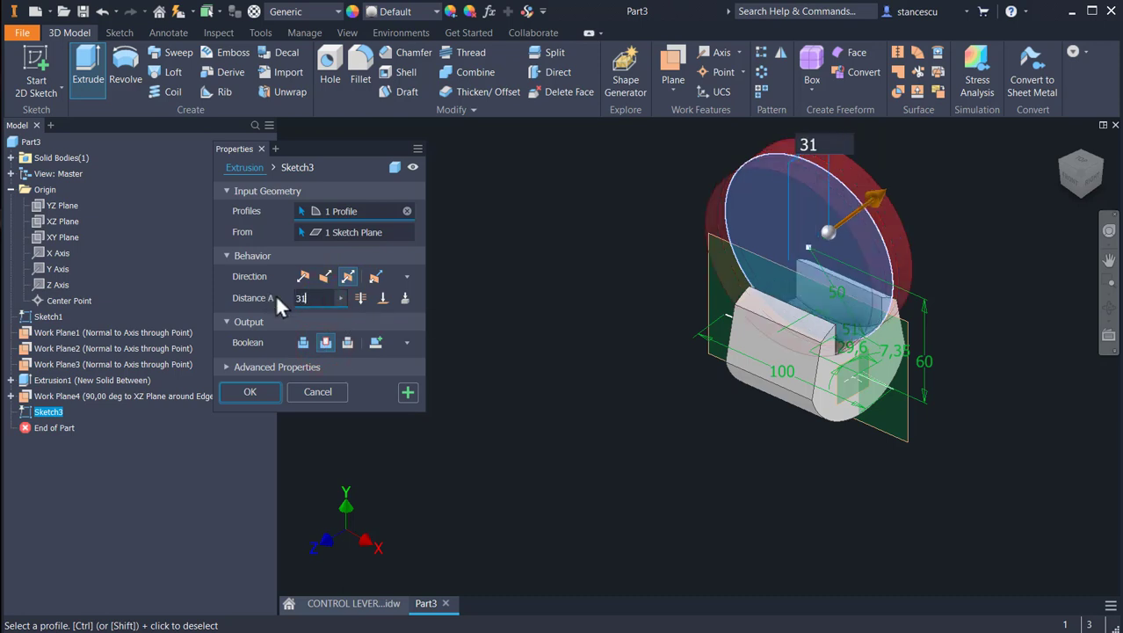
left_click(249, 390)
Hide Work Plane4 and Sketch1 with its dimensions.
scroll(725, 255, "up", 3)
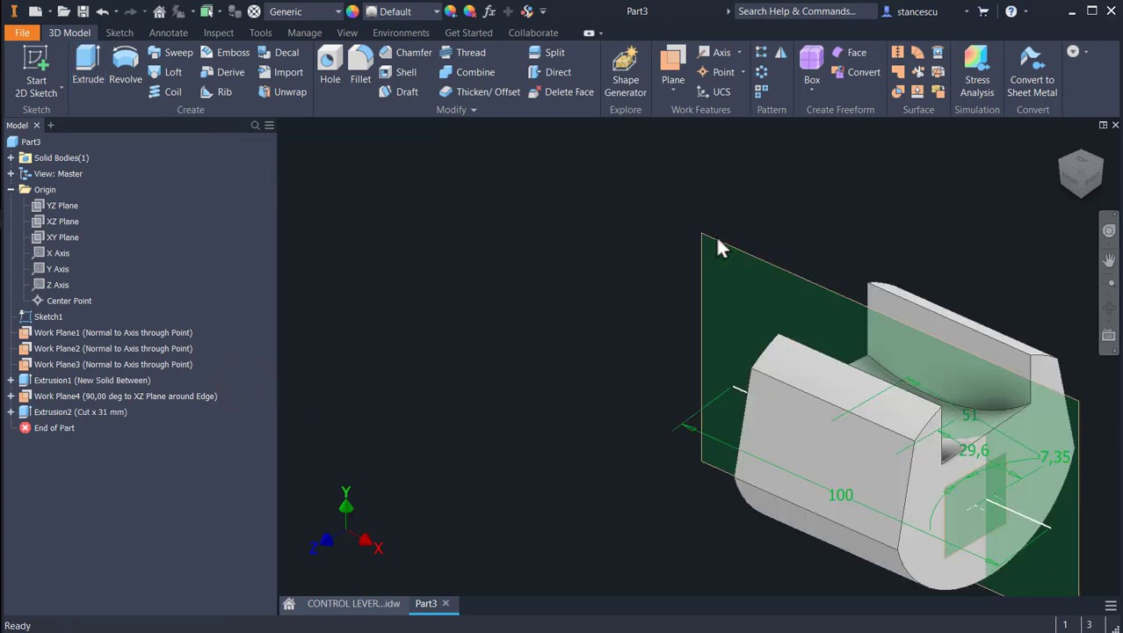
right_click(815, 293)
left_click(841, 300)
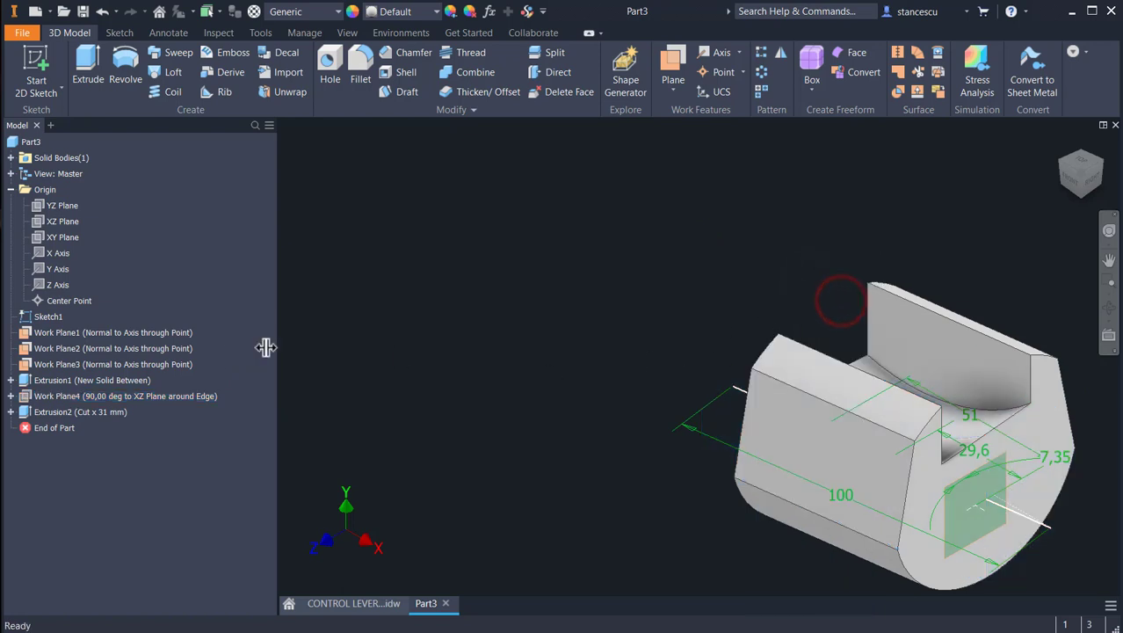
right_click(45, 315)
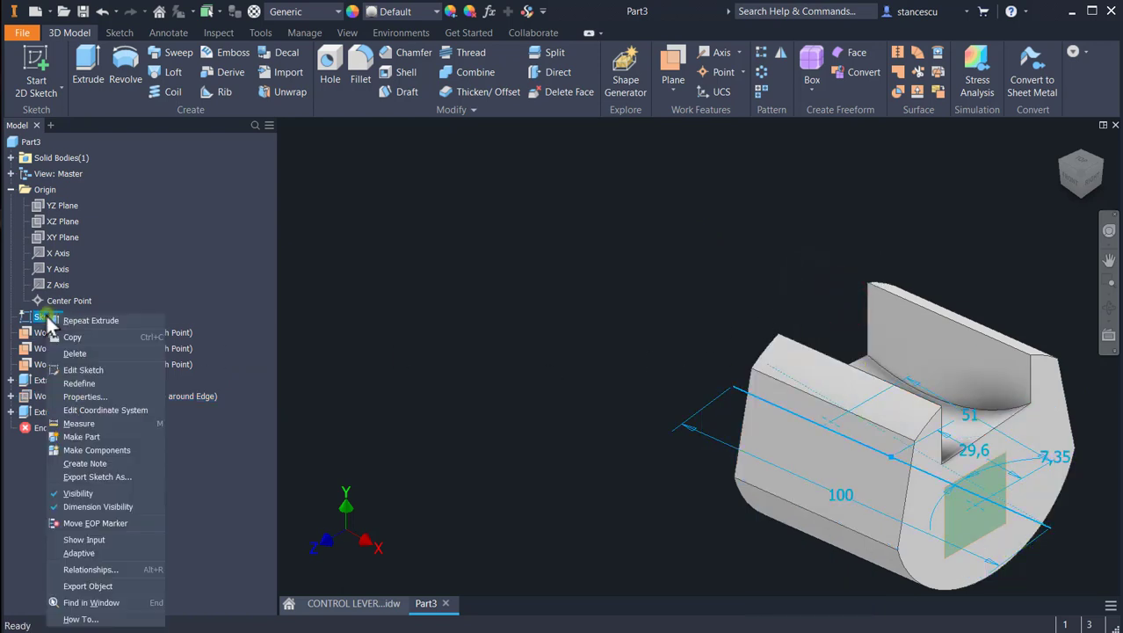
left_click(77, 494)
Hide Work Plane1, Work Plane2 and Work Plane3 together.
scroll(503, 384, "up", 3)
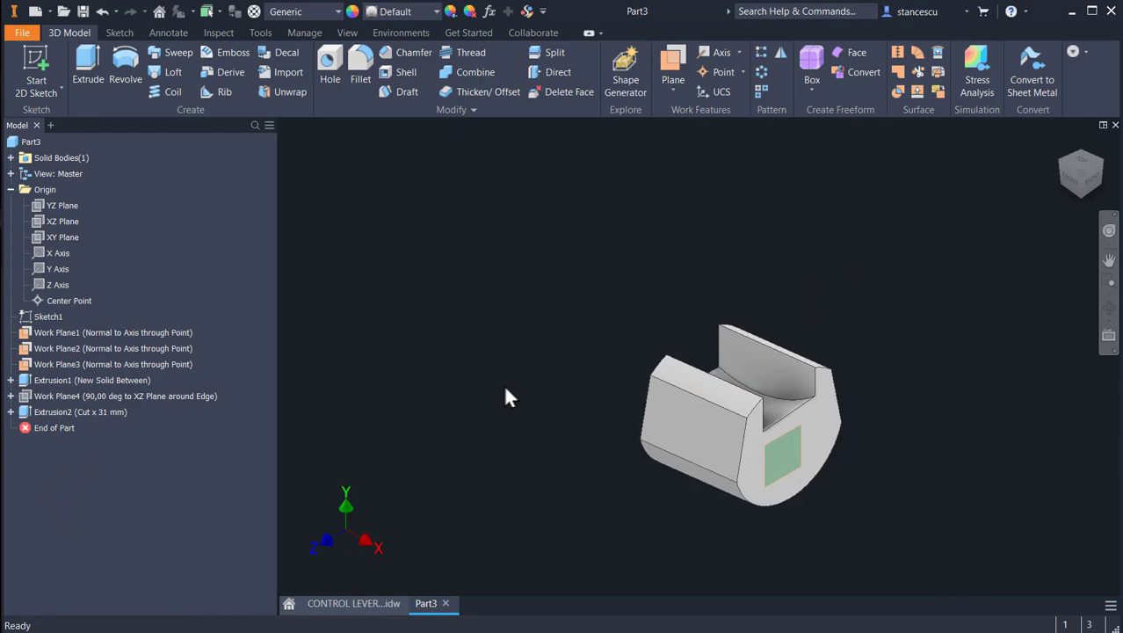
left_click(29, 334)
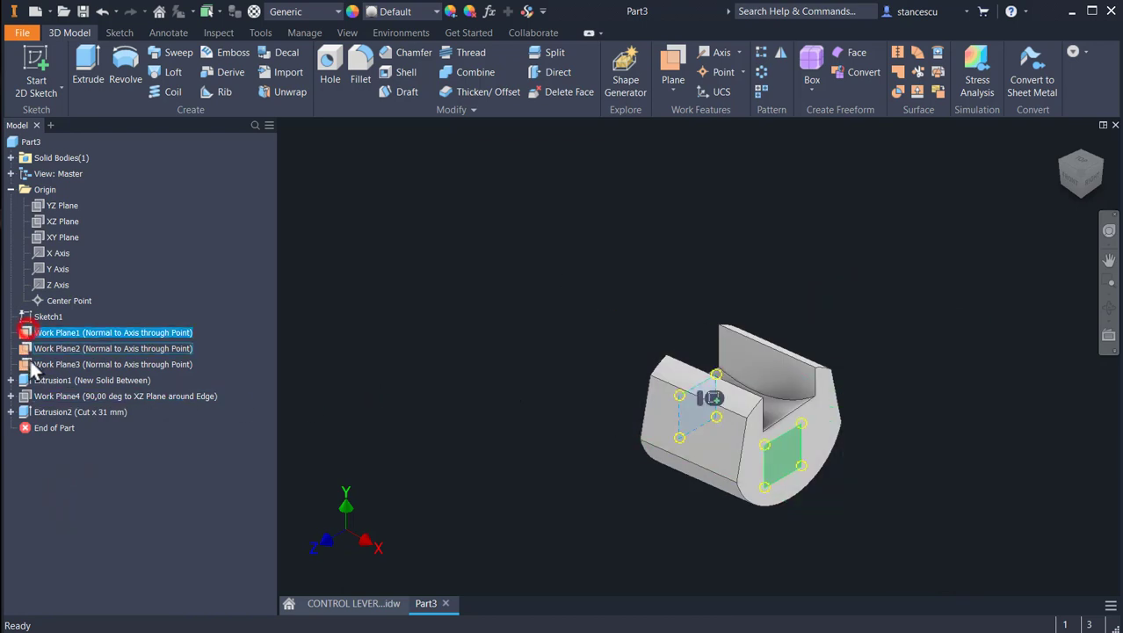
left_click(30, 364, "shift")
right_click(32, 366)
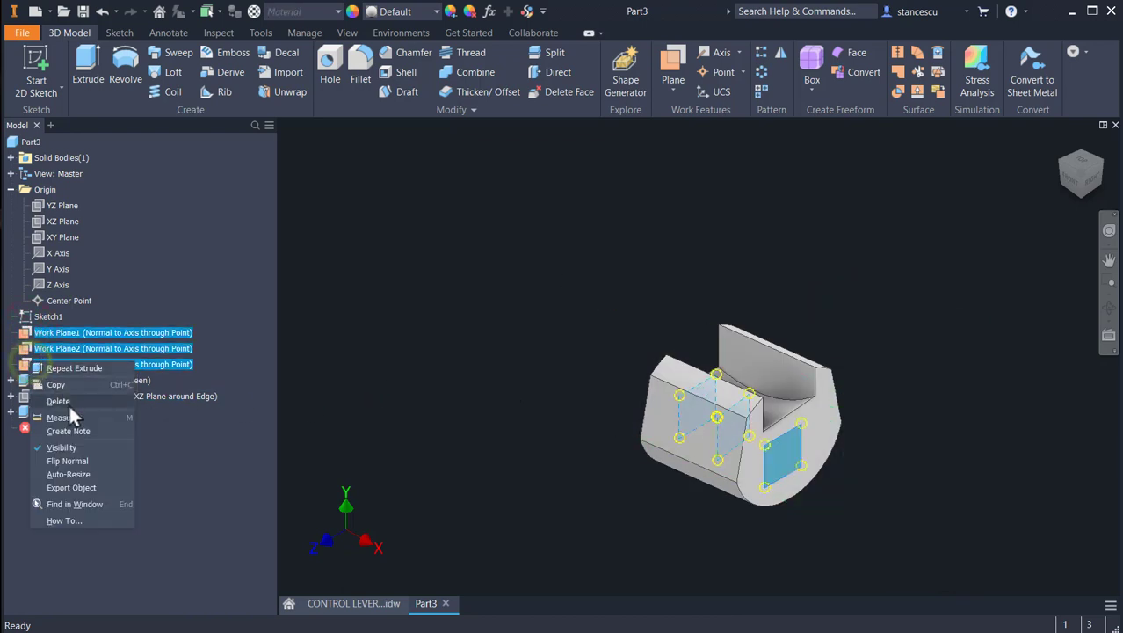
left_click(68, 442)
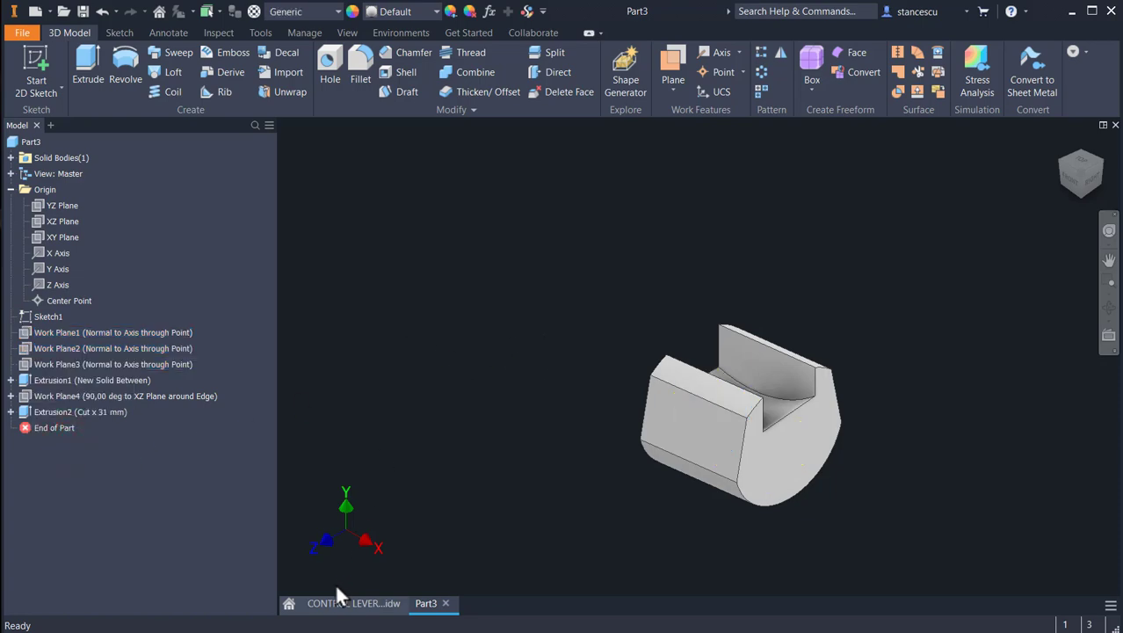
Switch to the CONTROL LEVER SHAFT drawing and examine the slot's fillet radii in section A-A.
left_click(371, 603)
middle_click_drag(606, 375, 606, 258)
scroll(564, 350, "up", 3)
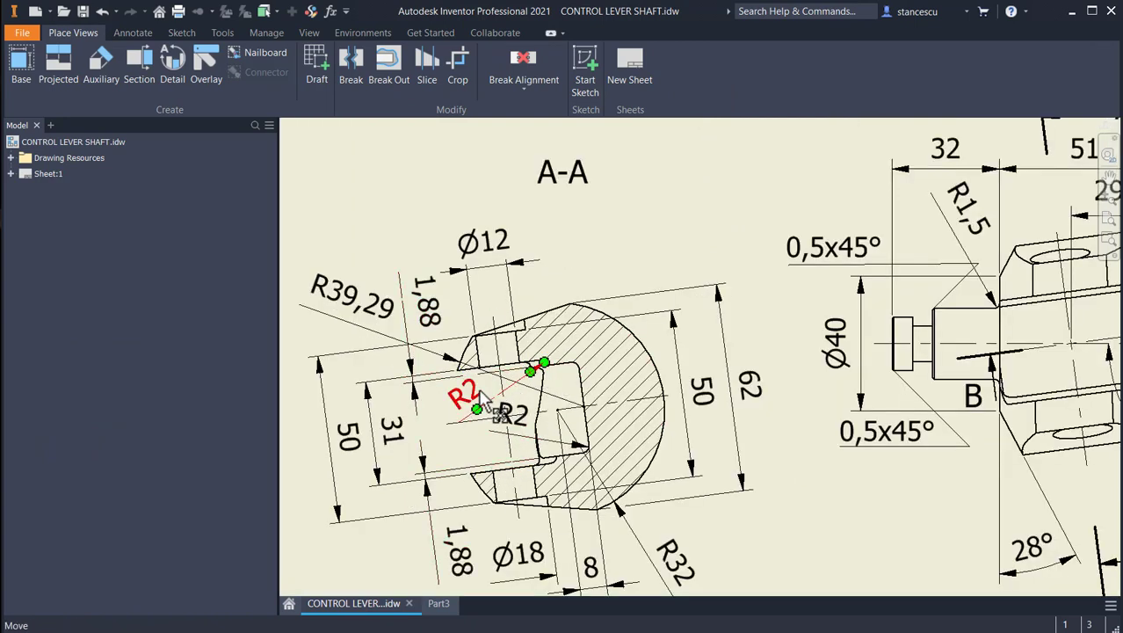
Switch to Part3 and fillet the two curved edges along the slot floor with a 2 mm radius.
left_click(440, 603)
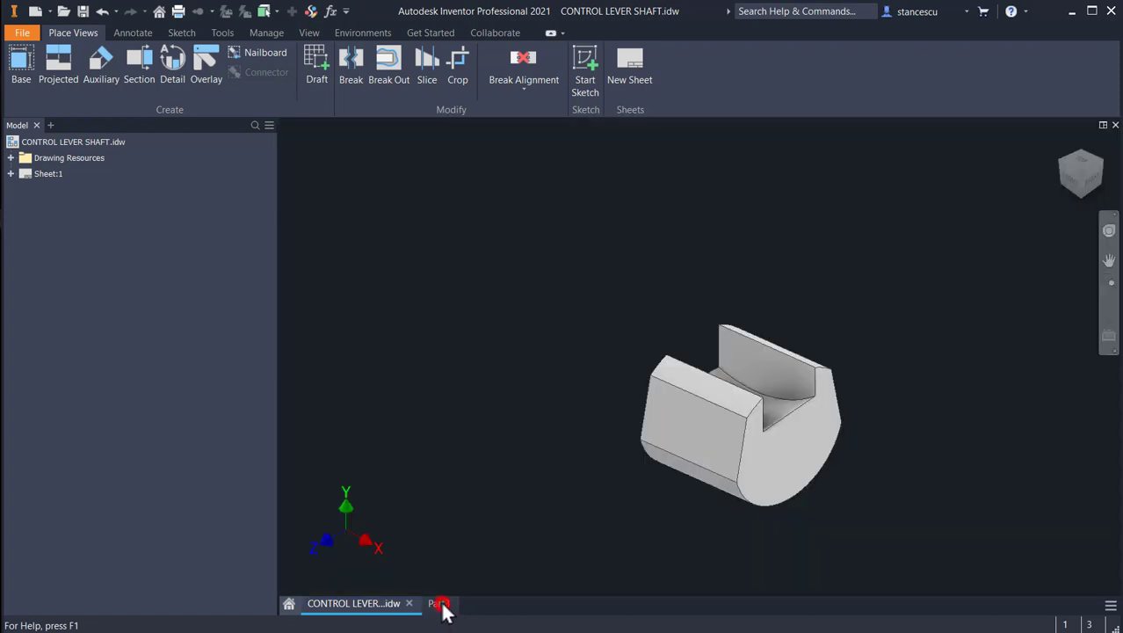
left_click(770, 396)
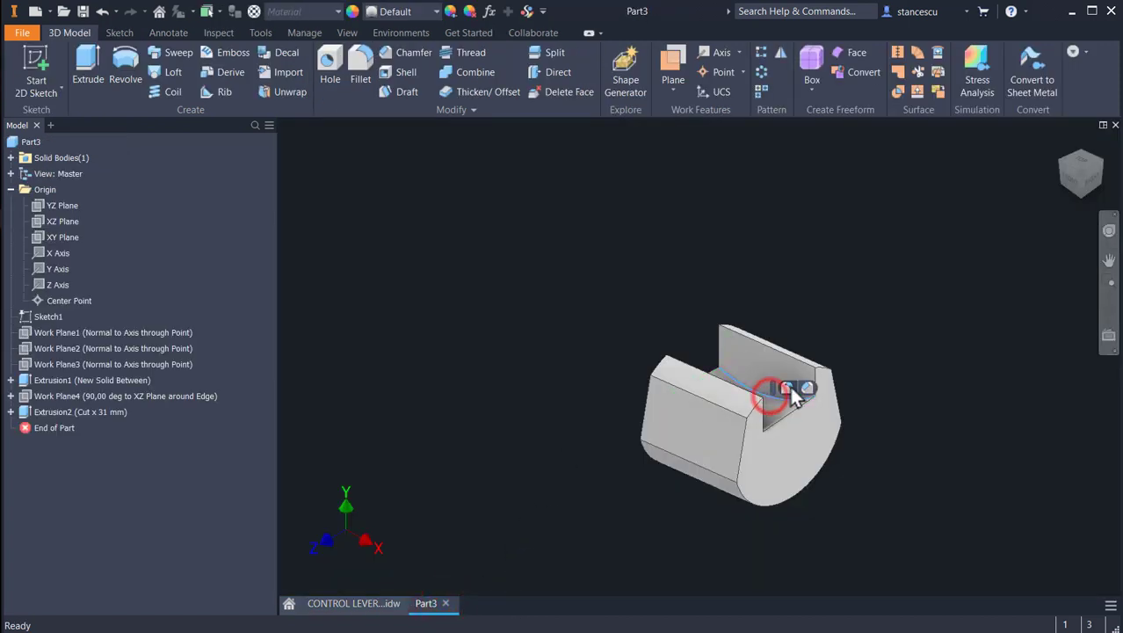
left_click(791, 388)
middle_click_drag(945, 464, 879, 482, "shift")
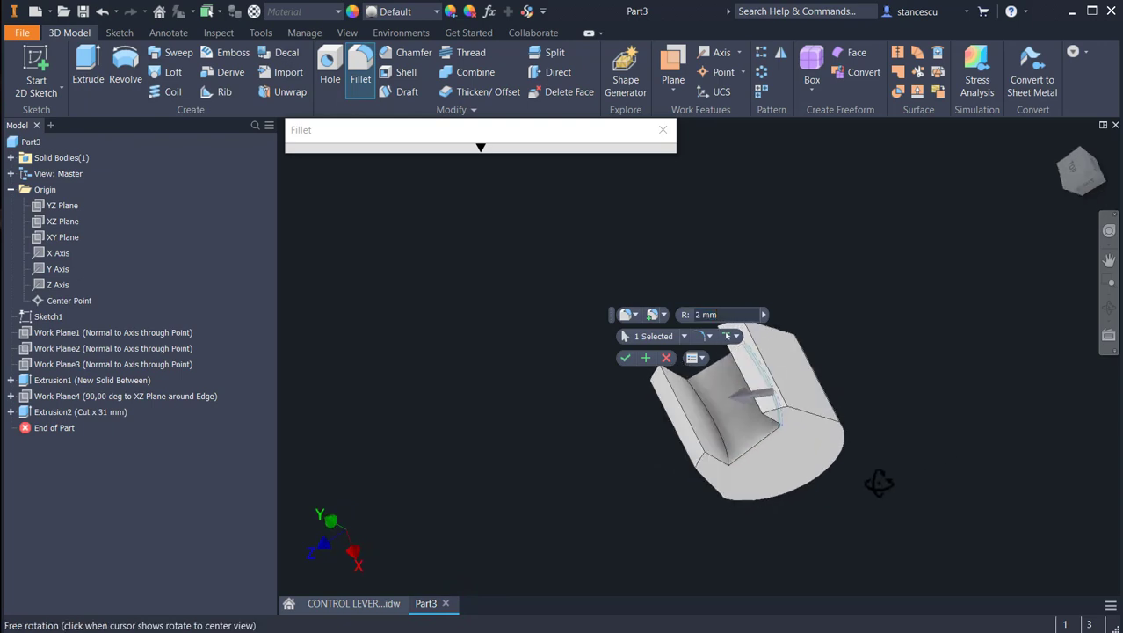
left_click(717, 422)
left_click(762, 295)
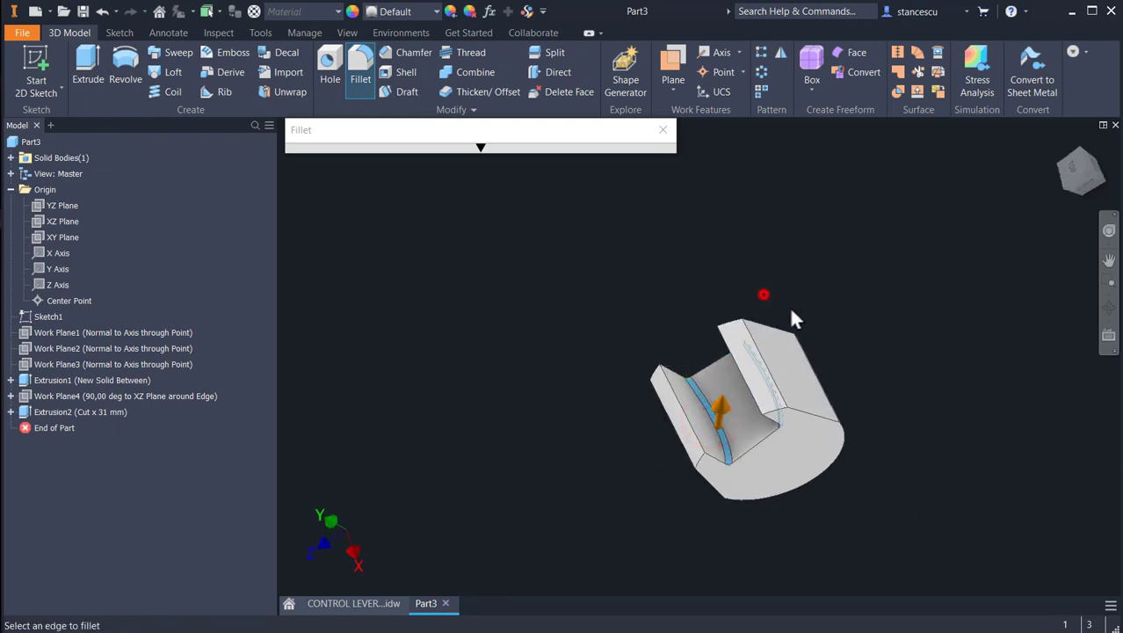
key("F6")
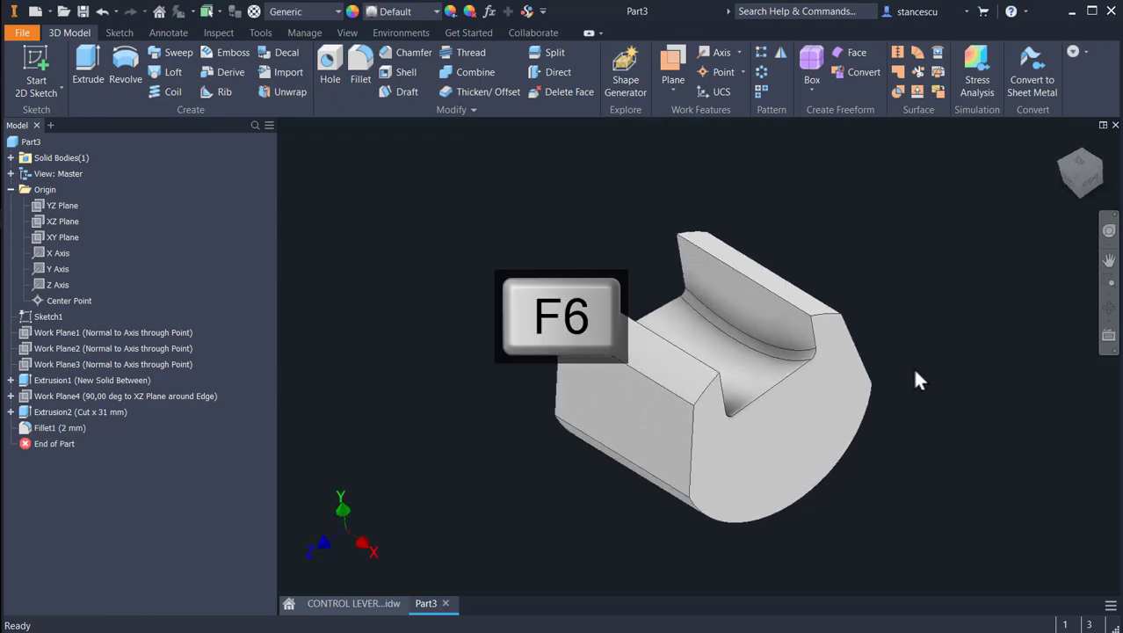
Switch to the CONTROL LEVER SHAFT drawing and examine where the recess's lower arc meets the shaft axis in section B-B.
left_click(376, 605)
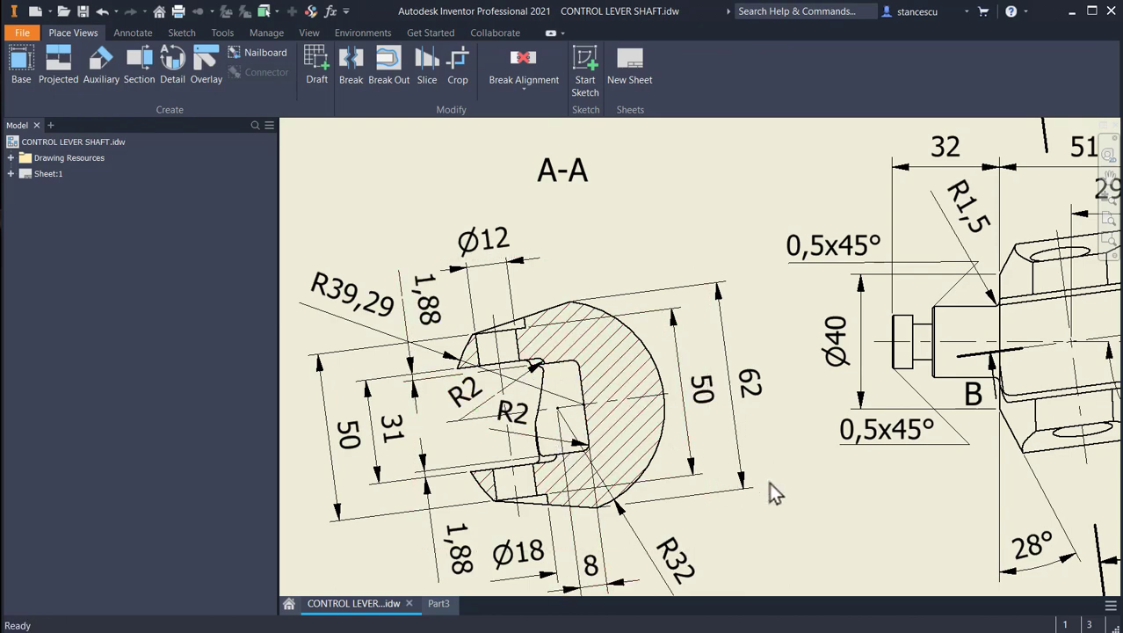
scroll(758, 482, "down", 3)
middle_click_drag(770, 478, 733, 535)
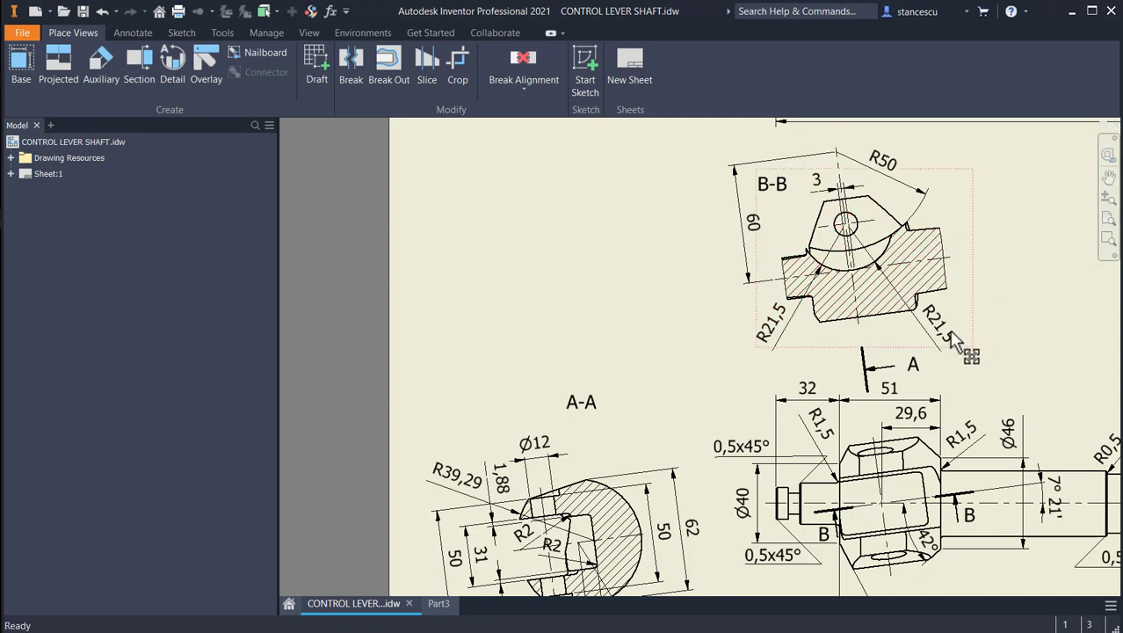
scroll(834, 260, "up", 5)
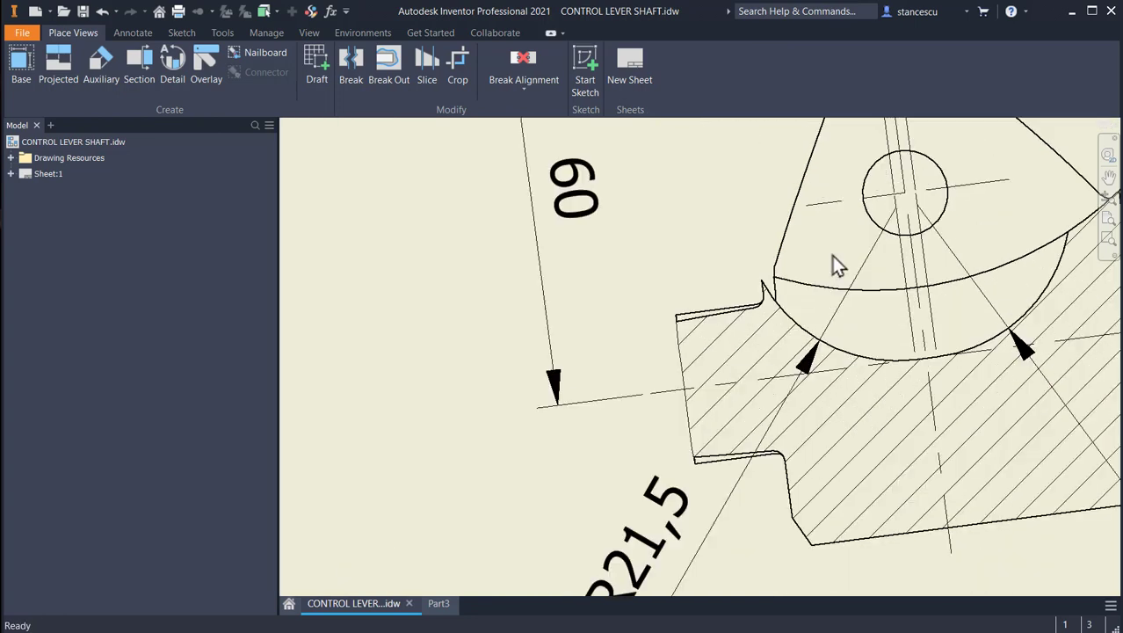
mouse_move(764, 276)
middle_mouse_down()
mouse_move(612, 284)
mouse_move(626, 195)
middle_mouse_up()
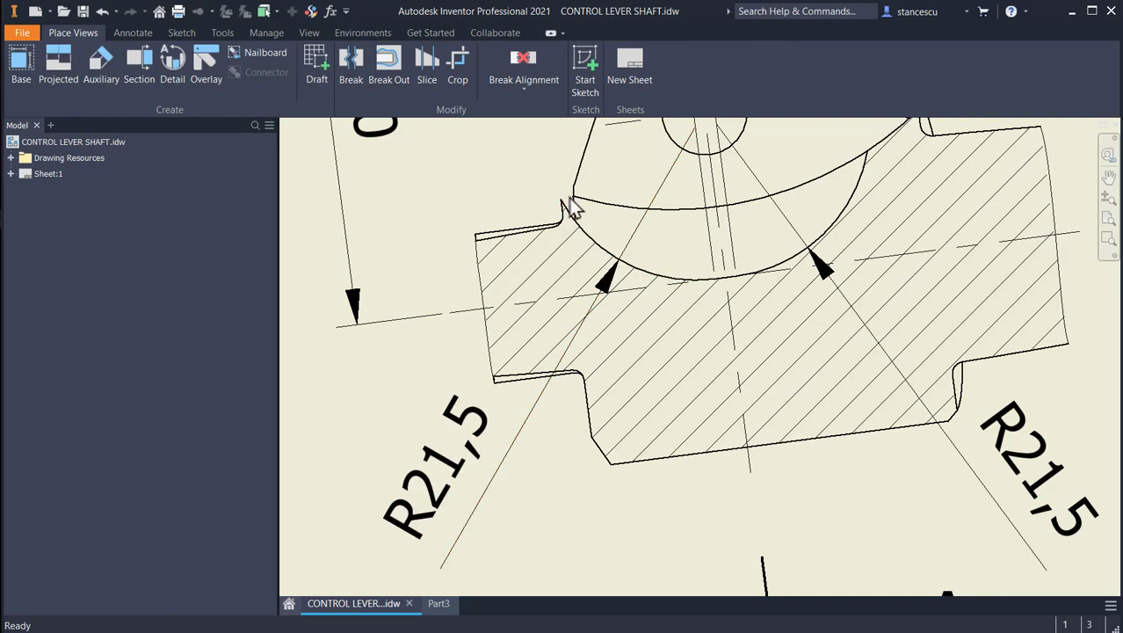
left_click(723, 288)
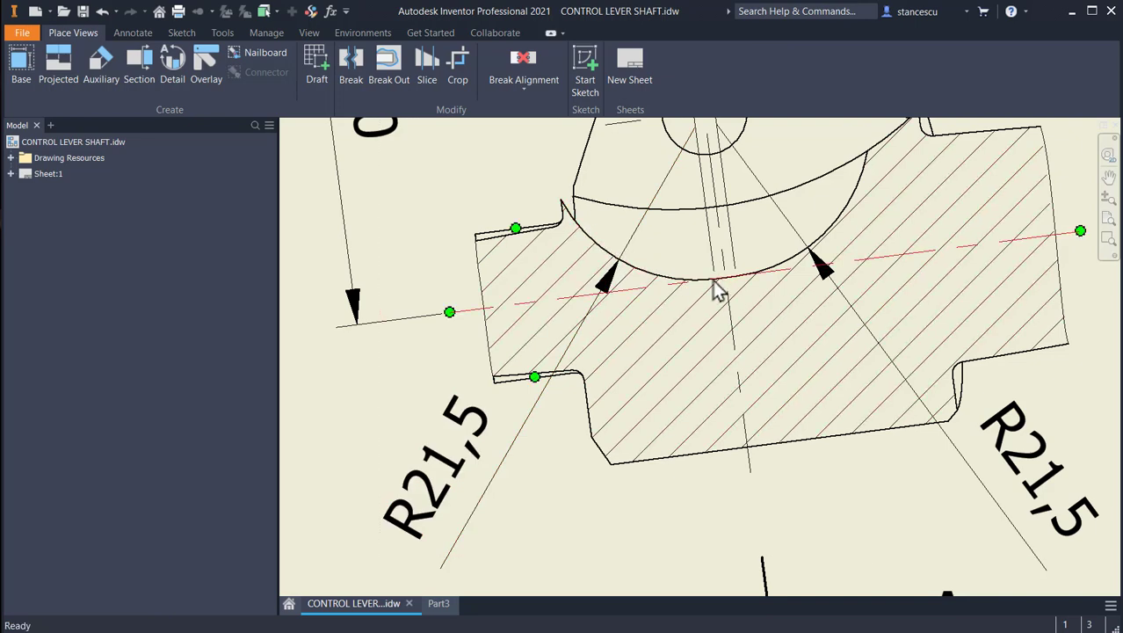
scroll(734, 291, "up", 2)
scroll(734, 290, "down", 5)
Examine the recess's flat bottom segment and the spacing between its two arc centres in section B-B.
left_click(714, 202)
left_click(714, 200)
left_click(735, 400)
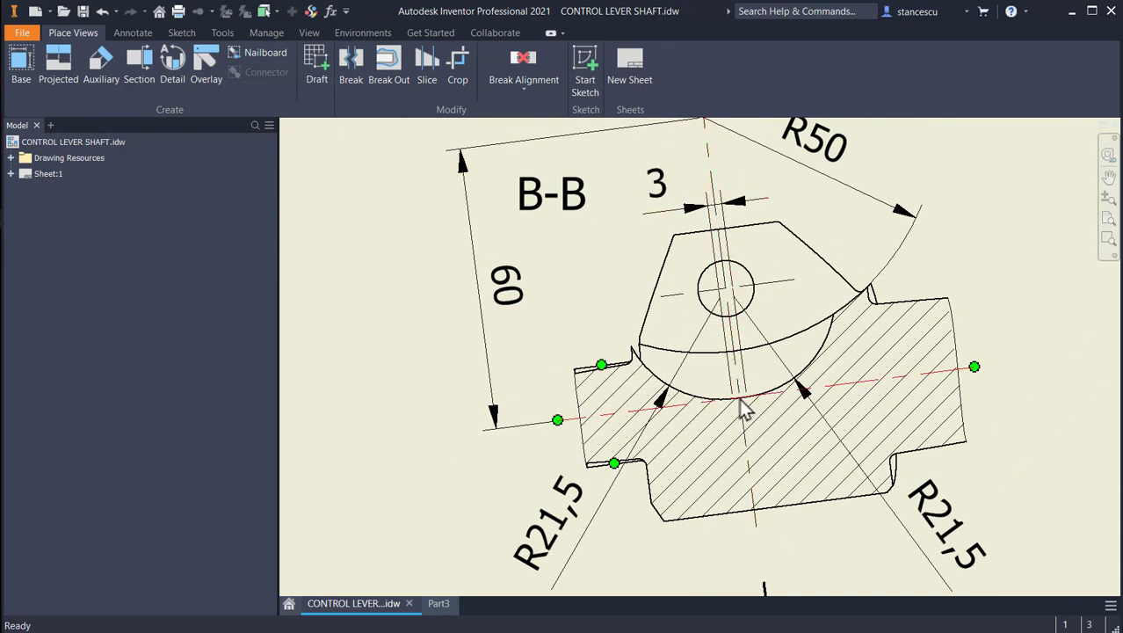
left_click(741, 401)
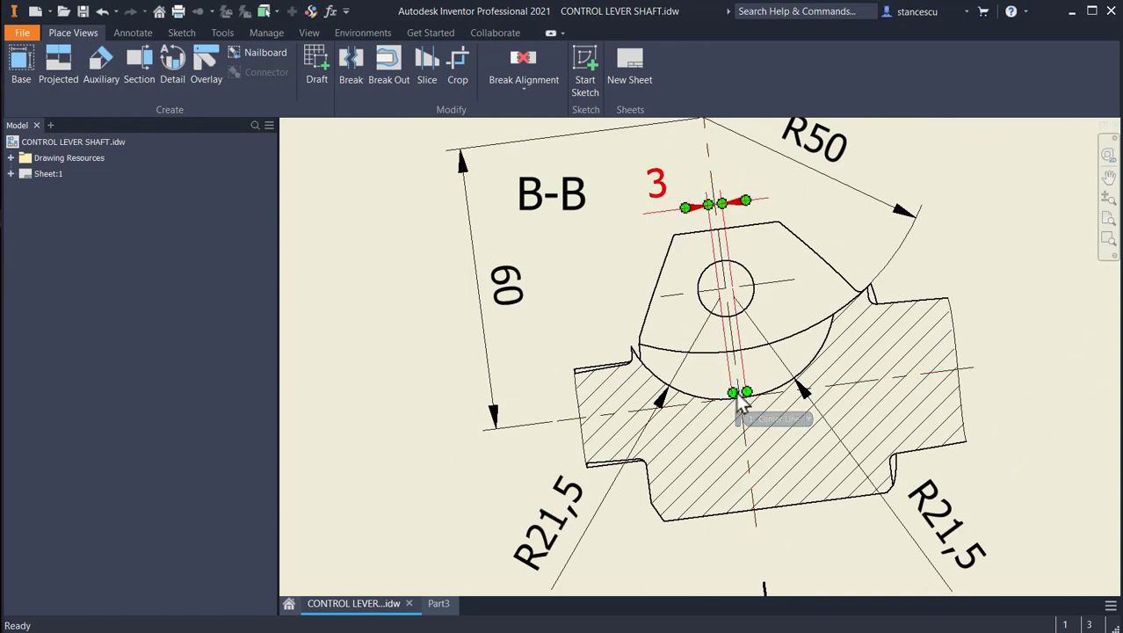
left_click(743, 405)
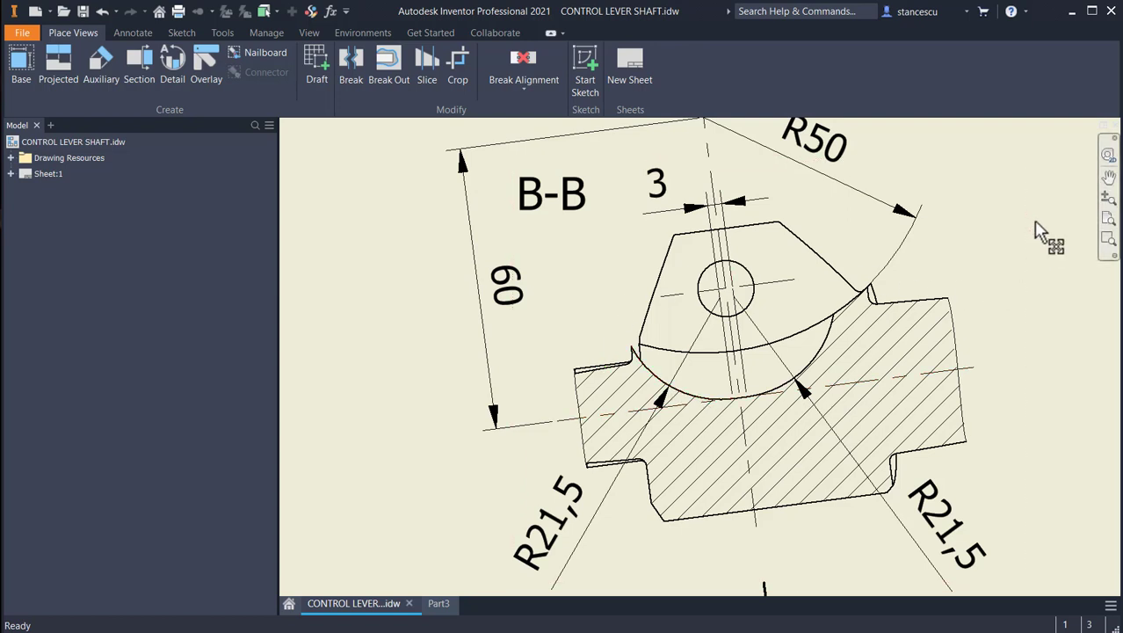
left_click(679, 208)
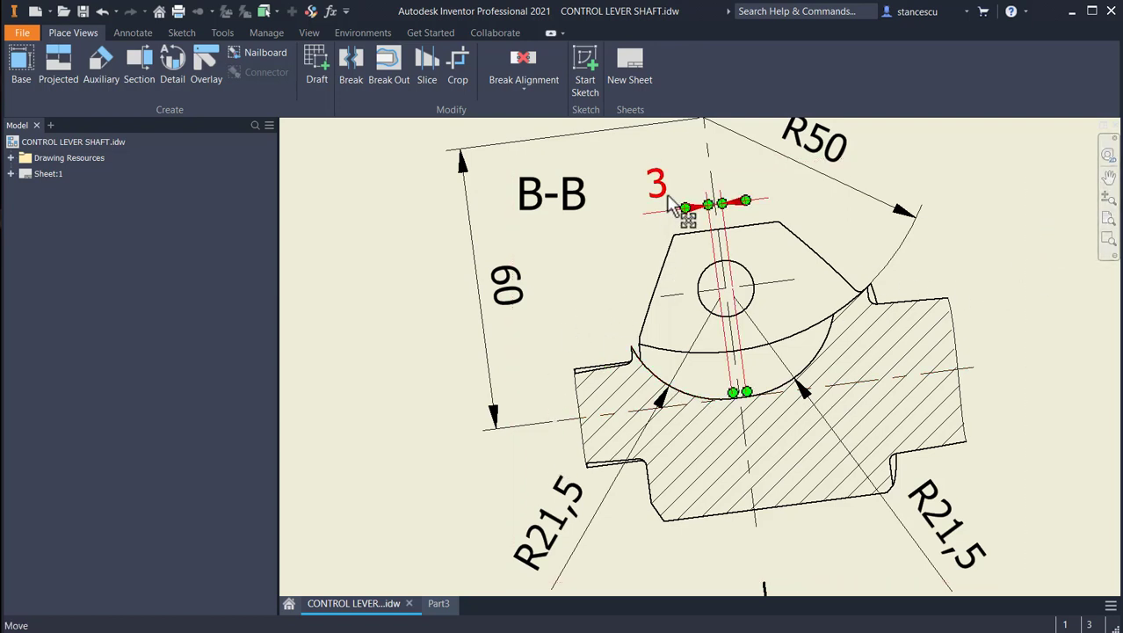
left_click(672, 204)
left_click(716, 207)
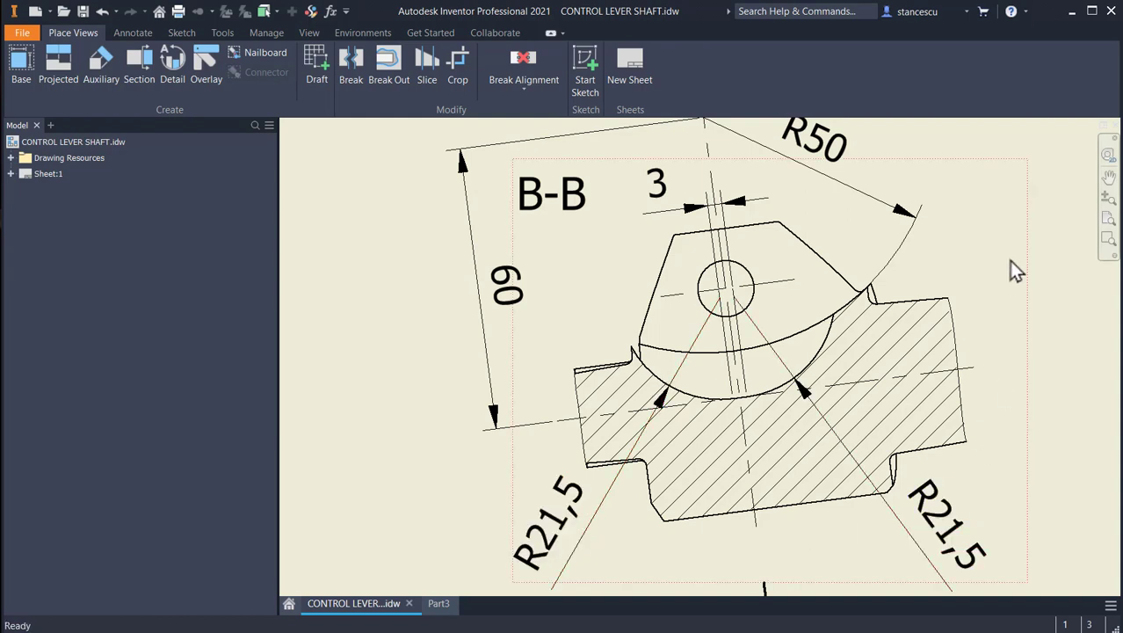
Switch to Part3, start a 2D sketch on Work Plane4 and slice the graphics at the sketch plane.
left_click(438, 603)
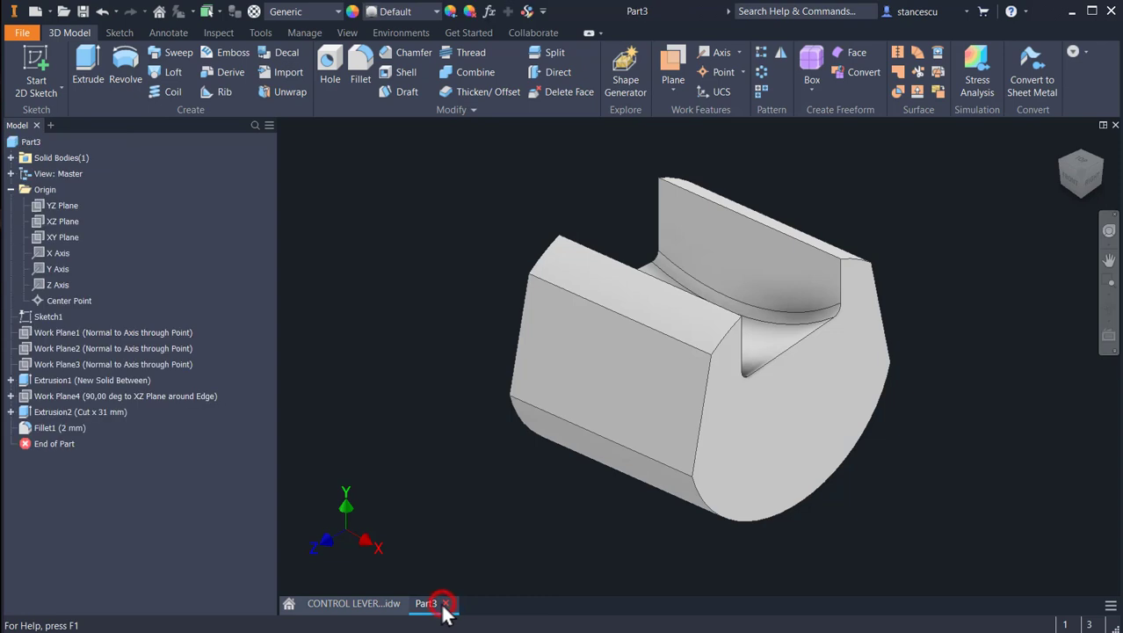
left_click(77, 396)
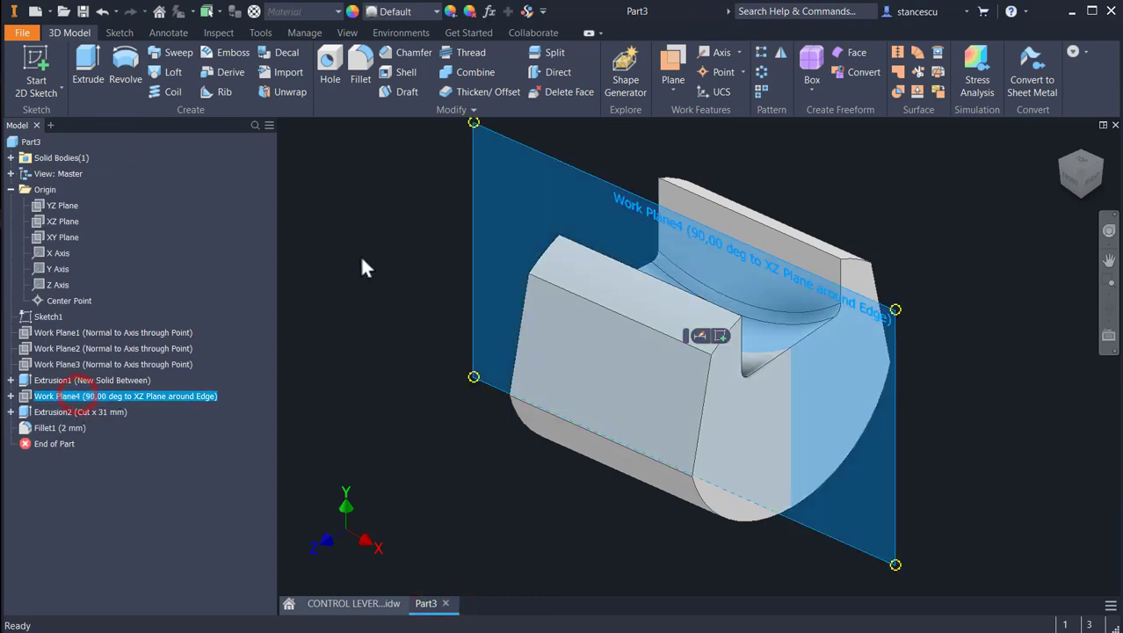
left_click(719, 336)
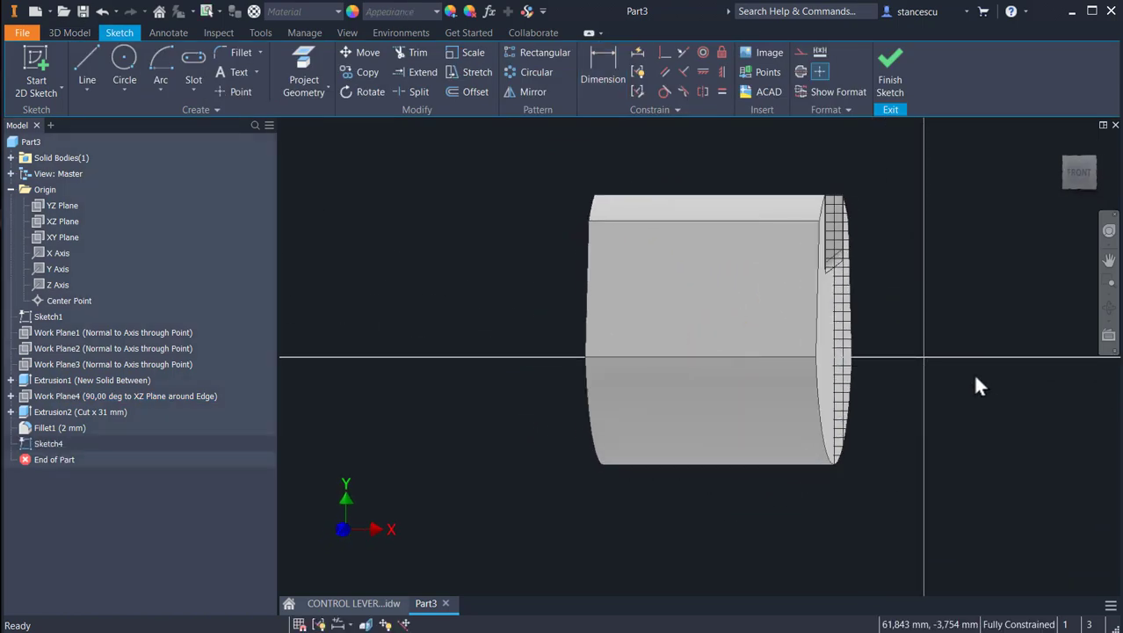
key("F7")
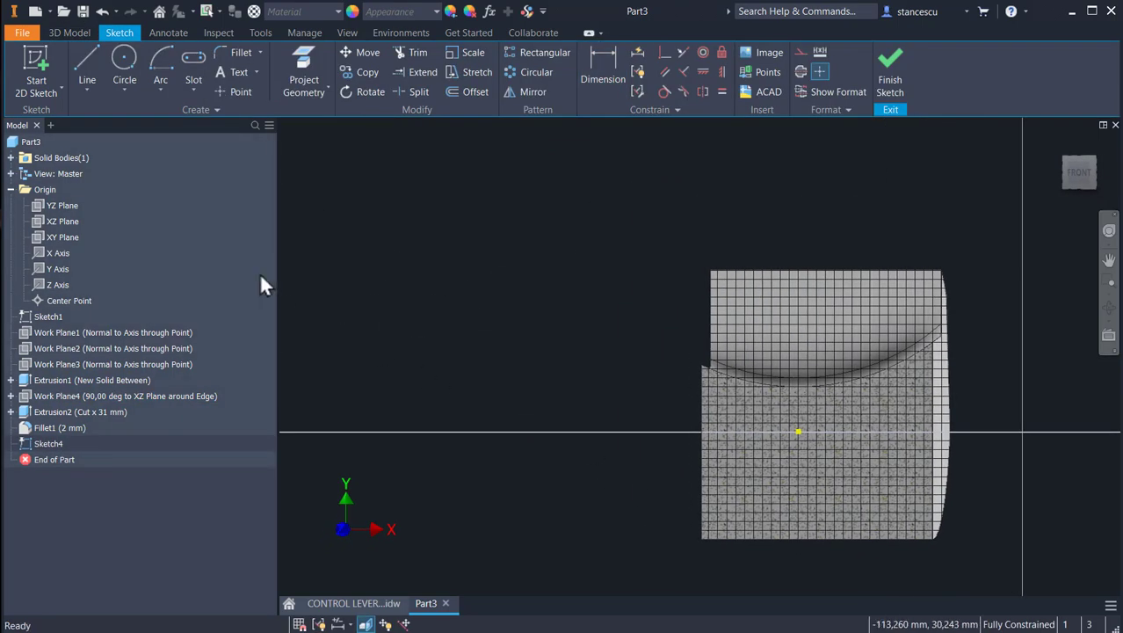
Sketch a horizontal slot beside the part with a 3 mm centre-to-centre distance and a 21.5 mm end radius.
left_click(192, 58)
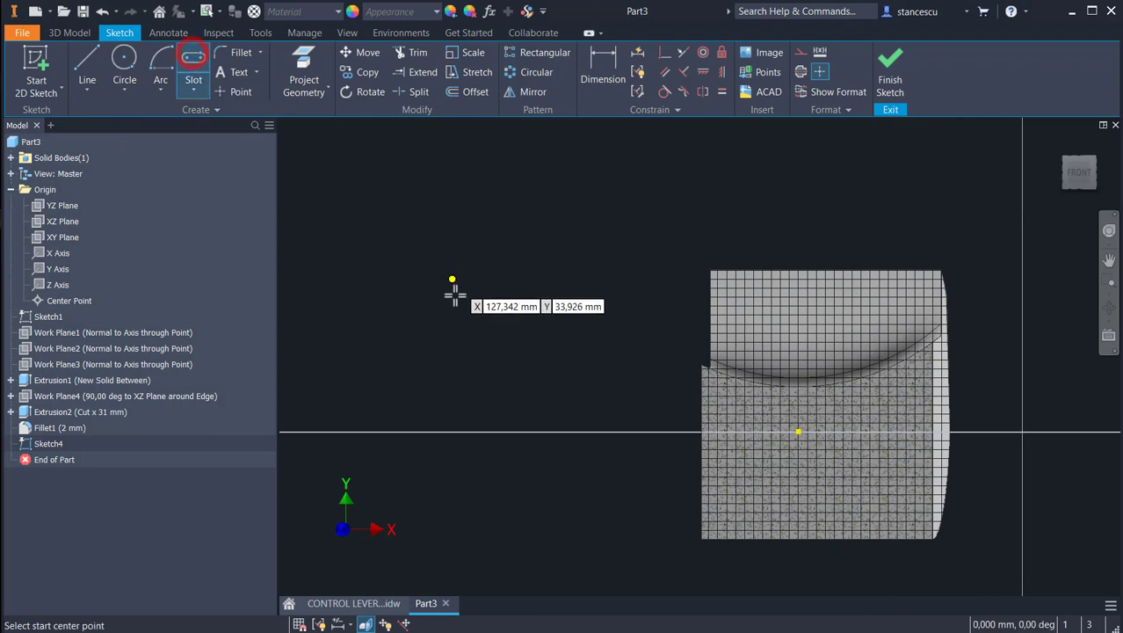
left_click(449, 321)
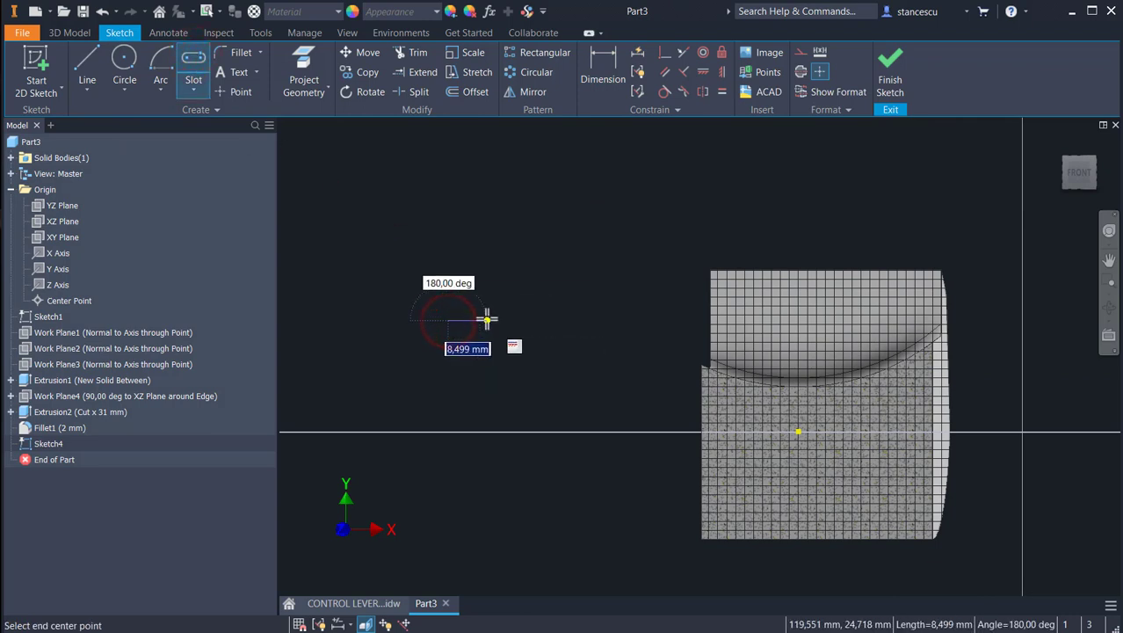
type("3")
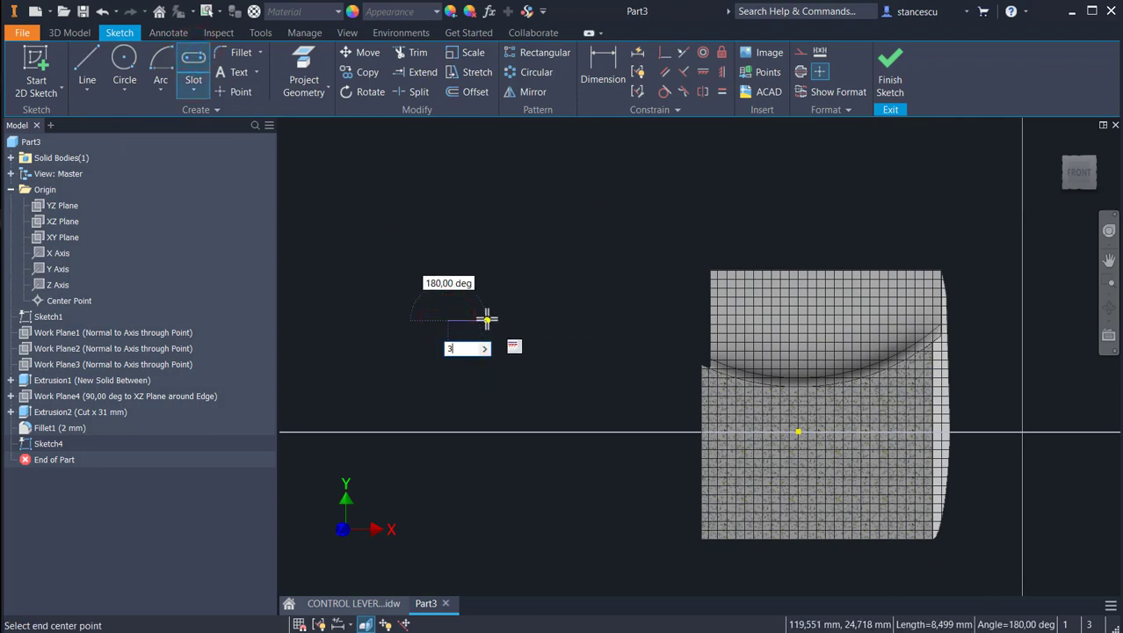
key("Return")
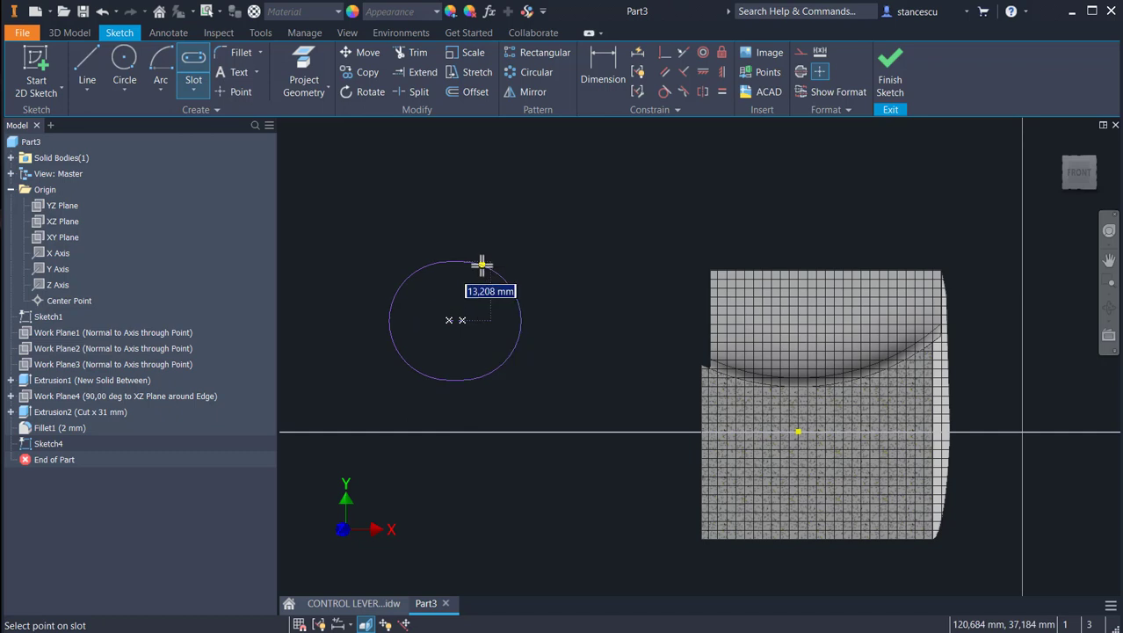
type("21.5")
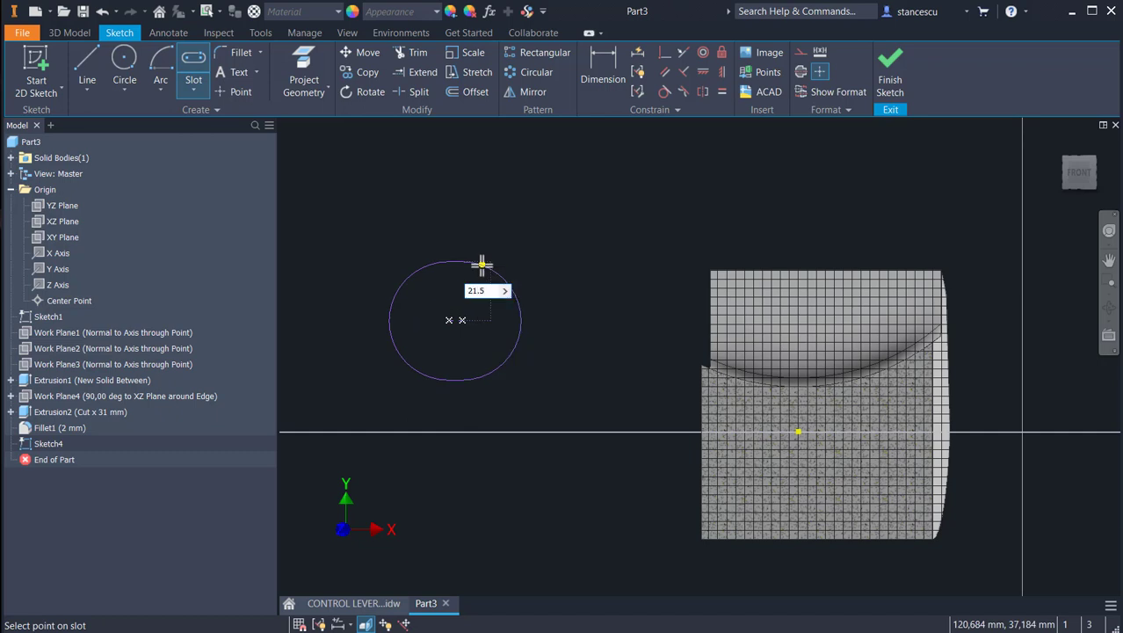
key("Return")
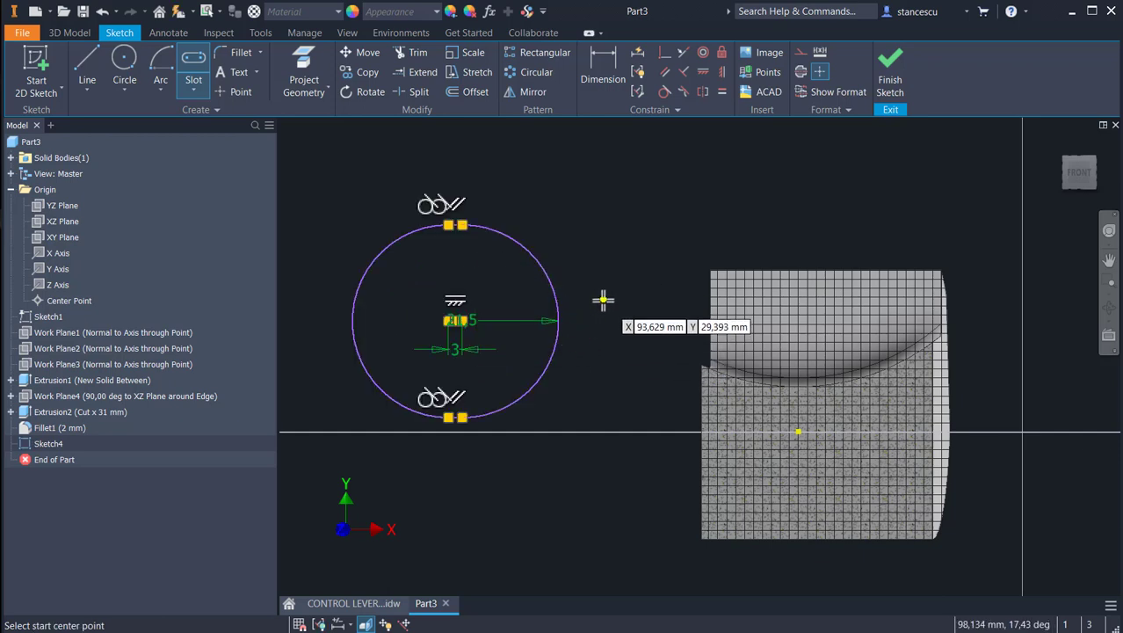
key("Escape")
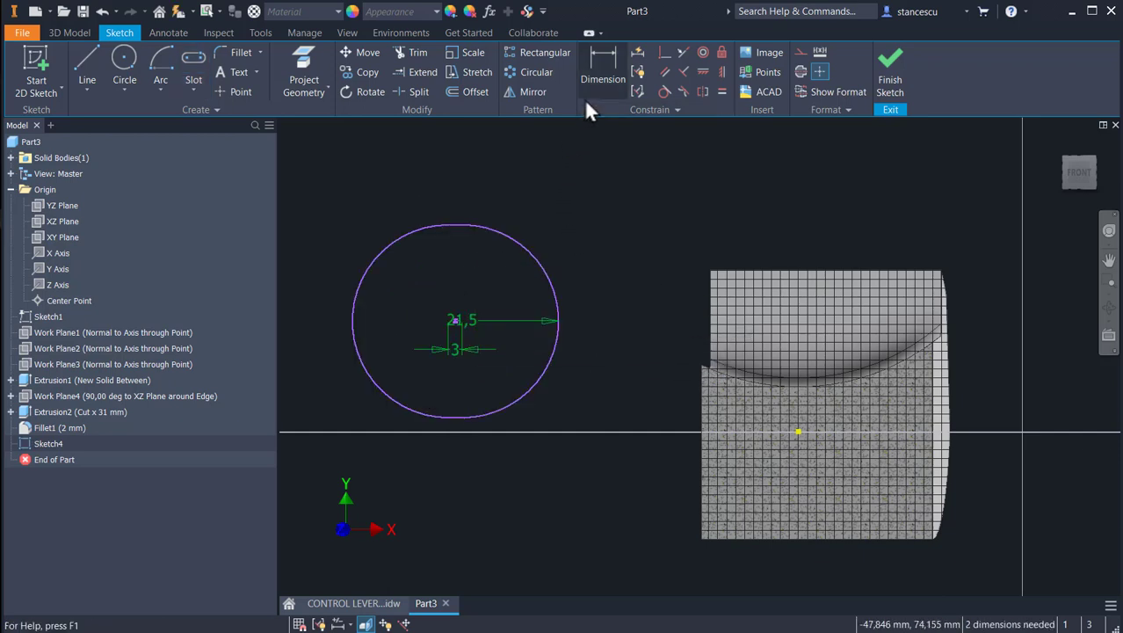
Make the midpoint of the slot's lower straight line coincident with the projected centre point, and finish the sketch.
left_click(664, 52)
scroll(461, 418, "up", 3)
scroll(466, 423, "up", 2)
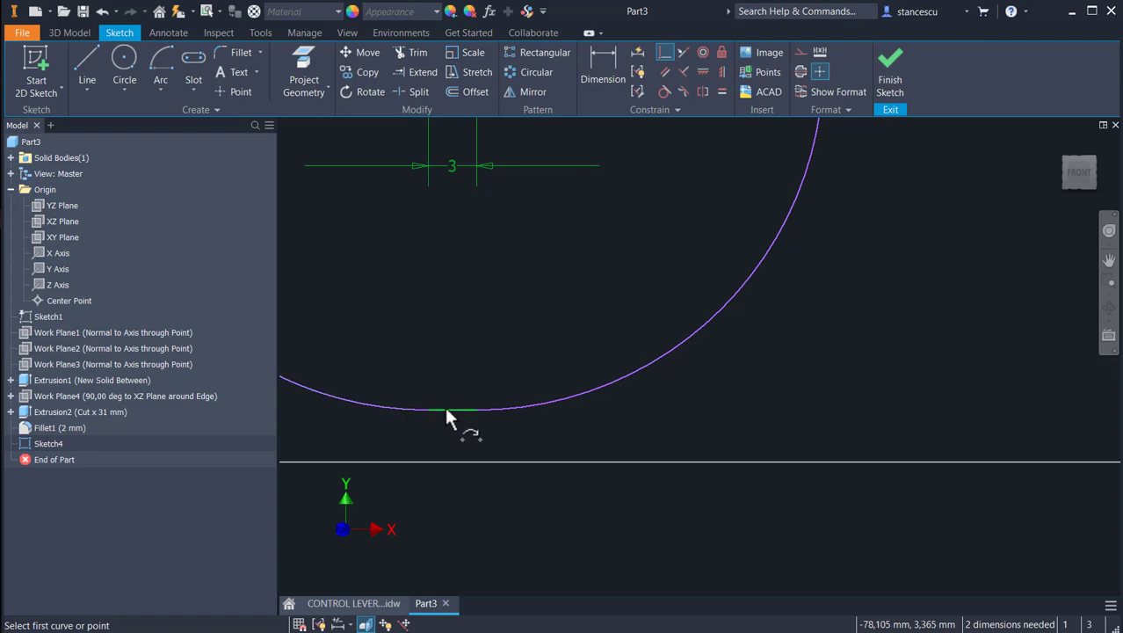
left_click(449, 410)
scroll(724, 369, "down", 2)
scroll(835, 351, "down", 2)
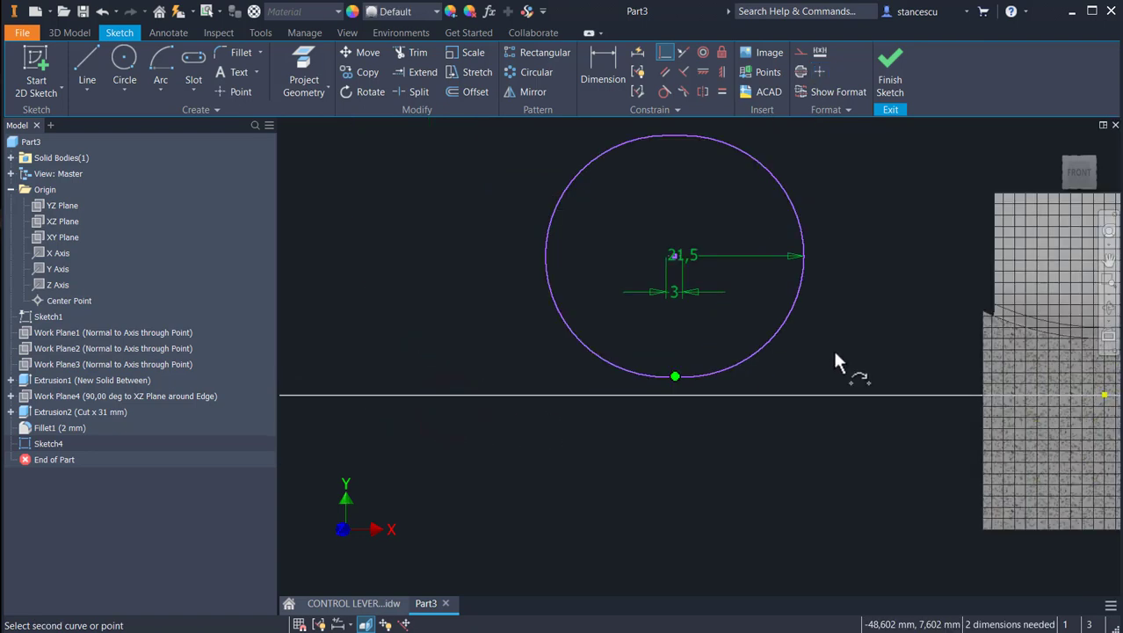
middle_click_drag(923, 356, 640, 360)
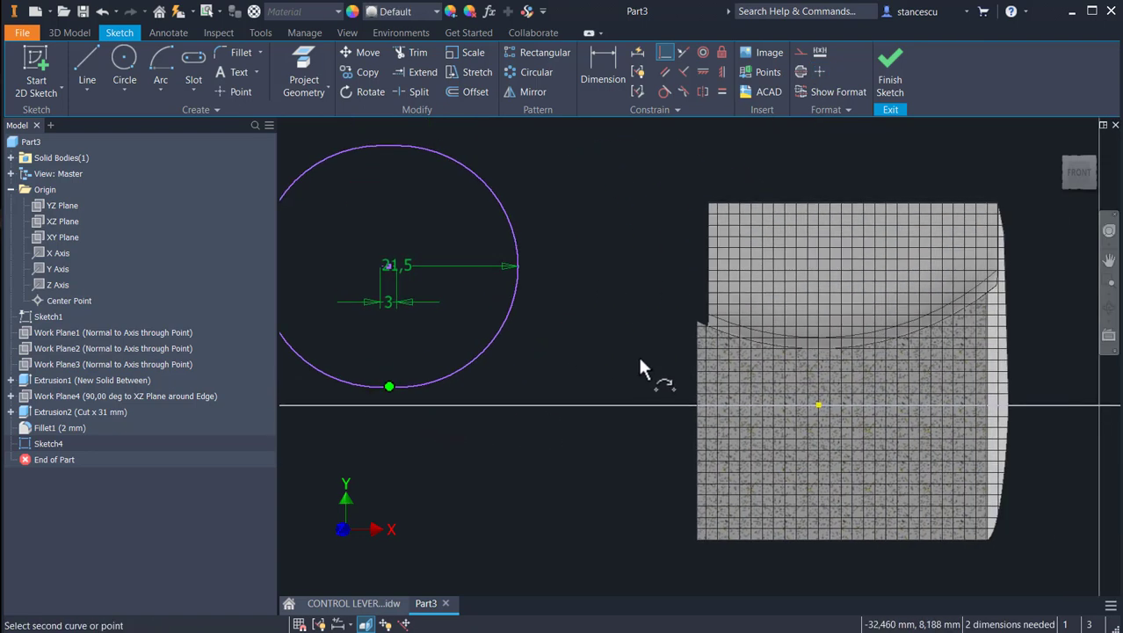
left_click(818, 406)
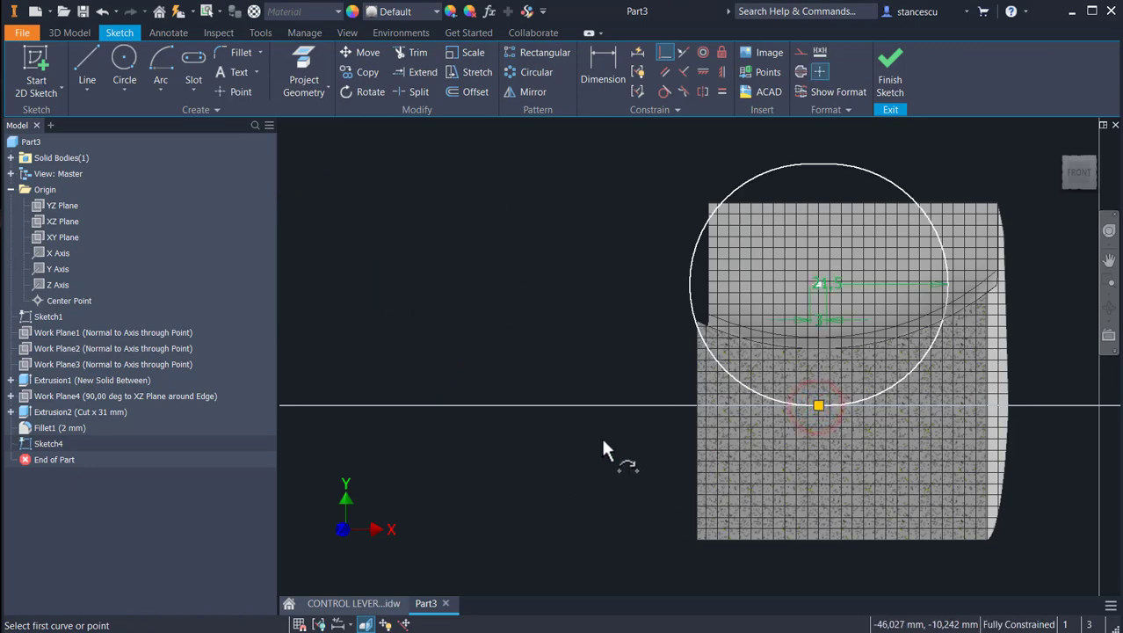
left_click(889, 72)
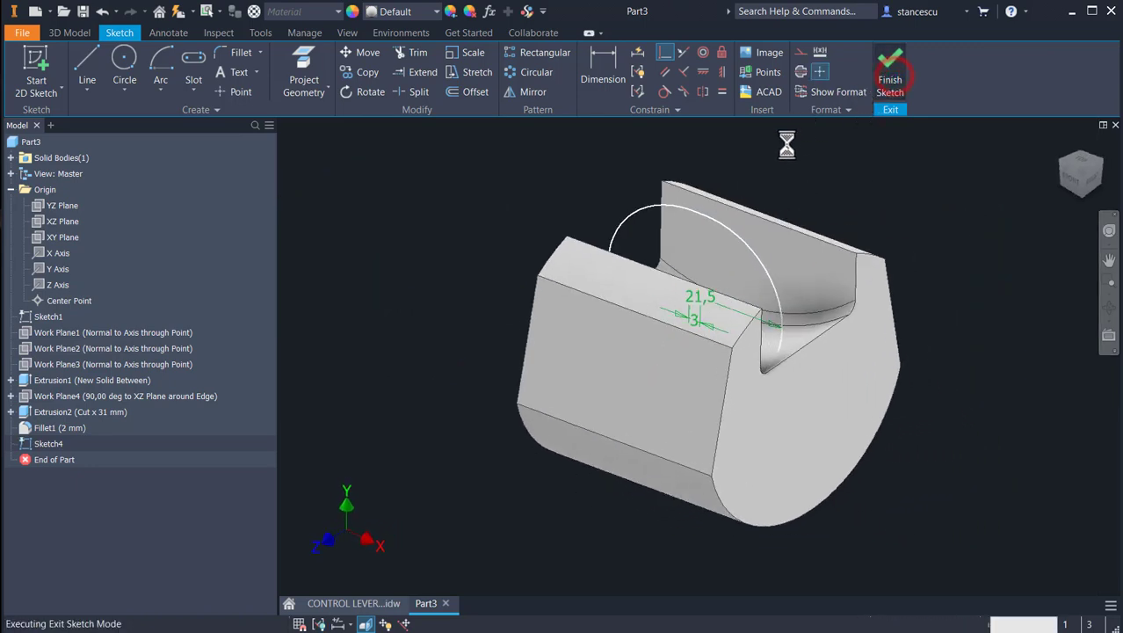
Switch to the CONTROL LEVER SHAFT drawing and examine the recess depth dimensions beside the 31 mm slot in section A-A.
left_click(370, 605)
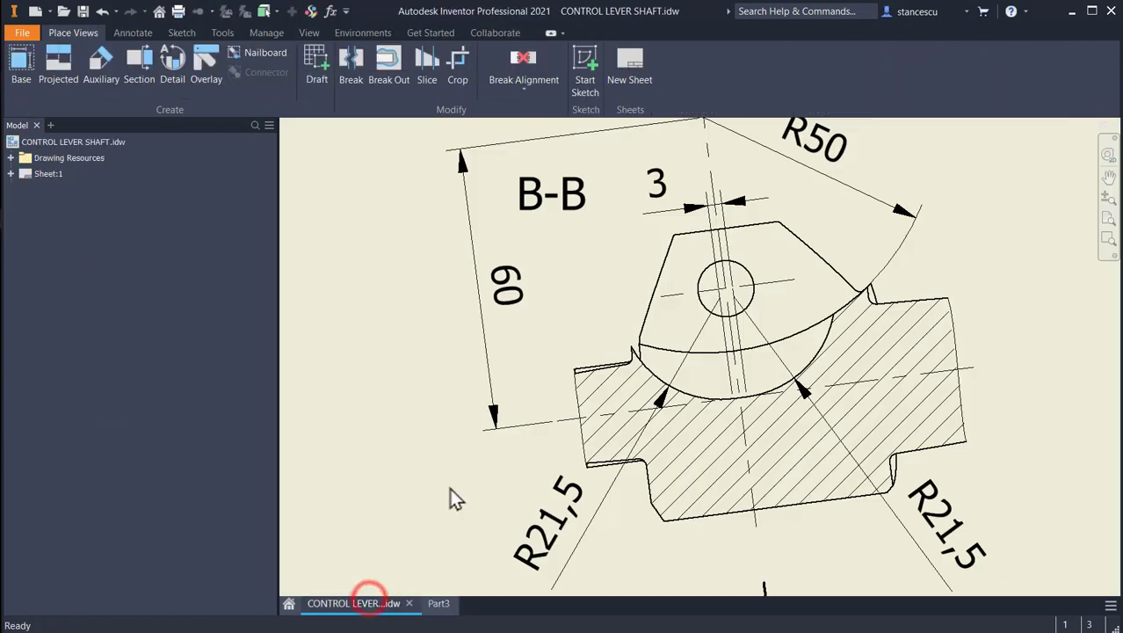
mouse_move(384, 453)
middle_mouse_down()
mouse_move(702, 220)
mouse_move(735, 132)
middle_mouse_up()
middle_click_drag(564, 437, 870, 180)
middle_click_drag(769, 413, 787, 272)
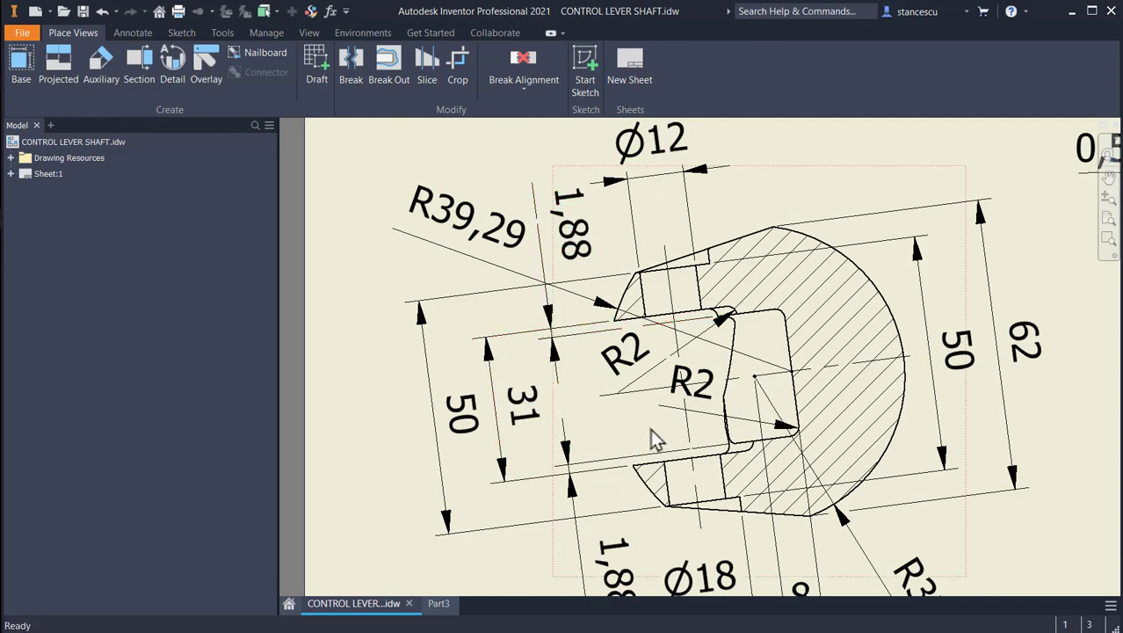
middle_click_drag(646, 446, 624, 351)
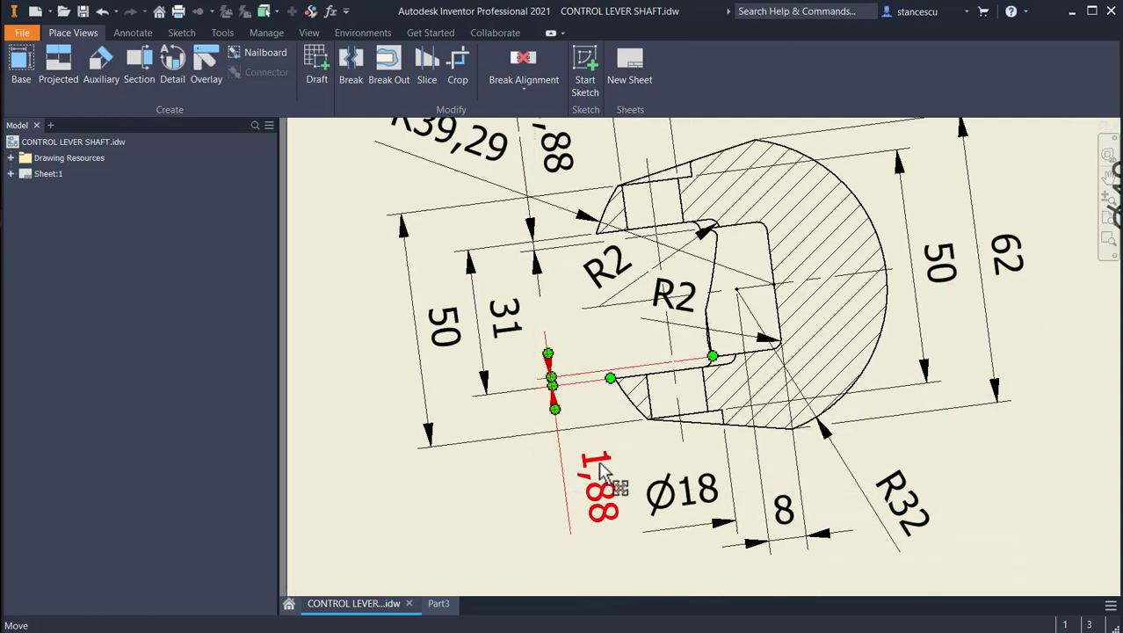
left_click_drag(596, 517, 594, 241)
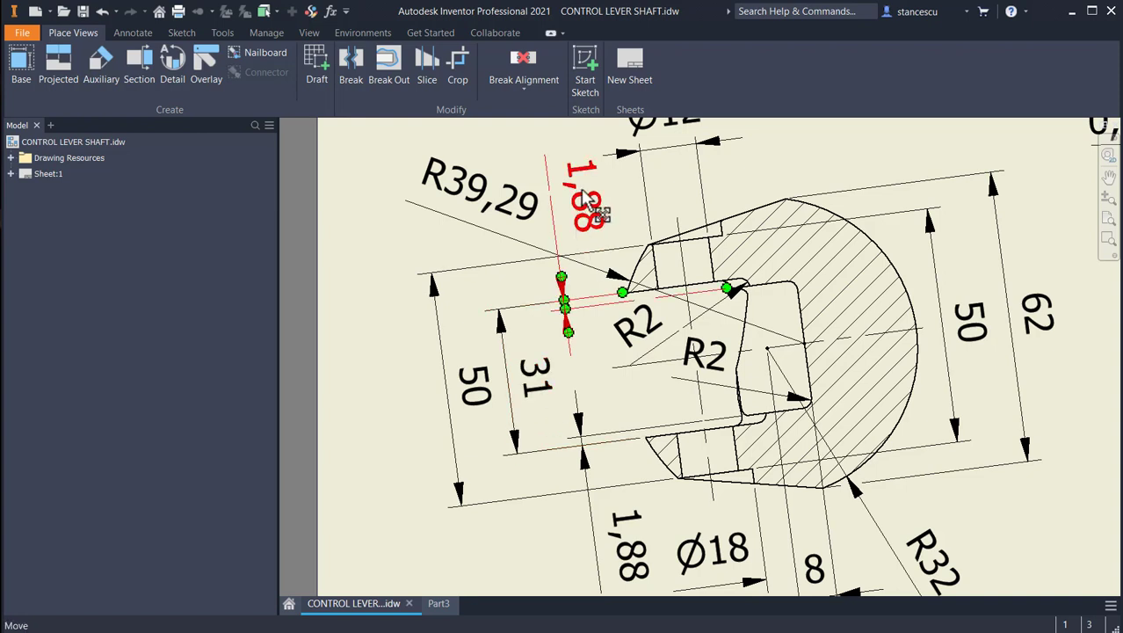
Switch to Part3 and extrude the R21.5 slot profile as a symmetric cut with a distance of 31-2*1.88.
left_click(439, 605)
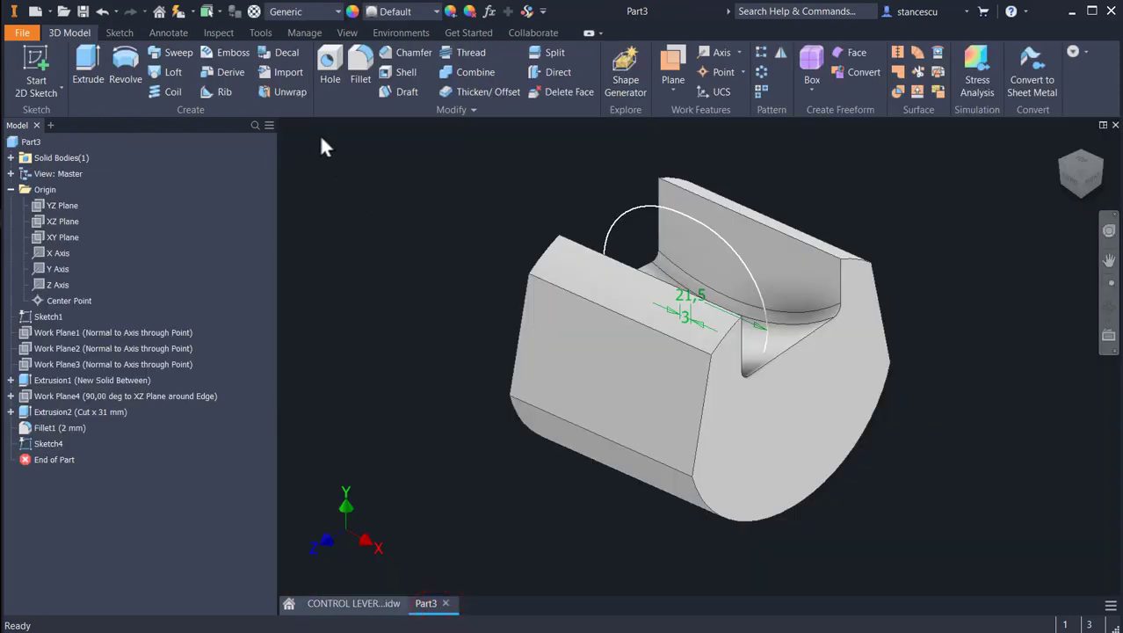
left_click(91, 61)
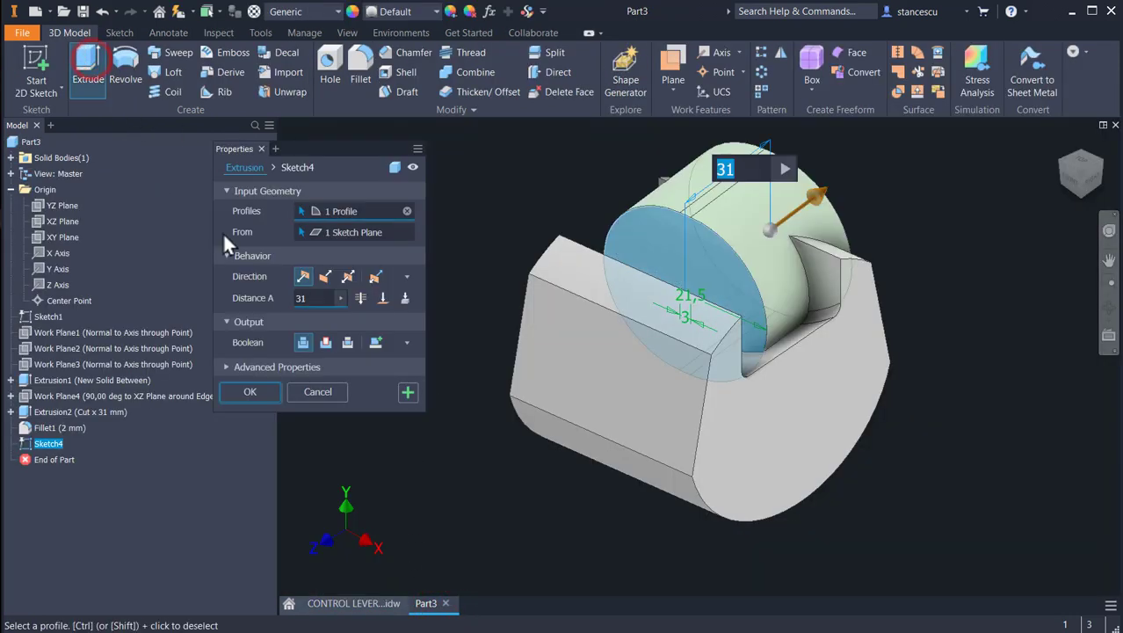
left_click(348, 277)
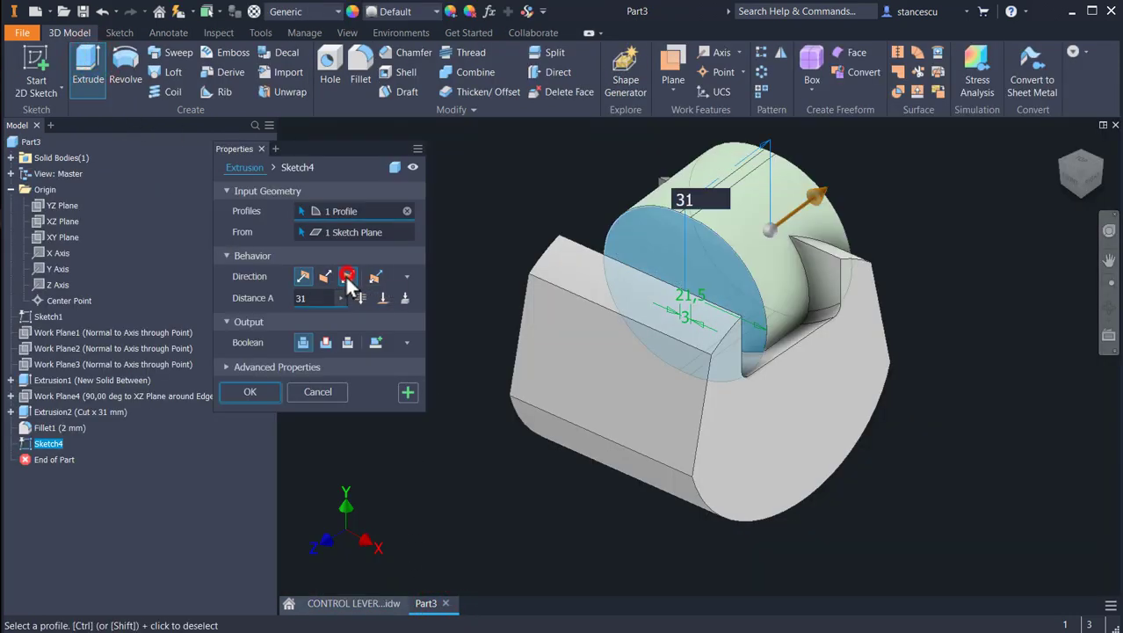
left_click(326, 342)
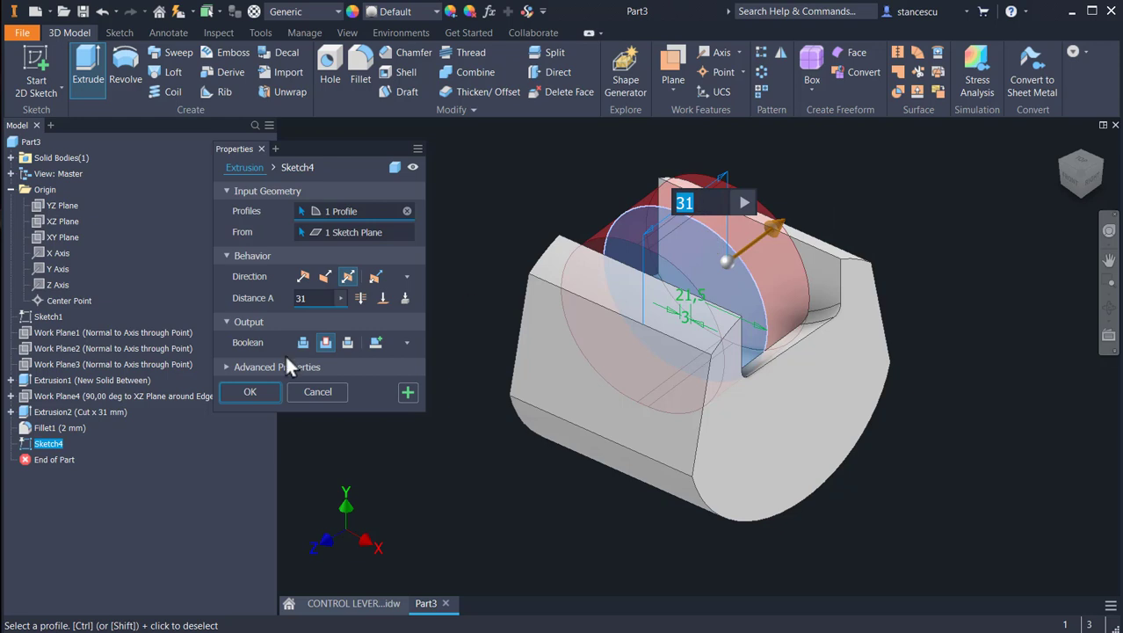
left_click(315, 298)
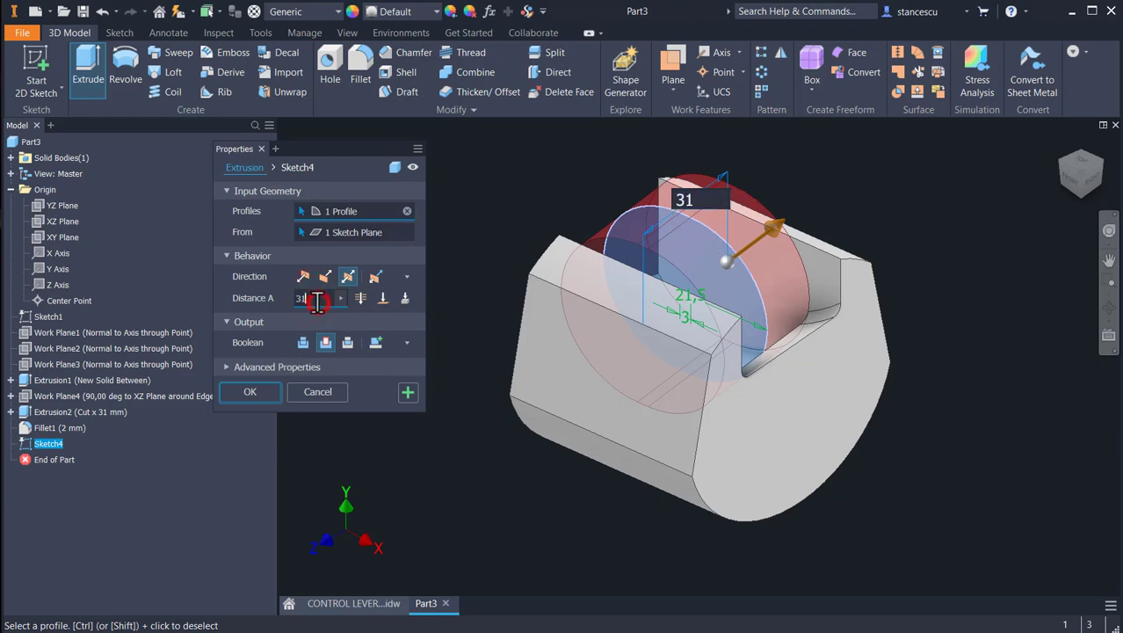
type("-2*")
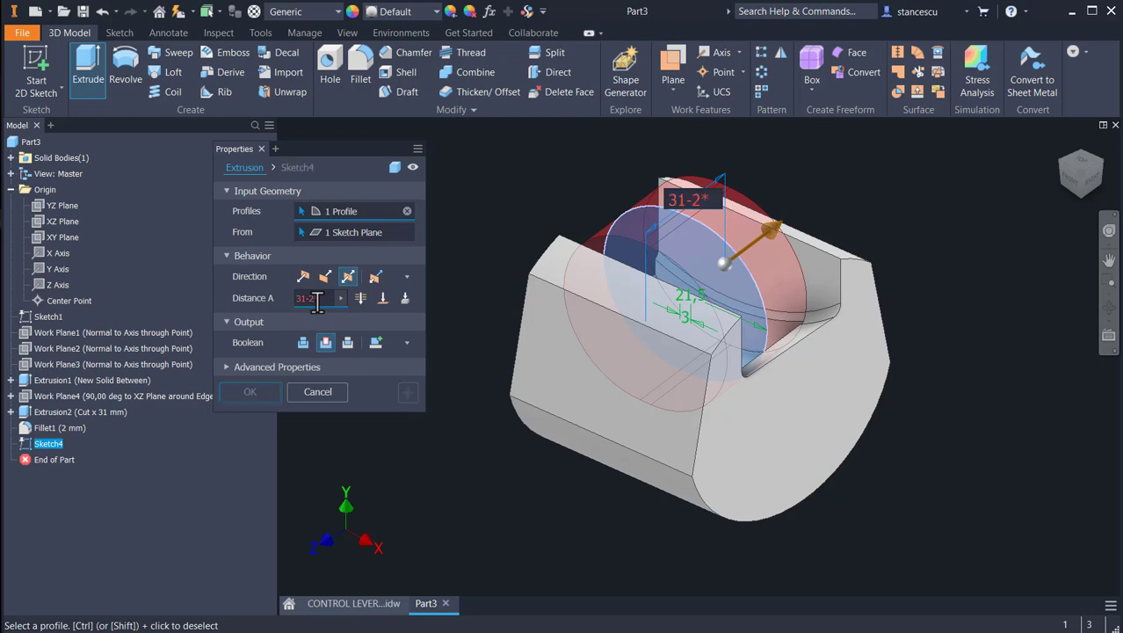
type("1.88")
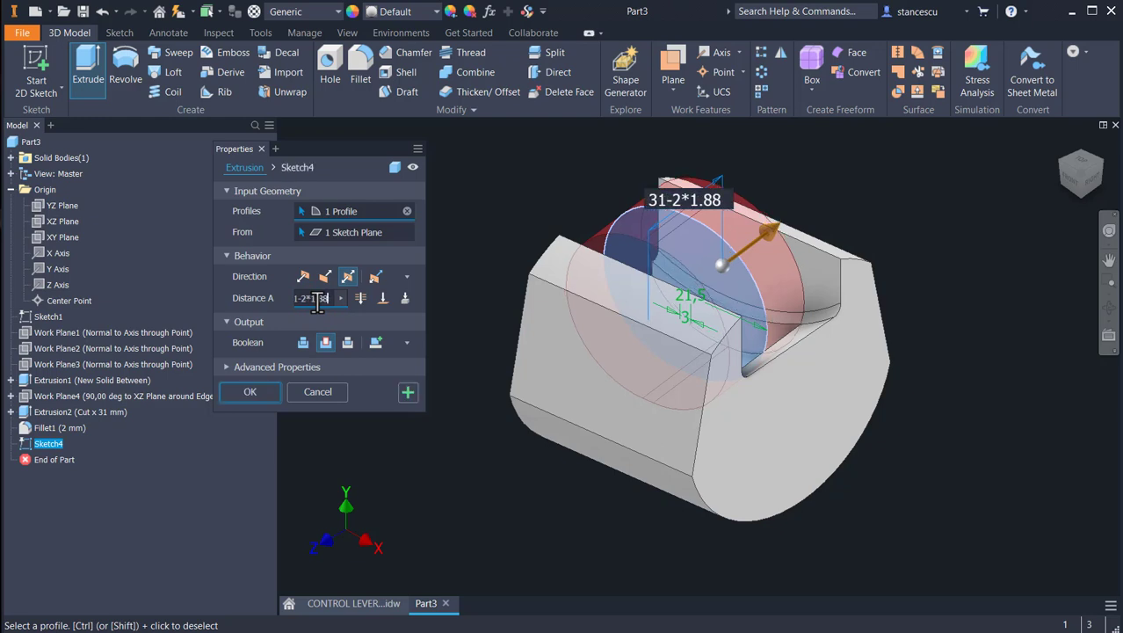
left_click(257, 387)
middle_click_drag(820, 475, 882, 449, "shift")
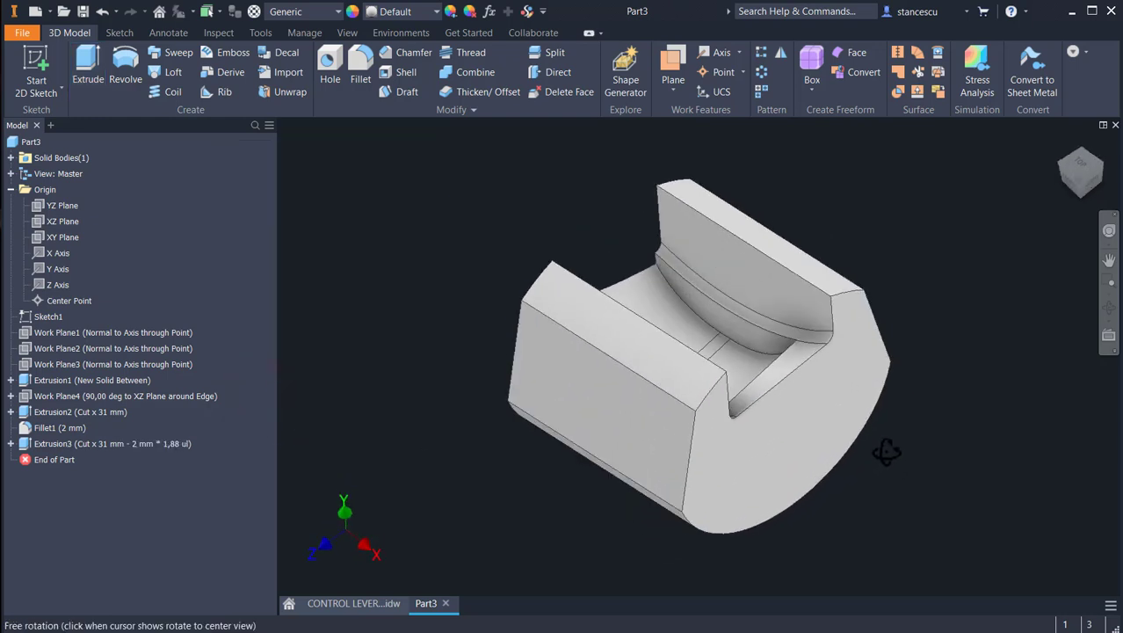
Check the inner corner radius in section A-A, and fillet the curved bottom edges on both sides of the R21.5 recess at 2 mm.
left_click(383, 605)
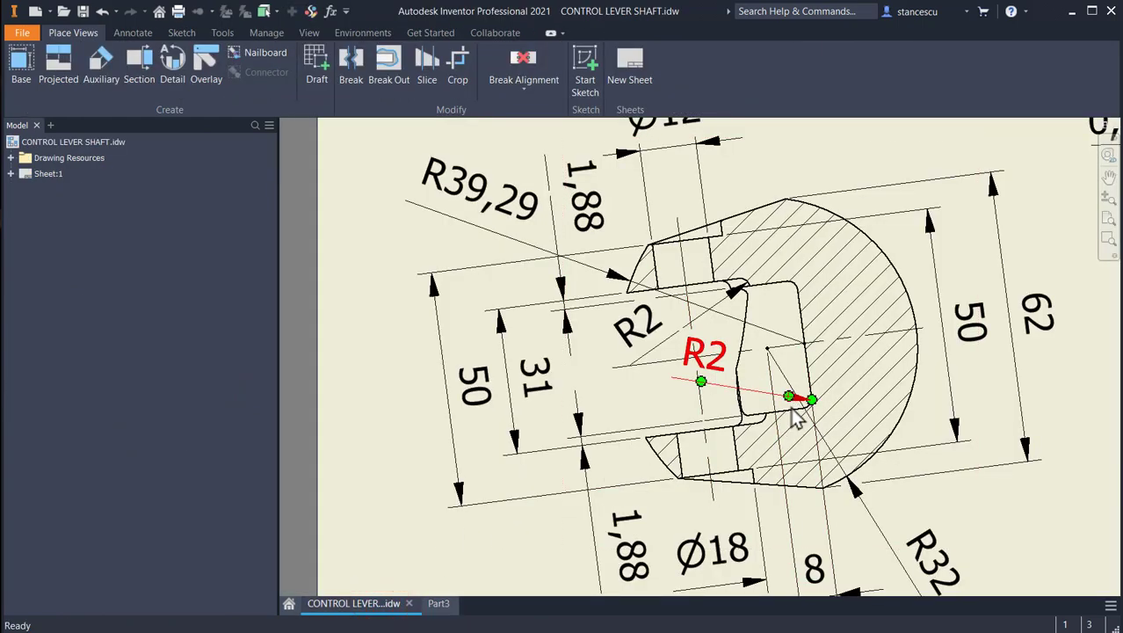
left_click(439, 603)
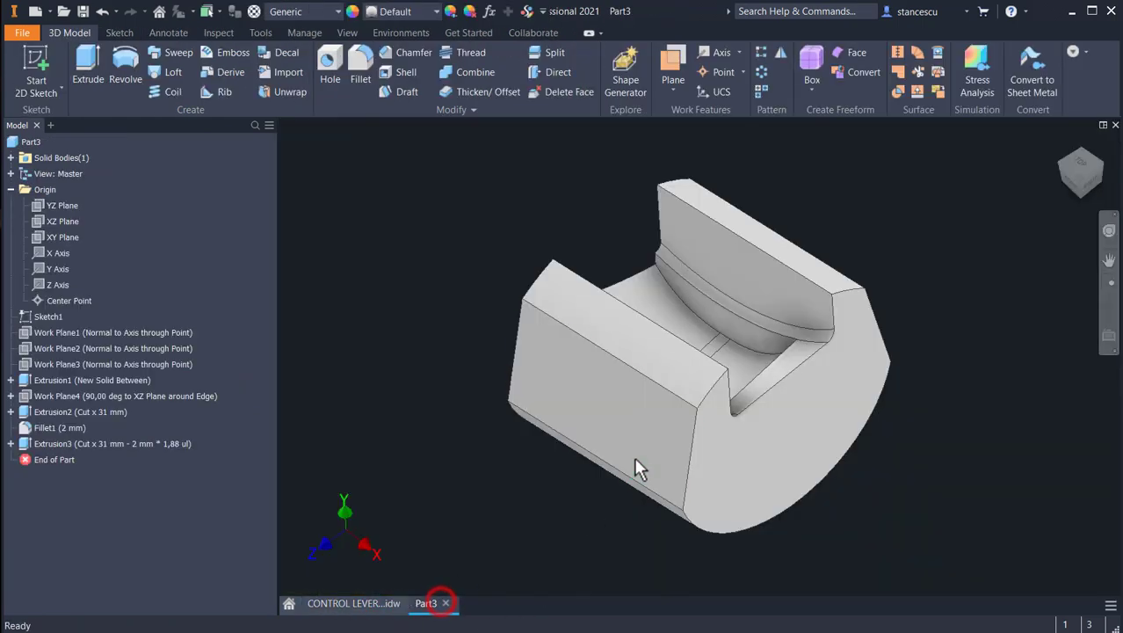
left_click(768, 358)
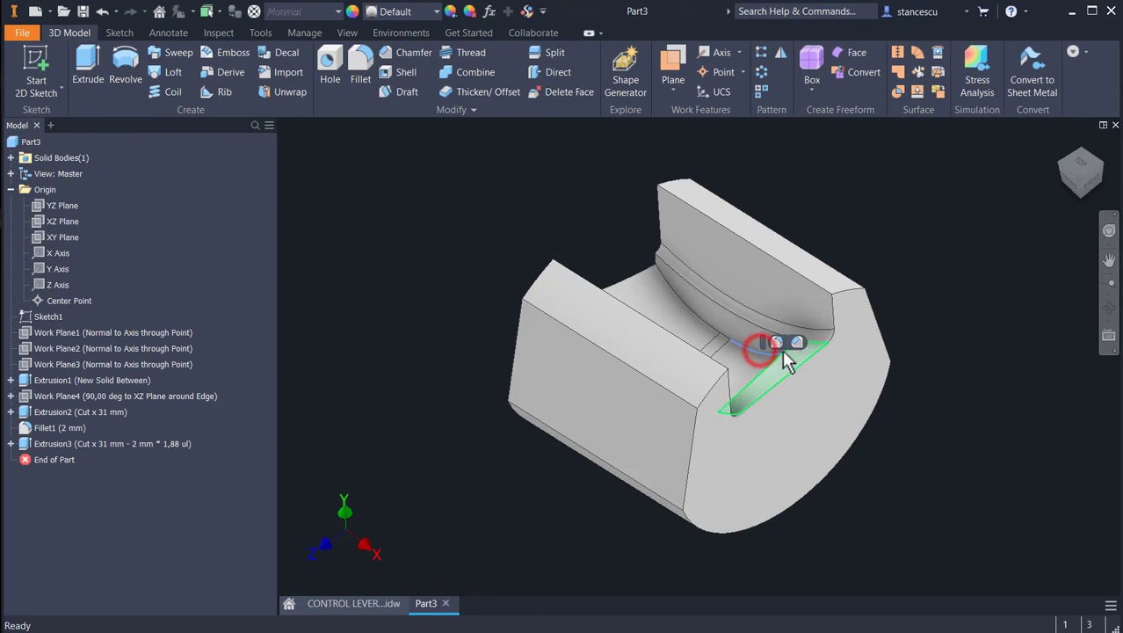
key("f")
middle_click_drag(894, 470, 853, 514, "shift")
left_click(679, 407)
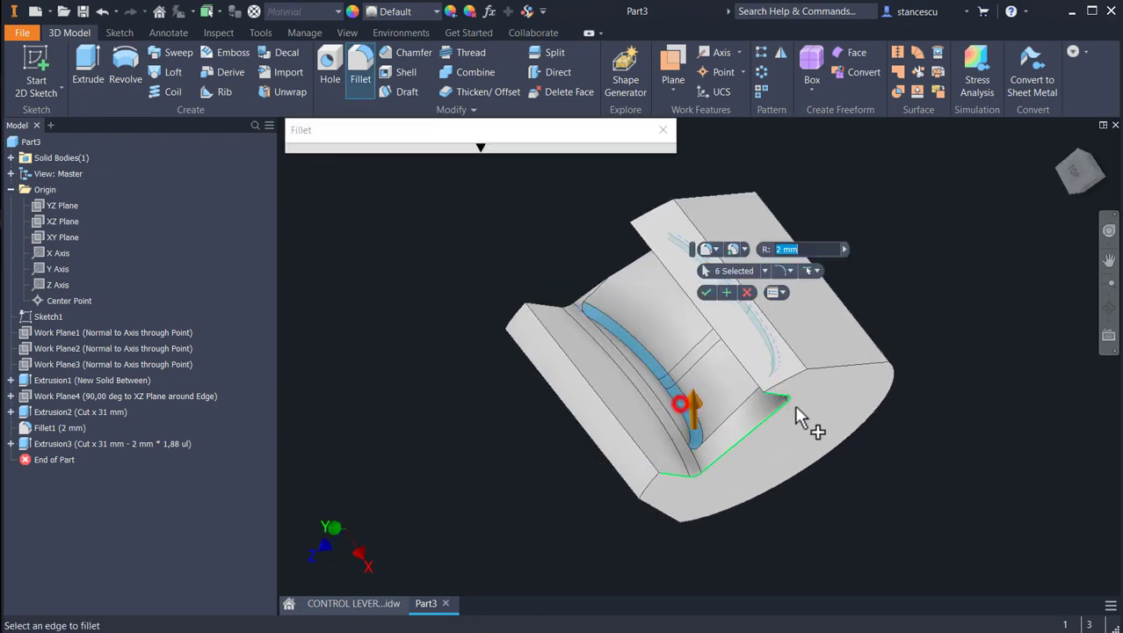
left_click(707, 294)
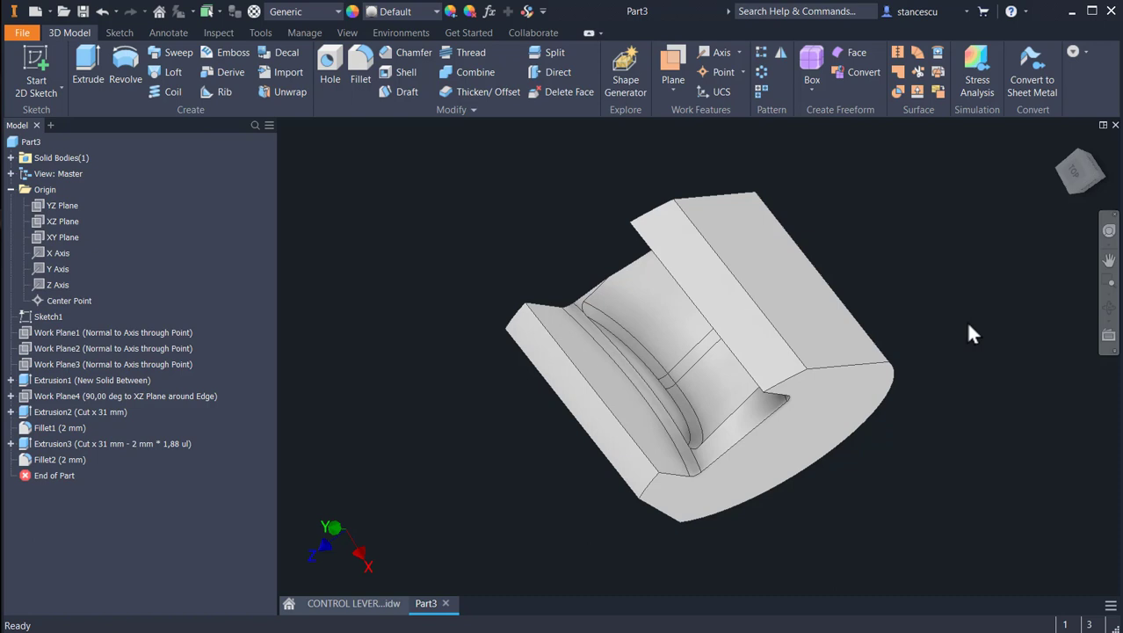
key("F6")
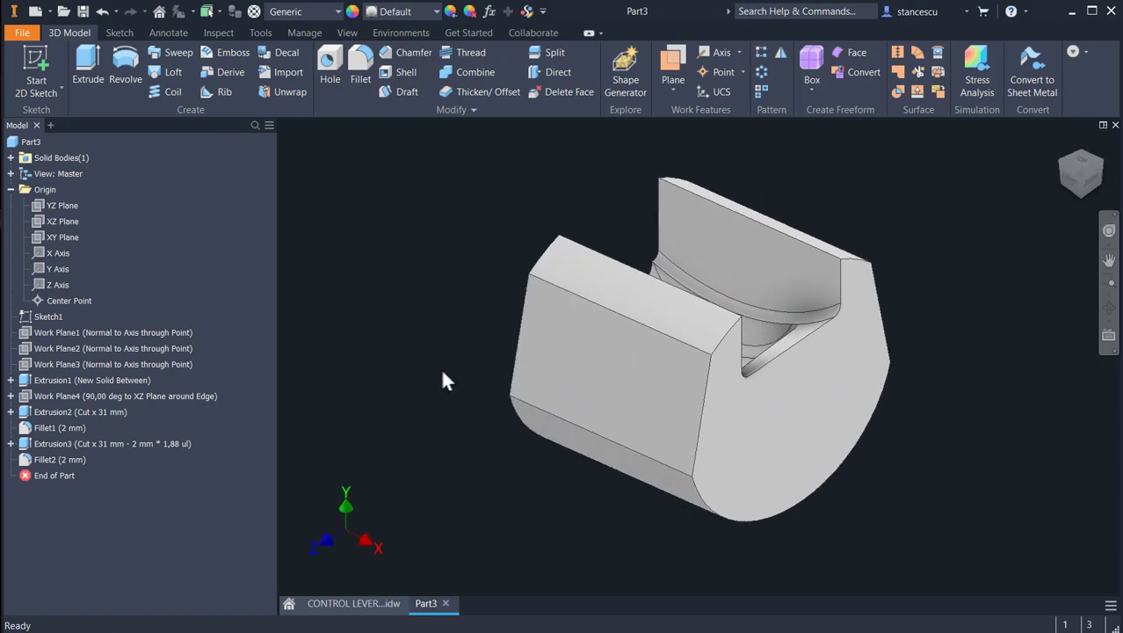
Switch to the CONTROL LEVER SHAFT drawing and examine the fork head's bevel angles and end diameters in the lower shaft view.
left_click(351, 603)
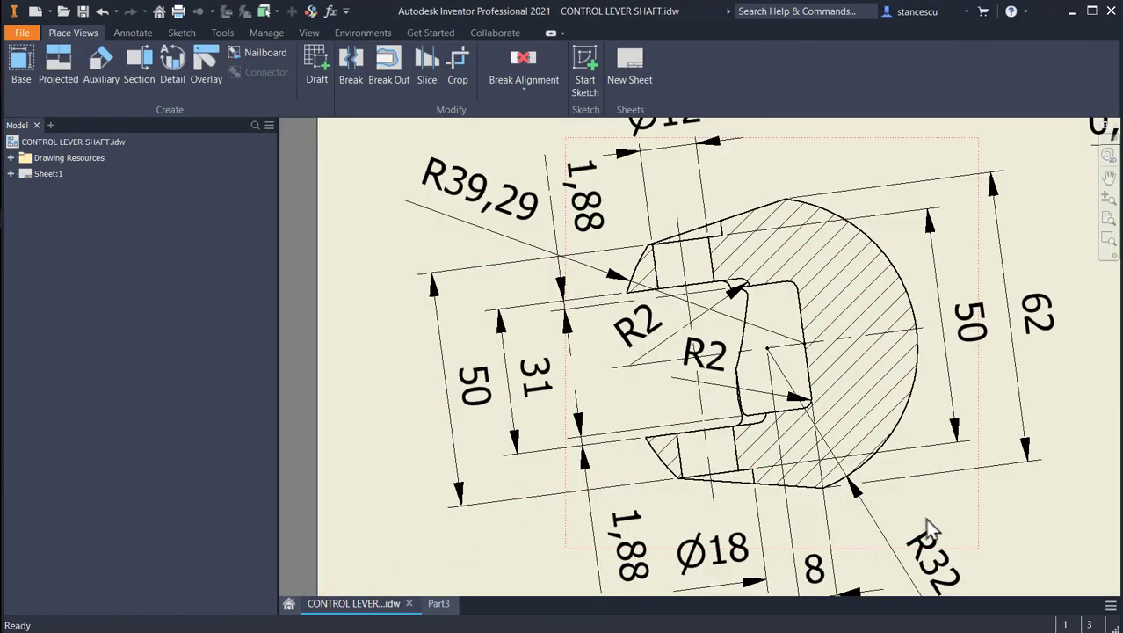
key("Home")
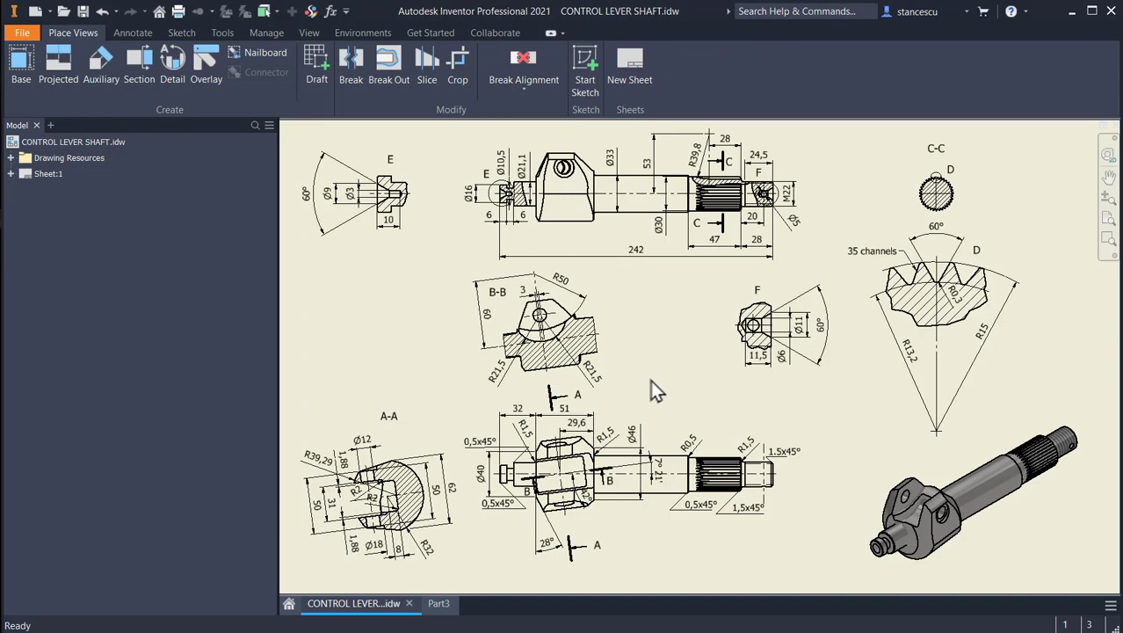
scroll(613, 482, "up", 3)
mouse_move(649, 336)
middle_mouse_down()
mouse_move(863, 330)
mouse_move(851, 329)
middle_mouse_up()
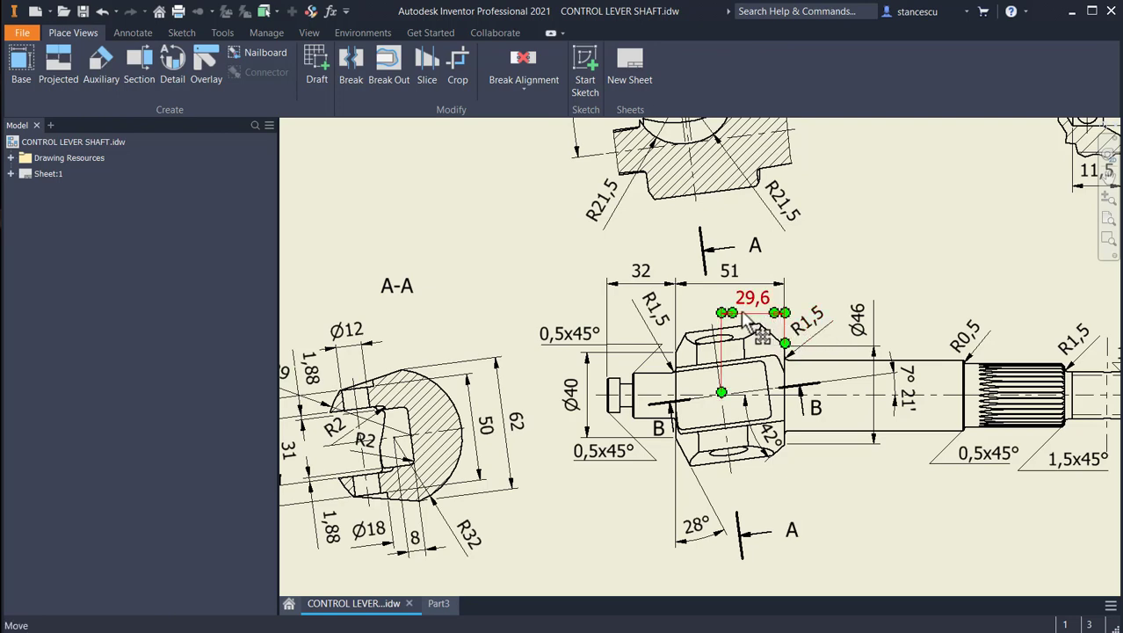
scroll(714, 339, "up", 3)
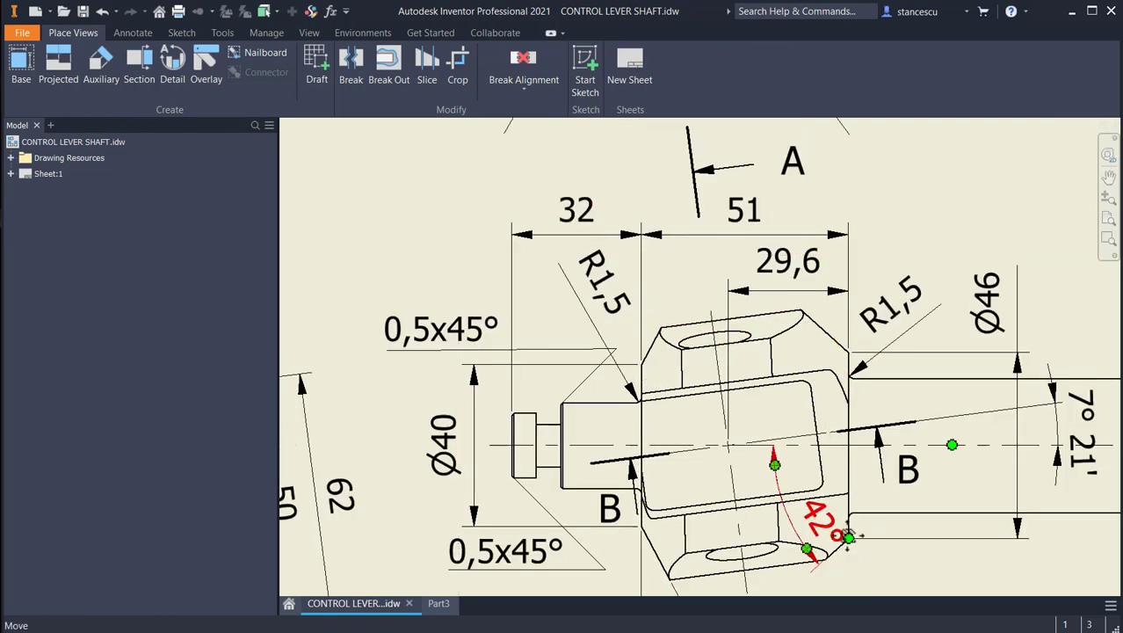
middle_click_drag(851, 539, 823, 439)
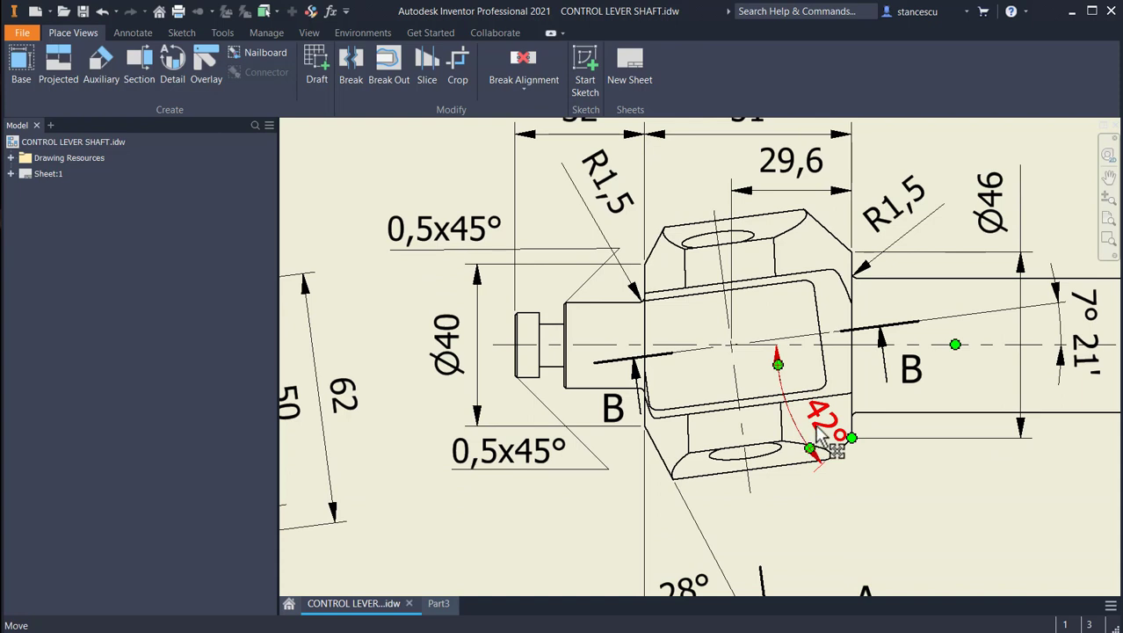
middle_click_drag(695, 499, 732, 438)
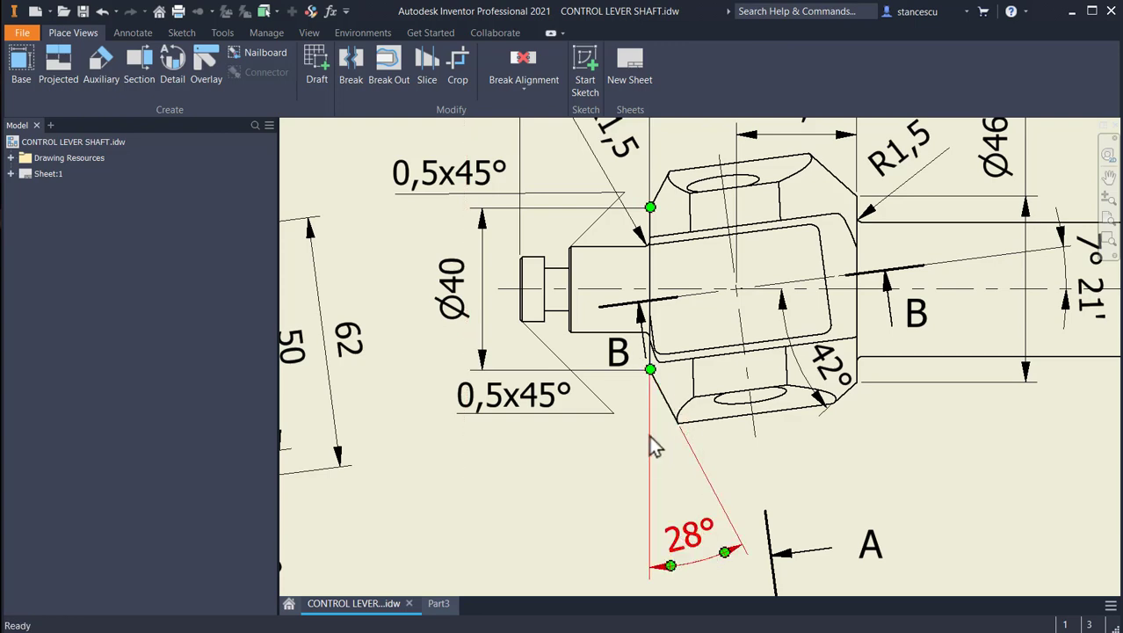
scroll(721, 462, "down", 5)
scroll(580, 307, "up", 5)
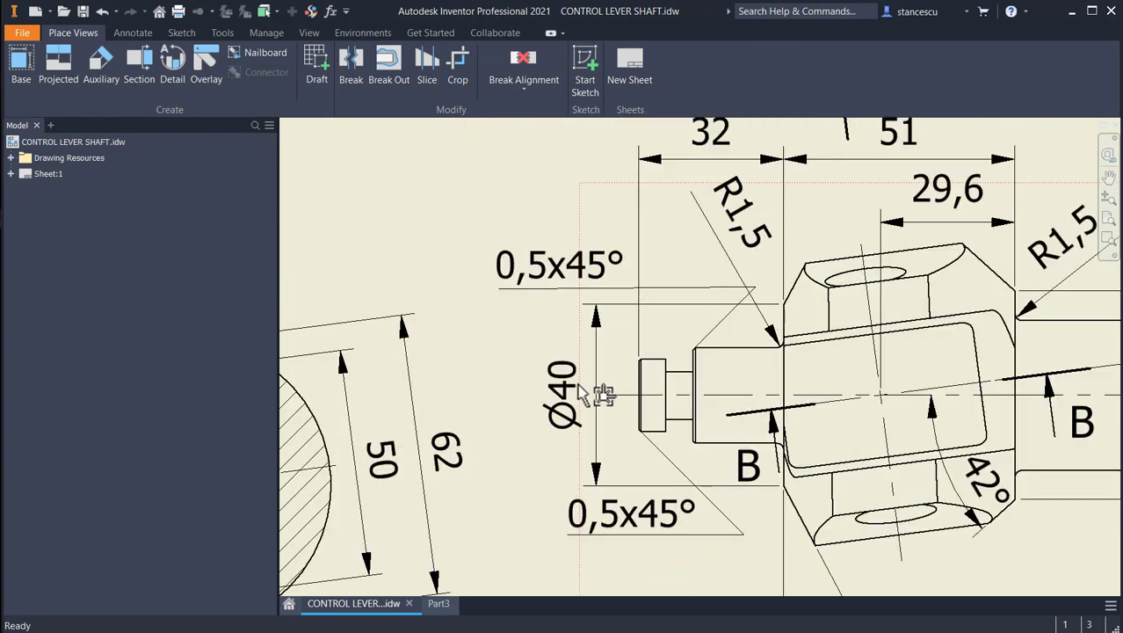
middle_click_drag(840, 398, 575, 395)
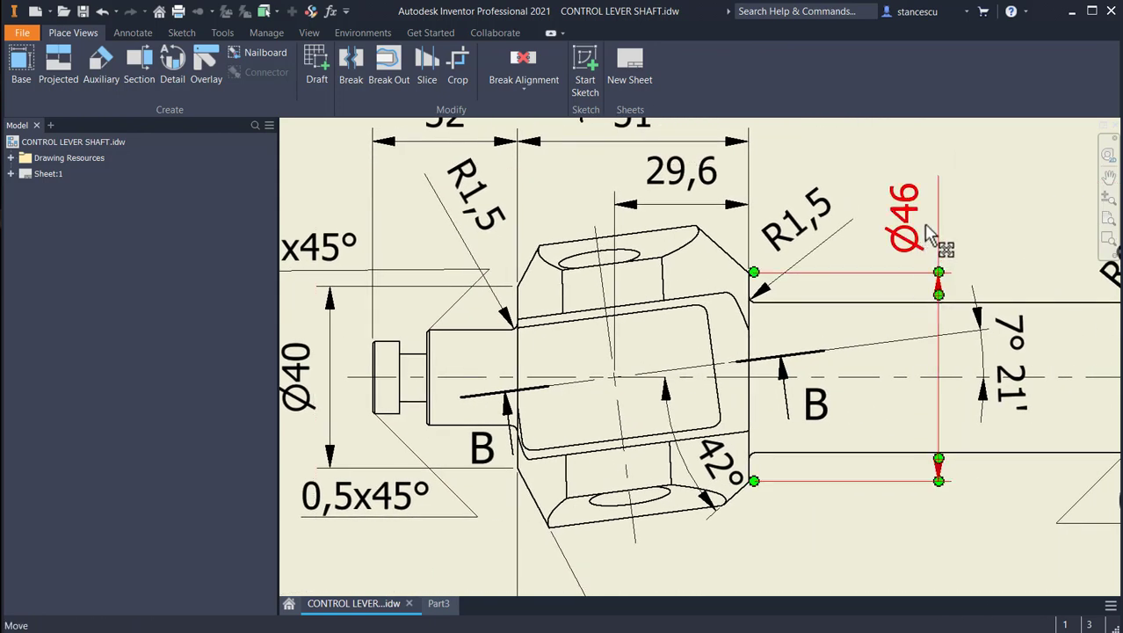
scroll(865, 351, "down", 3)
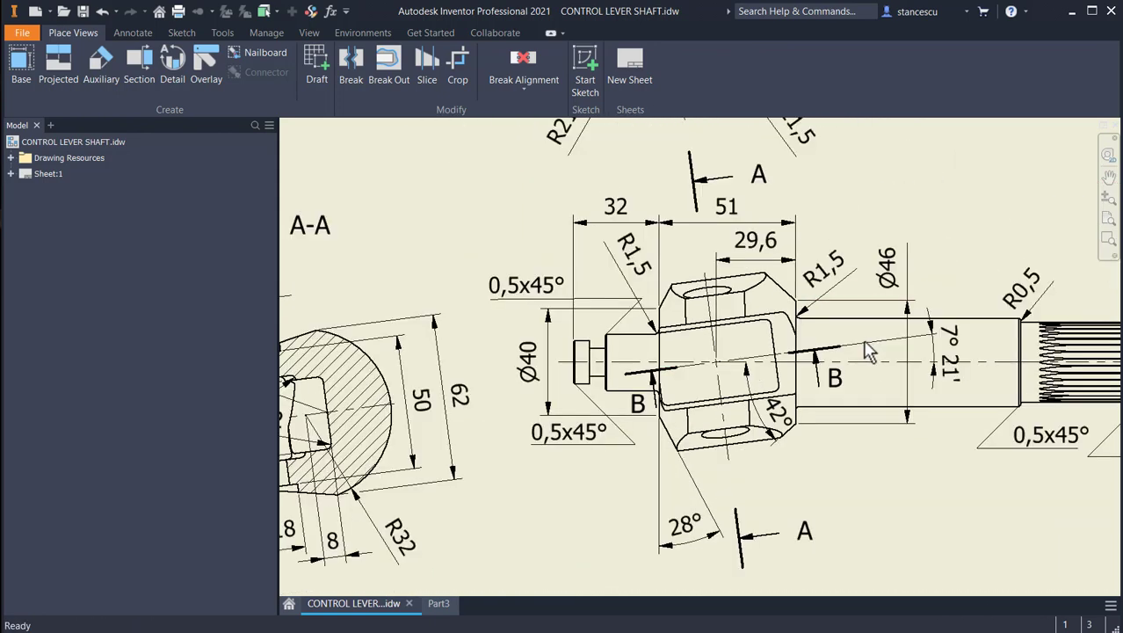
scroll(845, 321, "down", 2)
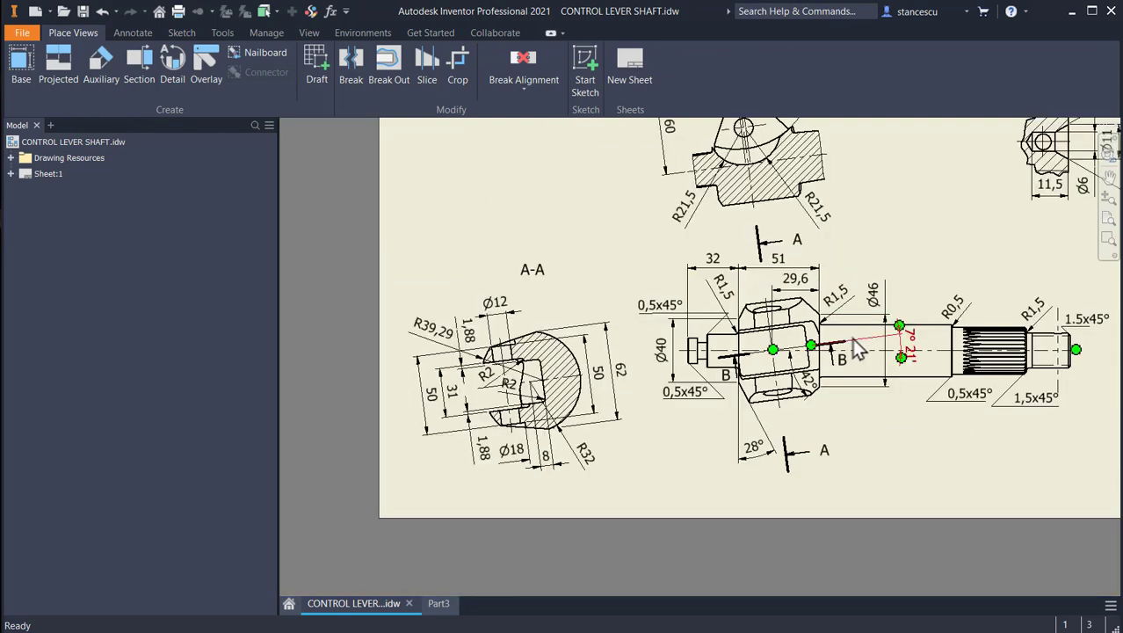
Compare the fork head's outline in the upper shaft view, section B-B, the lower shaft view and section A-A.
middle_click_drag(887, 247, 842, 431)
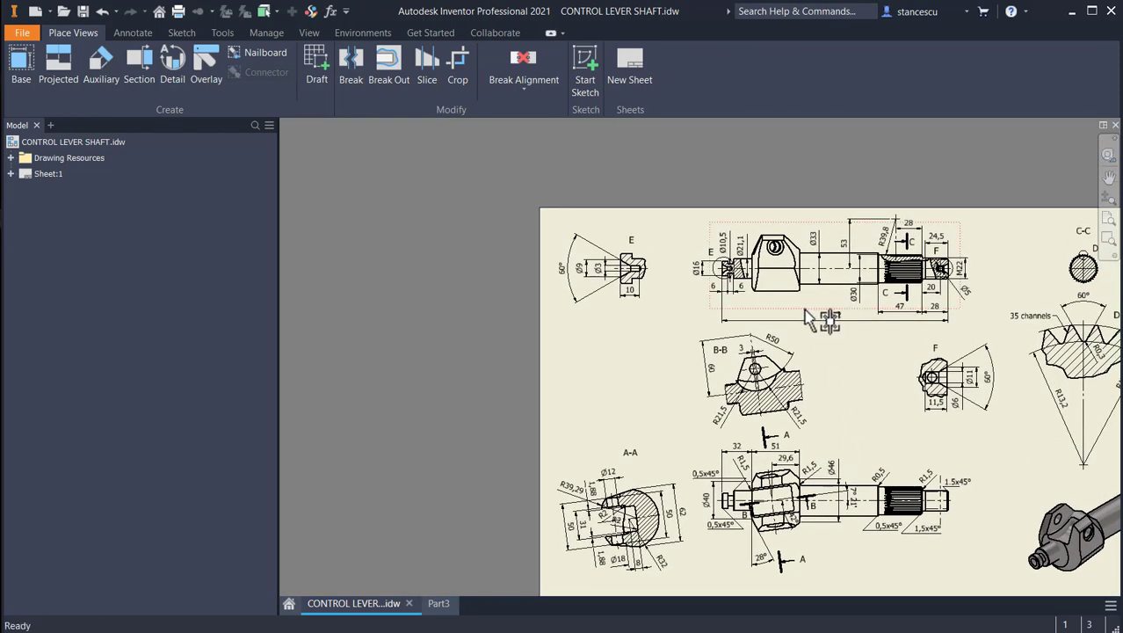
scroll(806, 309, "up", 2)
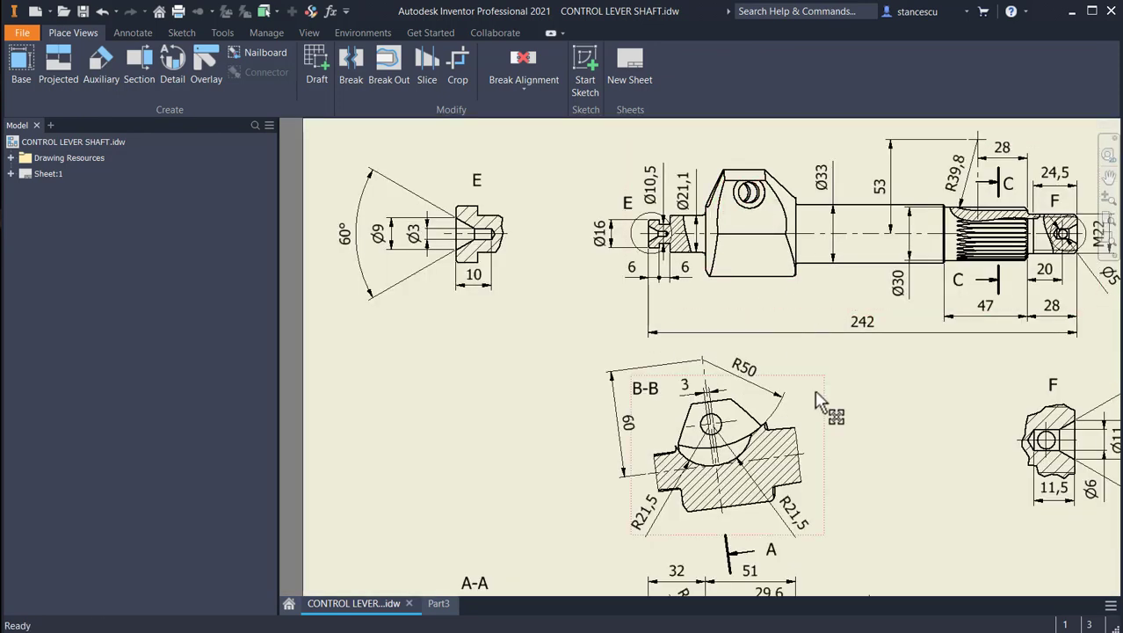
scroll(820, 394, "down", 3)
scroll(877, 447, "up", 1)
middle_click_drag(877, 446, 901, 293)
scroll(804, 400, "up", 3)
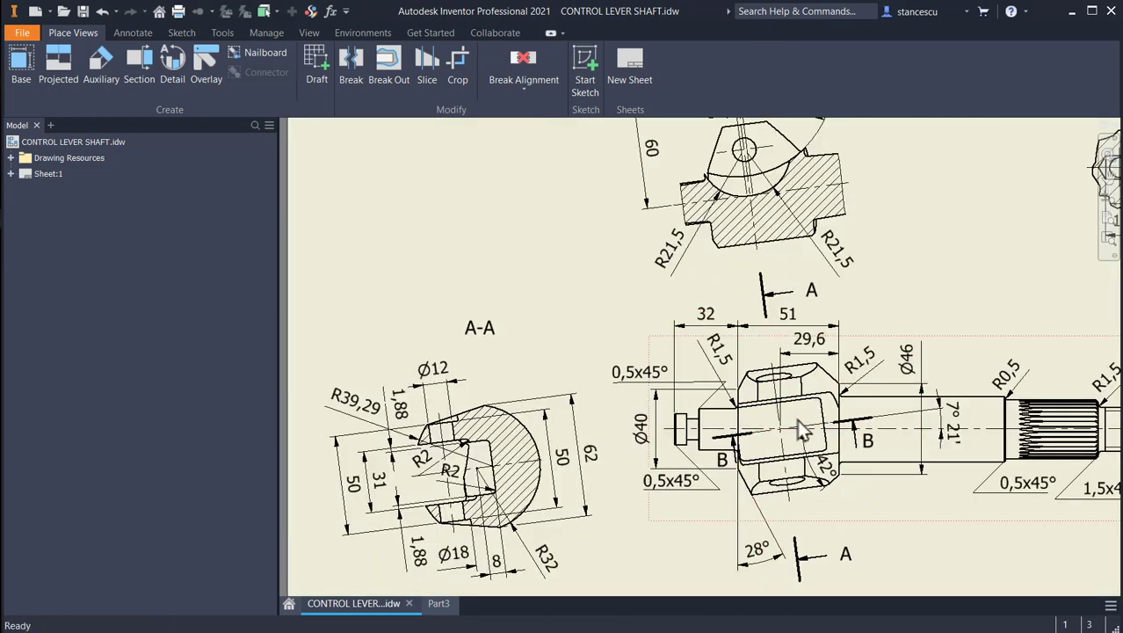
scroll(743, 444, "up", 3)
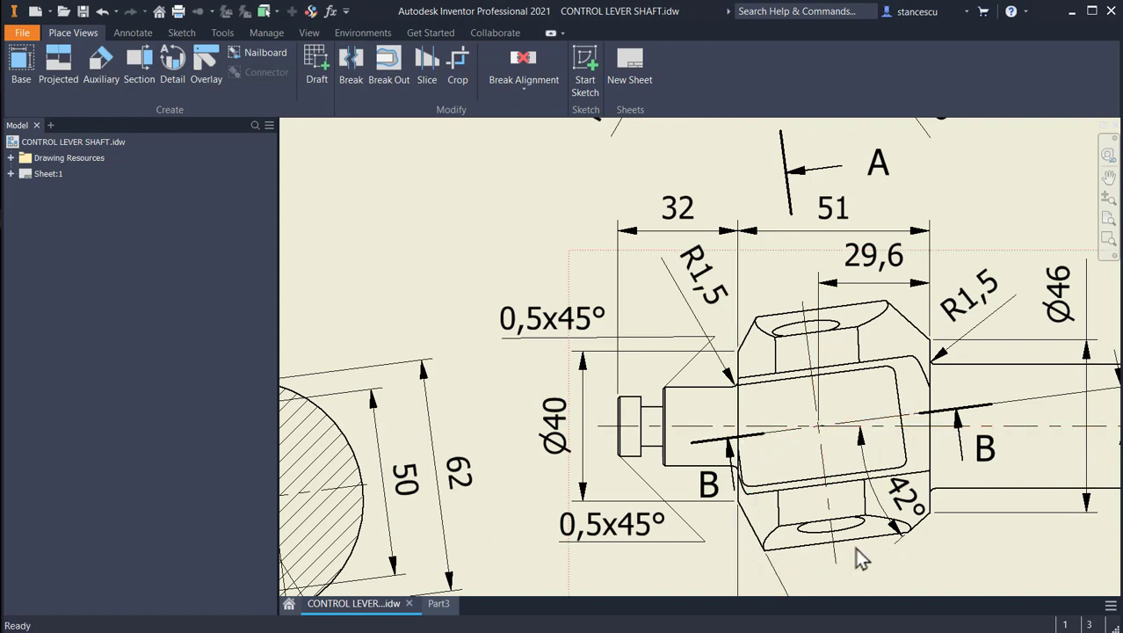
middle_click_drag(835, 570, 837, 489)
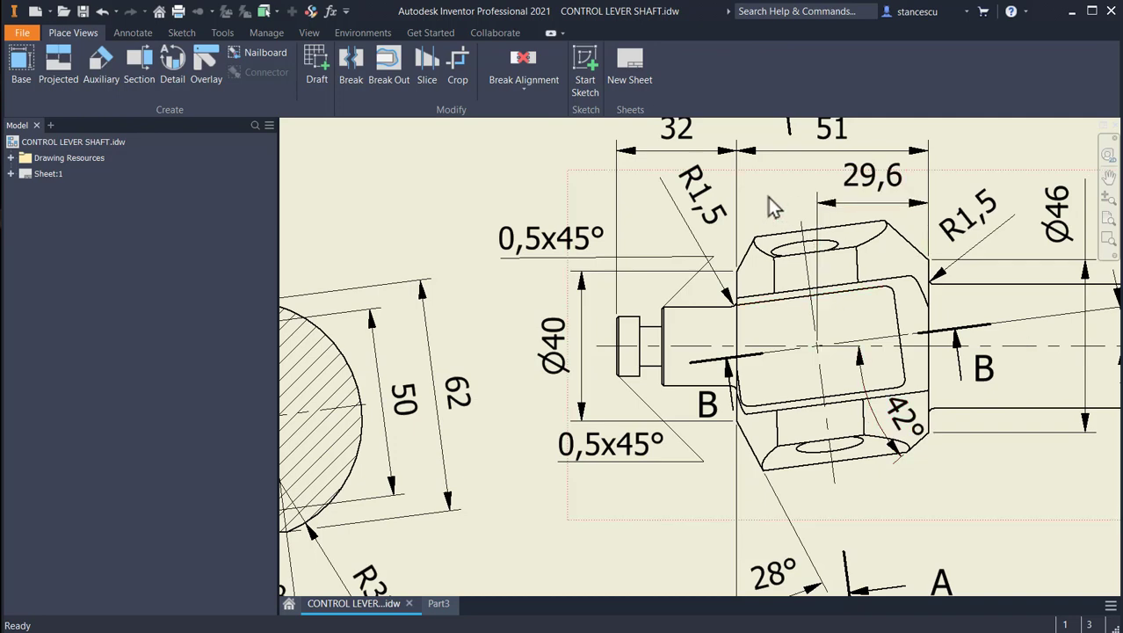
middle_click_drag(469, 352, 684, 313)
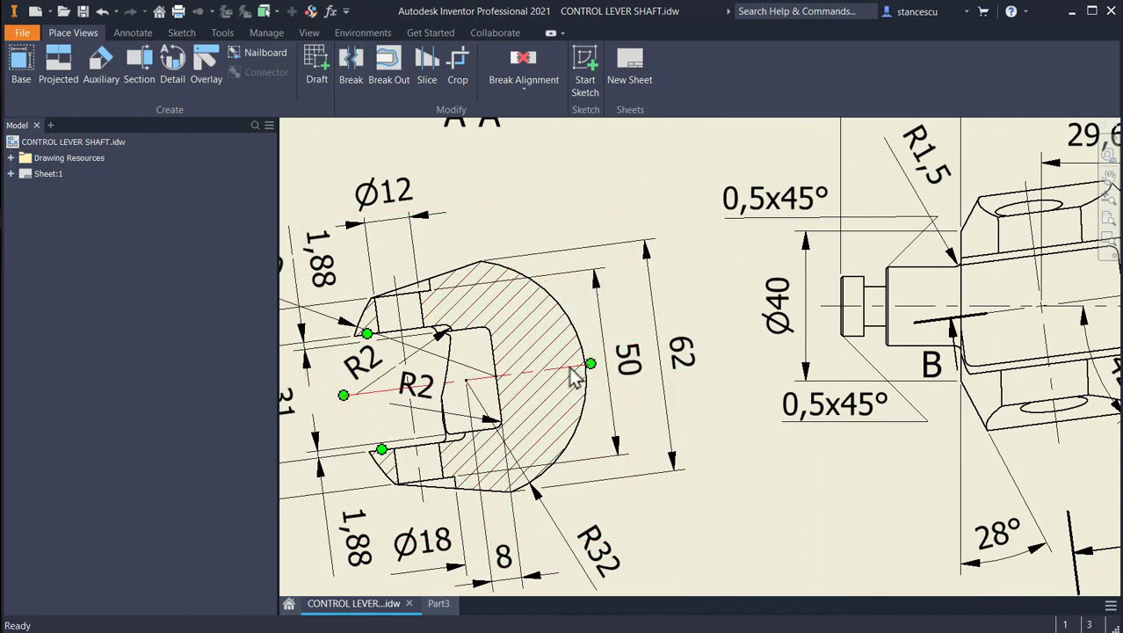
Switch to Part3, start a 2D sketch on the XY Plane and slice the graphics at the sketch plane.
left_click(444, 605)
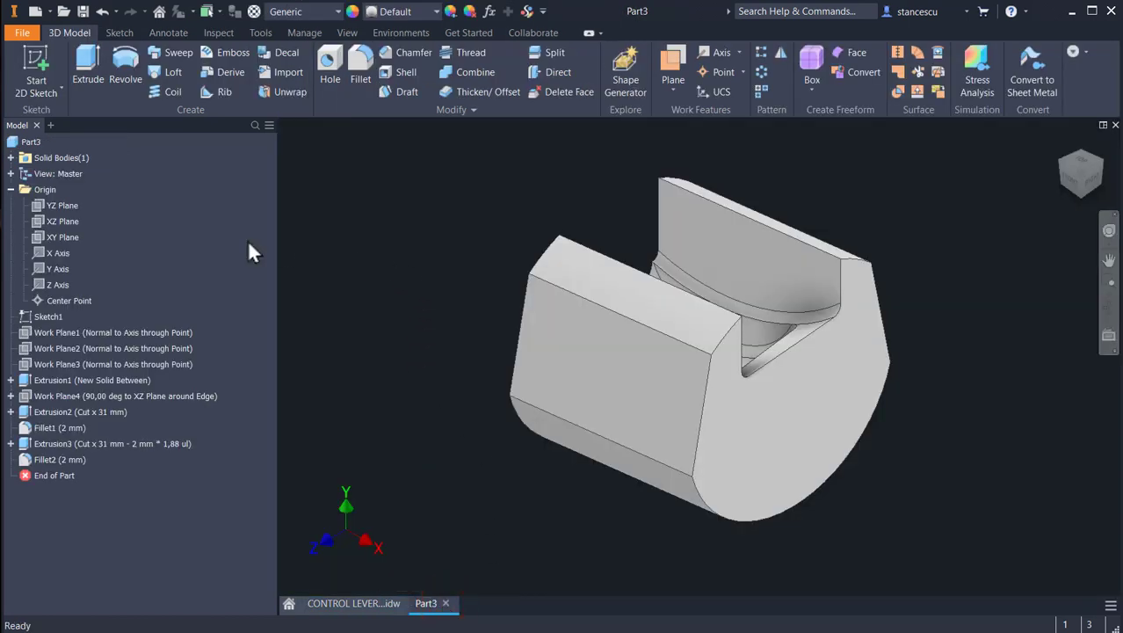
left_click(39, 238)
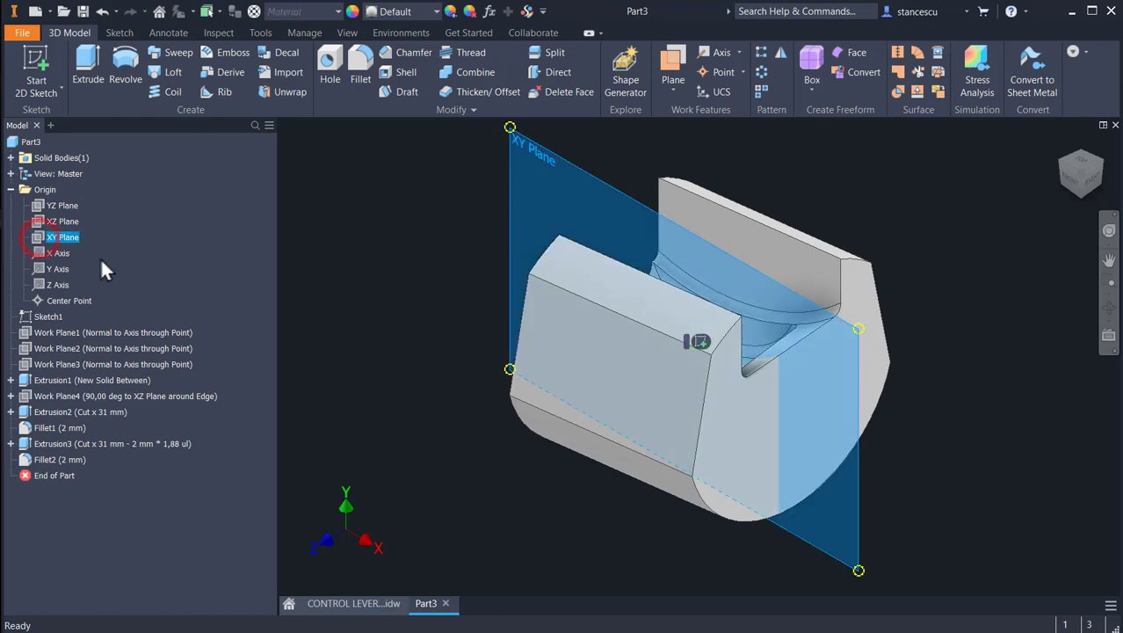
left_click(698, 342)
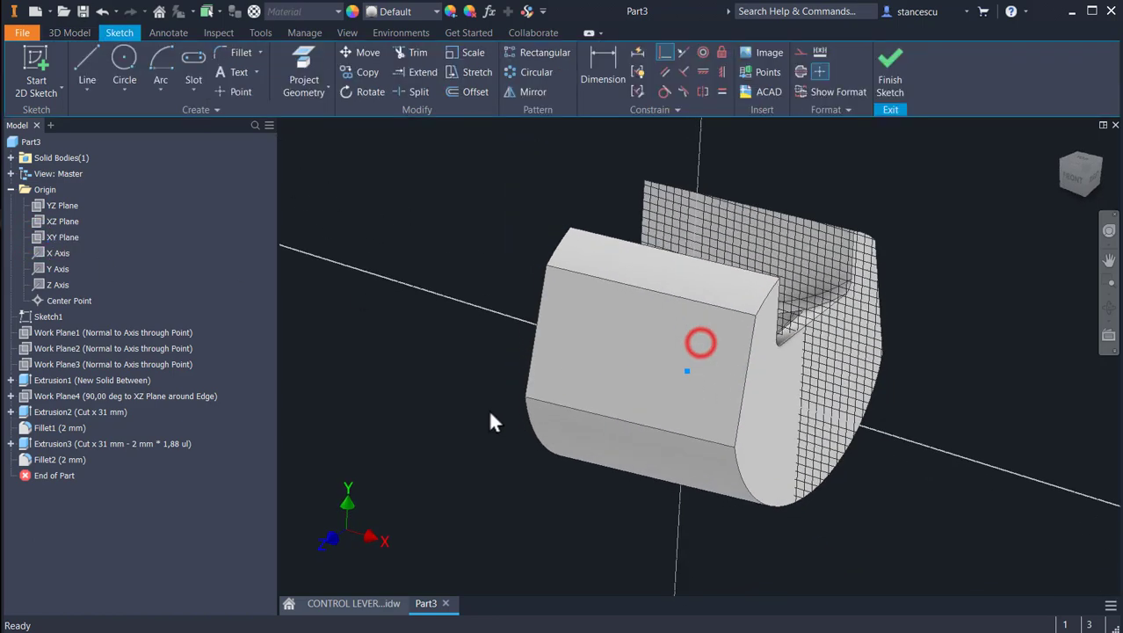
key("F7")
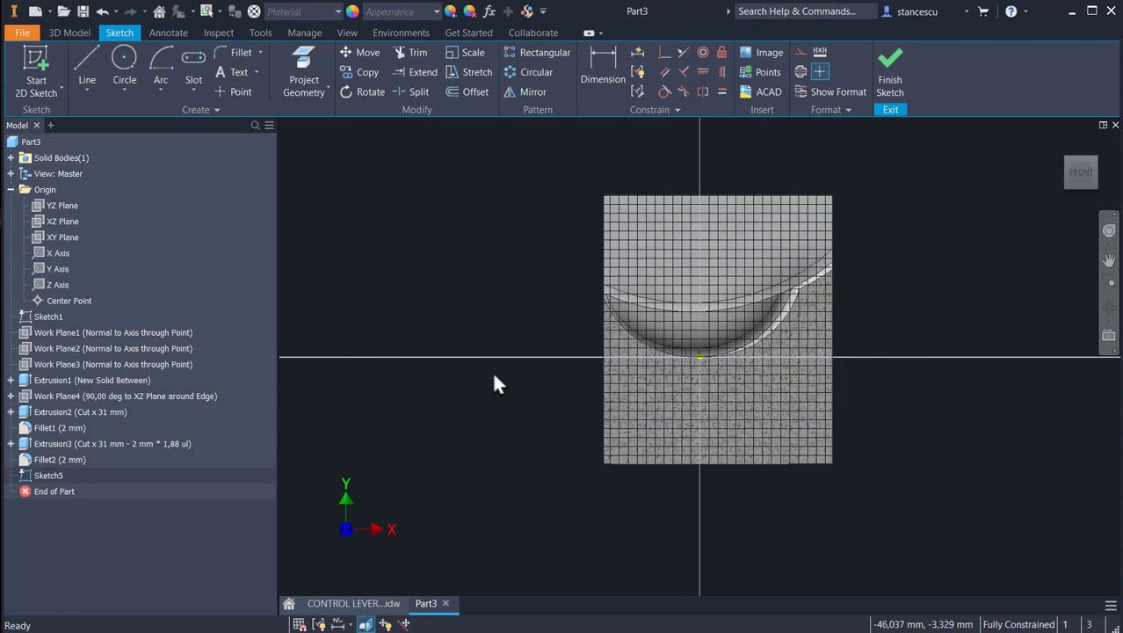
middle_click_drag(495, 279, 497, 331)
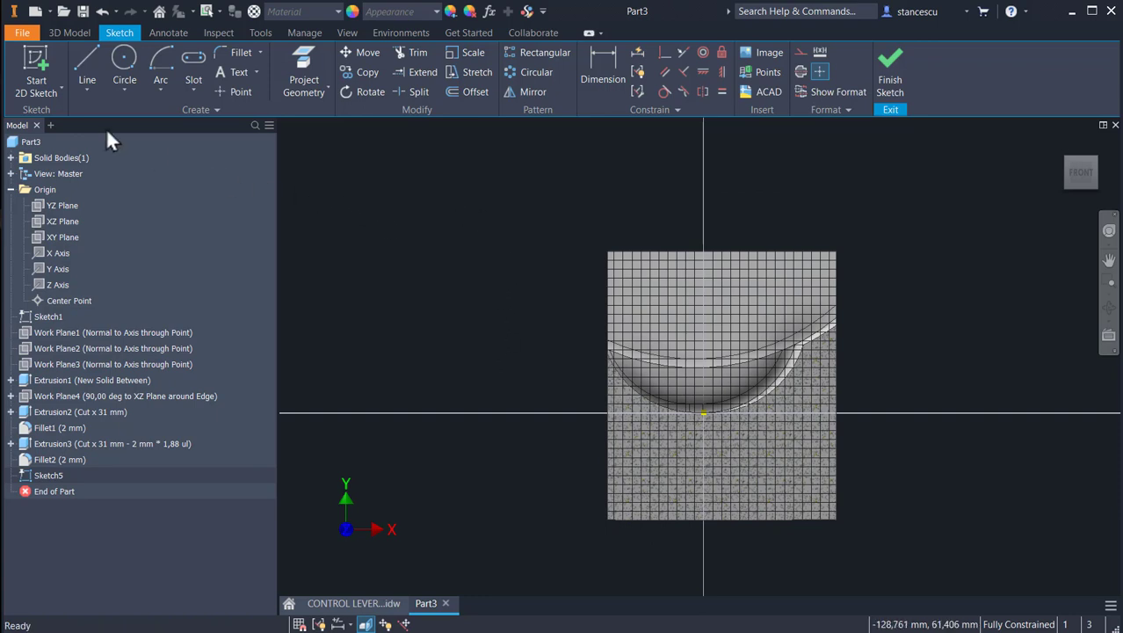
Sketch a closed five-line profile above the horizontal axis, with vertical ends on the head's side edges and two sloping lines meeting at a peak.
left_click(85, 60)
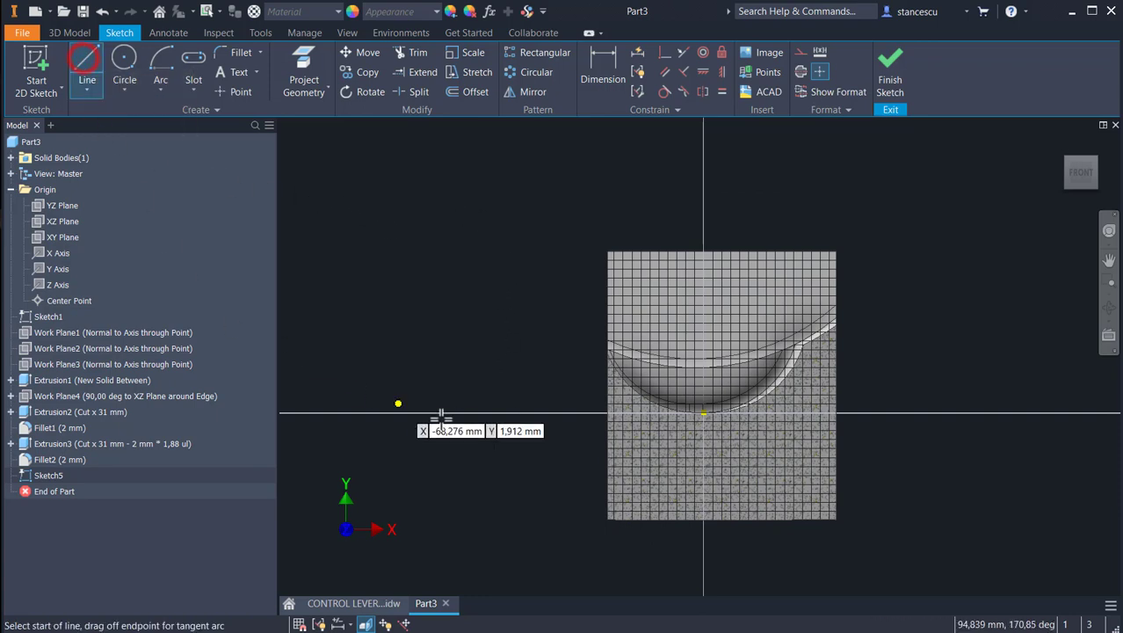
left_click(607, 412)
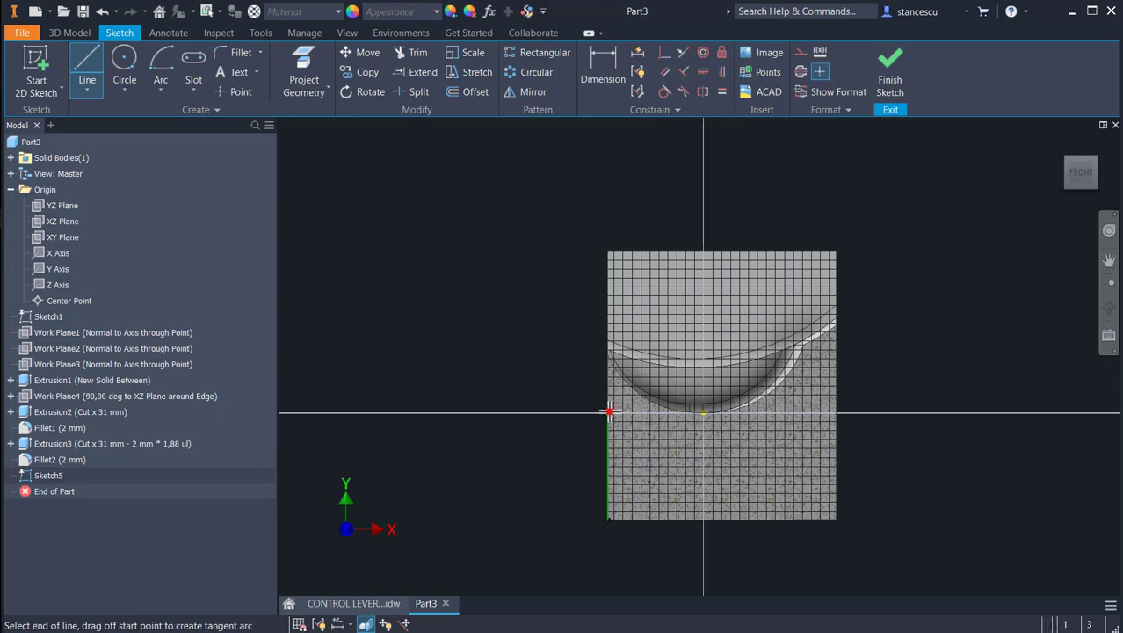
left_click(836, 412)
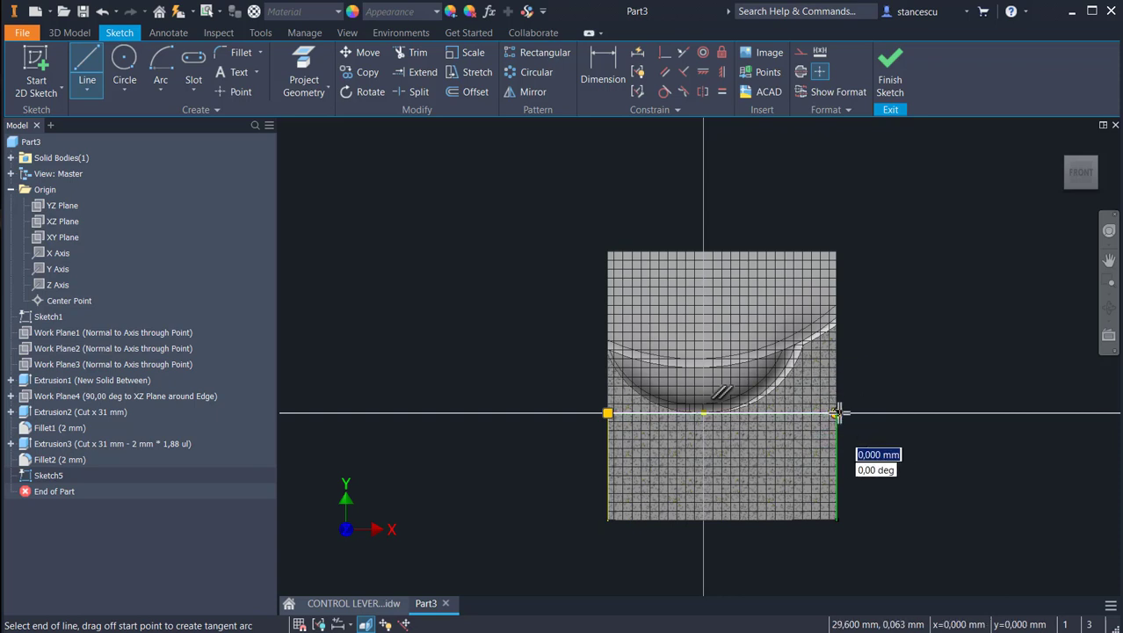
double_click(837, 335)
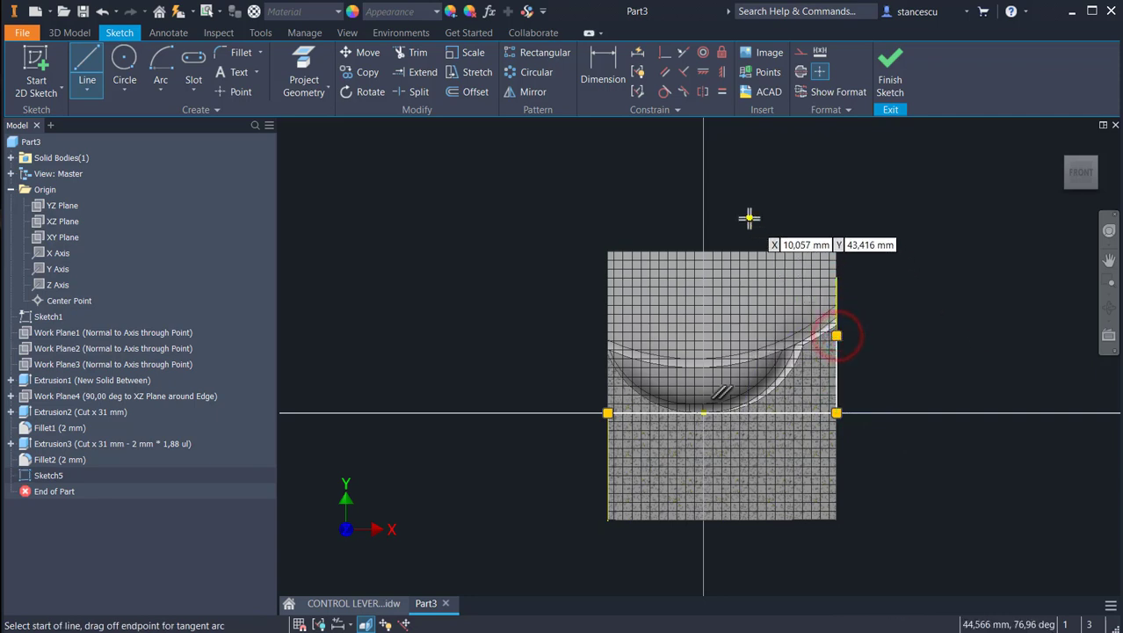
left_click(838, 335)
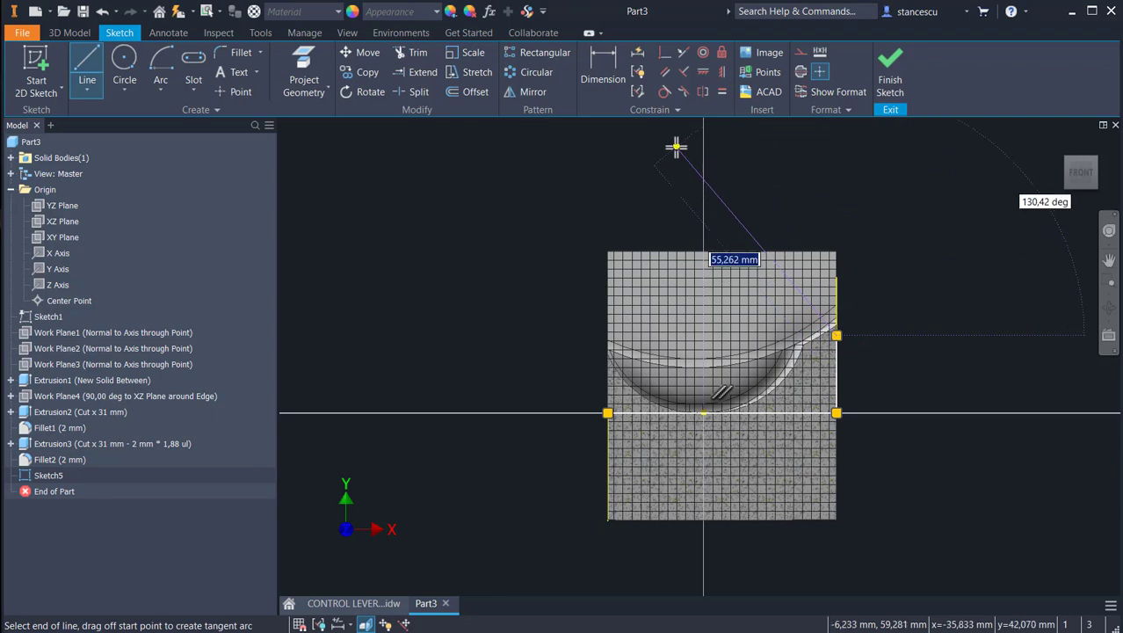
left_click(718, 159)
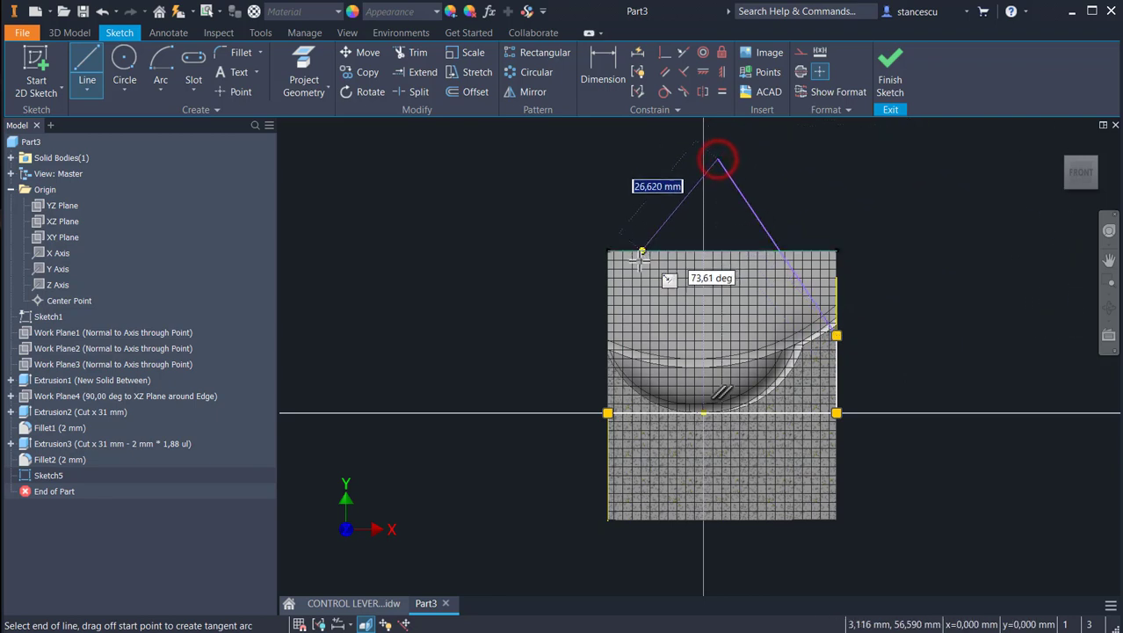
double_click(608, 303)
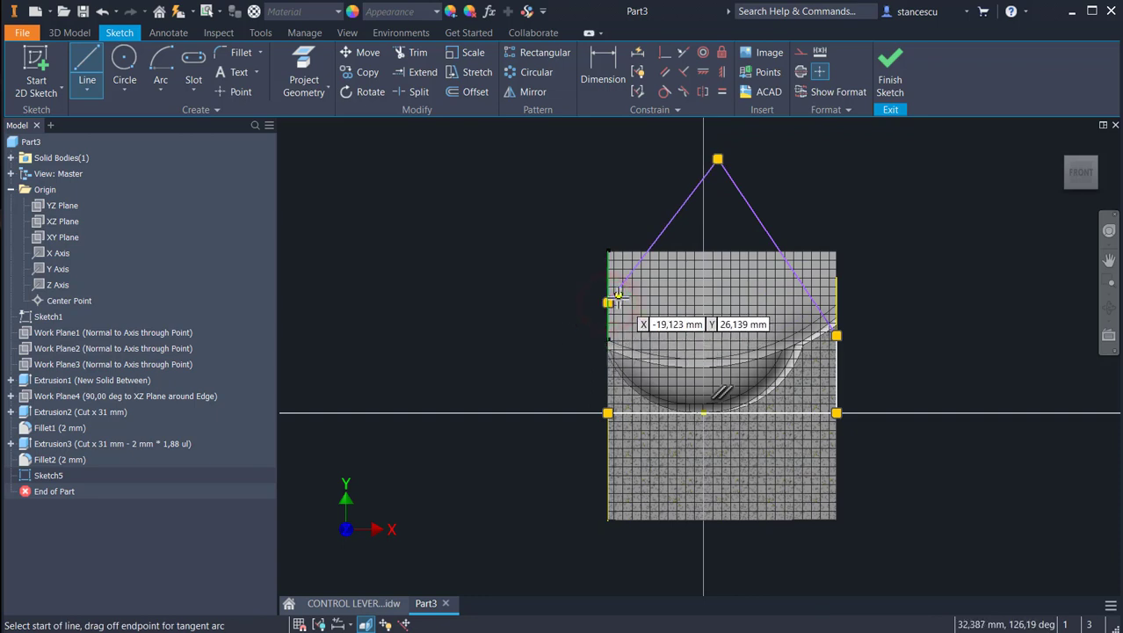
left_click(609, 302)
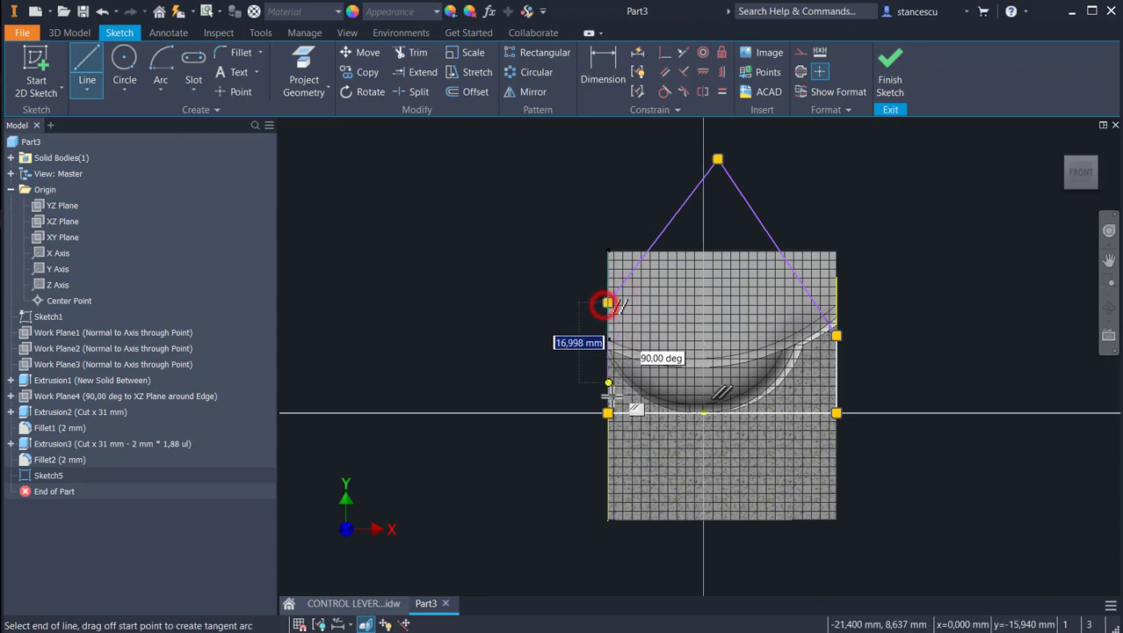
left_click(608, 412)
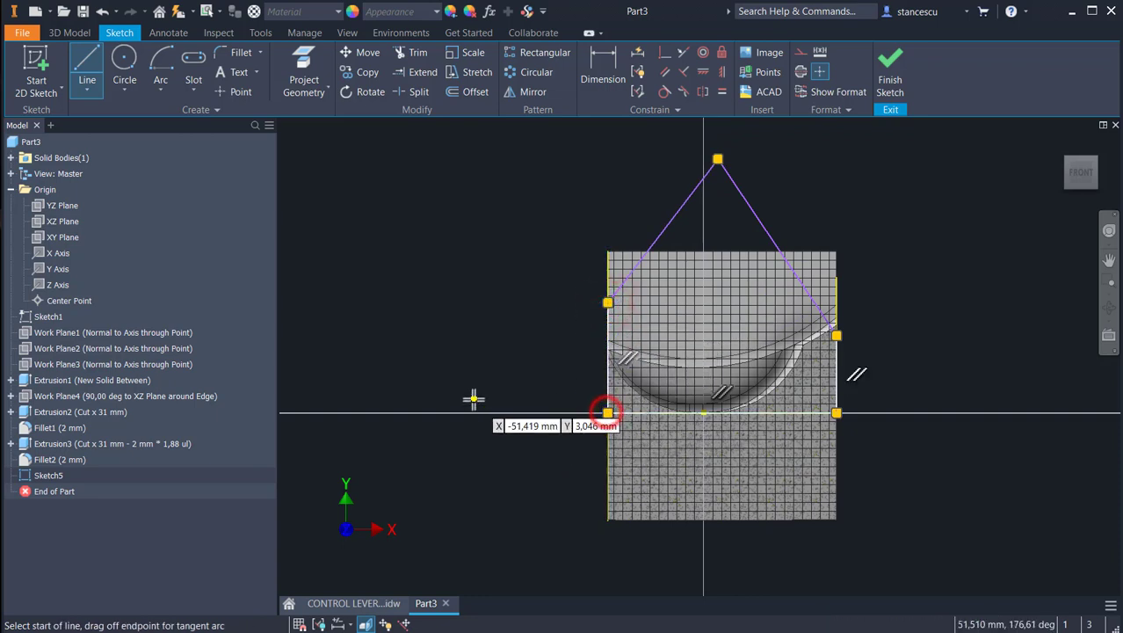
key("Escape")
Convert the profile's horizontal base line into a centerline.
mouse_move(781, 410)
left_mouse_down()
mouse_move(782, 443)
mouse_move(787, 412)
left_mouse_up()
left_click(788, 410)
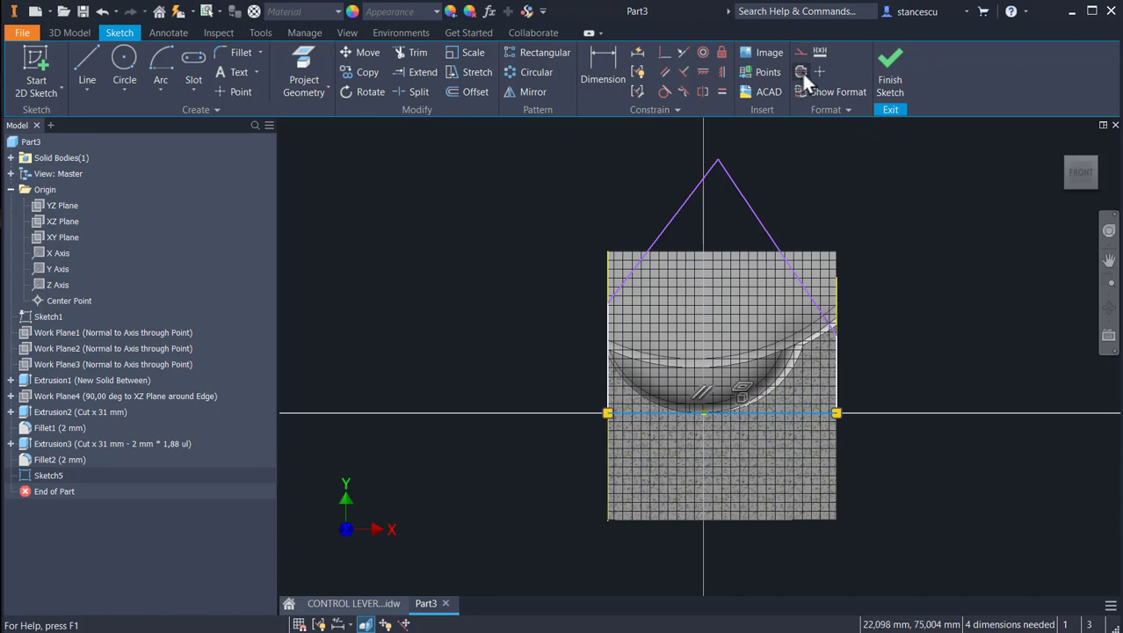
left_click(902, 205)
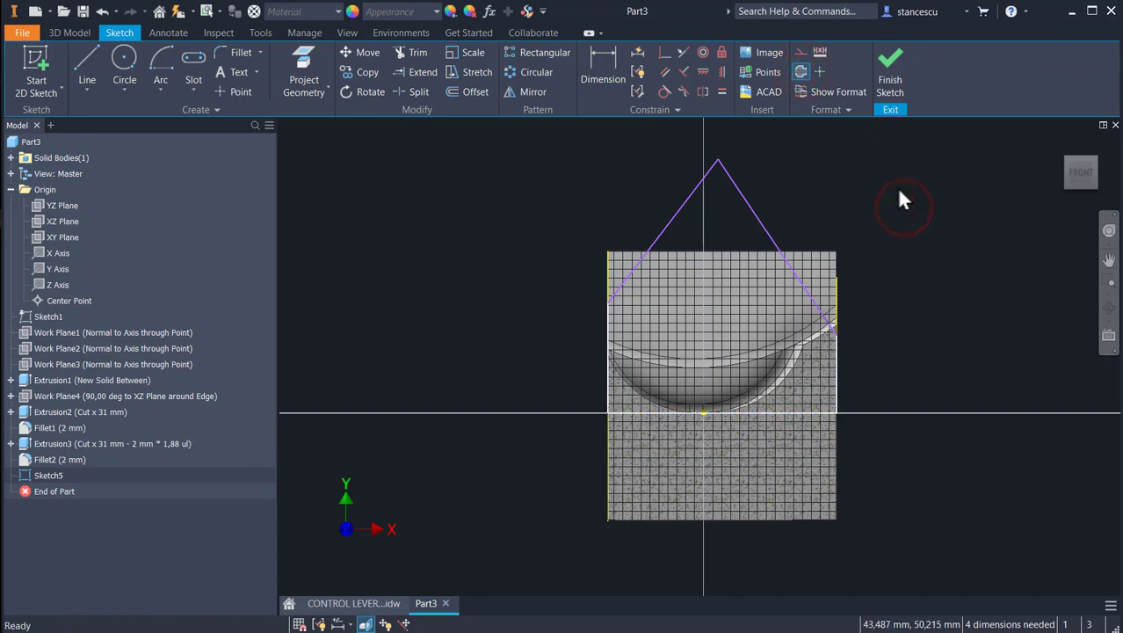
Dimension the angle between the left sloping line and the head's left vertical edge as 28°.
left_click(594, 69)
left_click(650, 245)
left_click(604, 270)
left_click(638, 189)
type("28")
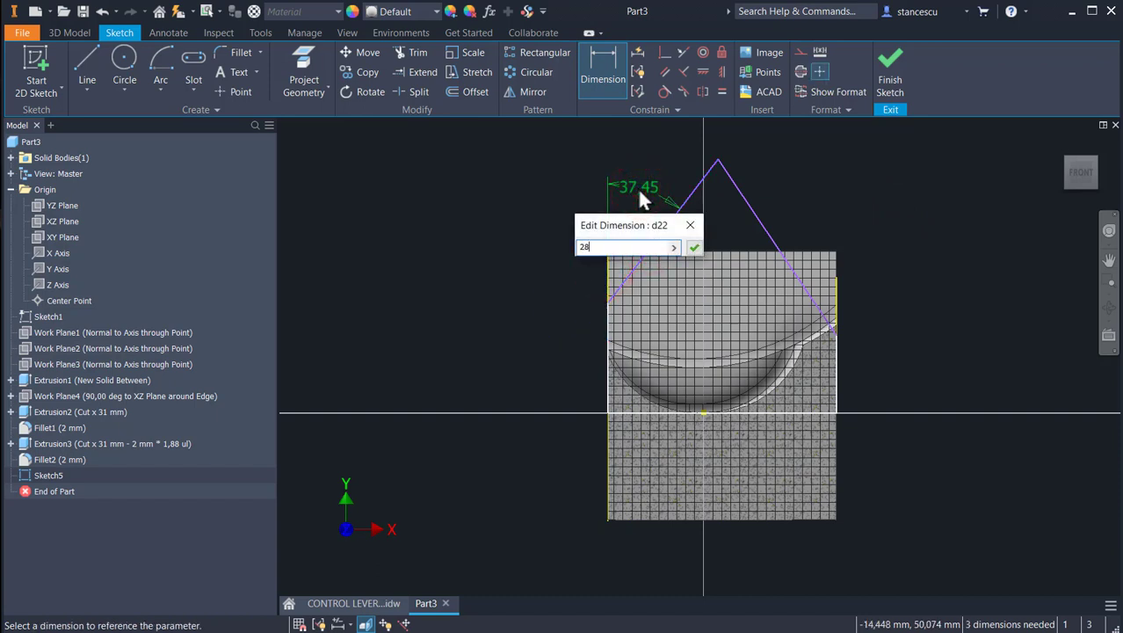
key("Return")
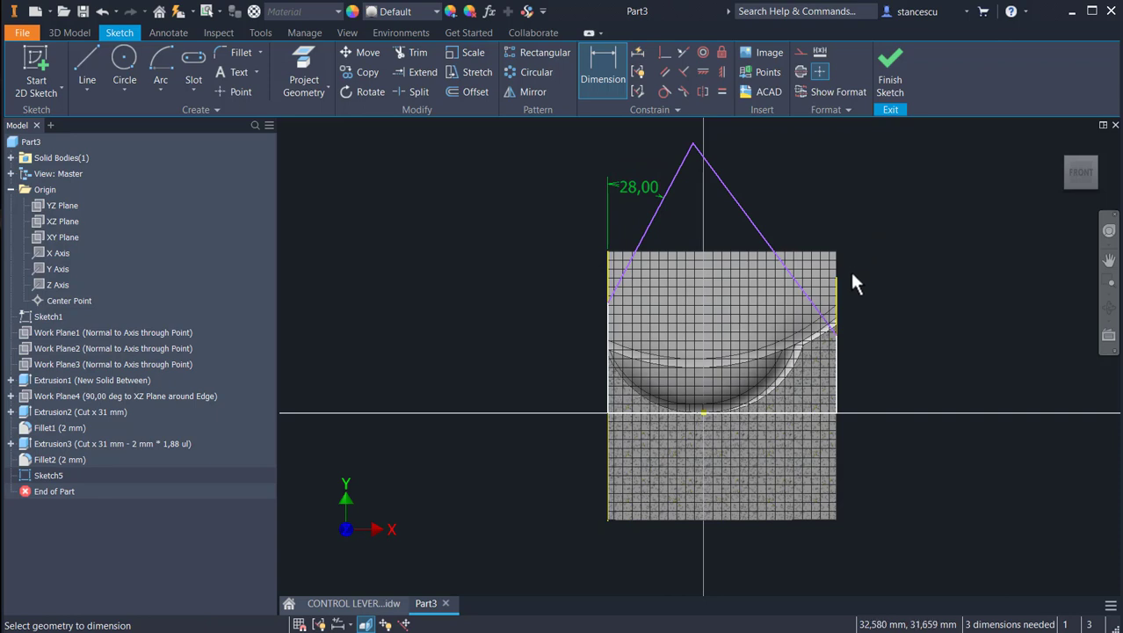
Dimension the angle between the right sloping line and the centerline as 42°.
left_click(764, 411)
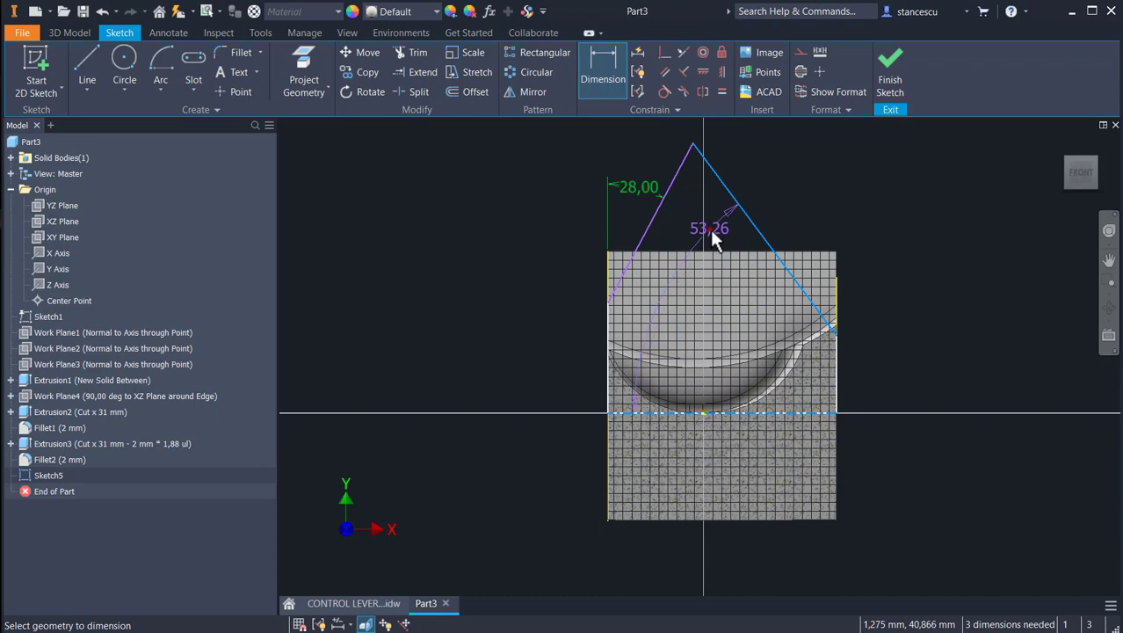
left_click(709, 227)
type("42")
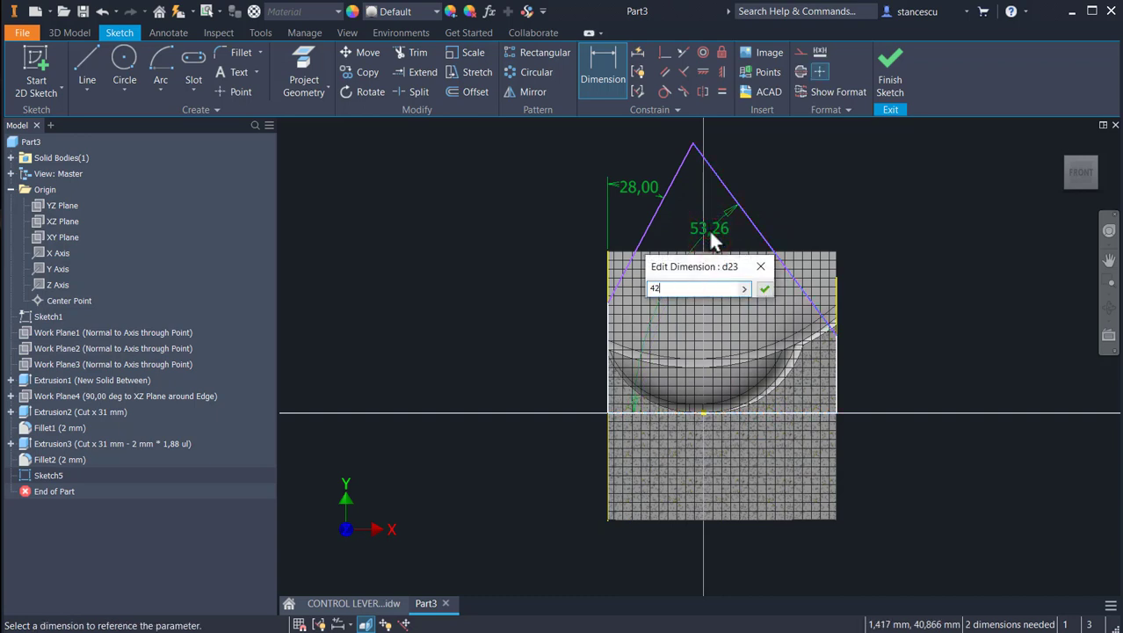
key("Return")
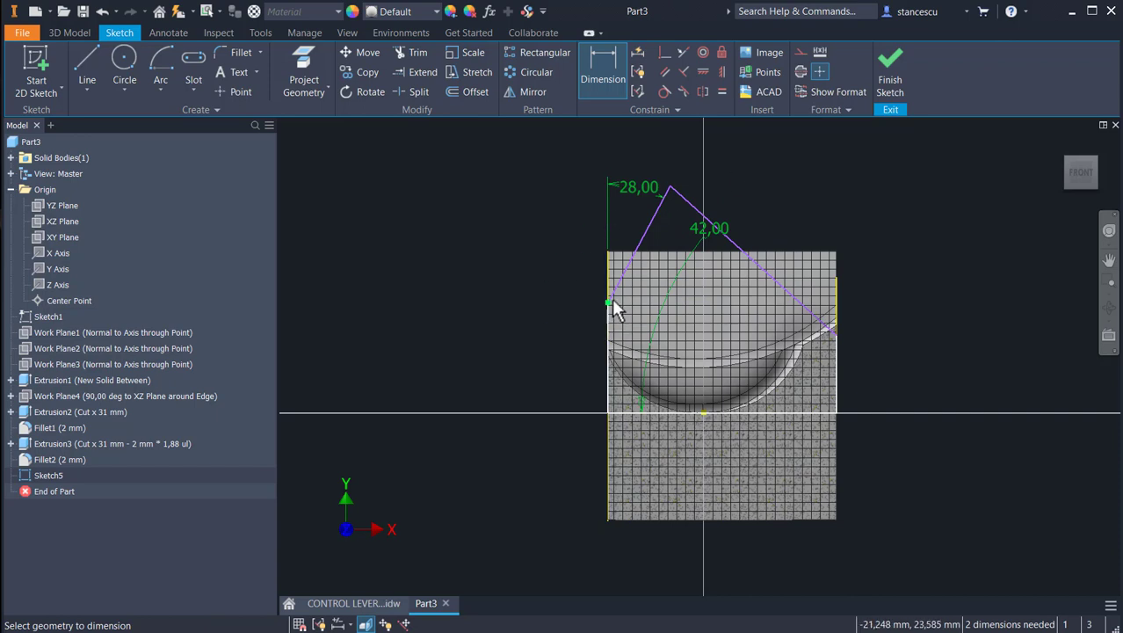
Dimension the left sloping line's lower endpoint about the centerline with a diameter of 40 mm.
left_click(664, 414)
left_click(543, 378)
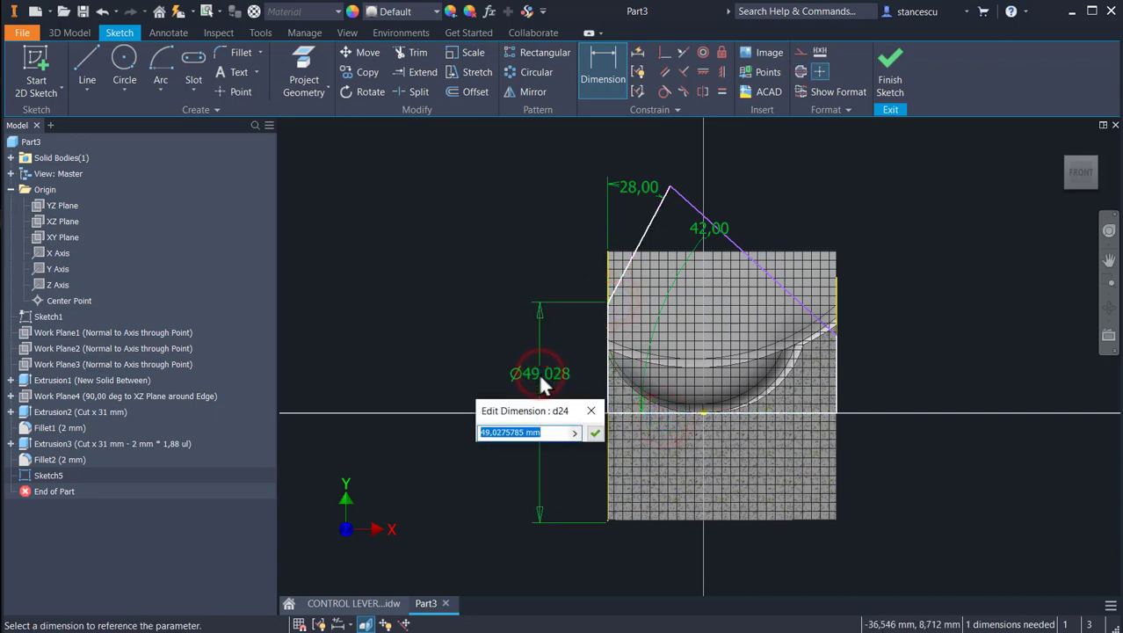
type("40")
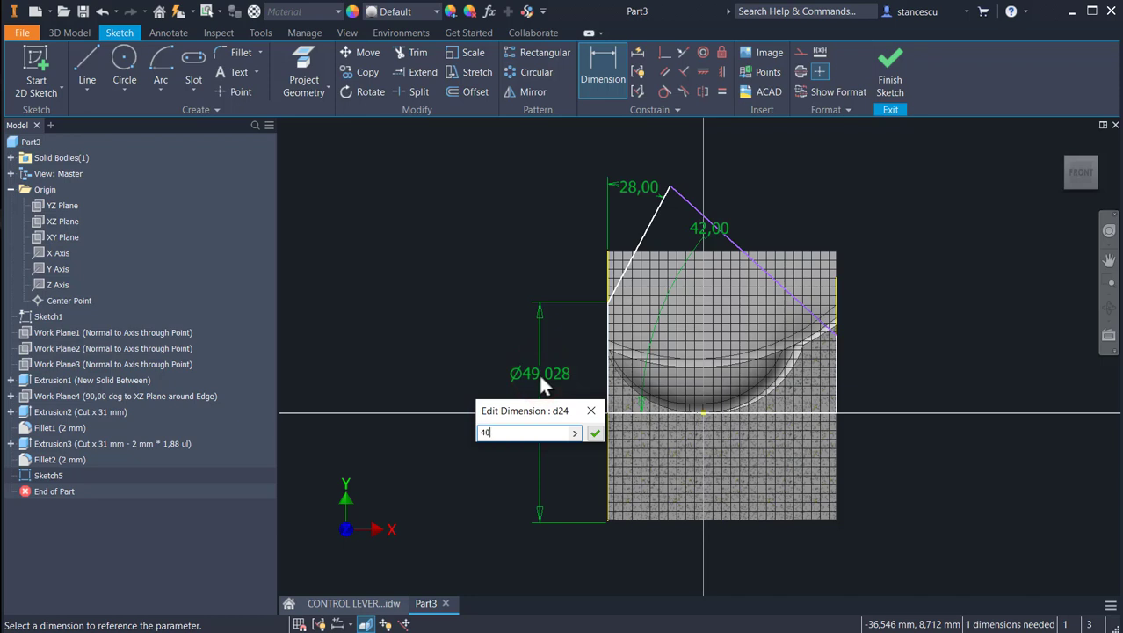
key("Return")
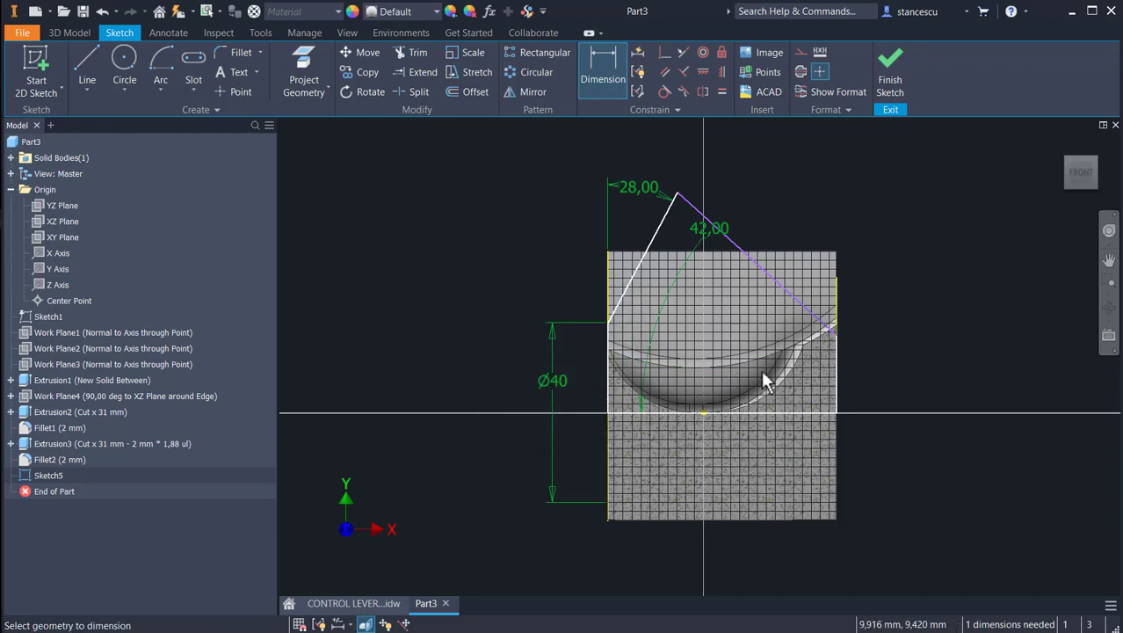
Dimension the right sloping line's lower endpoint about the centerline with a diameter of 46 mm, and finish the sketch.
left_click(831, 338)
left_click(800, 413)
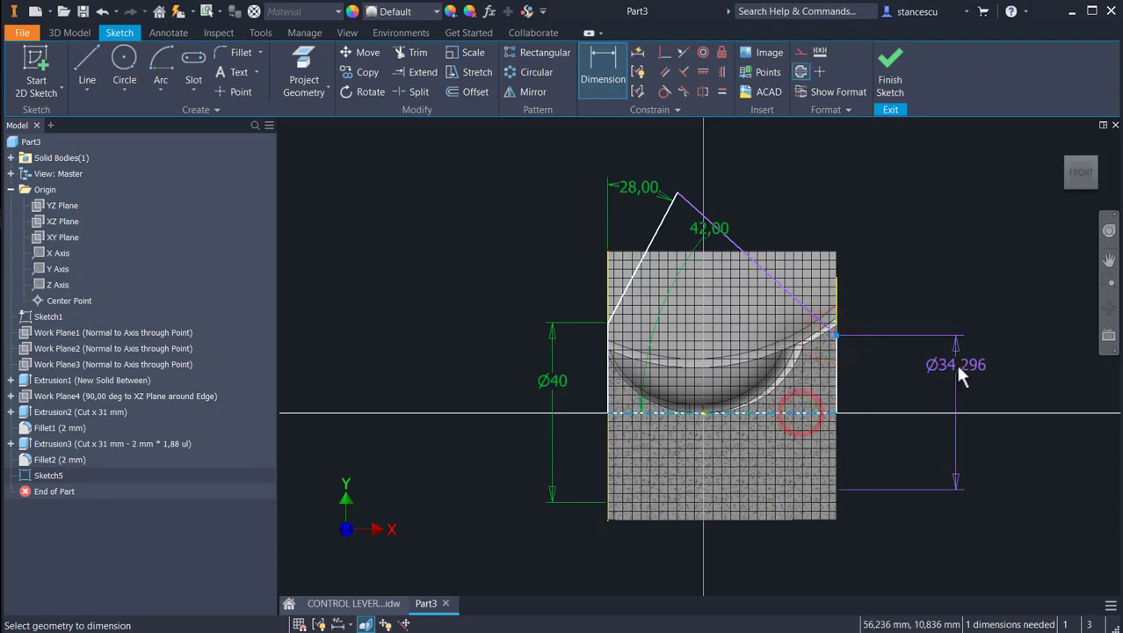
left_click(958, 368)
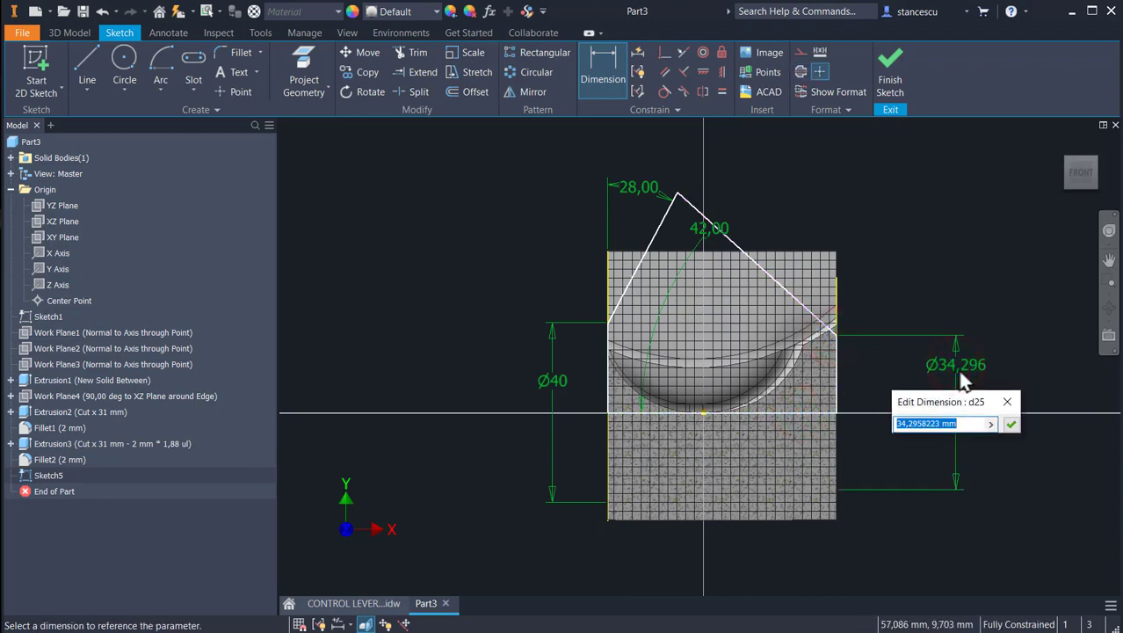
type("46")
key("Return")
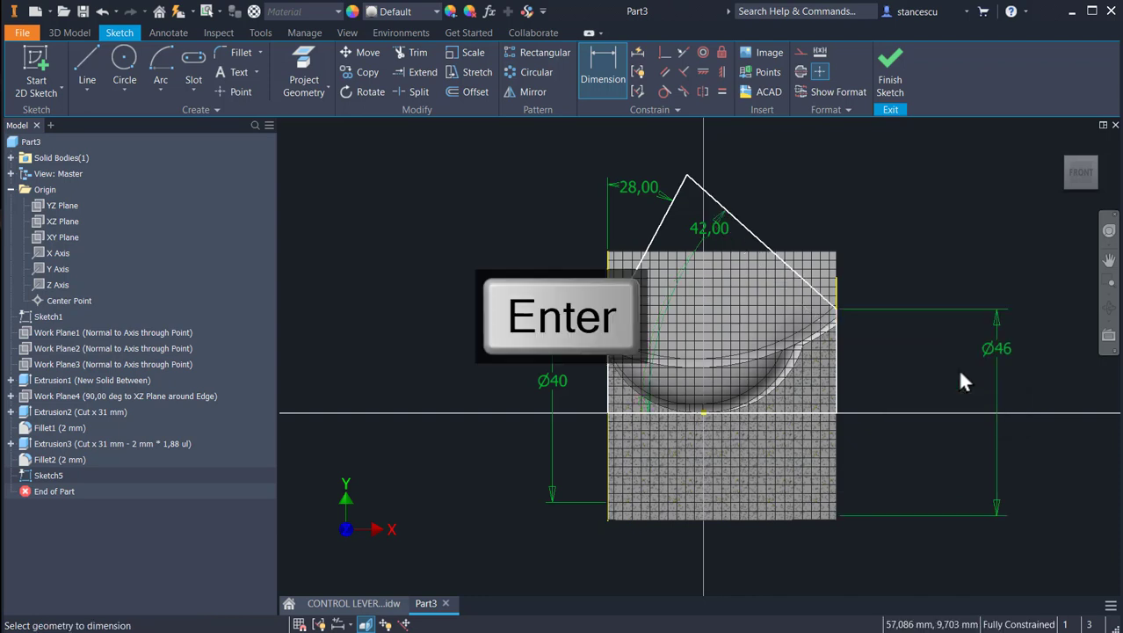
left_click(890, 82)
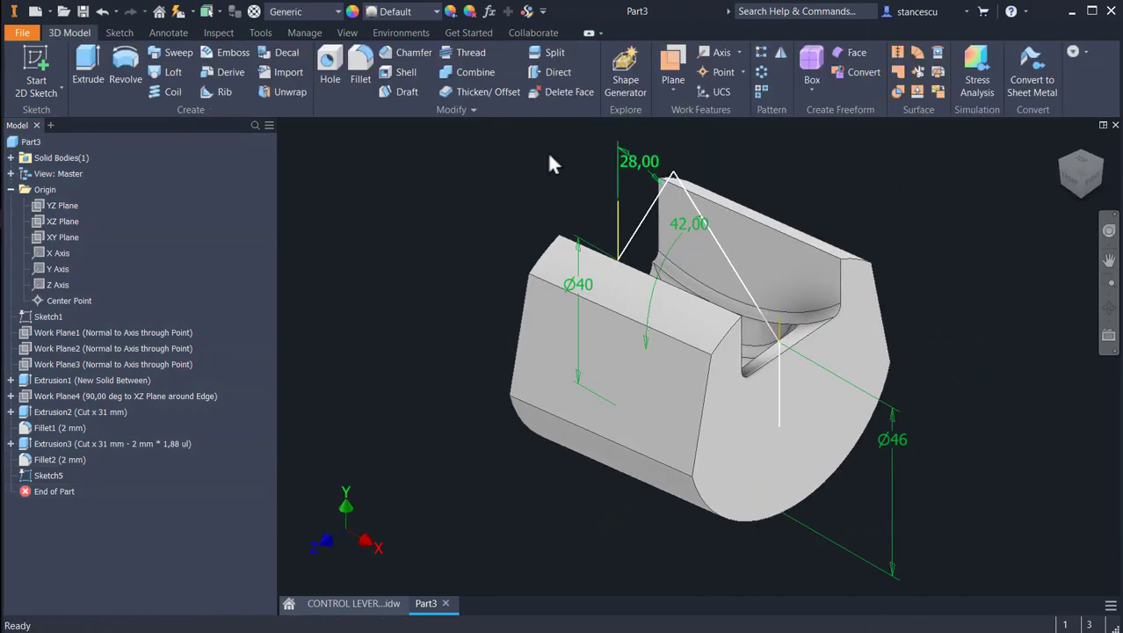
Revolve the profile 360° around the centerline with the Intersect operation to bevel both ends of the fork head.
left_click(124, 77)
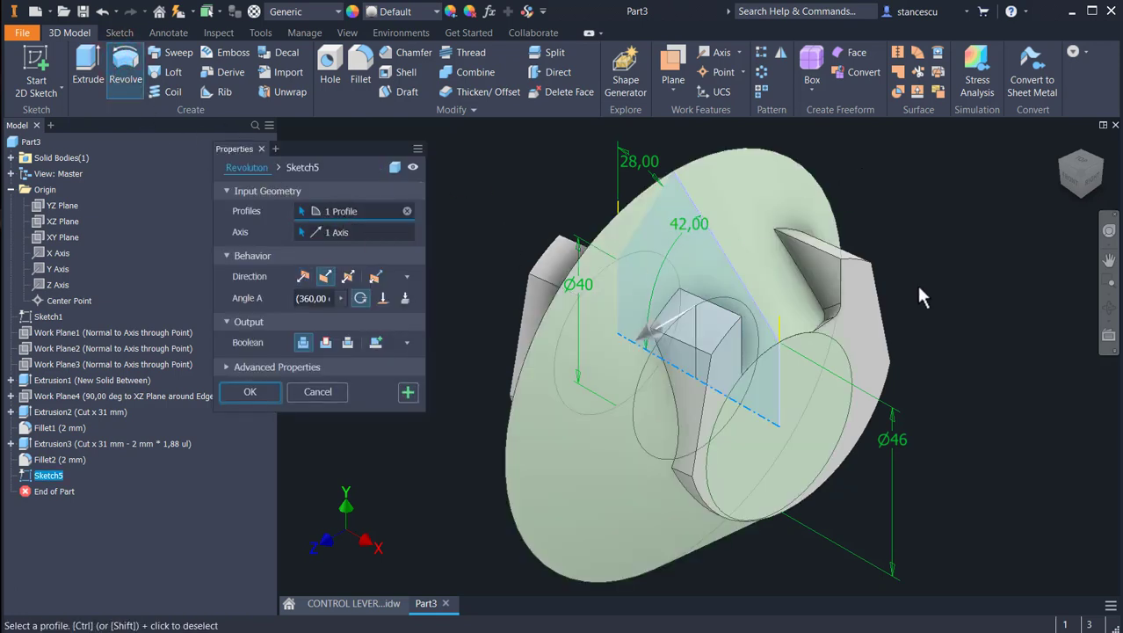
middle_click_drag(883, 352, 966, 331, "shift")
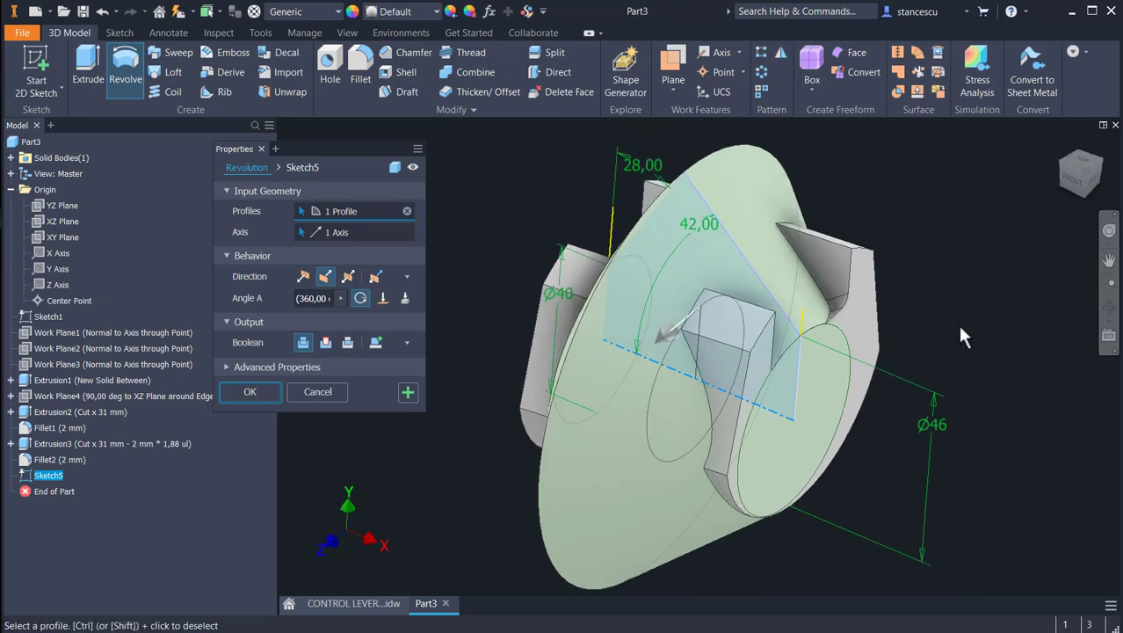
left_click(347, 343)
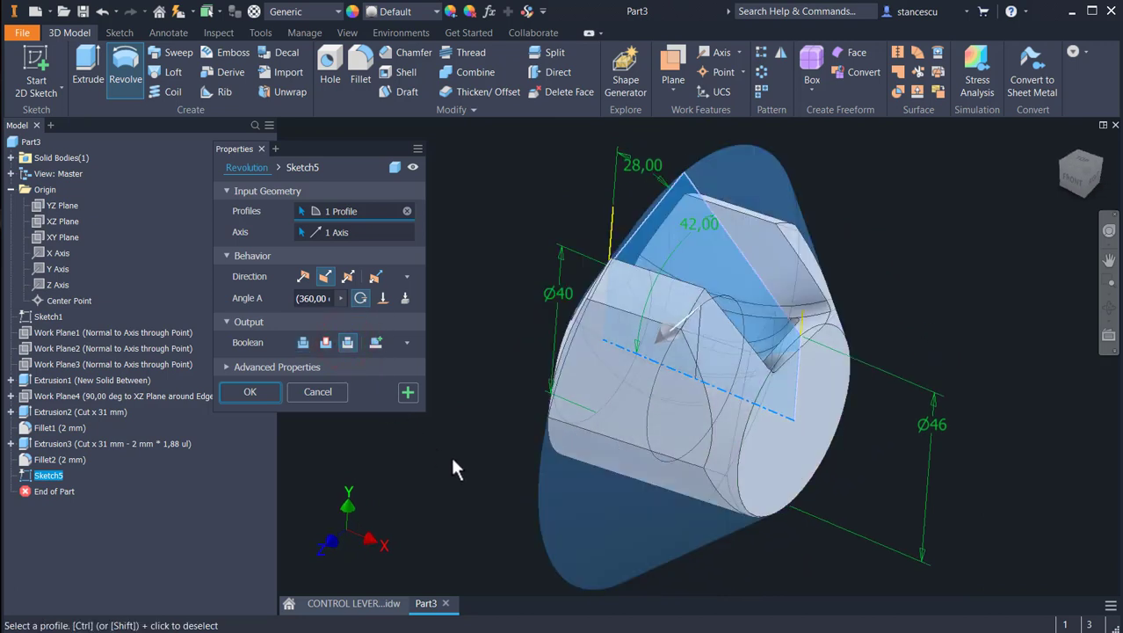
middle_click_drag(454, 476, 476, 459, "shift")
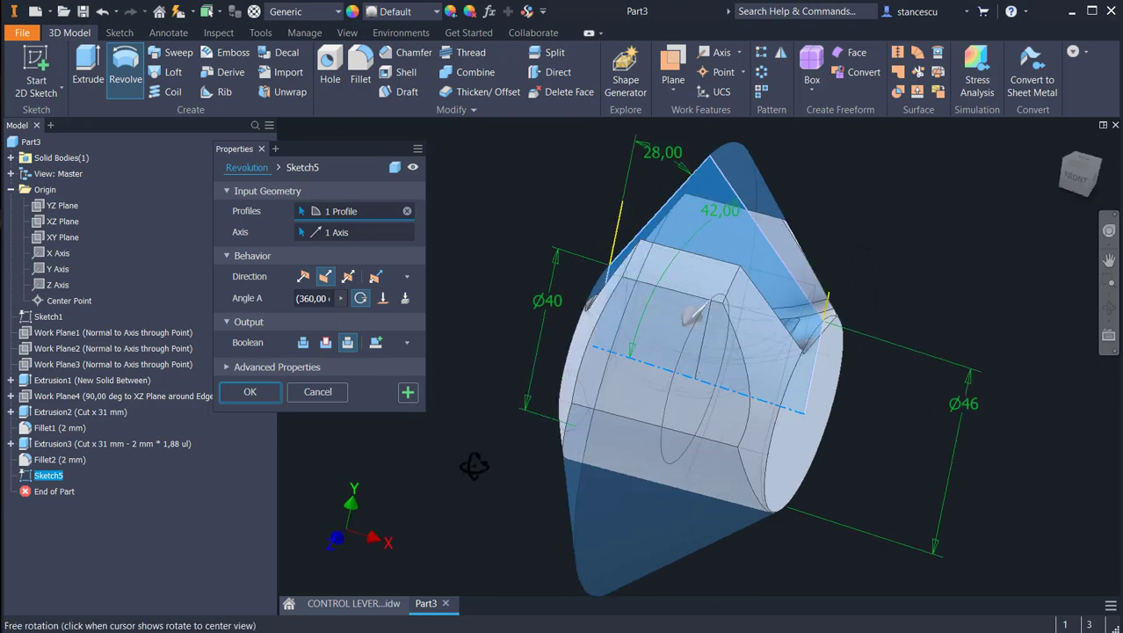
left_click(324, 343)
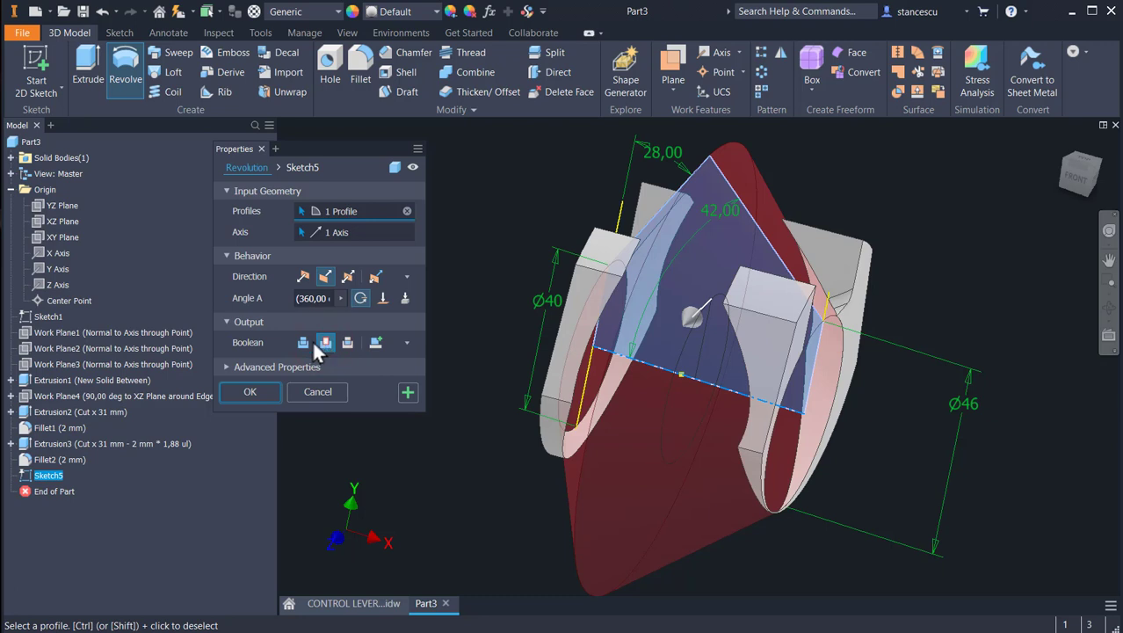
left_click(302, 343)
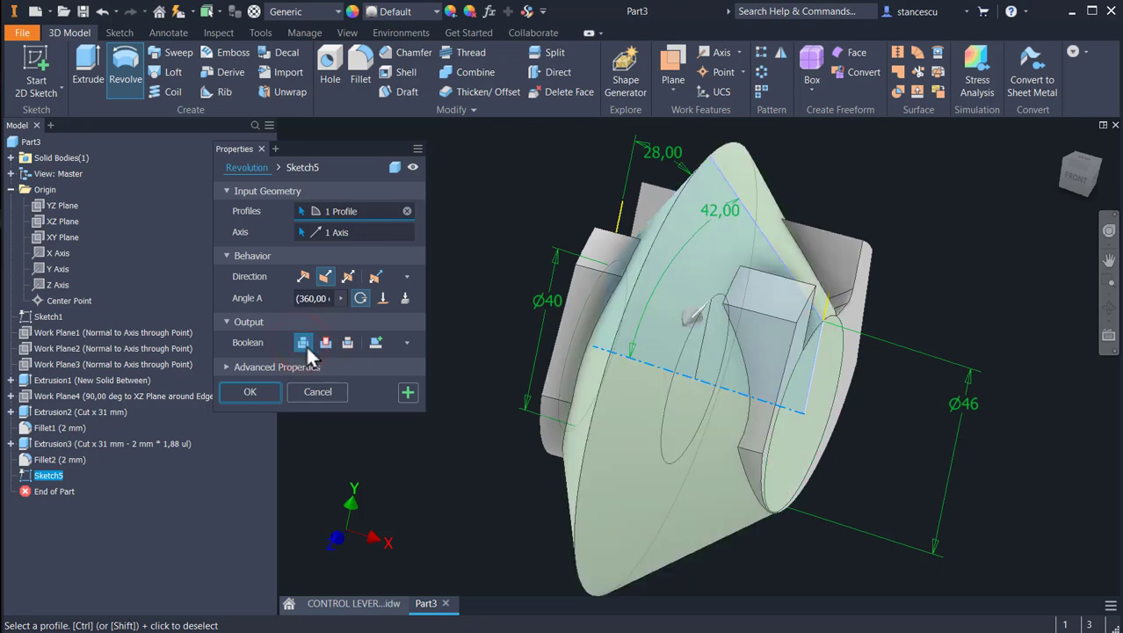
left_click(348, 342)
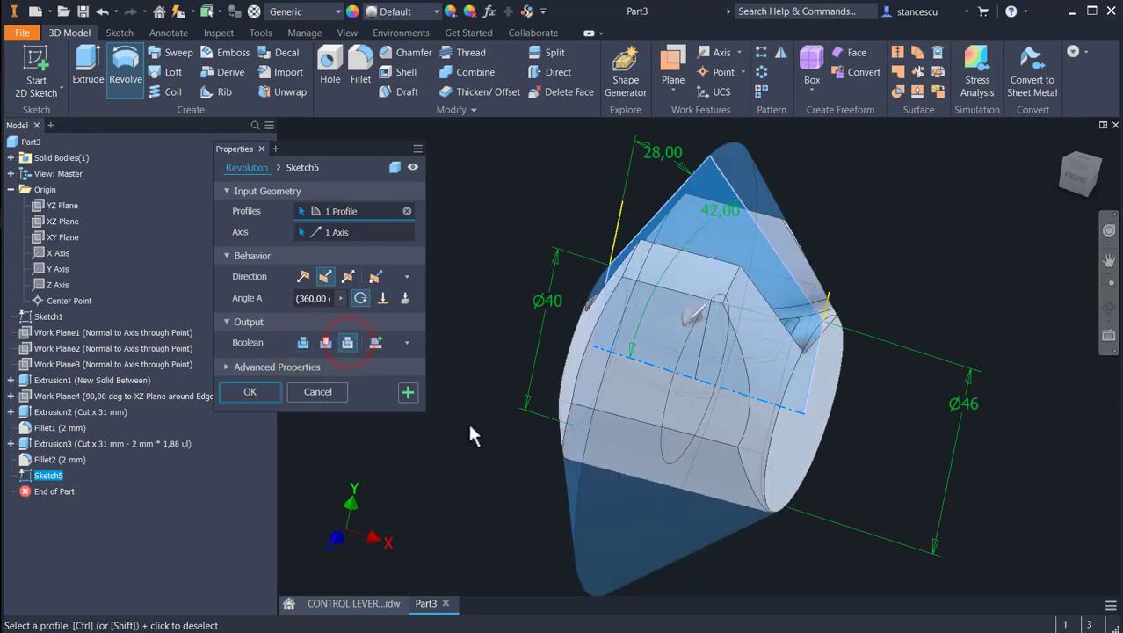
left_click(248, 393)
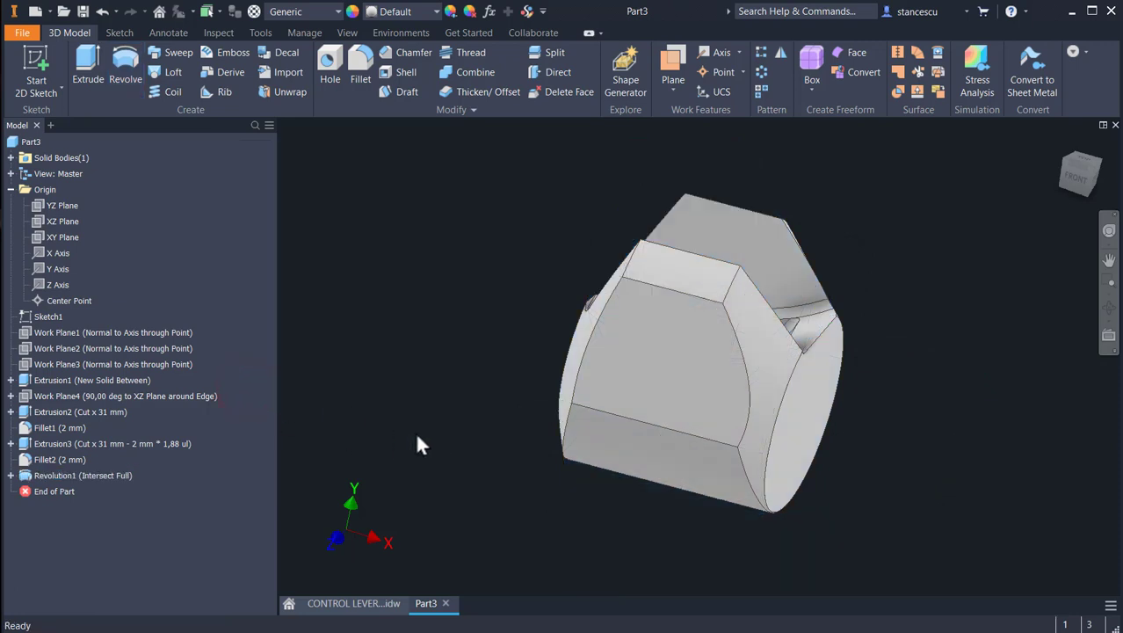
key("F6")
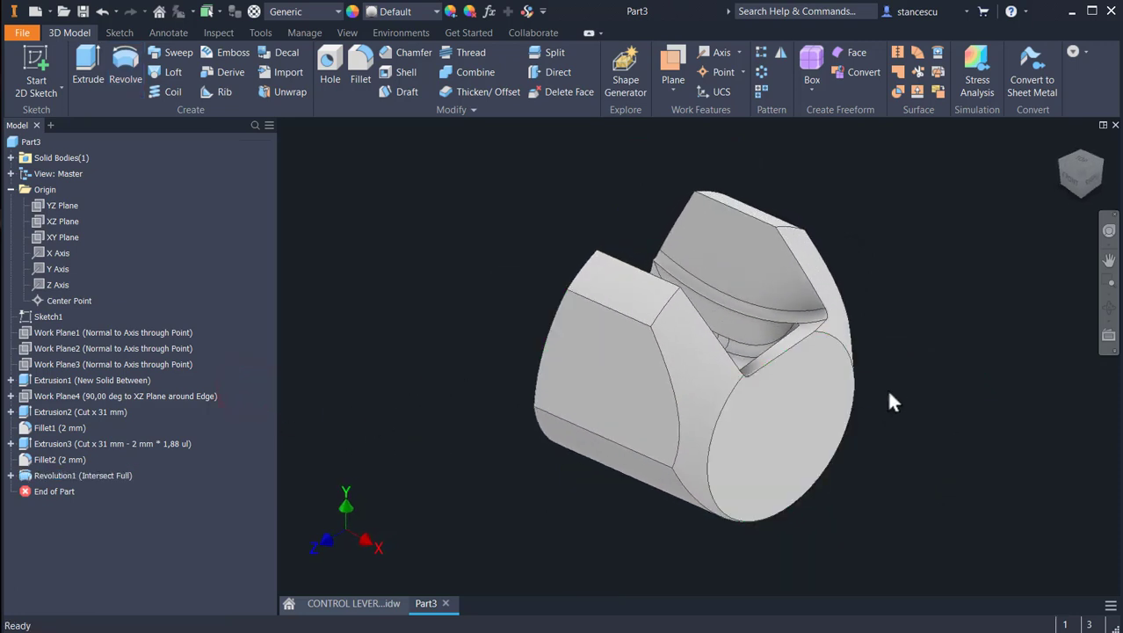
key("F4")
mouse_move(909, 331)
left_mouse_down()
mouse_move(897, 406)
mouse_move(915, 330)
mouse_move(906, 350)
left_mouse_up()
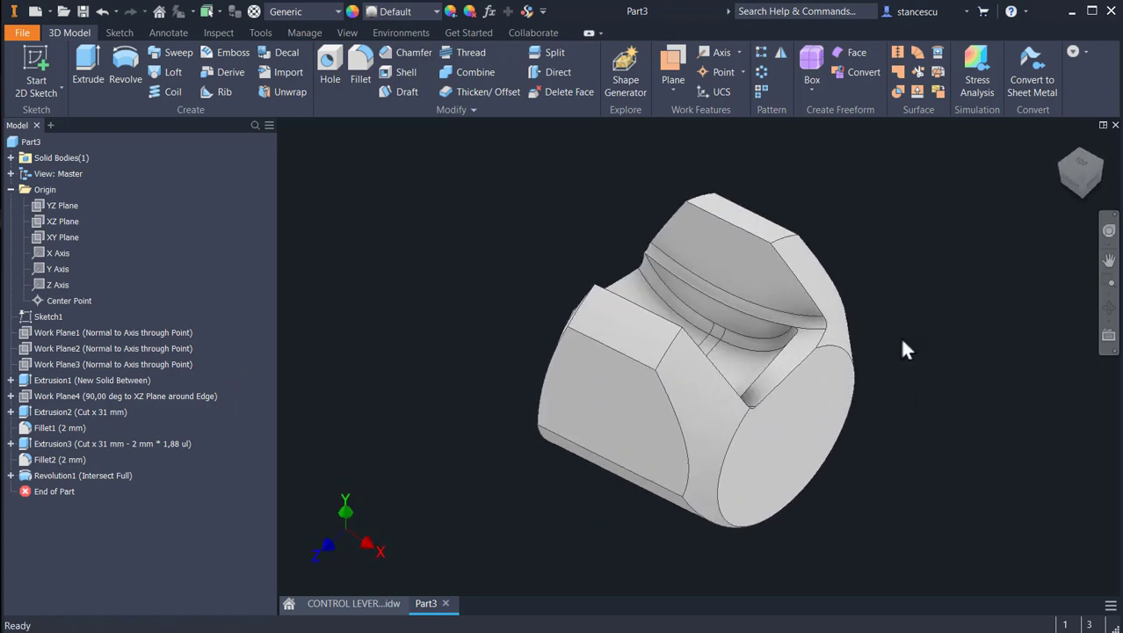
key("F6")
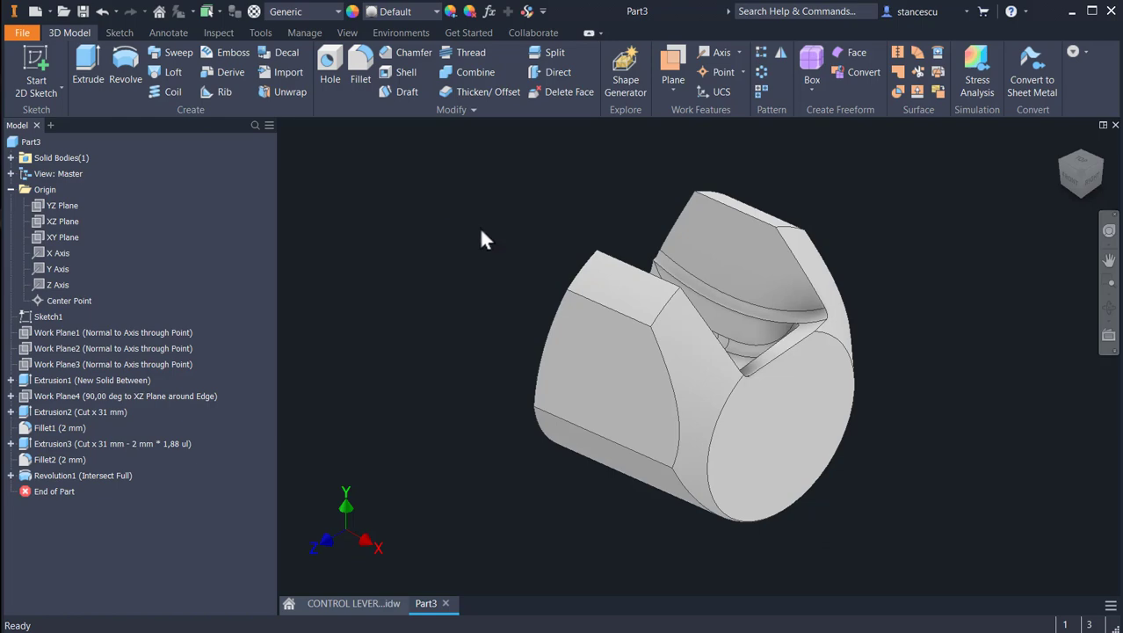
Switch to the CONTROL LEVER SHAFT drawing and examine section A-A of the fork head.
left_click(351, 603)
scroll(689, 339, "down", 2)
mouse_move(689, 338)
middle_mouse_down()
mouse_move(666, 447)
mouse_move(720, 499)
mouse_move(637, 616)
mouse_move(627, 520)
mouse_move(612, 557)
mouse_move(742, 276)
mouse_move(757, 270)
middle_mouse_up()
middle_click_drag(721, 400, 727, 218)
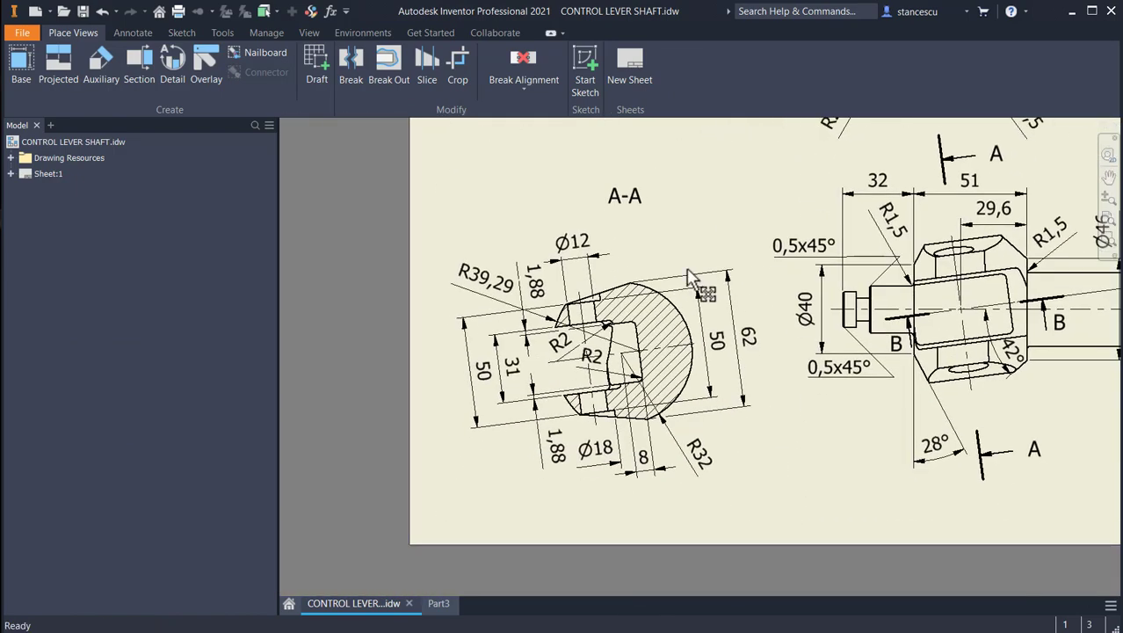
Examine the hole diameters, recess depths and arm spacing dimensioned in section A-A.
scroll(618, 383, "up", 3)
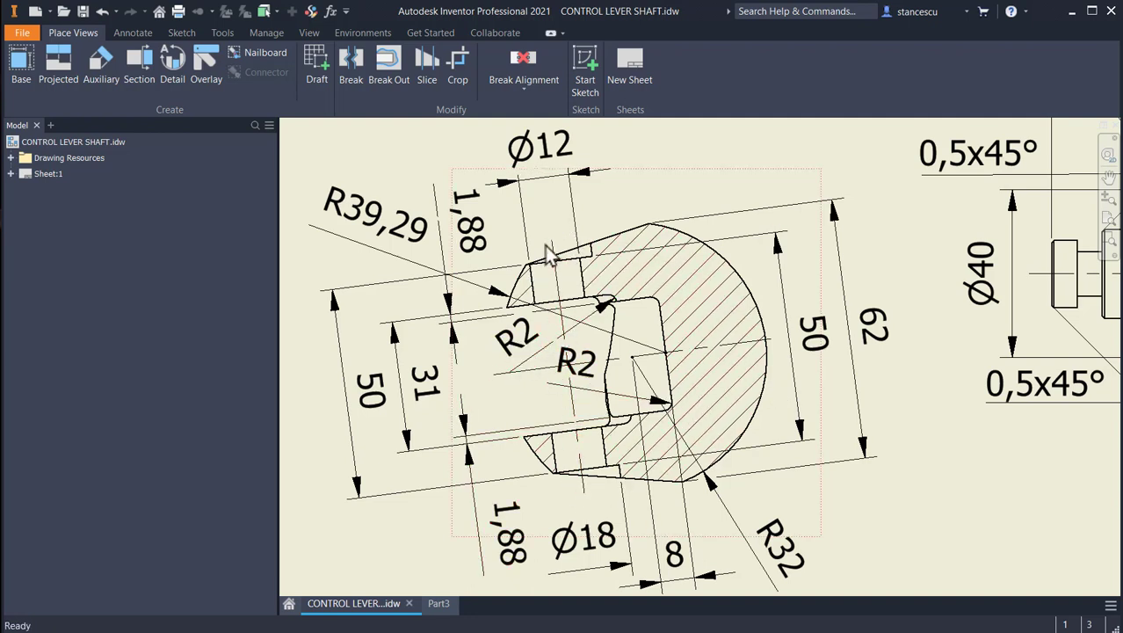
middle_click_drag(727, 501, 741, 472)
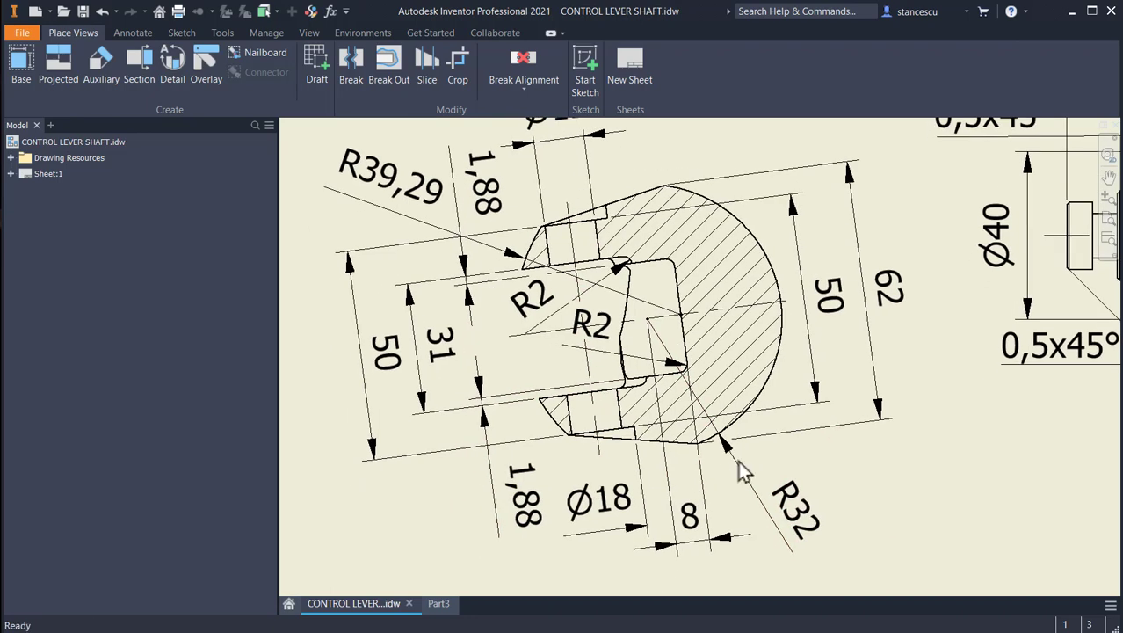
scroll(741, 472, "up", 2)
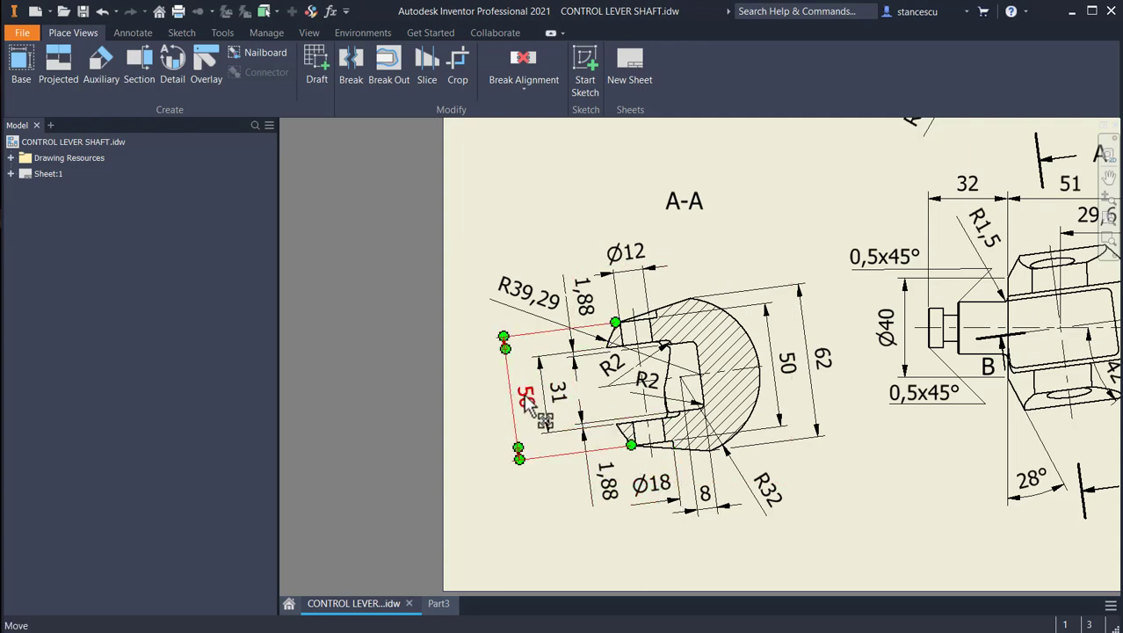
scroll(526, 400, "up", 2)
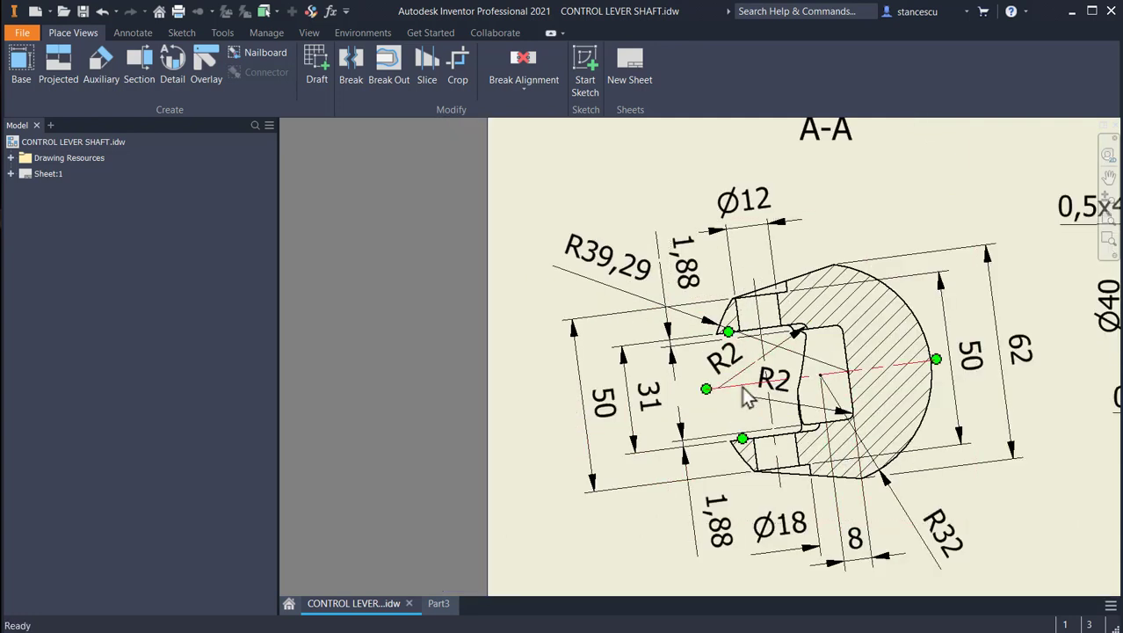
Switch to Part3 and start a new sketch on Work Plane3.
left_click(439, 605)
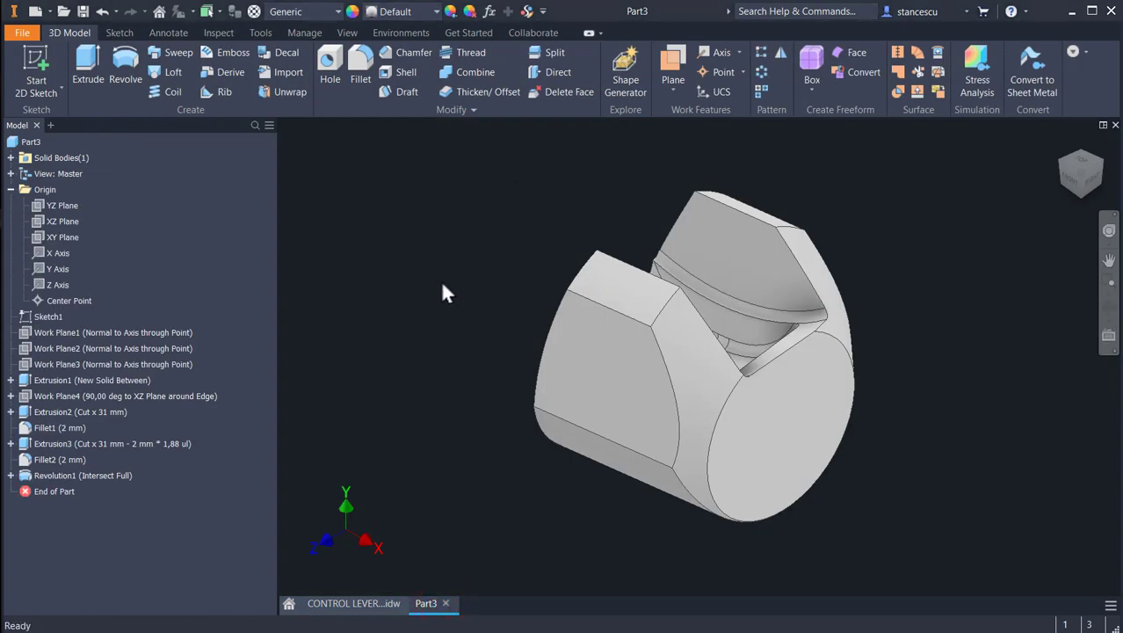
left_click(141, 367)
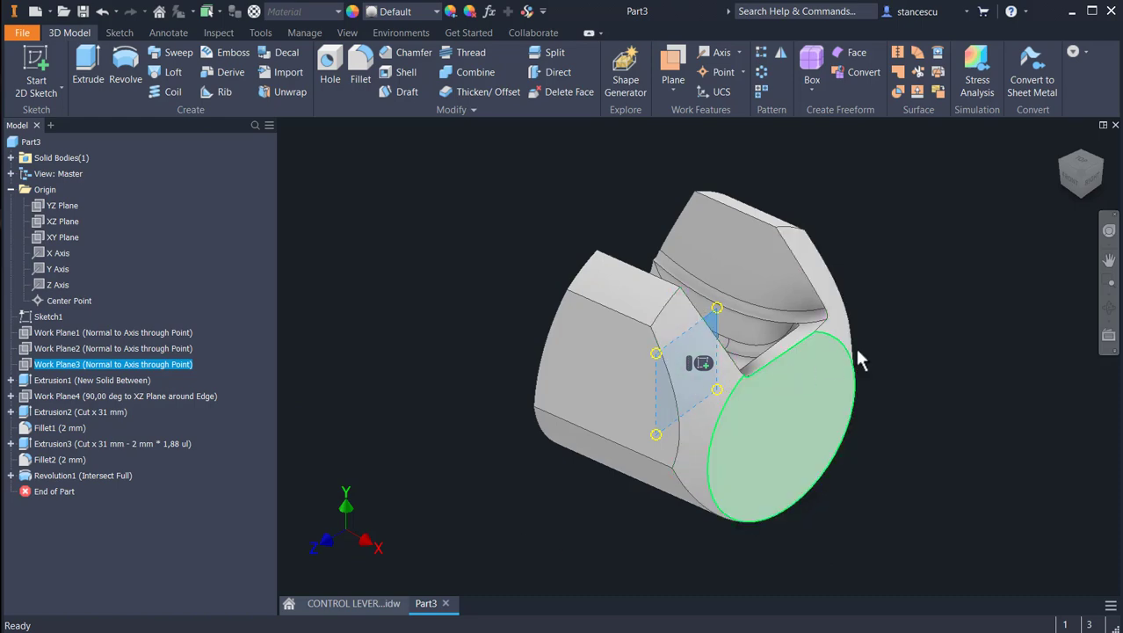
left_click(703, 368)
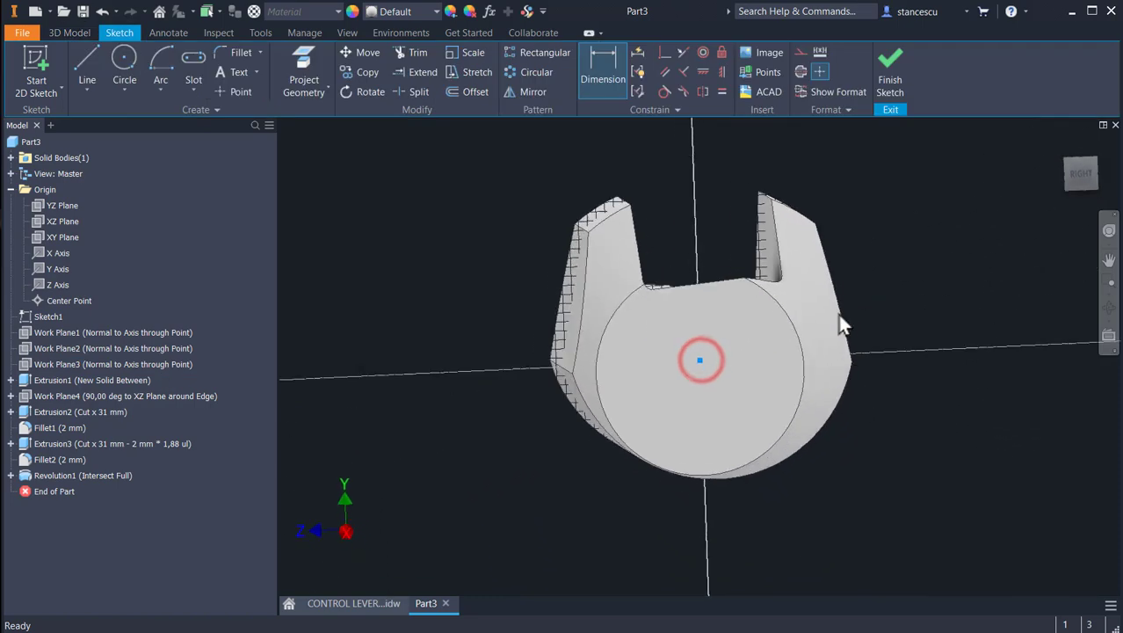
Sketch a closed inverted-U profile about 66 mm wide above both fork arms, with a short stepped leg at each end.
left_click(85, 60)
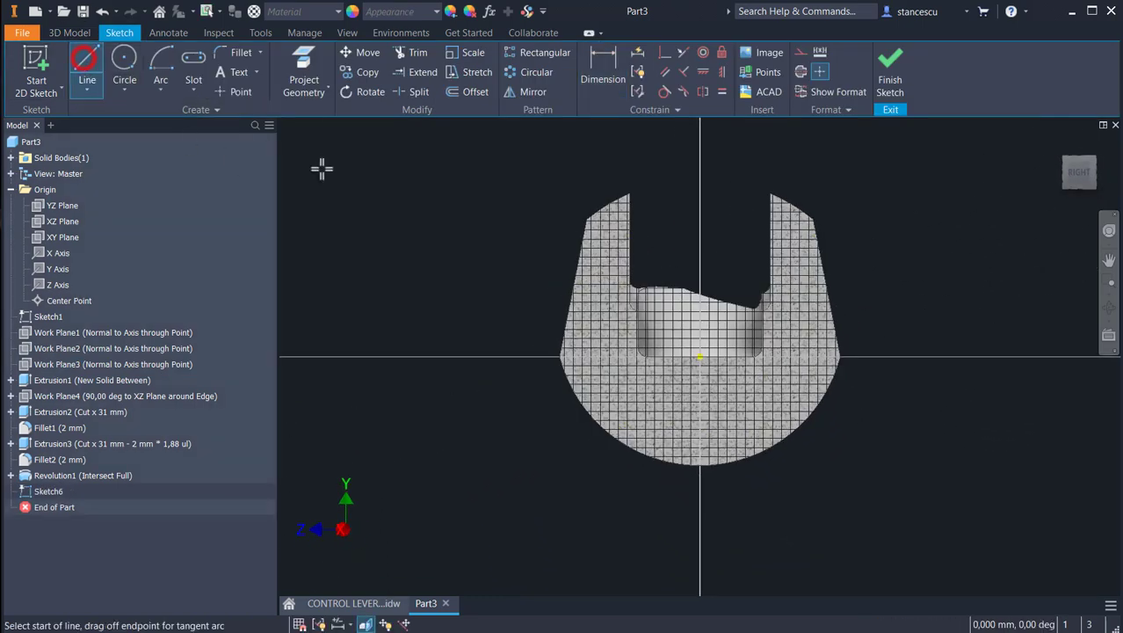
left_click(565, 161)
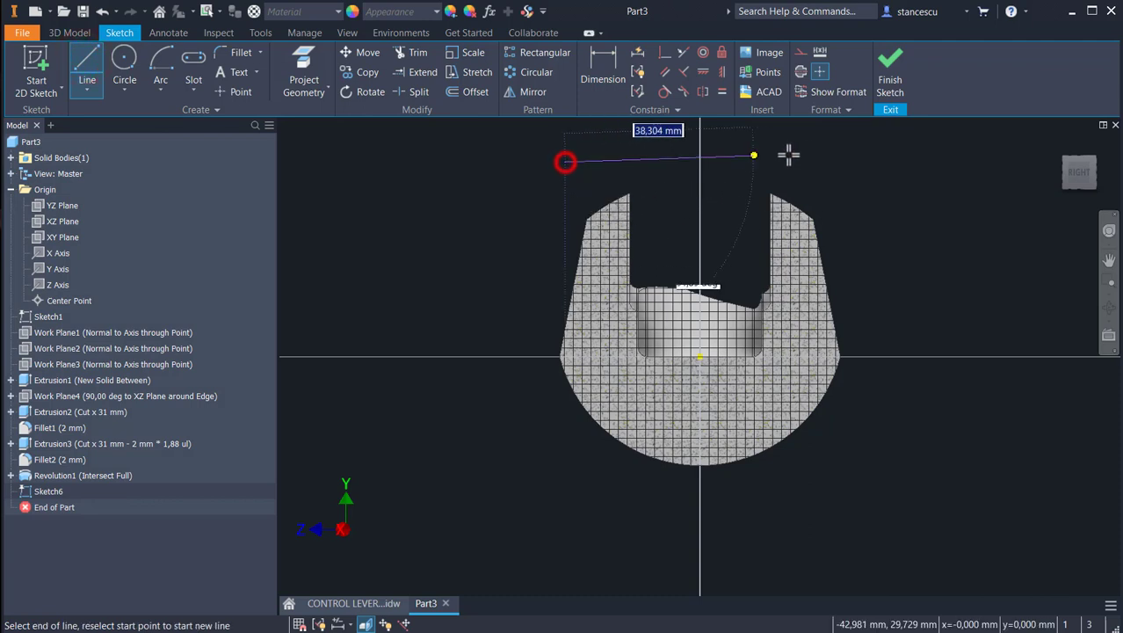
left_click(864, 161)
left_click(864, 214)
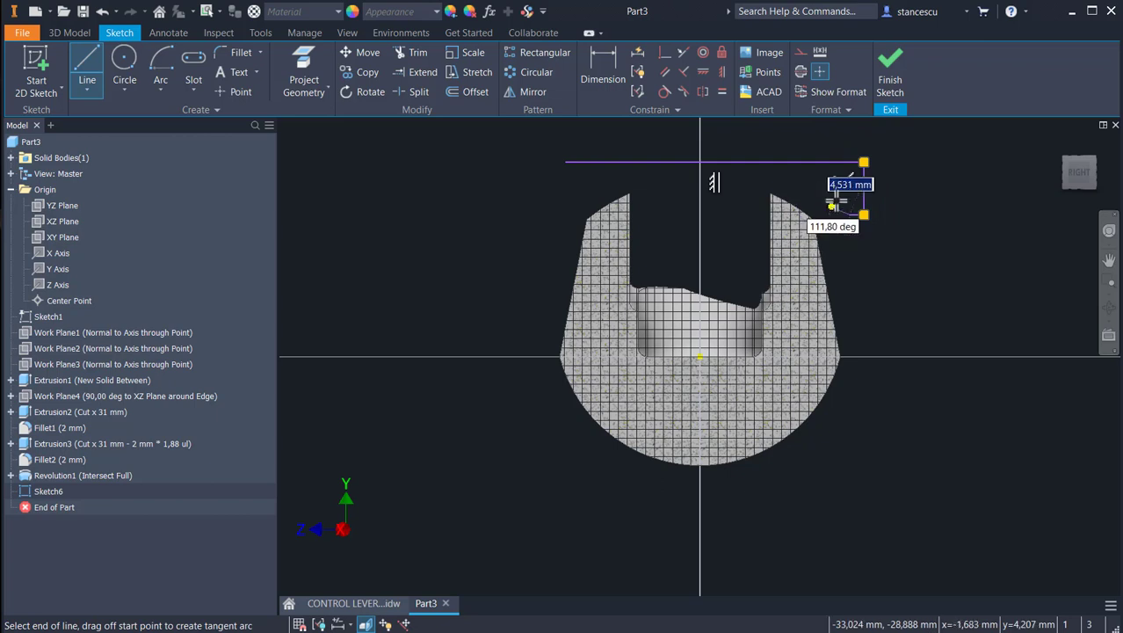
left_click(849, 188)
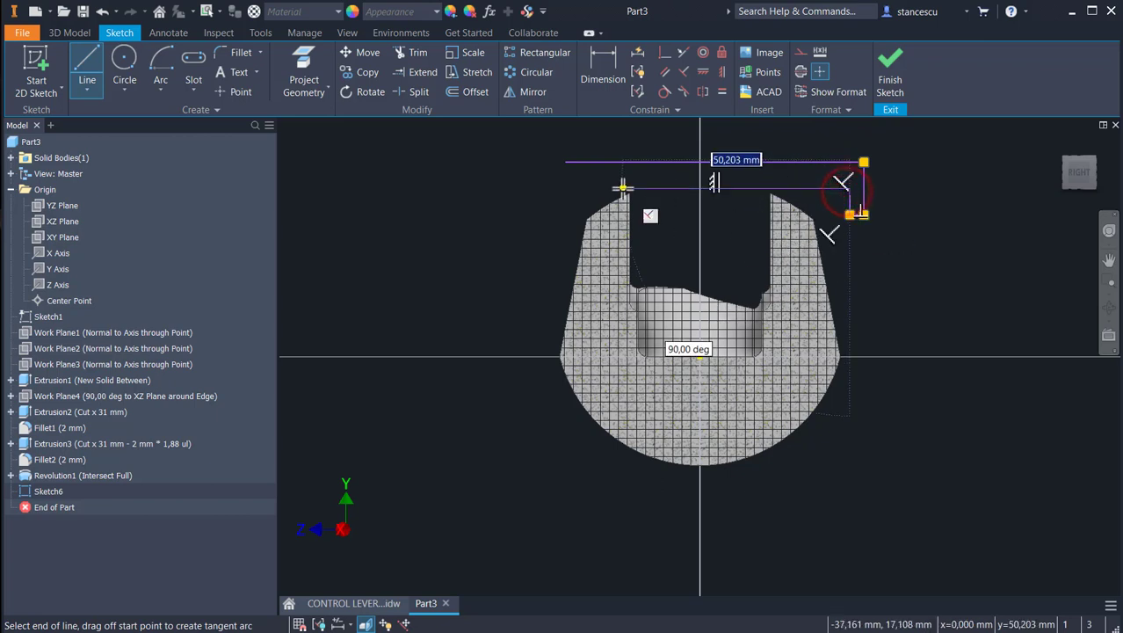
left_click(580, 187)
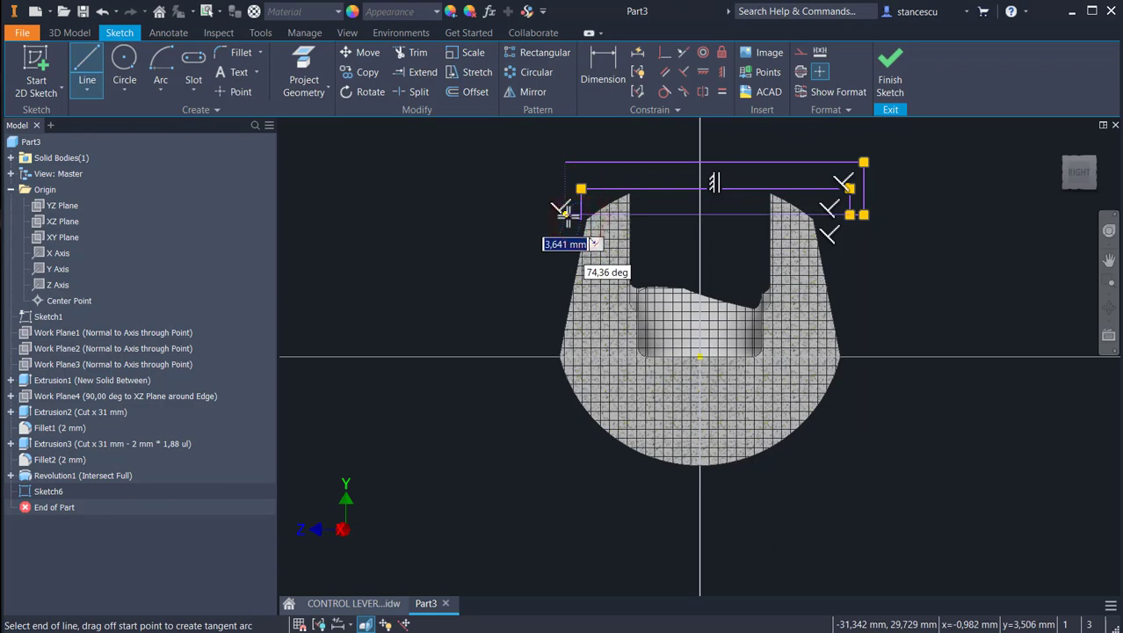
scroll(567, 215, "up", 3)
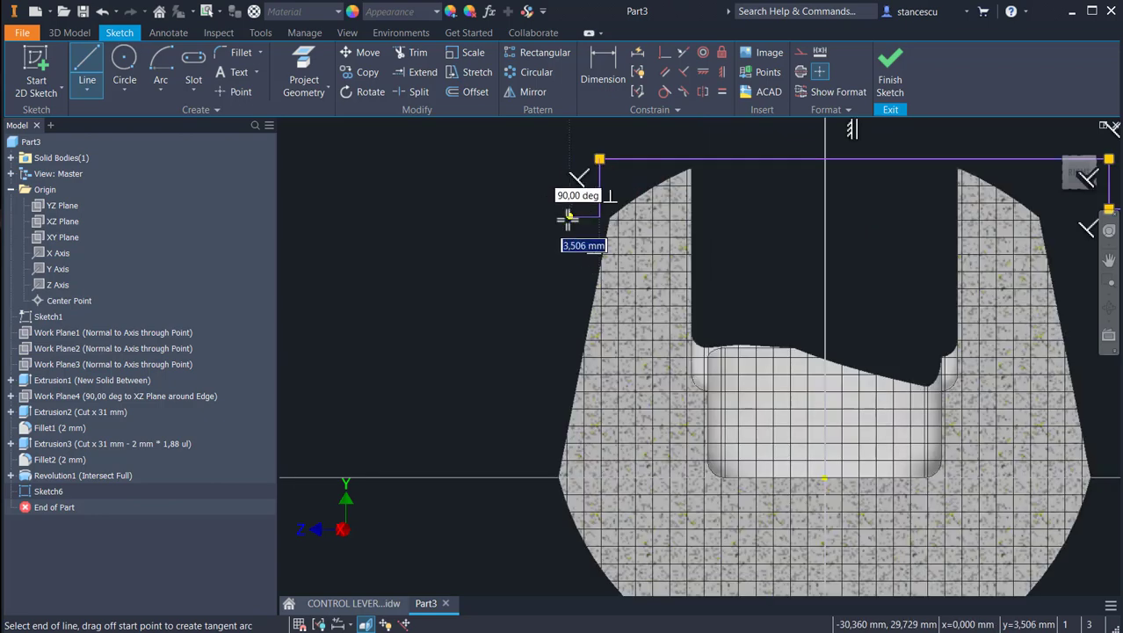
left_click(567, 216)
scroll(564, 218, "down", 2)
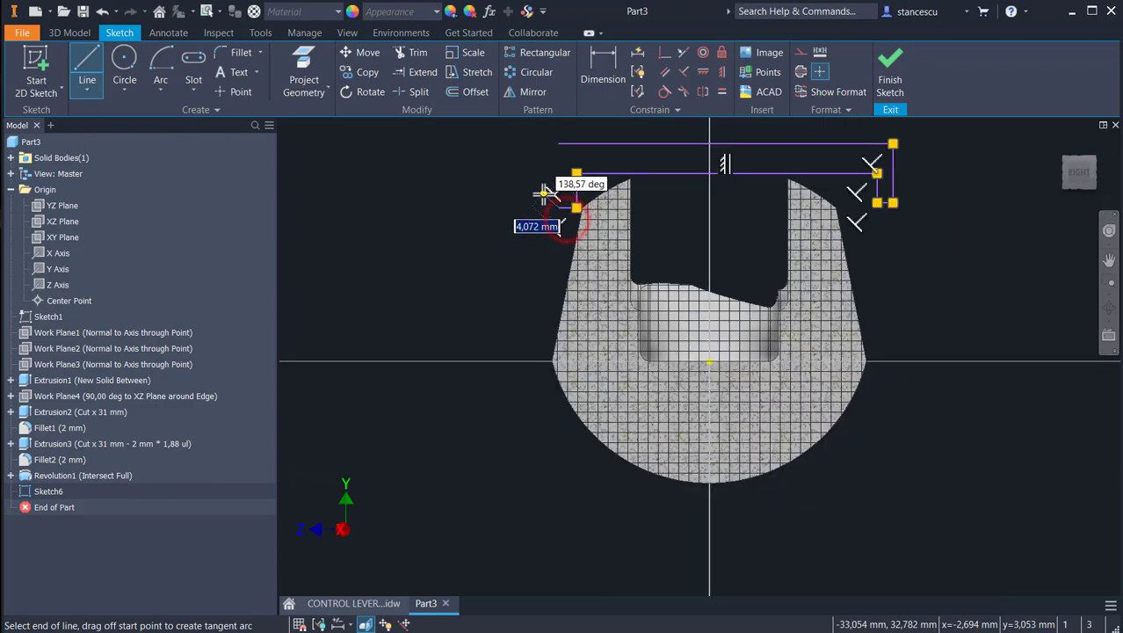
left_click(559, 144)
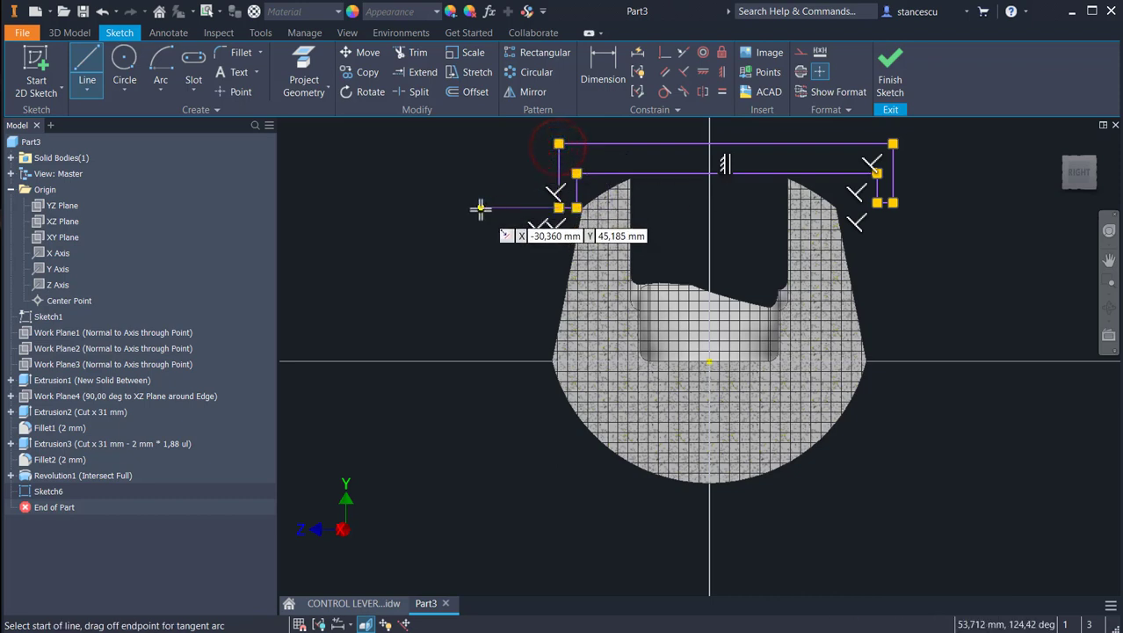
key("Escape")
key("Escape")
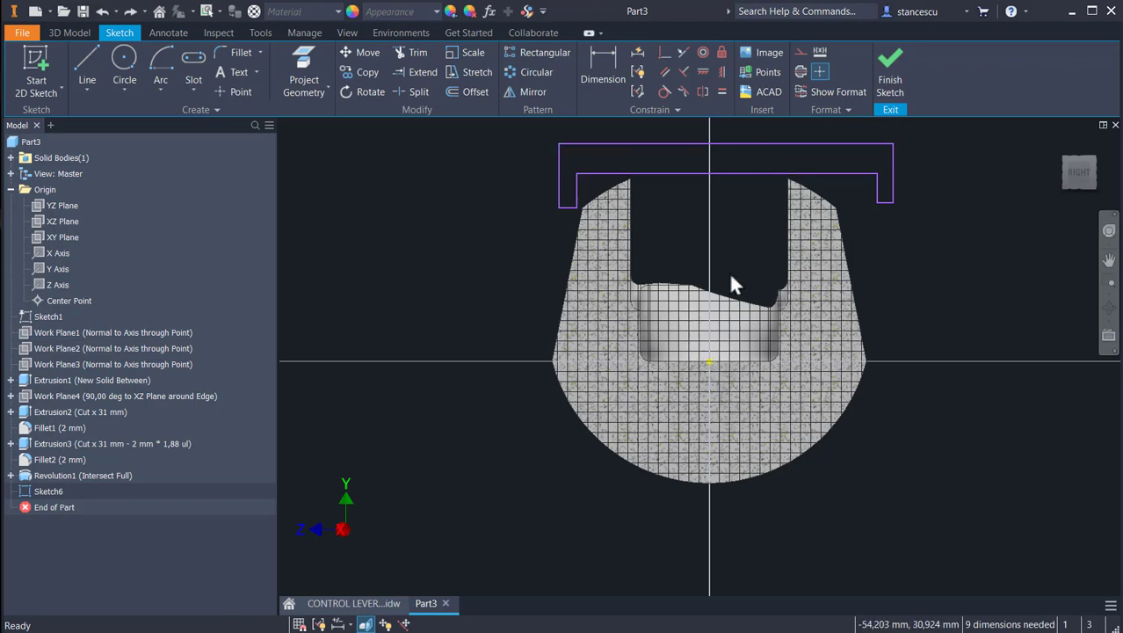
Switch to the CONTROL LEVER SHAFT drawing and dimension the distance between the shaft axis and the hole's centerline in section B-B.
left_click(384, 605)
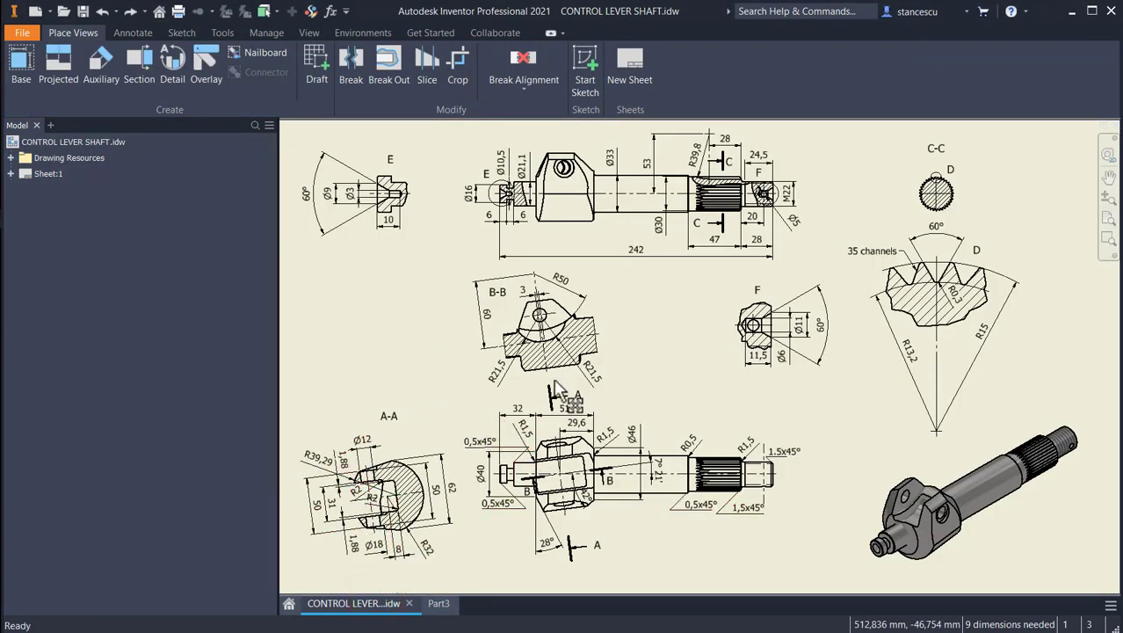
scroll(535, 305, "up", 3)
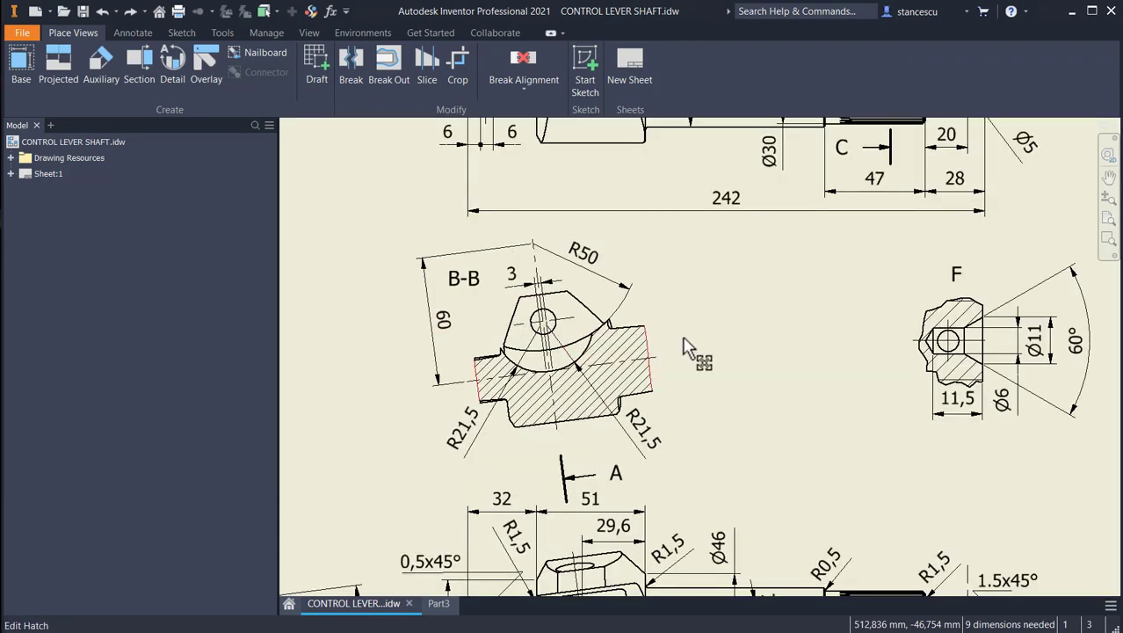
left_click(132, 33)
left_click(31, 63)
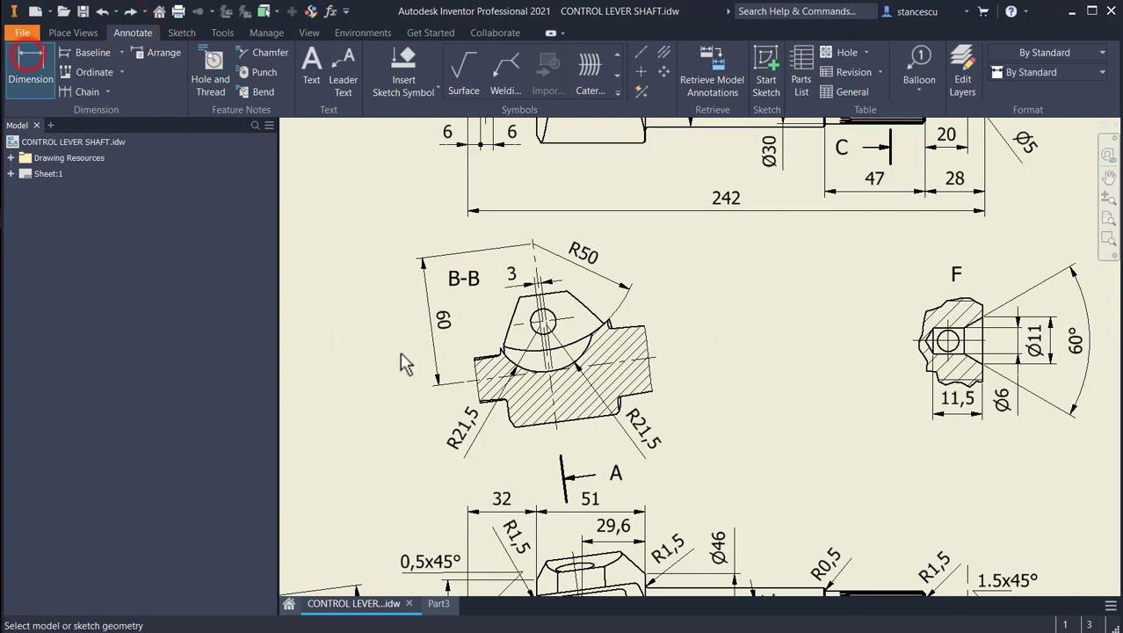
left_click(615, 362)
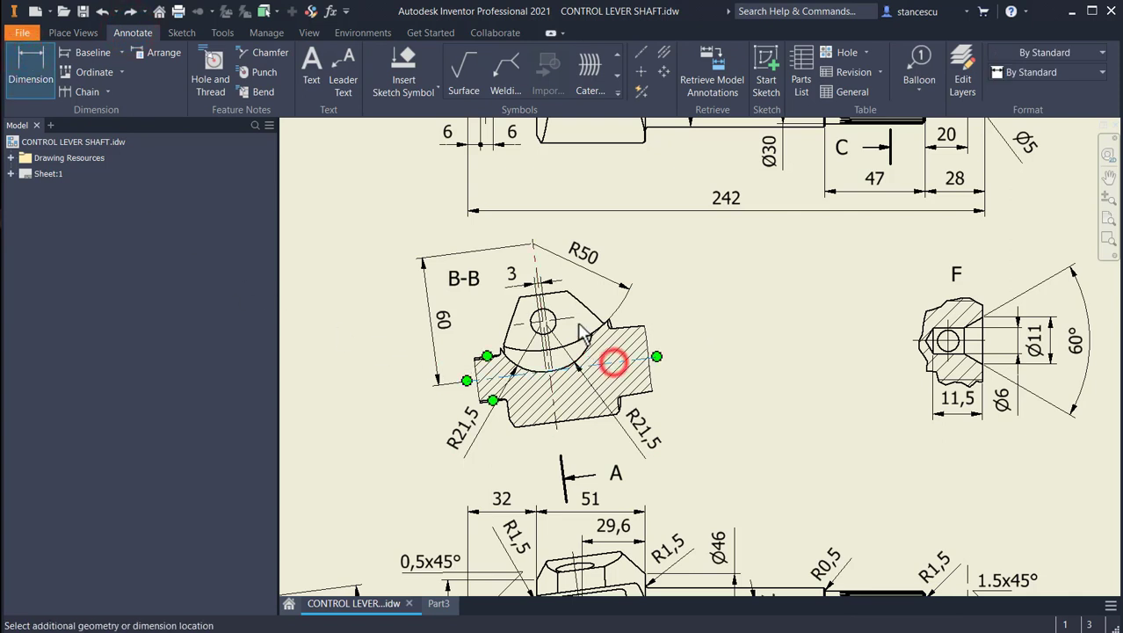
scroll(549, 310, "up", 3)
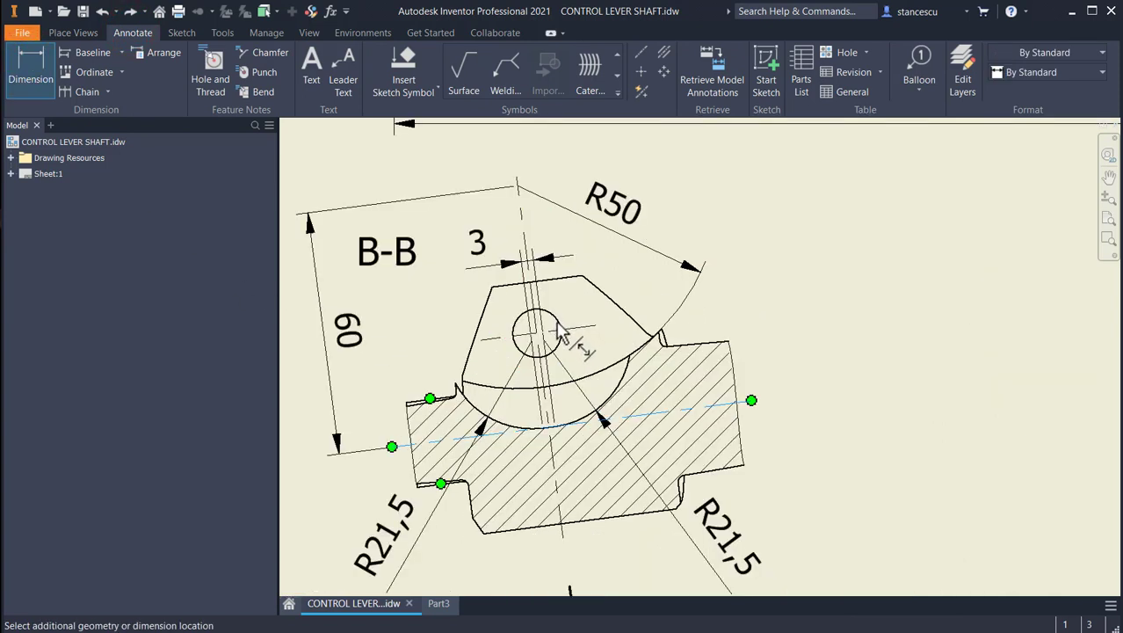
left_click(555, 330)
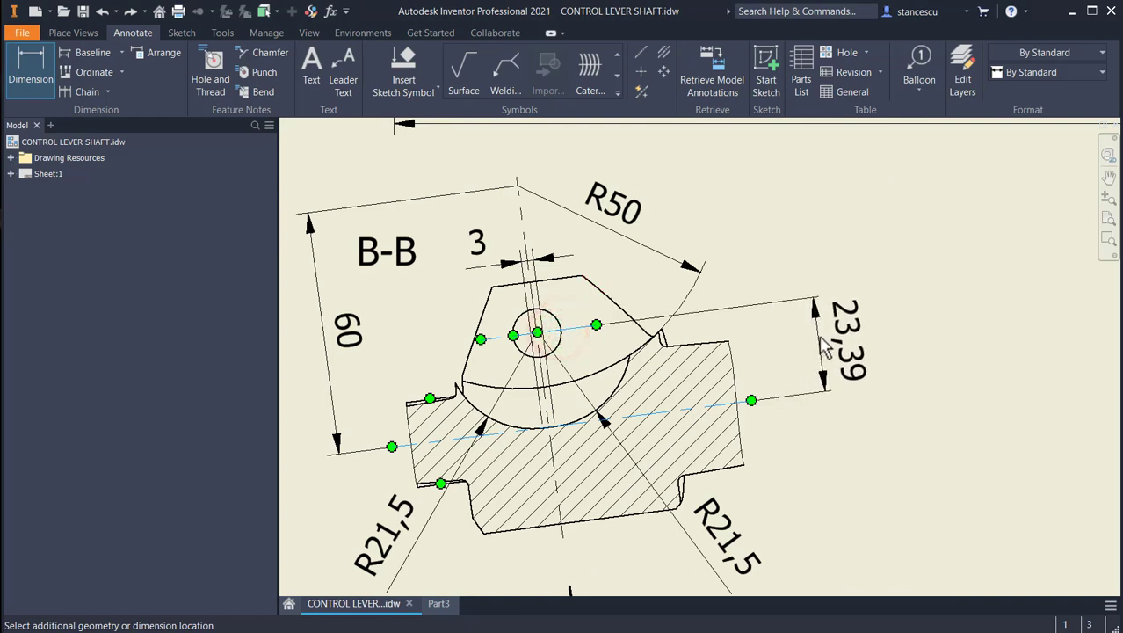
left_click(815, 334)
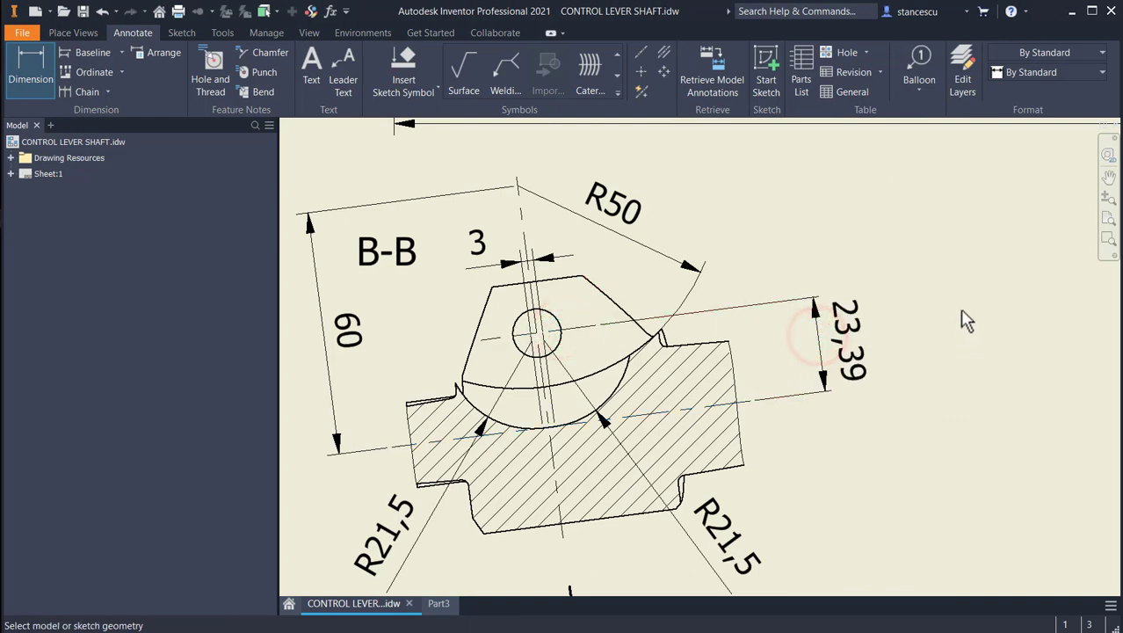
Return to the Part3 sketch and dimension the profile's upper line 23.39 mm from the origin.
left_click(438, 606)
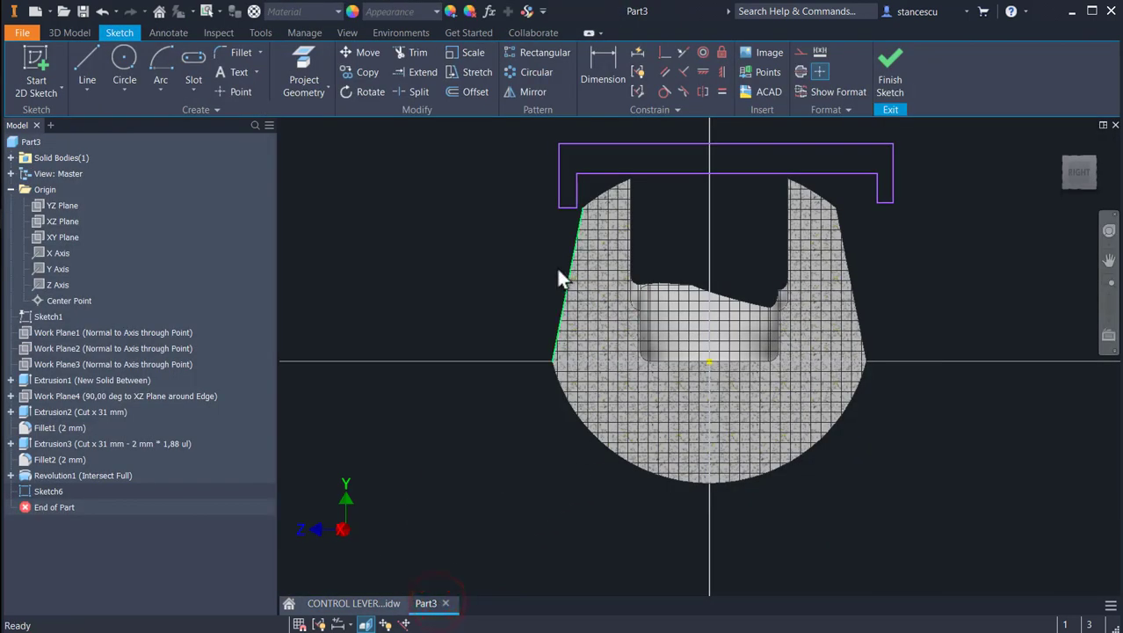
left_click(601, 63)
left_click(671, 141)
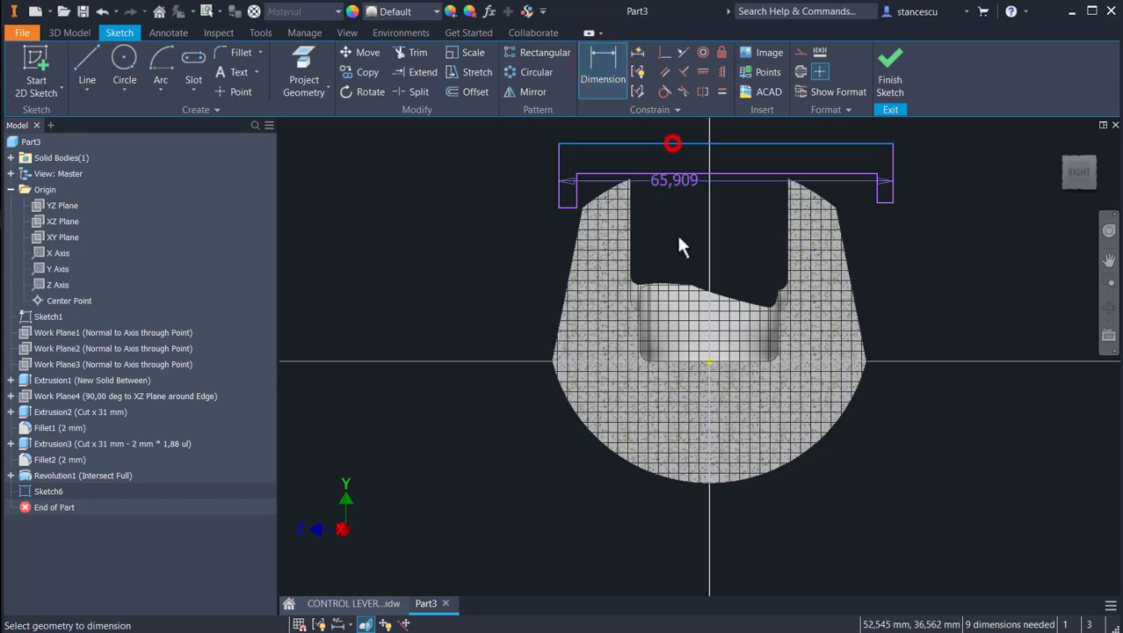
left_click(708, 359)
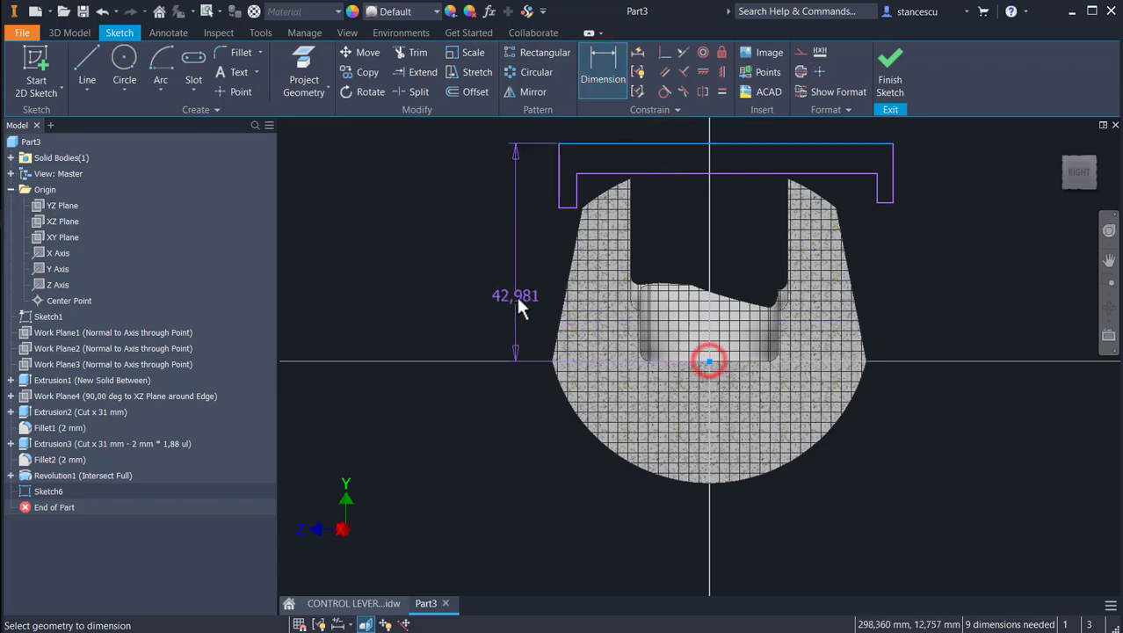
left_click(483, 279)
type("23")
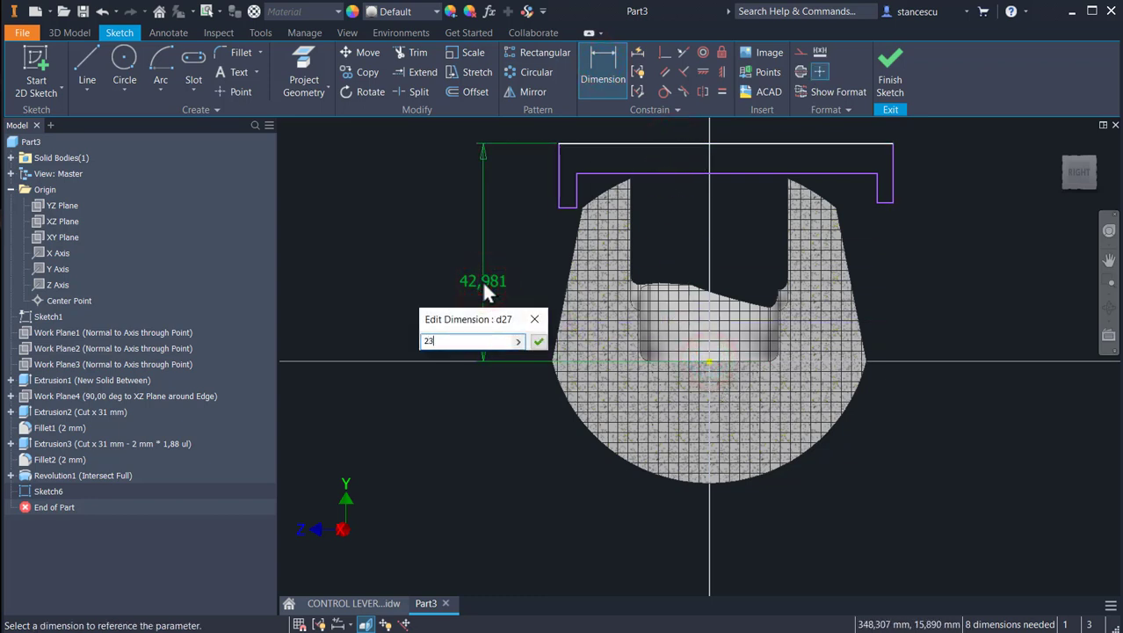
type(".39")
key("Return")
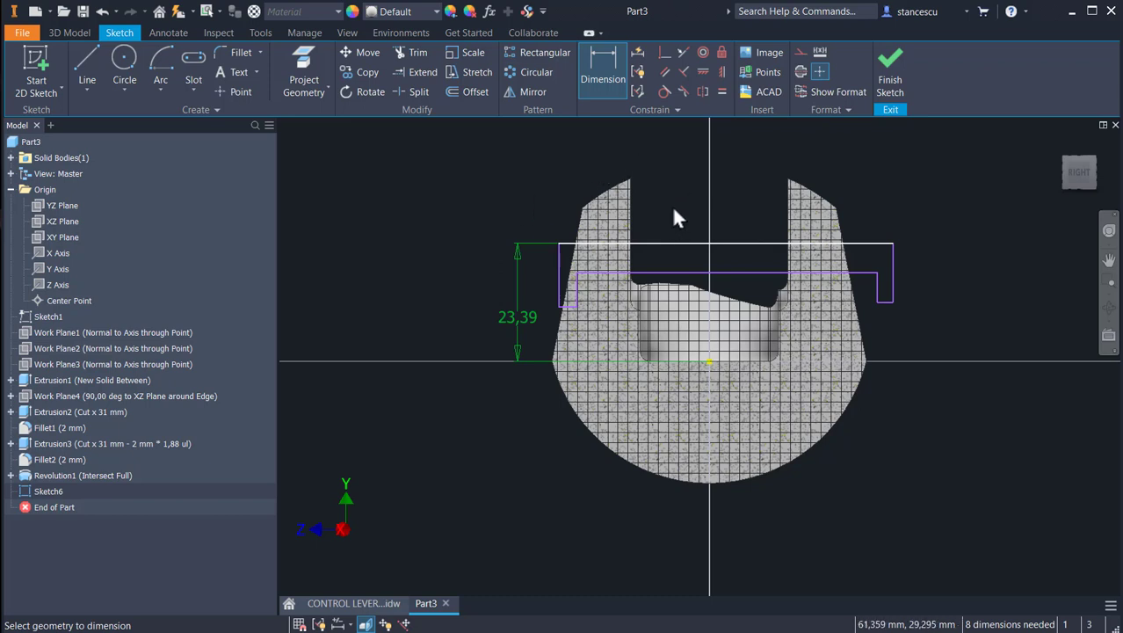
key("Escape")
Convert the upper line to a centerline and dimension the inner horizontal line about it with a diameter of 12 mm.
left_click(675, 243)
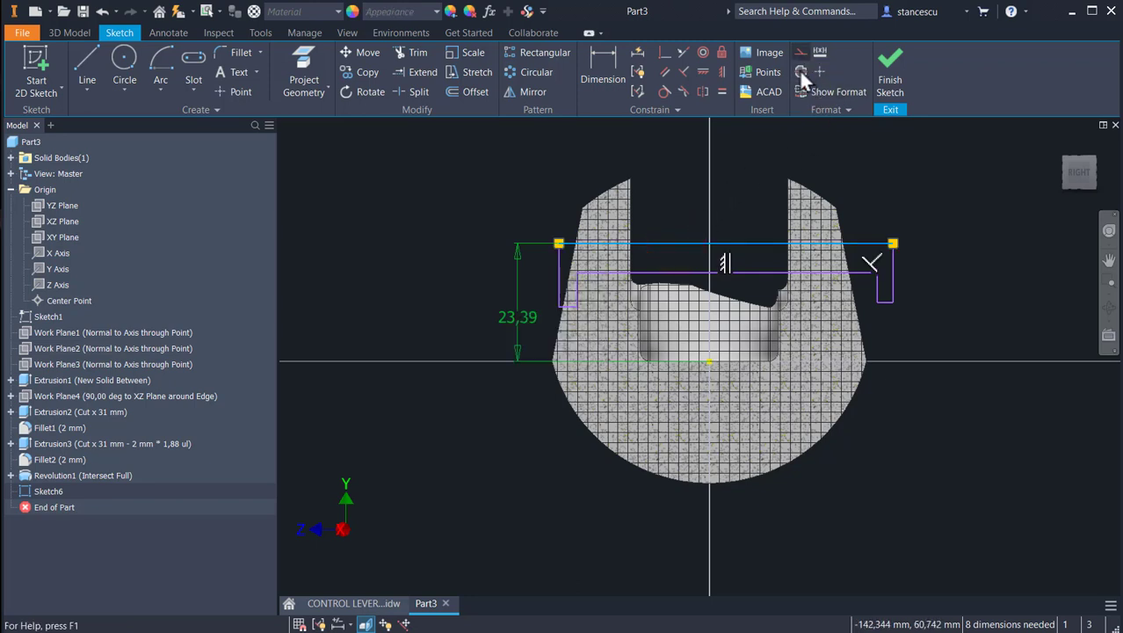
left_click(665, 180)
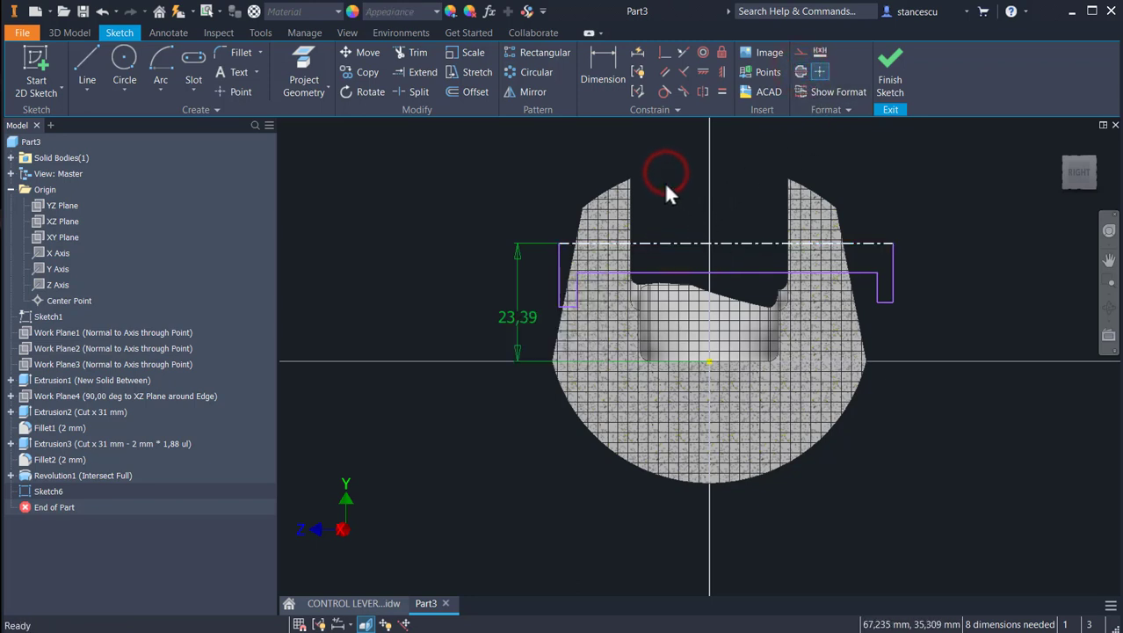
left_click(594, 63)
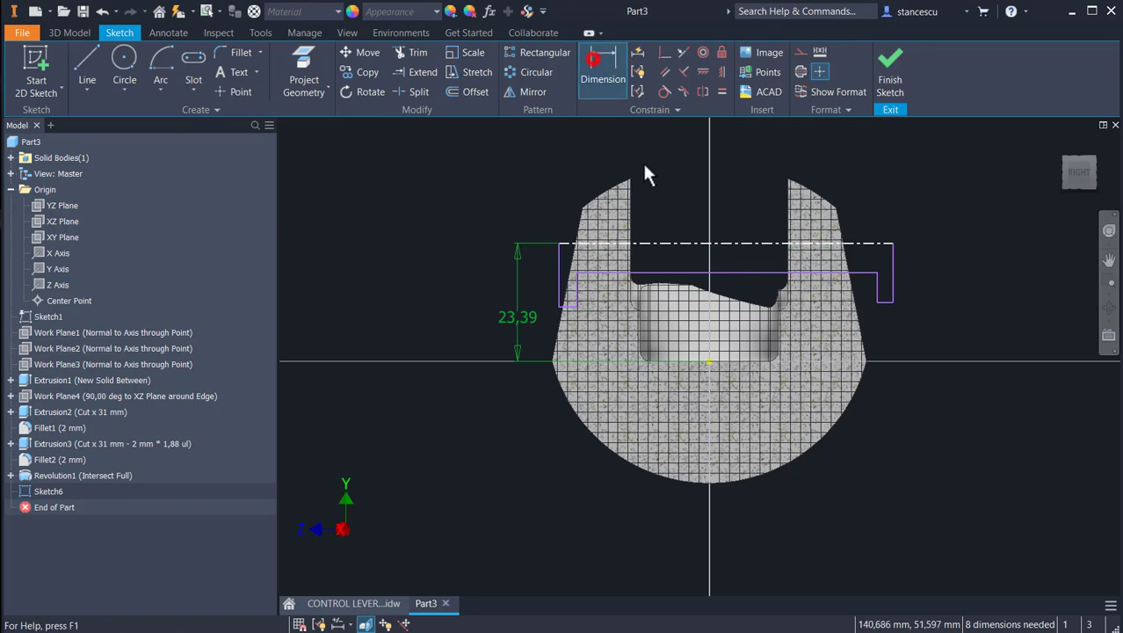
left_click(674, 275)
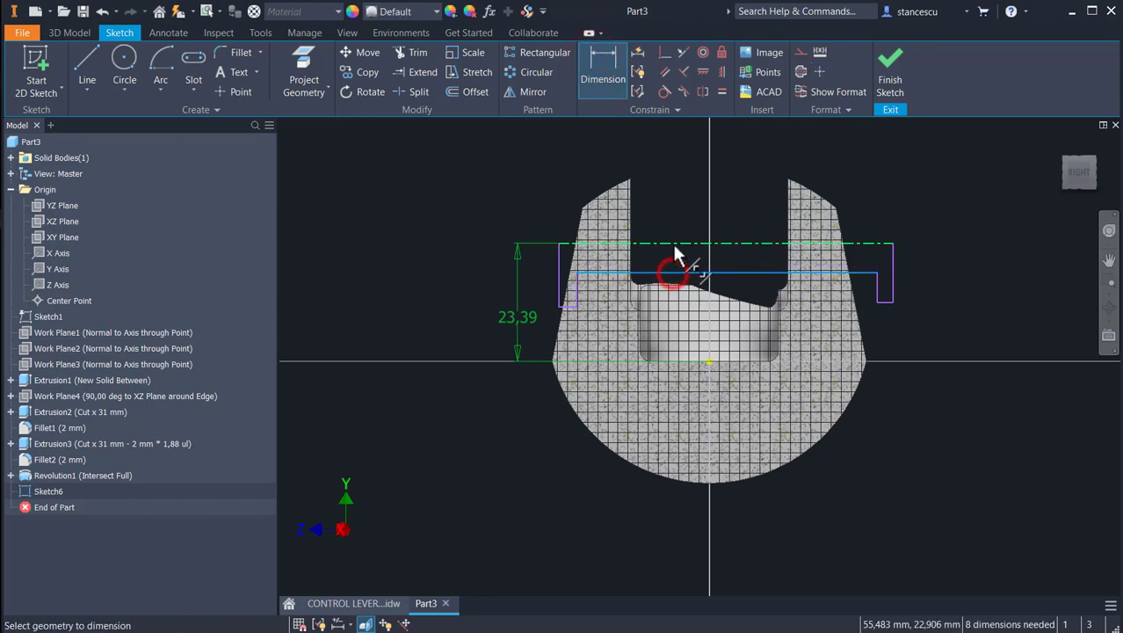
left_click(672, 243)
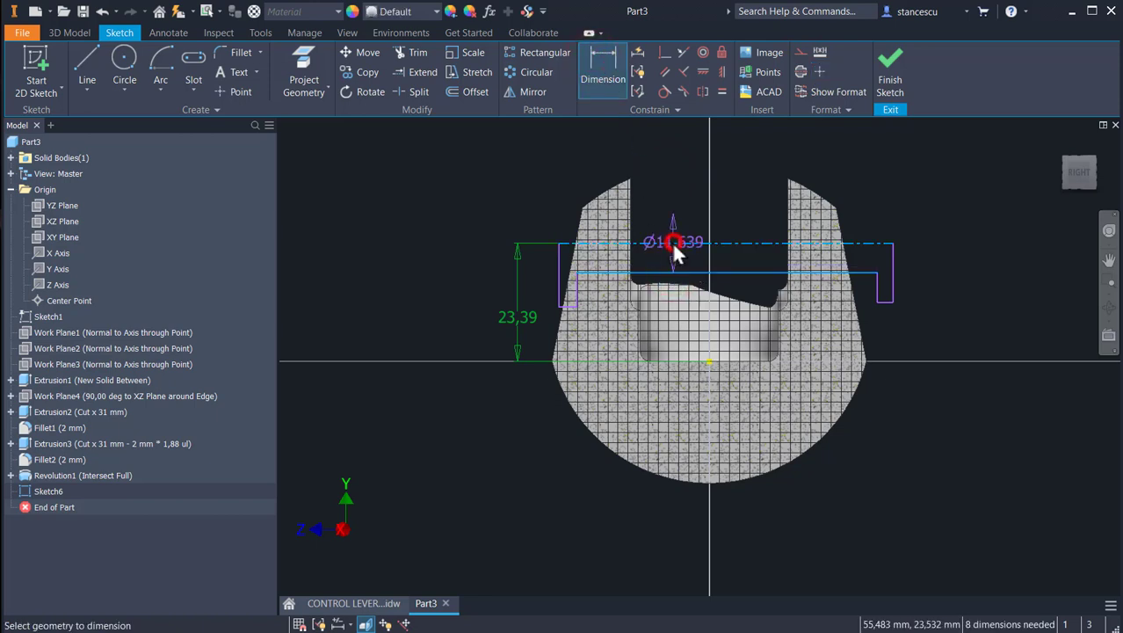
left_click(677, 185)
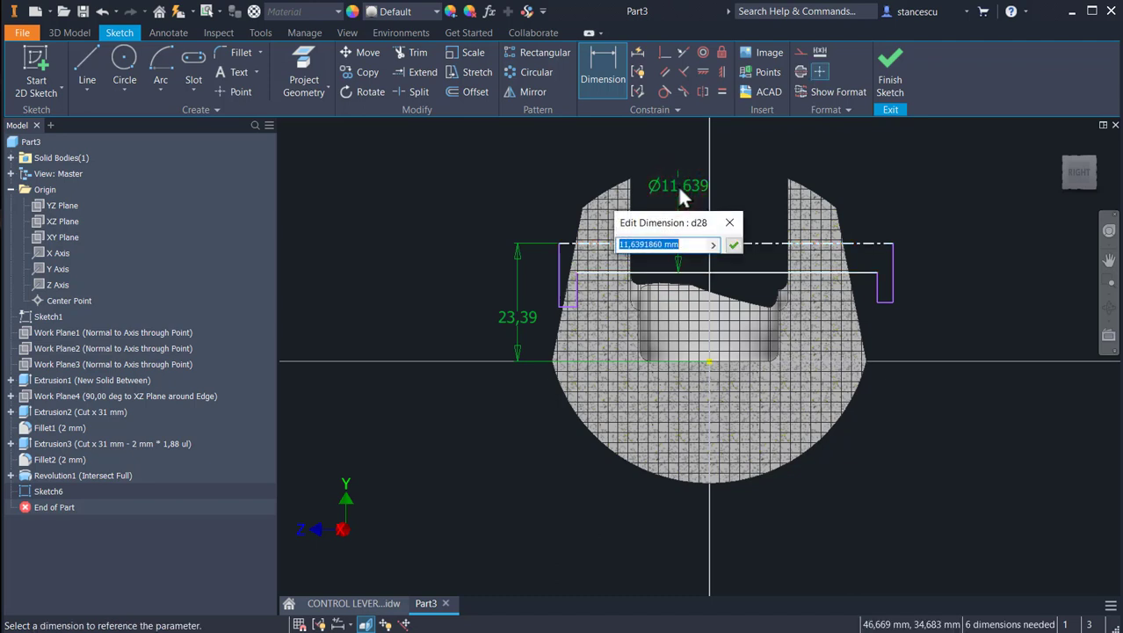
type("12")
key("Return")
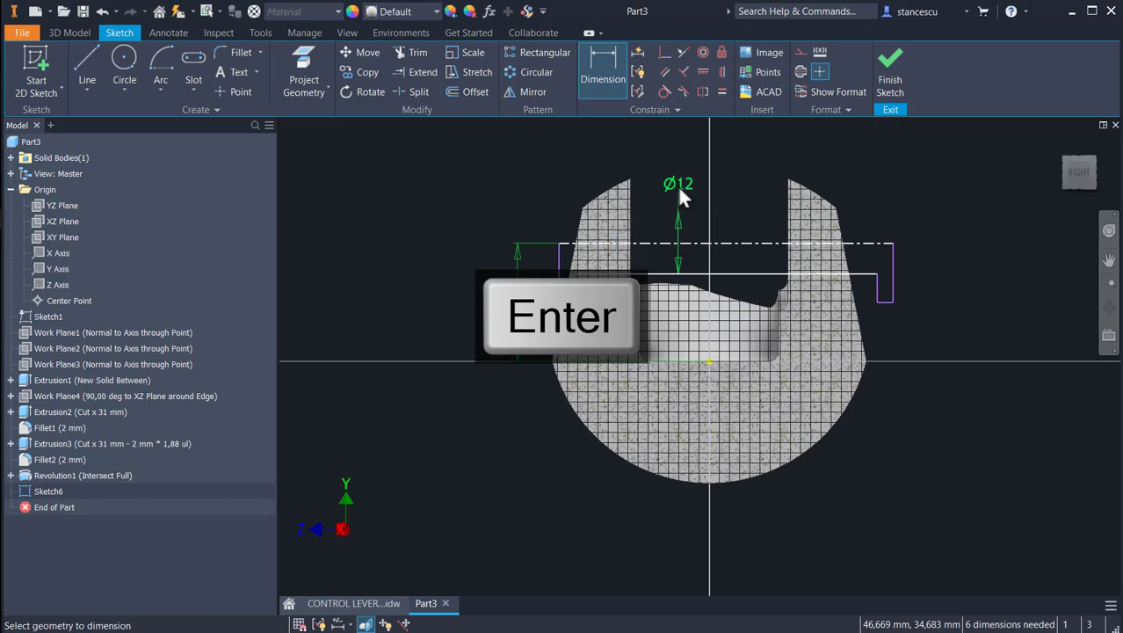
Dimension the lower edge of the right leg about the centerline with a diameter of 18 mm.
left_click(882, 300)
left_click(882, 242)
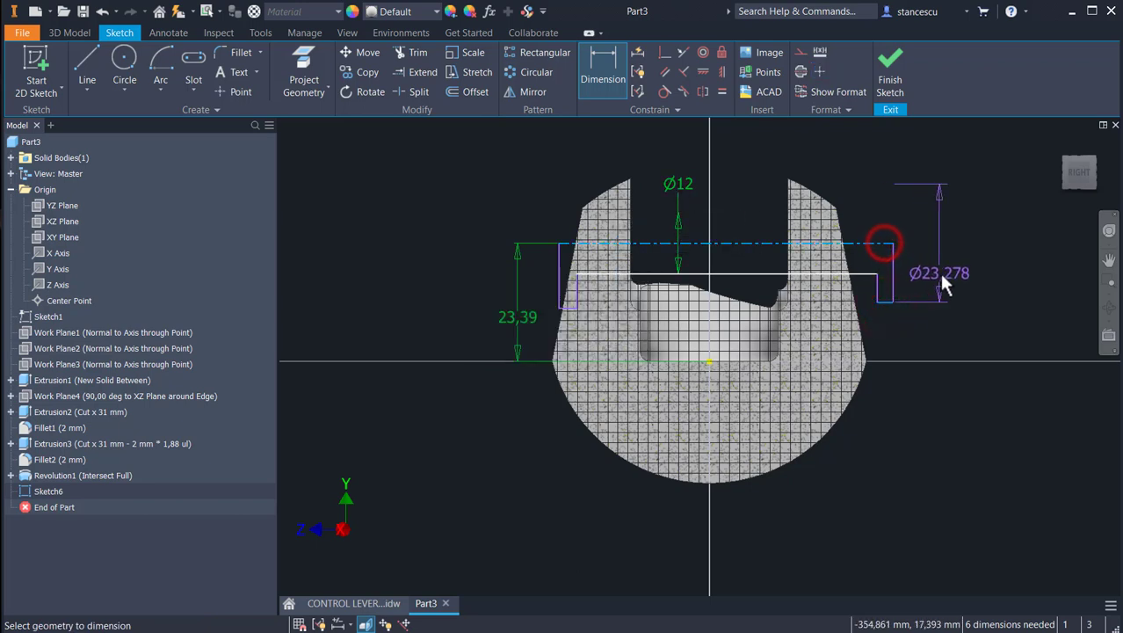
left_click(939, 273)
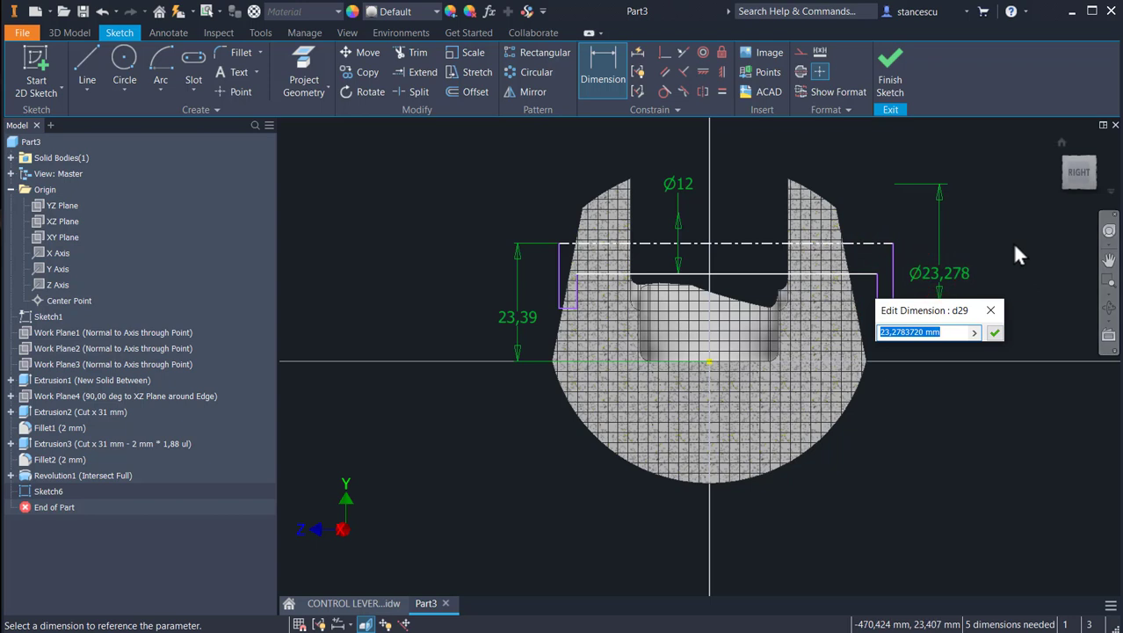
type("18")
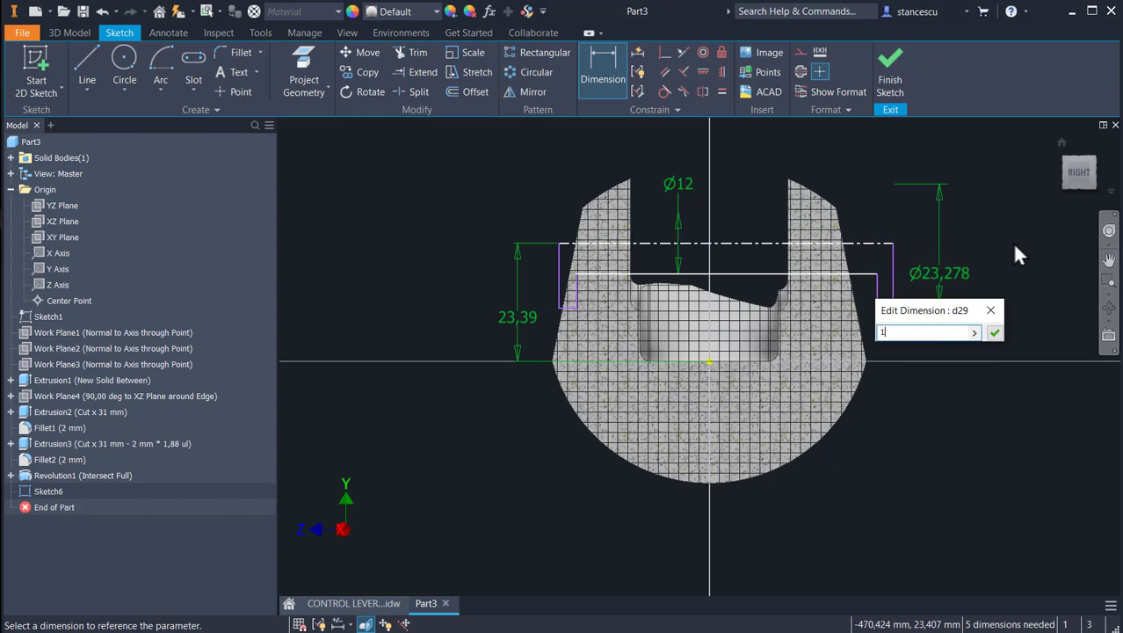
key("Return")
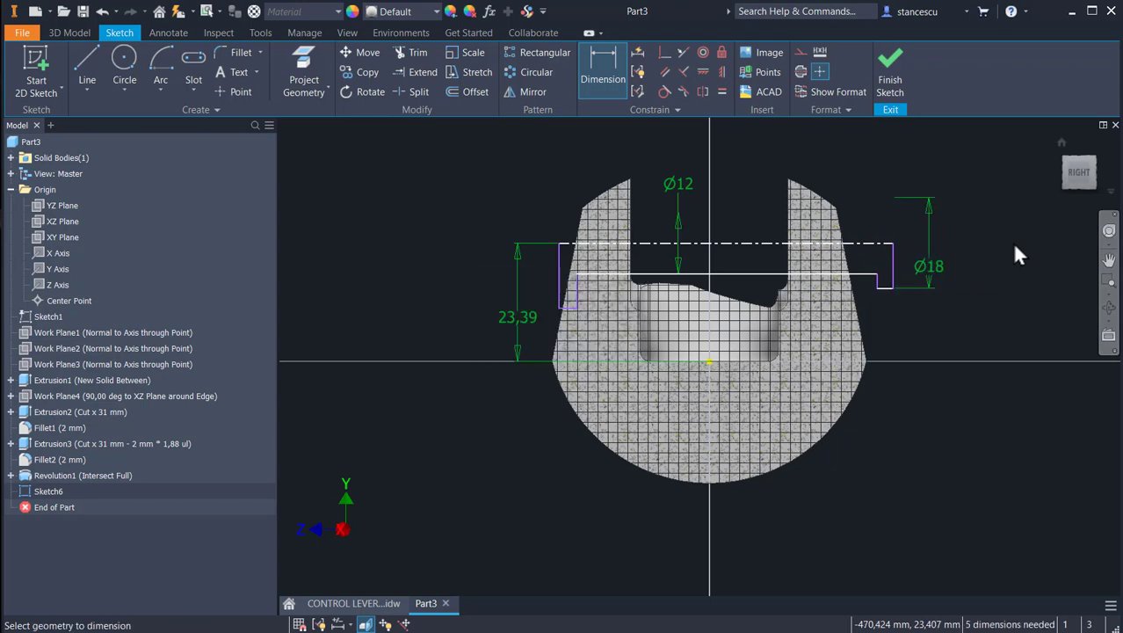
Make the lower edges of the profile's left and right legs collinear with a Collinear constraint.
left_click(684, 52)
left_click(573, 311)
left_click(882, 288)
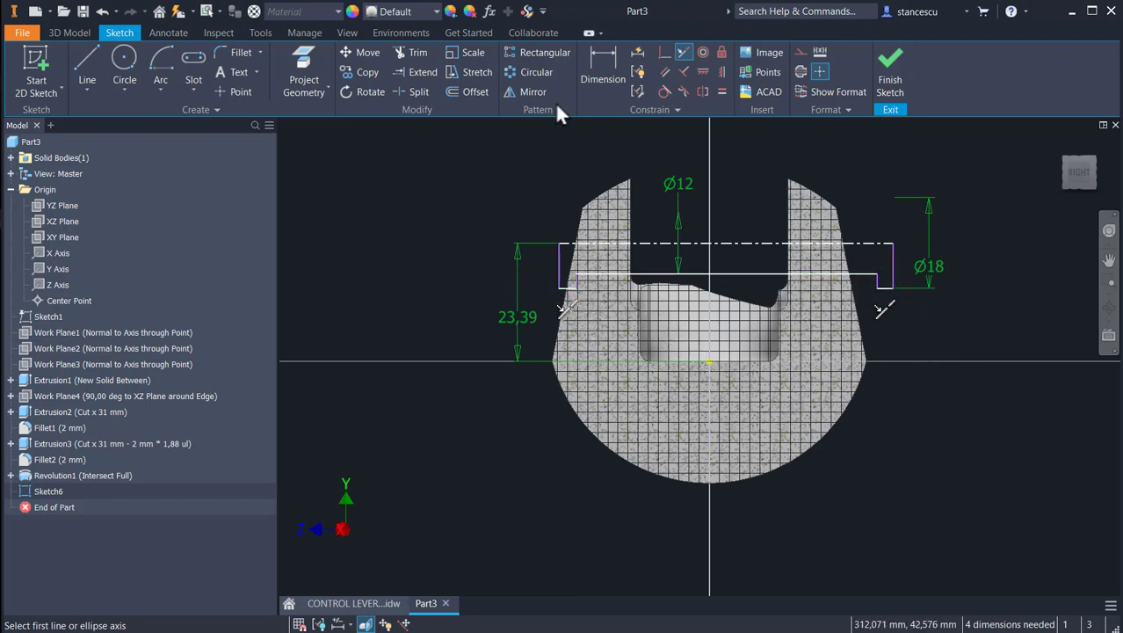
Dimension the length of the inner horizontal line between the two legs as 50 mm.
left_click(601, 62)
left_click(730, 275)
left_click(743, 148)
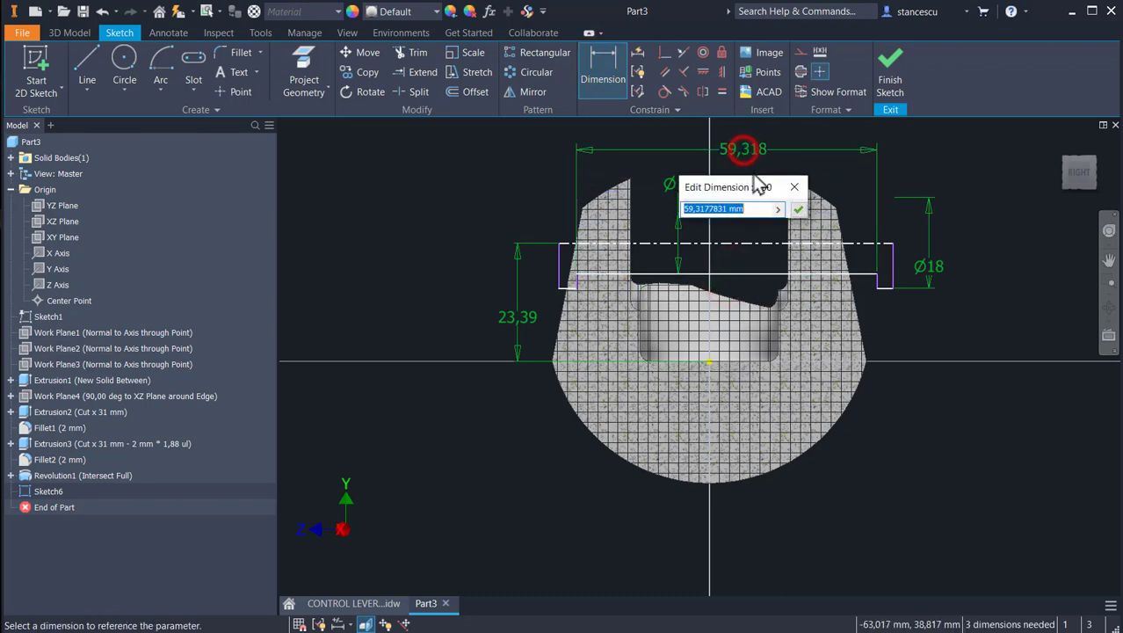
type("50")
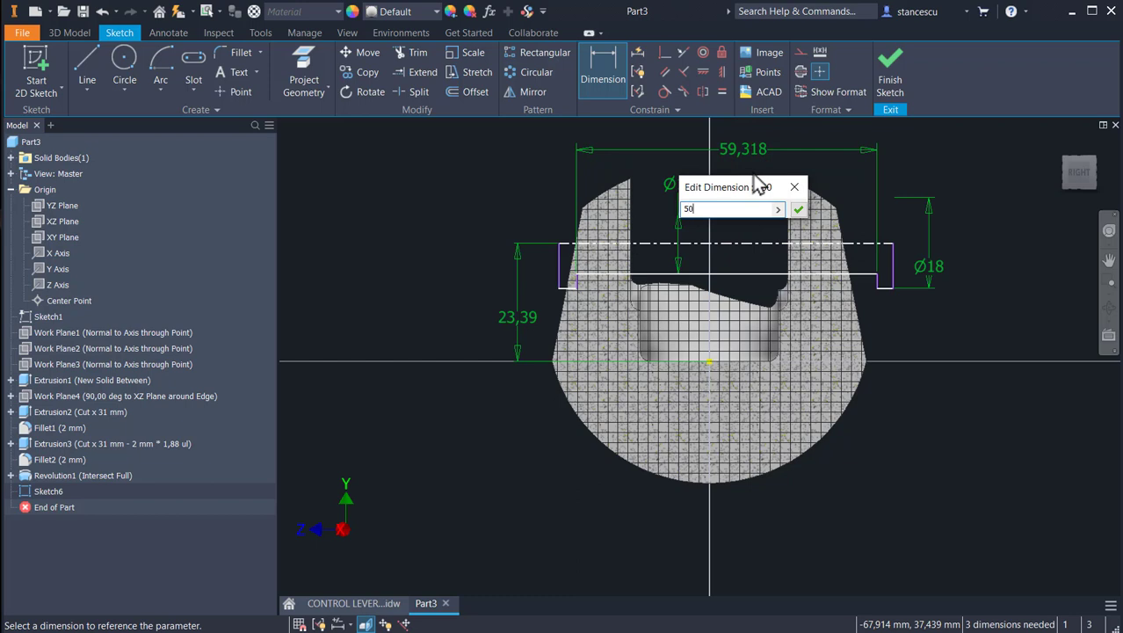
key("Return")
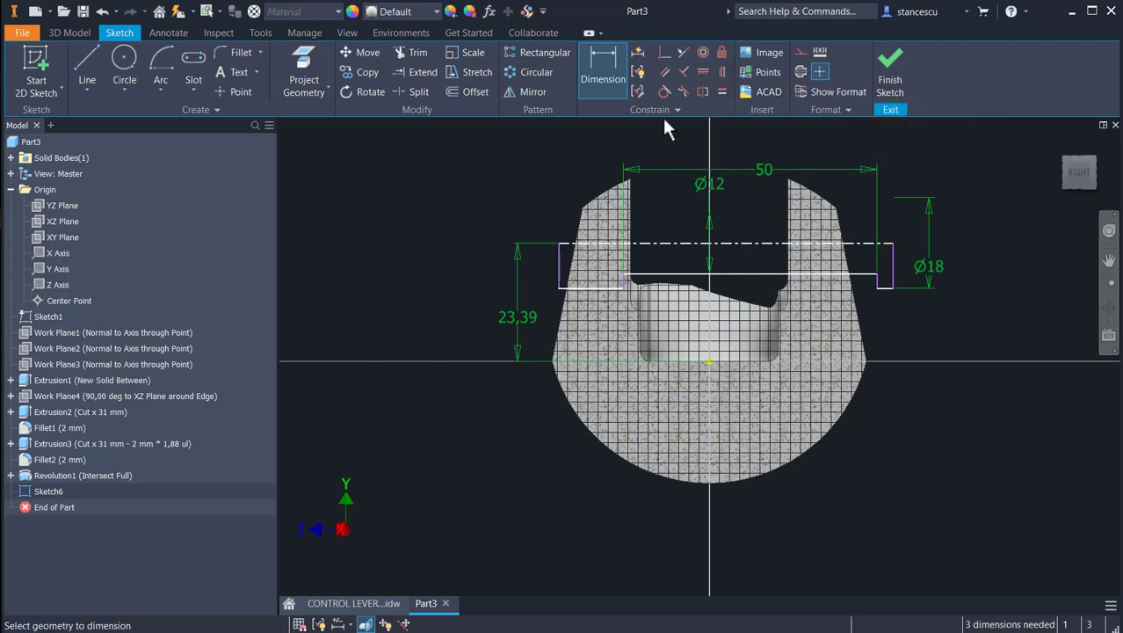
Apply the Horizontal constraint to line up the midpoints of the 50 mm line and the dash-dot axis line with the sketch origin.
left_click(704, 72)
left_click(709, 362)
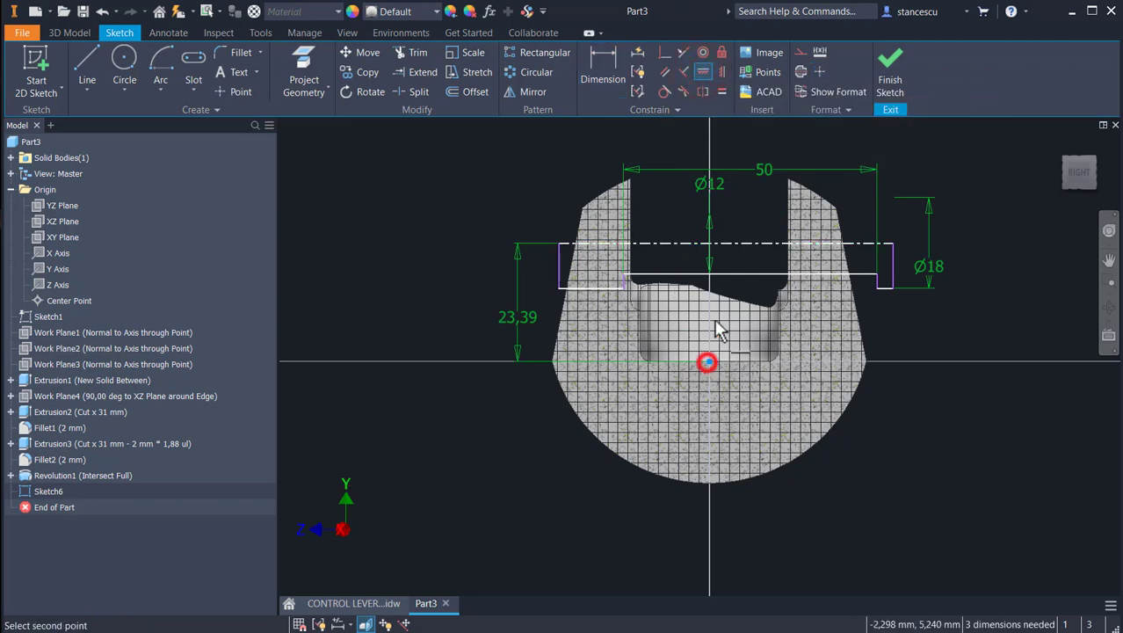
left_click(753, 273)
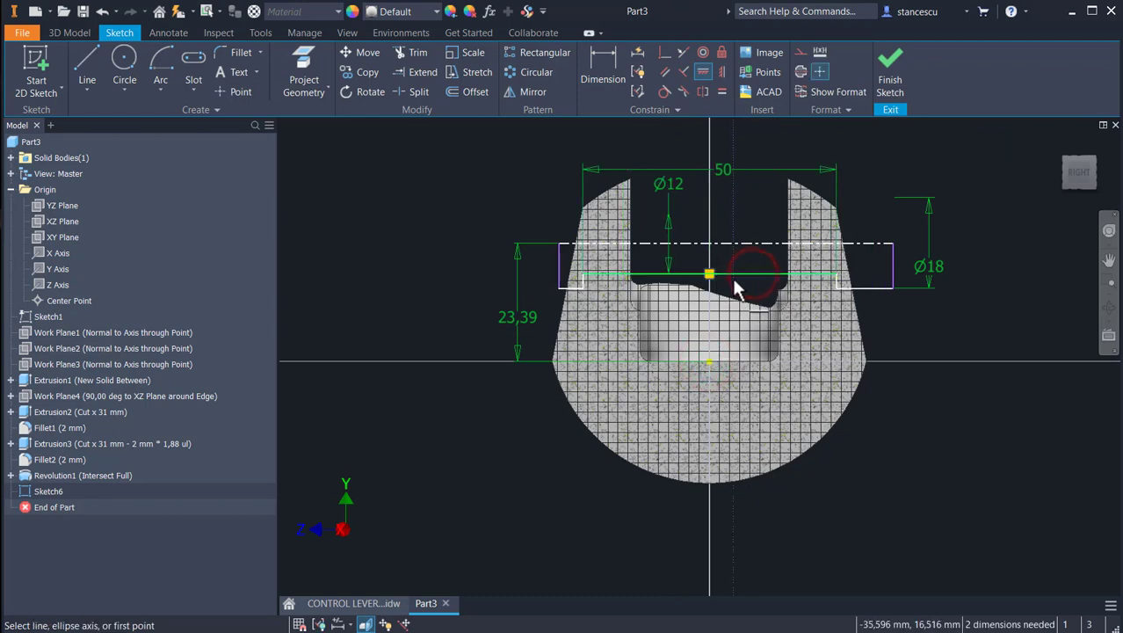
left_click(709, 273)
left_click(727, 243)
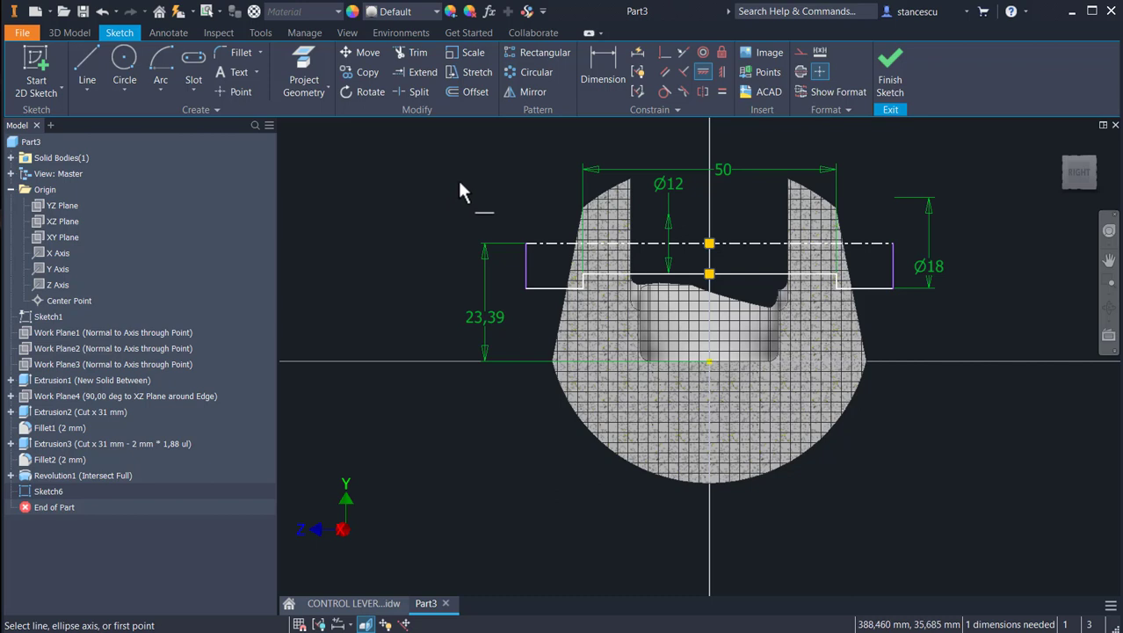
Make the profile's outer end edge coincident with the widest point of the body's outline, and finish the sketch.
left_click(666, 53)
left_click(526, 257)
left_click(552, 362)
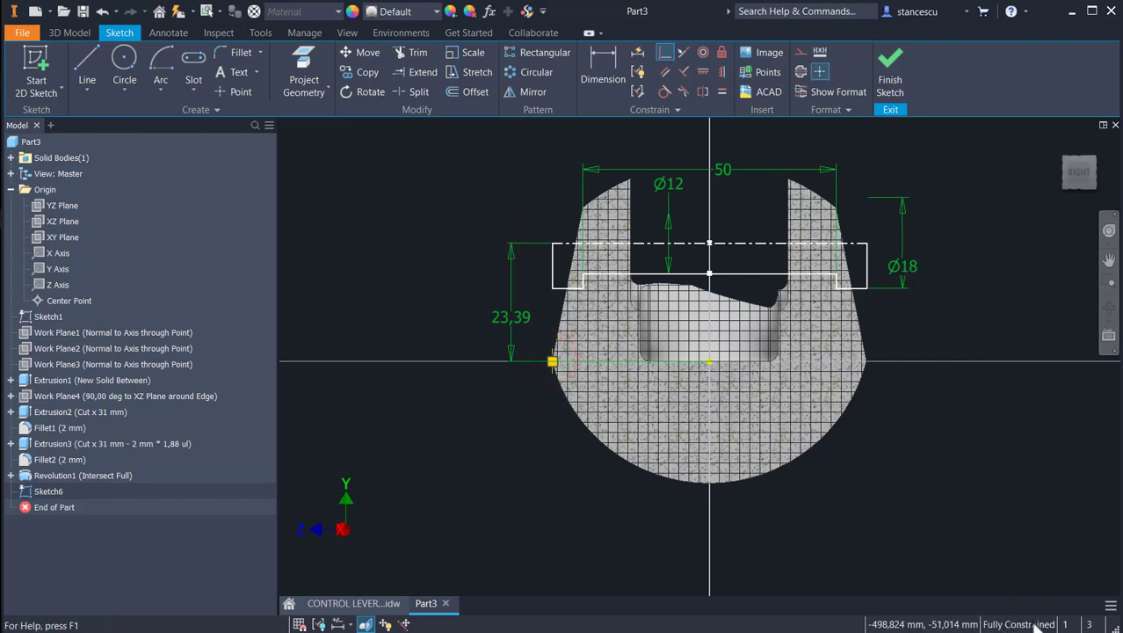
left_click(888, 79)
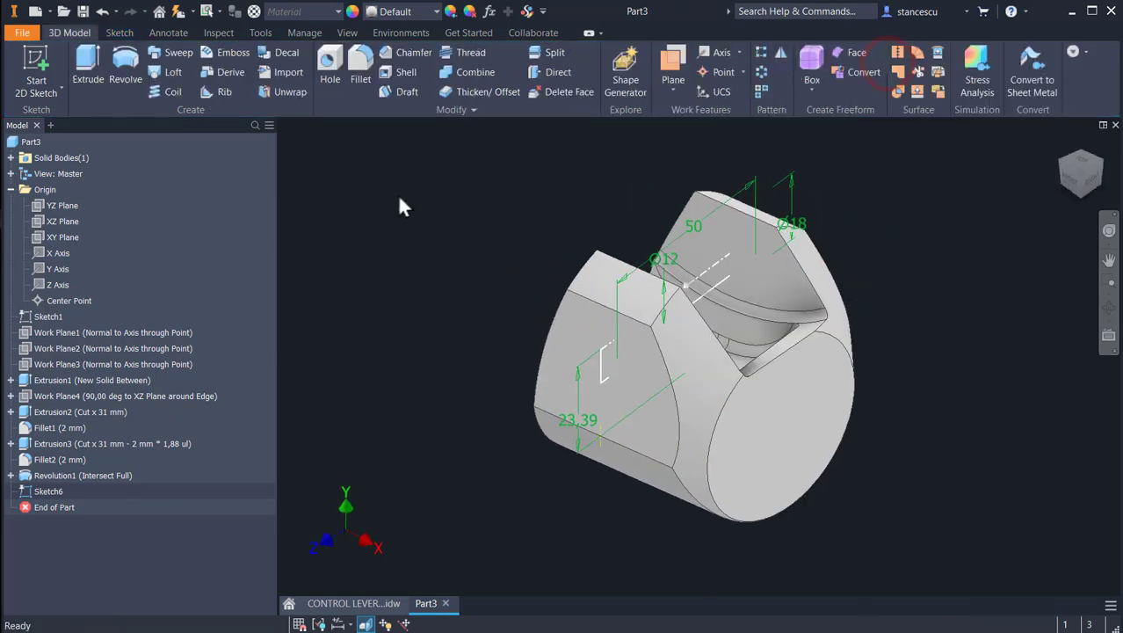
Revolve the stepped hole profile 360 degrees around its axis as a cut through both fork arms.
left_click(121, 66)
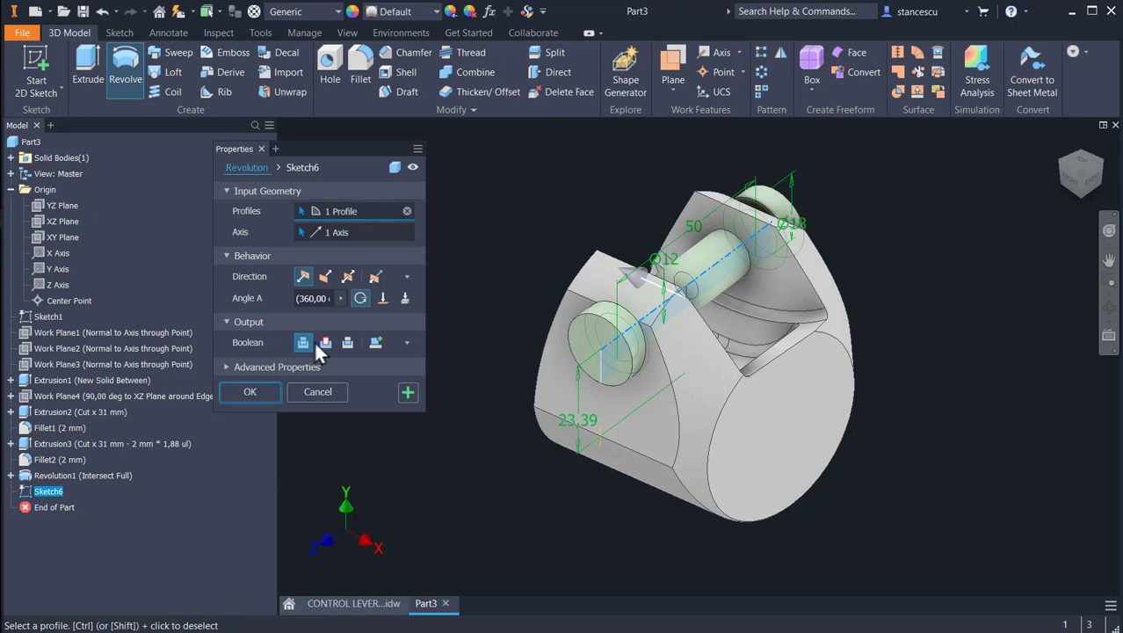
left_click(324, 342)
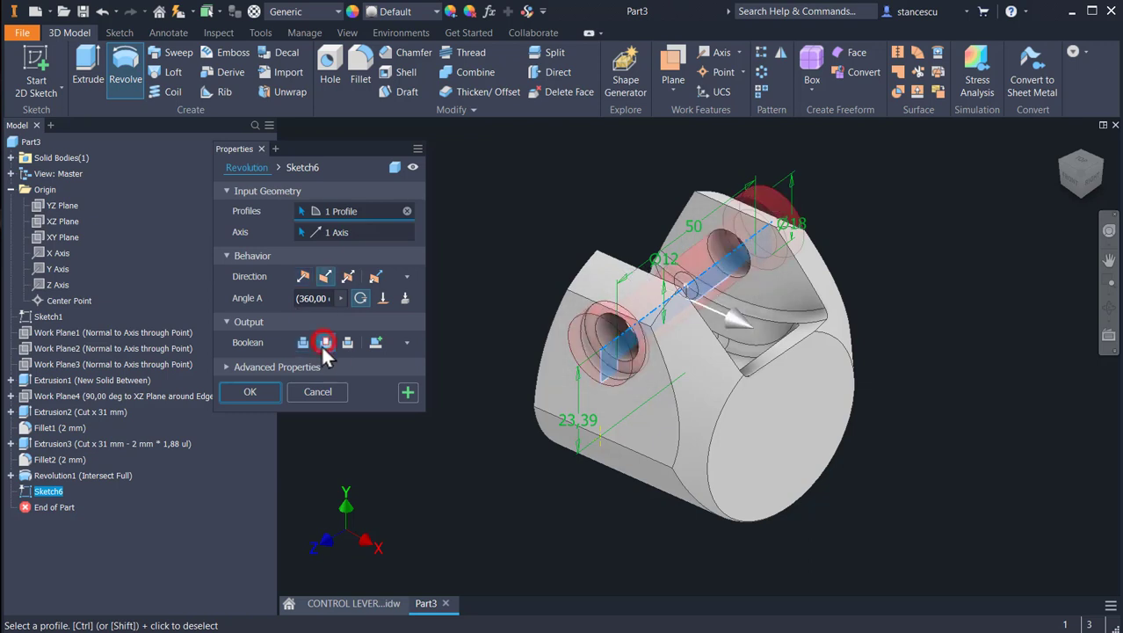
left_click(258, 393)
scroll(636, 329, "down", 5)
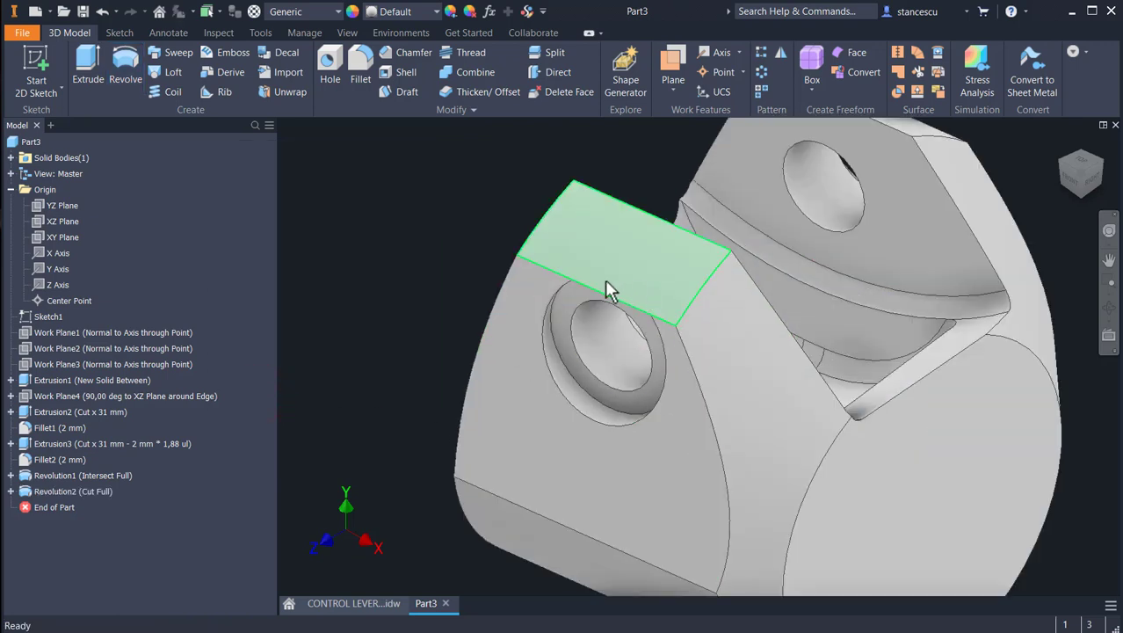
middle_click_drag(840, 446, 783, 422, "shift")
key("F6")
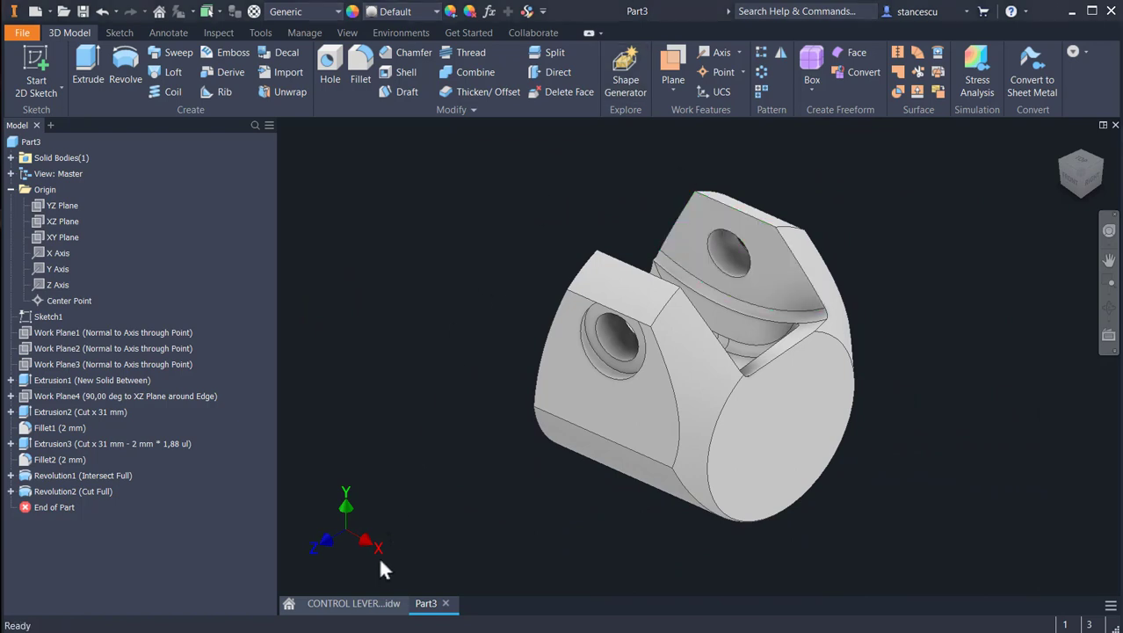
Examine the overall length and the shaft end features in the front view of the CONTROL LEVER SHAFT drawing.
left_click(369, 604)
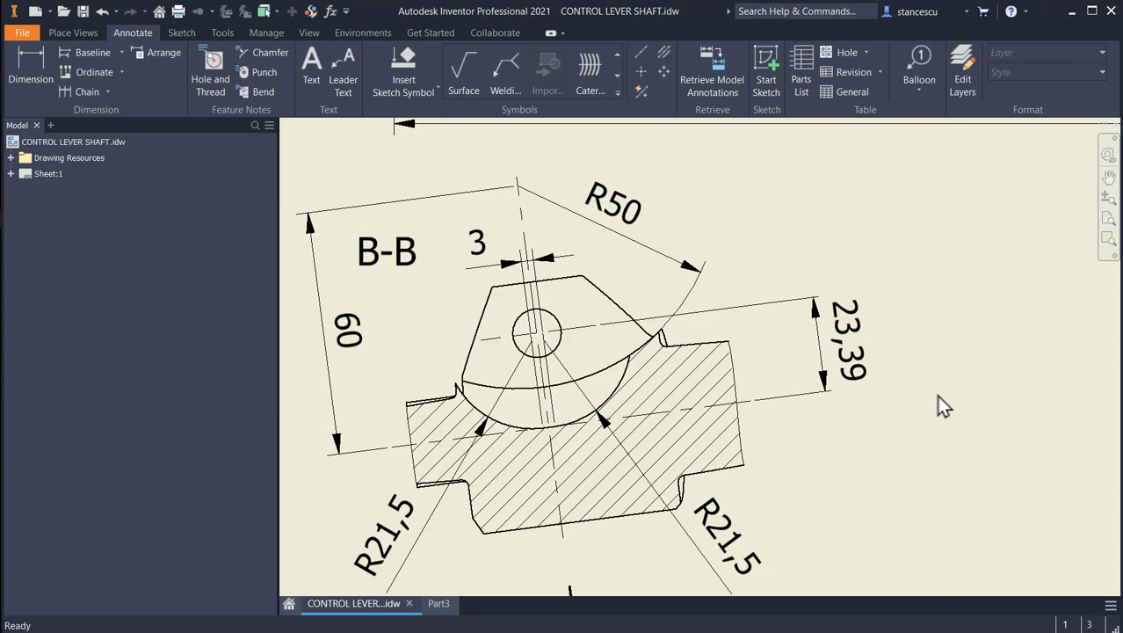
key("F6")
scroll(634, 294, "up", 5)
middle_click_drag(637, 296, 699, 418)
left_click(701, 359)
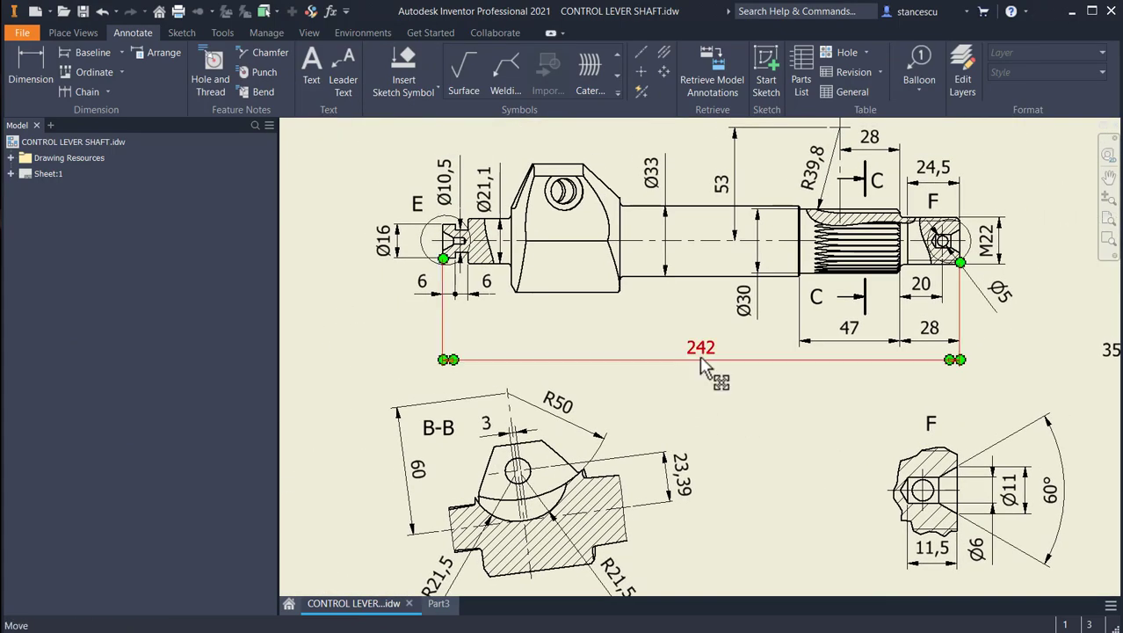
left_click(444, 348)
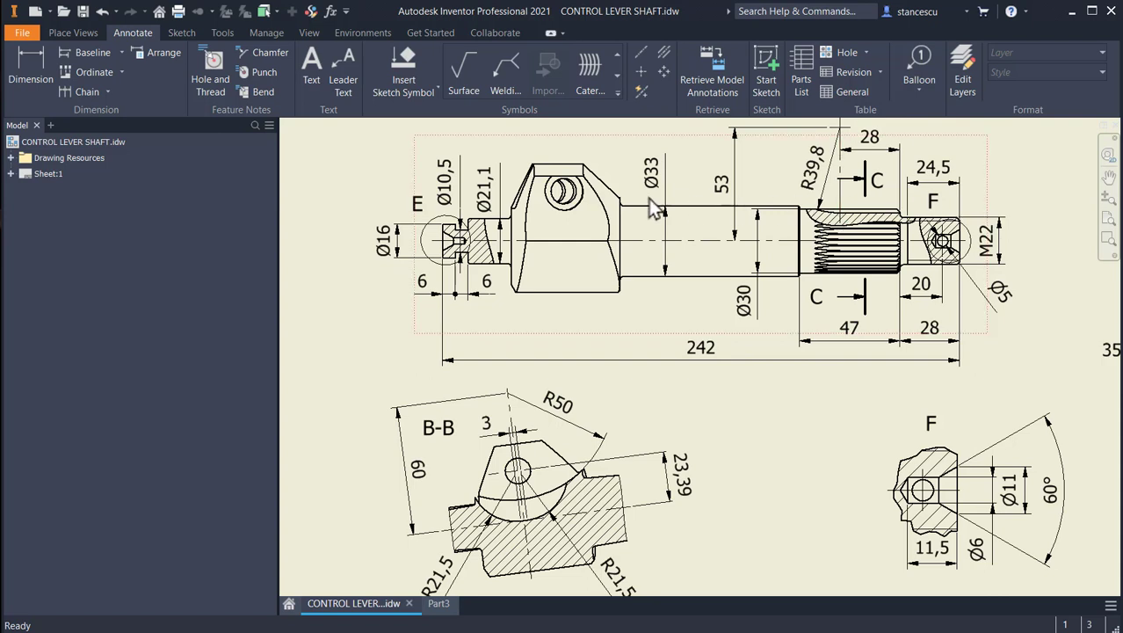
left_click(910, 222)
key("Escape")
left_click(491, 218)
key("Escape")
left_click(443, 290)
key("Escape")
Return to Part3, start a sketch on the XY Plane and slice the model graphics at the sketch plane.
left_click(440, 602)
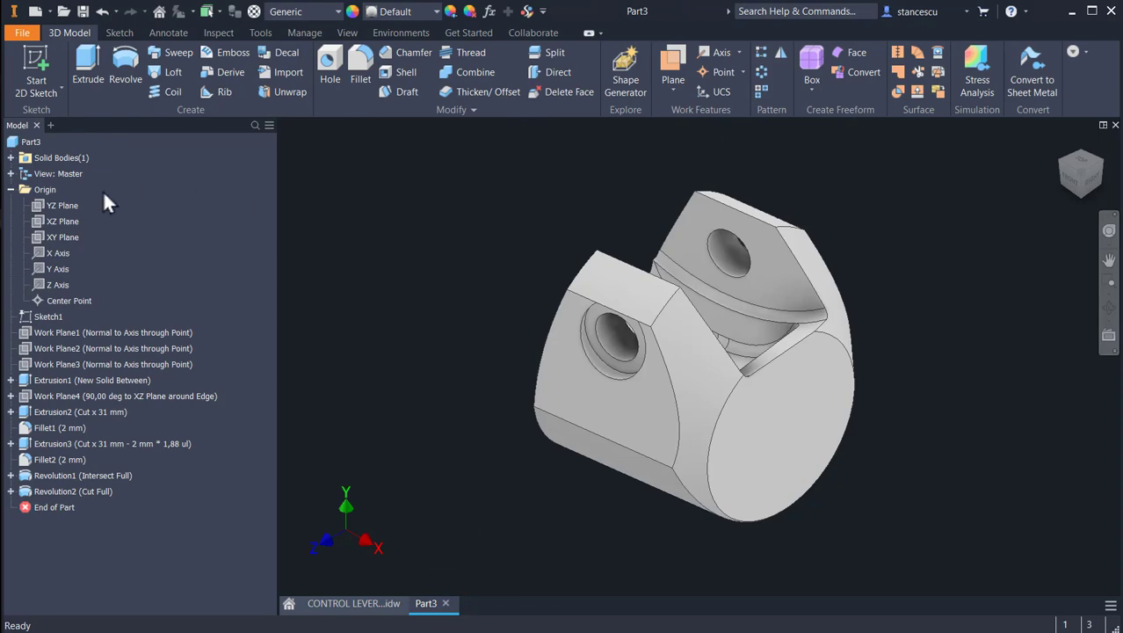
left_click(53, 237)
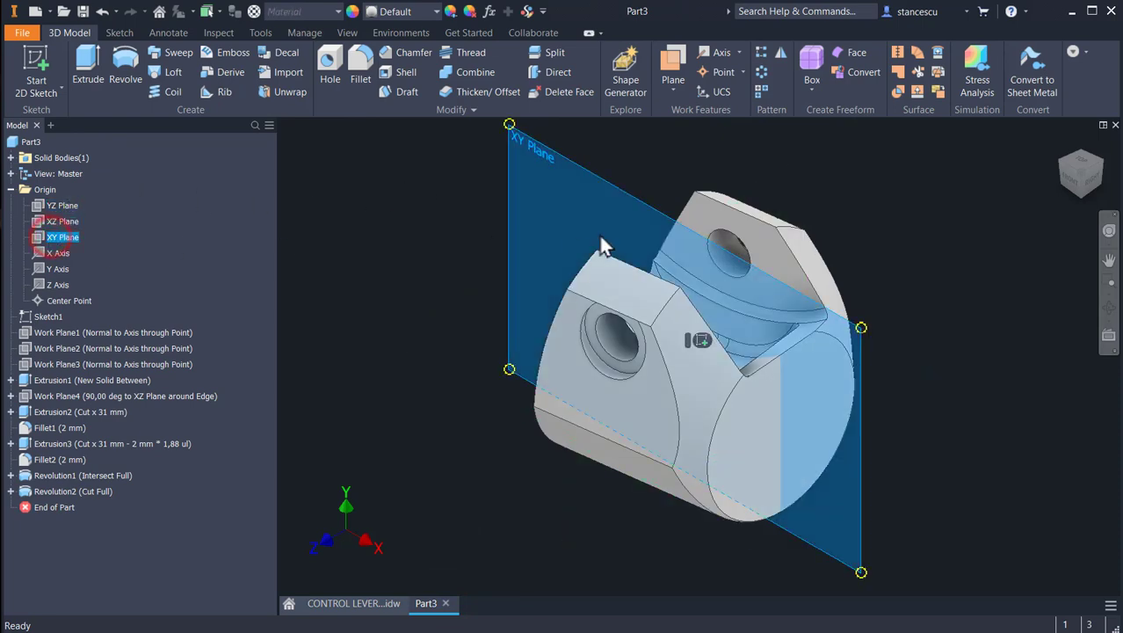
left_click(701, 339)
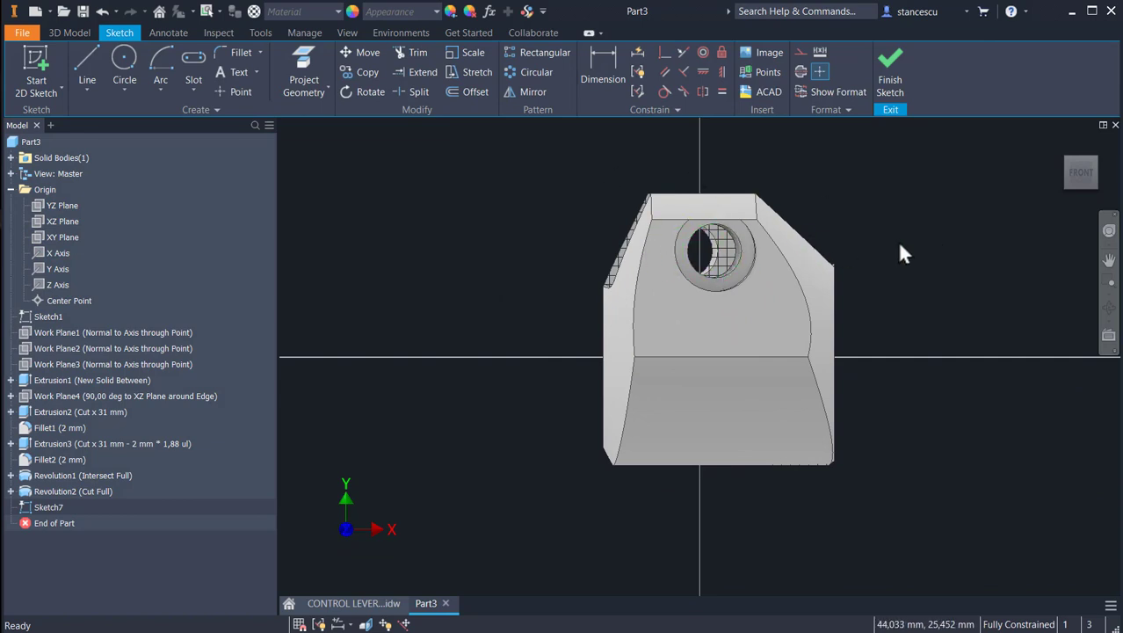
key("F7")
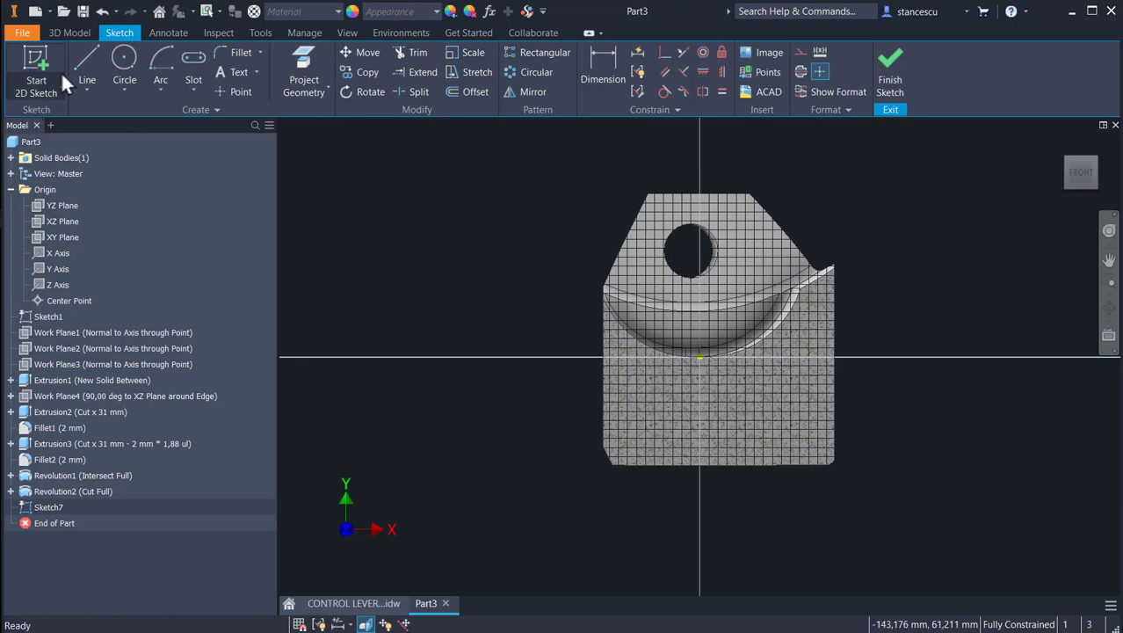
Draw a horizontal line 242 mm long across the body, slightly below the origin.
left_click(85, 68)
left_click(449, 393)
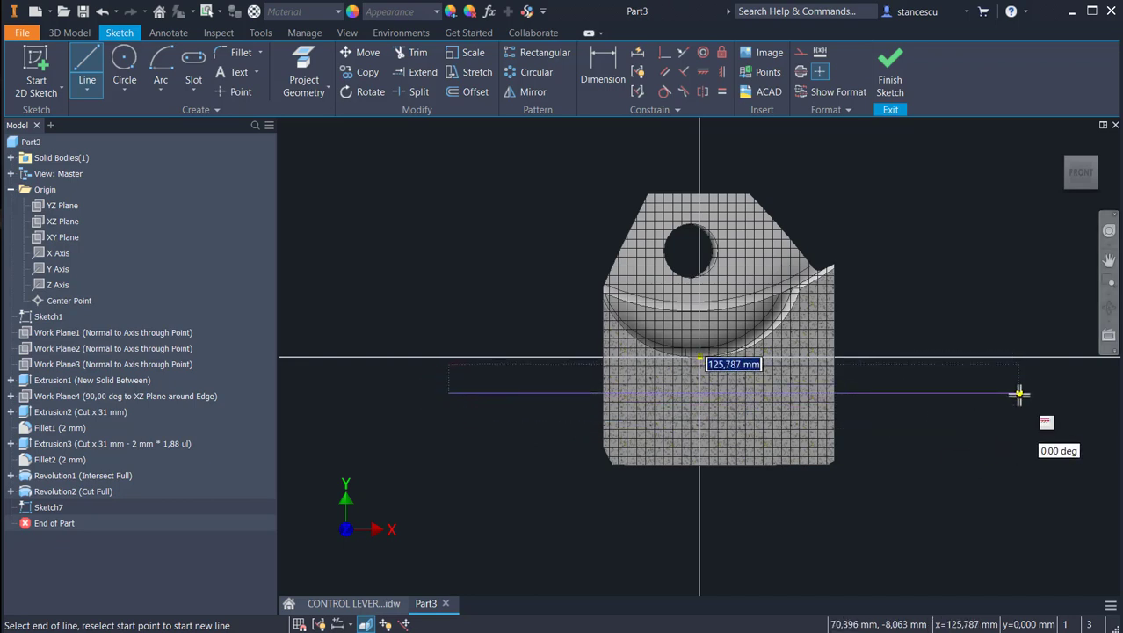
type("2")
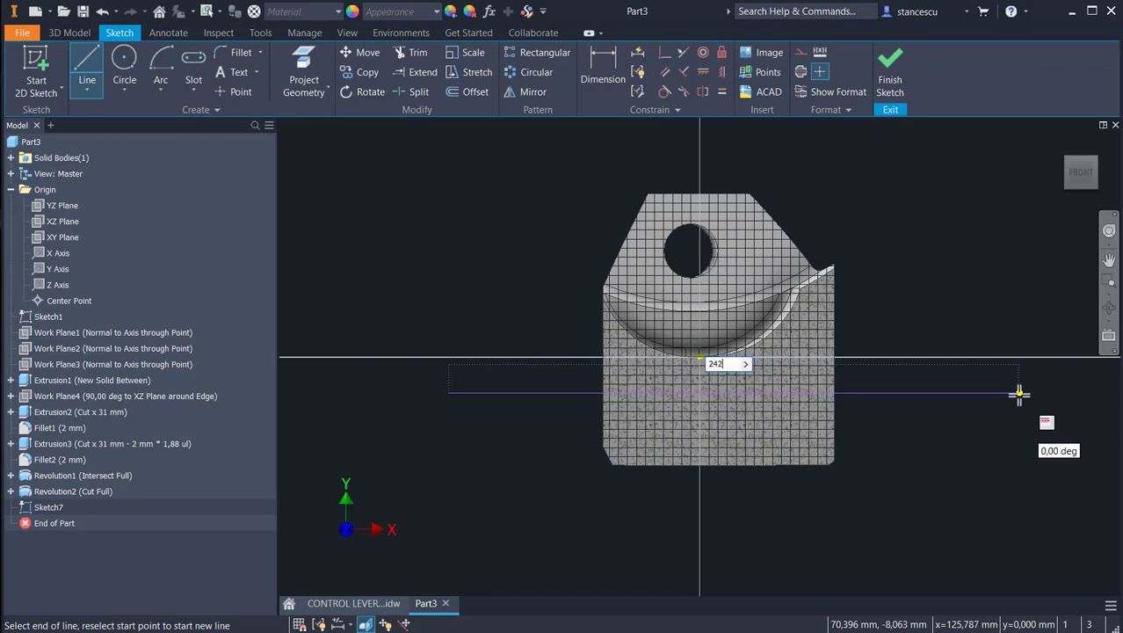
type("42")
key("Return")
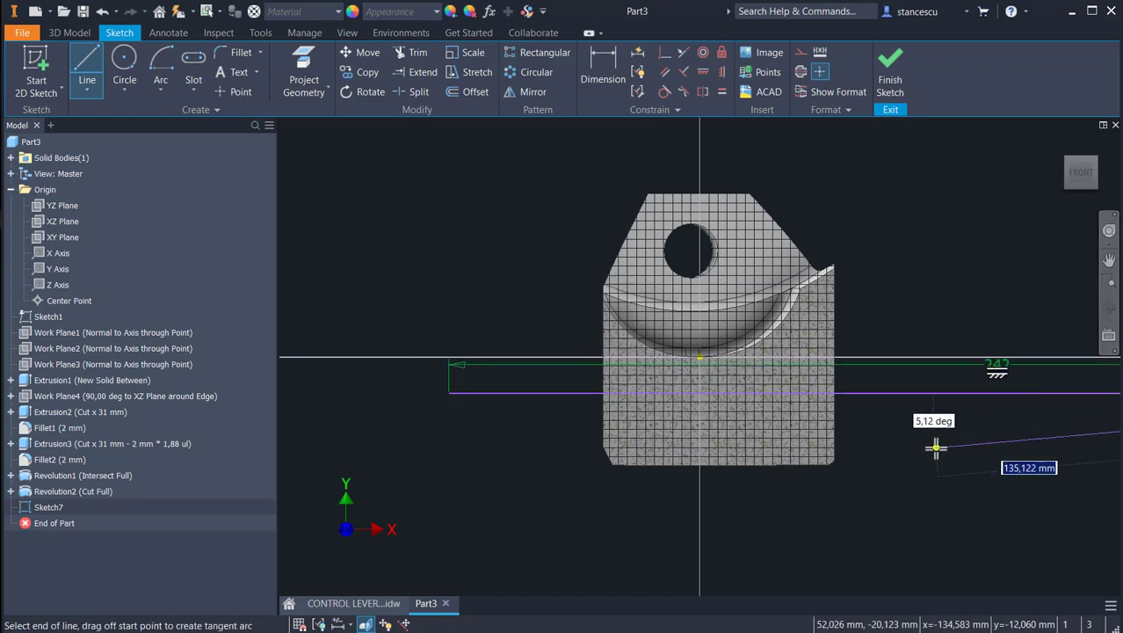
key("Escape")
Convert the long horizontal line to a centerline and make it coincident with the sketch origin.
left_click(960, 385)
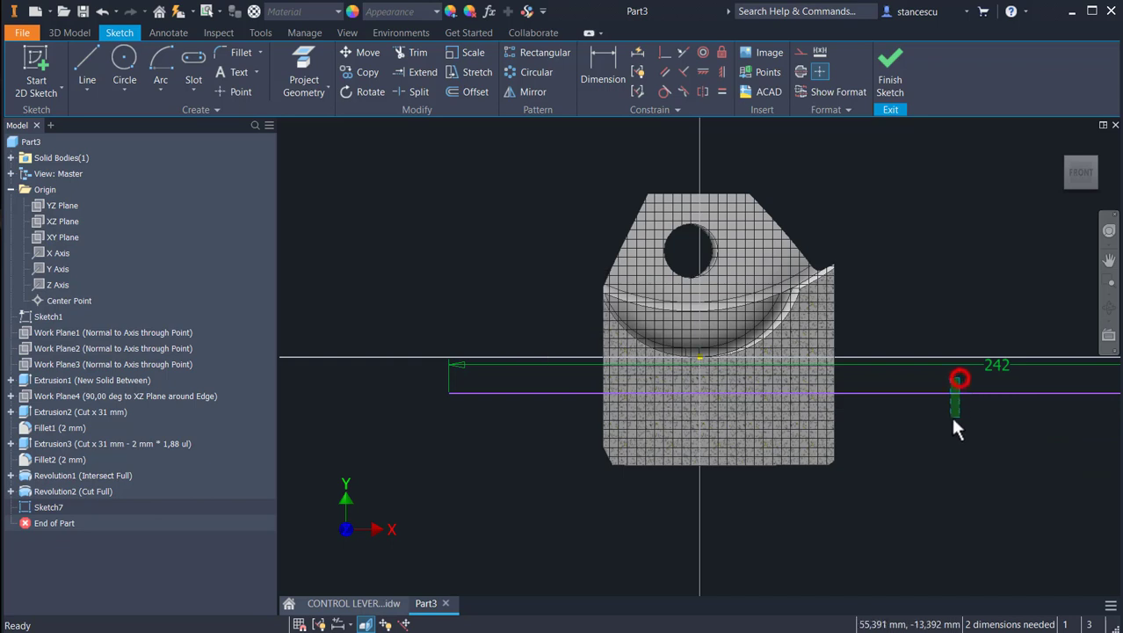
left_click(798, 71)
left_click(865, 185)
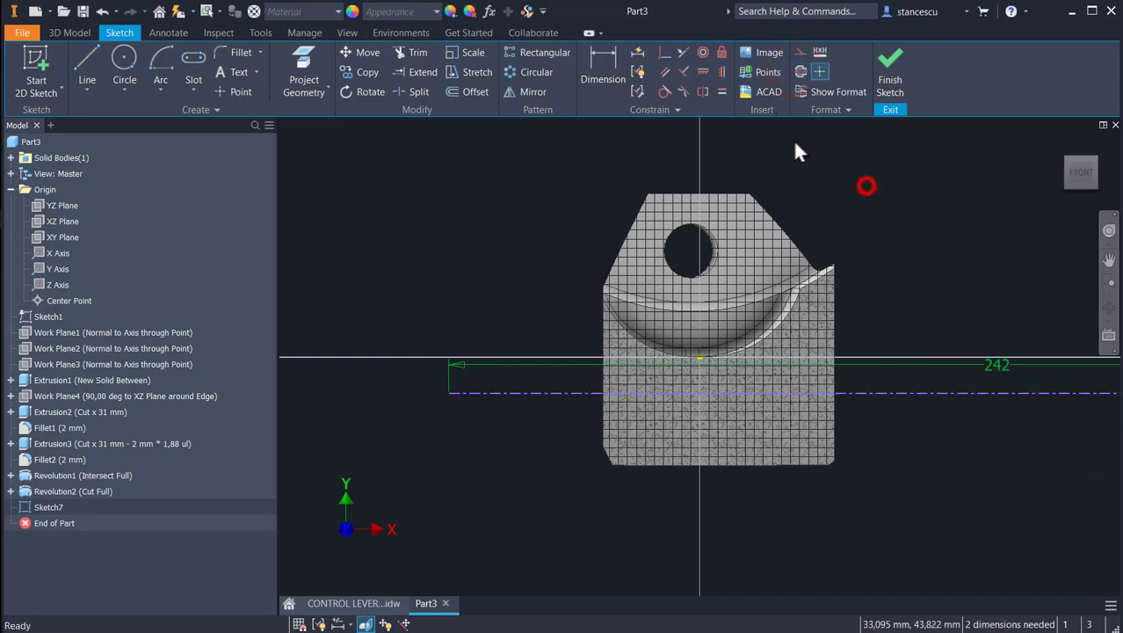
left_click(664, 52)
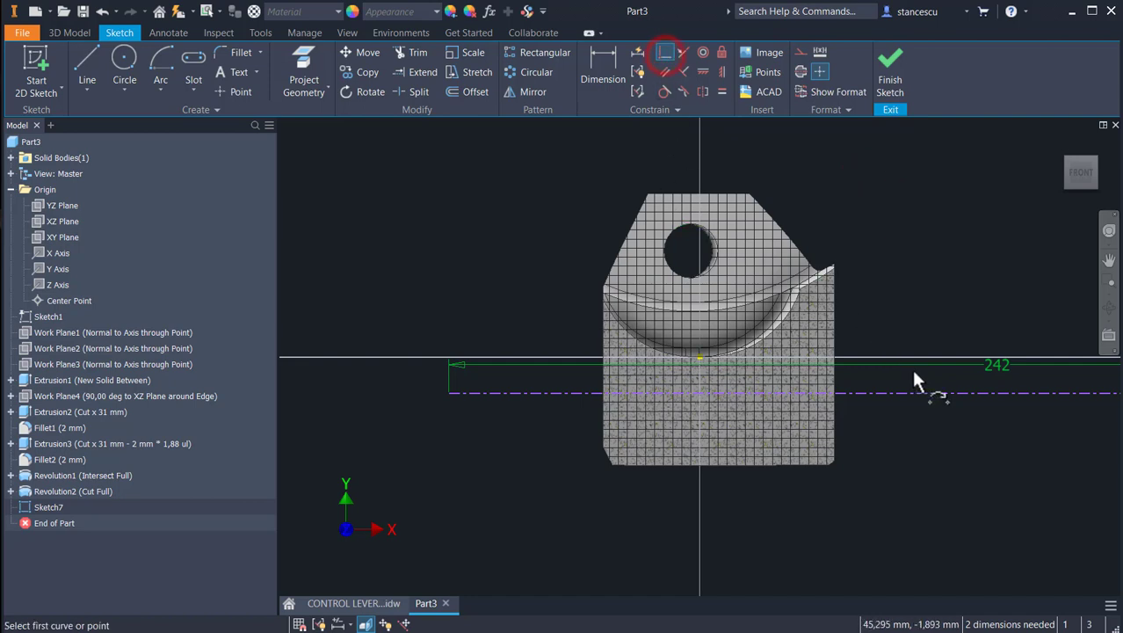
left_click(919, 394)
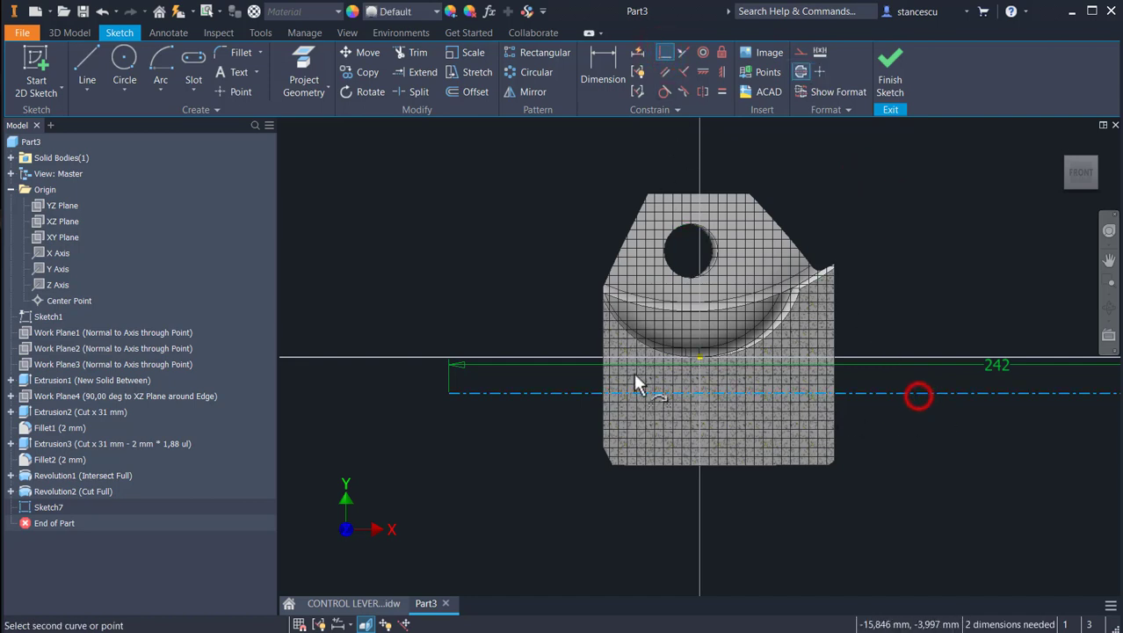
left_click(698, 357)
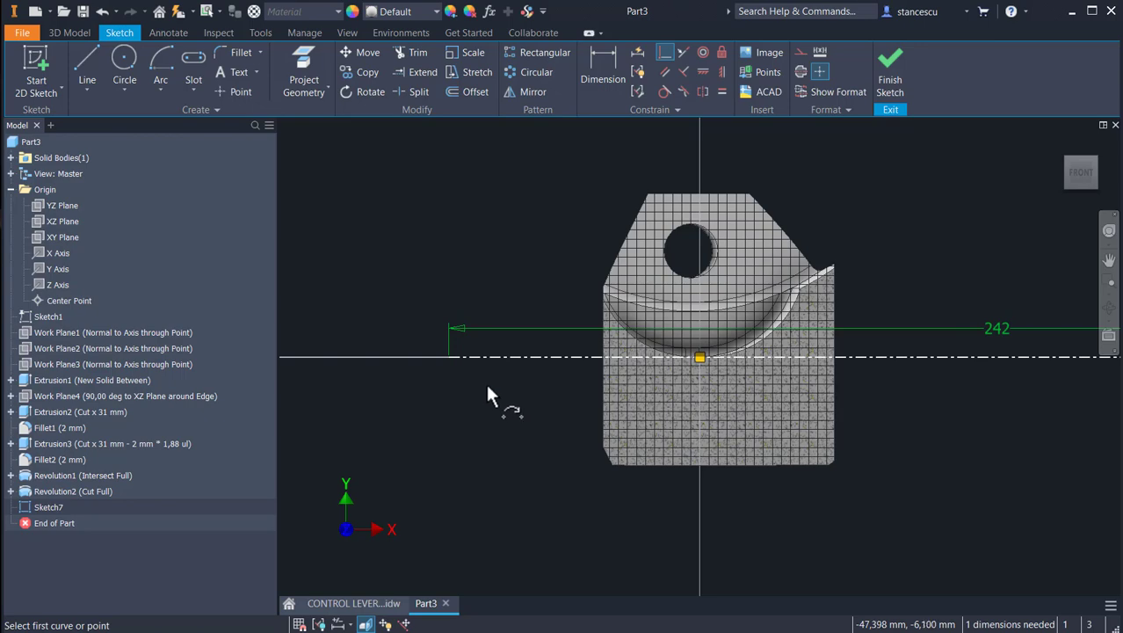
Check the shaft drawing and dimension the centerline's left end 32 mm from the body's left face in Part3.
left_click(354, 603)
middle_click_drag(684, 571, 701, 245)
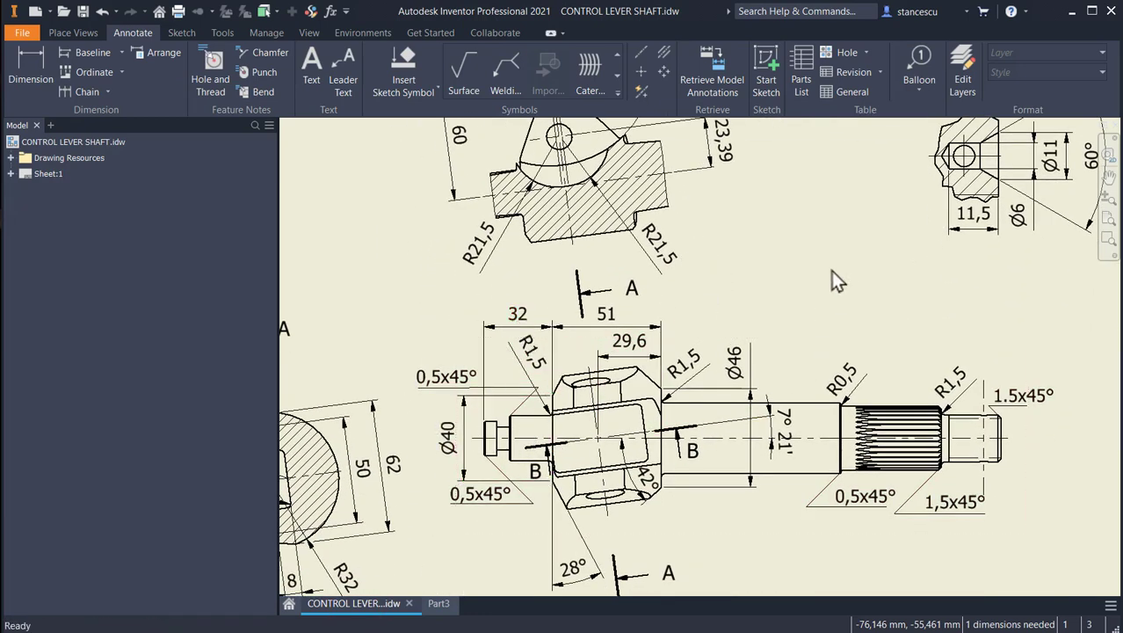
mouse_move(848, 272)
middle_mouse_down()
mouse_move(830, 457)
mouse_move(804, 562)
middle_mouse_up()
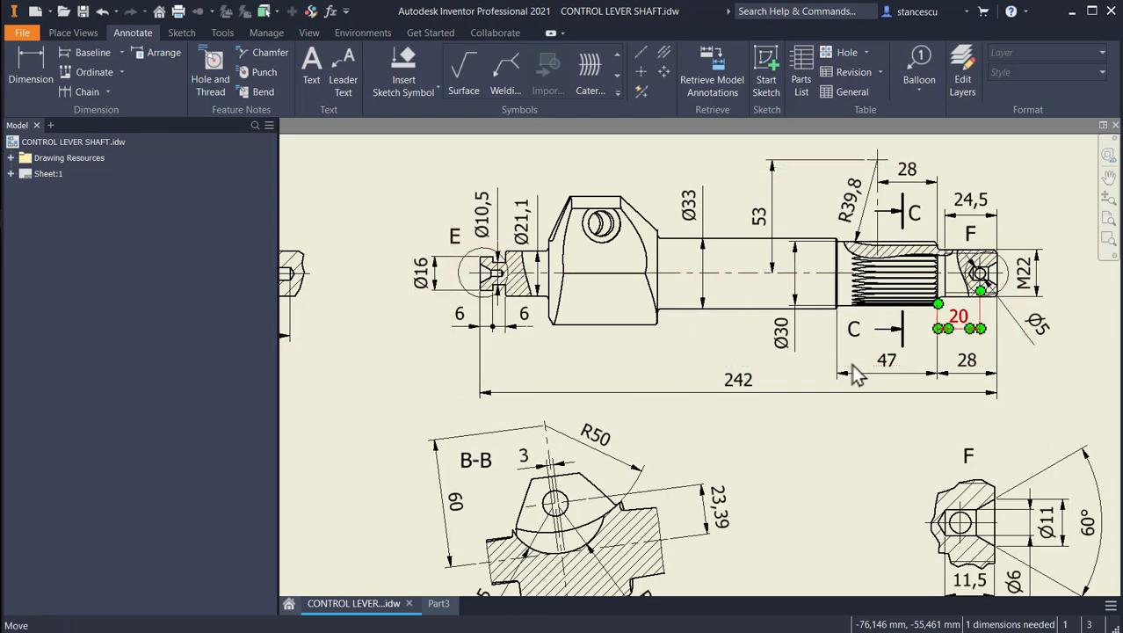
middle_click_drag(732, 578, 773, 368)
middle_click_drag(558, 472, 558, 371)
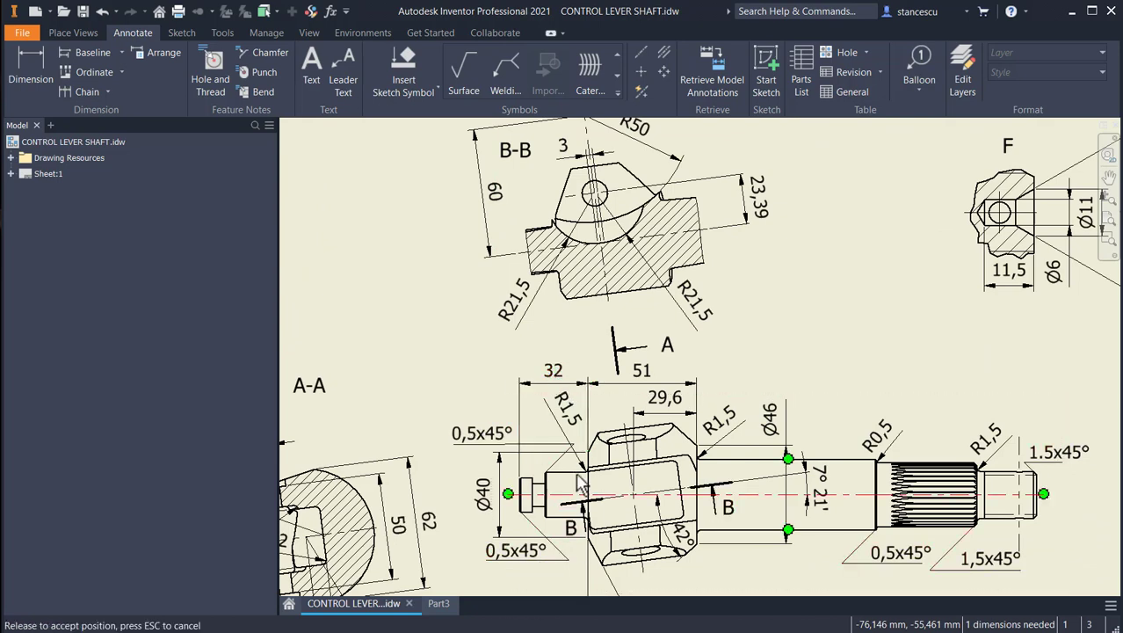
left_click(444, 604)
left_click(602, 64)
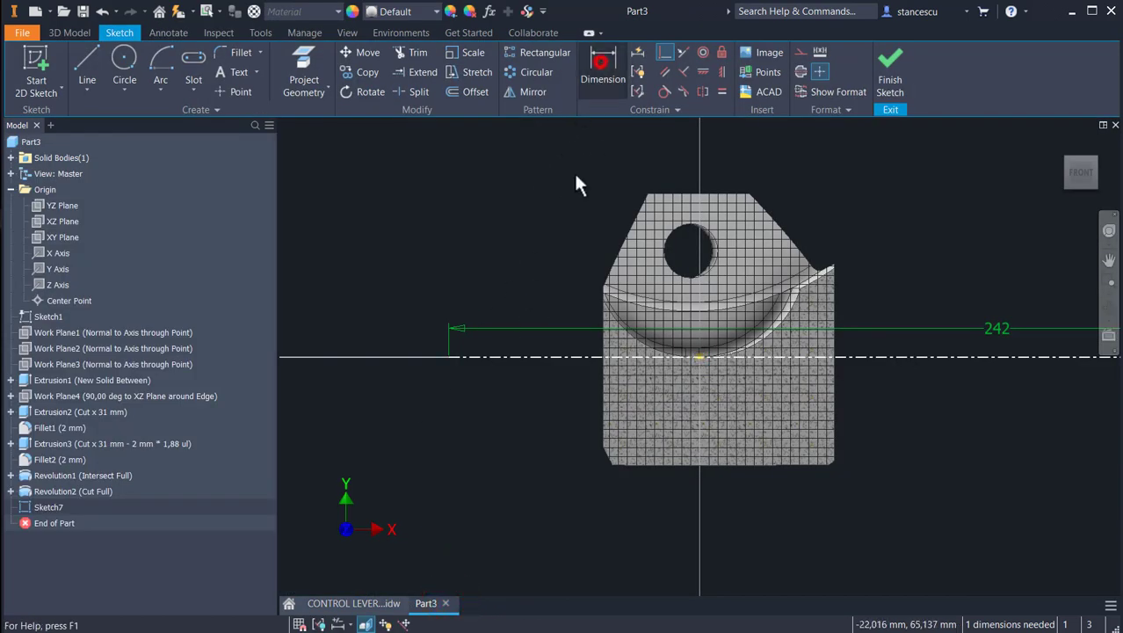
left_click(448, 356)
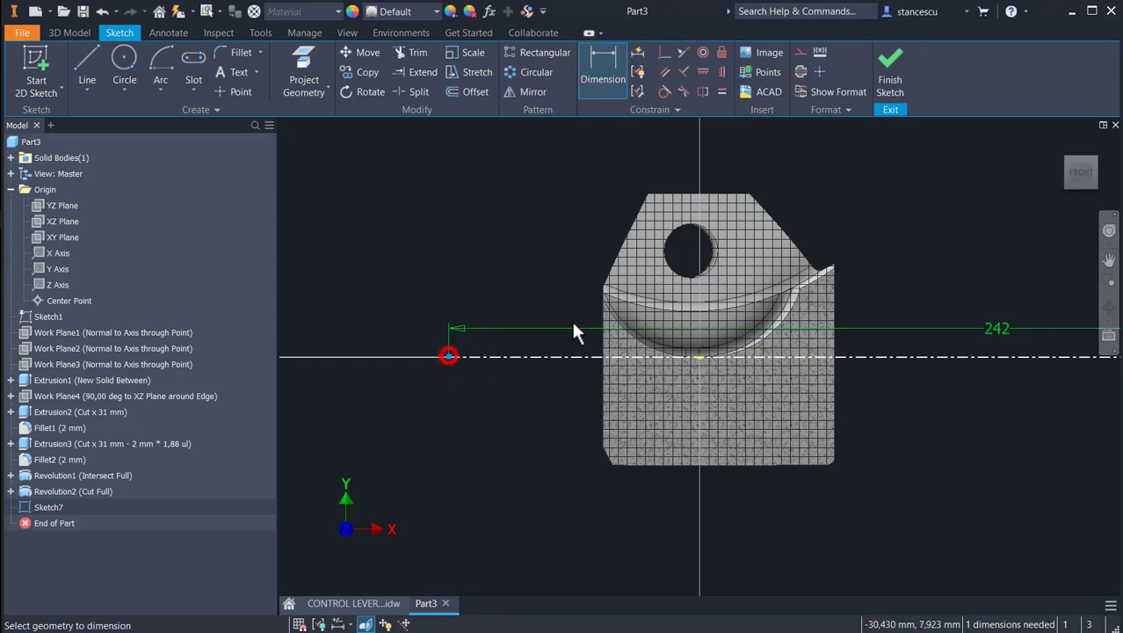
left_click(603, 342)
left_click(532, 188)
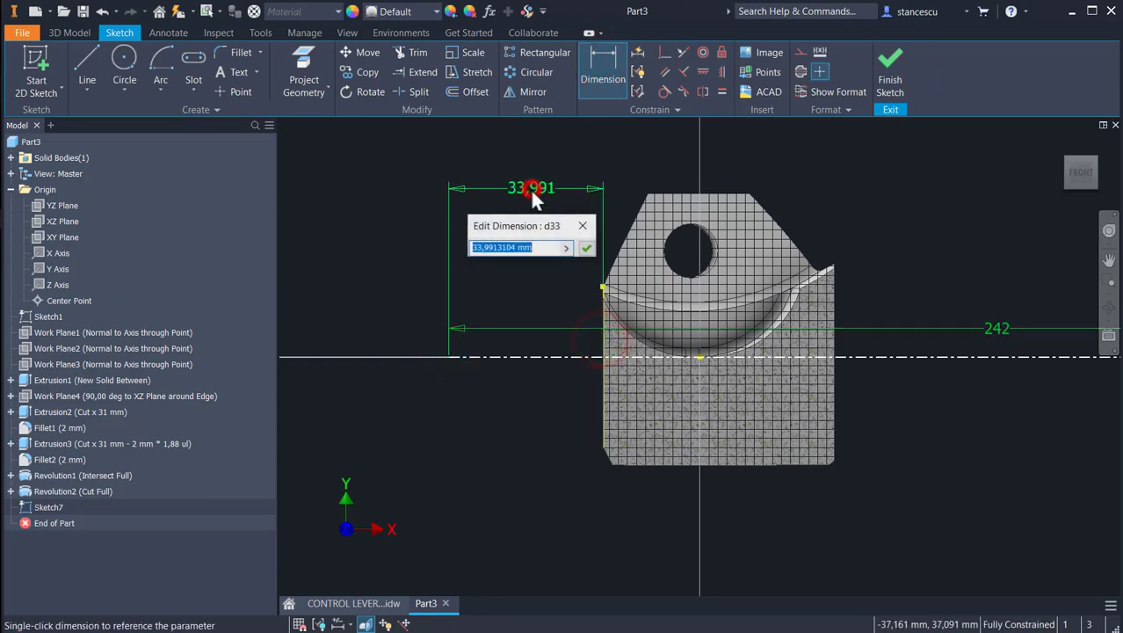
type("32")
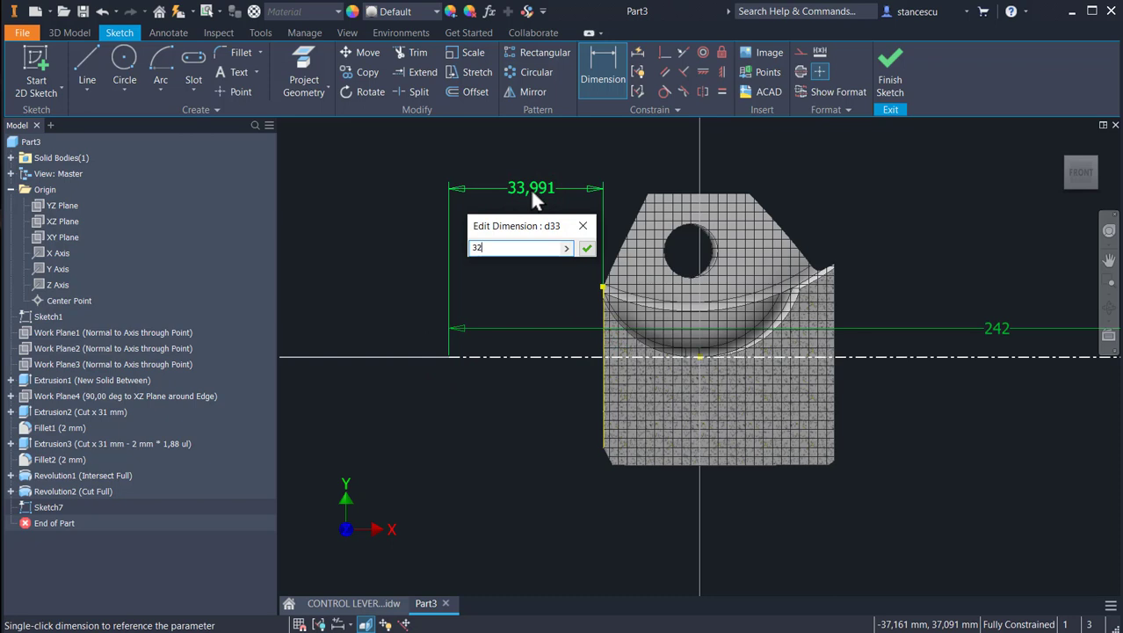
key("Return")
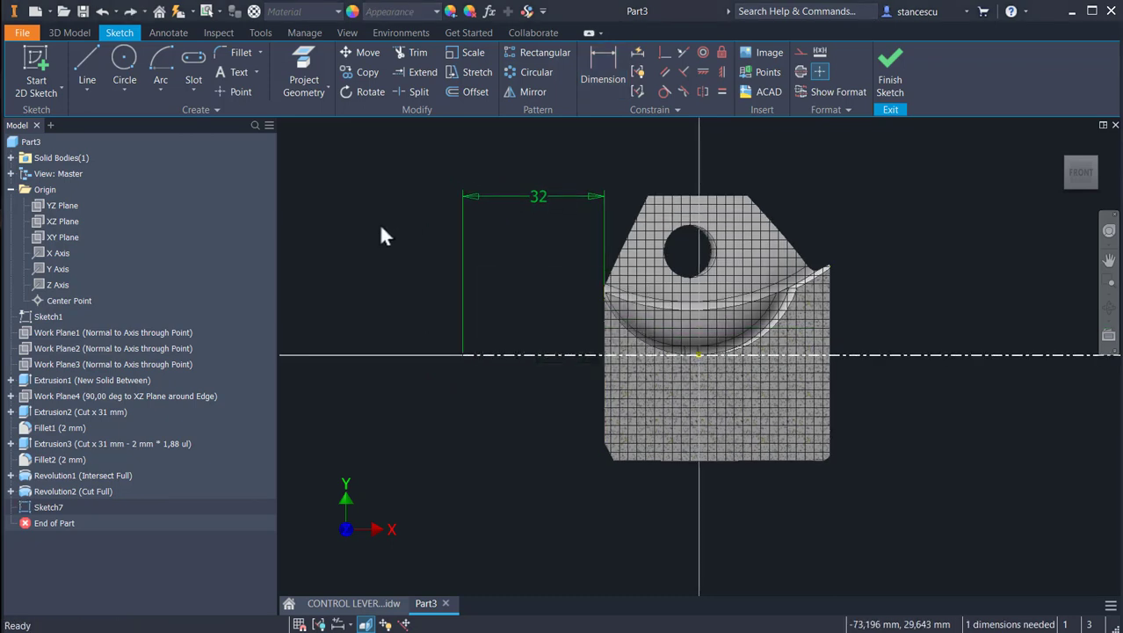
Split the centerline where it crosses the body's left and right faces.
left_click(412, 92)
left_click(588, 354)
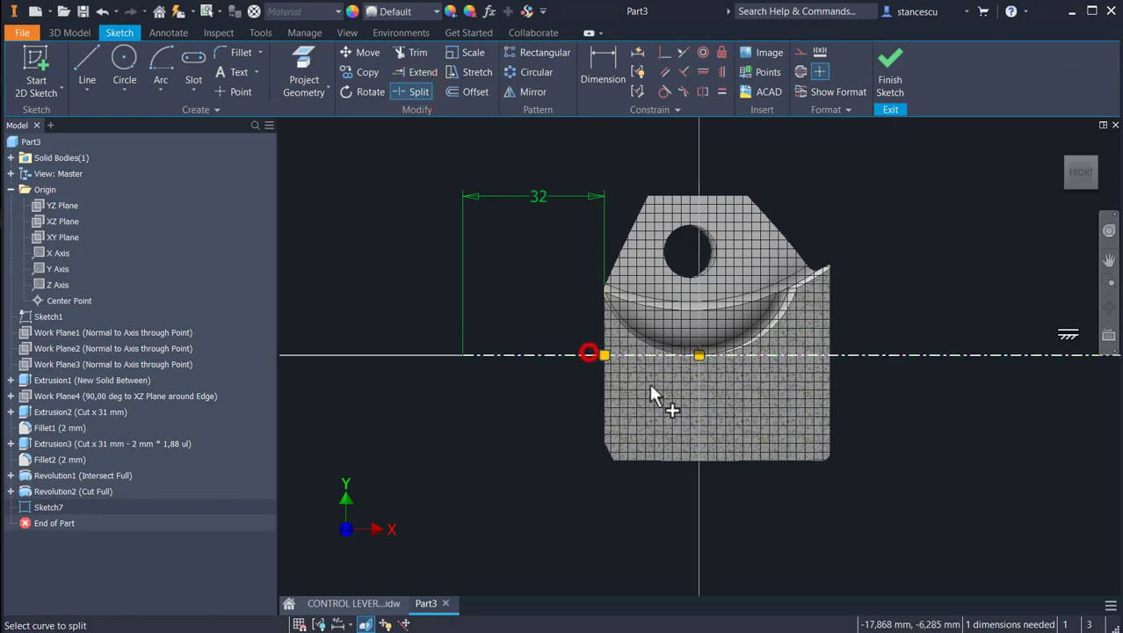
left_click(863, 356)
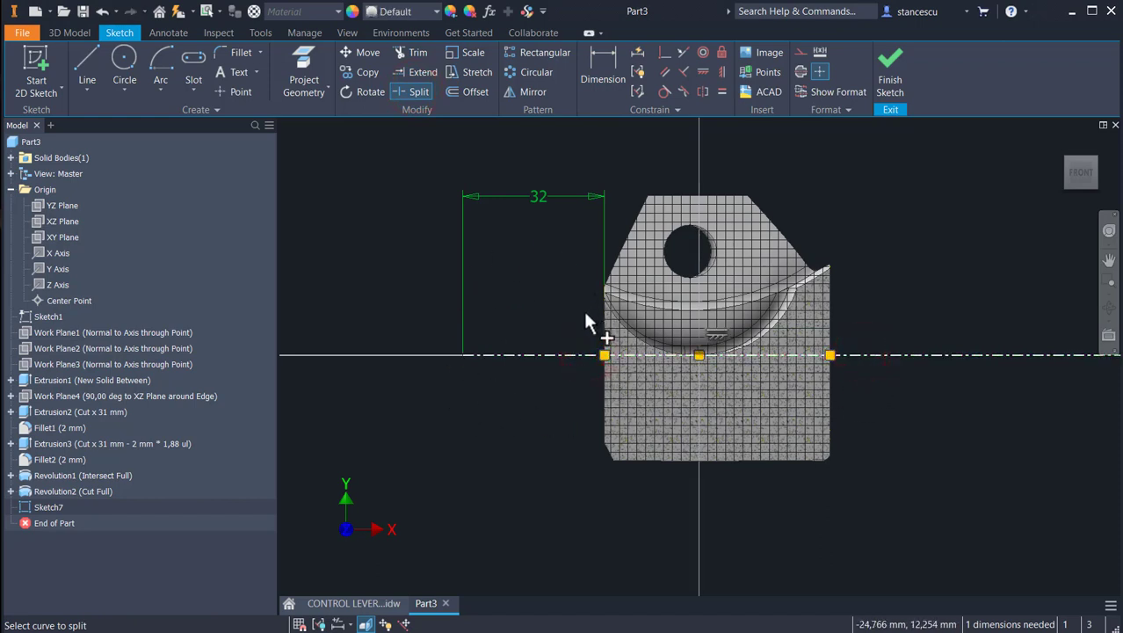
middle_click_drag(533, 416, 460, 410)
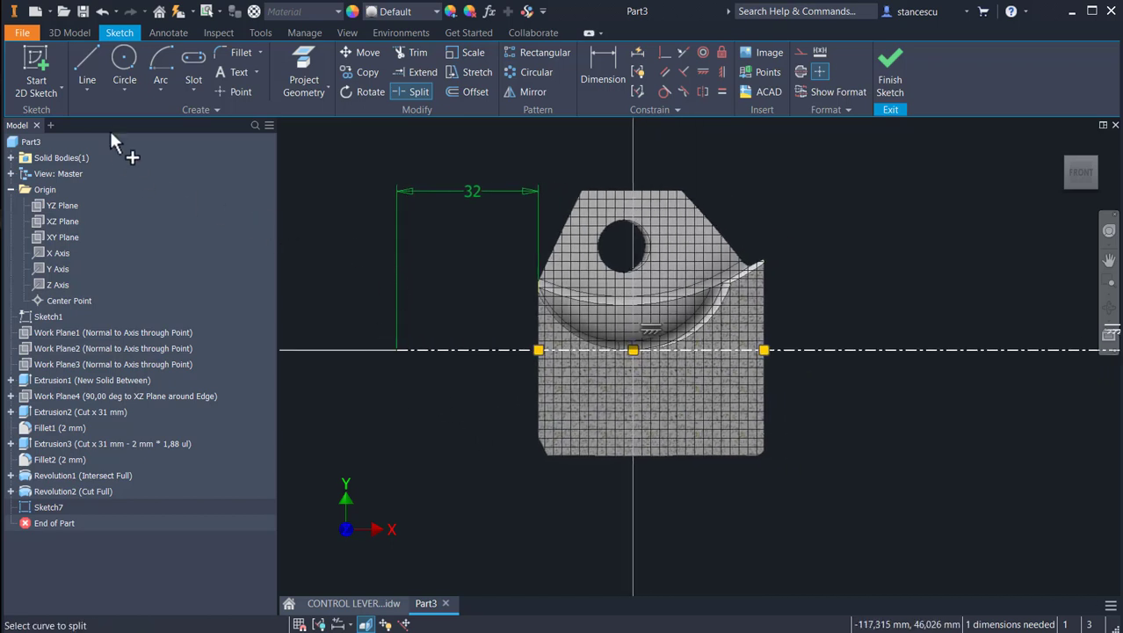
Draw the stepped half-profile from the centerline's left end to the body's left face, with heights of about 8, 4 and 12 mm.
left_click(85, 58)
left_click(394, 350)
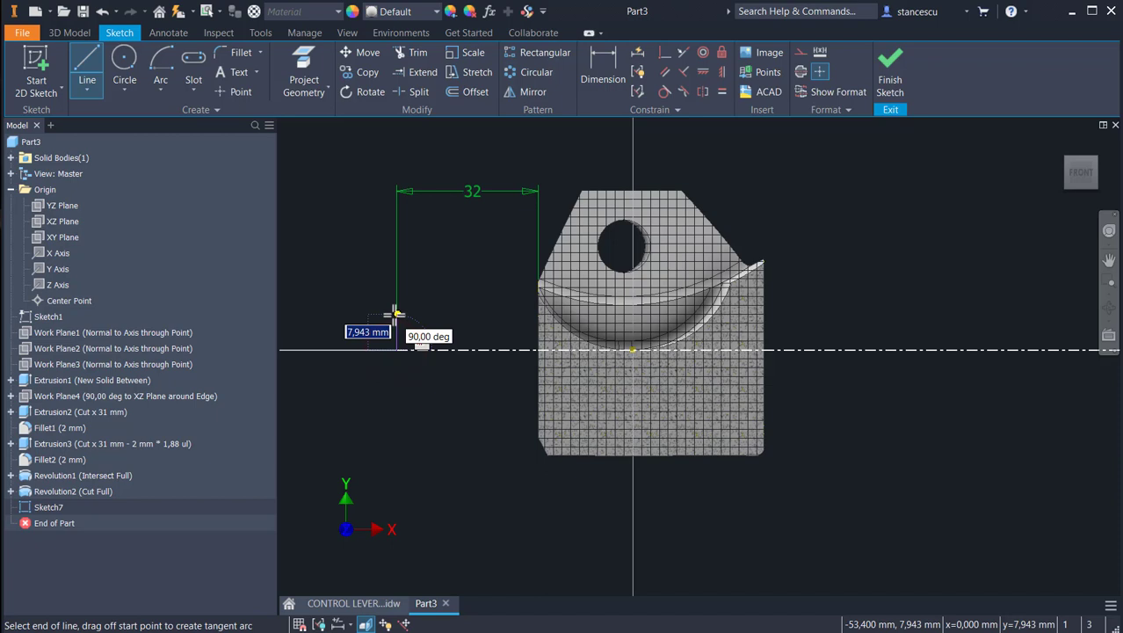
left_click(400, 313)
left_click(414, 319)
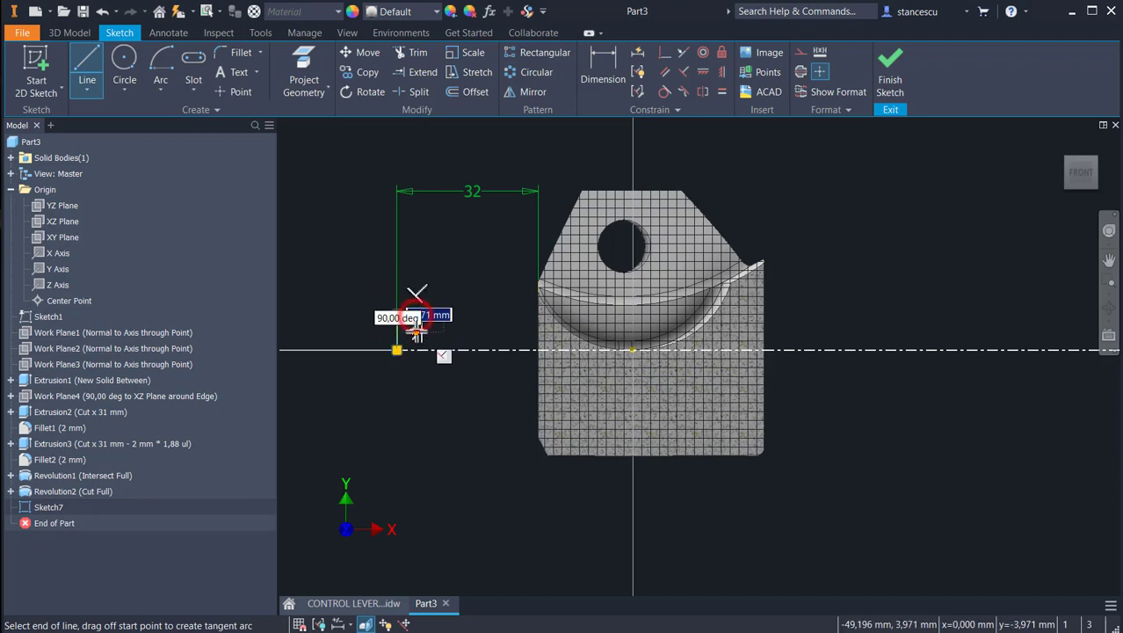
left_click(415, 317)
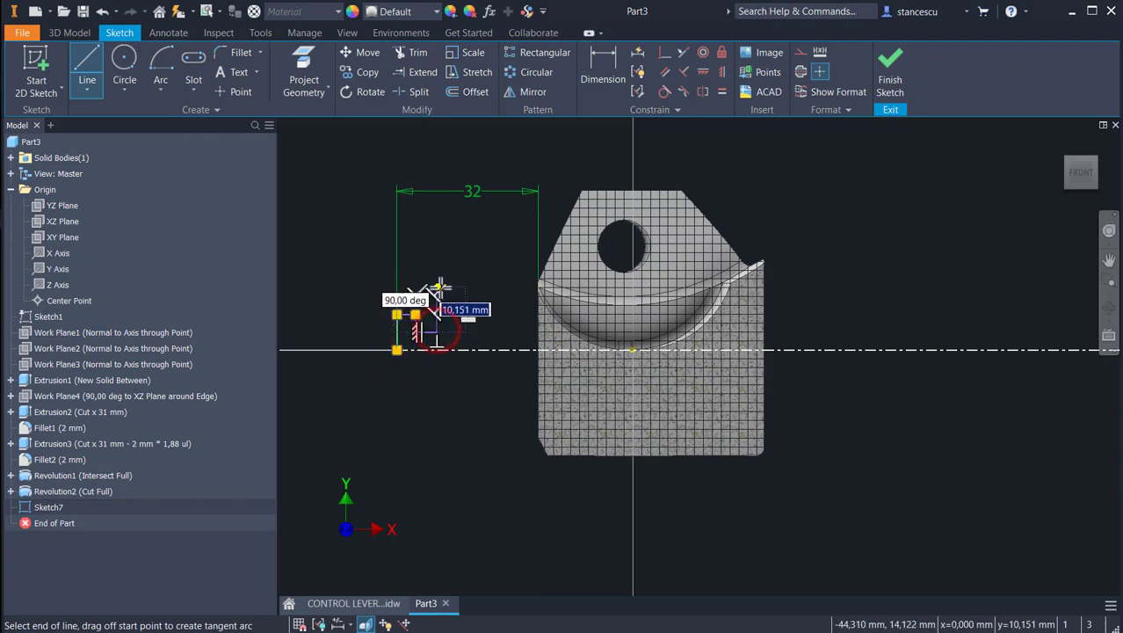
left_click(436, 297)
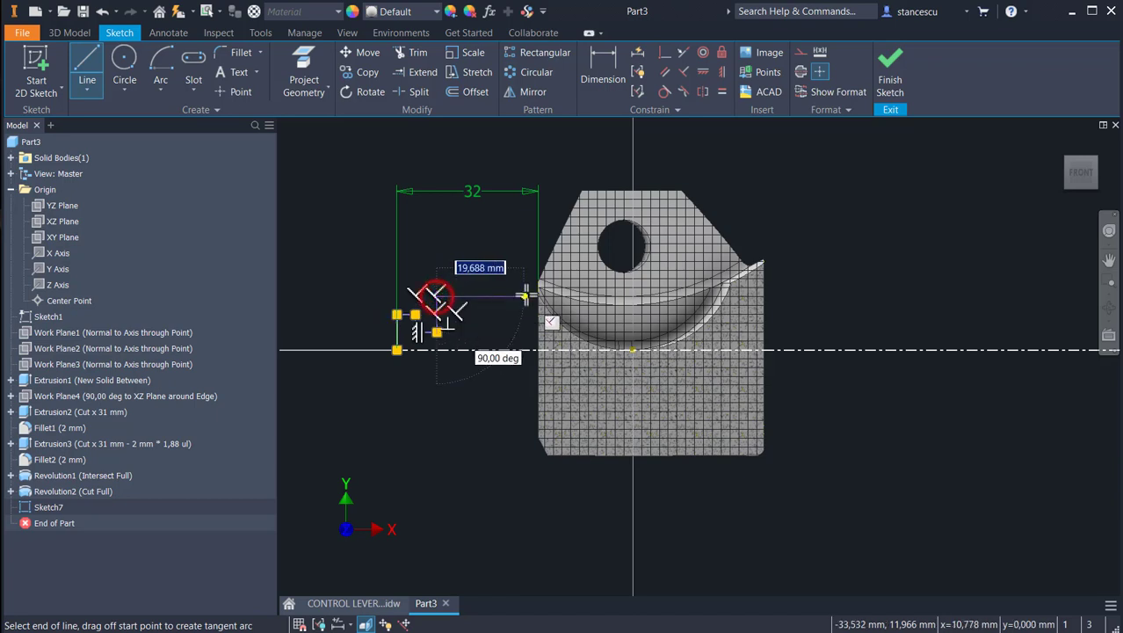
double_click(539, 297)
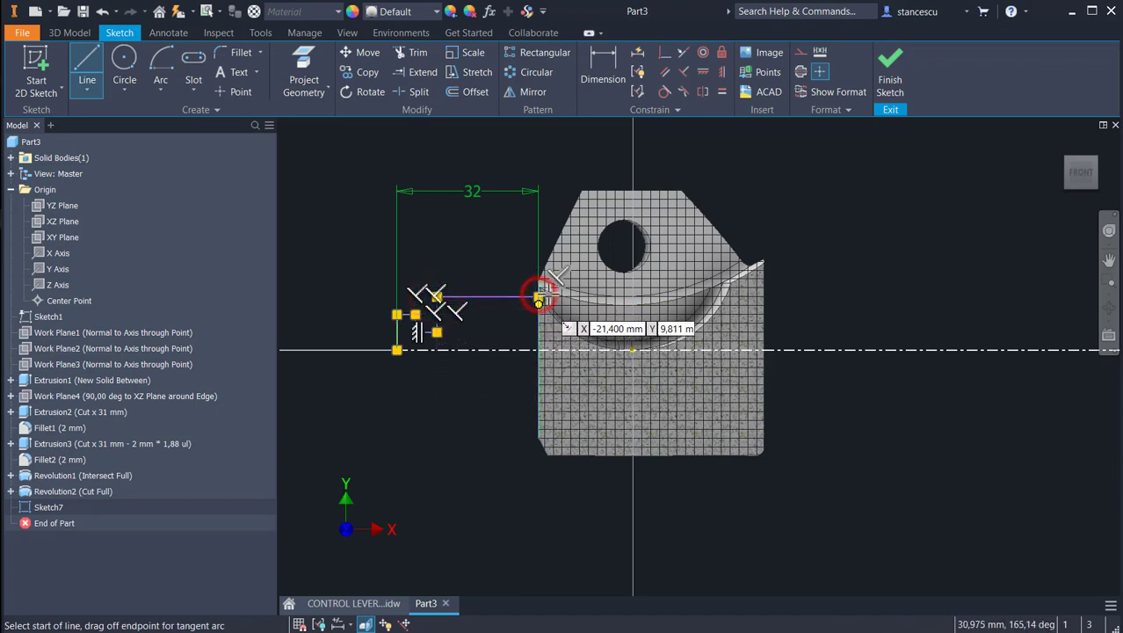
left_click(539, 297)
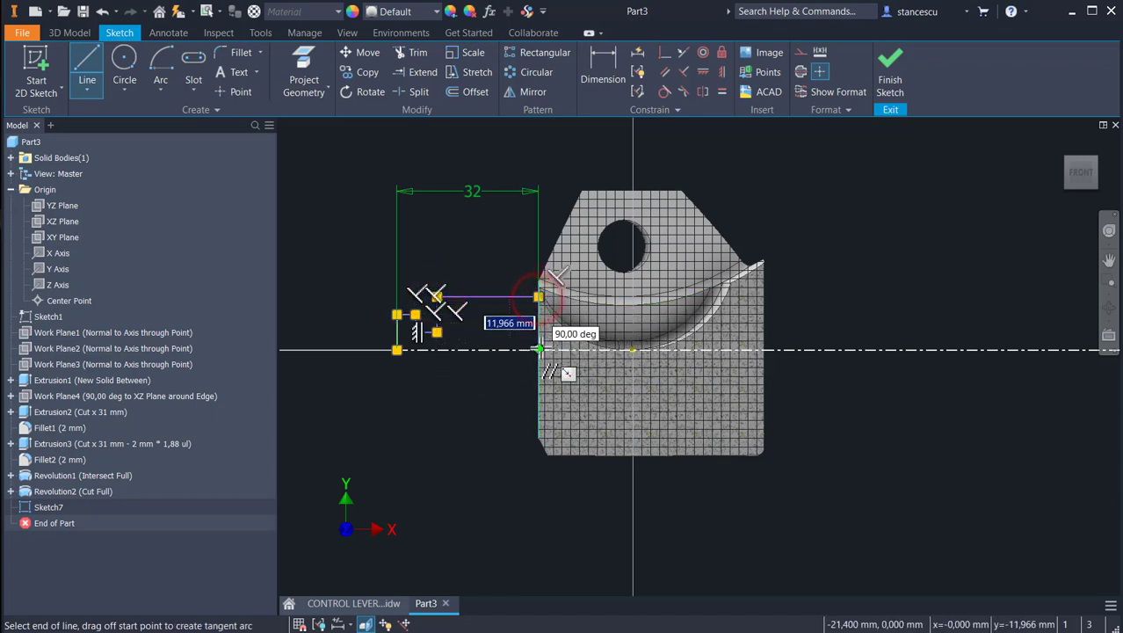
key("Escape")
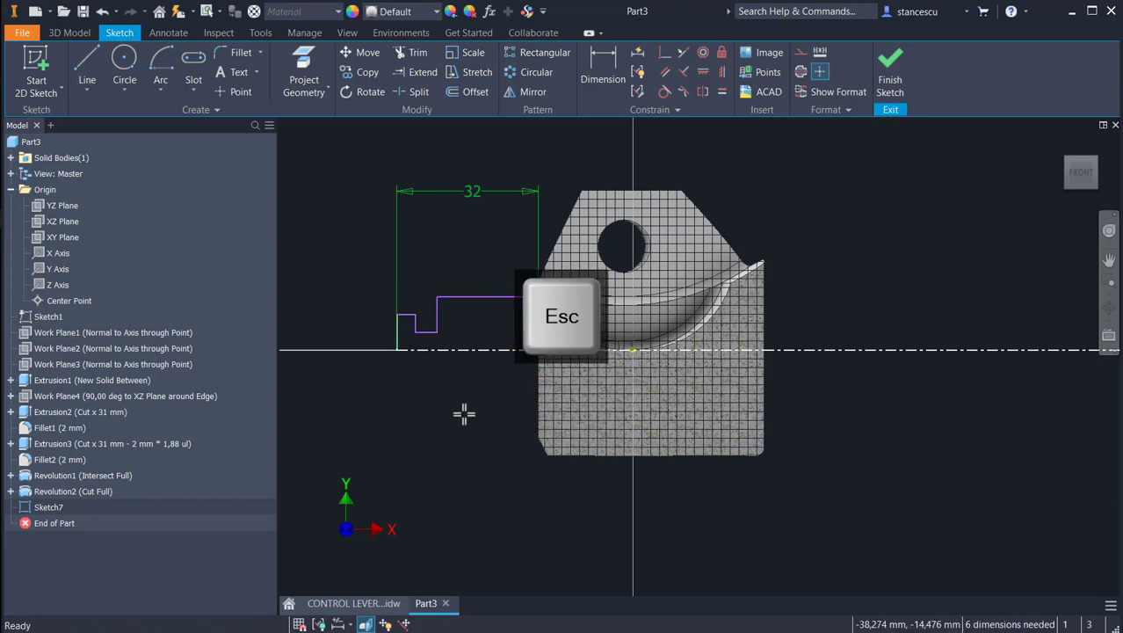
Draw the three-section stepped half-profile from the body's right face to the centerline's right end.
middle_click_drag(454, 413, 326, 405)
left_click(86, 69)
left_click(636, 341)
left_click(636, 213)
left_click(767, 214)
left_click(883, 216)
middle_click_drag(933, 247, 771, 237)
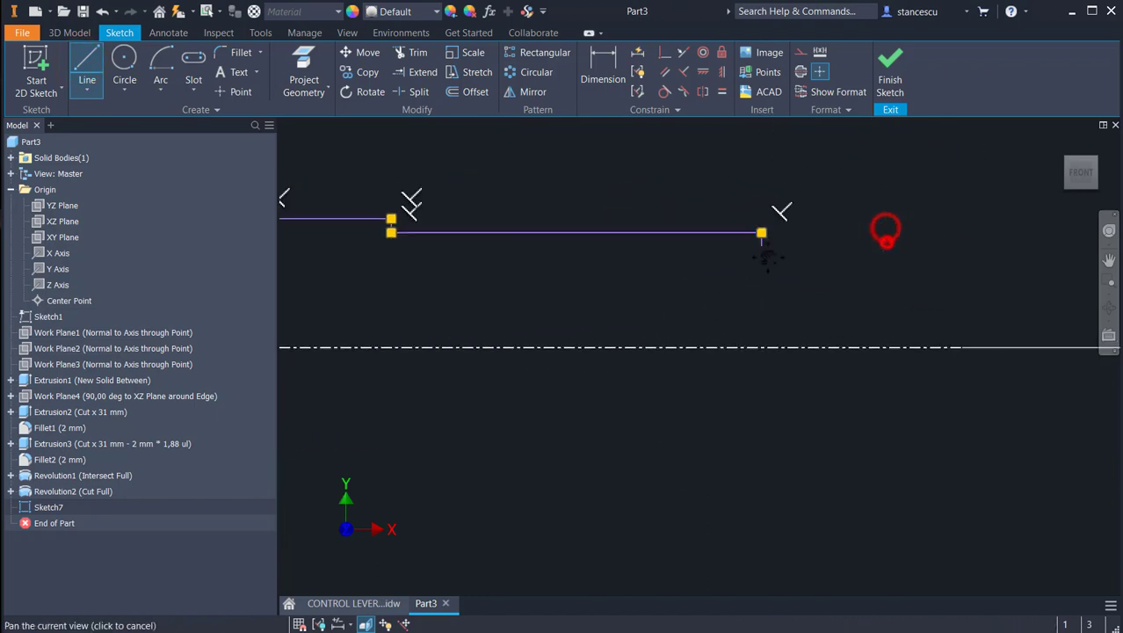
scroll(771, 237, "up", 2)
left_click(580, 236)
left_click(580, 305)
Try to constrain the upper line of the shaft profile's right end section horizontal.
left_click(700, 74)
left_click(529, 239)
key("Escape")
left_click_drag(519, 238, 523, 264)
key("ctrl+z")
key("ctrl+z")
Show the constraints at the profile's upper right corner, delete the selected one, and move the corner point slightly.
left_click_drag(580, 236, 586, 227)
right_click(584, 224)
left_click(758, 232)
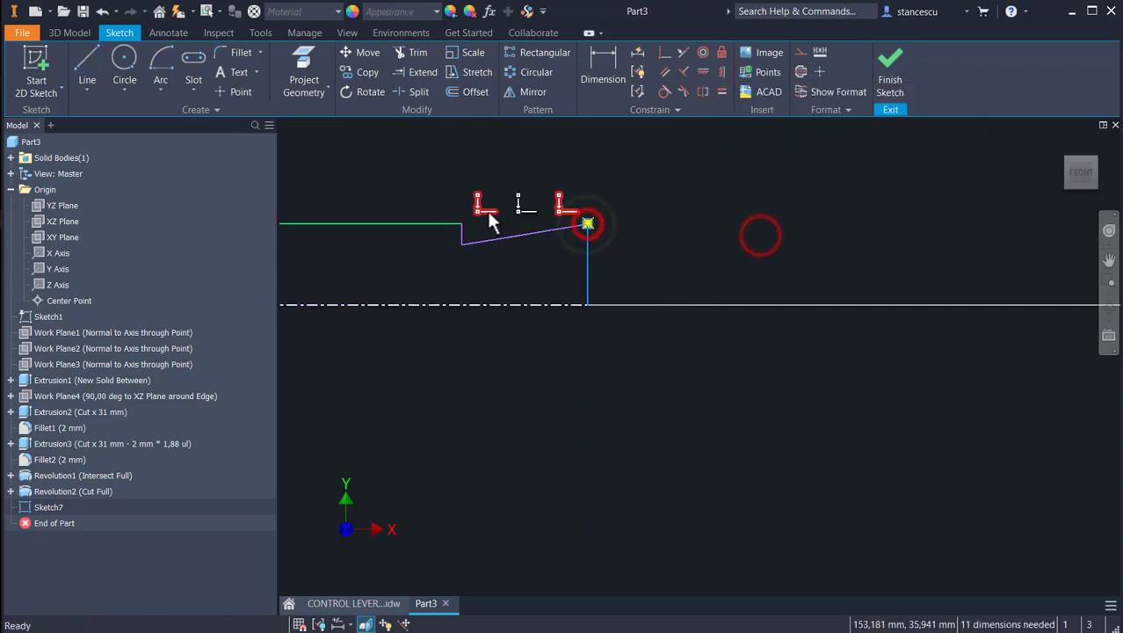
key("Delete")
key("Escape")
left_click(636, 223)
left_click_drag(582, 221, 573, 239)
scroll(658, 211, "down", 3)
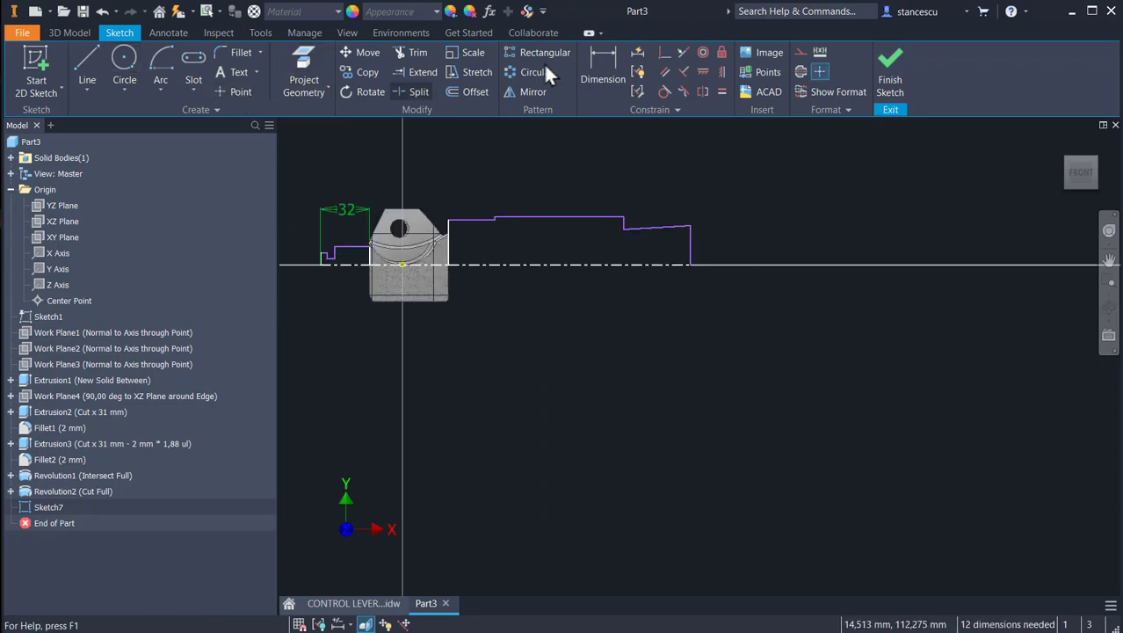
Dimension the overall length between the profile's left and right ends as 242 mm.
key("d")
left_click(322, 261)
left_click(691, 262)
left_click(503, 331)
type("242")
key("Return")
Make the right end section's sloped line horizontal and lower the middle section's line to form descending steps.
left_click(702, 70)
left_click(670, 228)
key("Escape")
mouse_move(635, 233)
left_mouse_down()
mouse_move(669, 258)
mouse_move(758, 282)
mouse_move(747, 252)
left_mouse_up()
scroll(529, 250, "up", 5)
key("Escape")
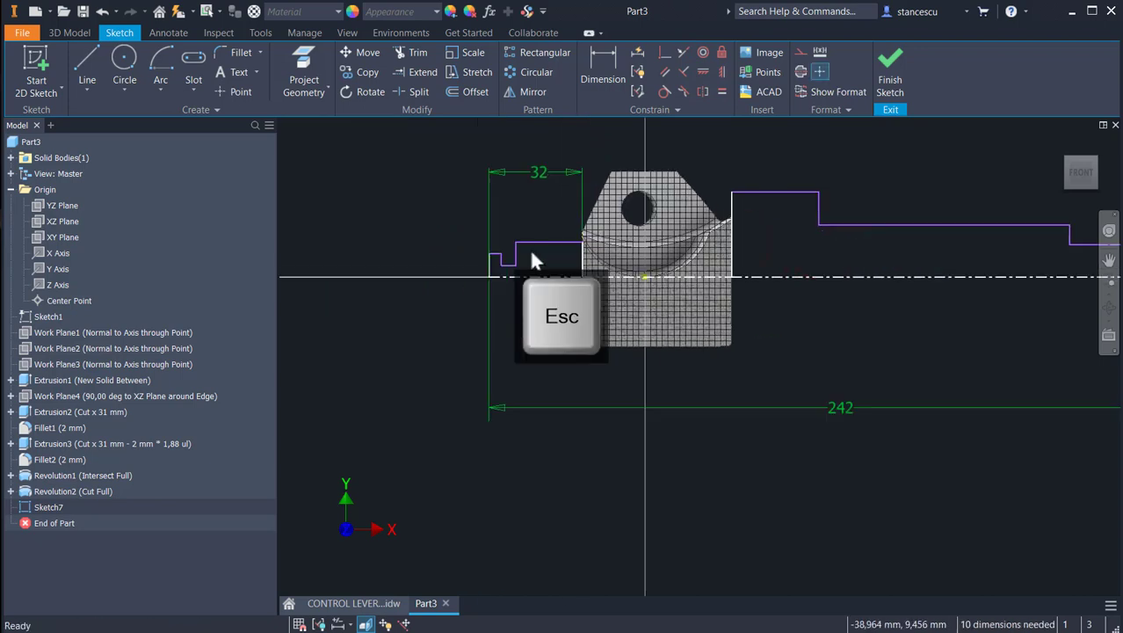
Dimension the diameter of the collar at the shaft's left end as 16 mm.
key("d")
left_click(484, 274)
left_click(485, 310)
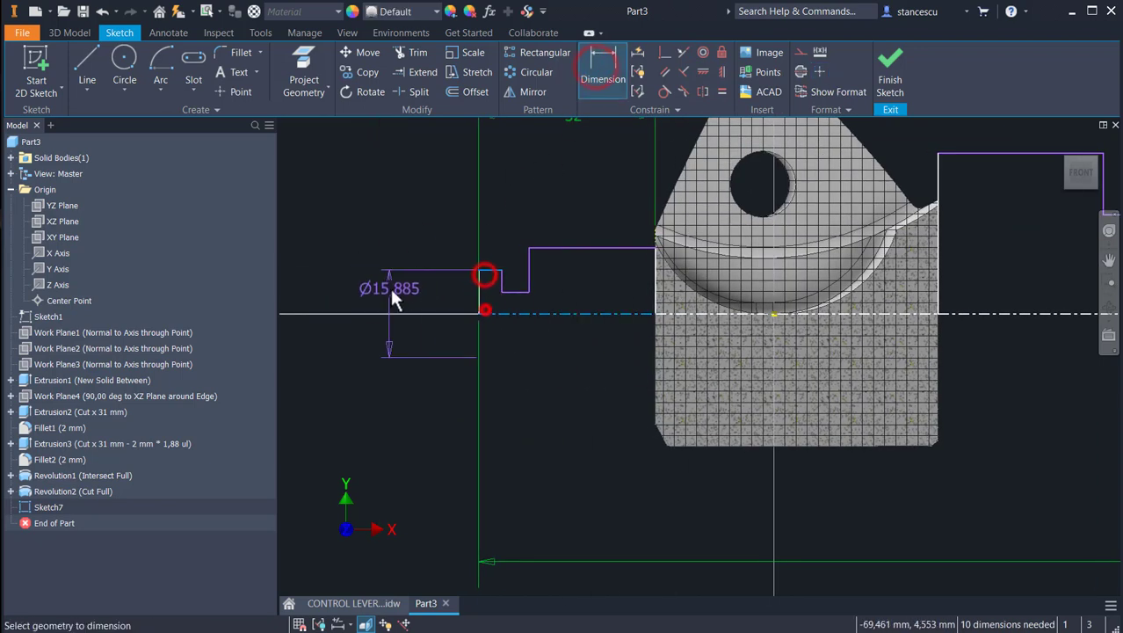
left_click(393, 292)
type("16")
key("Return")
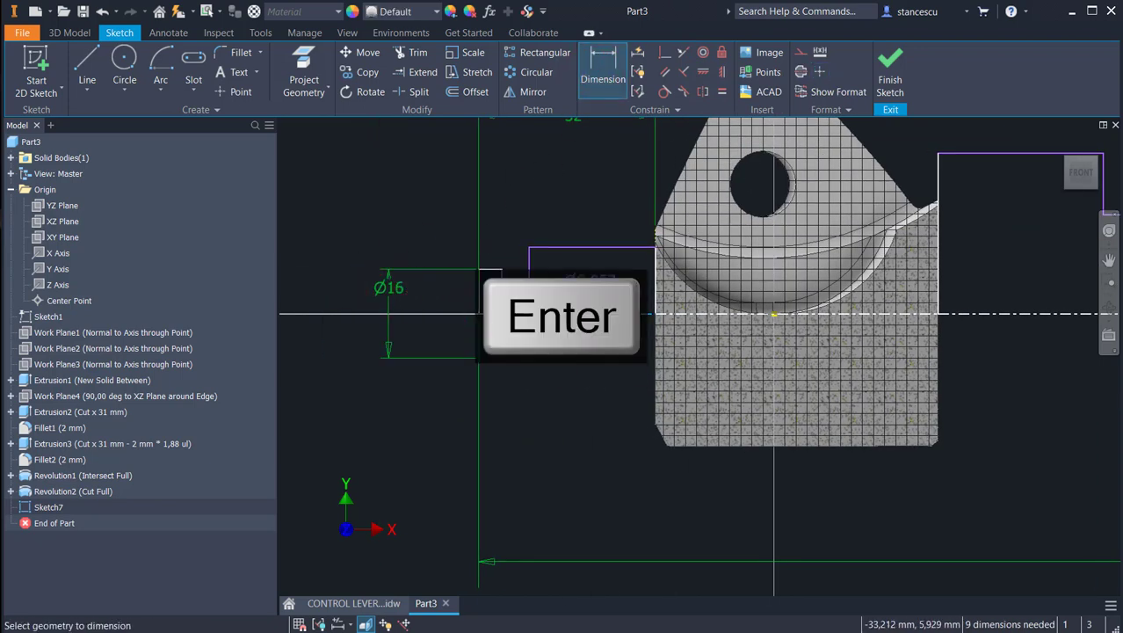
Dimension the left groove's diameter as 10,5 mm and the adjoining journal's diameter as 21,1 mm.
left_click(516, 290)
left_click(514, 313)
left_click(590, 281)
type("10,5")
key("Return")
left_click(562, 249)
left_click(565, 309)
left_click(588, 186)
type("21,1")
key("Return")
Dimension the left end collar and the adjacent groove each 6 mm wide.
left_click(490, 264)
left_click(445, 218)
type("6")
key("Return")
left_click(518, 278)
left_click(521, 282)
left_click(557, 173)
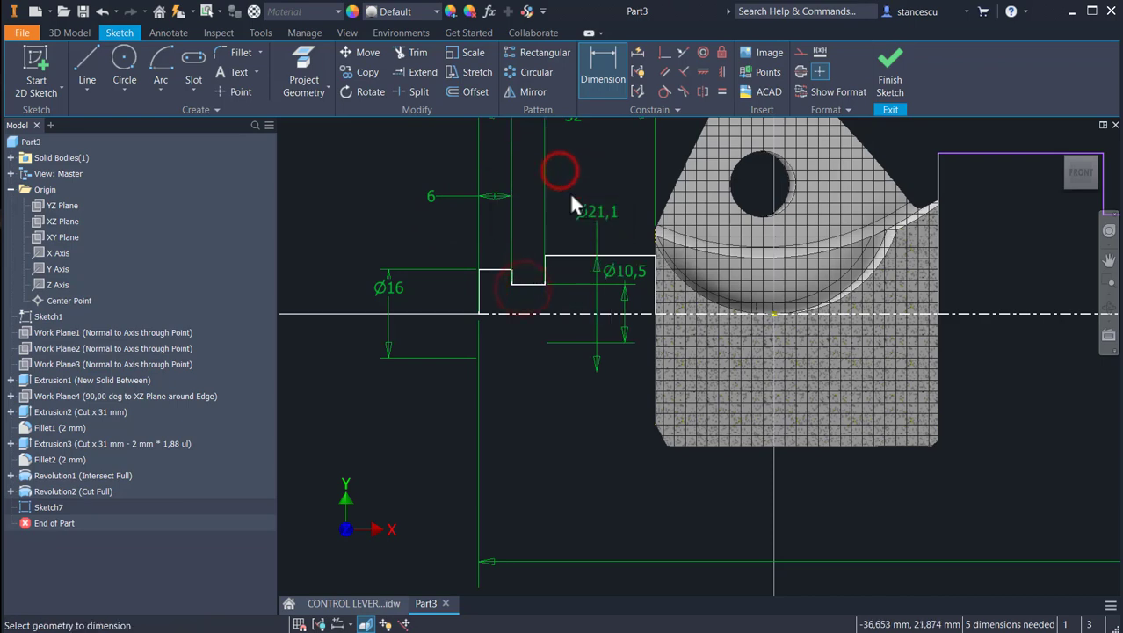
Dimension the diameter of the shaft's right end section as 22 mm.
middle_click_drag(557, 173, 566, 323)
key("Escape")
left_click(594, 186)
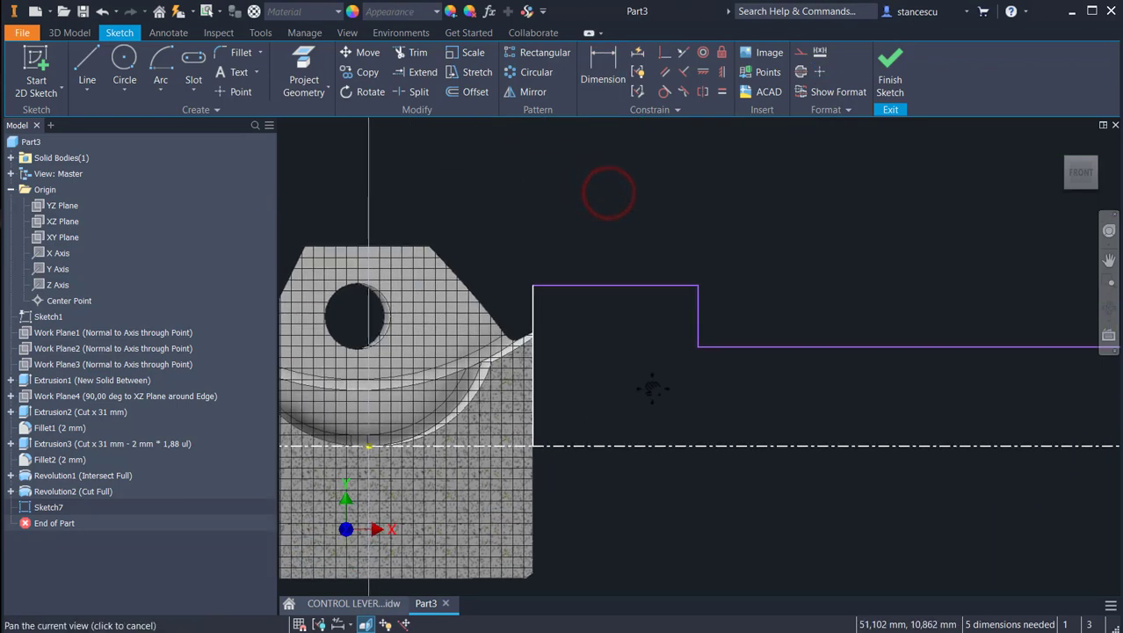
key("d")
left_click(933, 370)
left_click(937, 432)
left_click(948, 407)
key("Return")
Dimension the middle shaft section's diameter as 30 mm and the section next to the body as 33 mm.
left_click(795, 333)
left_click(799, 433)
left_click(768, 392)
type("30")
key("Return")
left_click(355, 265)
left_click(361, 433)
left_click(341, 360)
type("33")
key("Return")
Set the length of the 22 mm diameter section to 28 mm and the 30 mm diameter section to 47 mm.
left_click(954, 350)
left_click(954, 477)
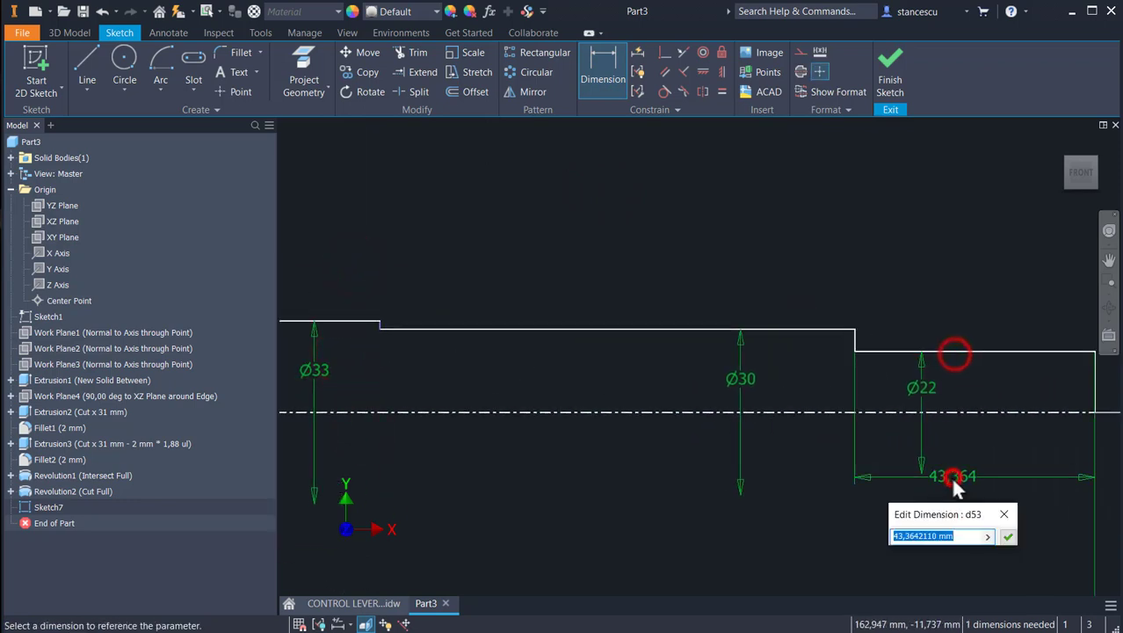
key("BackSpace")
type("28")
key("Return")
left_click(691, 330)
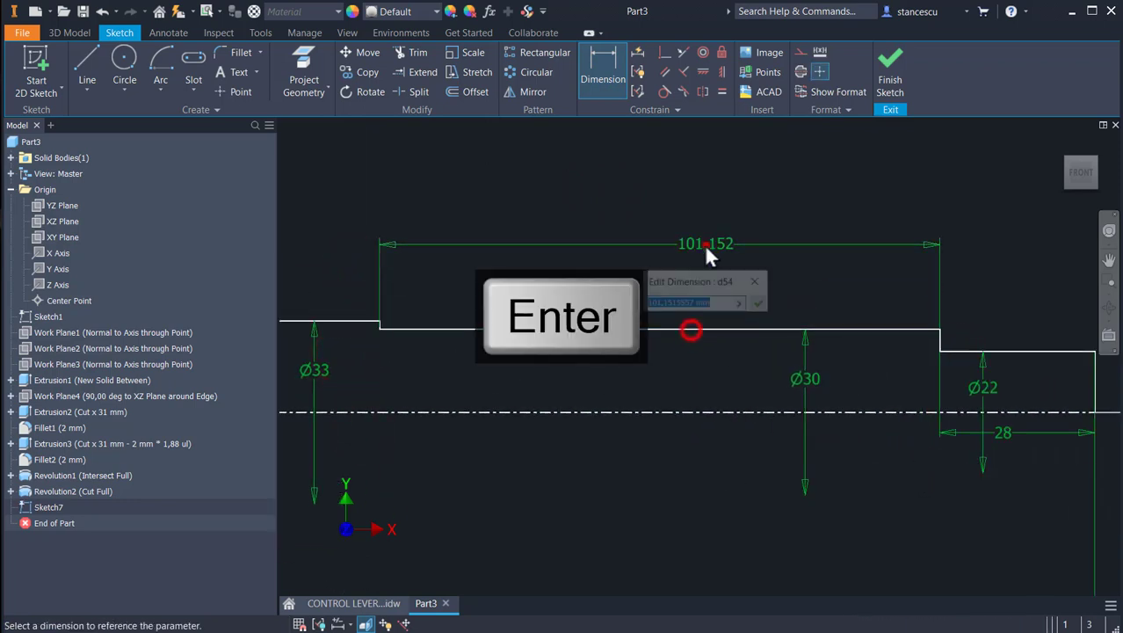
left_click(706, 245)
type("47")
key("Return")
scroll(677, 340, "down", 3)
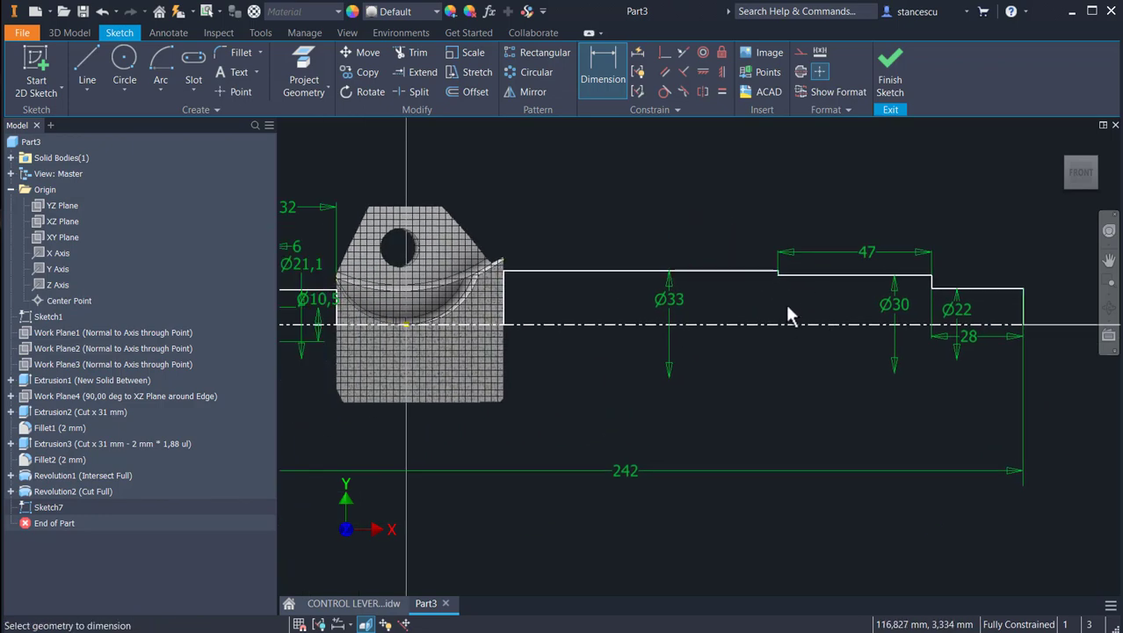
Finish the sketch, revolve both shaft profiles 360 degrees about the centerline joined to the body, and restore the home view.
left_click(890, 88)
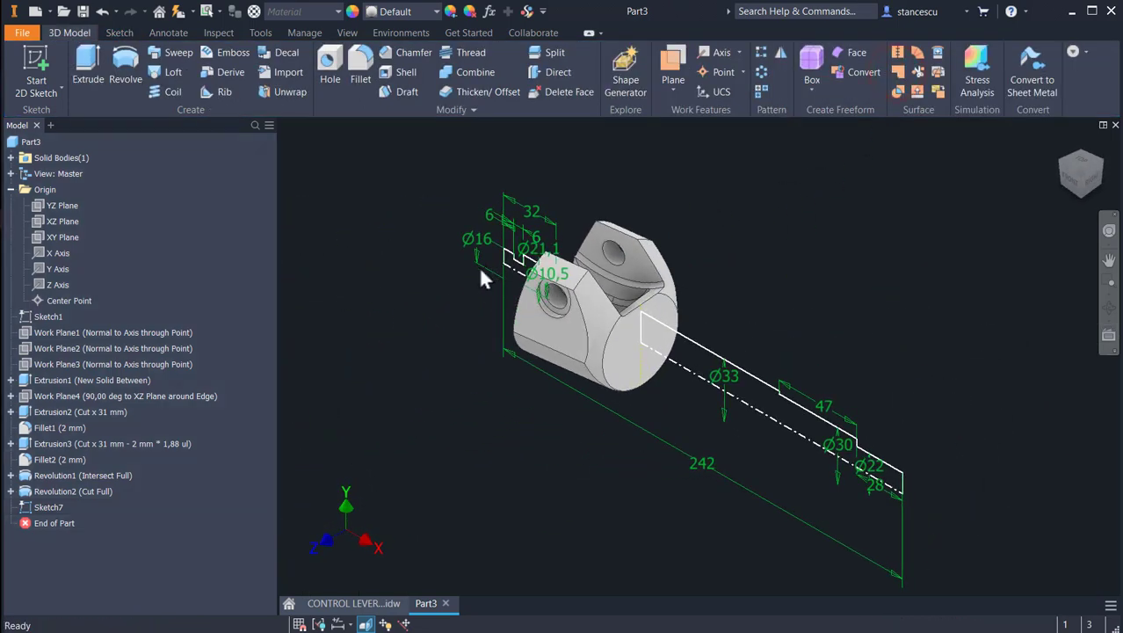
left_click(125, 61)
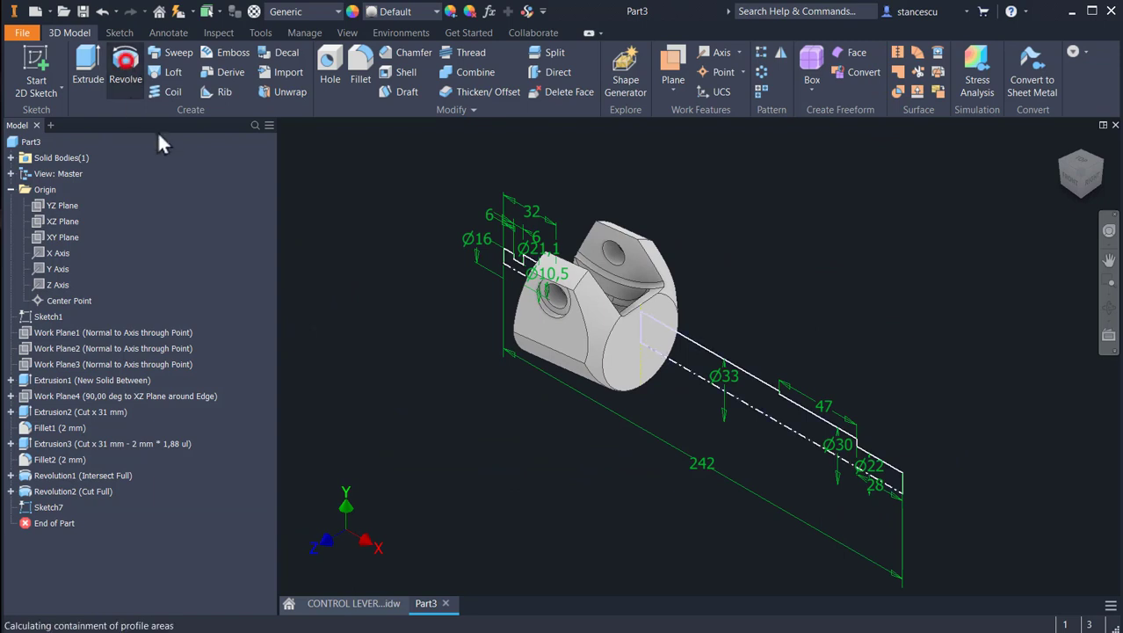
left_click(514, 268)
left_click(701, 362)
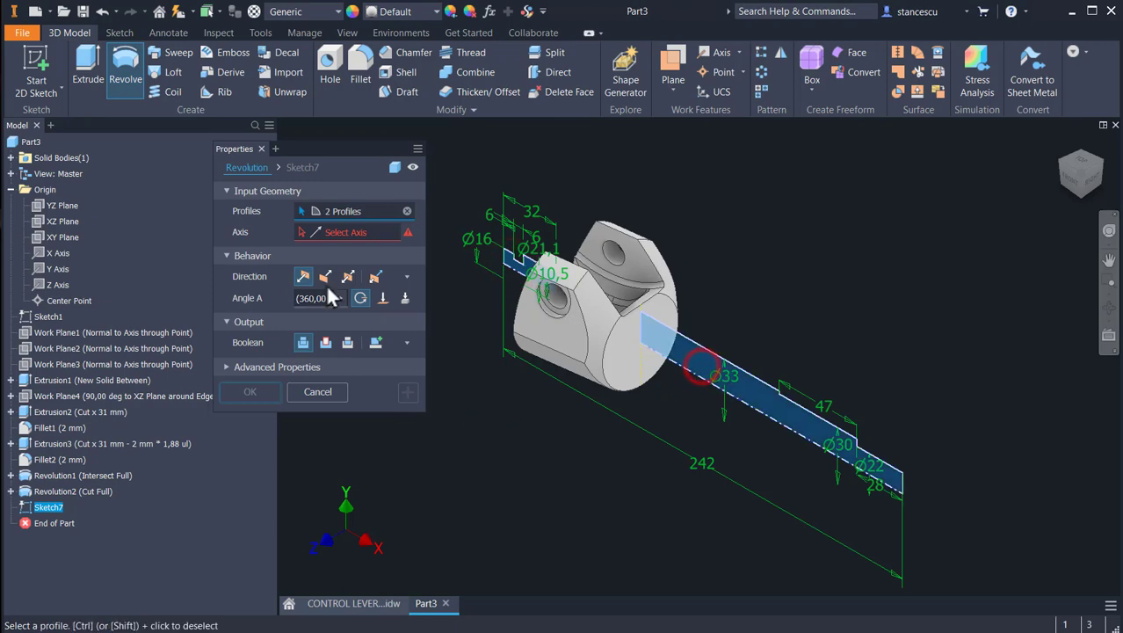
left_click(338, 234)
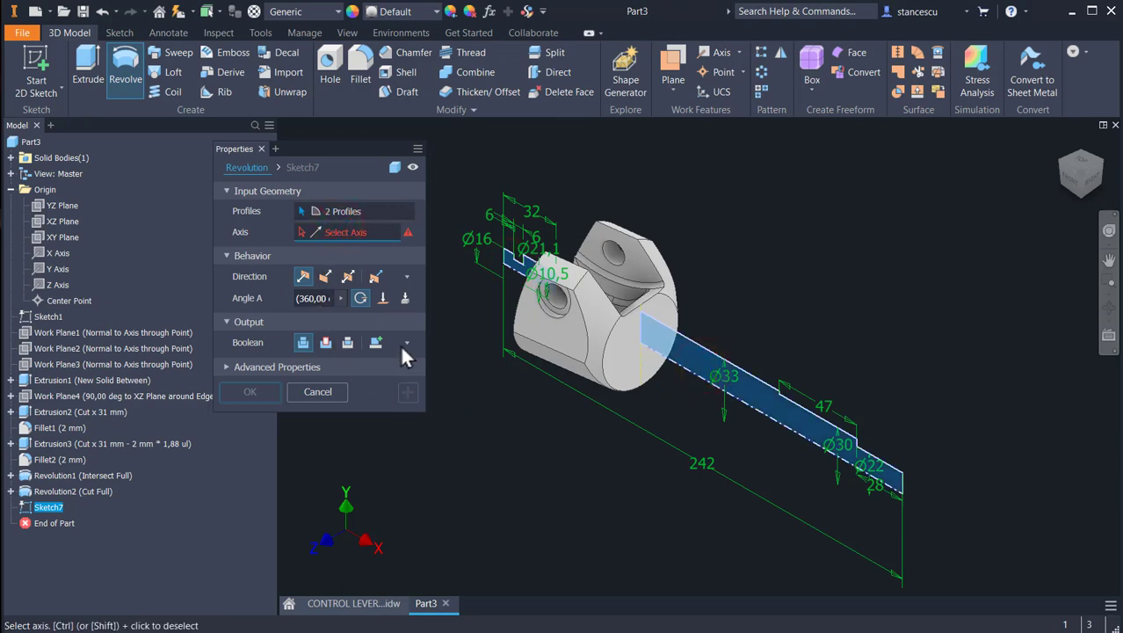
left_click(709, 382)
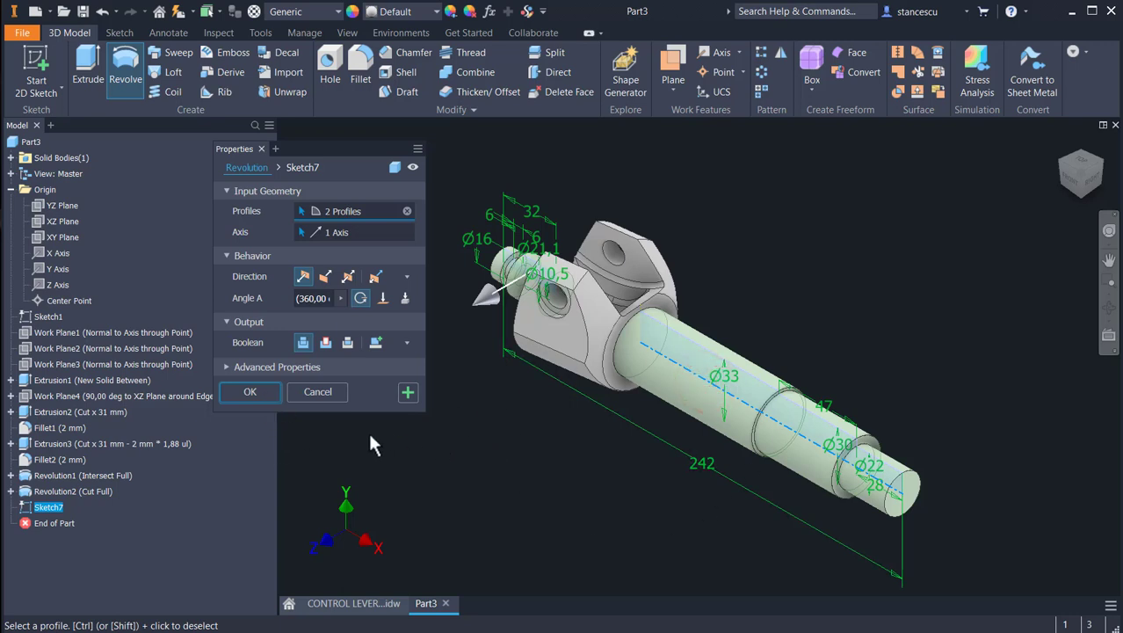
left_click(272, 389)
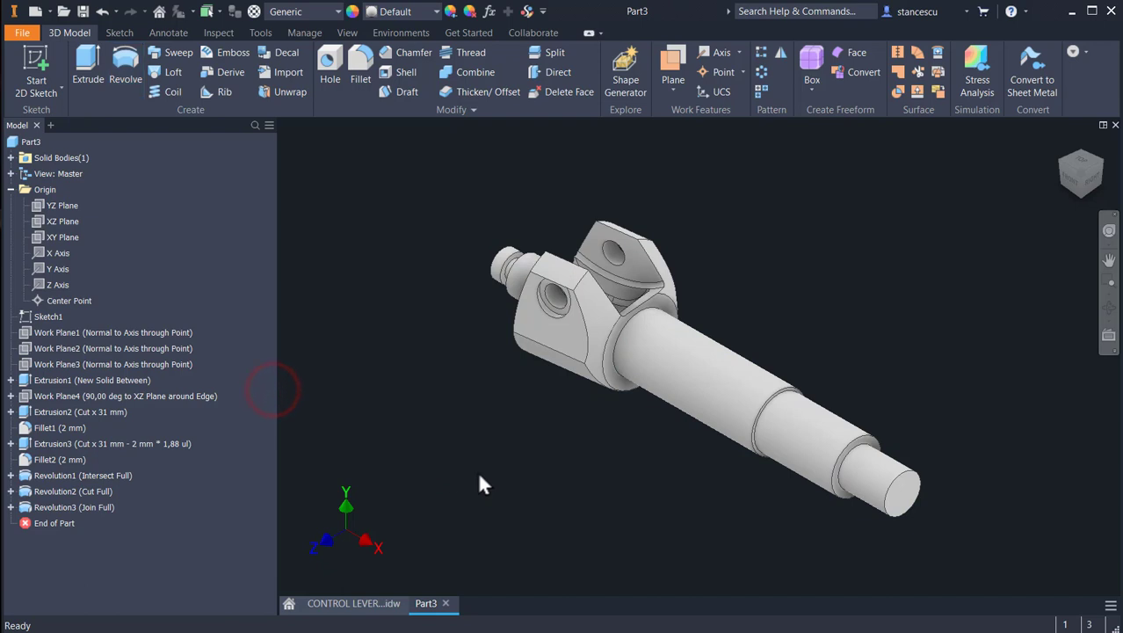
key("F6")
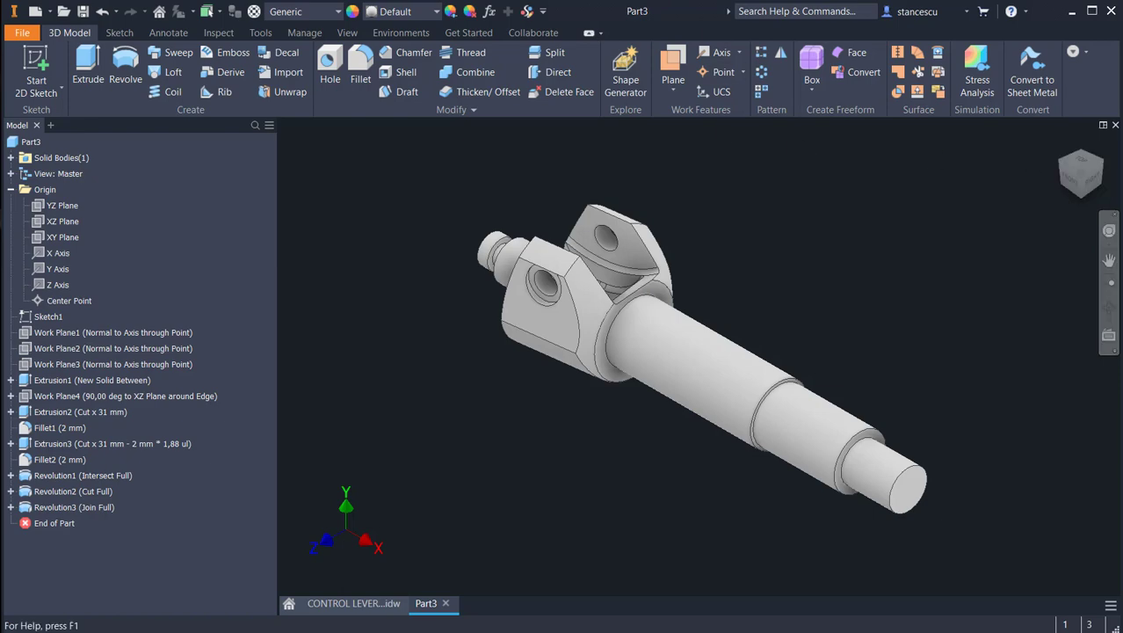
Check the fillet radii in the drawing and set up a 1.5 mm fillet where the 33 mm shaft section meets the body.
left_click(361, 606)
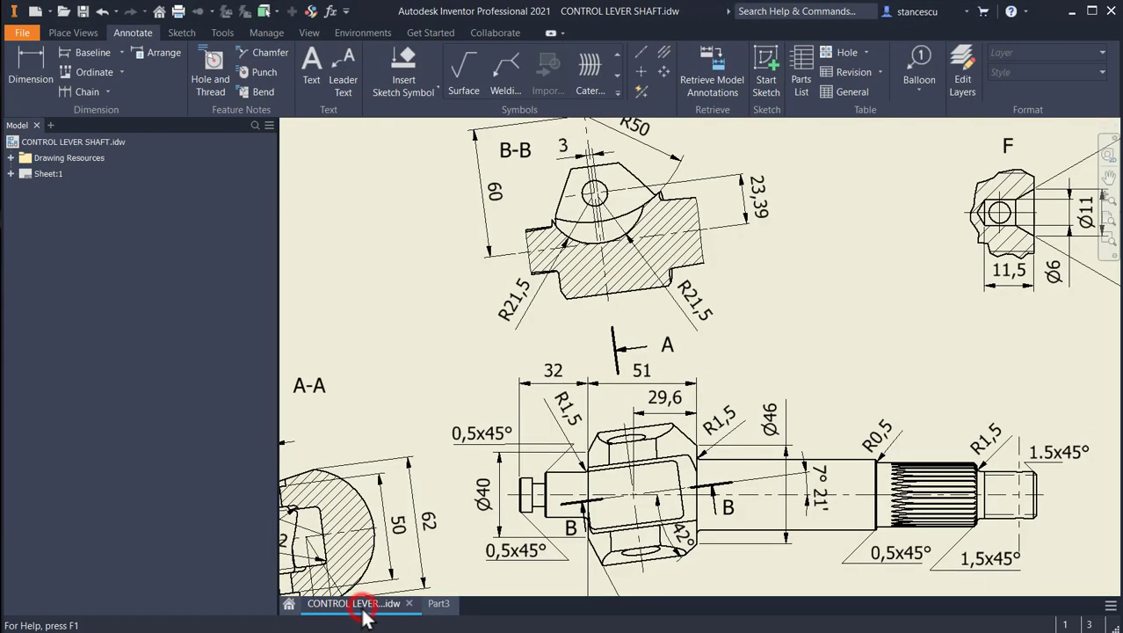
middle_click_drag(822, 417, 807, 299)
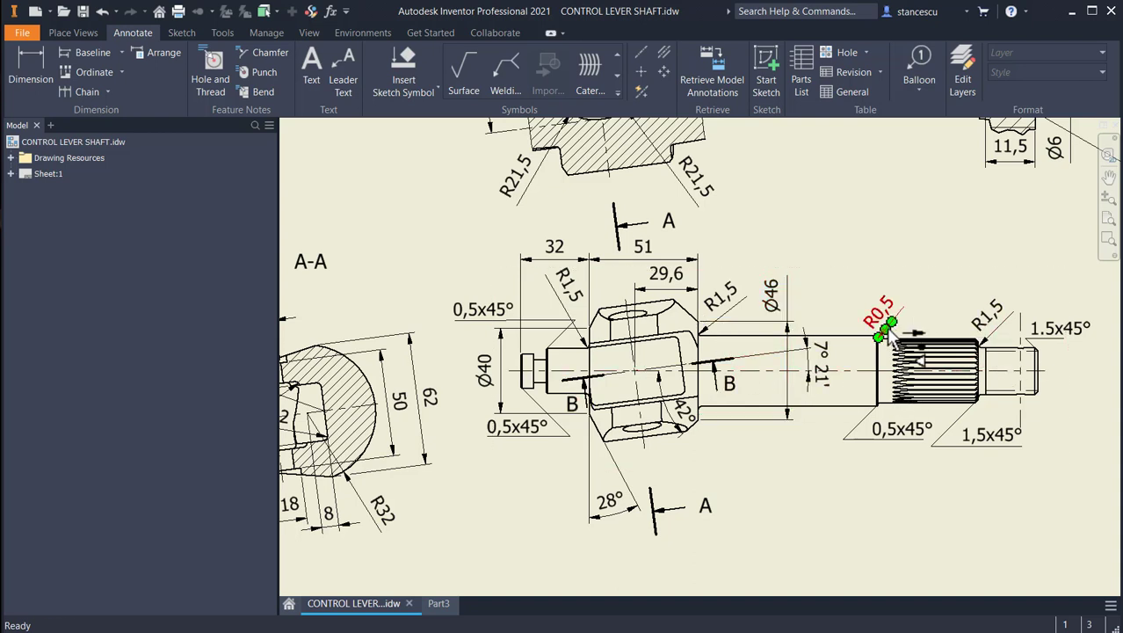
left_click(431, 603)
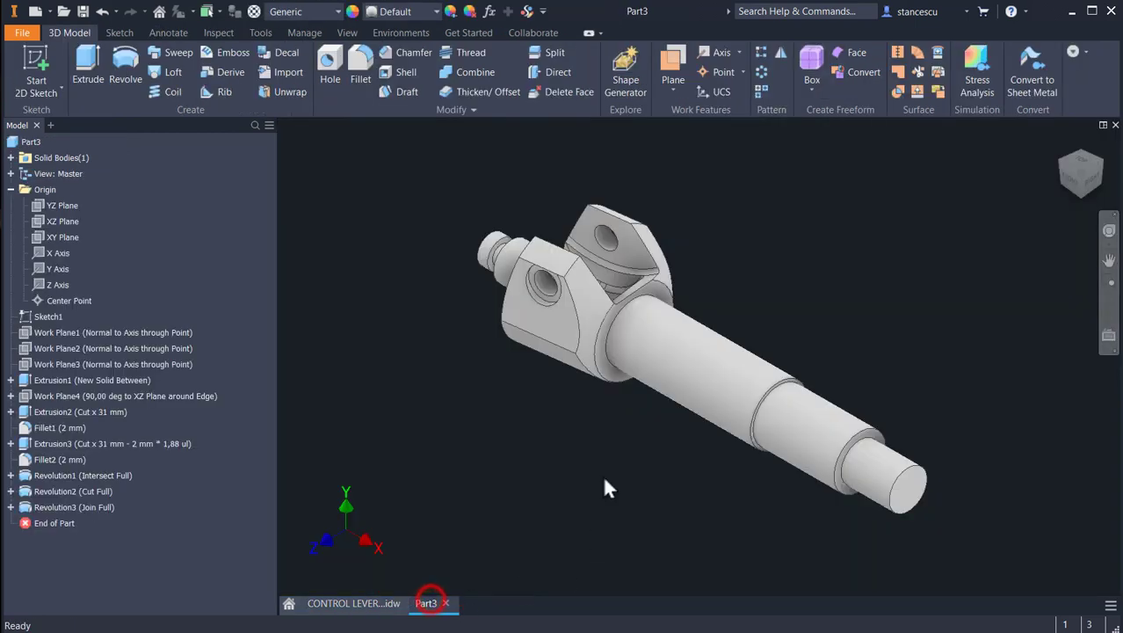
scroll(657, 306, "up", 3)
left_click(645, 295)
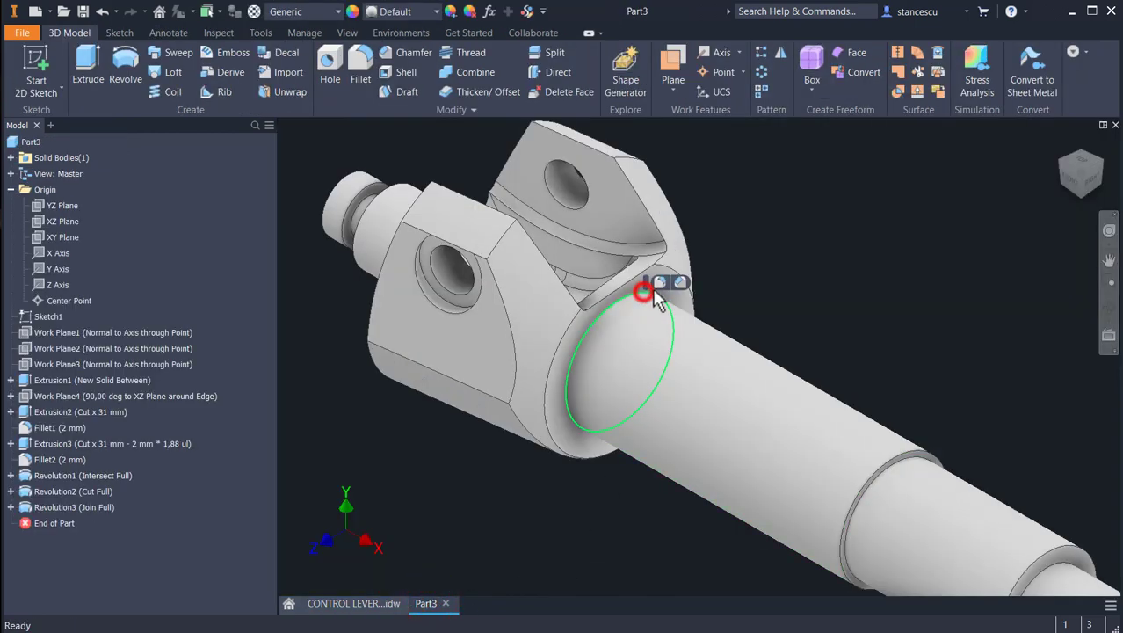
left_click(659, 282)
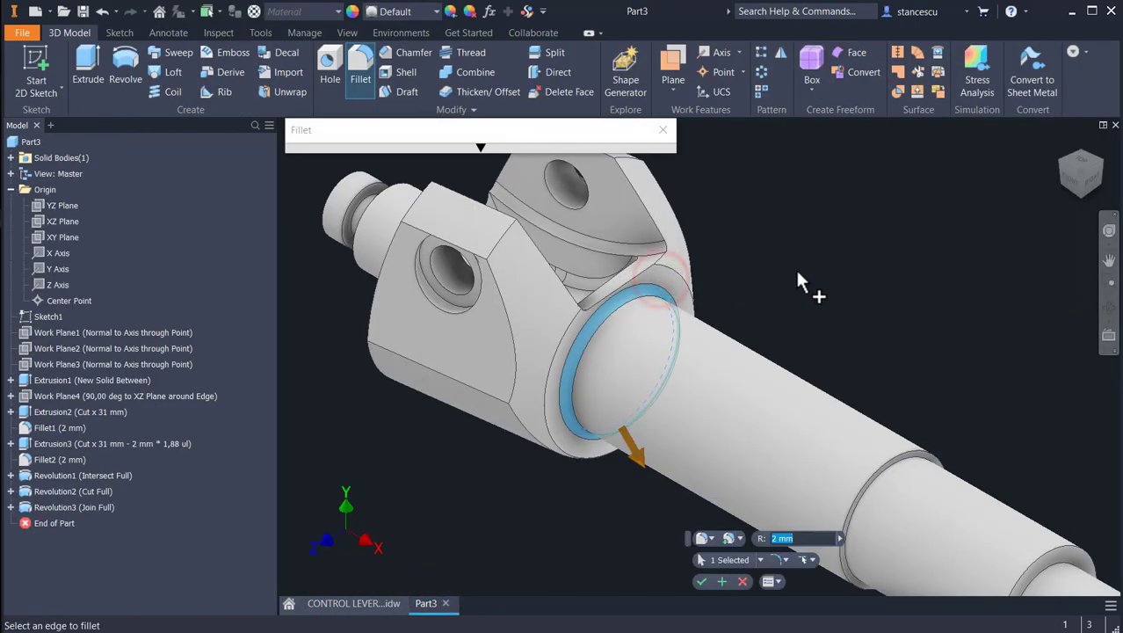
type("1.5")
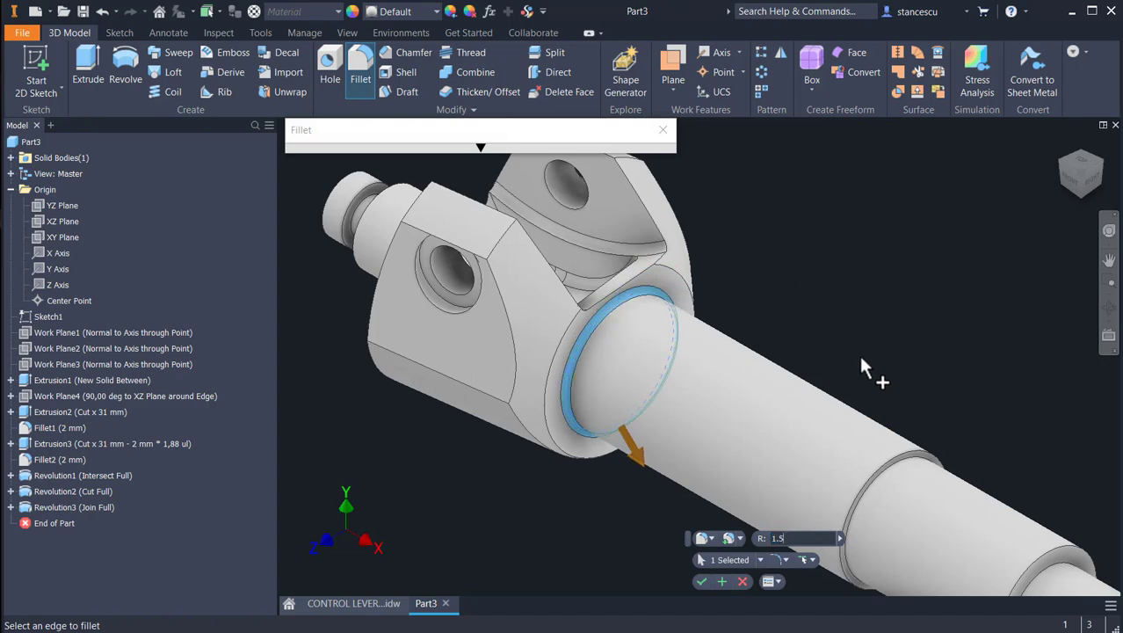
Add the inner edges of the threaded-end section and the opposite journal to the 1.5 mm fillet and apply it.
left_click(1019, 559)
left_click(1038, 579)
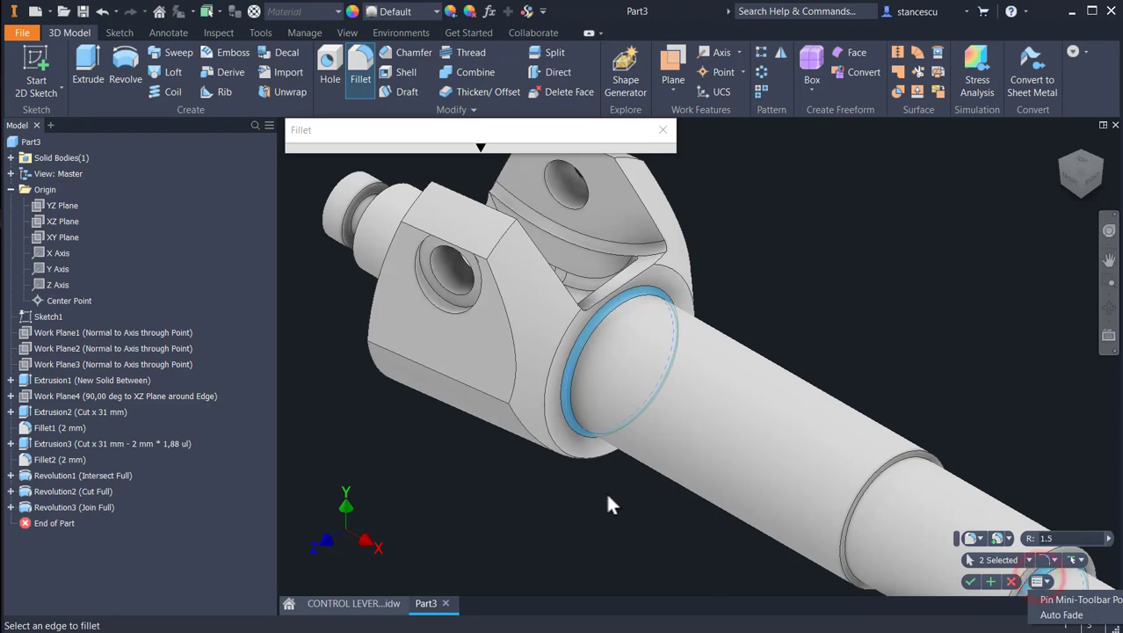
middle_click_drag(634, 477, 743, 510, "shift")
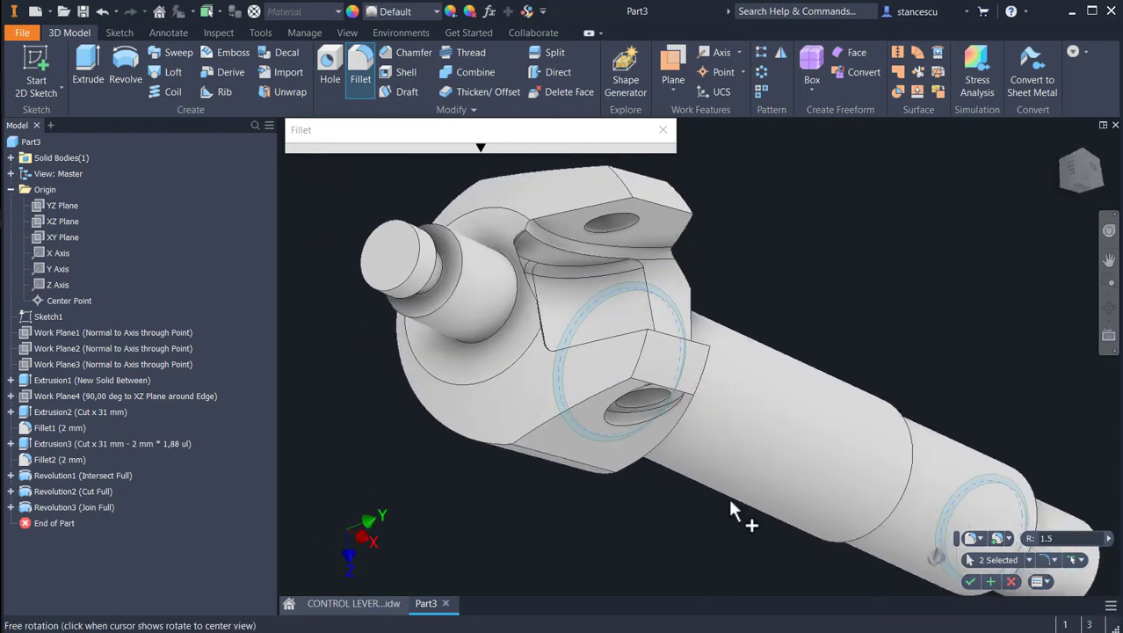
left_click(510, 342)
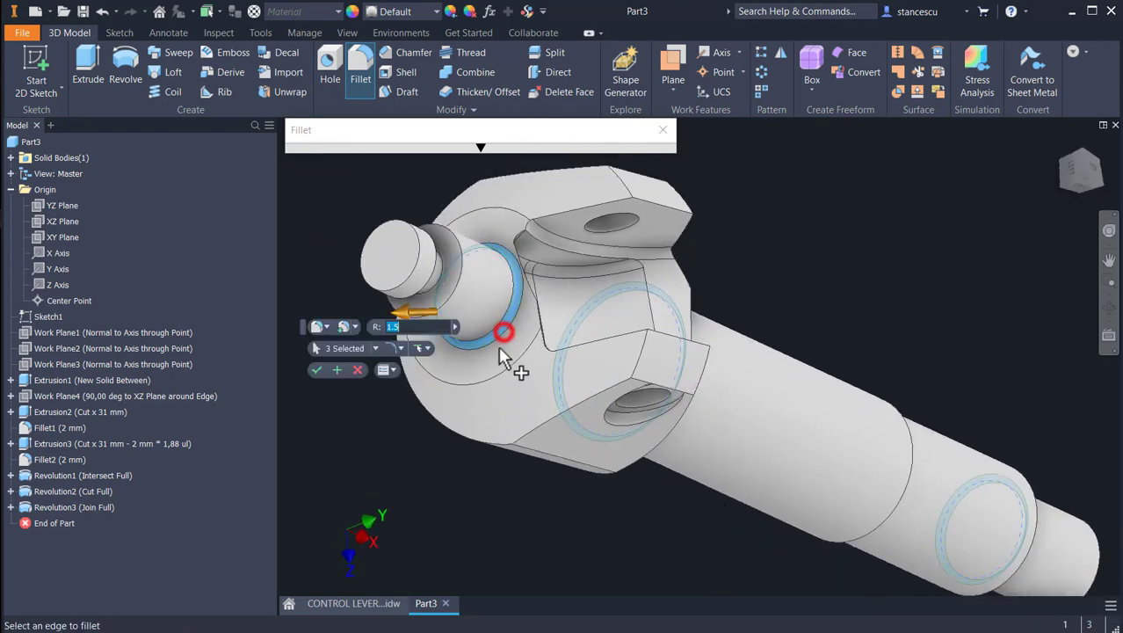
middle_click_drag(601, 549, 391, 437, "shift")
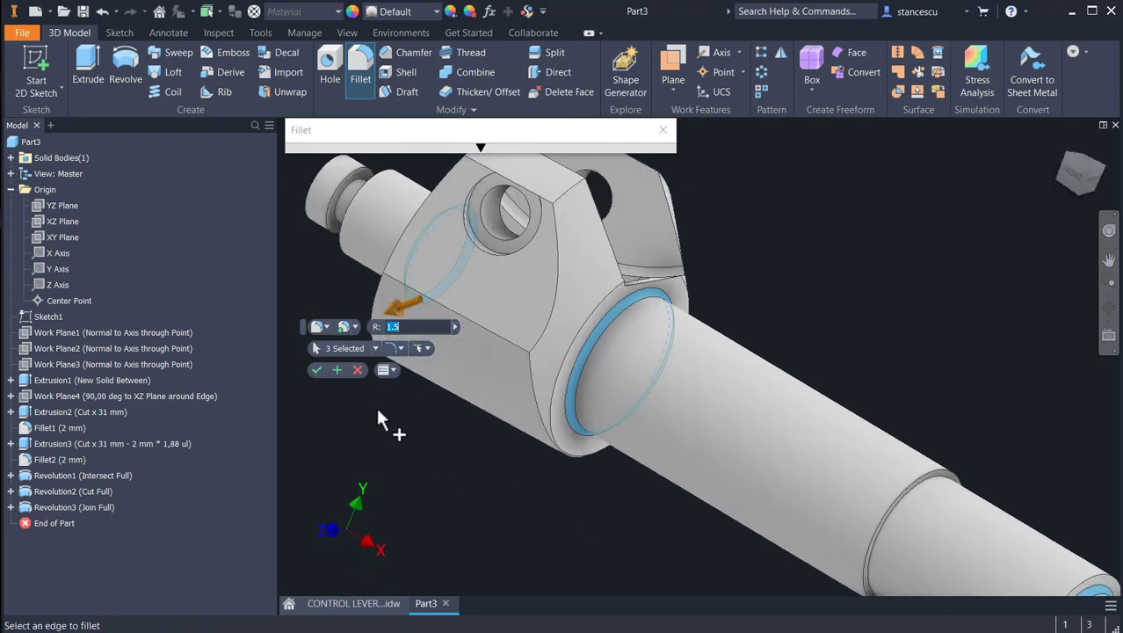
left_click(335, 369)
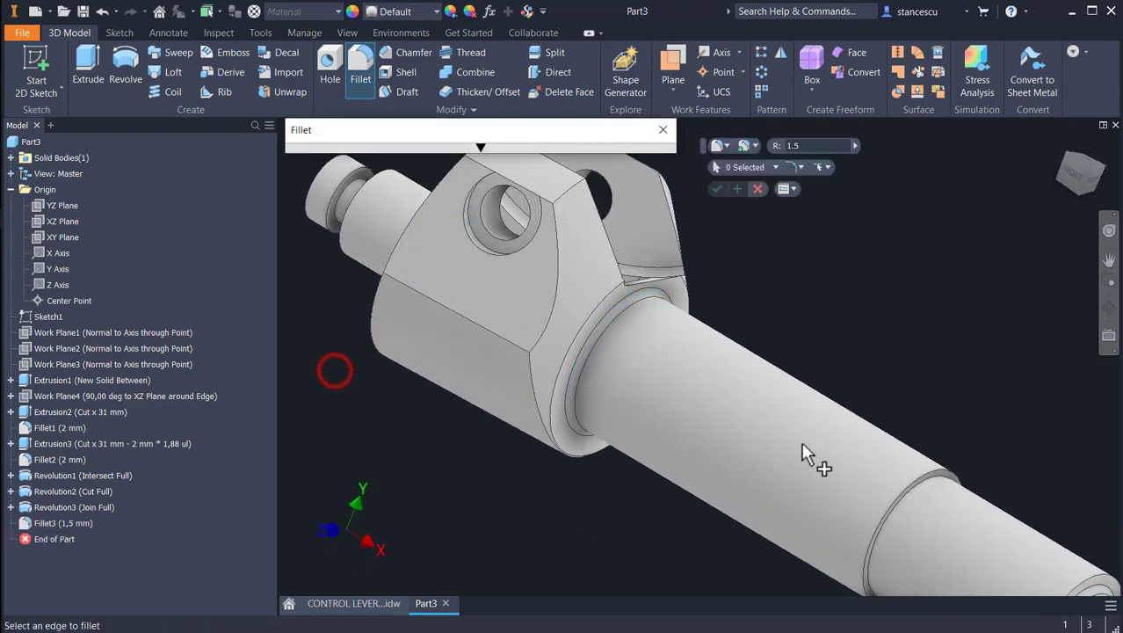
Fillet the edge between the 33 mm and 30 mm shaft sections with a 0.5 mm radius and restore the home view.
left_click(932, 488)
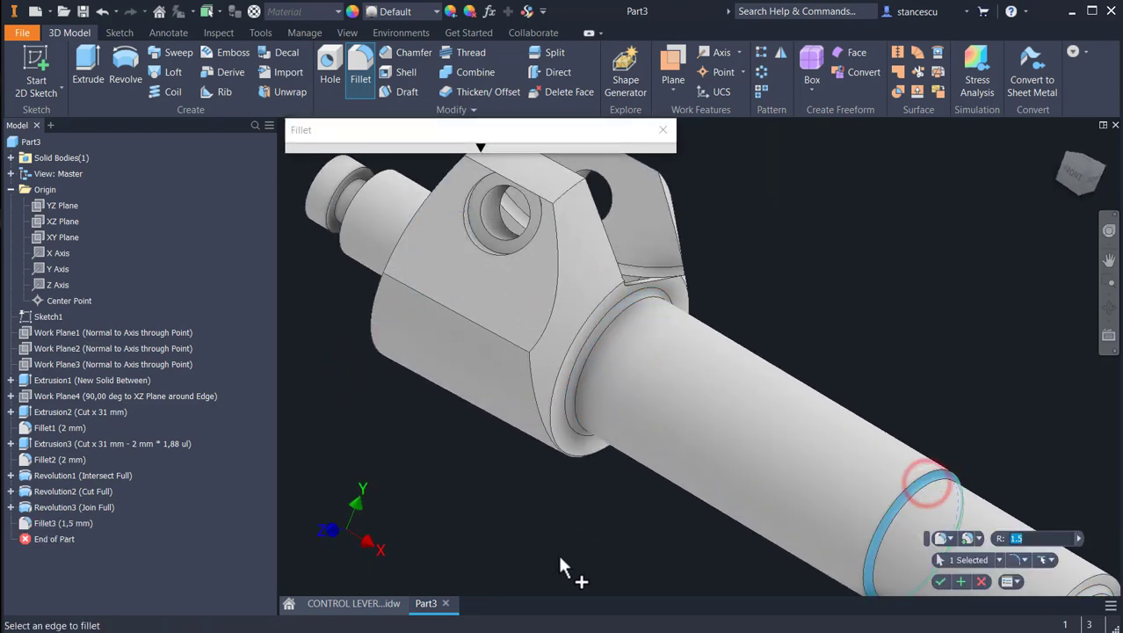
key("BackSpace")
type("0,5")
key("Return")
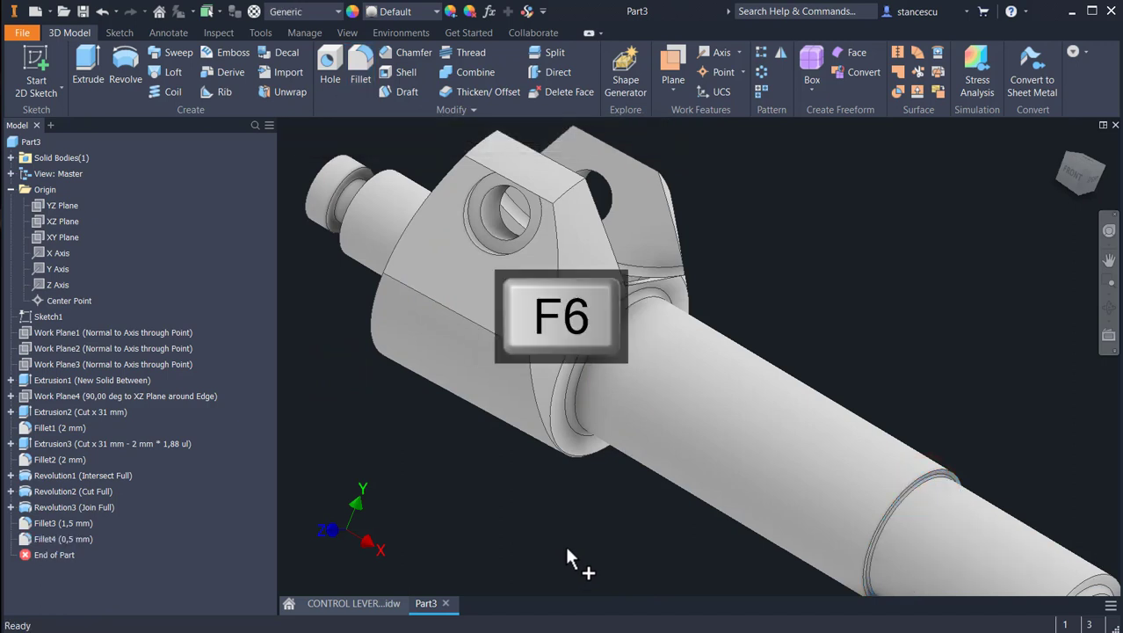
key("F6")
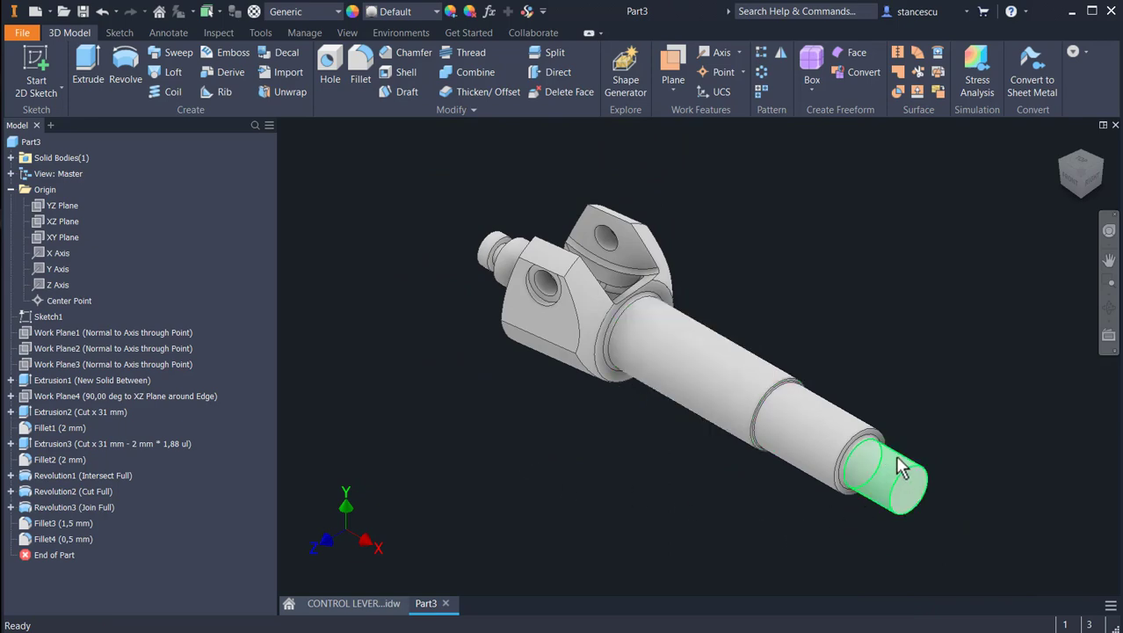
Examine the thread size and thread length of the shaft's end section in the drawing, and return to Part3.
left_click(356, 603)
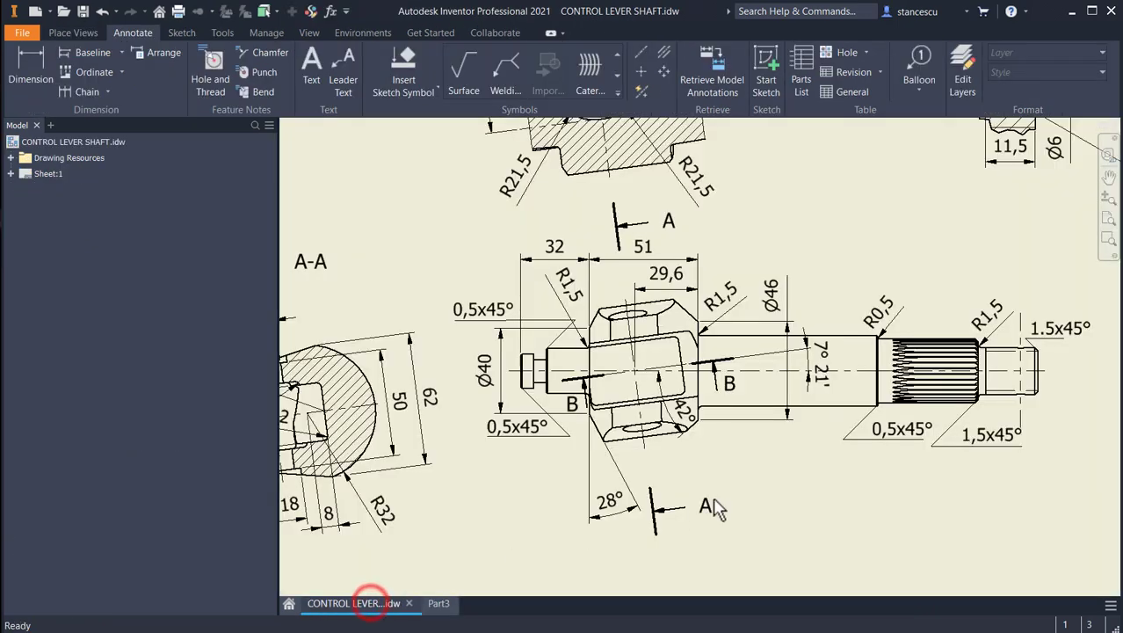
scroll(1019, 369, "up", 2)
middle_click_drag(993, 222, 930, 522)
middle_click_drag(922, 589, 921, 628)
scroll(780, 413, "down", 2)
mouse_move(781, 414)
middle_mouse_down()
mouse_move(780, 518)
mouse_move(780, 485)
middle_mouse_up()
left_click(883, 215)
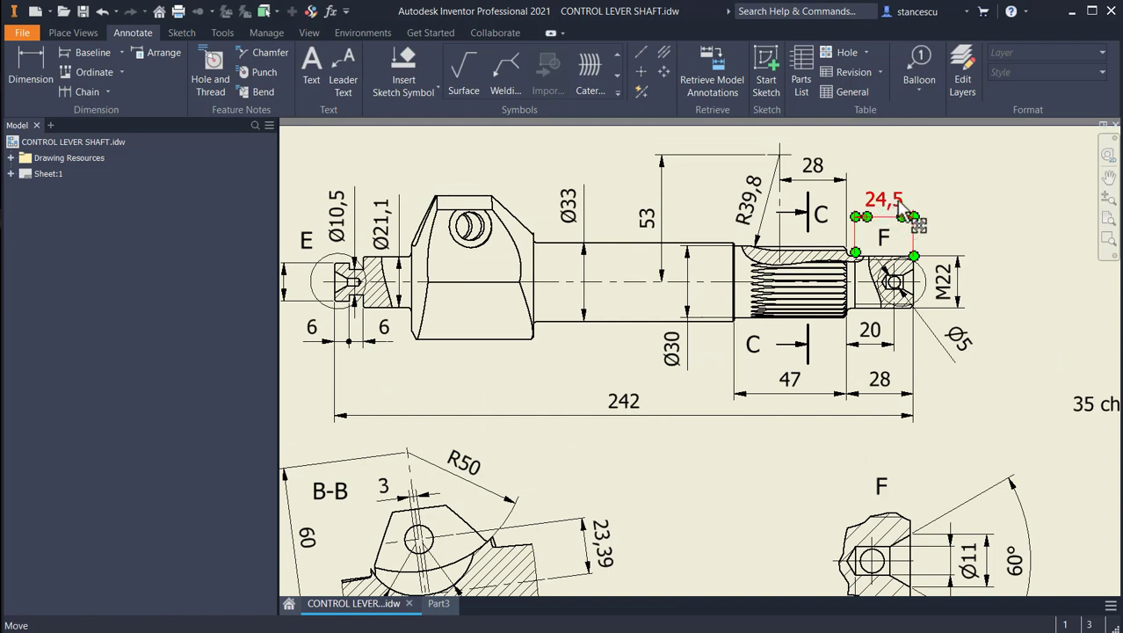
key("Escape")
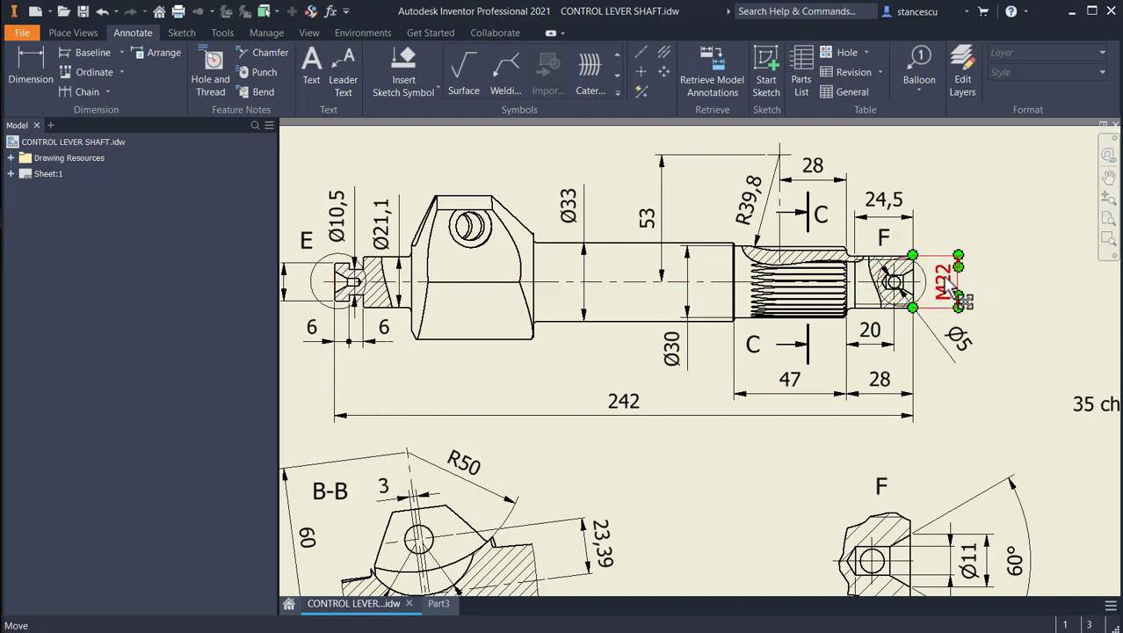
left_click(438, 605)
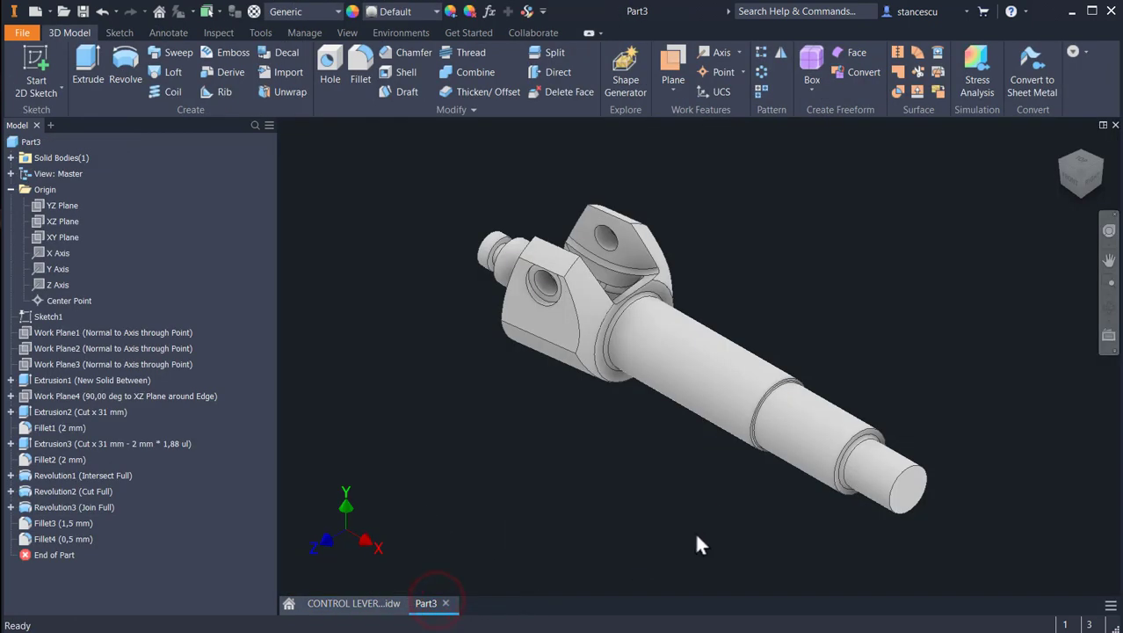
Thread the 22 mm end section with an ISO Metric profile M22x3 thread, class 6g, right-handed, 24.5 mm deep.
left_click(470, 50)
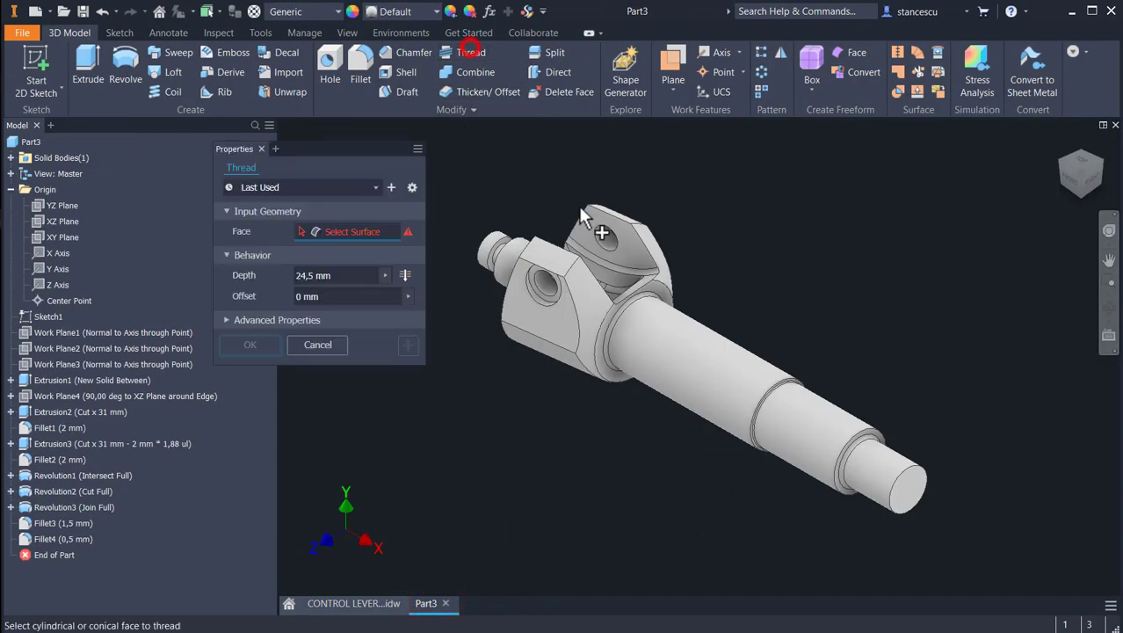
left_click(918, 466)
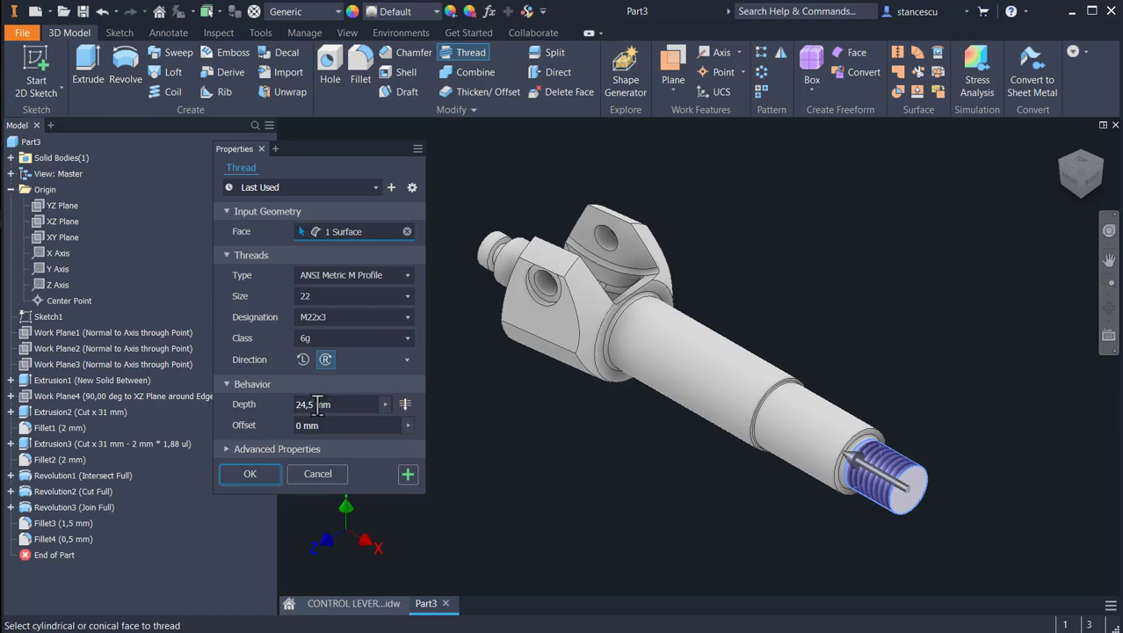
left_click(344, 406)
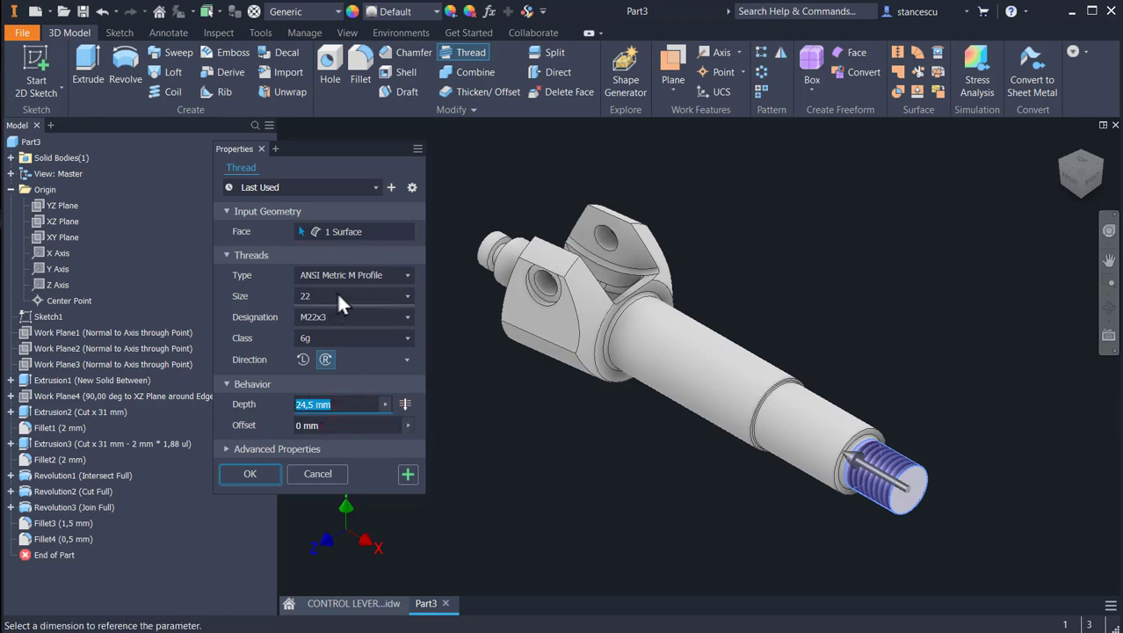
left_click(362, 273)
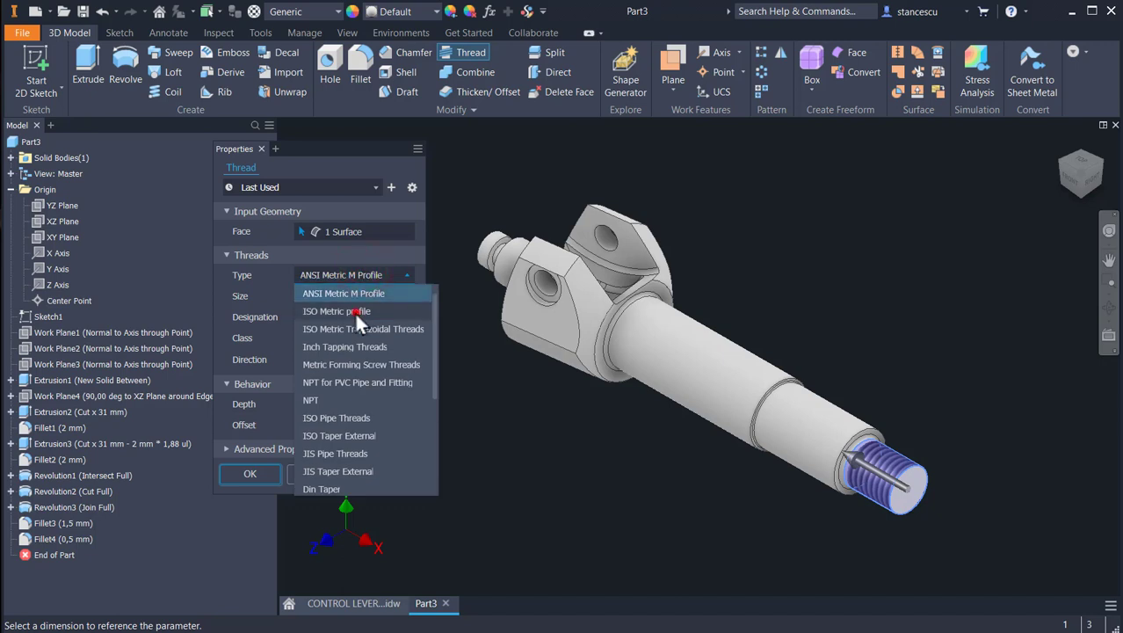
left_click(354, 310)
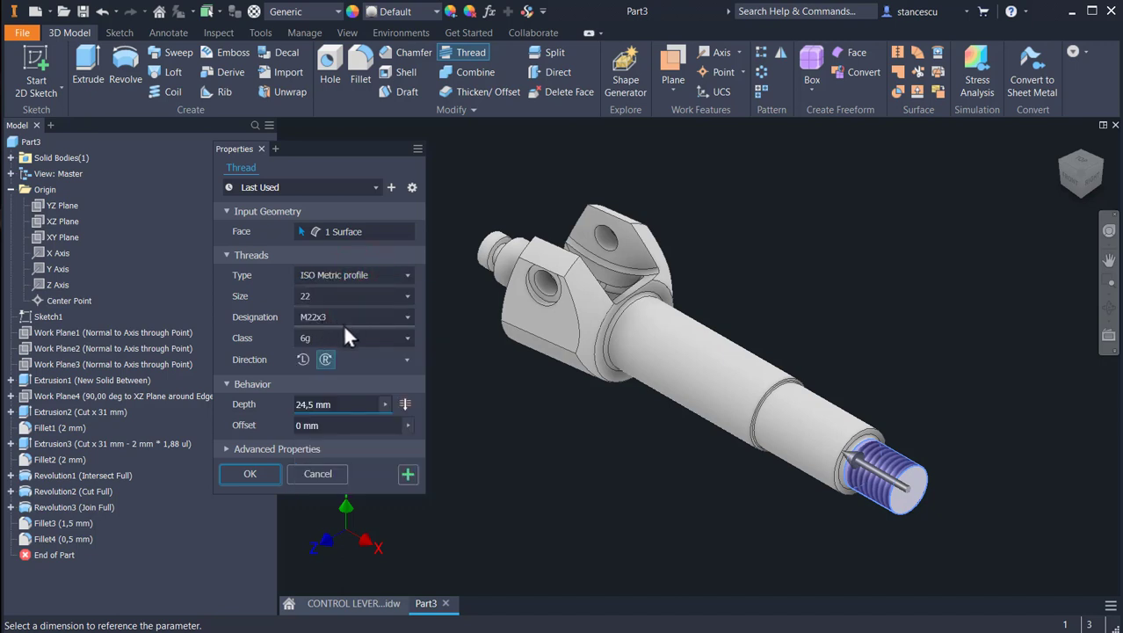
left_click(254, 473)
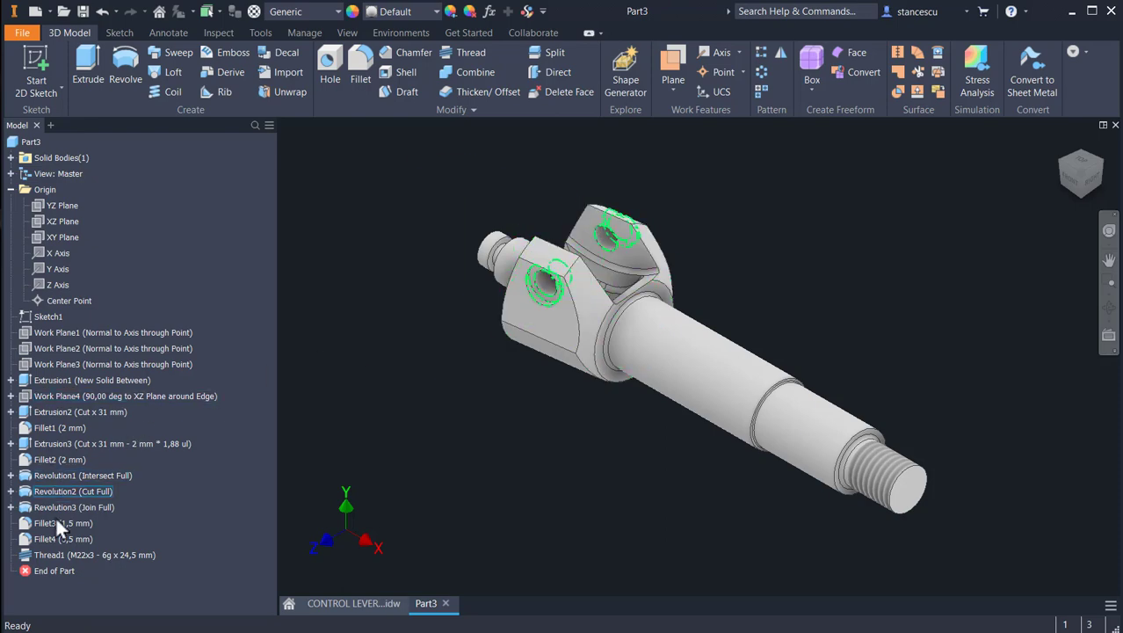
Examine the angle, diameters and depth of the end hole in the drawing's detail F, and return to Part3.
left_click(318, 603)
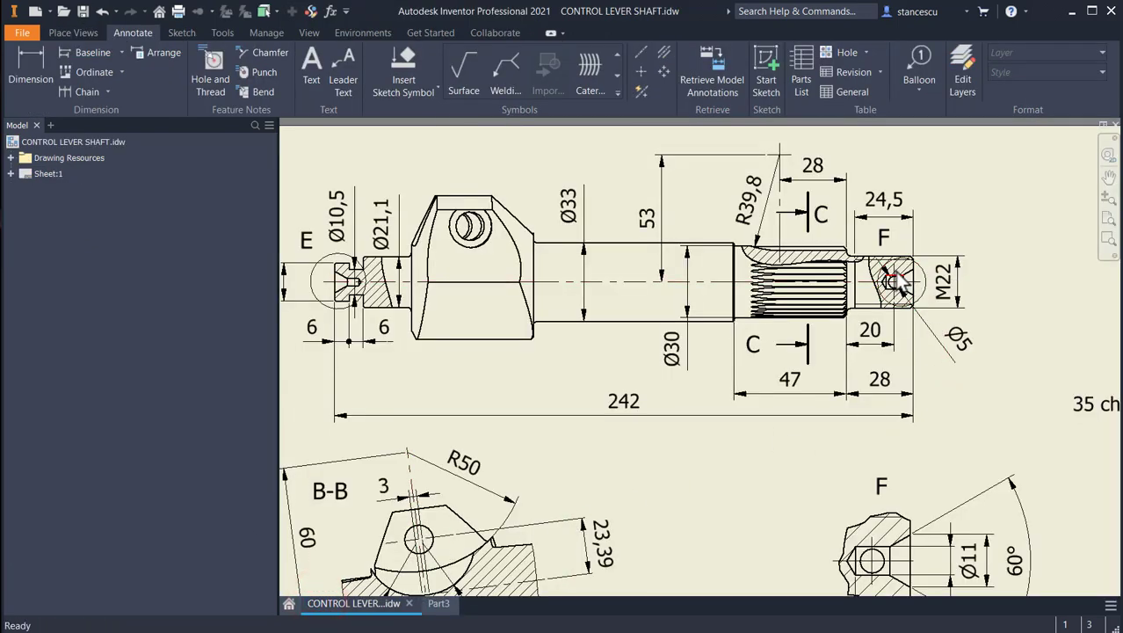
mouse_move(910, 406)
middle_mouse_down()
mouse_move(826, 198)
mouse_move(861, 225)
middle_mouse_up()
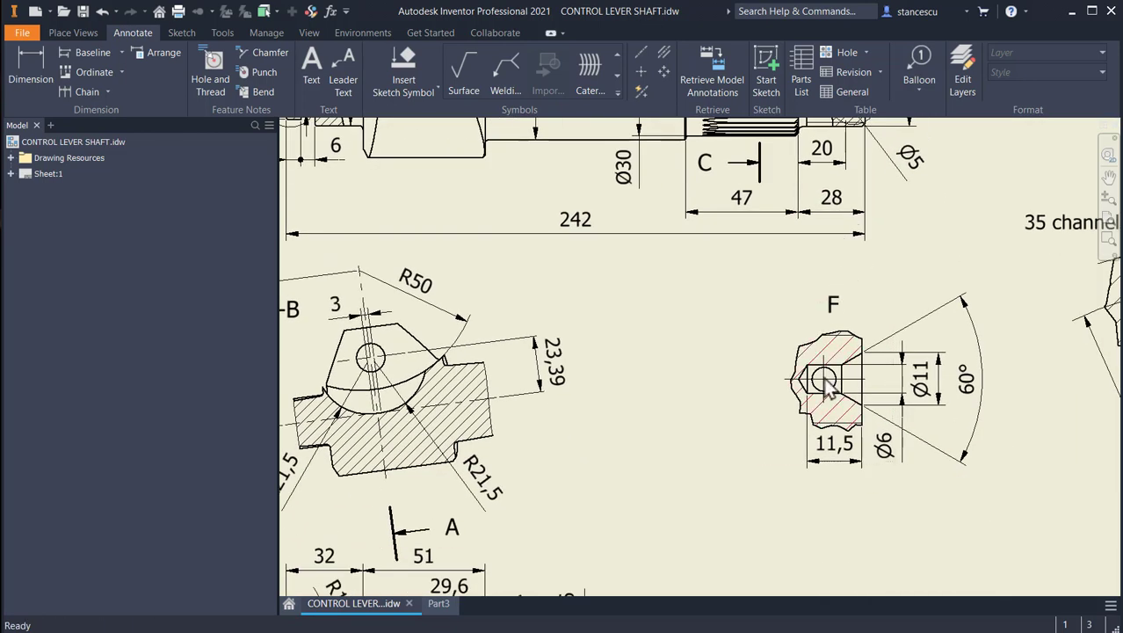
left_click(978, 418)
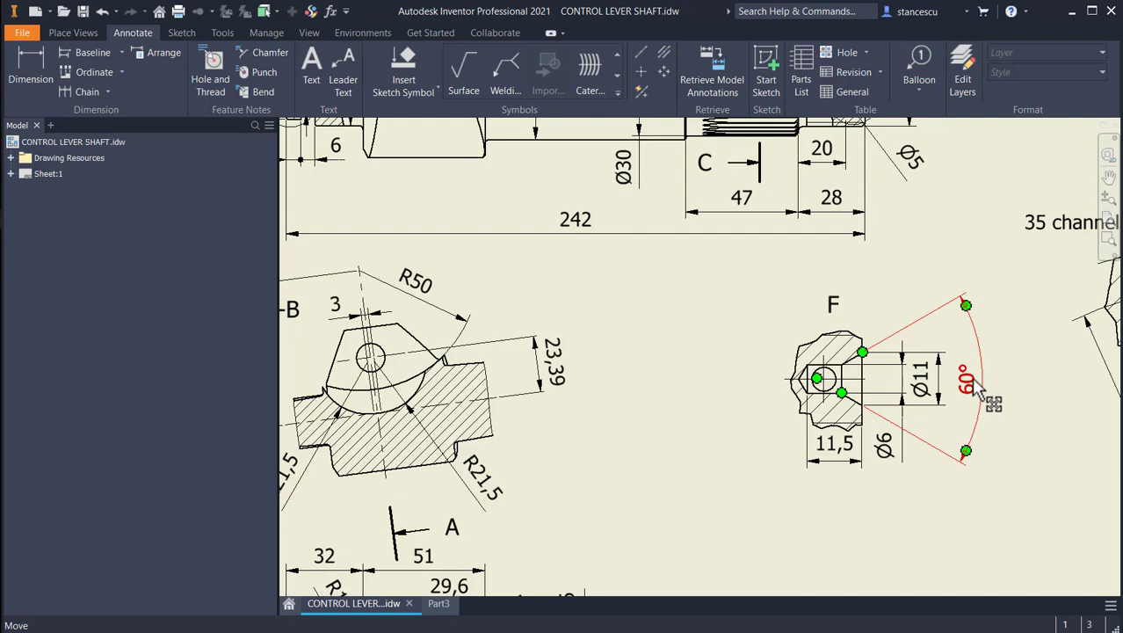
key("Escape")
left_click(889, 465)
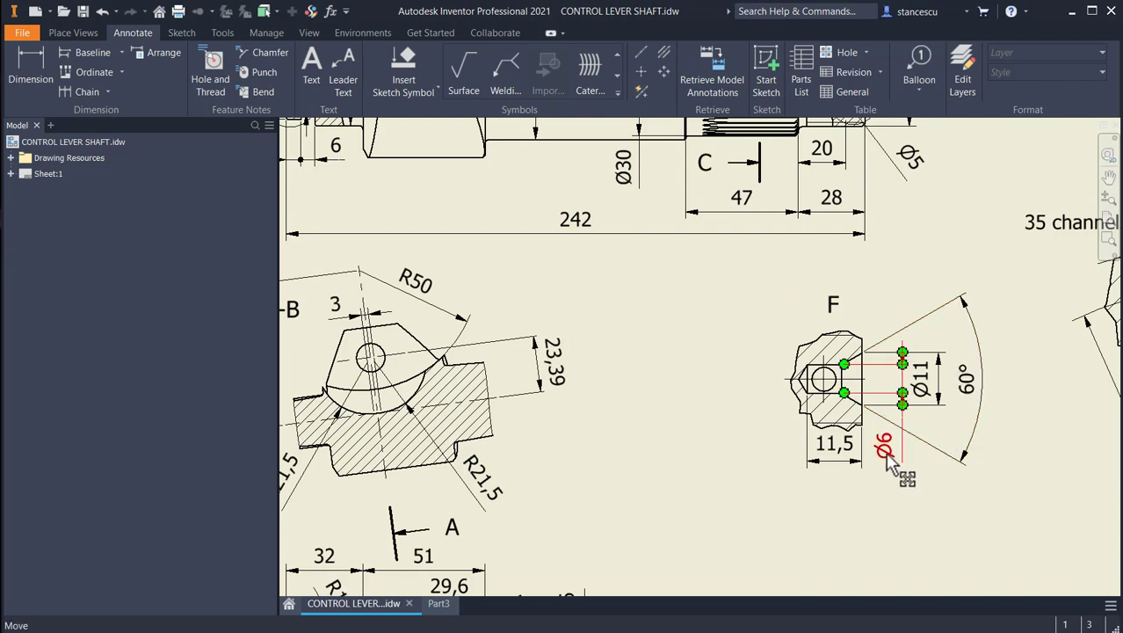
left_click(920, 379)
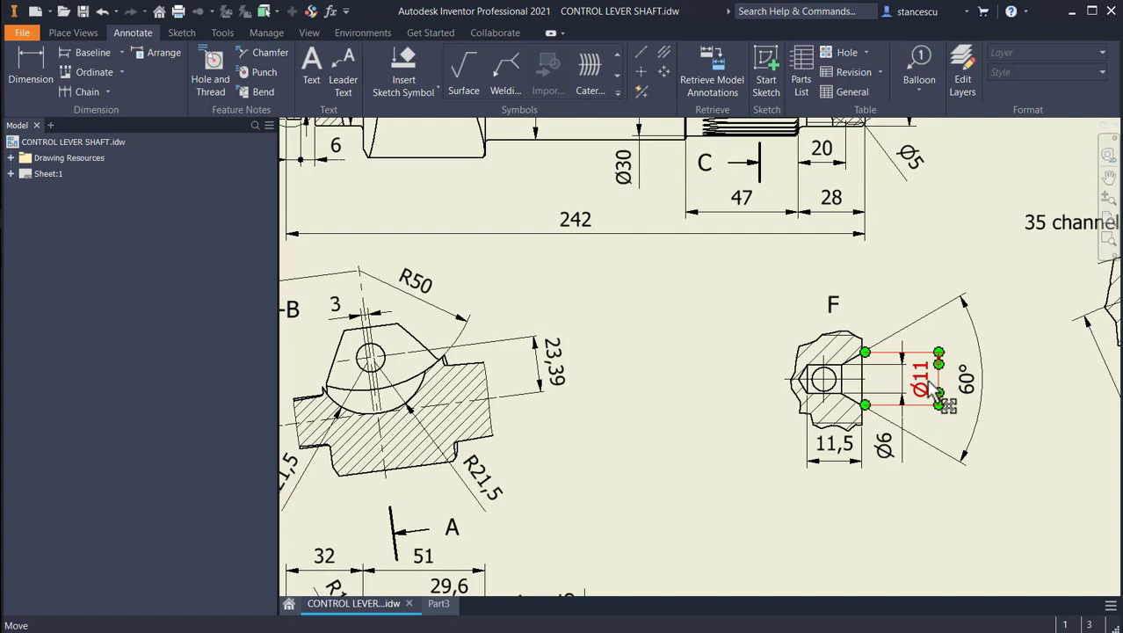
left_click(831, 455)
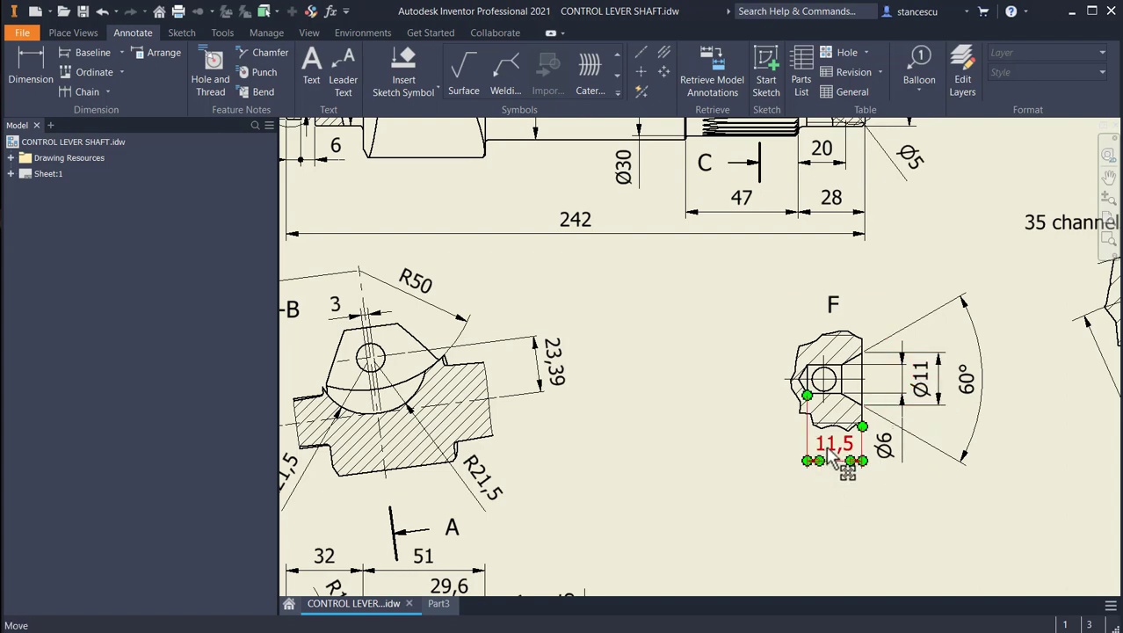
left_click(734, 477)
left_click(439, 603)
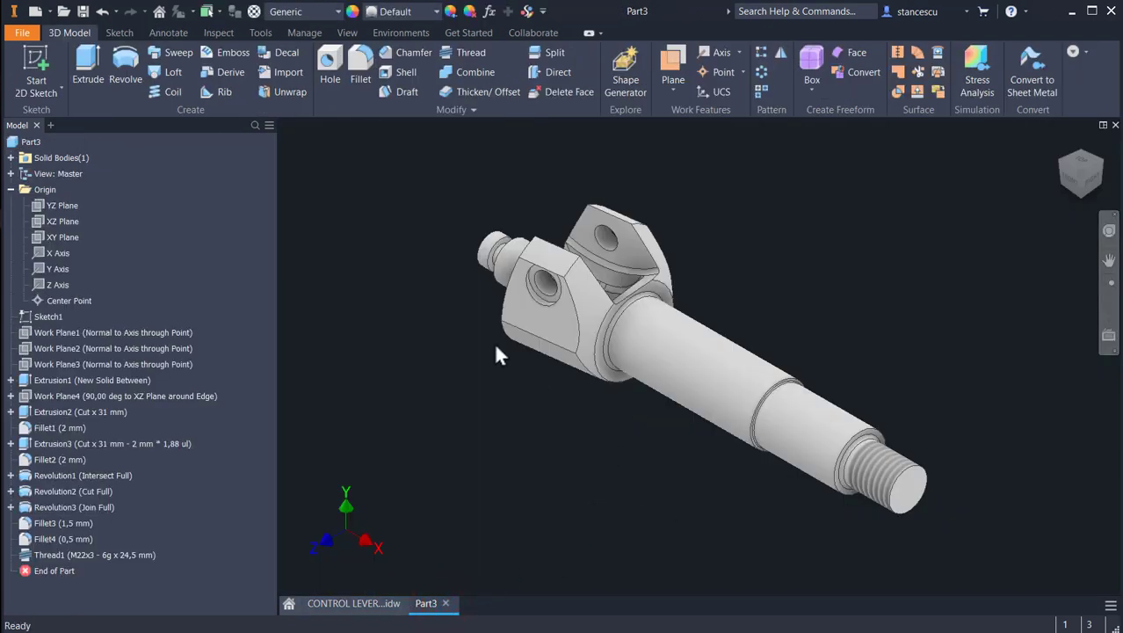
Start a countersunk hole centred on the end face of the threaded section, with a hole diameter of 6 mm.
left_click(330, 77)
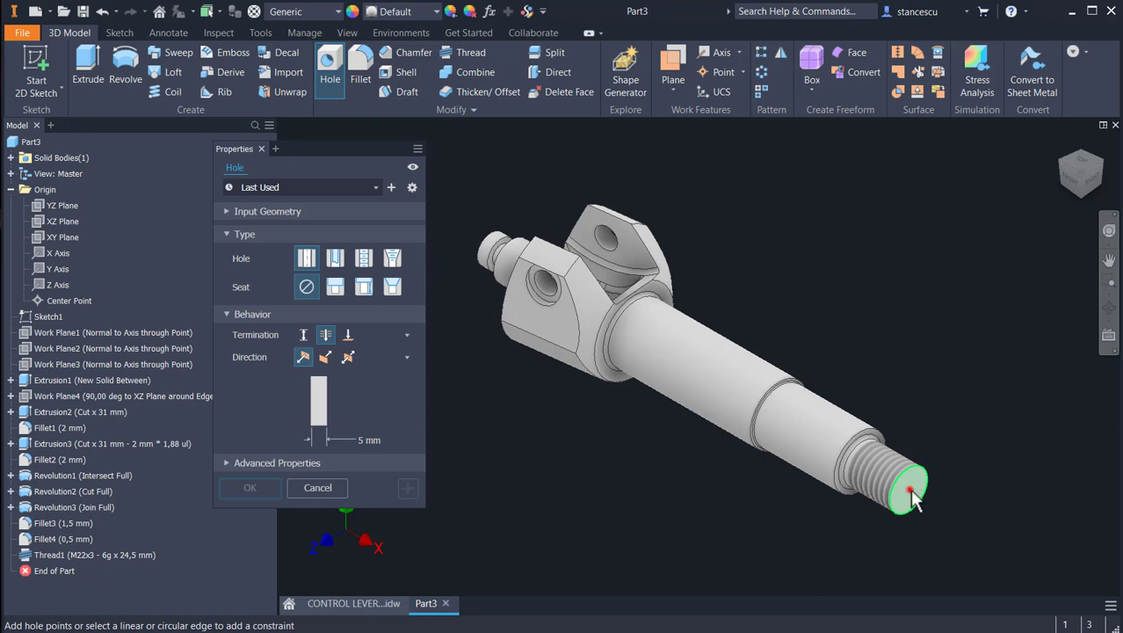
left_click(909, 489)
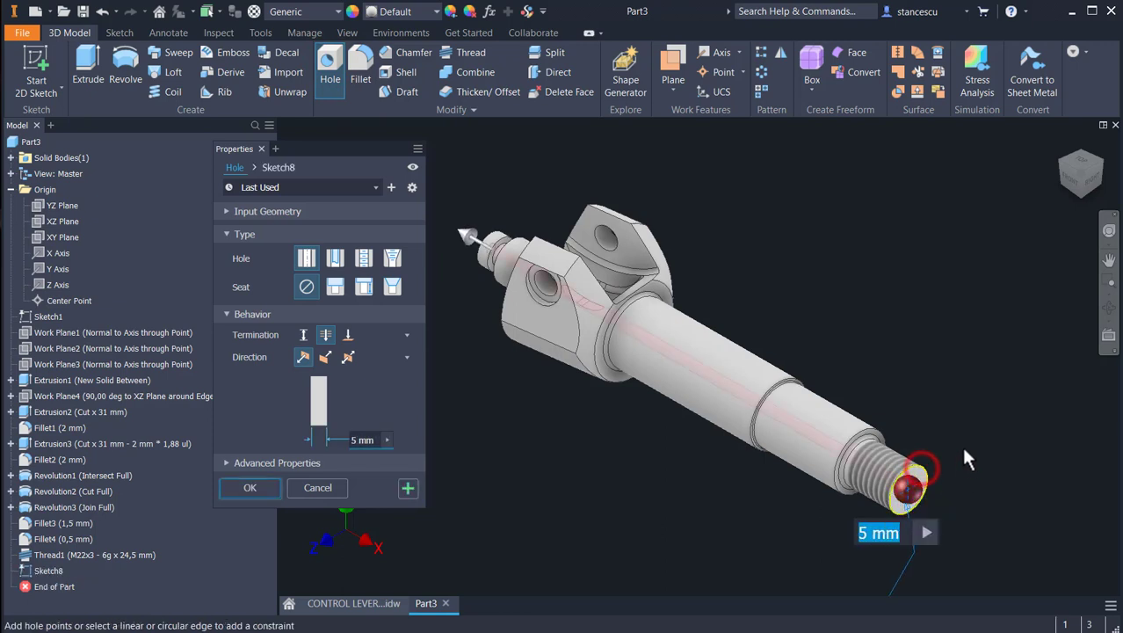
scroll(953, 421, "down", 3)
middle_click_drag(953, 421, 751, 311)
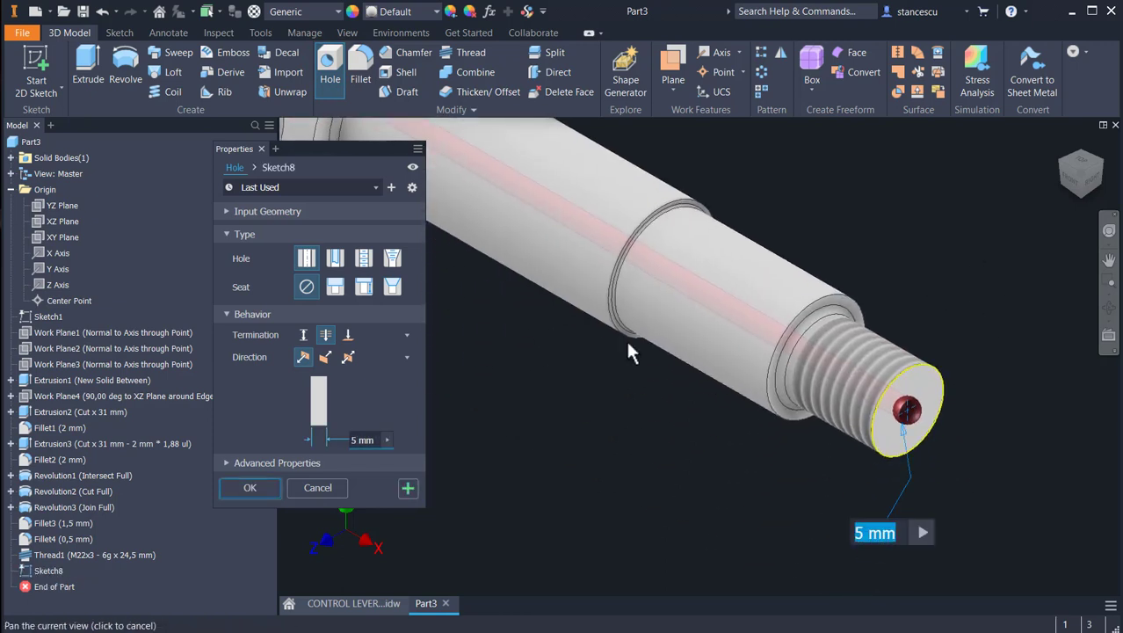
left_click(391, 288)
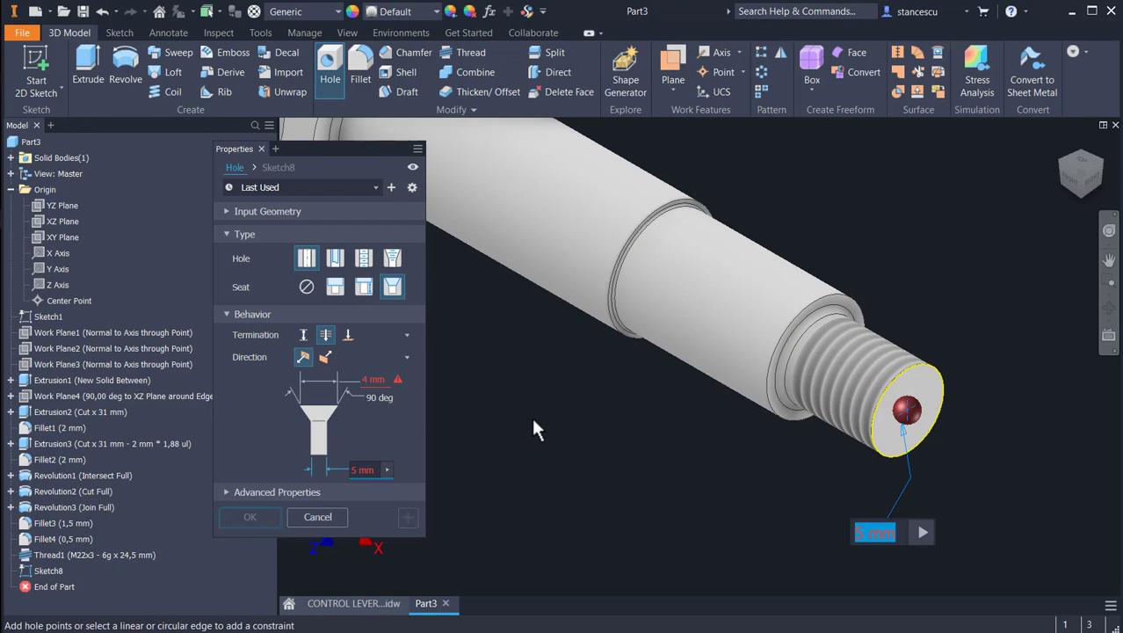
type("6")
key("Tab")
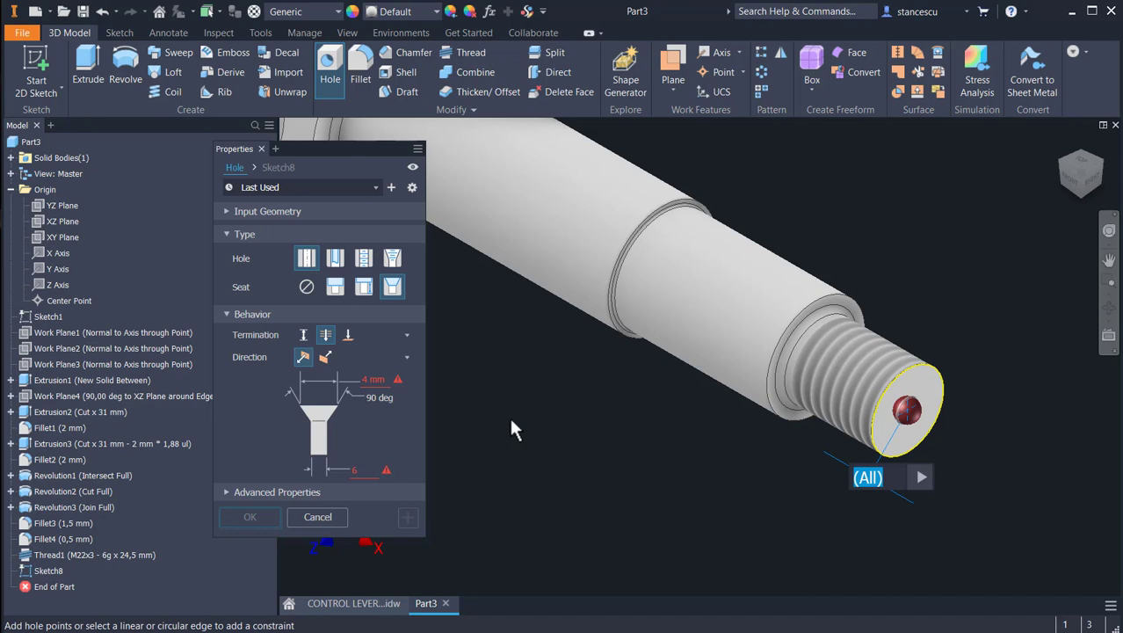
Finish the threaded end's hole with an 11.5 mm depth and an 11 mm, 60-degree countersink, and restore the home view.
left_click(303, 334)
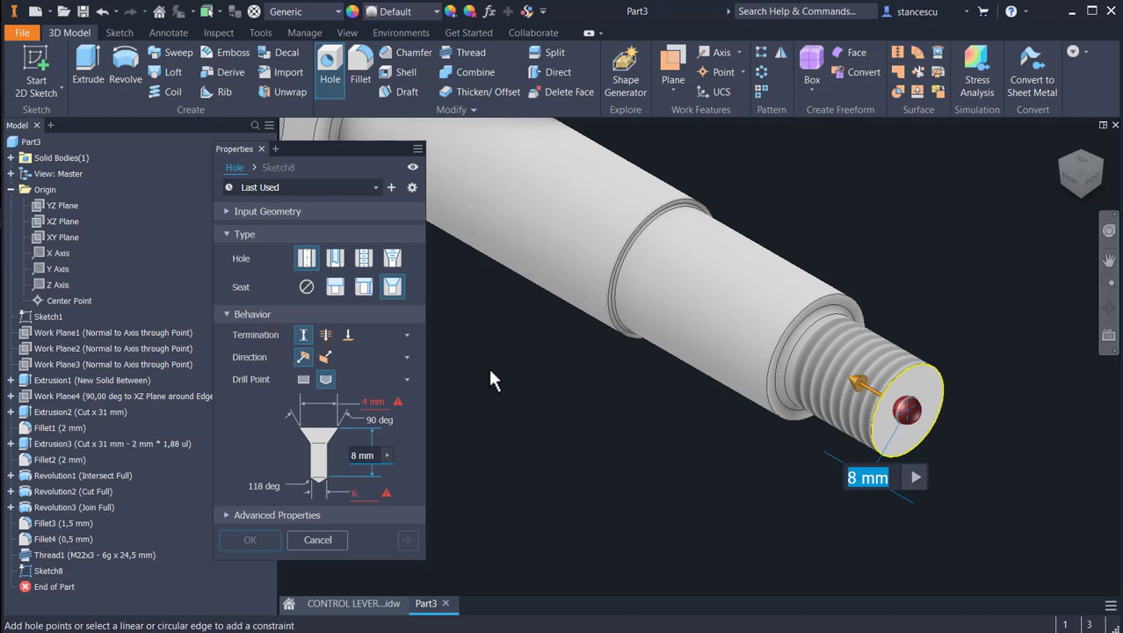
type("11.5")
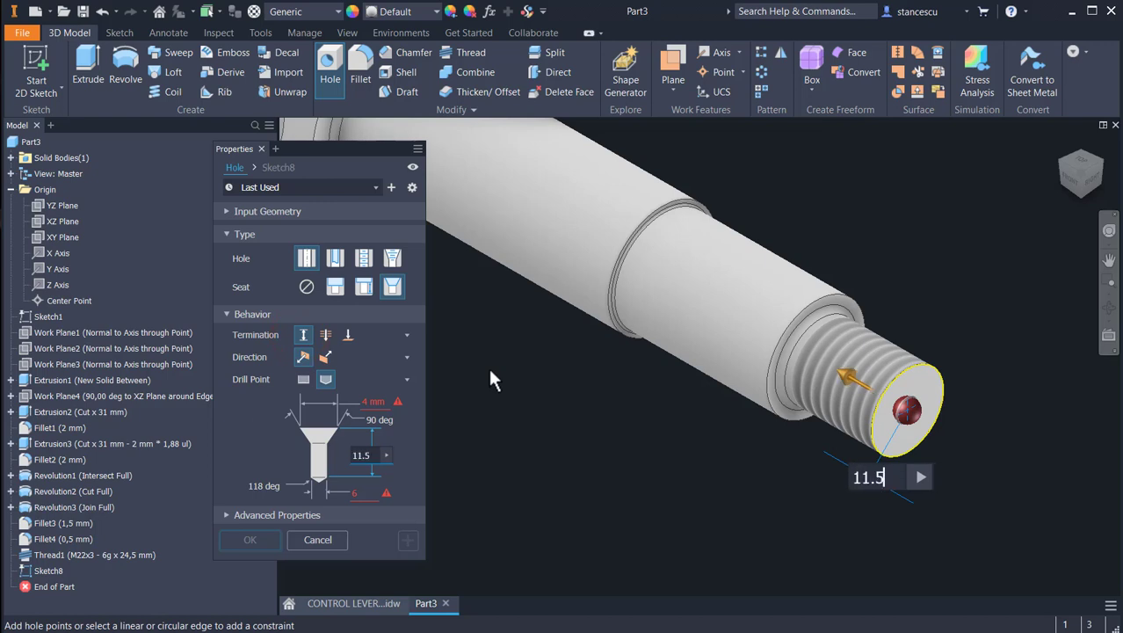
key("Tab")
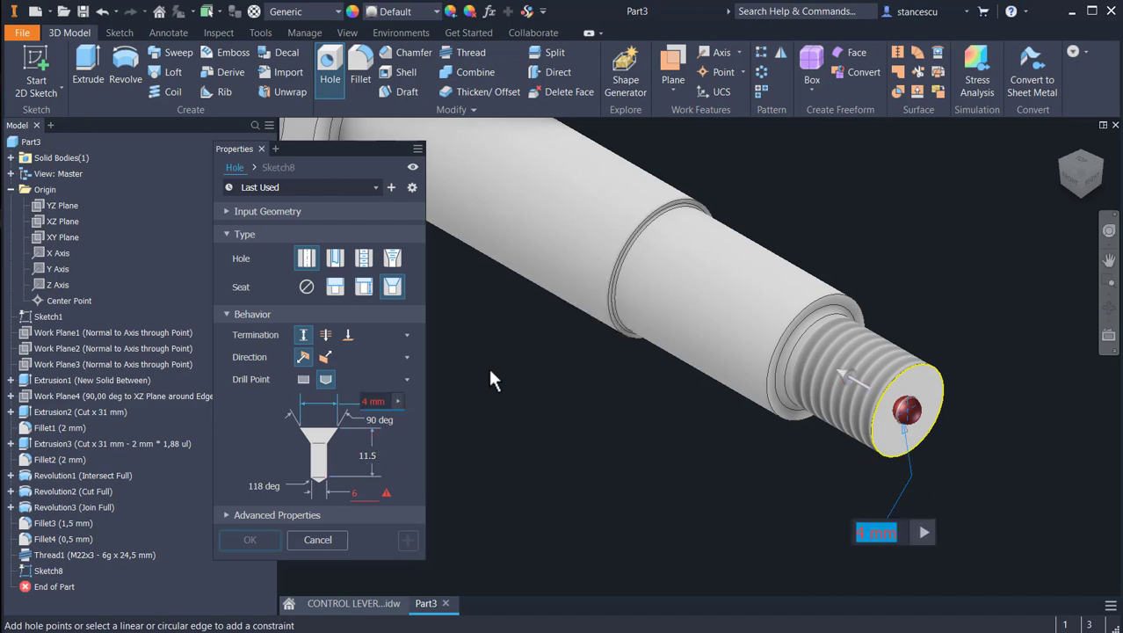
type("11")
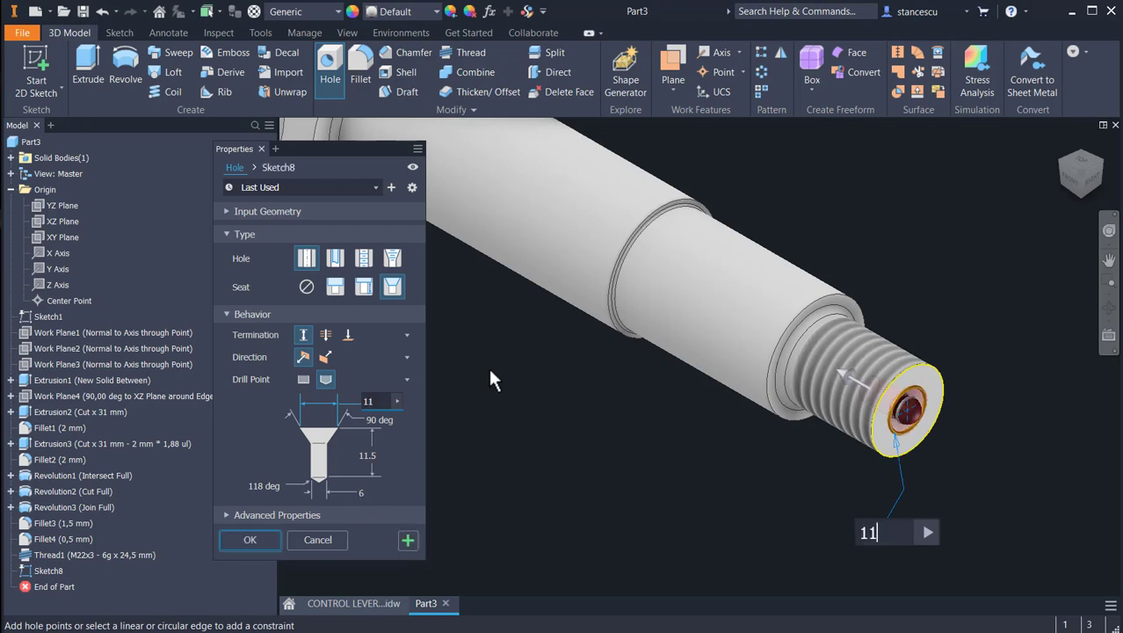
key("Tab")
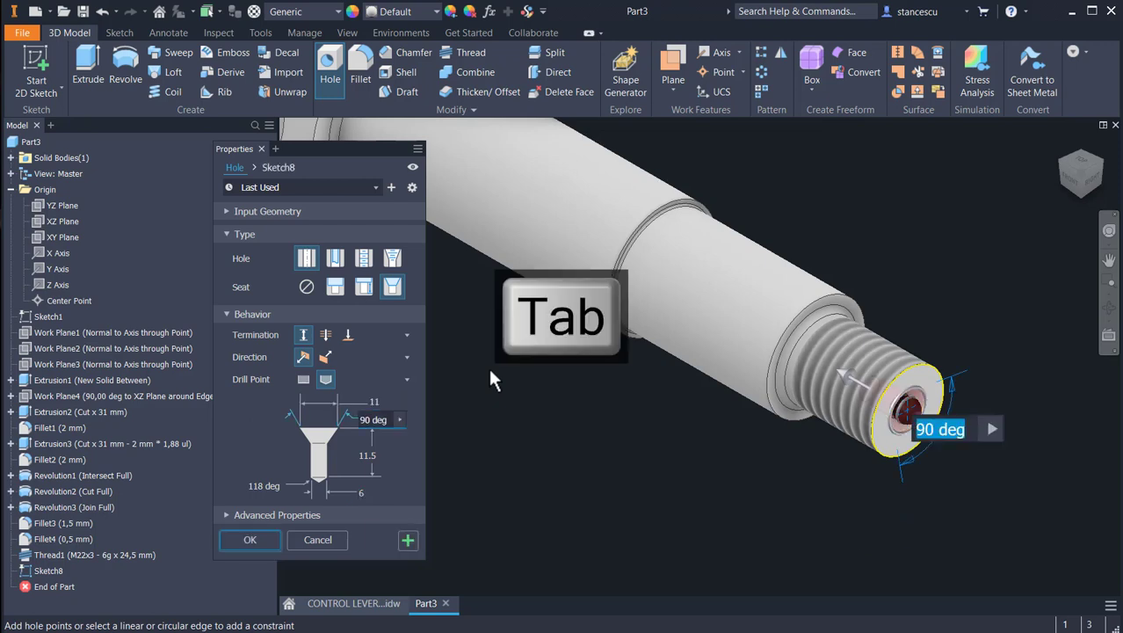
type("60")
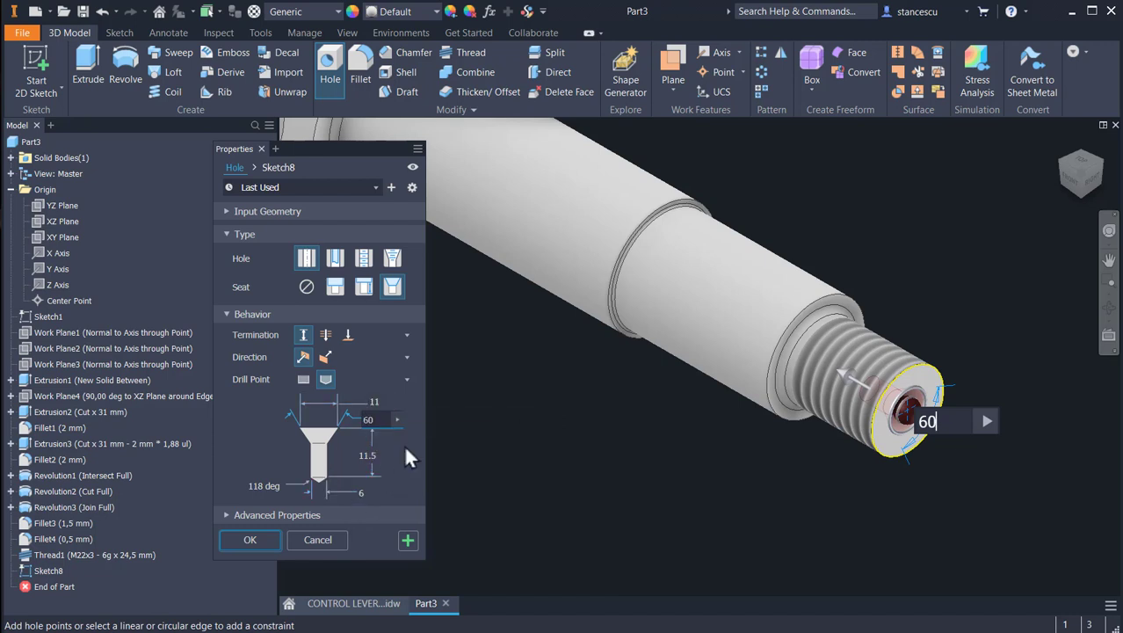
left_click(259, 535)
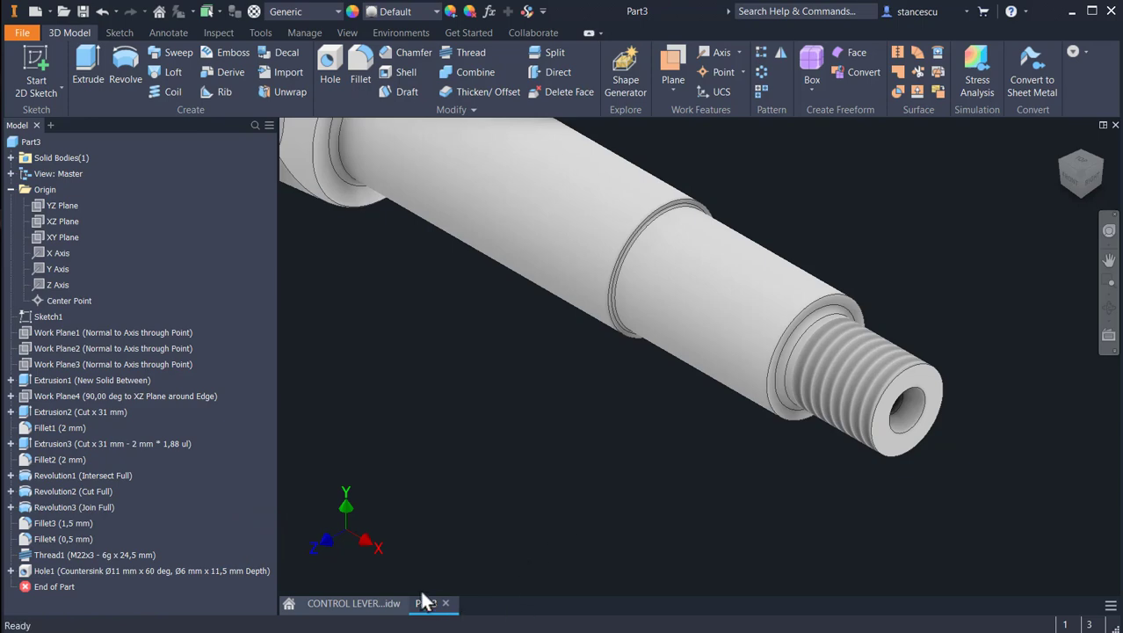
key("F6")
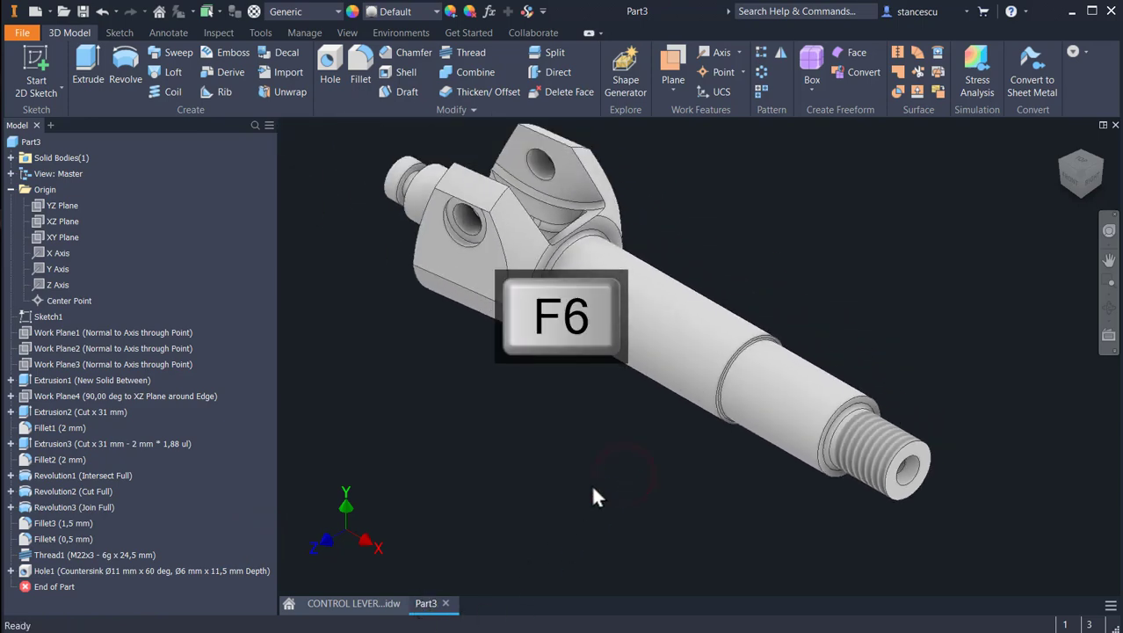
Examine the angle, diameters and depth of the opposite end's hole in the drawing's detail E, and return to Part3.
left_click(378, 604)
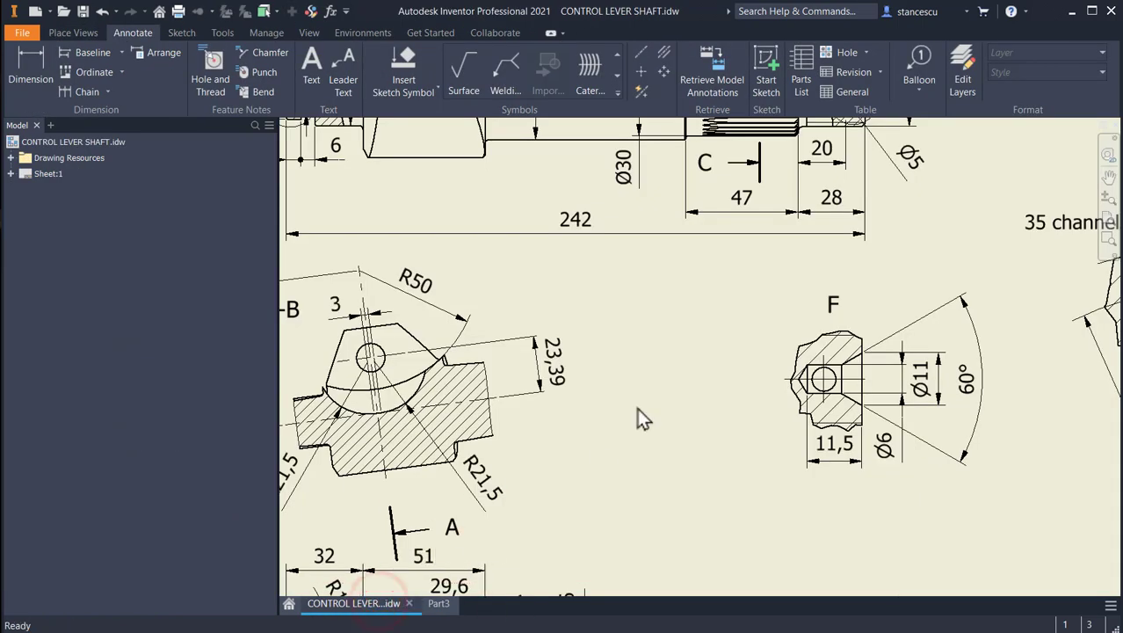
scroll(639, 418, "up", 2)
middle_click_drag(639, 419, 991, 459)
left_click(626, 338)
middle_click_drag(626, 348, 595, 483)
left_click(609, 351)
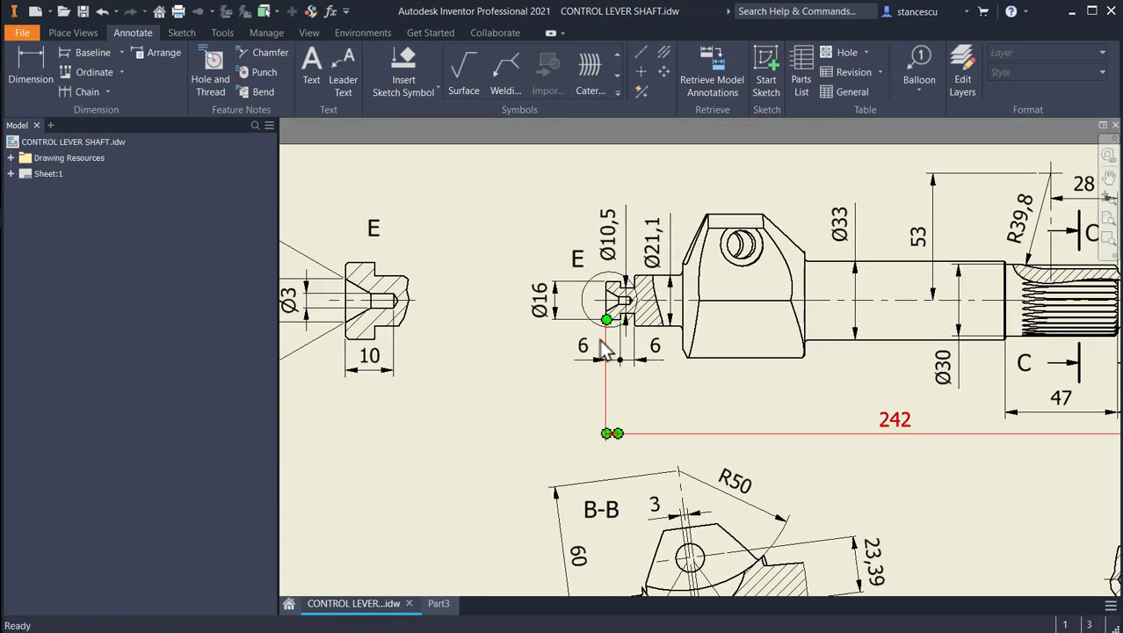
scroll(611, 356, "up", 3)
scroll(615, 371, "down", 4)
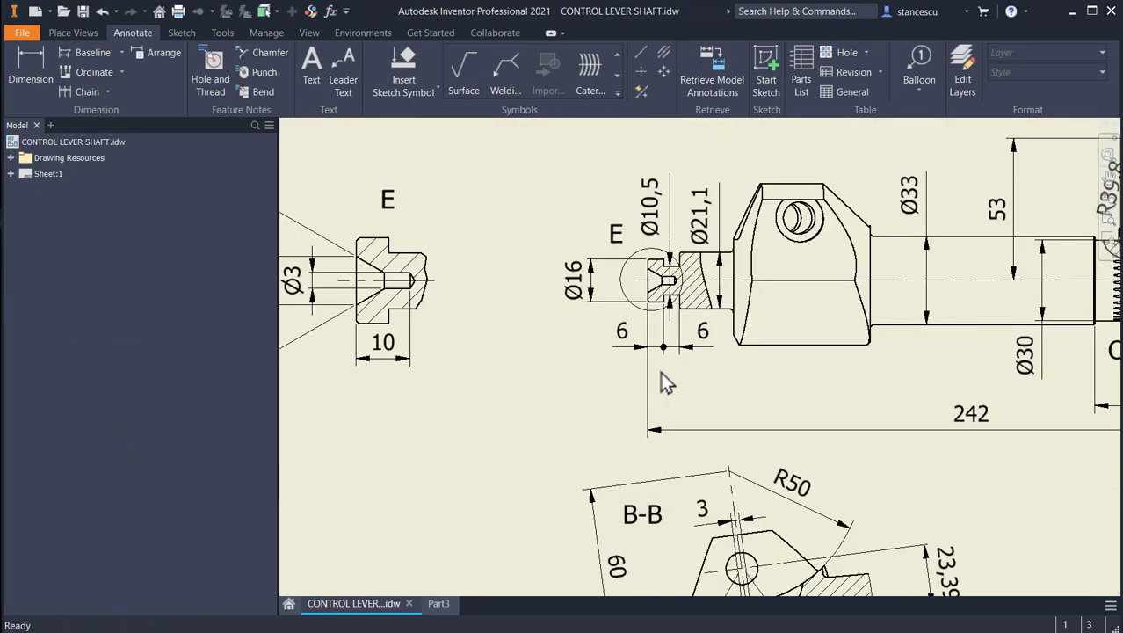
mouse_move(660, 382)
middle_mouse_down()
mouse_move(636, 336)
mouse_move(544, 389)
mouse_move(634, 444)
mouse_move(594, 431)
mouse_move(637, 459)
middle_mouse_up()
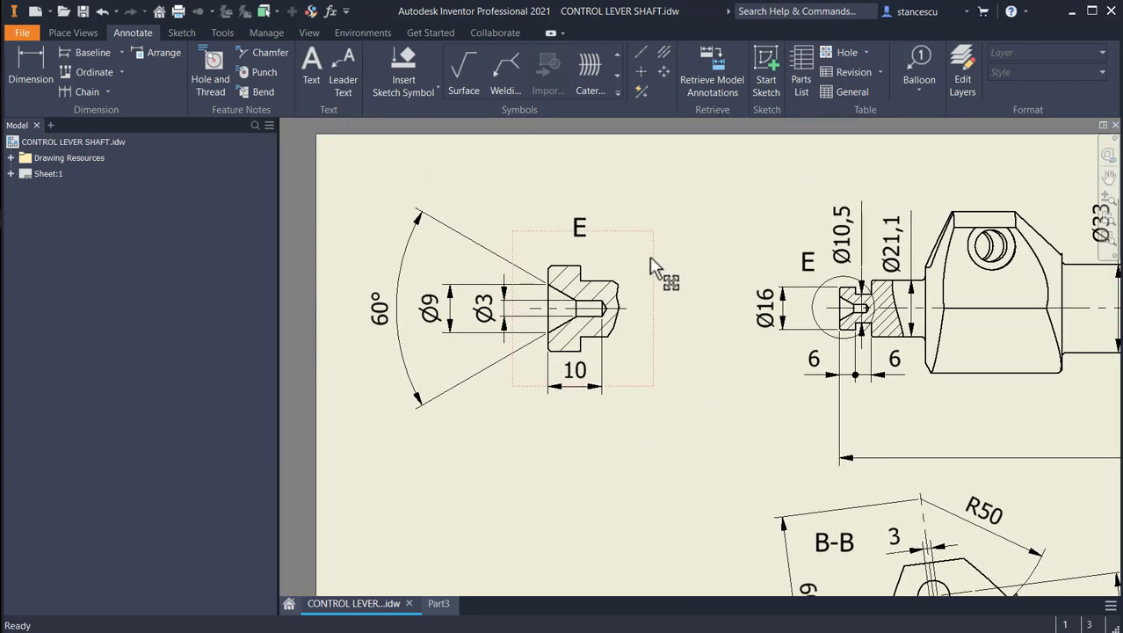
left_click(584, 386)
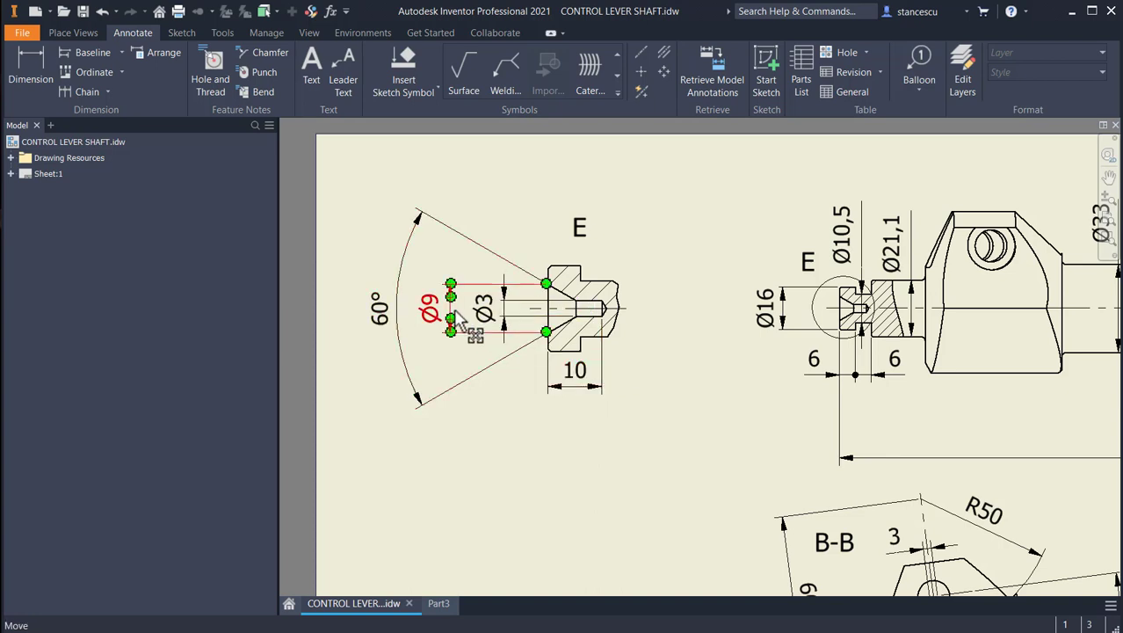
left_click(439, 604)
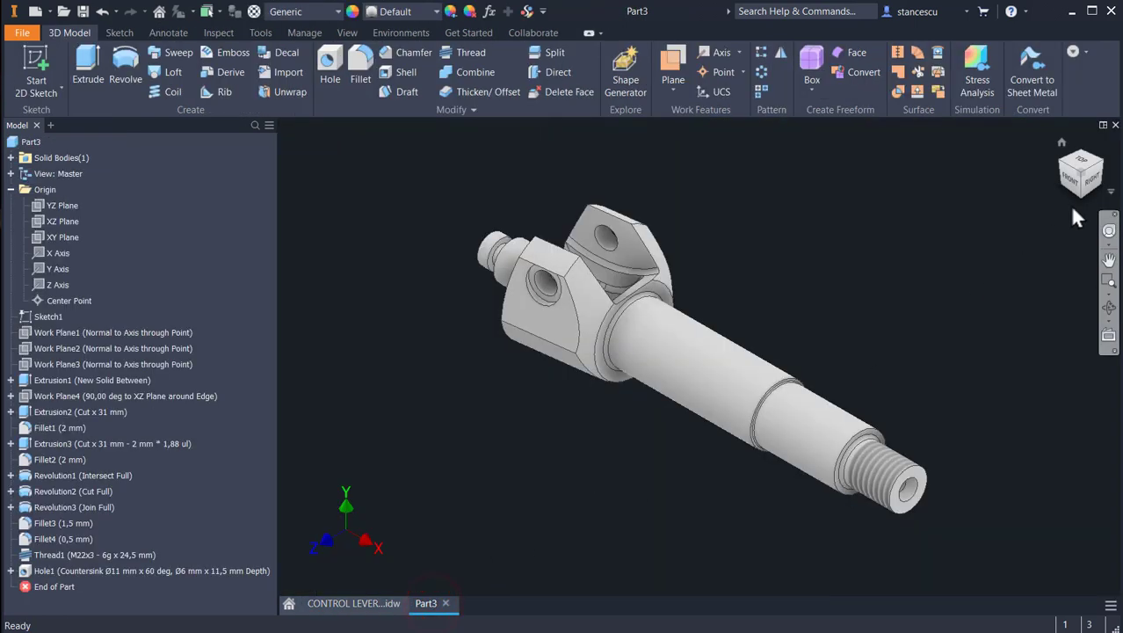
Start a countersunk hole centred on the end face of the small grooved end, with a hole diameter of 3 mm.
left_click_drag(1070, 176, 473, 409)
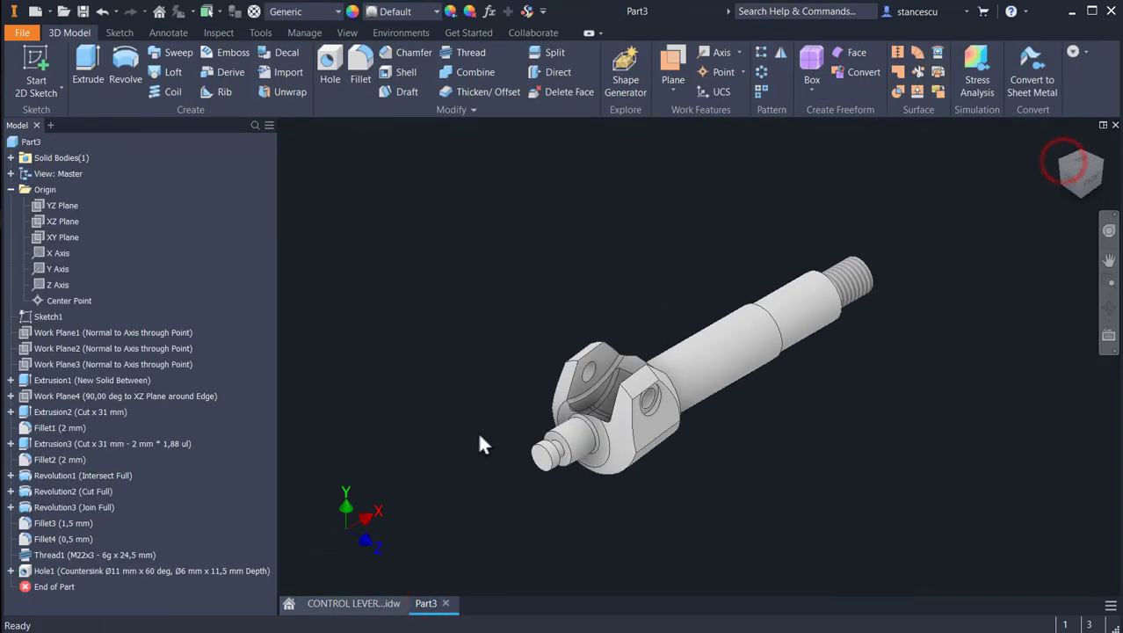
scroll(507, 470, "down", 3)
key("Escape")
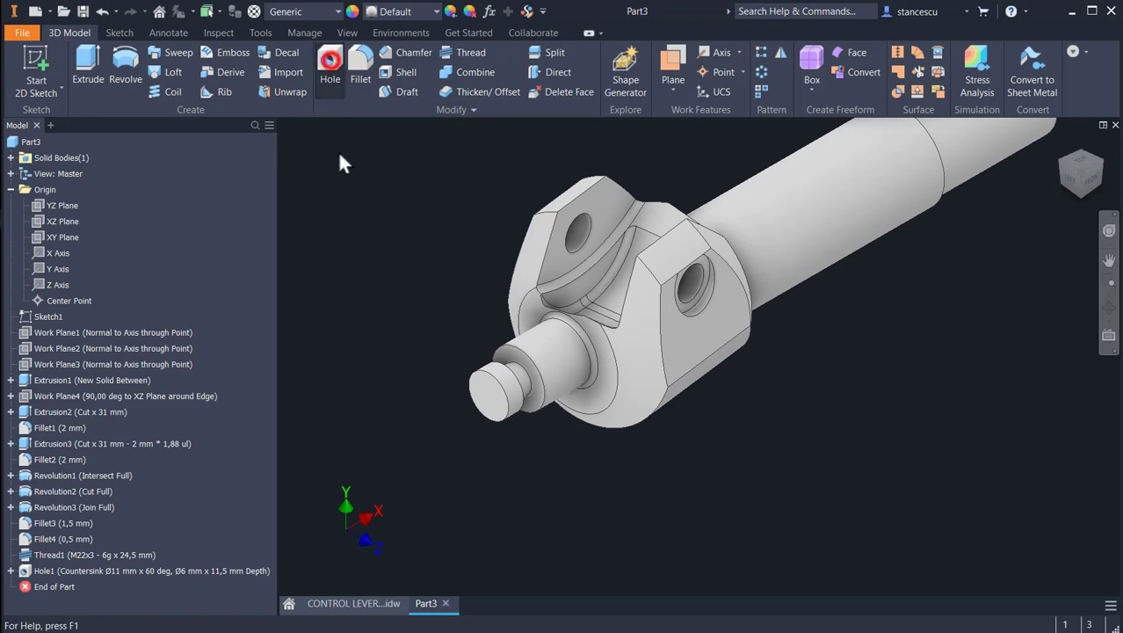
left_click(330, 69)
left_click(475, 401)
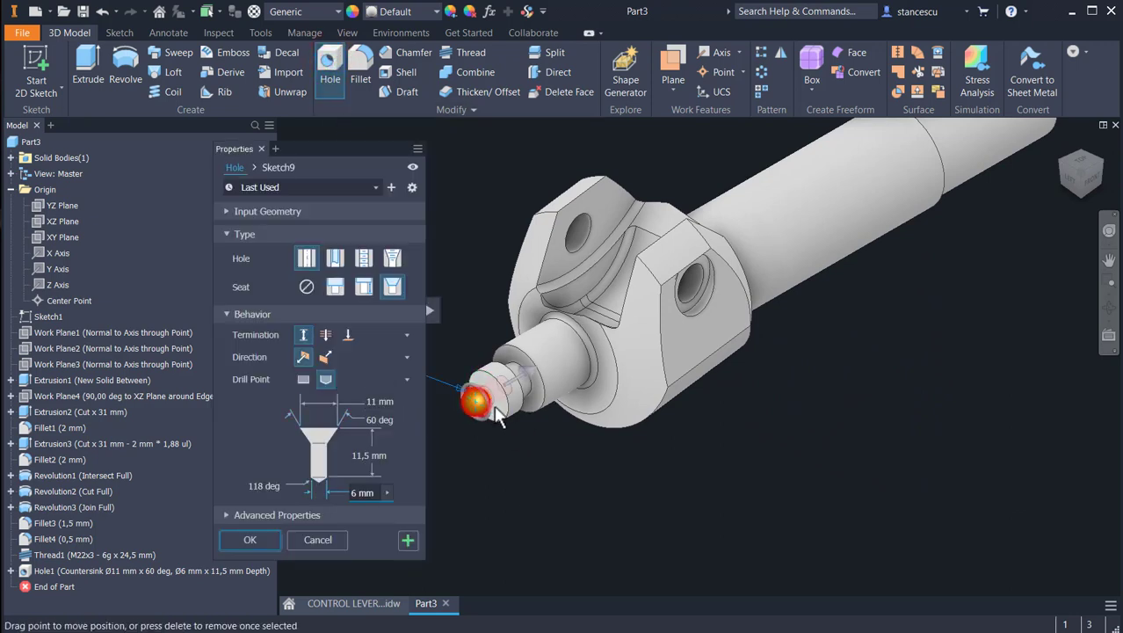
left_click(517, 396)
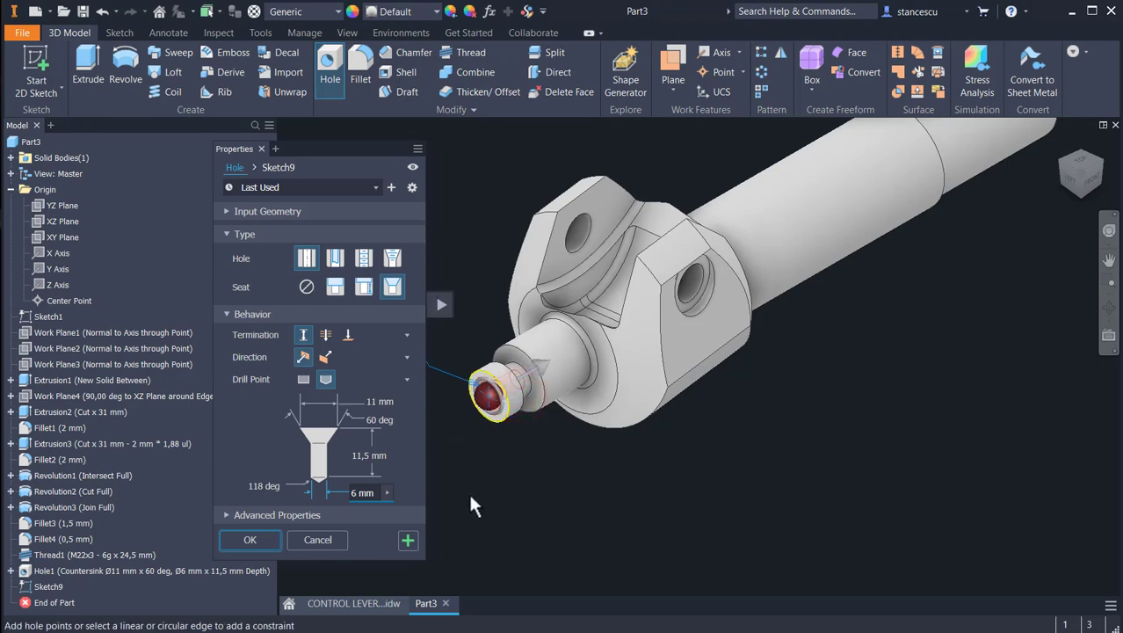
type("3")
key("Tab")
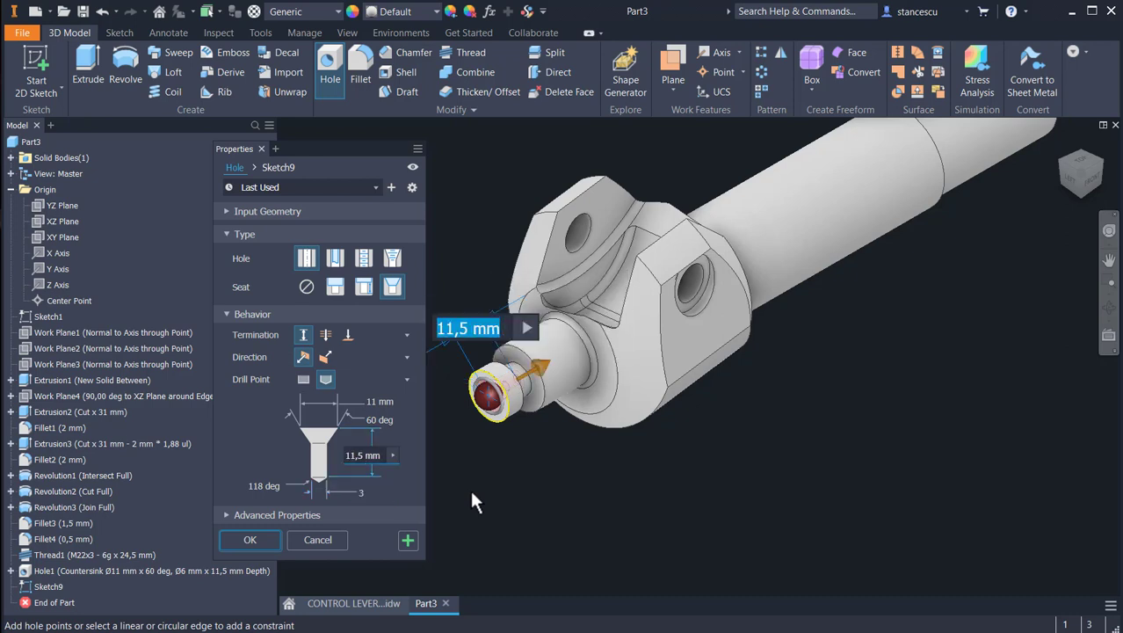
Finish the grooved end's hole with a 10 mm depth and a 9 mm, 60-degree countersink, and restore the home view.
type("10")
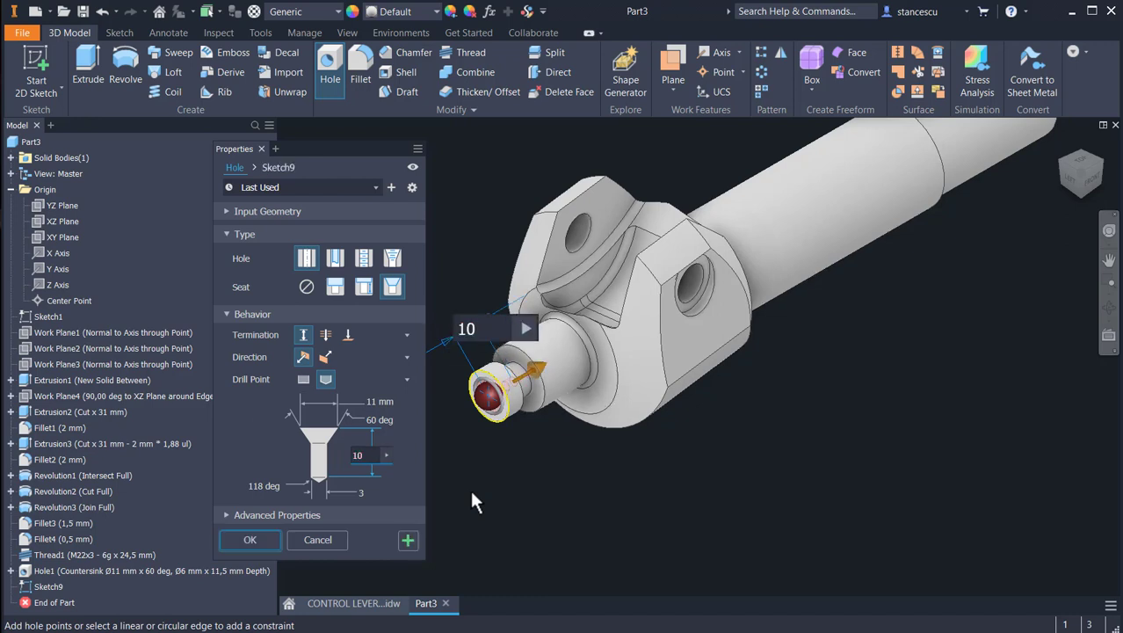
key("Tab")
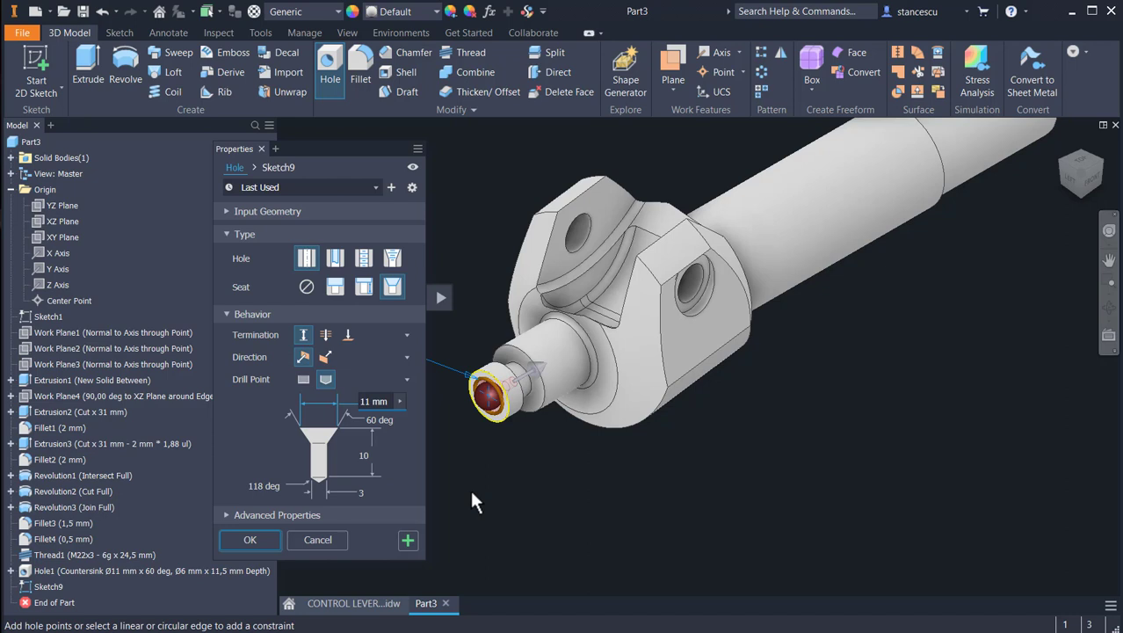
key("Tab")
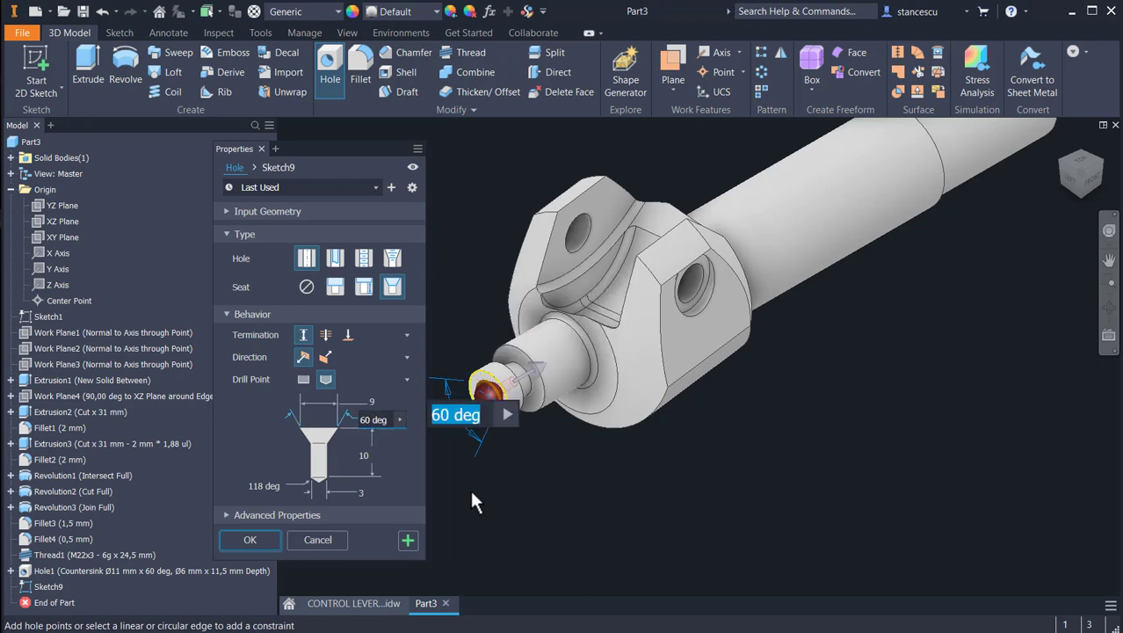
left_click(254, 535)
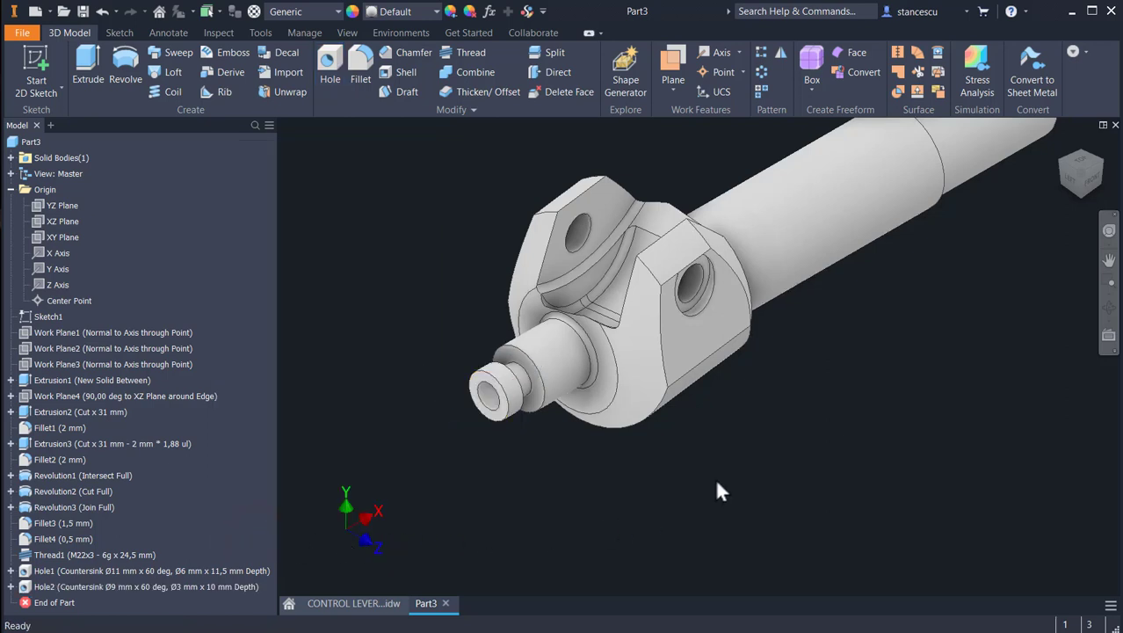
key("F6")
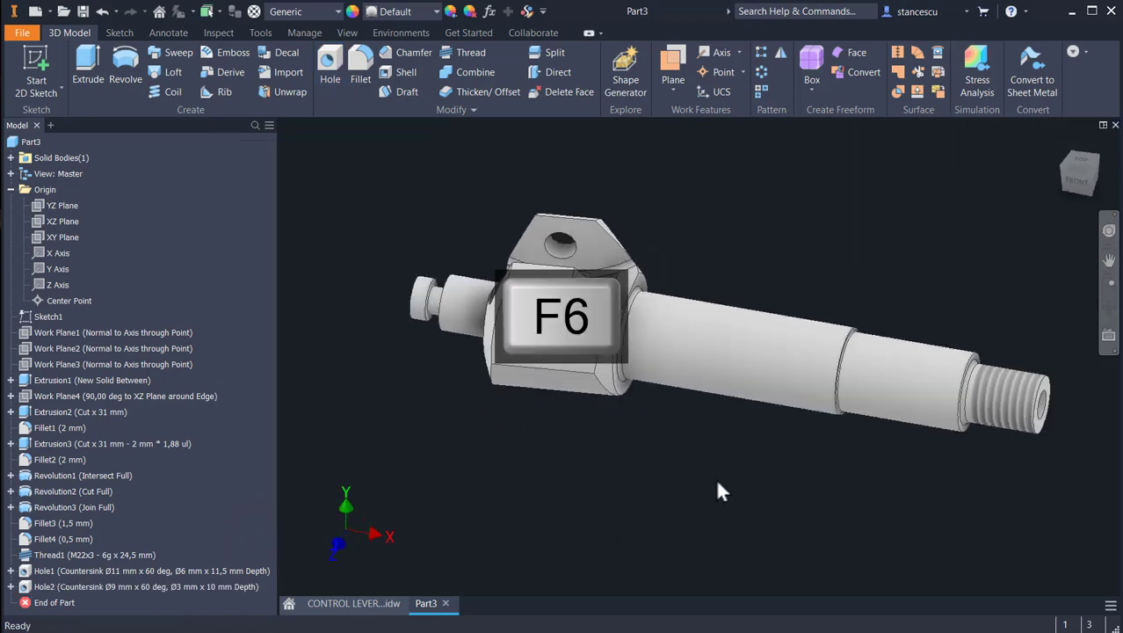
Examine the chamfer callouts along the whole shaft in the drawing's lower view, and return to Part3.
left_click(362, 605)
scroll(578, 478, "down", 3)
mouse_move(594, 490)
middle_mouse_down()
mouse_move(348, 402)
mouse_move(329, 379)
middle_mouse_up()
middle_click_drag(697, 430, 716, 239)
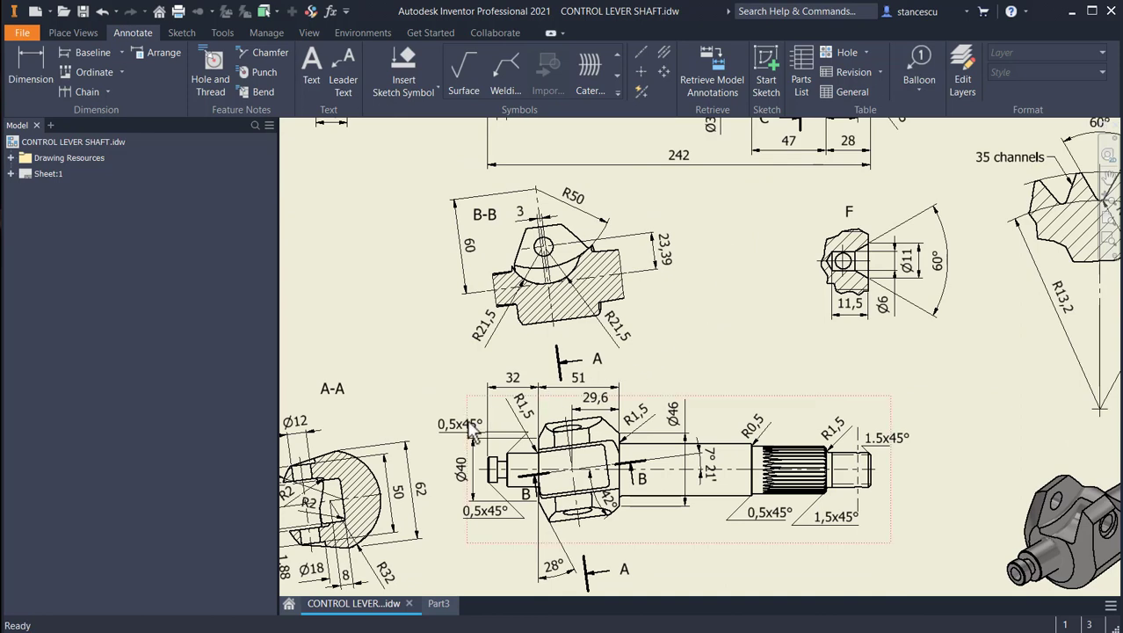
scroll(487, 479, "up", 3)
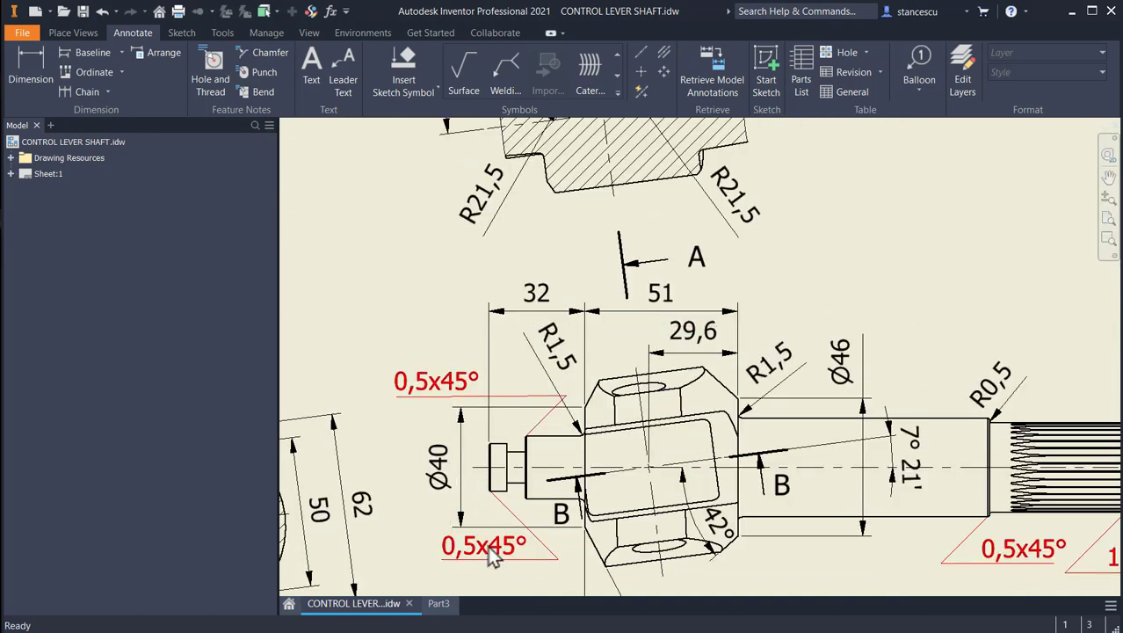
middle_click_drag(820, 434, 588, 420)
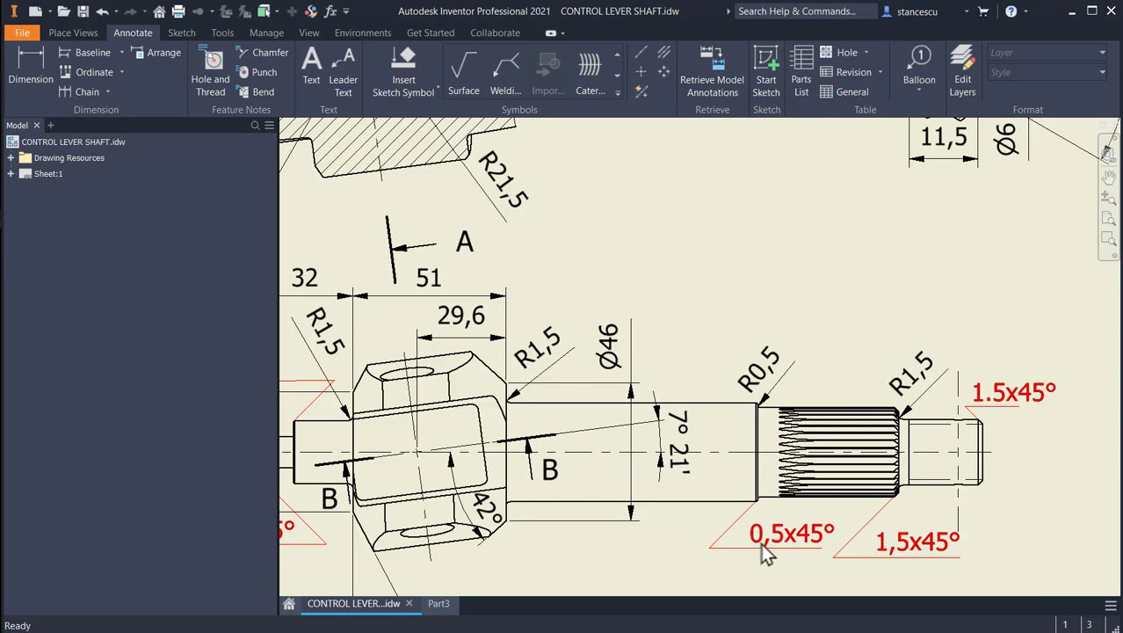
scroll(678, 546, "down", 3)
mouse_move(679, 547)
middle_mouse_down()
mouse_move(738, 453)
mouse_move(736, 430)
middle_mouse_up()
left_click(438, 604)
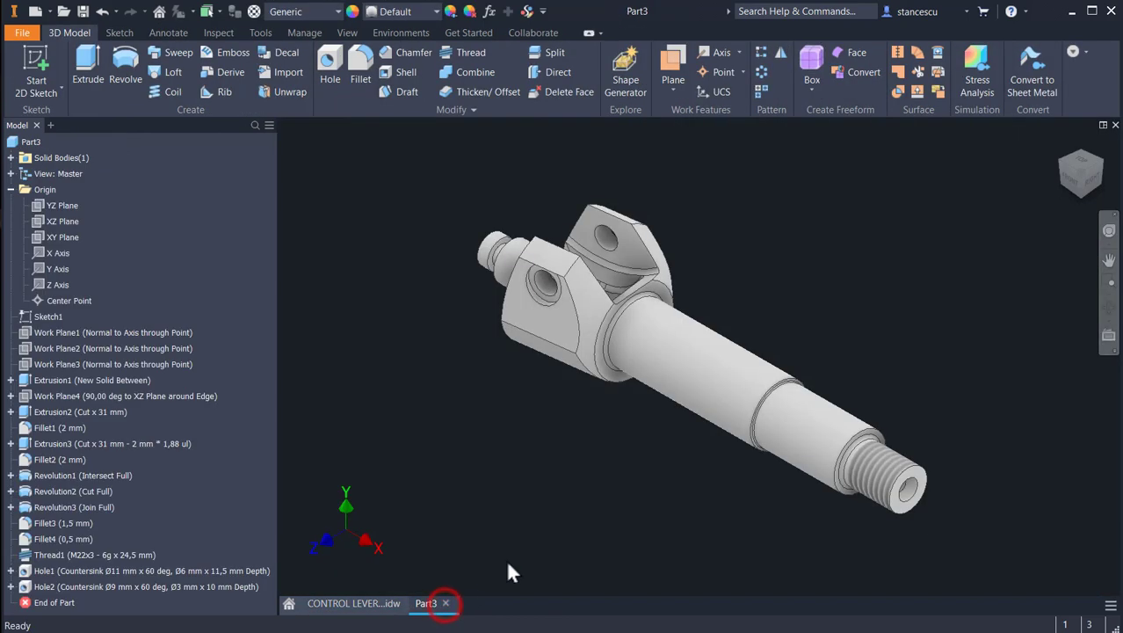
Chamfer the threaded end's outer edge and the shoulder edge behind the thread by 1.5 mm.
scroll(879, 376, "up", 3)
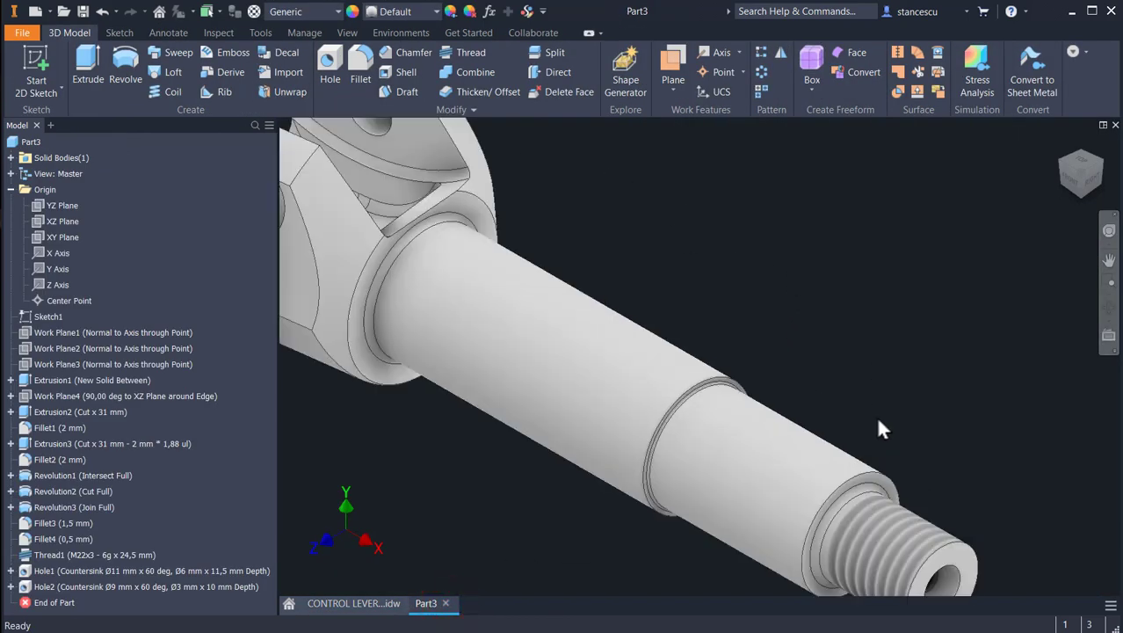
left_click(956, 542)
left_click(994, 534)
type("1.5")
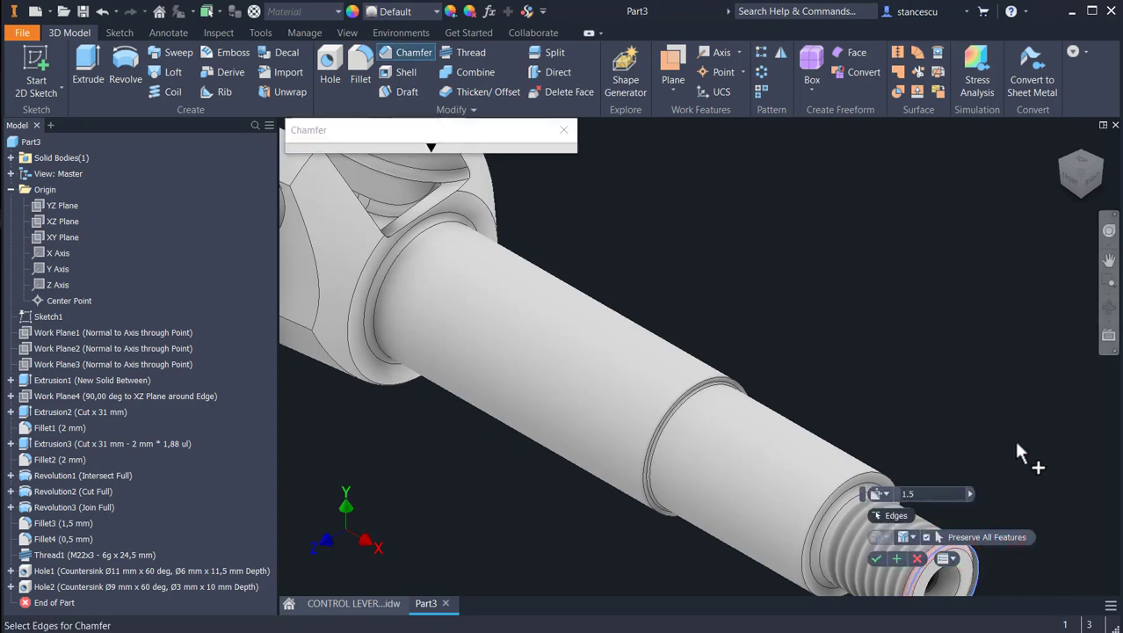
left_click(868, 466)
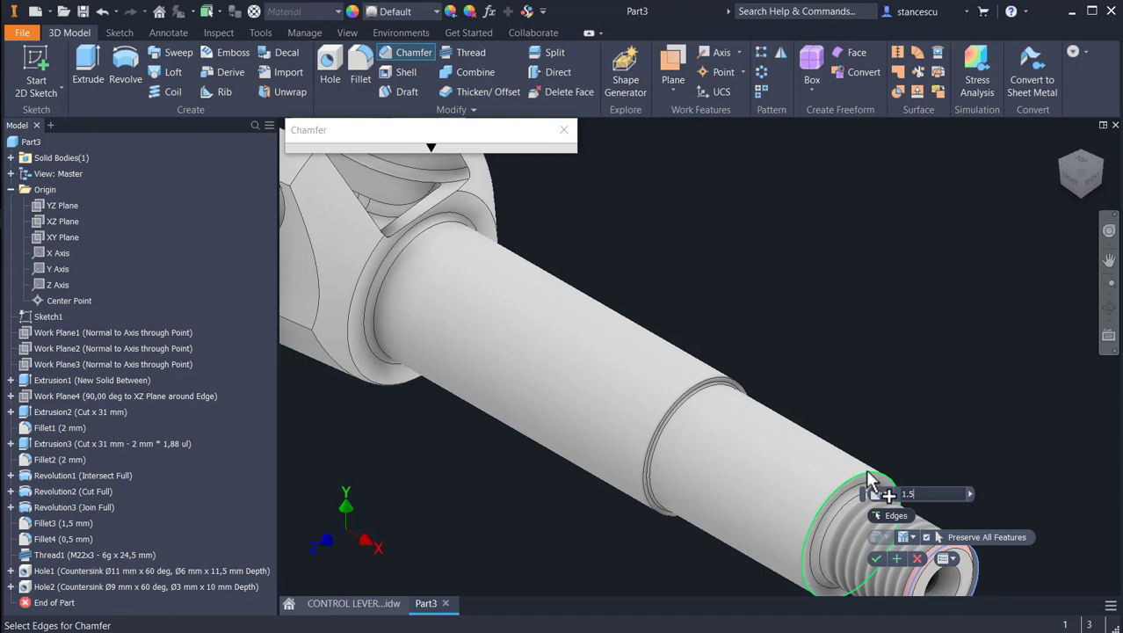
left_click(778, 475)
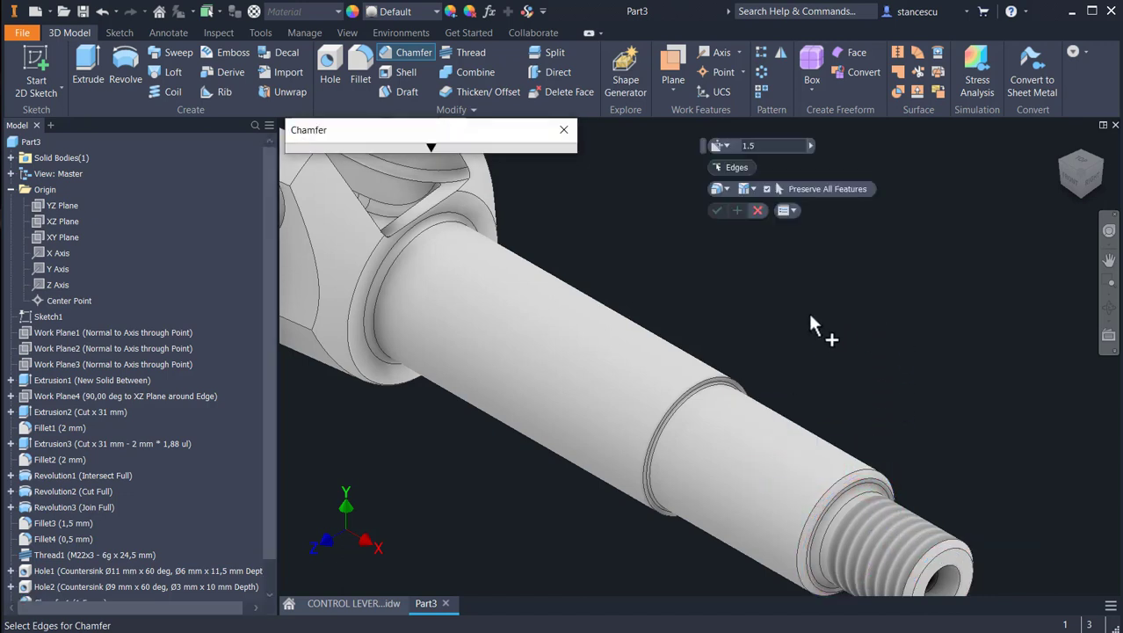
Chamfer the mid-shaft step edge and the grooved end's face and shoulder edges by 0.5 mm, and restore the home view.
left_click(729, 377)
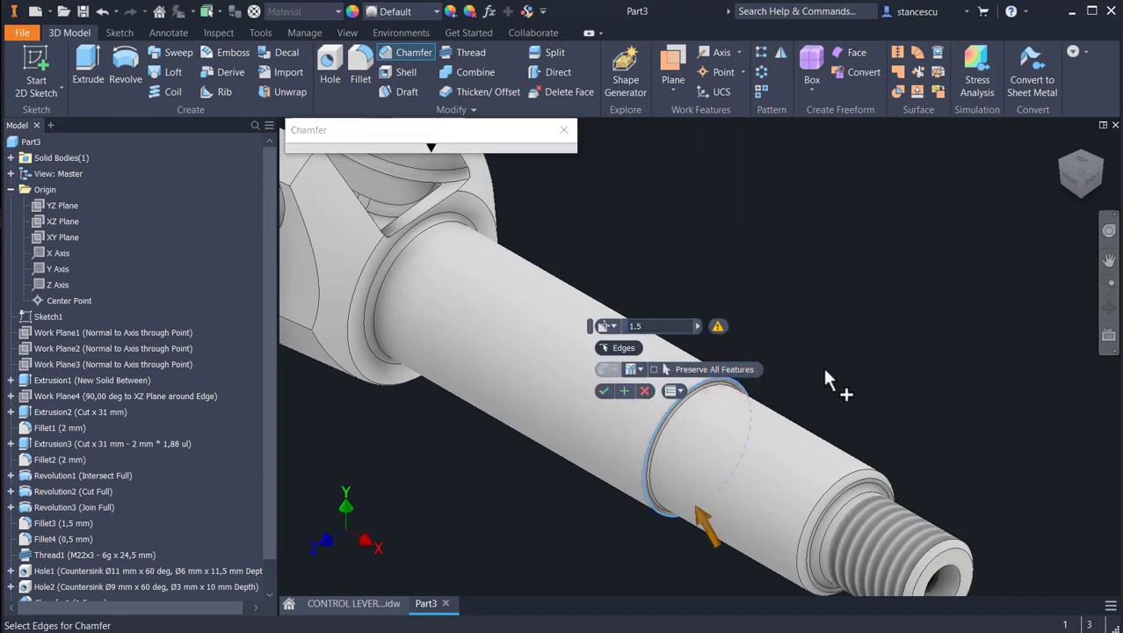
middle_click_drag(817, 378, 833, 502, "shift")
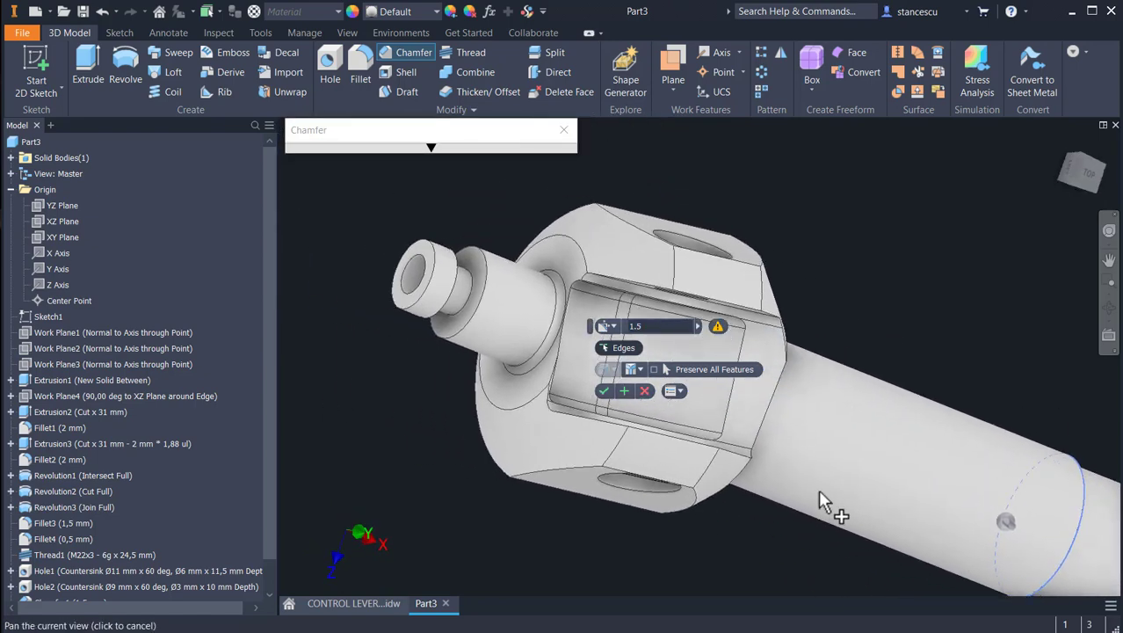
left_click(470, 314)
left_click(431, 279)
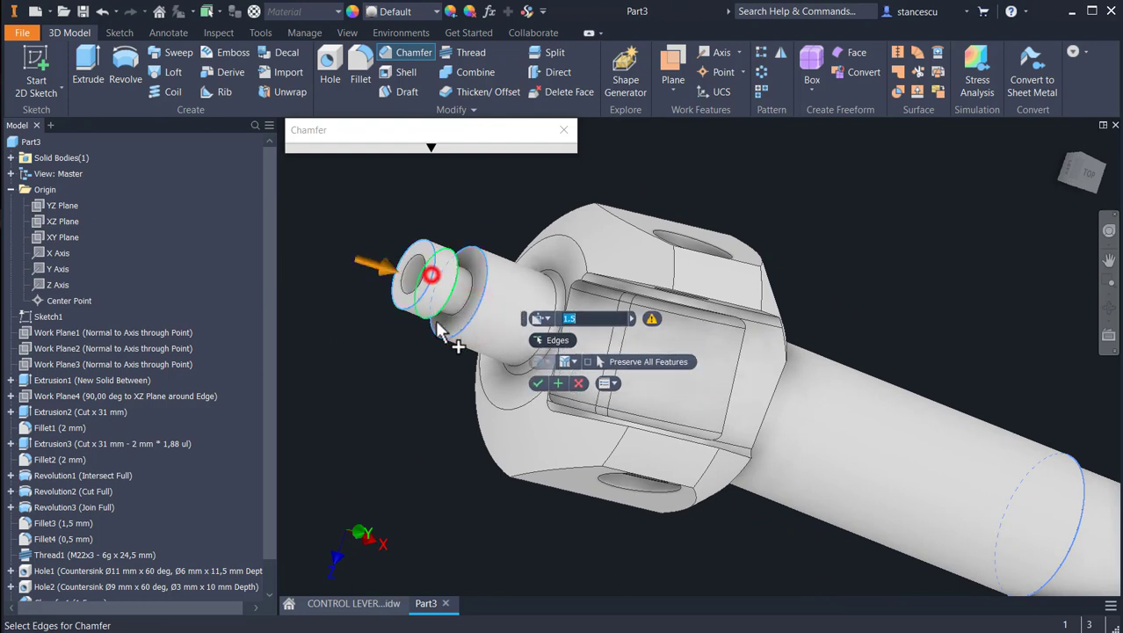
left_click(567, 318)
left_click(581, 318)
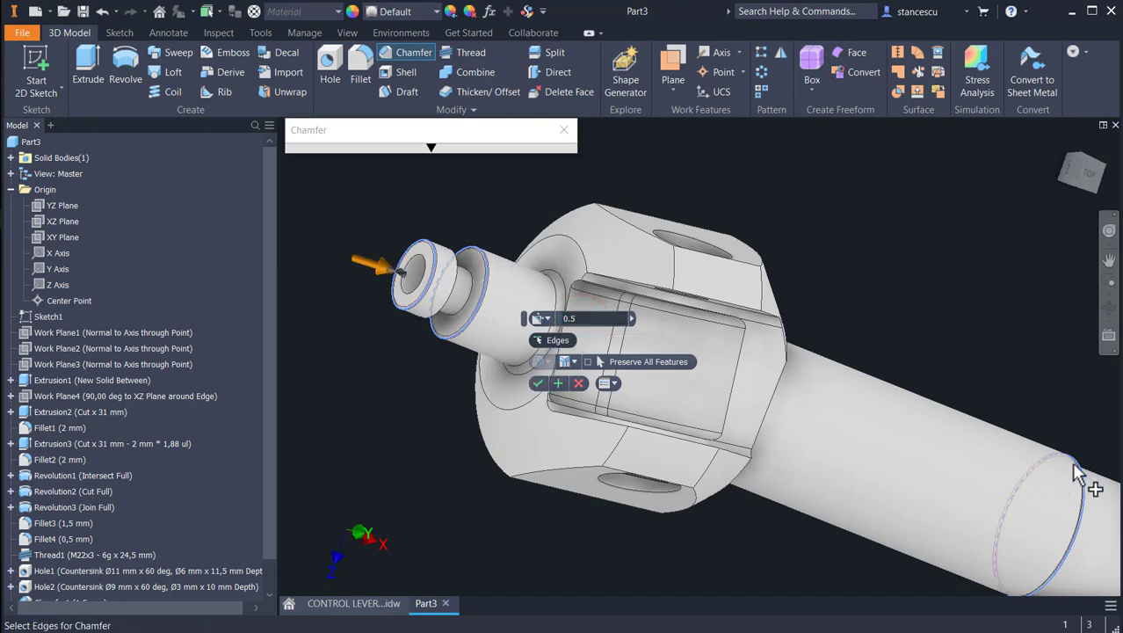
left_click(537, 383)
key("F6")
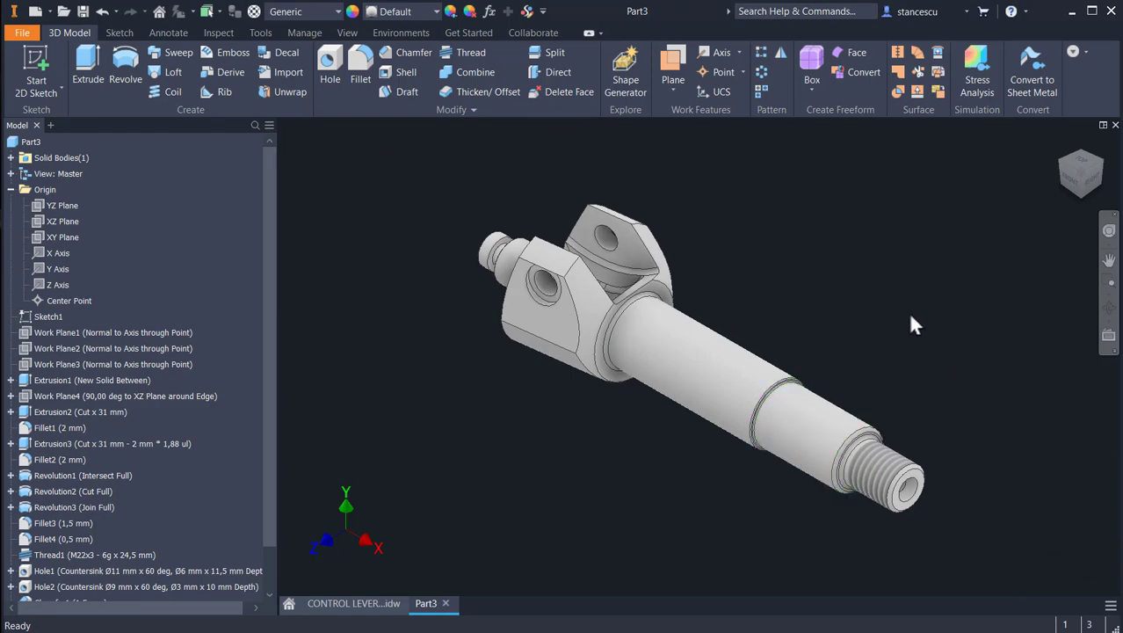
Switch to the shaft drawing and examine the channels' root circle and root fillet radius in detail D.
left_click(360, 603)
key("F2")
mouse_move(840, 301)
left_mouse_down()
mouse_move(820, 408)
mouse_move(720, 401)
mouse_move(600, 419)
left_mouse_up()
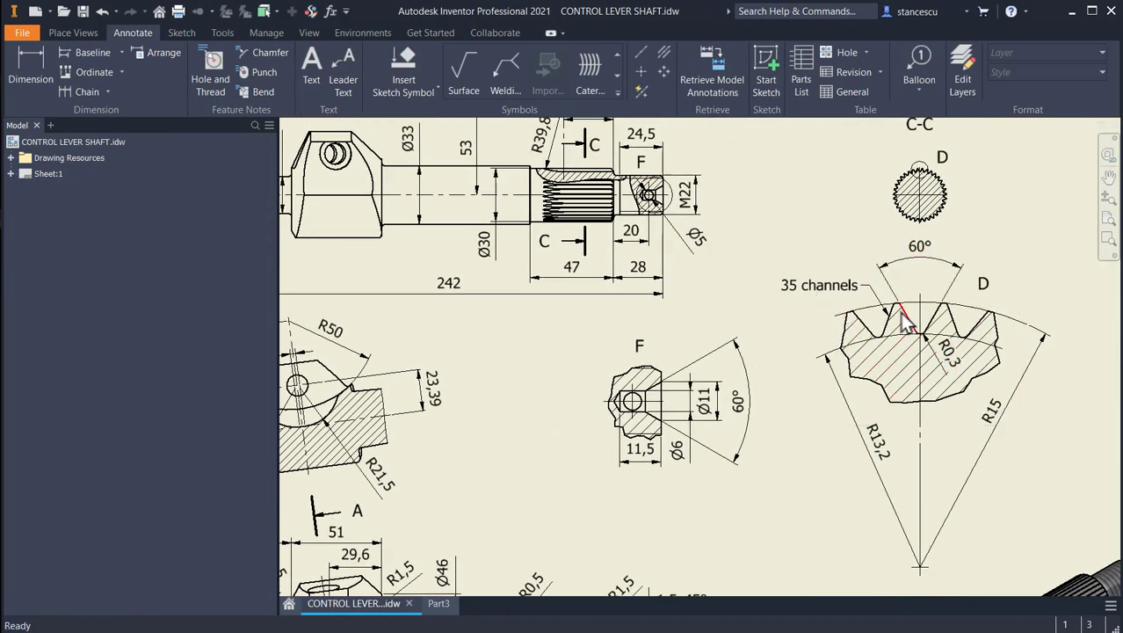
scroll(905, 368, "up", 2)
key("F2")
left_click_drag(905, 368, 737, 336)
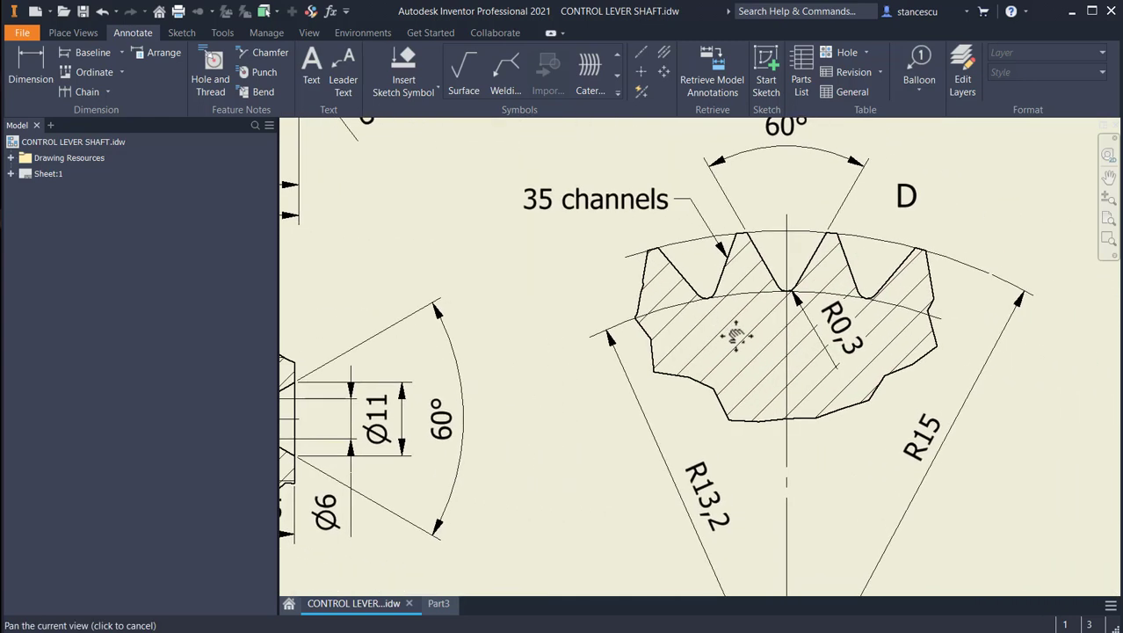
scroll(737, 424, "down", 2)
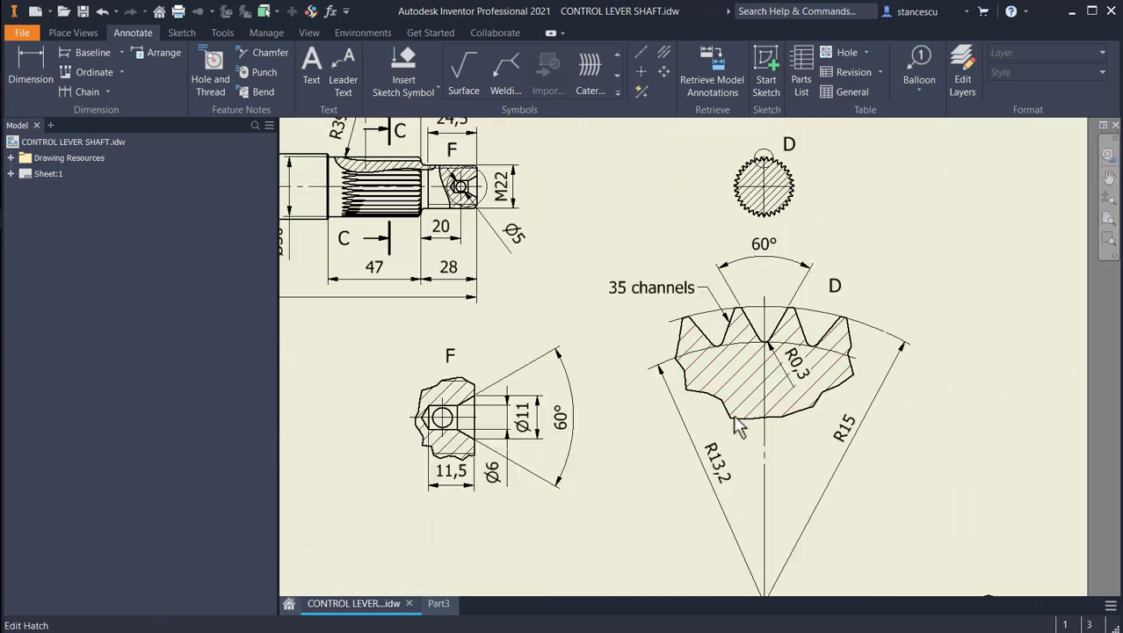
scroll(763, 376, "up", 2)
left_click(681, 552)
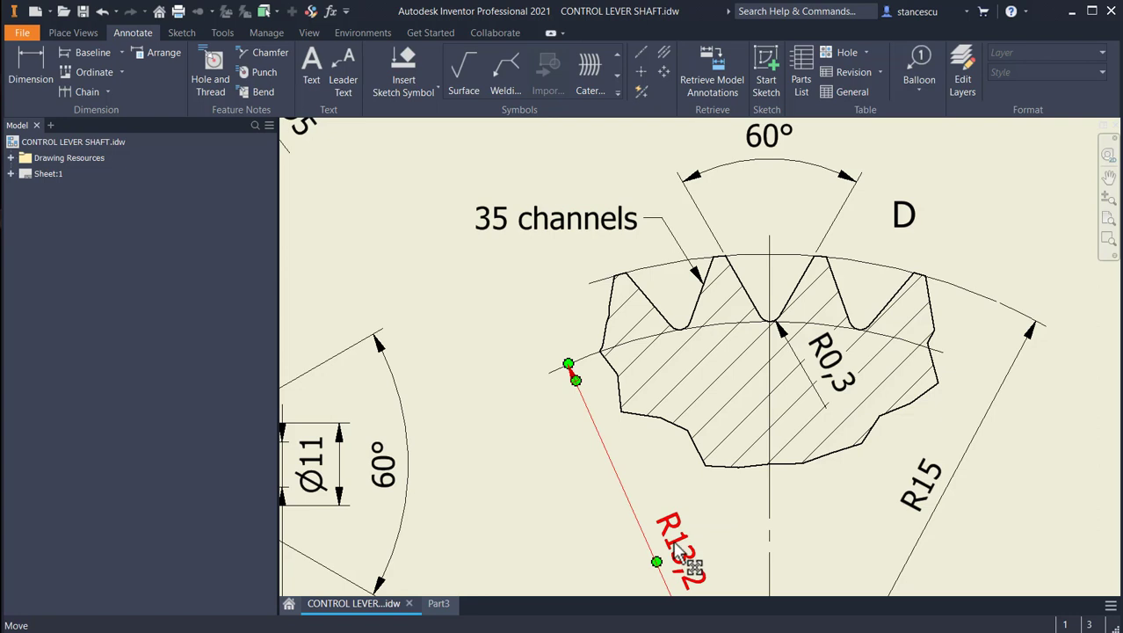
key("Escape")
middle_click_drag(705, 563, 719, 424)
left_click(690, 453)
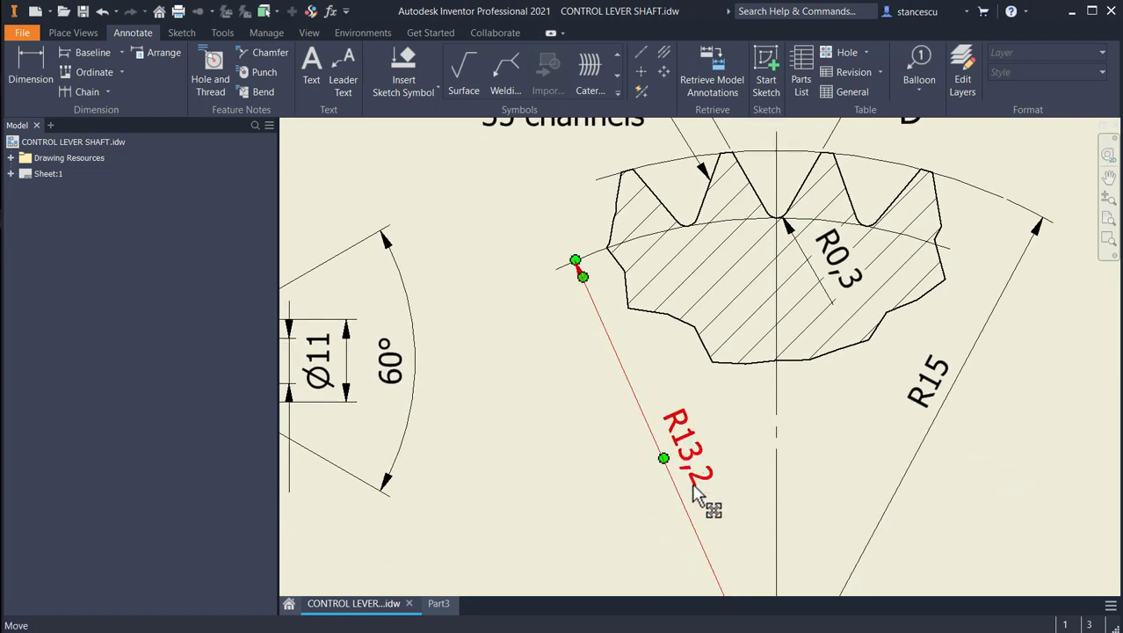
key("Escape")
left_click(778, 220)
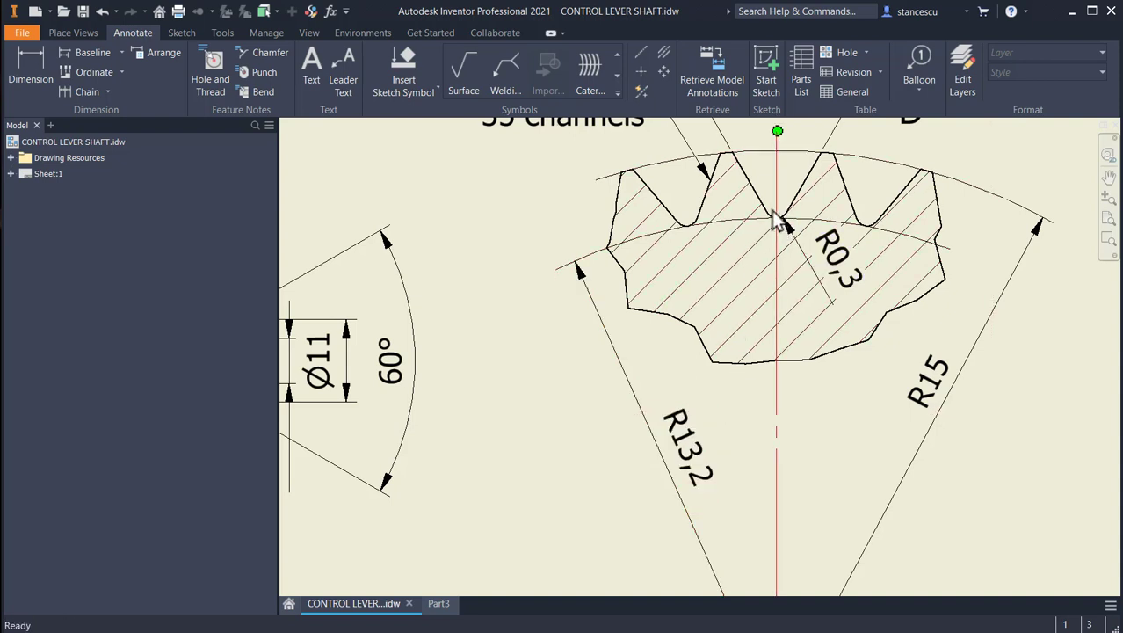
key("Escape")
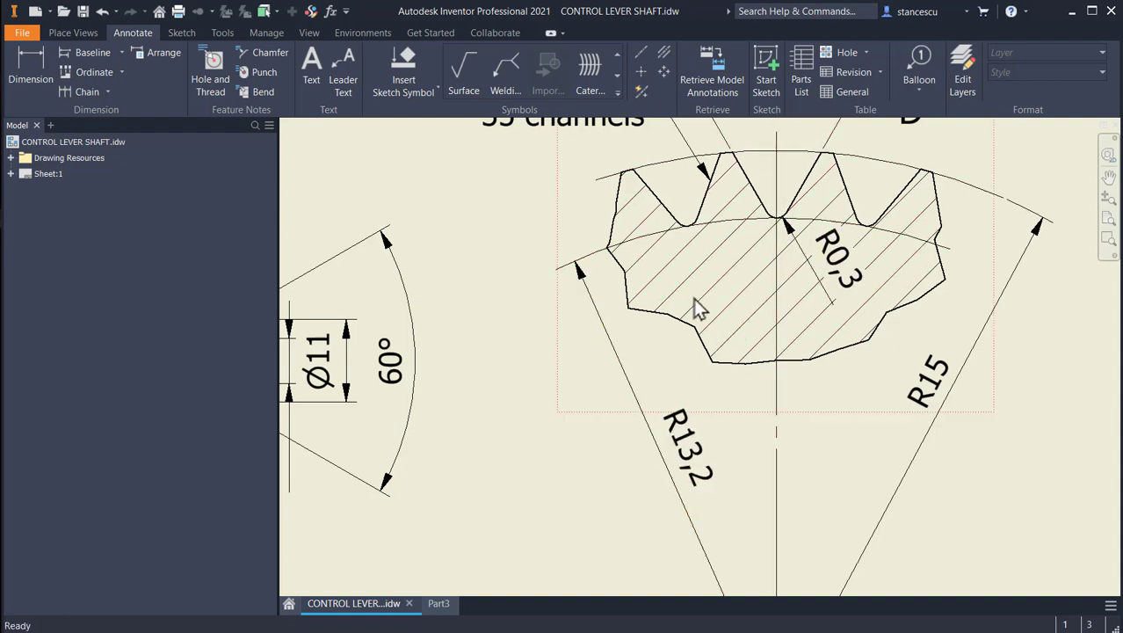
left_click(688, 444)
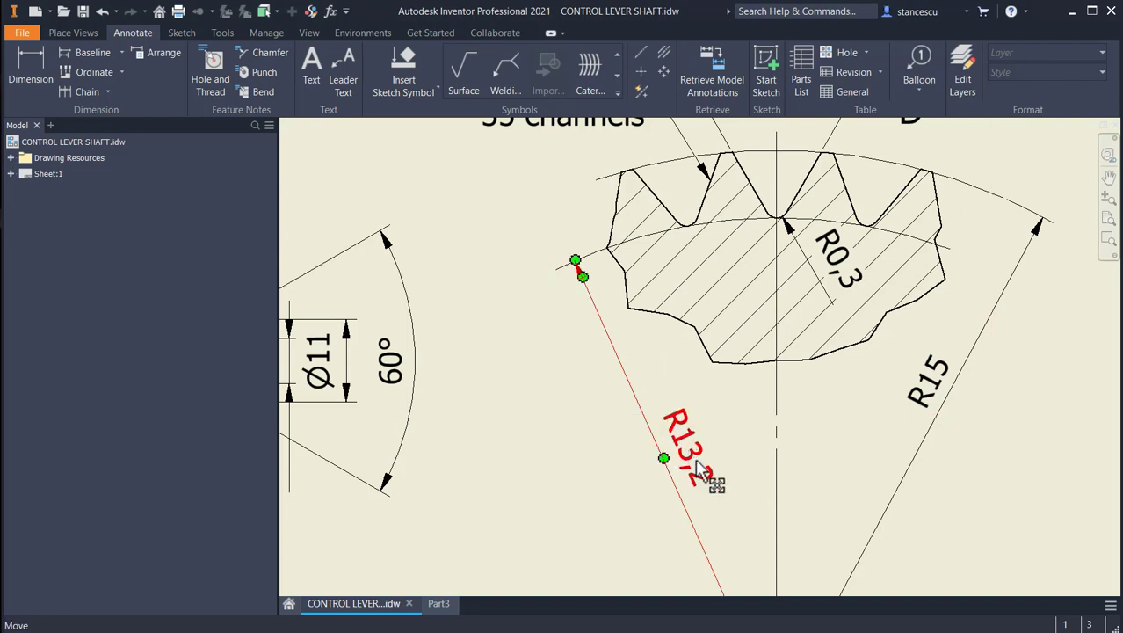
key("Escape")
left_click(840, 306)
key("Escape")
Examine the channel angle, outer radius, channel count and splined shaft section in the drawing, and return to Part3.
scroll(785, 383, "up", 3)
middle_click_drag(785, 387, 812, 448)
left_click(803, 237)
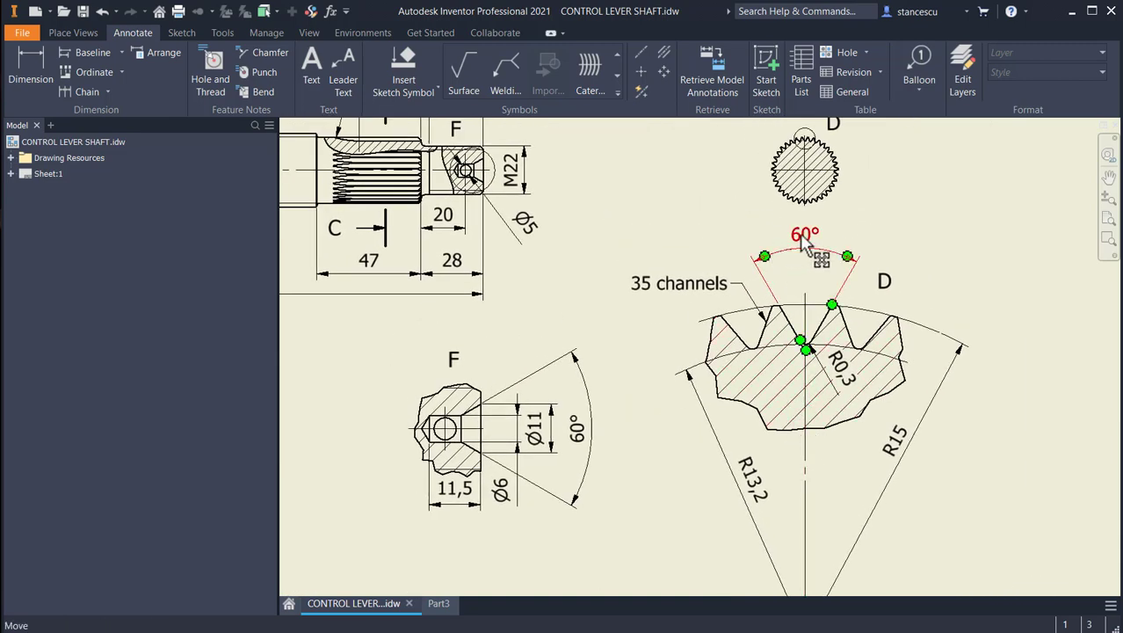
key("Escape")
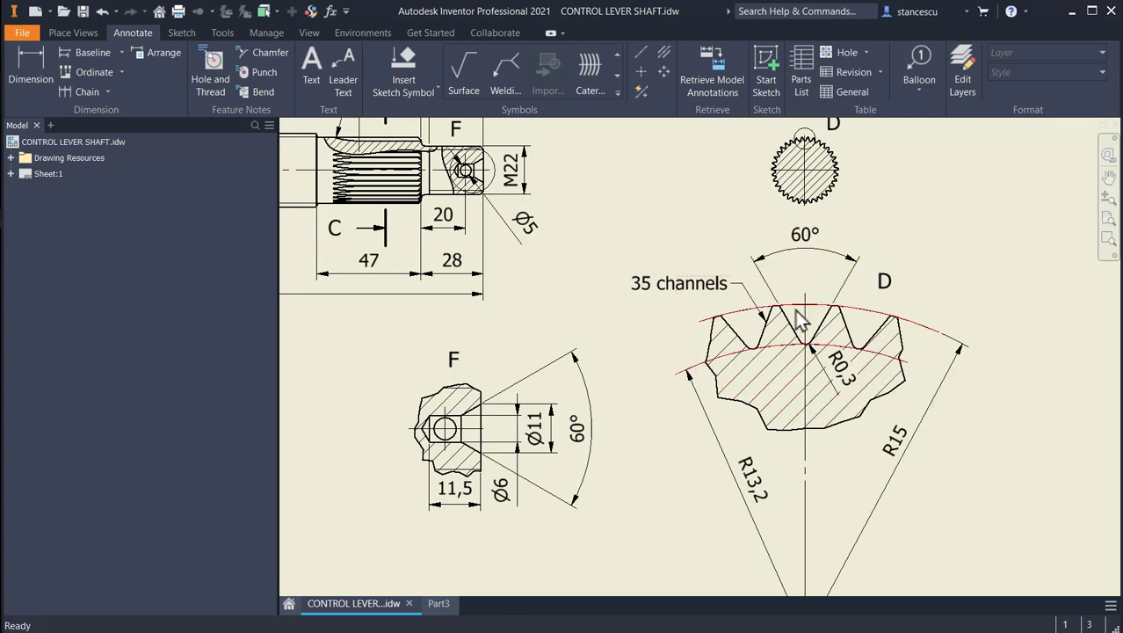
middle_click_drag(542, 319, 754, 392)
left_click(497, 303)
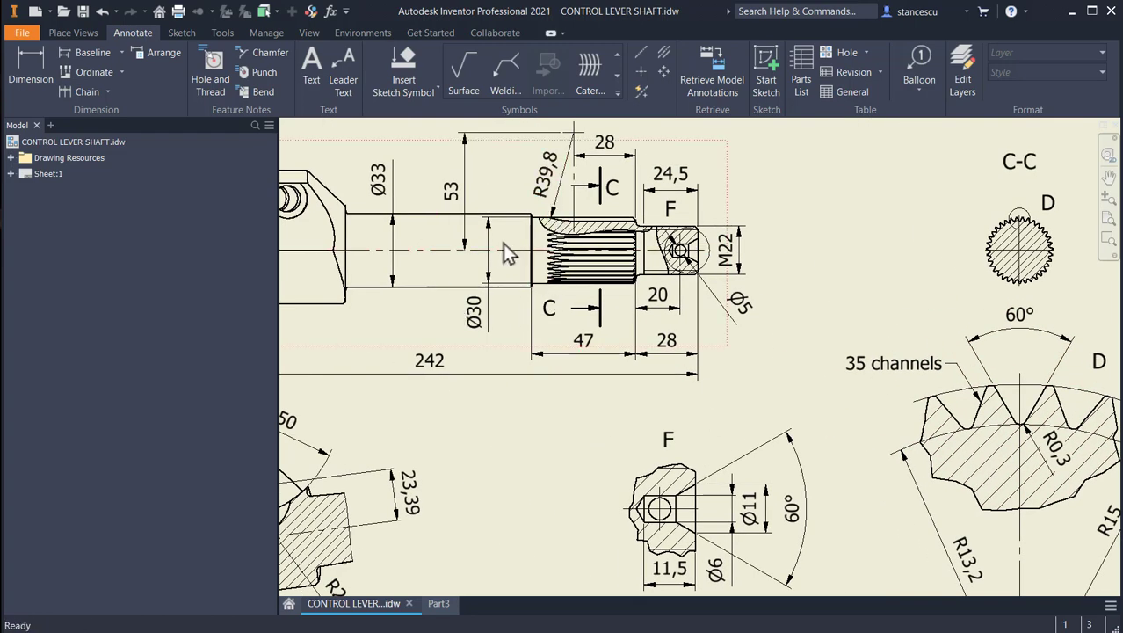
key("Escape")
mouse_move(1087, 533)
middle_mouse_down()
mouse_move(1097, 491)
mouse_move(933, 383)
middle_mouse_up()
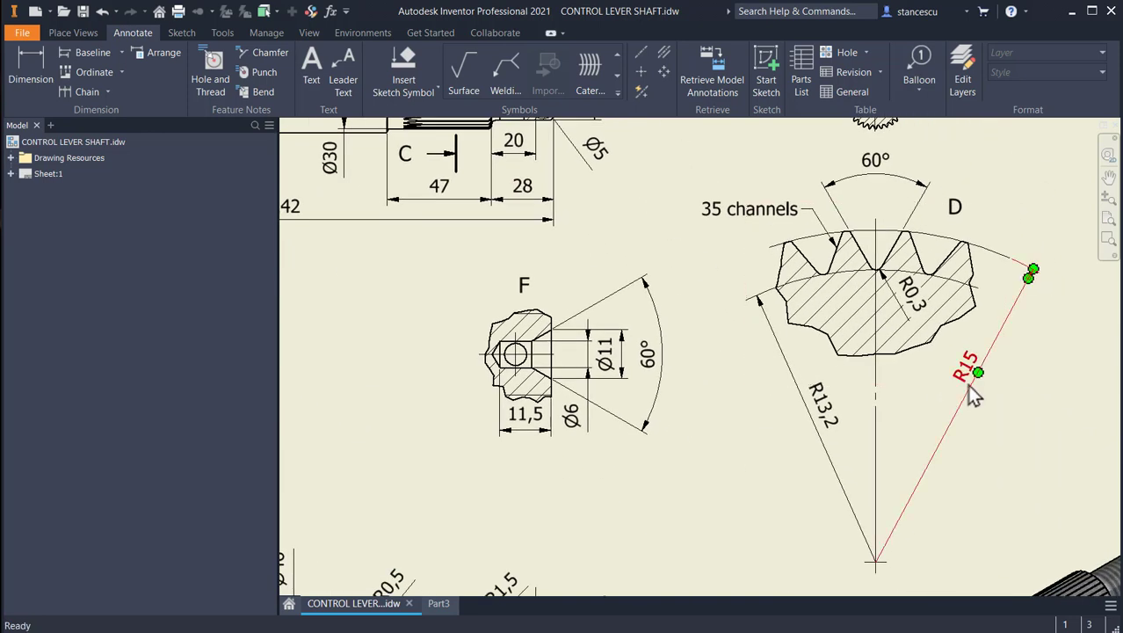
scroll(713, 373, "up", 3)
left_click(726, 277)
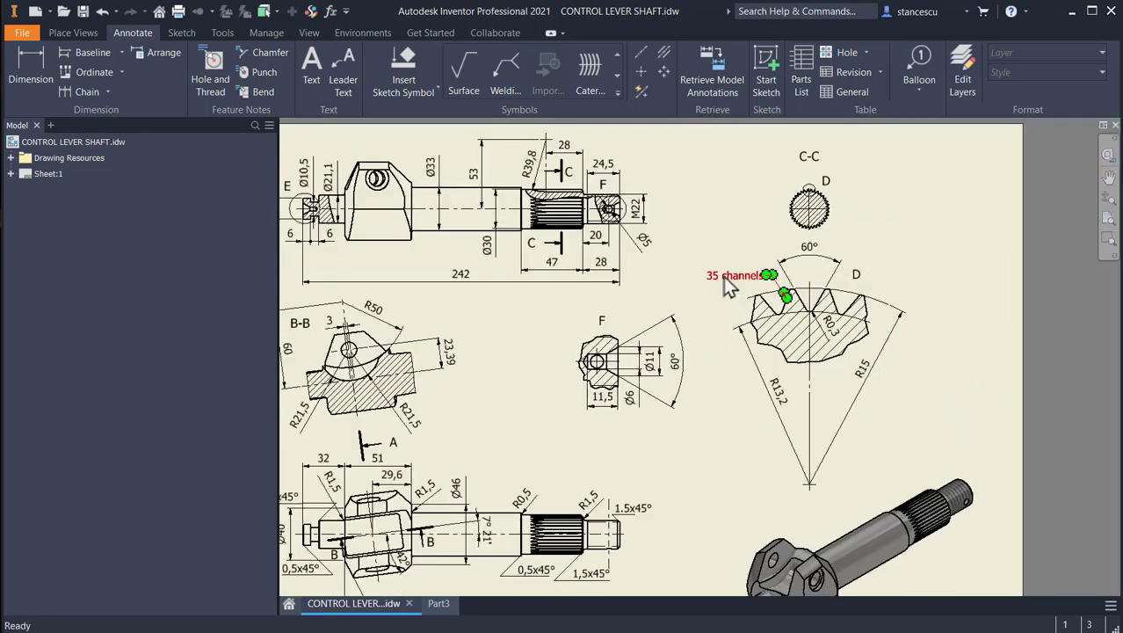
key("Escape")
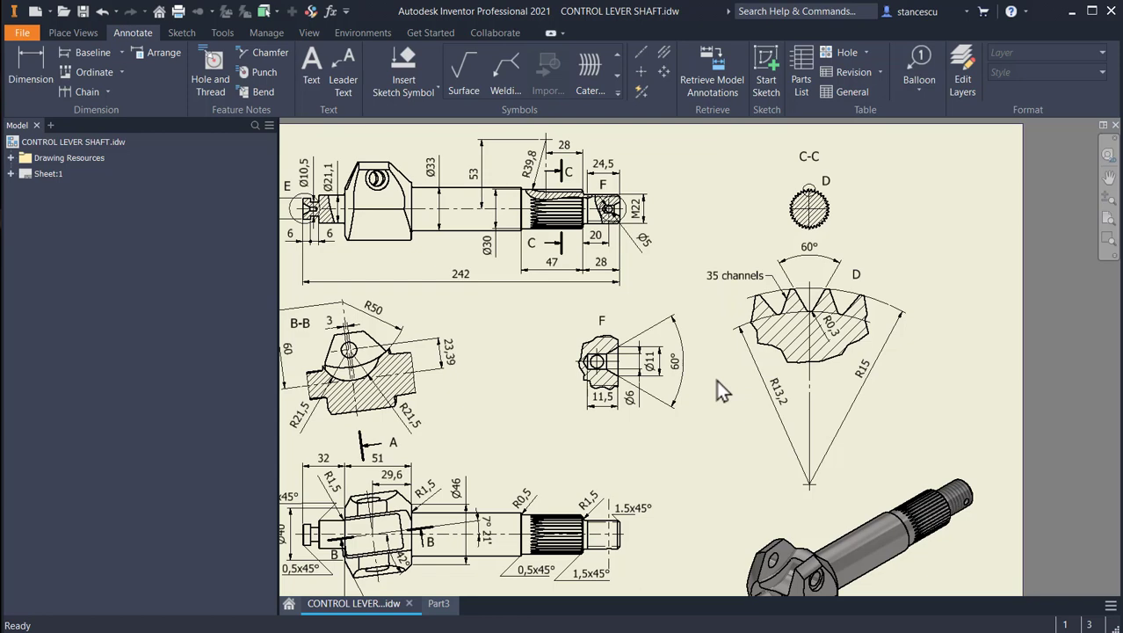
left_click(439, 603)
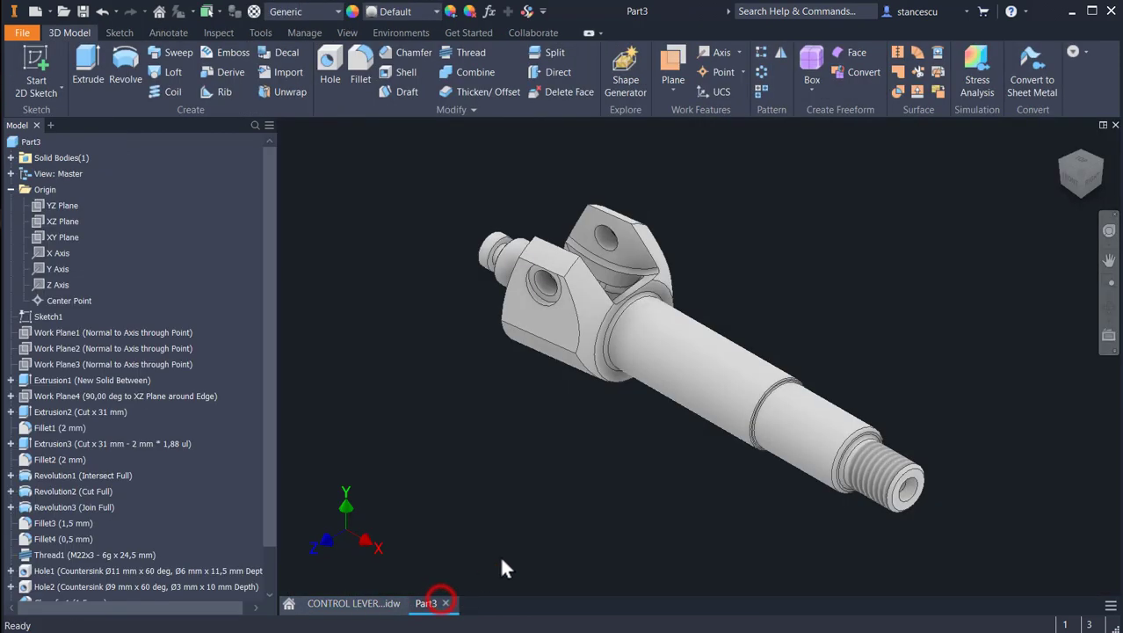
Create a sketch on the narrow ring-shaped shoulder face beside the thread.
scroll(895, 393, "up", 3)
middle_click_drag(883, 409, 831, 305)
scroll(871, 338, "up", 6)
left_click(826, 321)
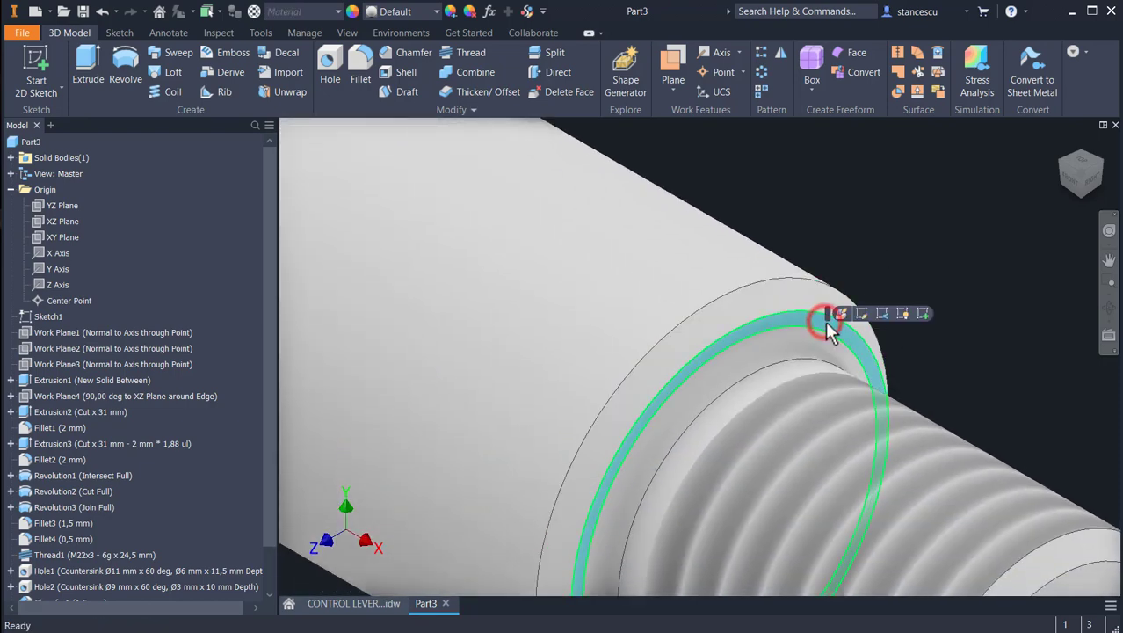
left_click(921, 313)
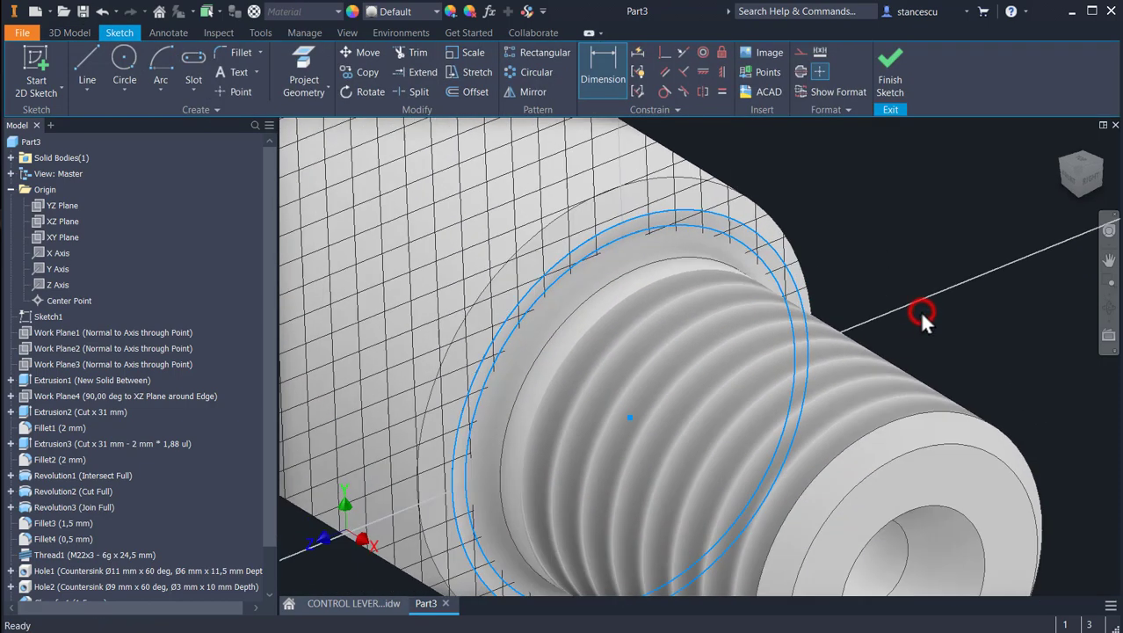
scroll(922, 441, "up", 3)
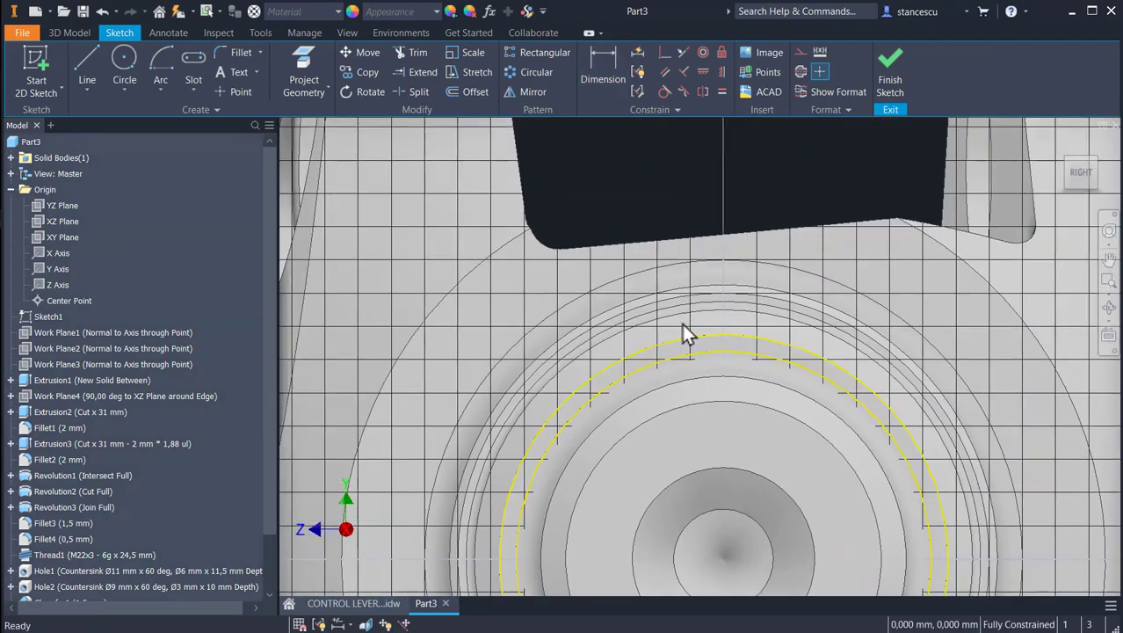
Project the splined section's outer circular edge into the sketch and convert all three projected circles to construction geometry.
left_click(735, 339)
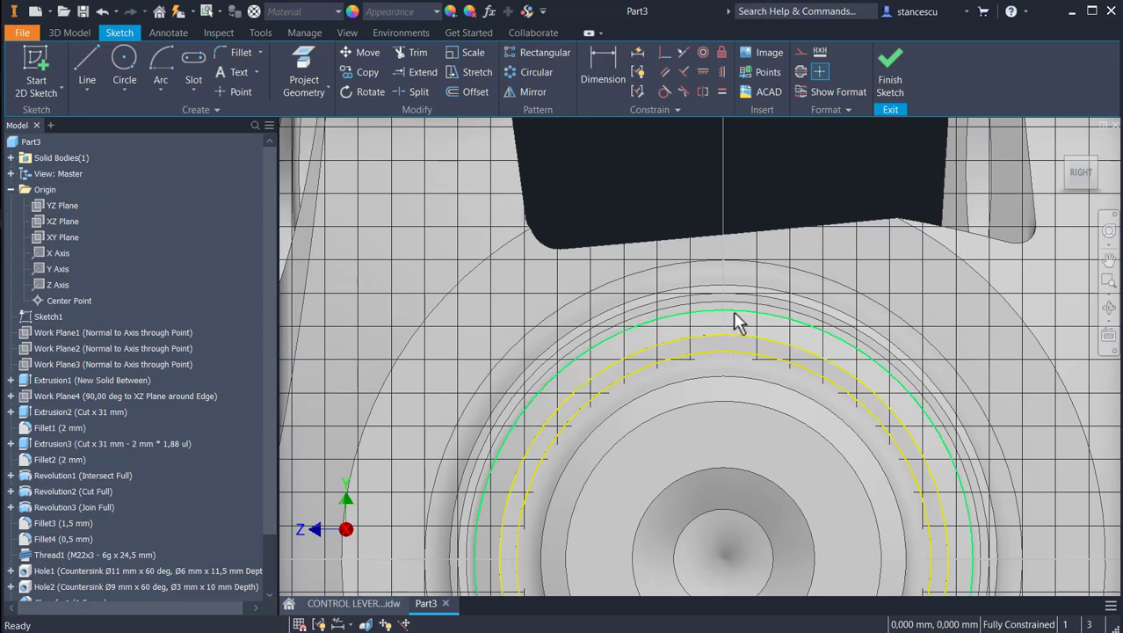
left_click(301, 63)
left_click(712, 311)
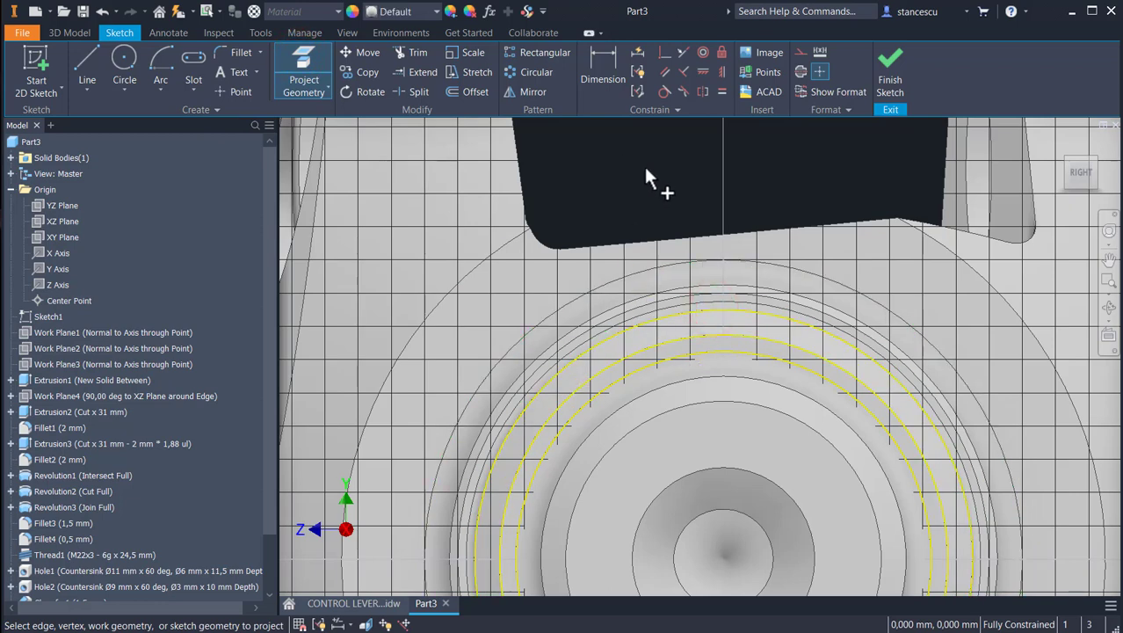
key("Escape")
left_click_drag(682, 194, 639, 391)
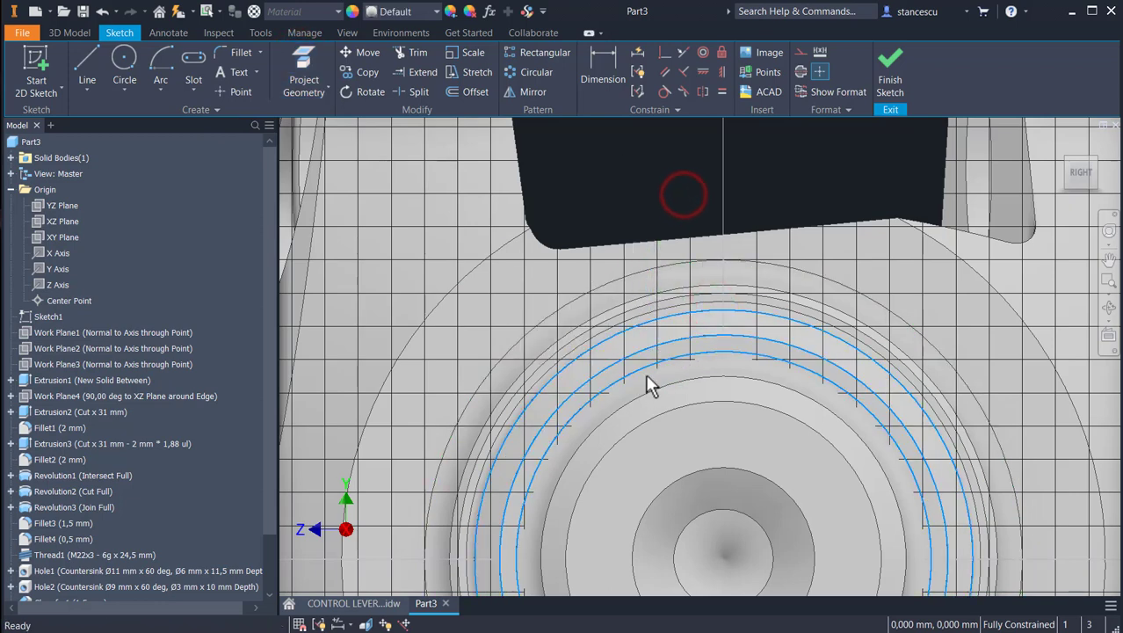
left_click(798, 52)
left_click(777, 169)
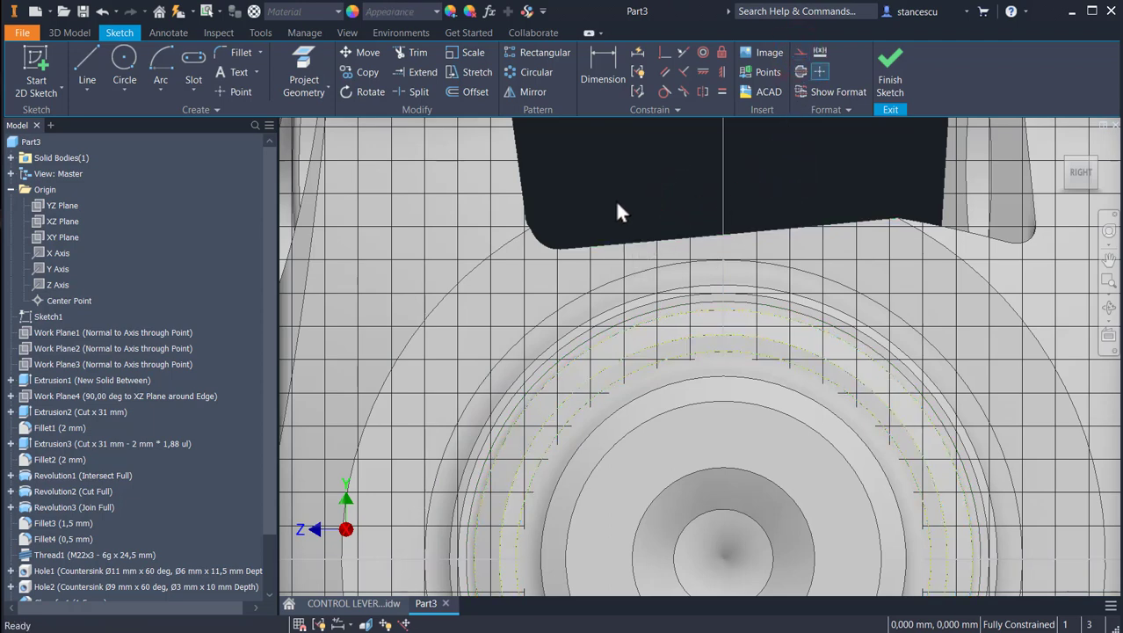
Slice the model at the sketch plane and sketch an open V-shaped channel profile with two sides about 3 mm long joined by a tangent arc.
key("F7")
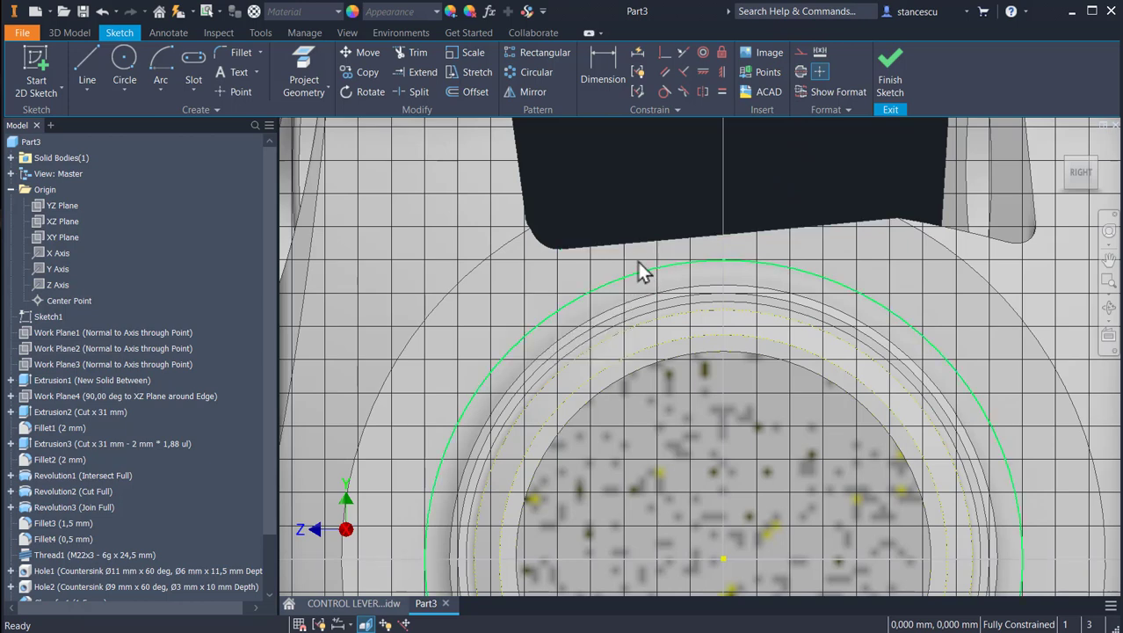
scroll(715, 327, "up", 2)
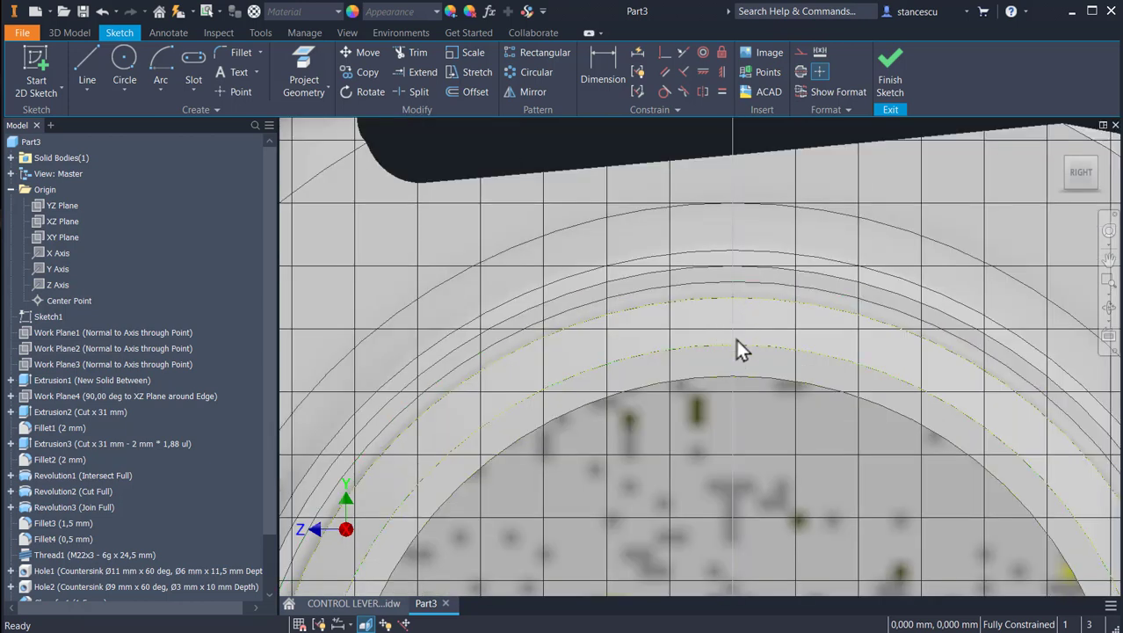
left_click(86, 58)
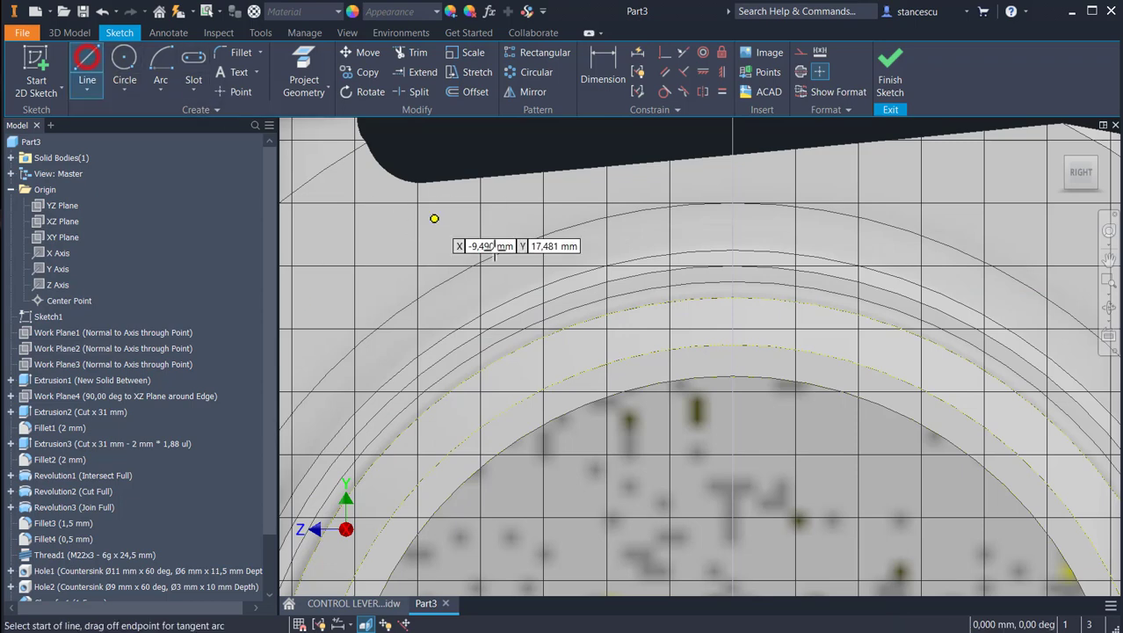
left_click(688, 232)
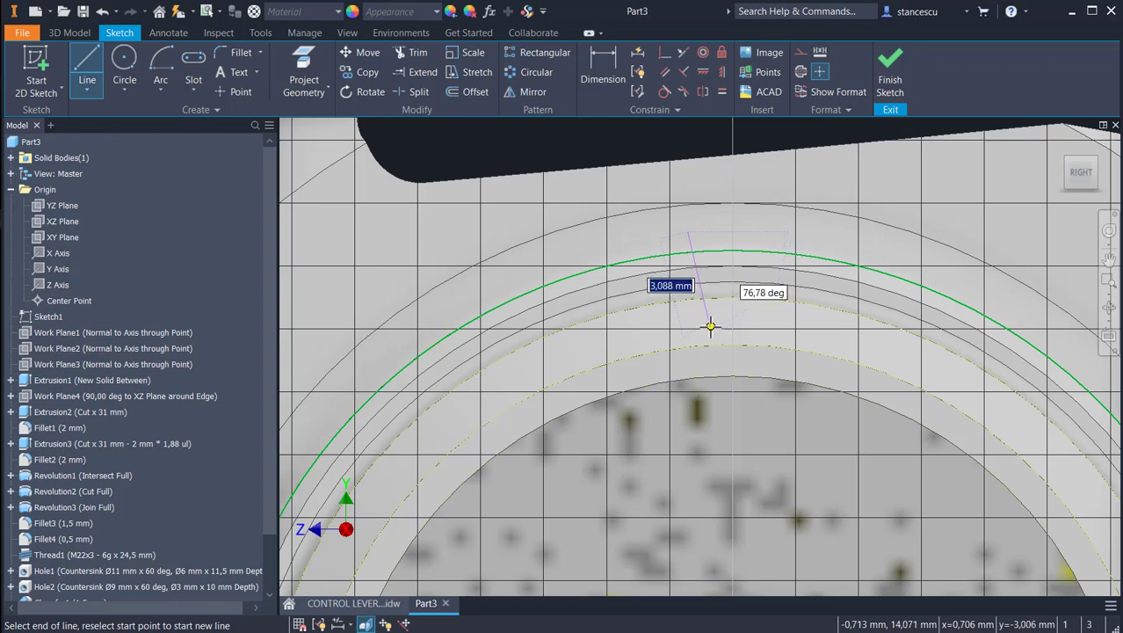
left_click_drag(710, 320, 762, 309)
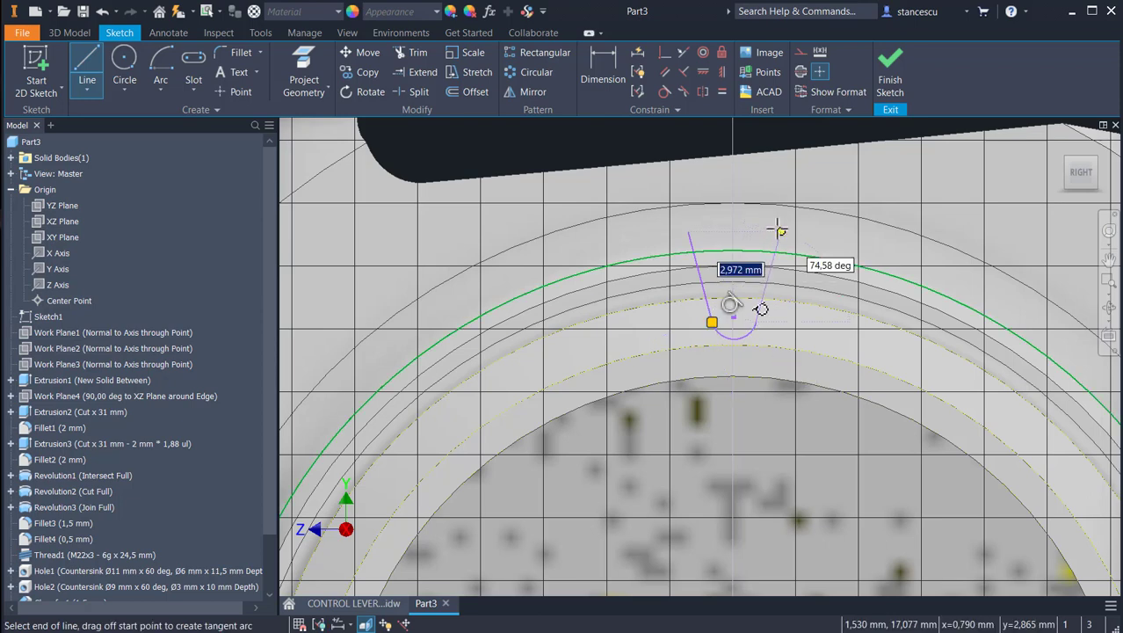
left_click(777, 230)
key("Escape")
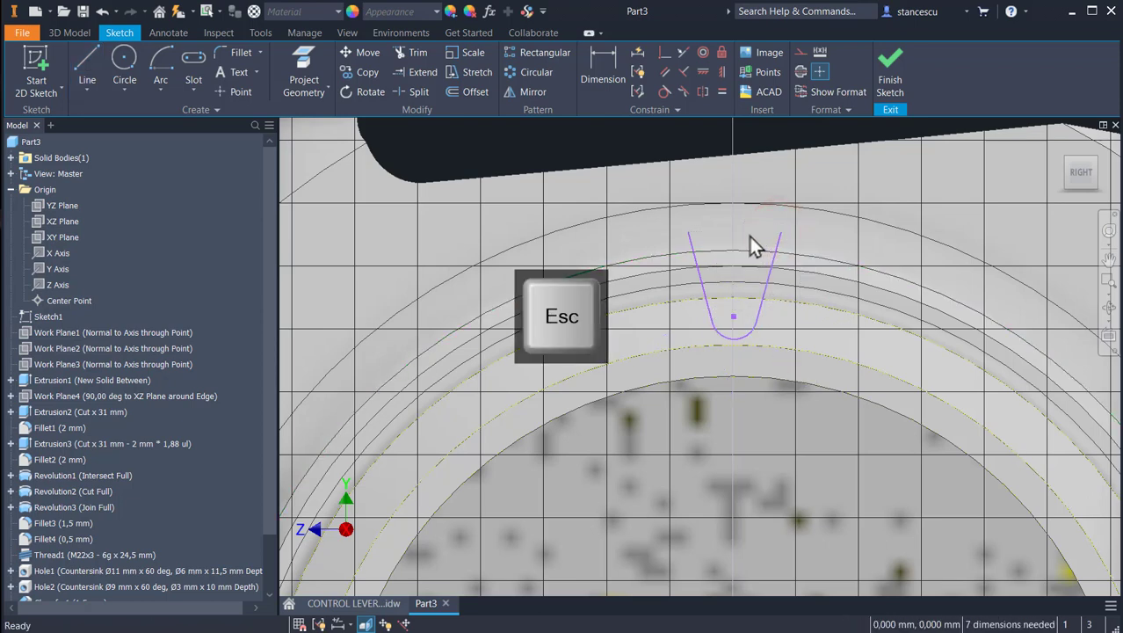
Dimension the radius of the channel profile's root arc as 0,3 mm.
left_click(601, 77)
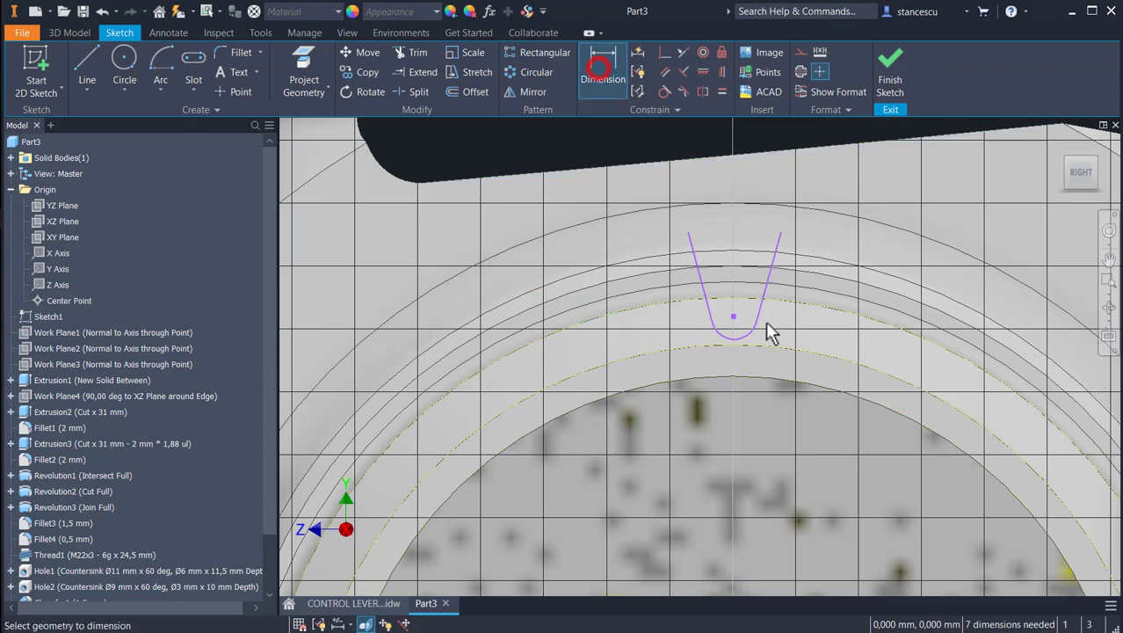
left_click(751, 333)
left_click(803, 372)
type("0,8")
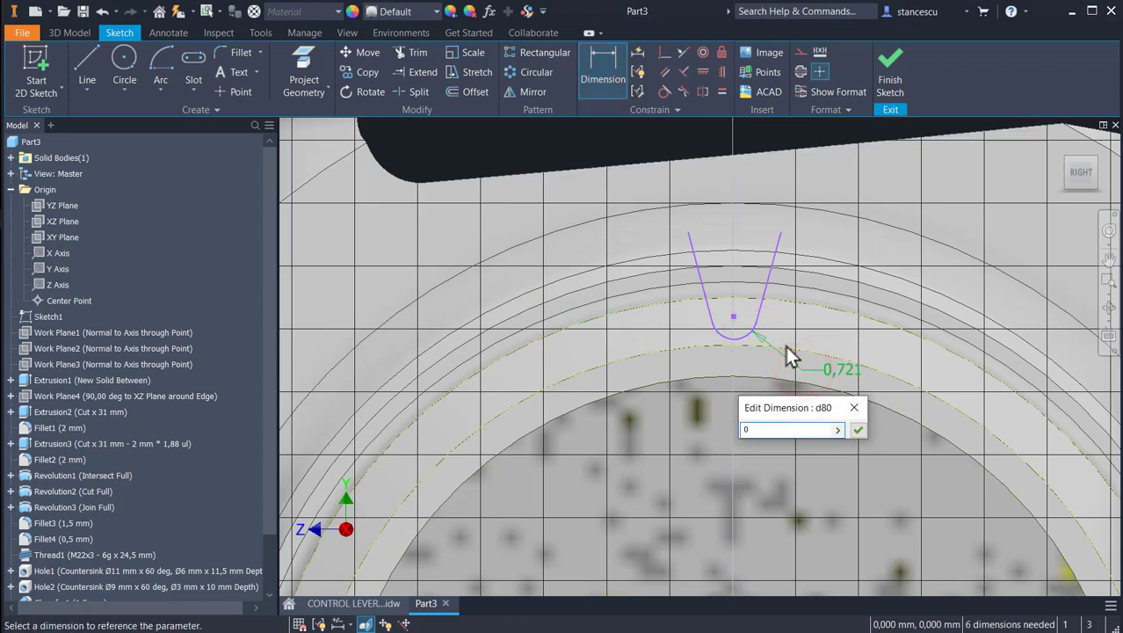
key("Return")
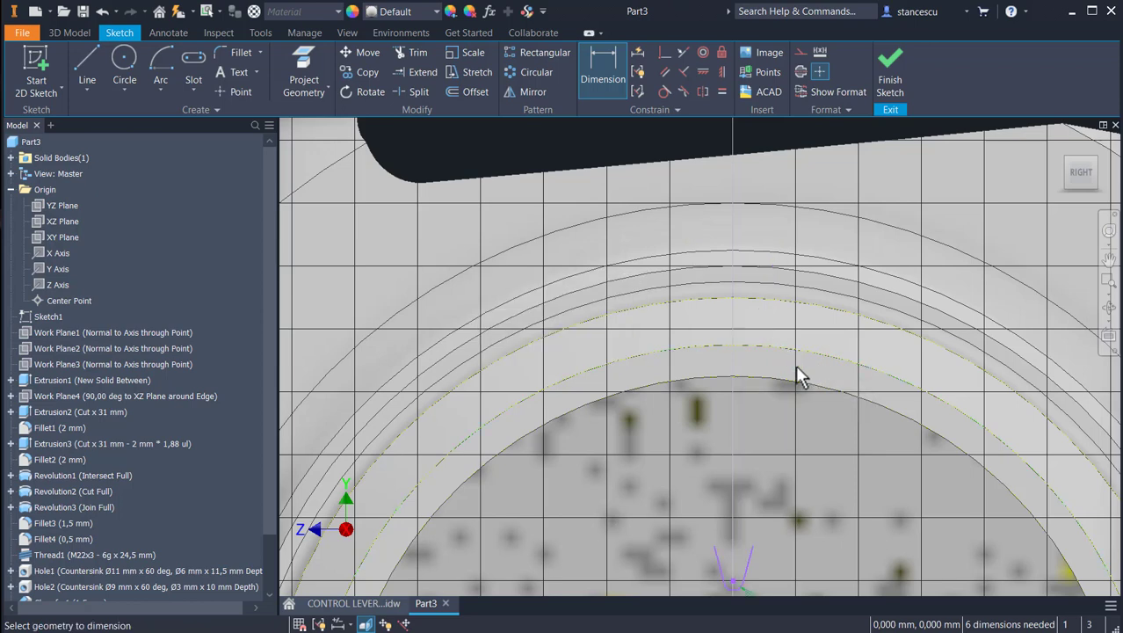
Dimension the distance from the sketch center to the root arc's center as 13.2 plus the root radius parameter d80.
middle_click_drag(783, 468, 797, 319)
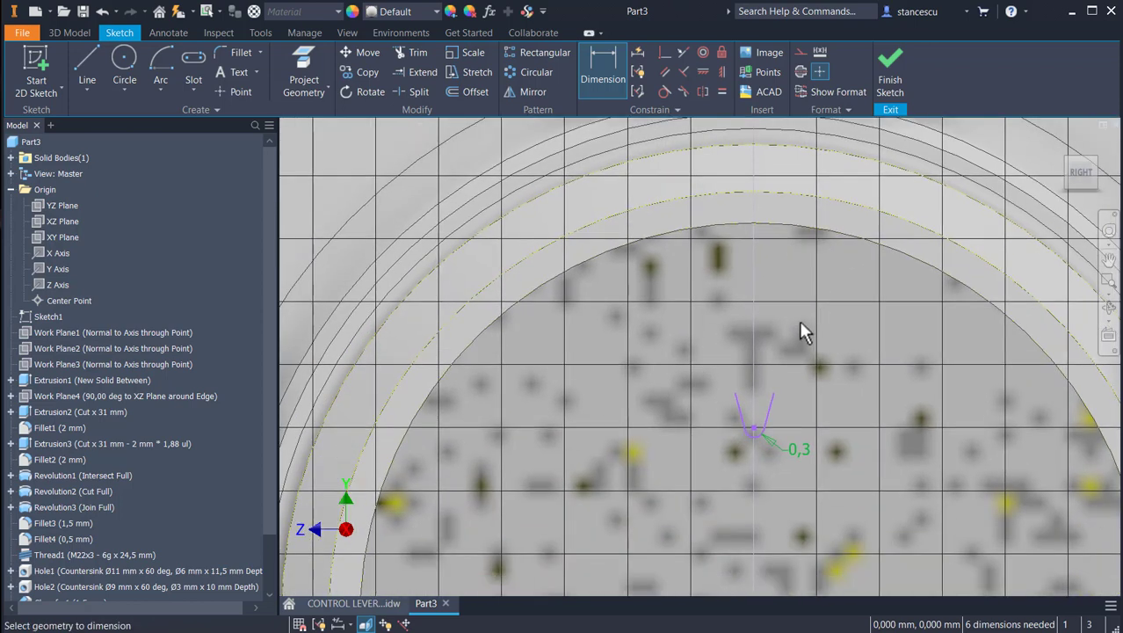
middle_click_drag(807, 382, 785, 207)
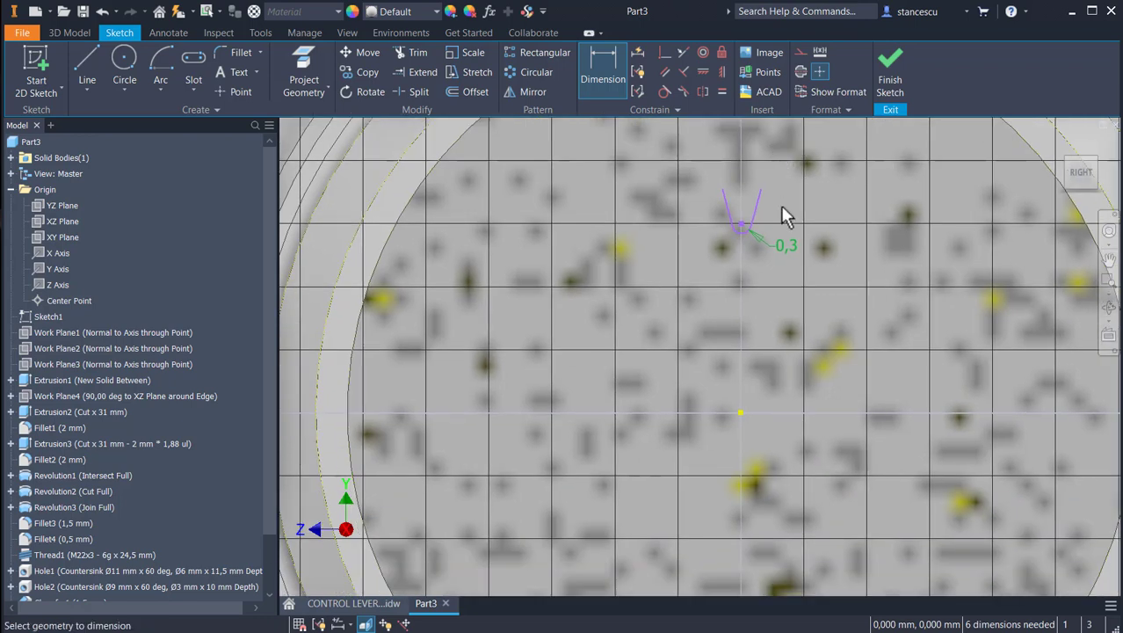
left_click(739, 221)
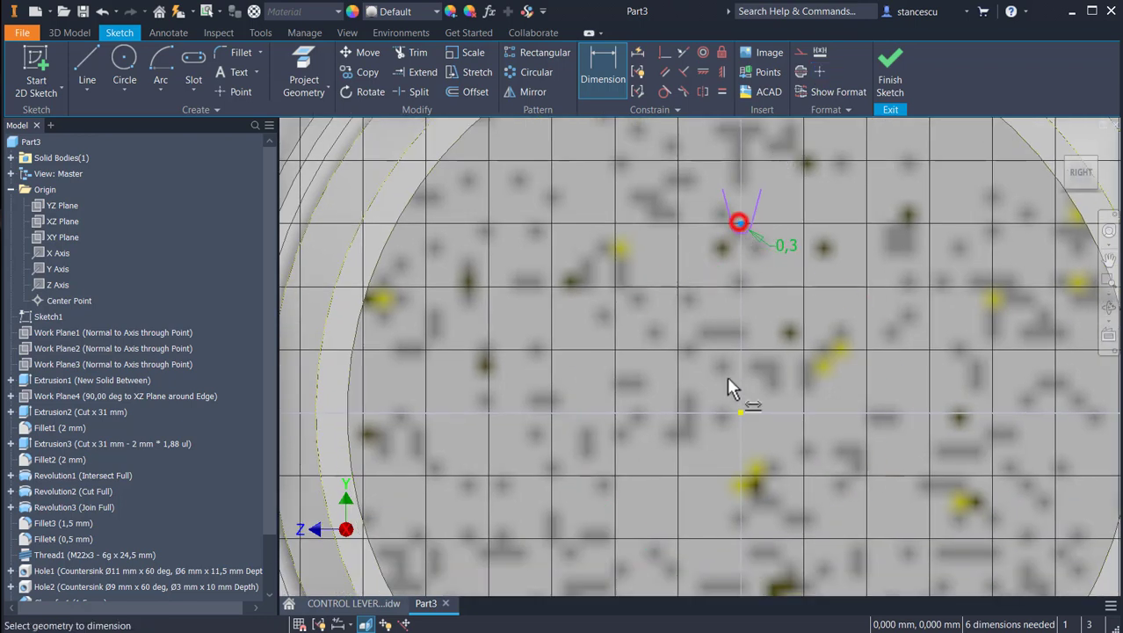
left_click(741, 411)
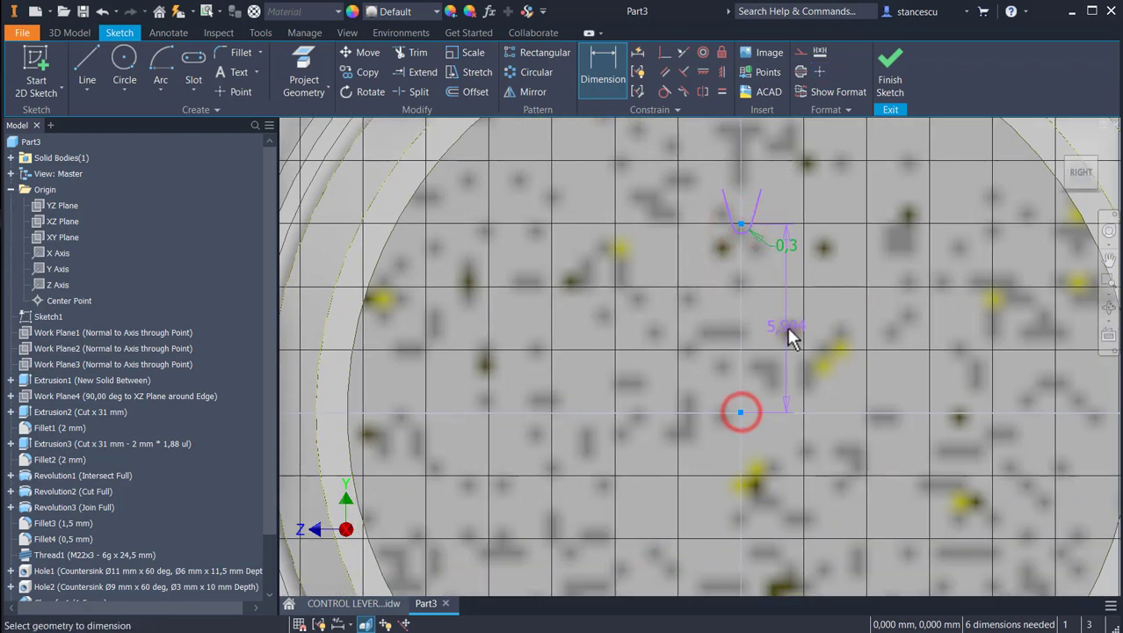
left_click(788, 326)
type("13.2+")
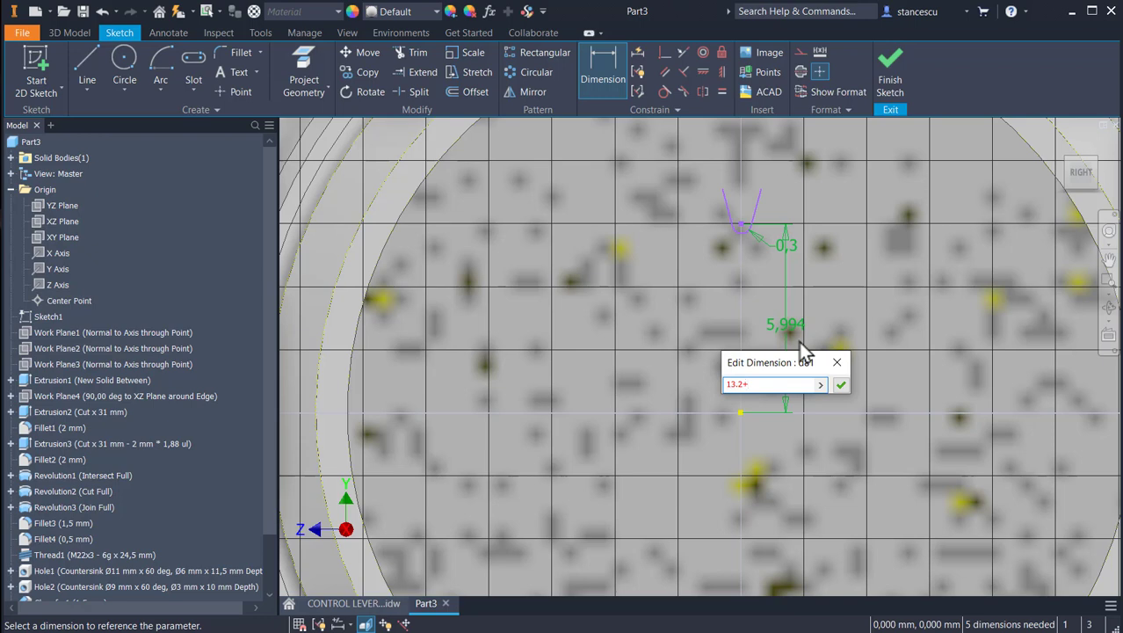
left_click(786, 246)
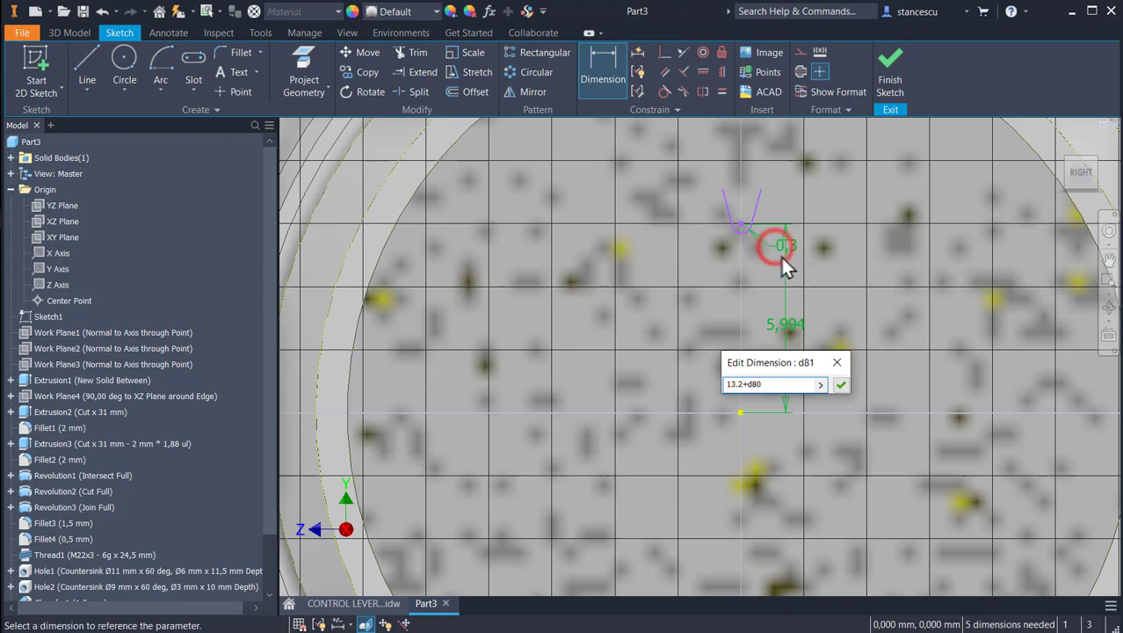
left_click(840, 387)
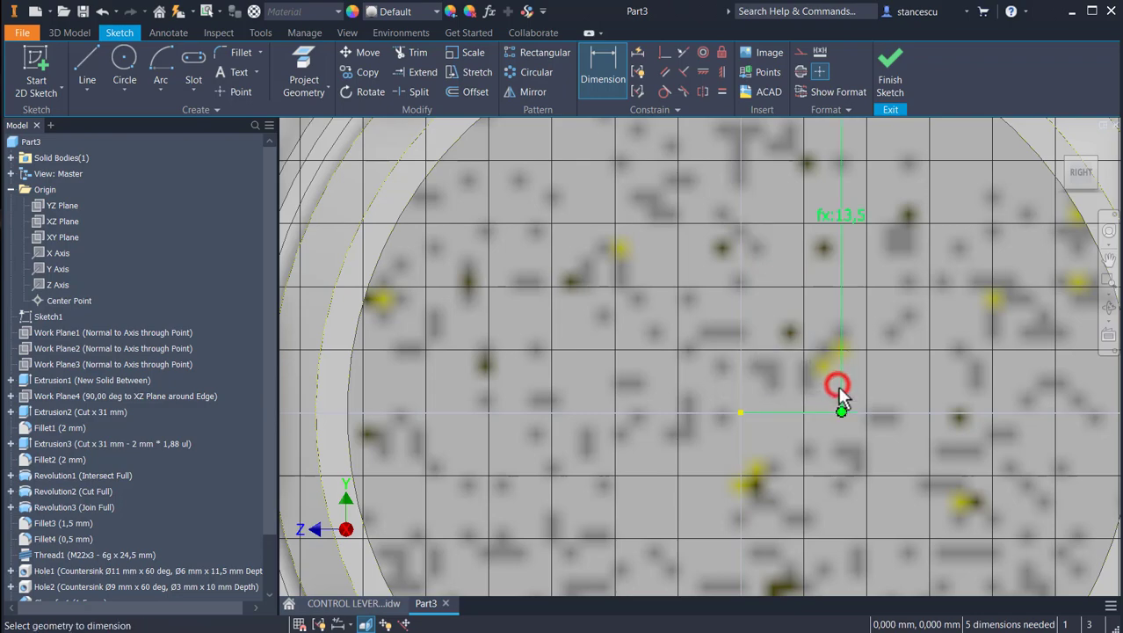
Extend both slanted sides of the channel profile to the outer projected construction circle.
scroll(844, 215, "down", 3)
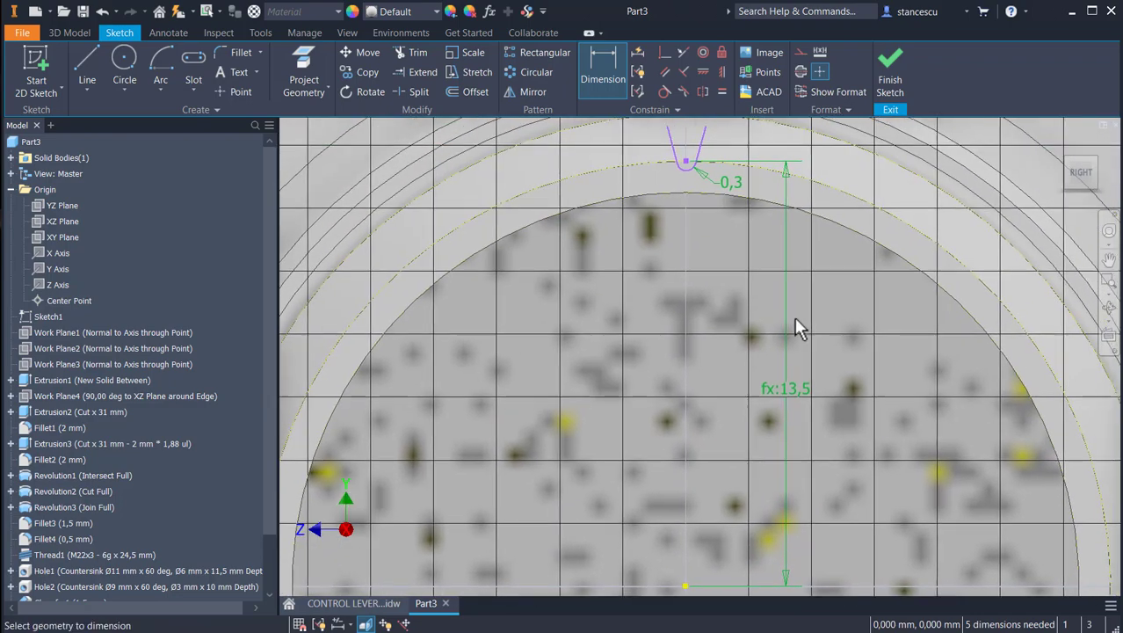
scroll(802, 396, "up", 2)
scroll(745, 286, "down", 2)
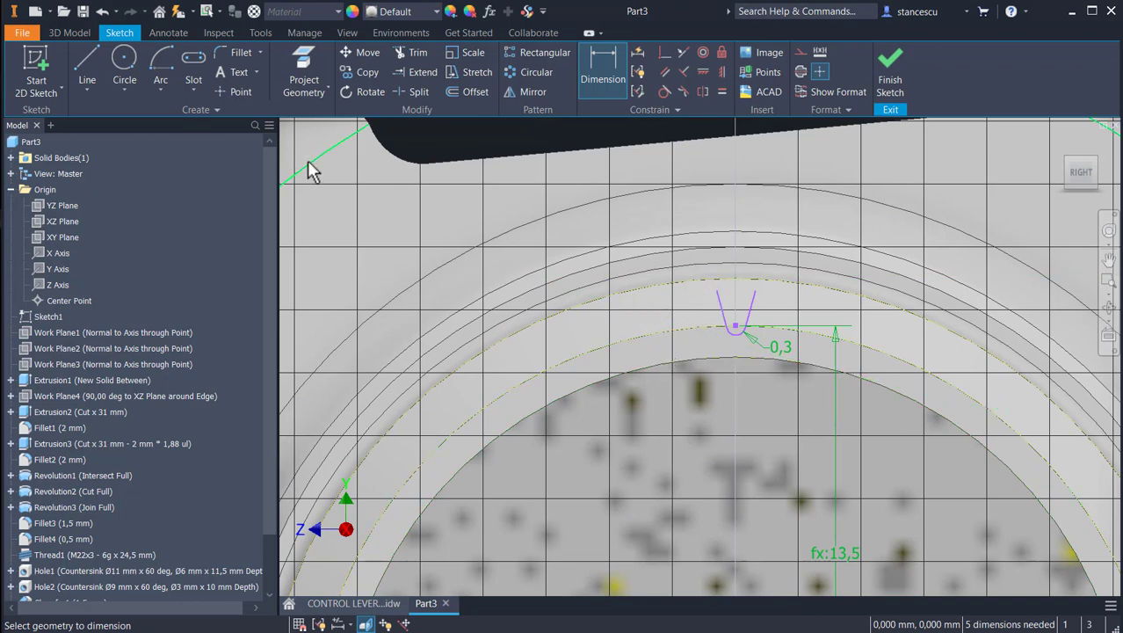
left_click(421, 73)
left_click(717, 303)
left_click(753, 308)
Apply an equal constraint between the two slanted sides of the channel profile.
scroll(626, 309, "up", 3)
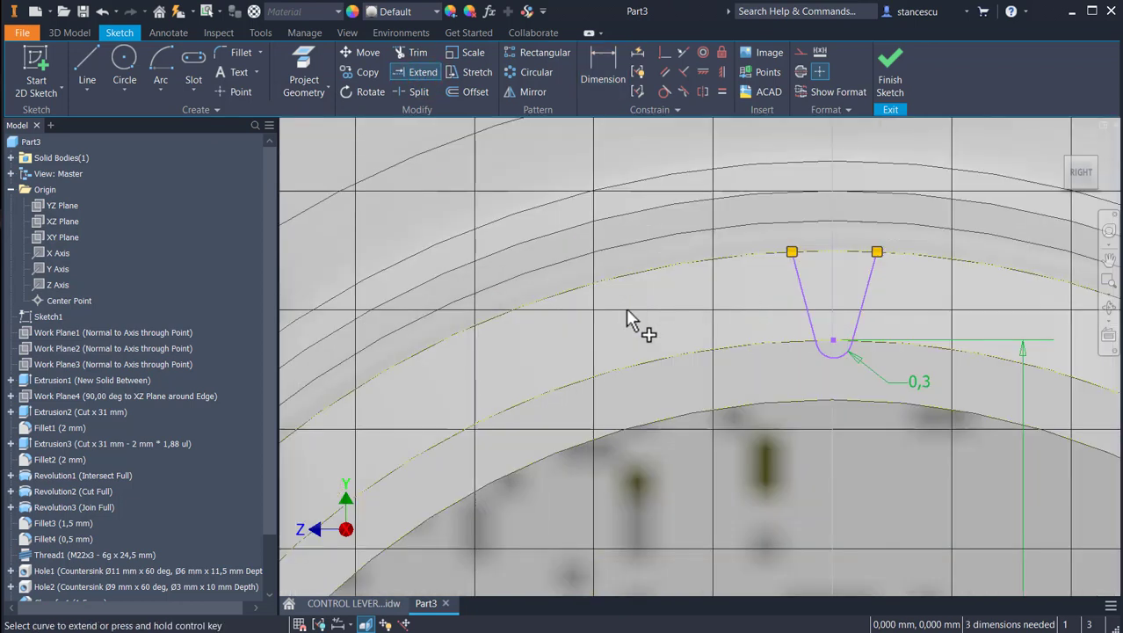
left_click(721, 93)
left_click(797, 273)
left_click(869, 278)
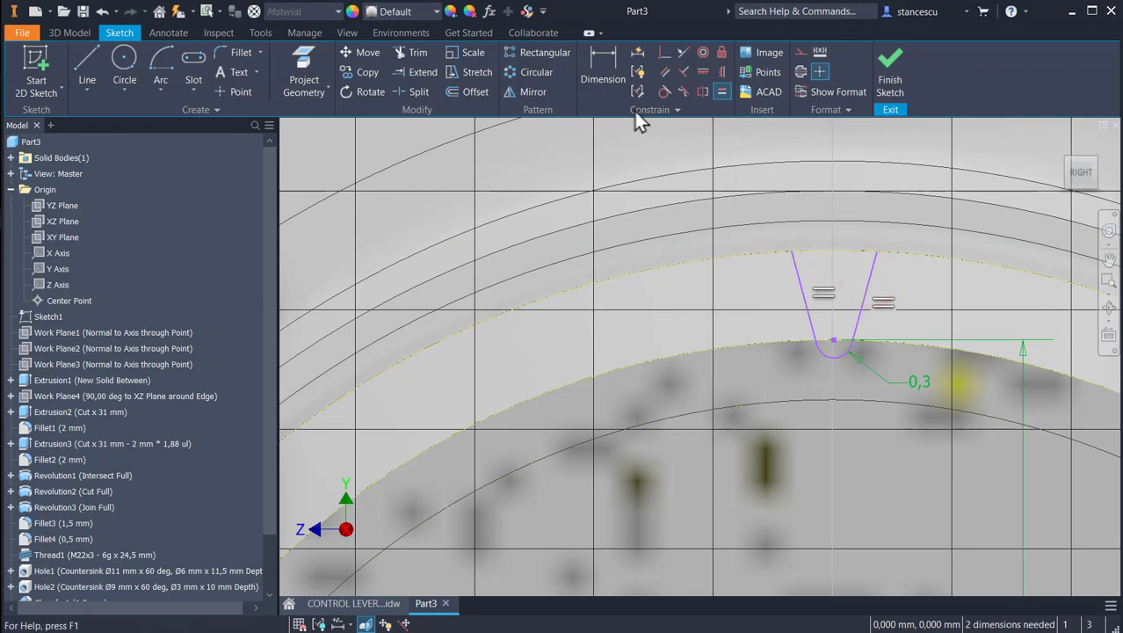
Dimension the angle between the two slanted sides of the channel profile as 60 degrees.
left_click(597, 60)
left_click(793, 268)
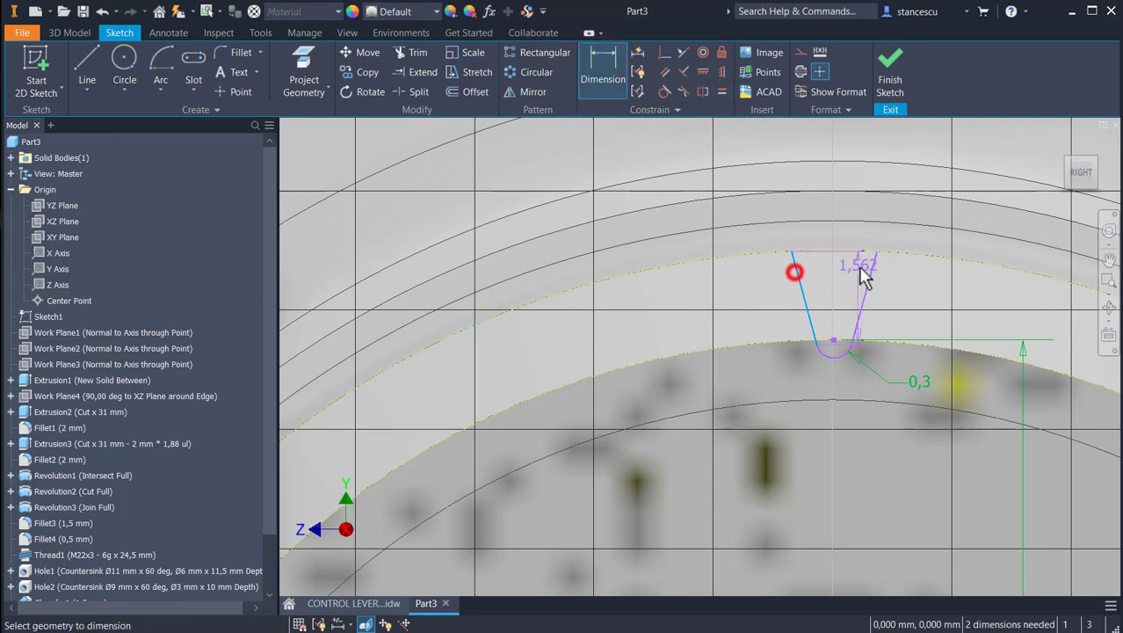
left_click(866, 278)
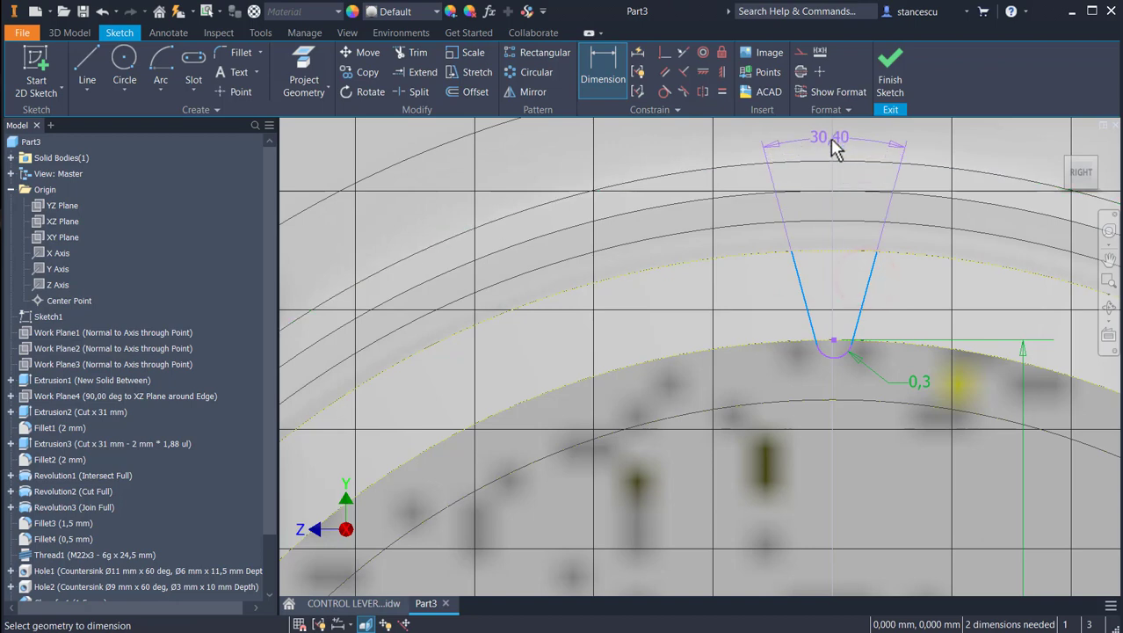
left_click(831, 143)
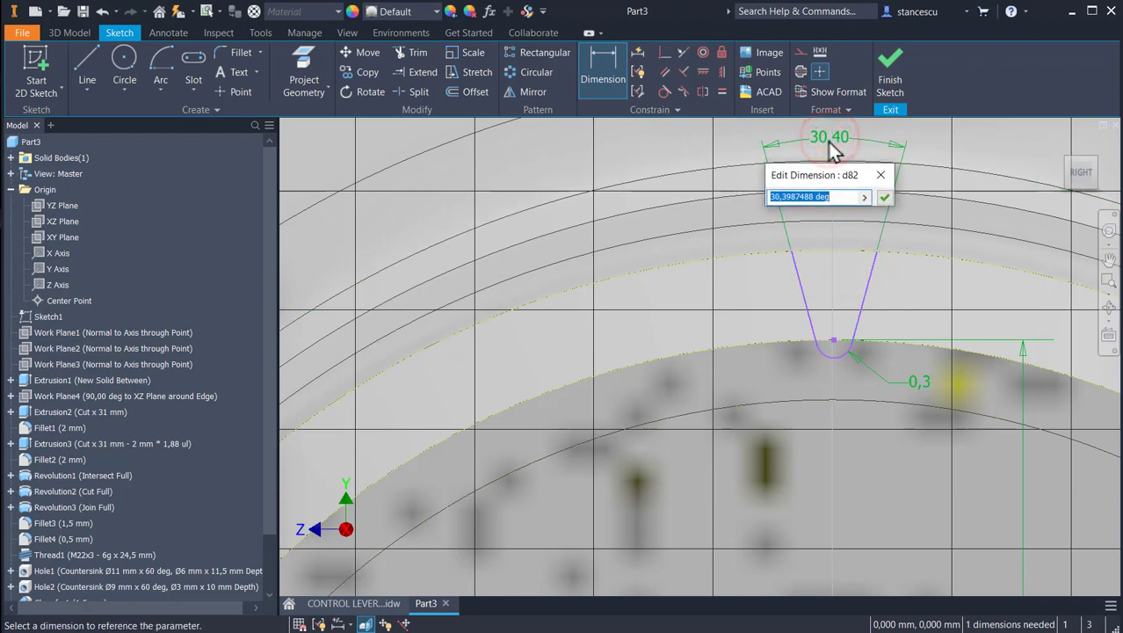
type("60")
key("Return")
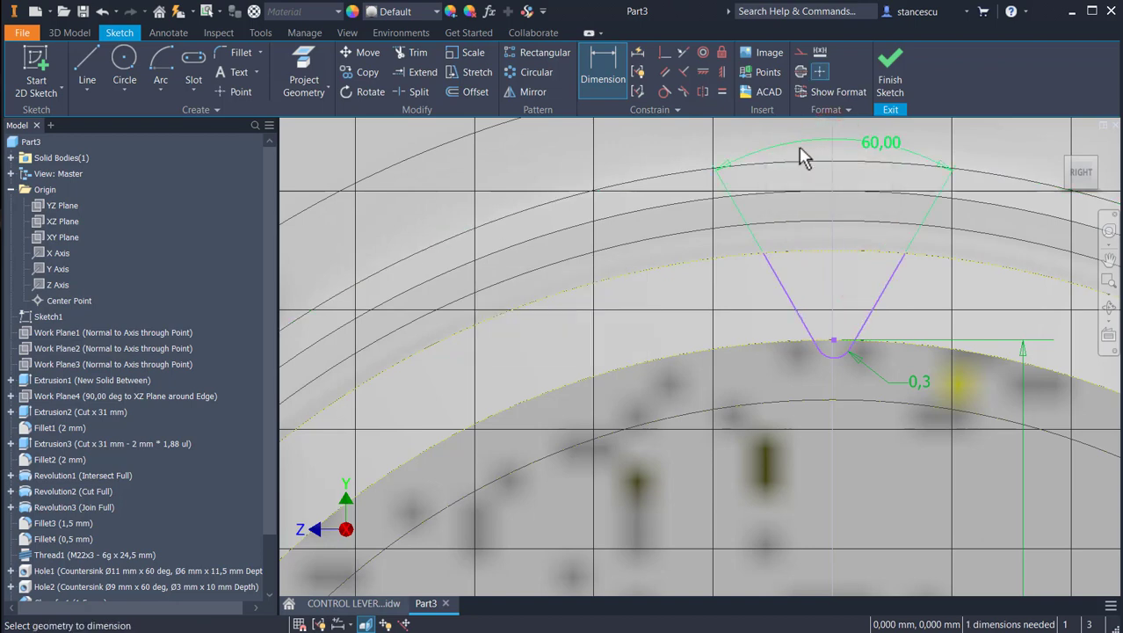
Close the channel profile with a three-point arc along the outer projected circle between the side endpoints, and finish the sketch.
left_click(158, 89)
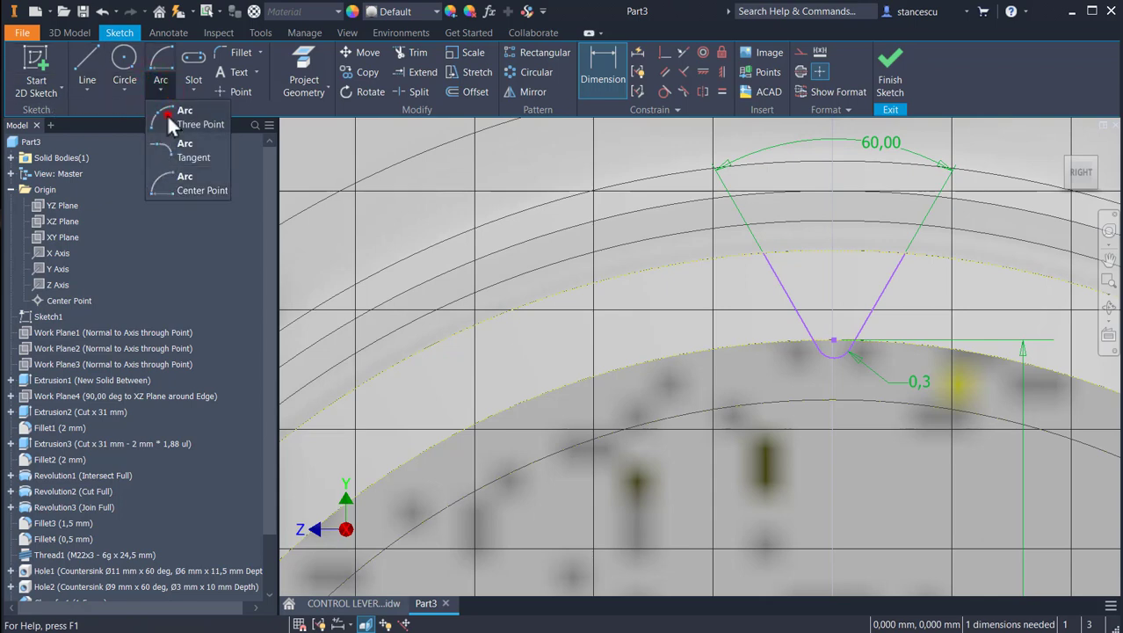
left_click(168, 117)
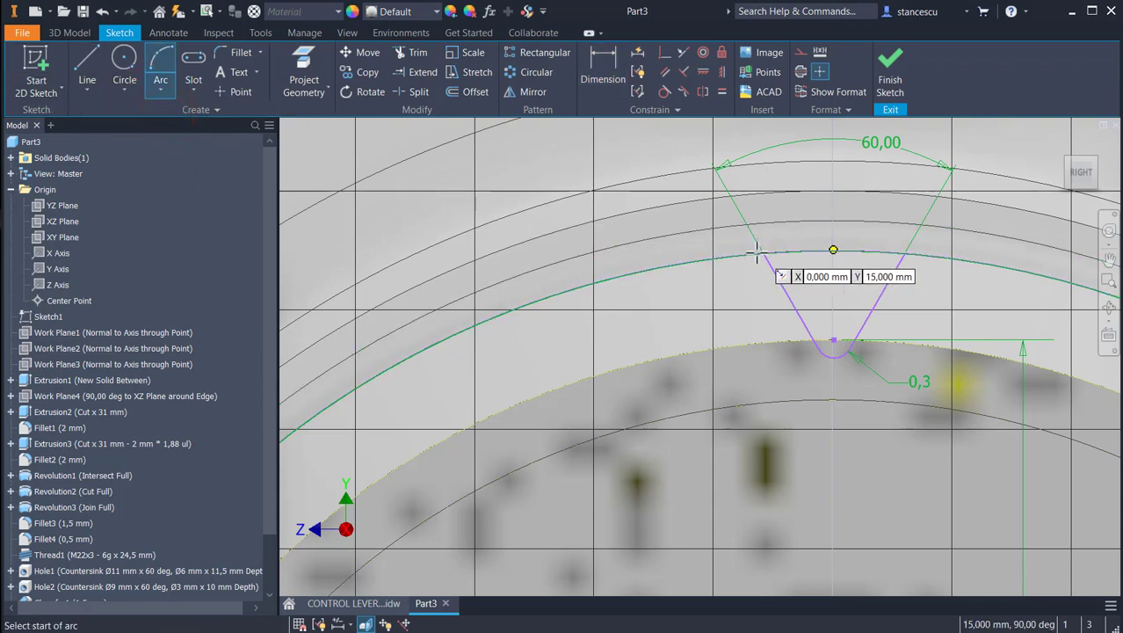
left_click(763, 254)
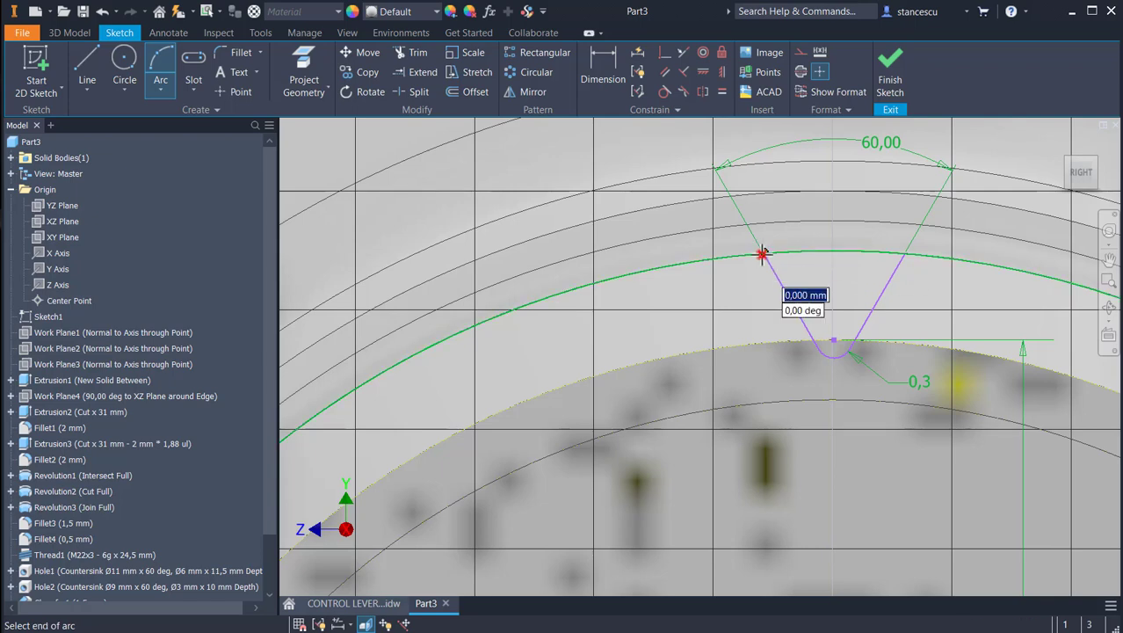
left_click(905, 255)
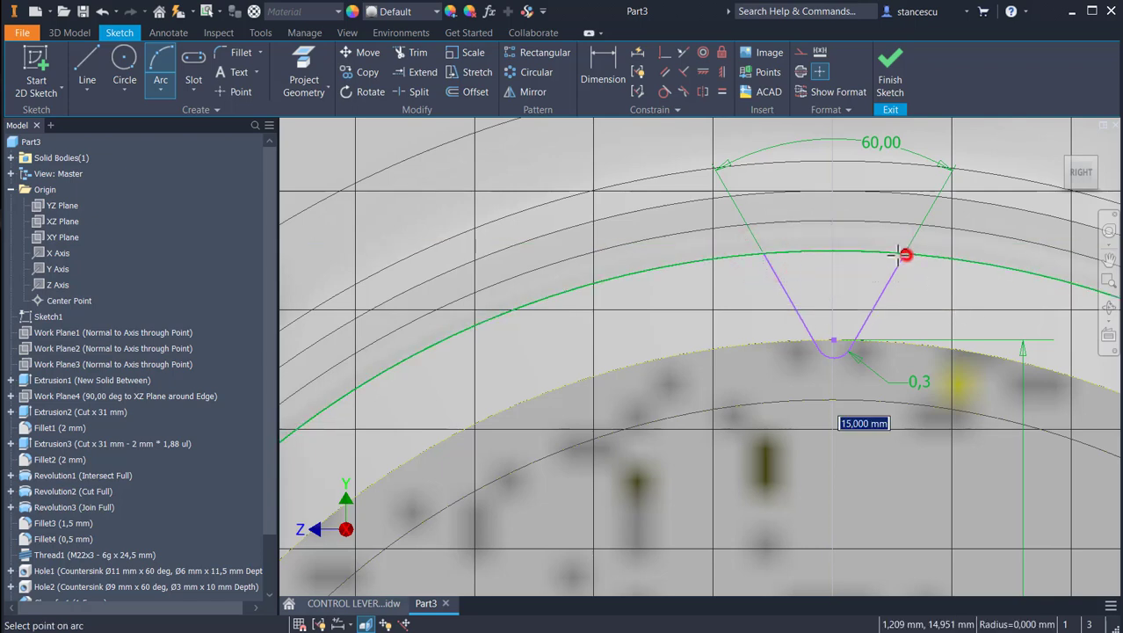
left_click(834, 250)
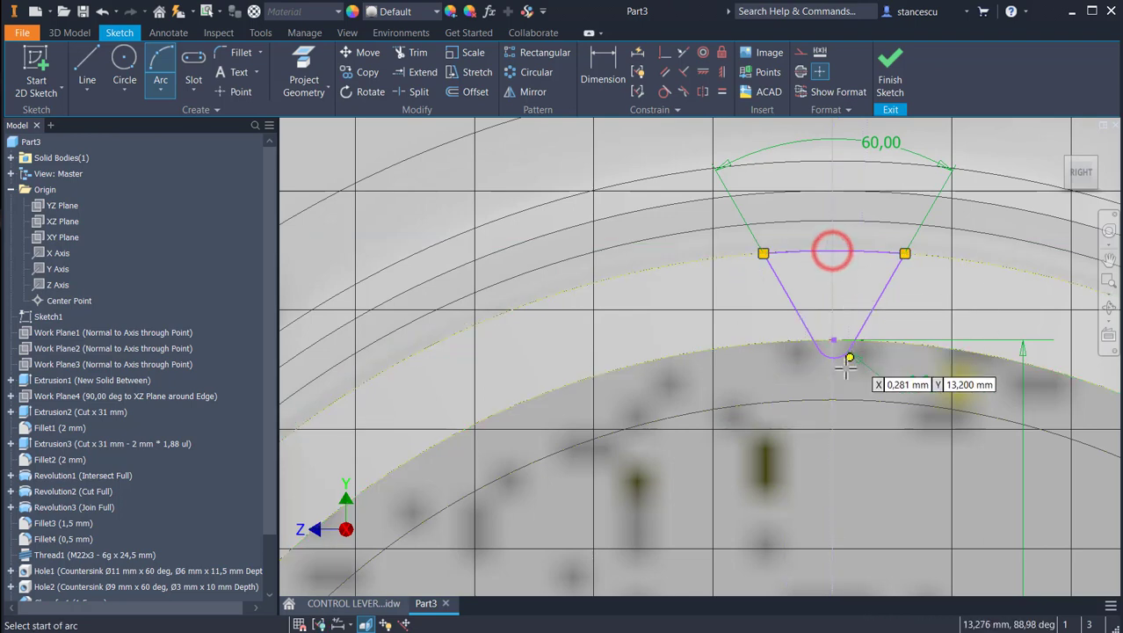
scroll(778, 381, "up", 2)
scroll(779, 381, "up", 2)
scroll(751, 388, "down", 1)
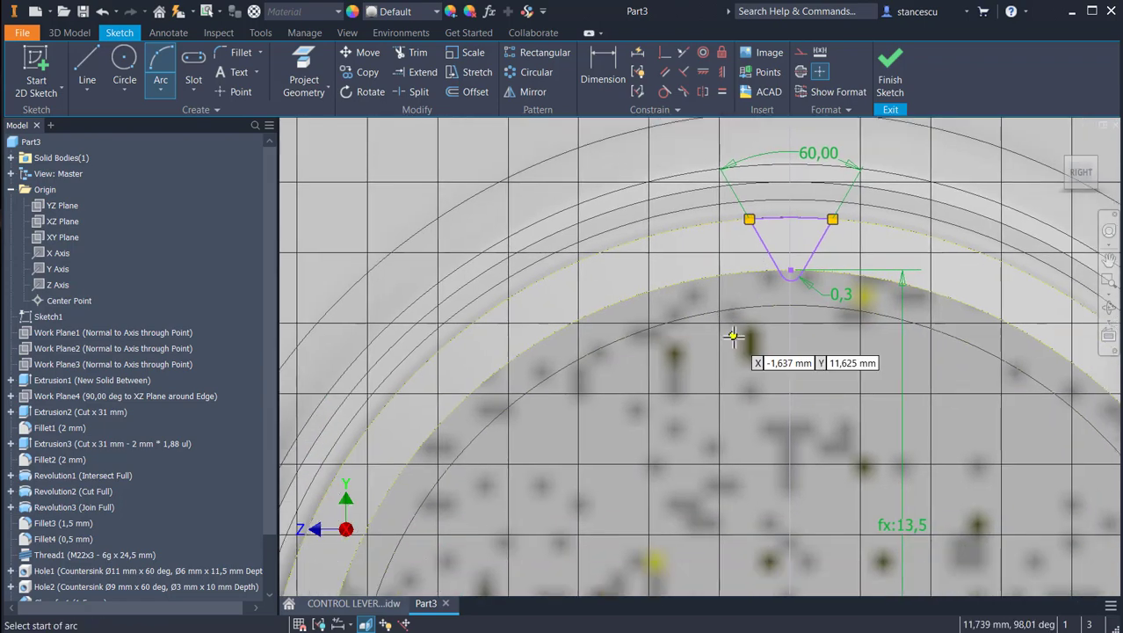
mouse_move(734, 331)
middle_mouse_down()
mouse_move(746, 372)
mouse_move(753, 268)
middle_mouse_up()
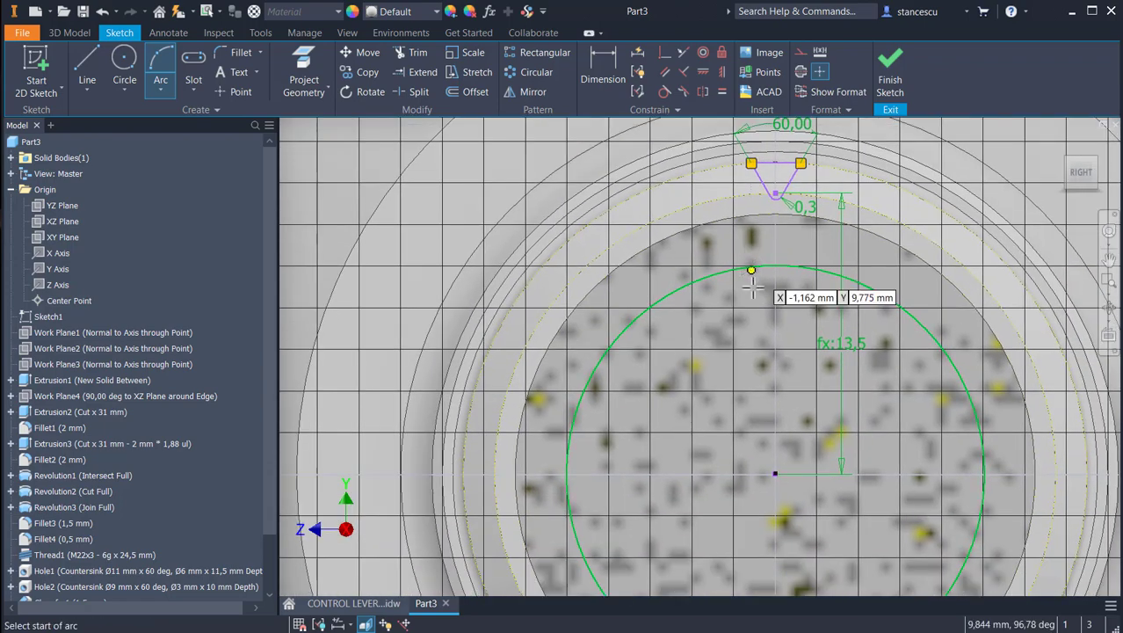
scroll(757, 309, "up", 2)
left_click(891, 68)
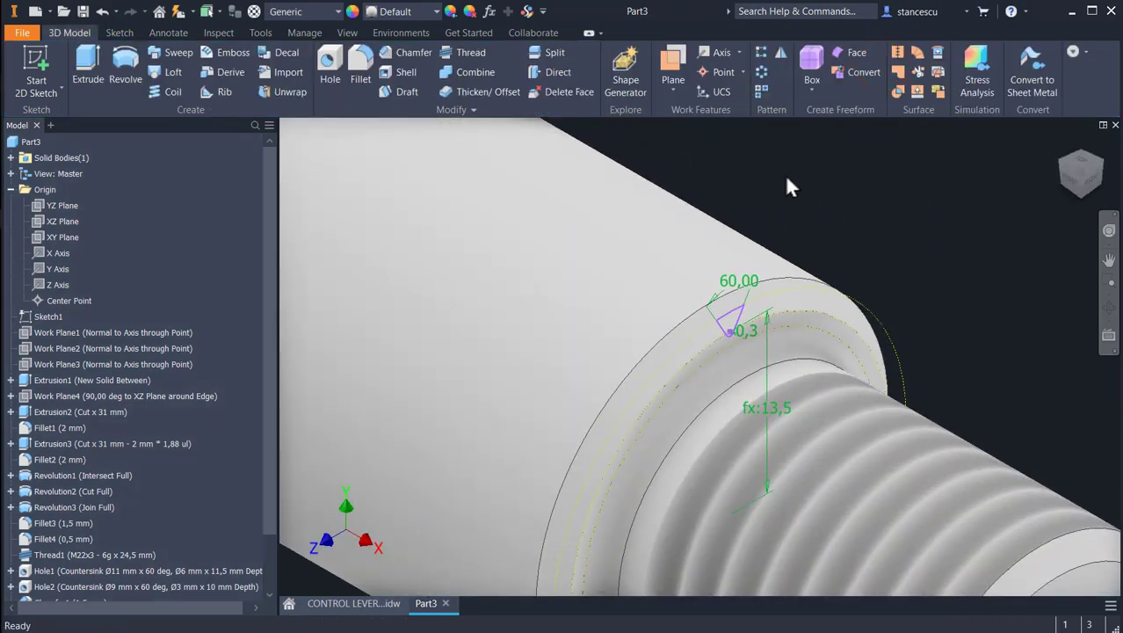
Switch to the shaft drawing and examine the channel length and runout radius dimensions of the splined section in the main view.
left_click(334, 605)
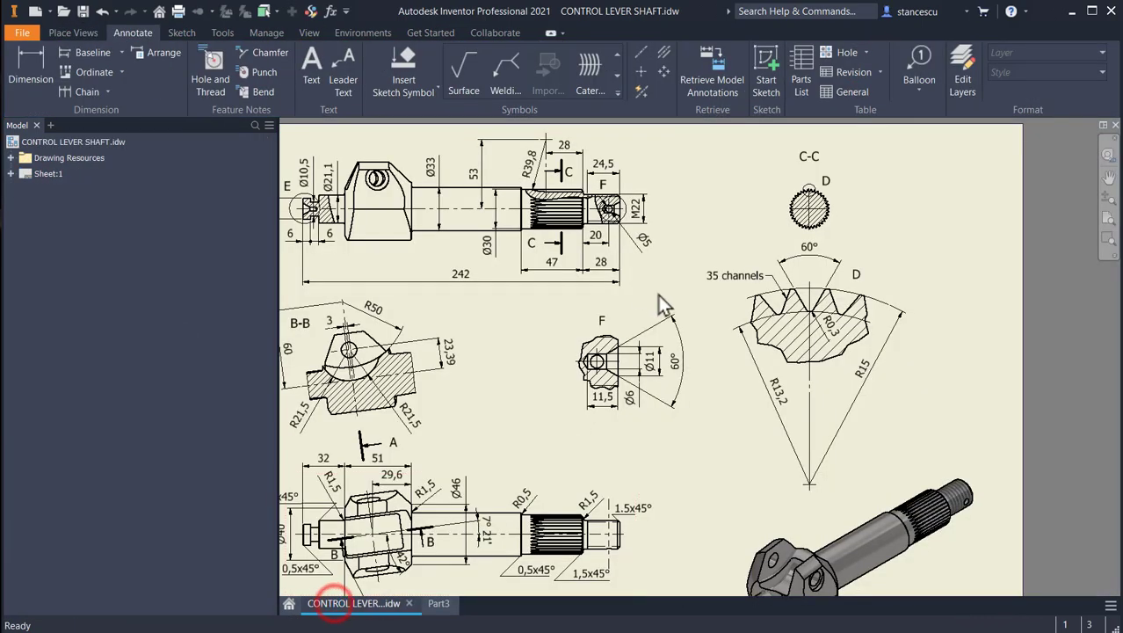
scroll(571, 211, "up", 5)
middle_click_drag(572, 211, 619, 369)
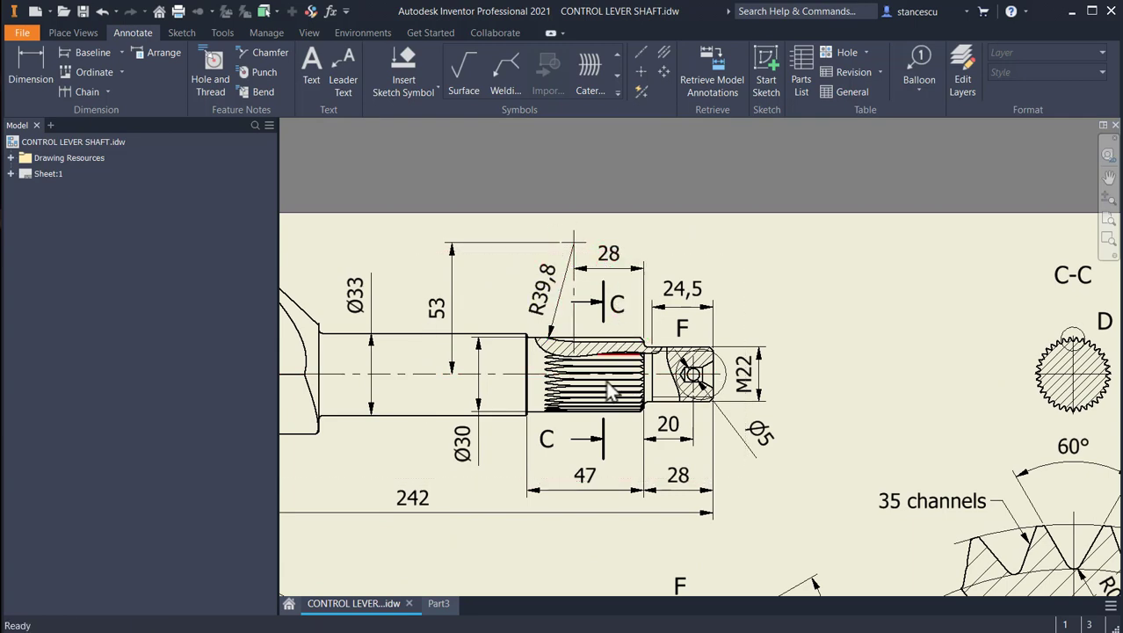
scroll(606, 383, "down", 3)
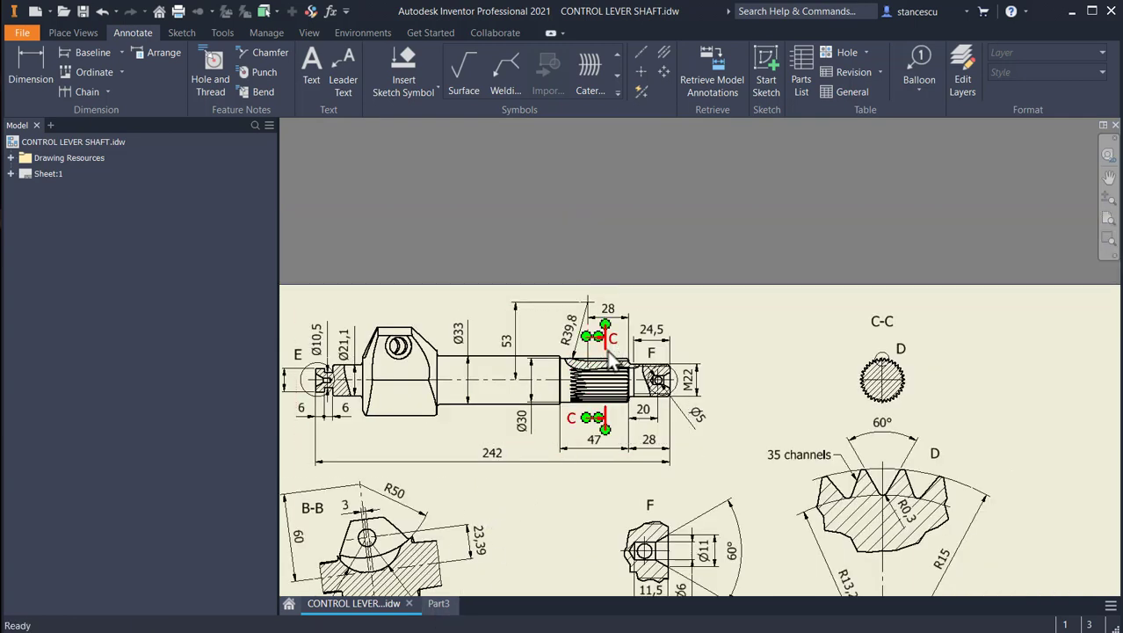
Switch back to Part3 and cut the channel profile 28 mm into the shaft with a flipped Extrude.
scroll(574, 380, "up", 3)
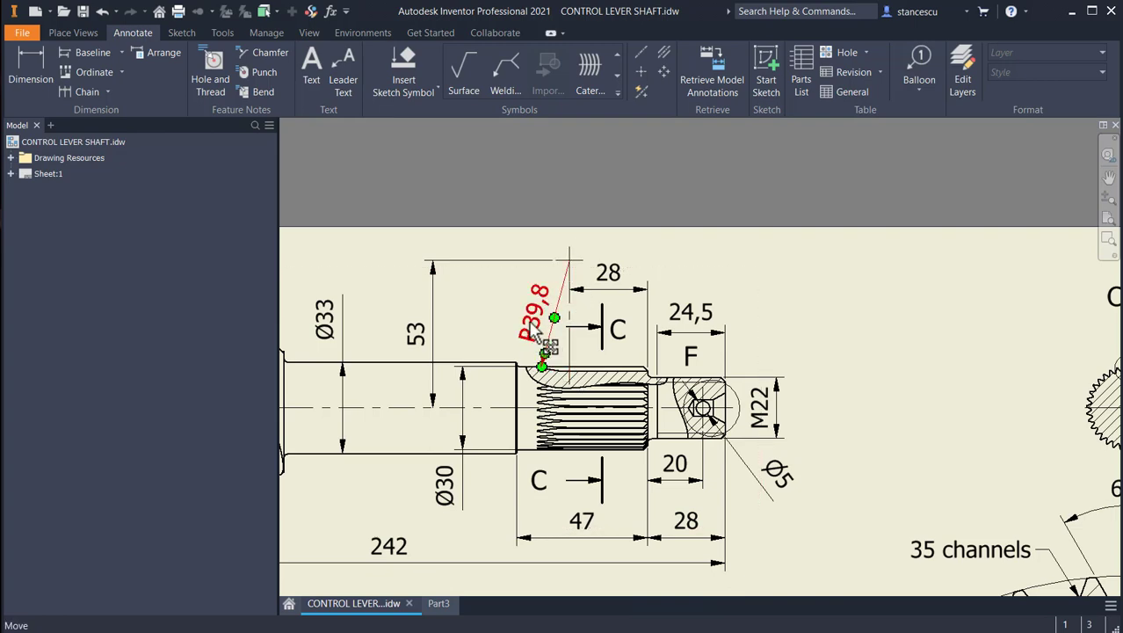
left_click(440, 604)
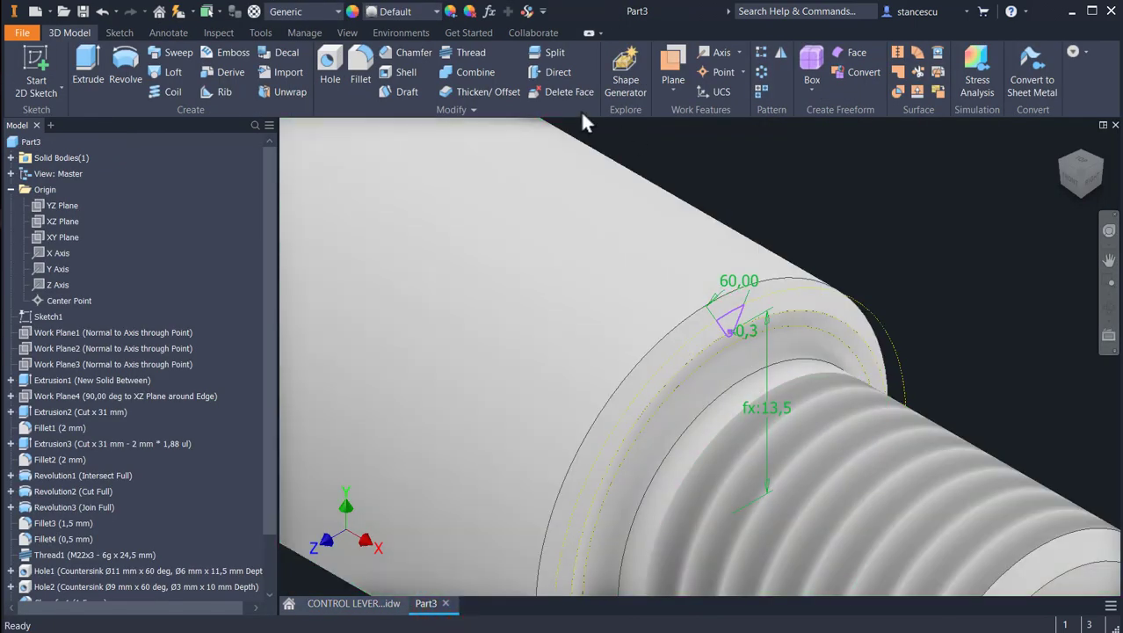
left_click(88, 63)
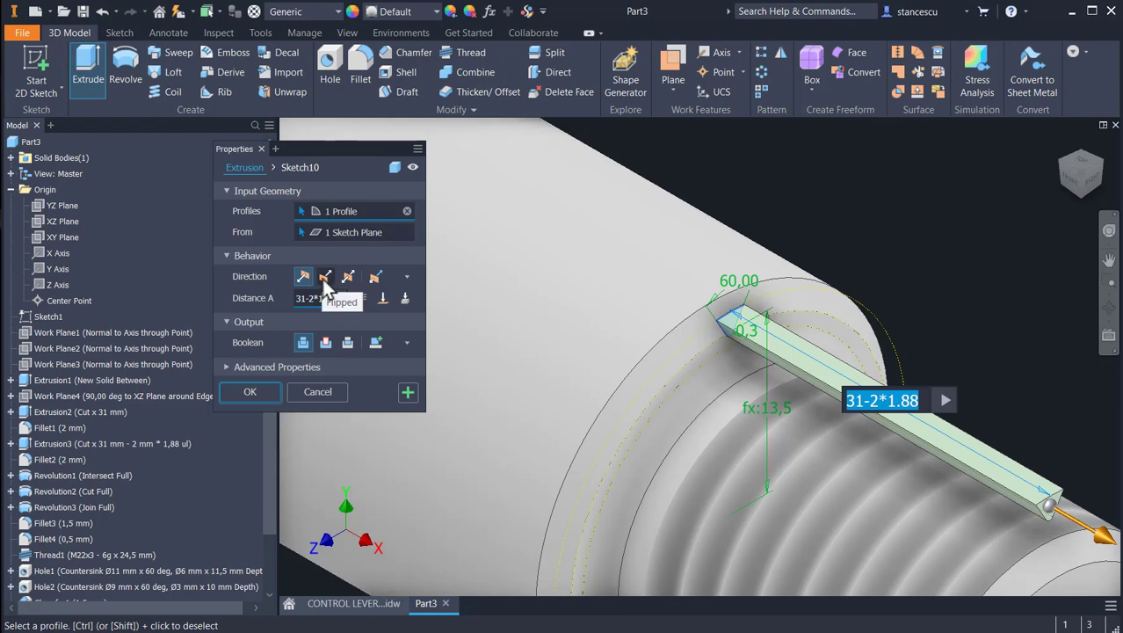
left_click(326, 343)
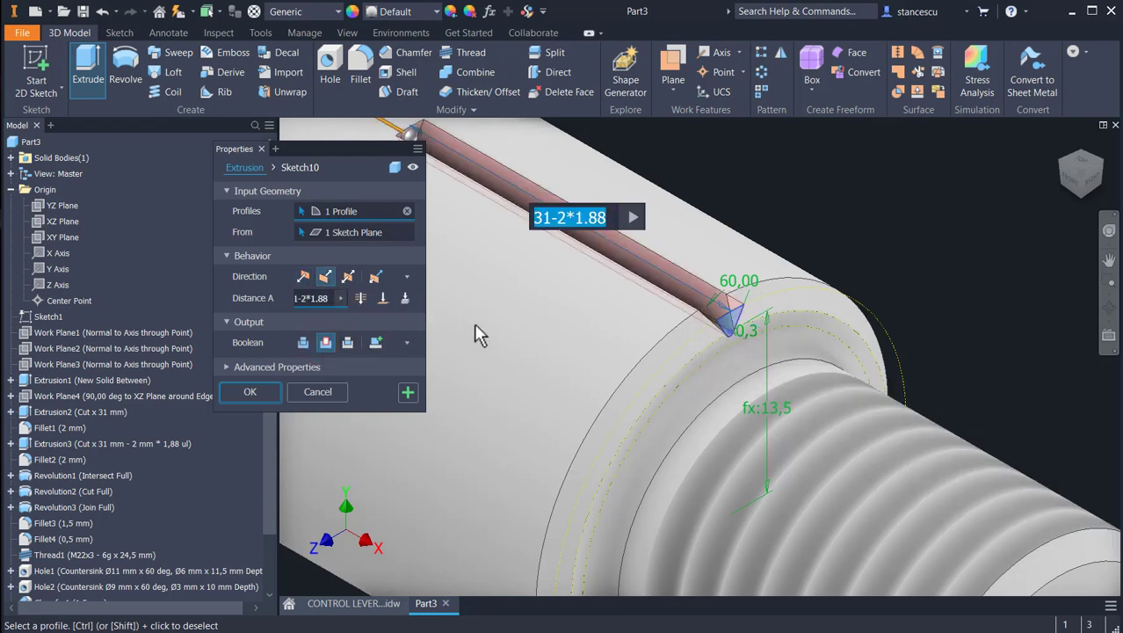
type("28")
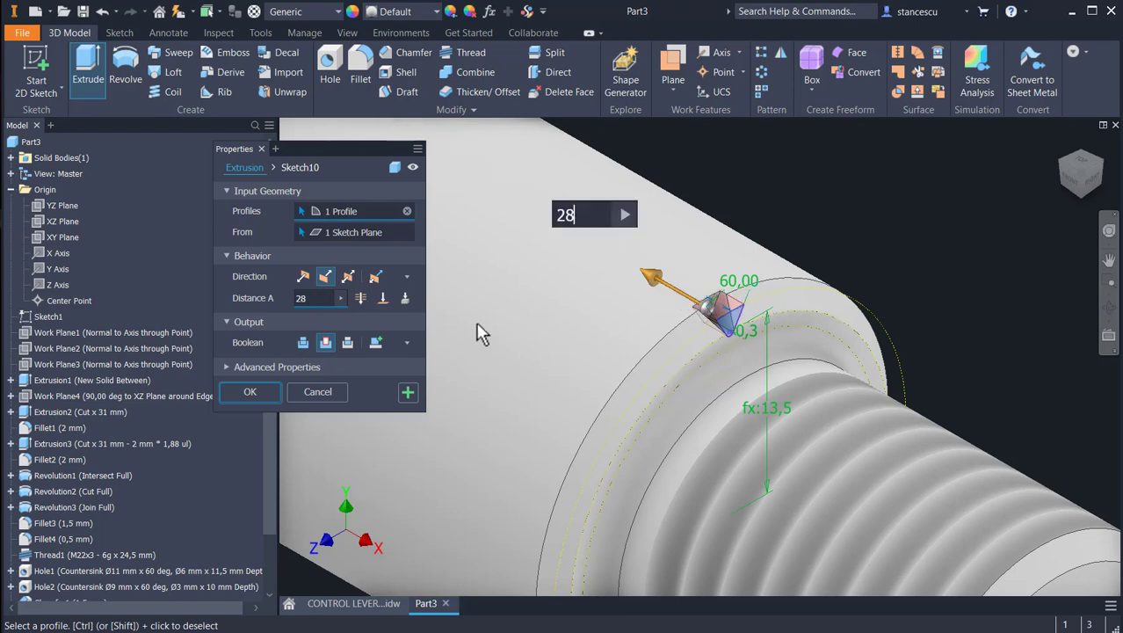
key("Return")
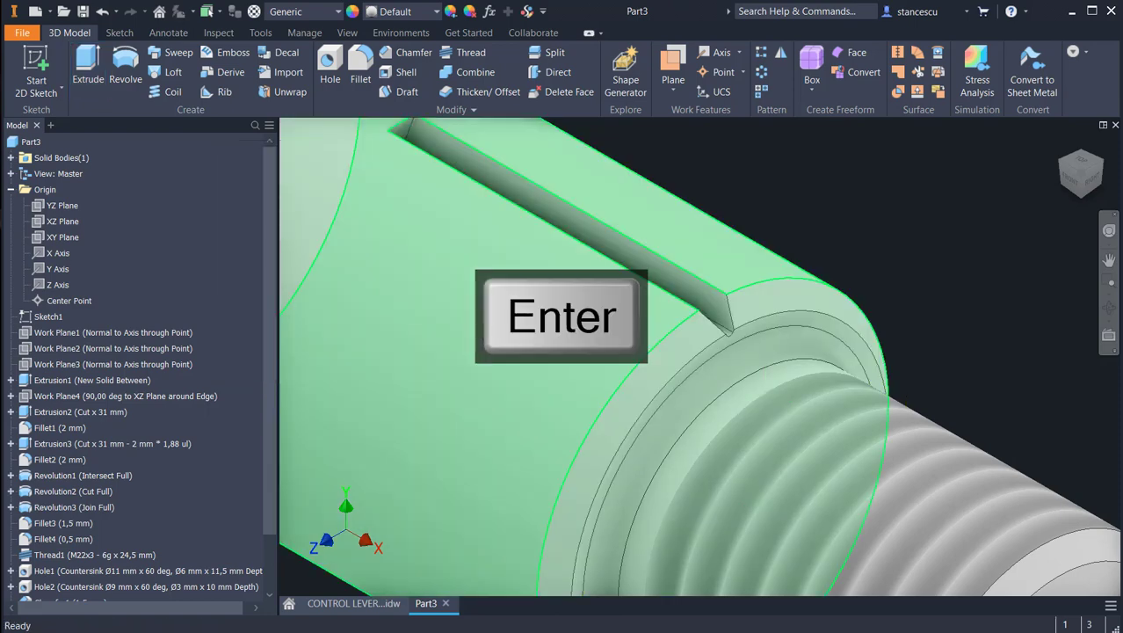
Start a sketch on the triangular end face of the channel cut and draw a horizontal line above the shaft across the vertical axis.
scroll(495, 313, "down", 5)
scroll(652, 381, "up", 6)
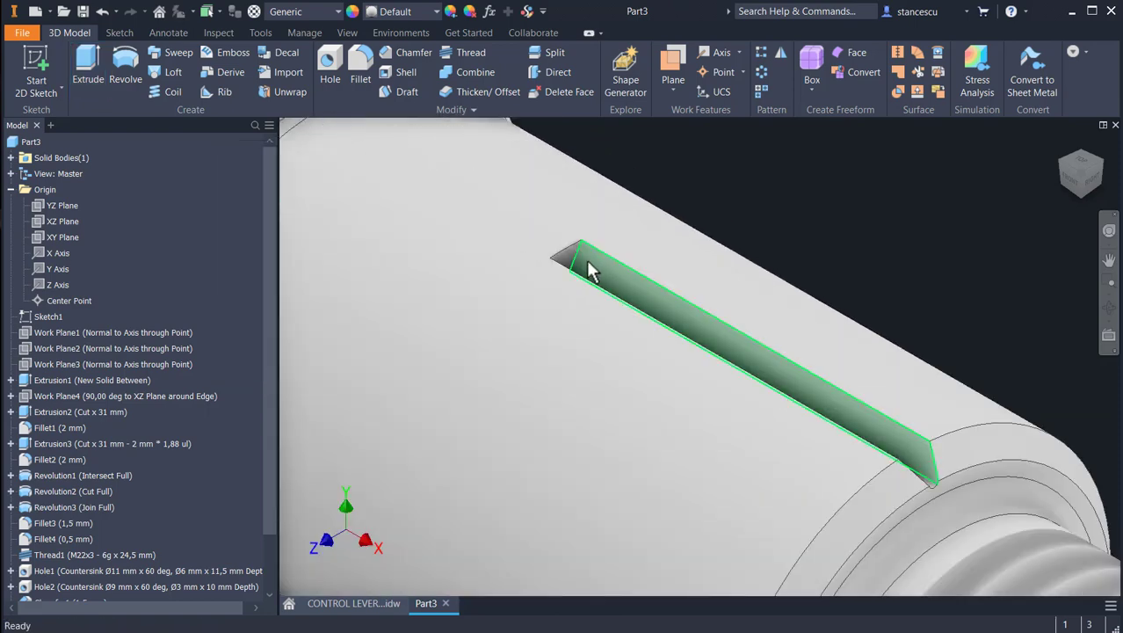
left_click(572, 266)
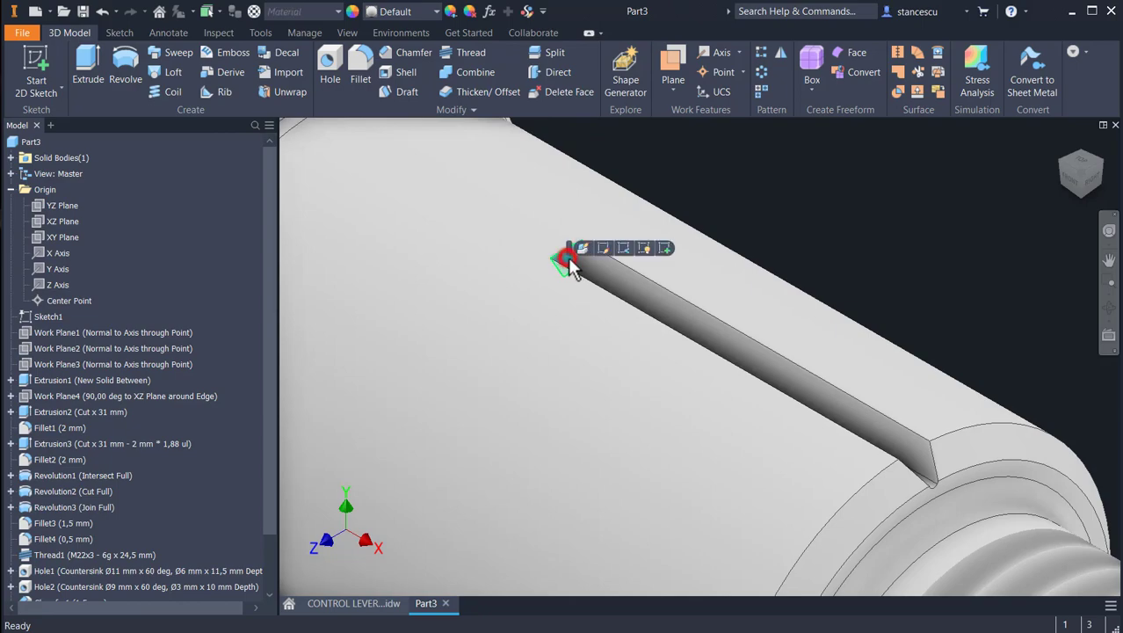
left_click(664, 248)
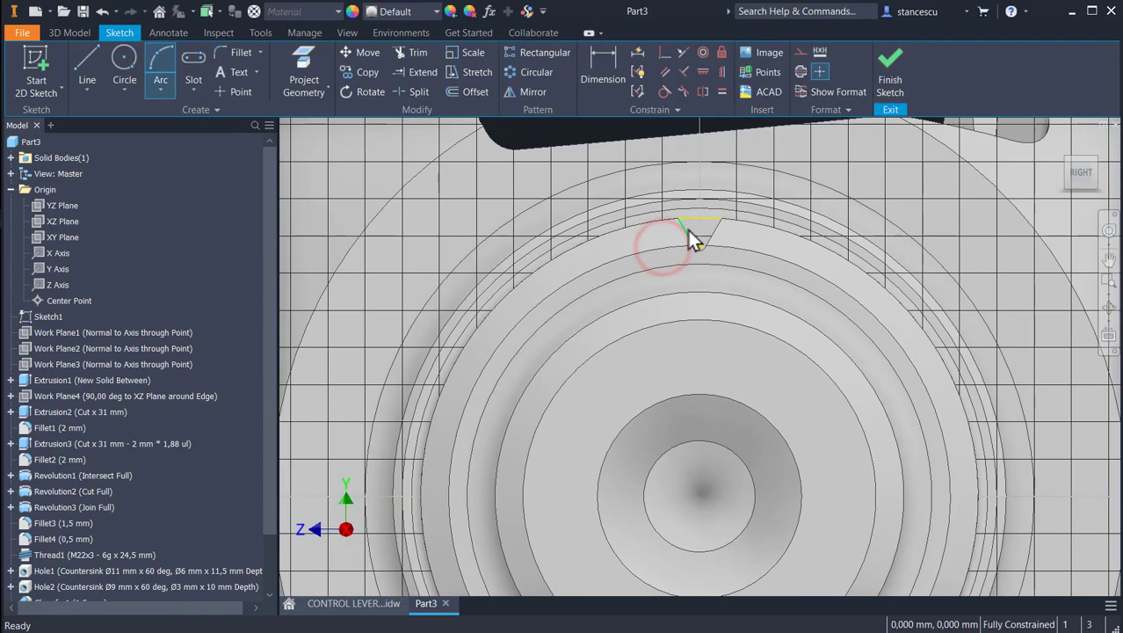
middle_click_drag(709, 238, 713, 485)
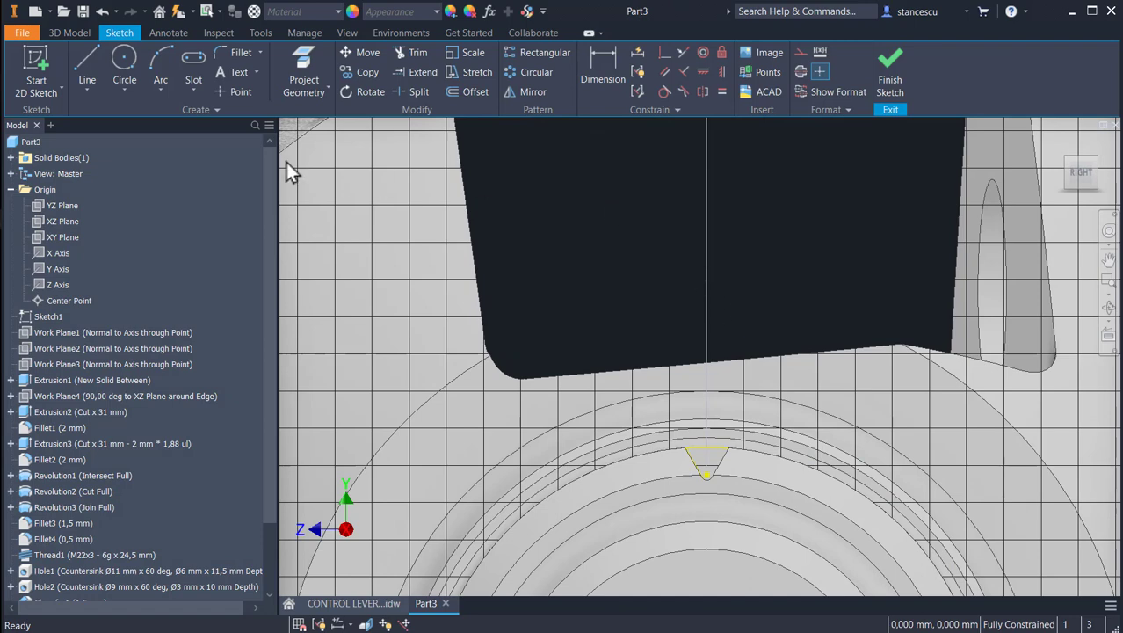
left_click(79, 66)
left_click(645, 203)
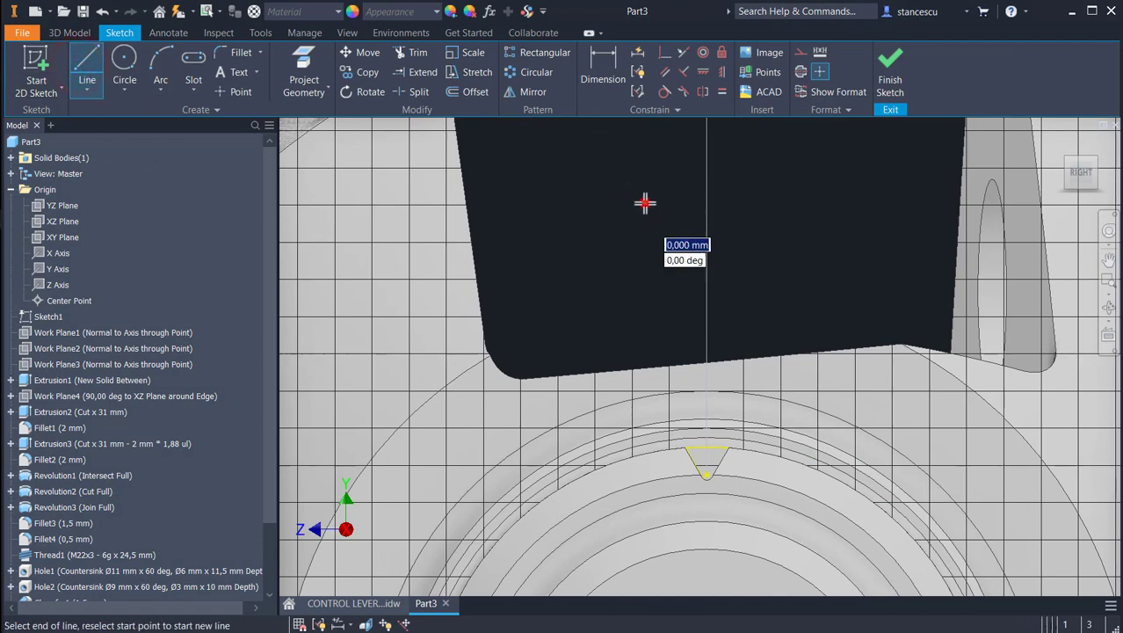
left_click(762, 203)
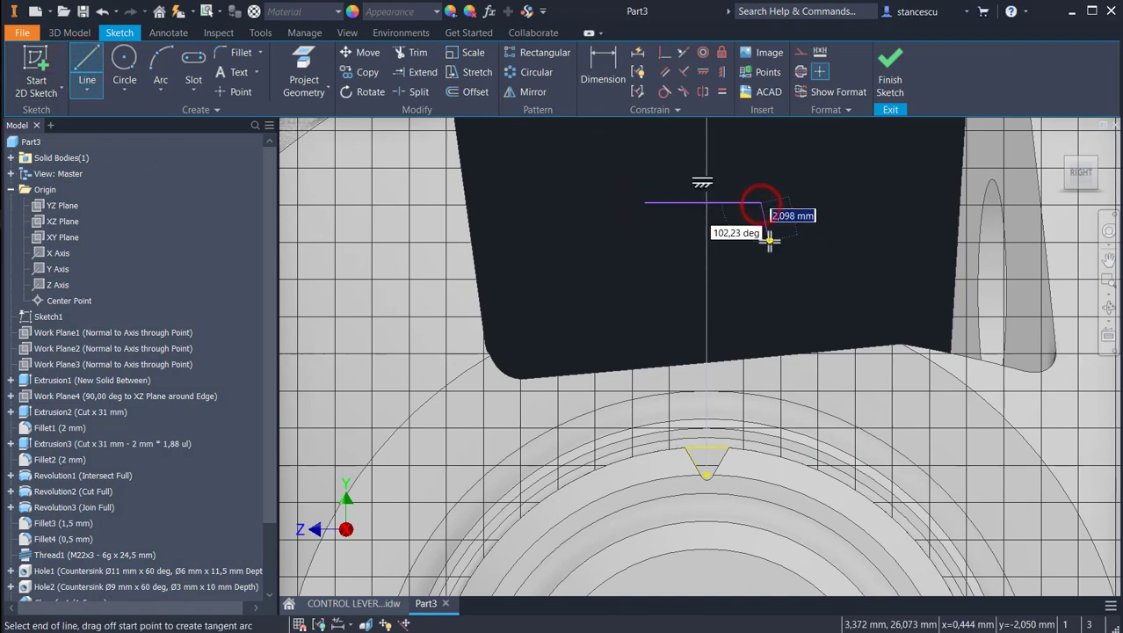
key("Escape")
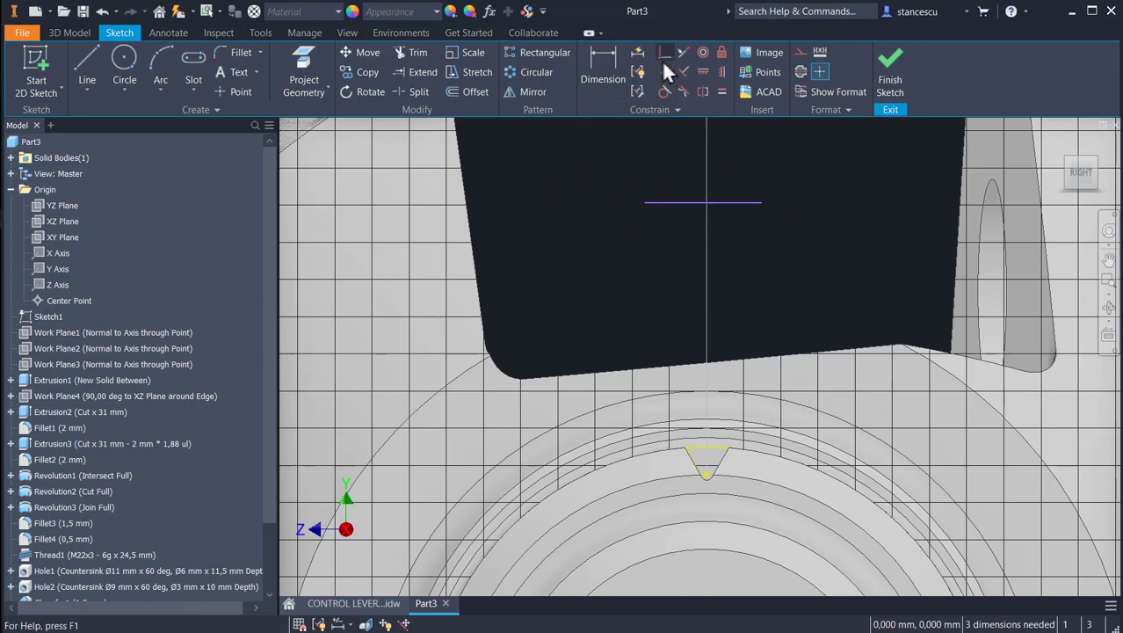
Align both endpoints of the horizontal line vertically with the upper corners of the projected channel outline.
left_click(708, 91)
key("Escape")
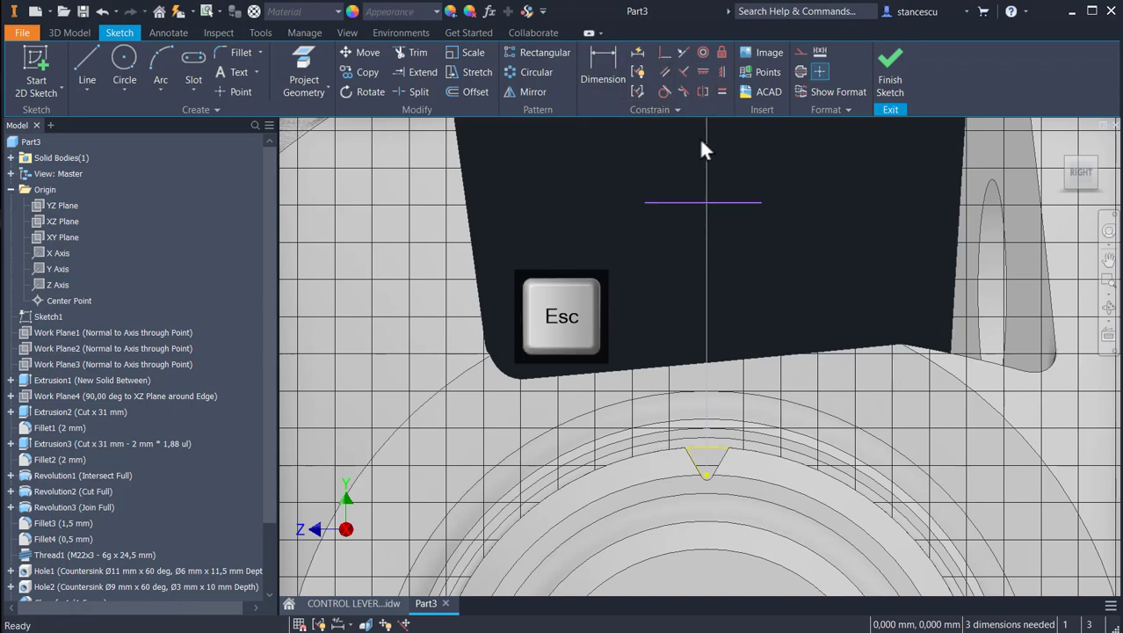
left_click(718, 75)
left_click(644, 203)
left_click(685, 449)
left_click(761, 203)
left_click(726, 446)
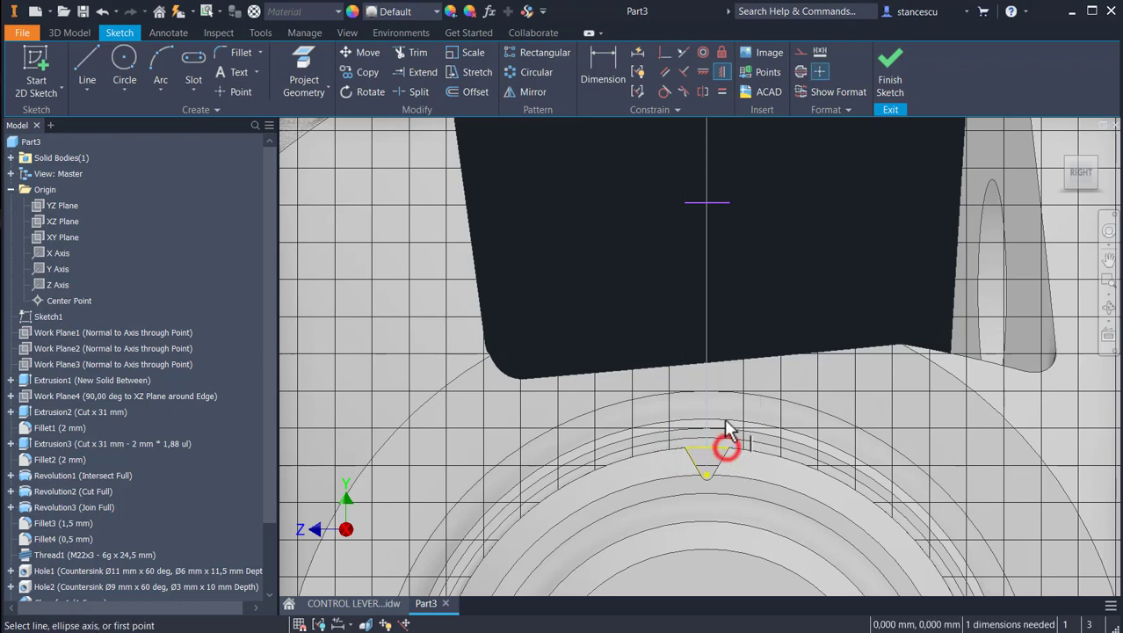
key("Escape")
Convert the horizontal line above the shaft into a centerline.
left_click(673, 188)
left_click(801, 72)
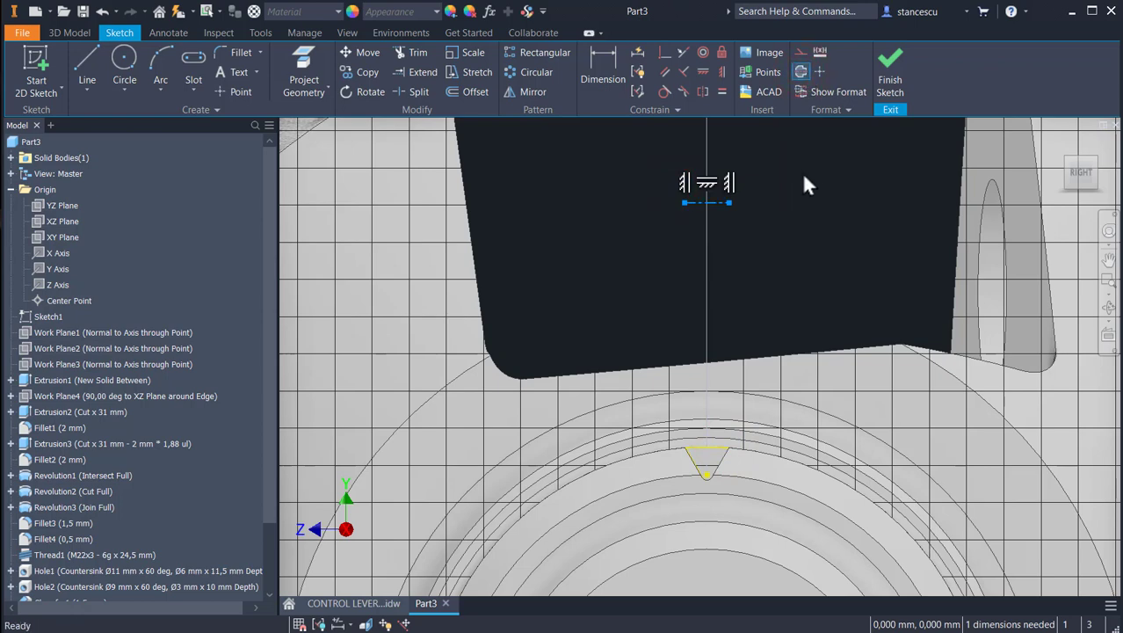
key("Escape")
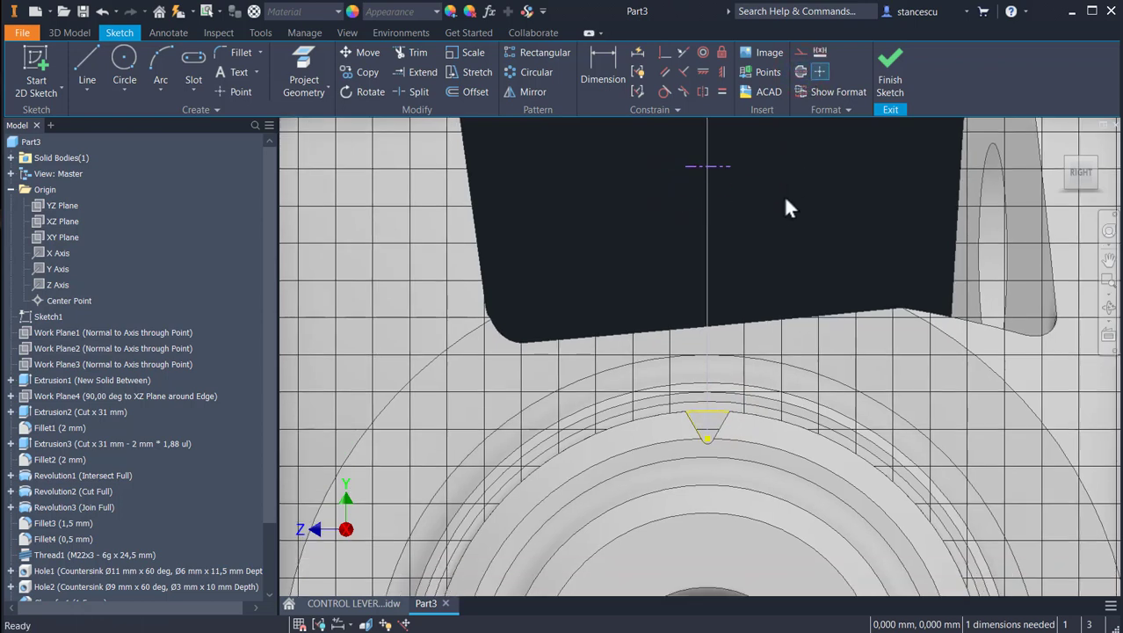
Check the height of the runout radius center above the shaft axis in the shaft drawing and return to Part3.
scroll(787, 207, "down", 2)
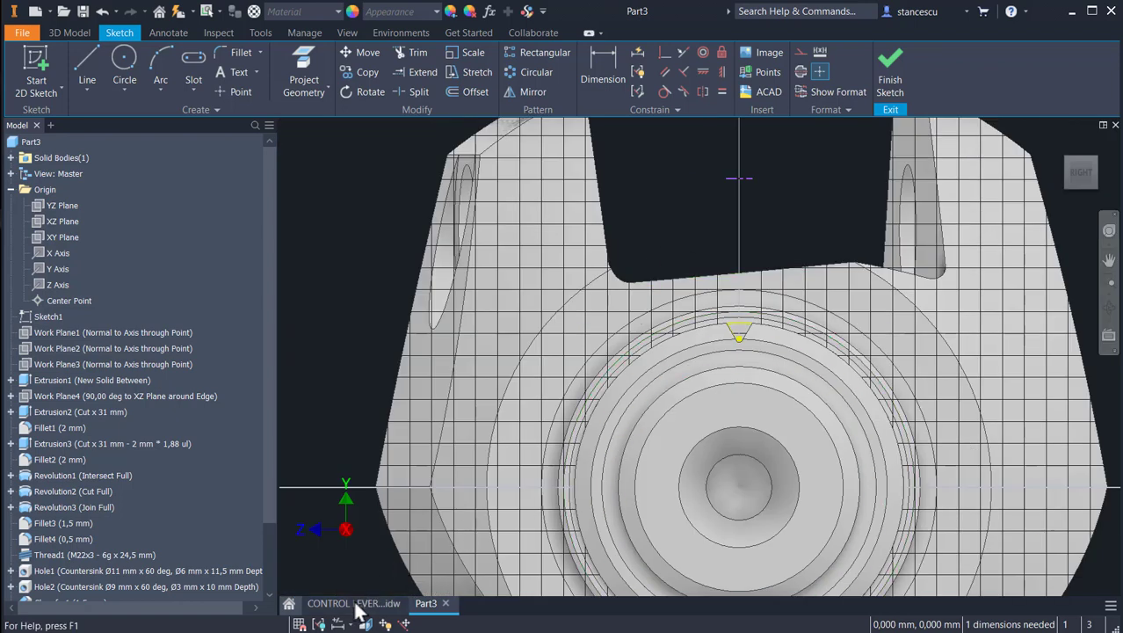
left_click(353, 603)
left_click(420, 347)
left_click_drag(420, 347, 420, 339)
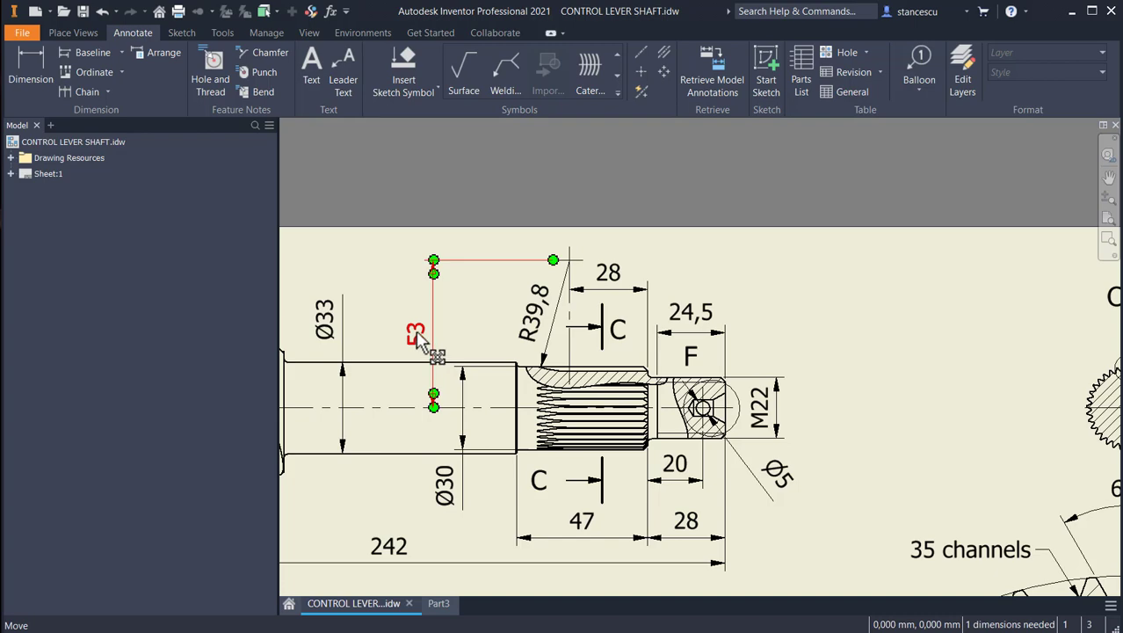
key("Delete")
left_click(431, 603)
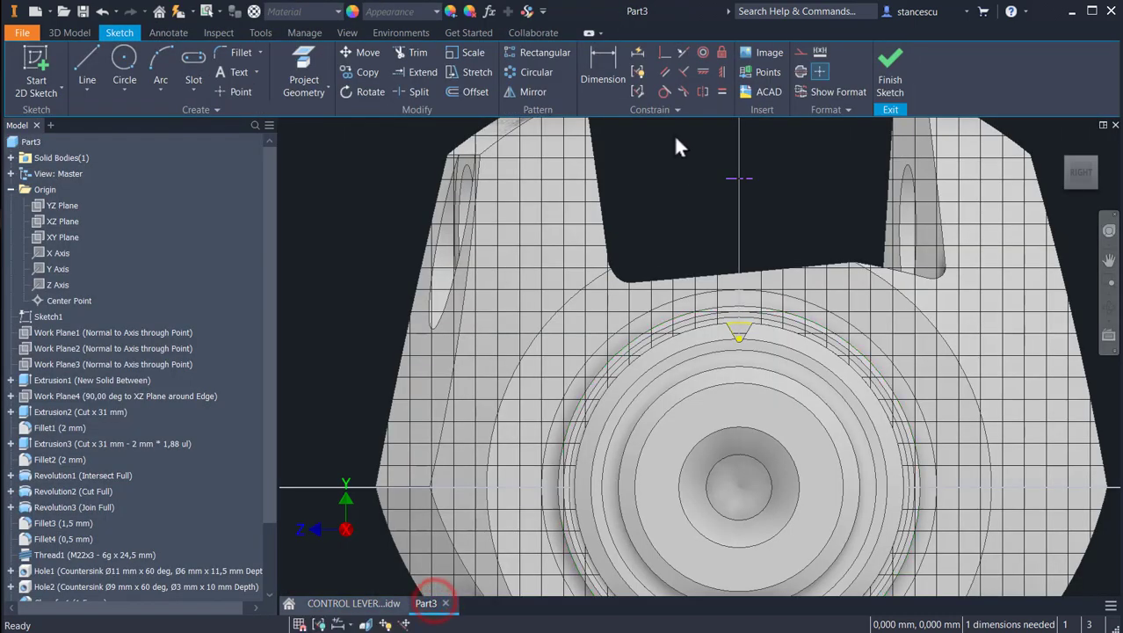
Dimension the centerline 53 mm above the shaft's center point as a linear distance and finish the sketch.
left_click(596, 63)
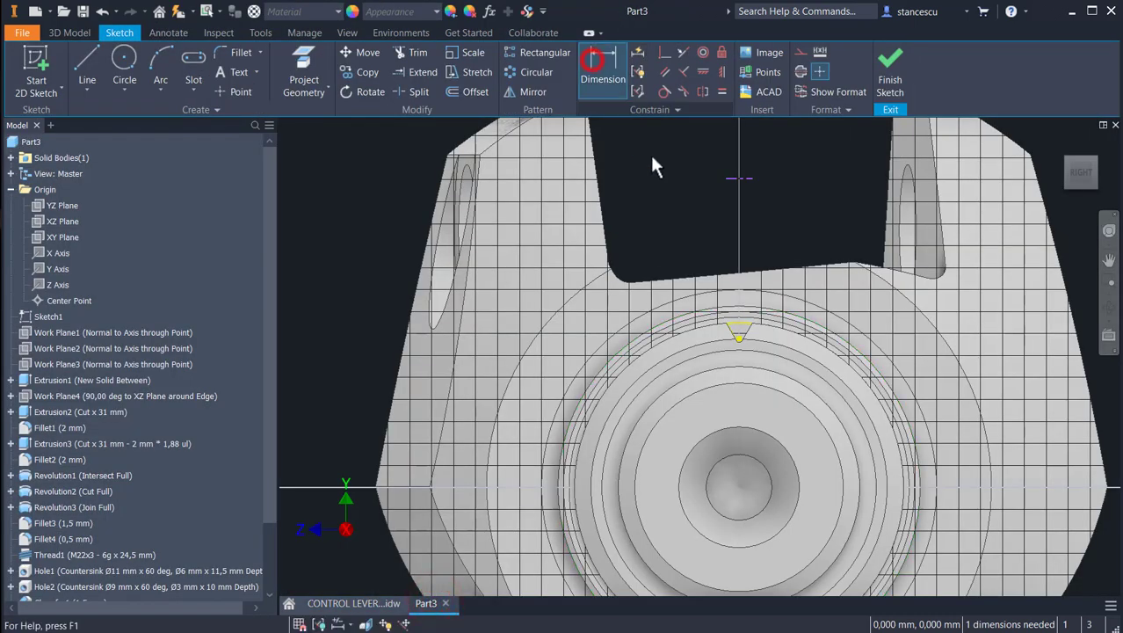
left_click(728, 179)
left_click(738, 498)
key("Escape")
left_click(680, 289)
scroll(665, 239, "down", 2)
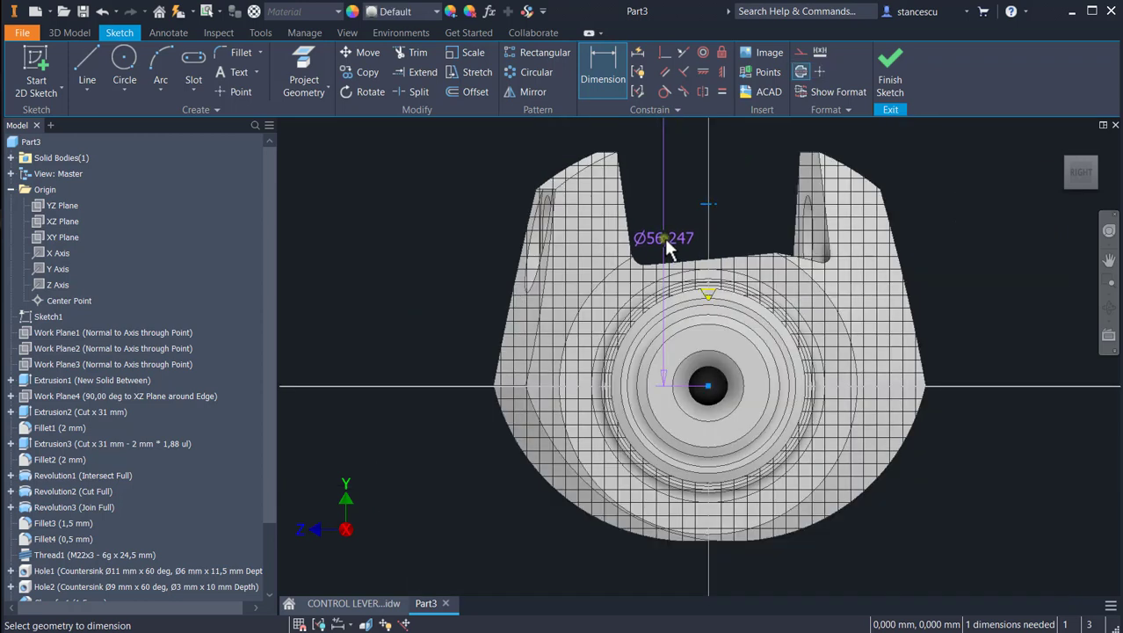
right_click(666, 242)
left_click(661, 304)
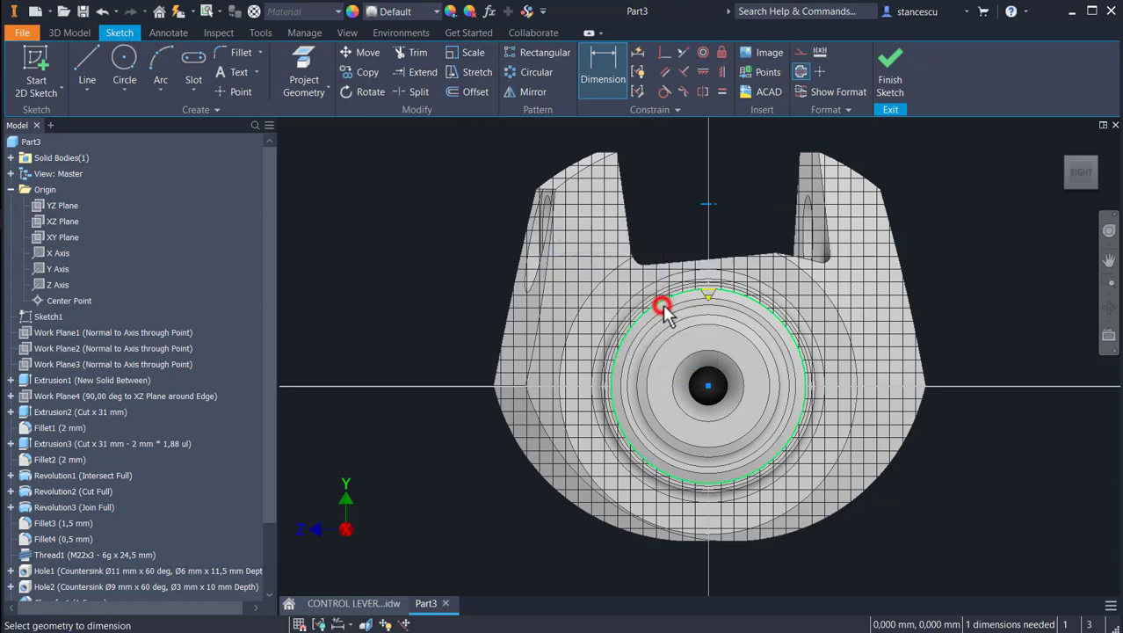
left_click(674, 239)
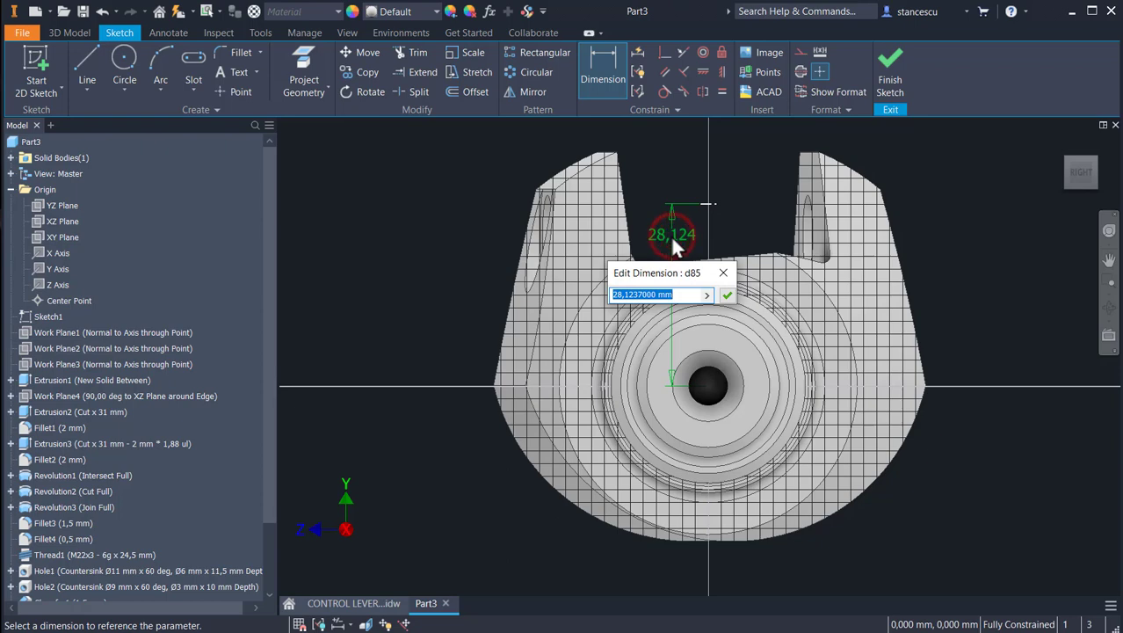
type("53")
key("Return")
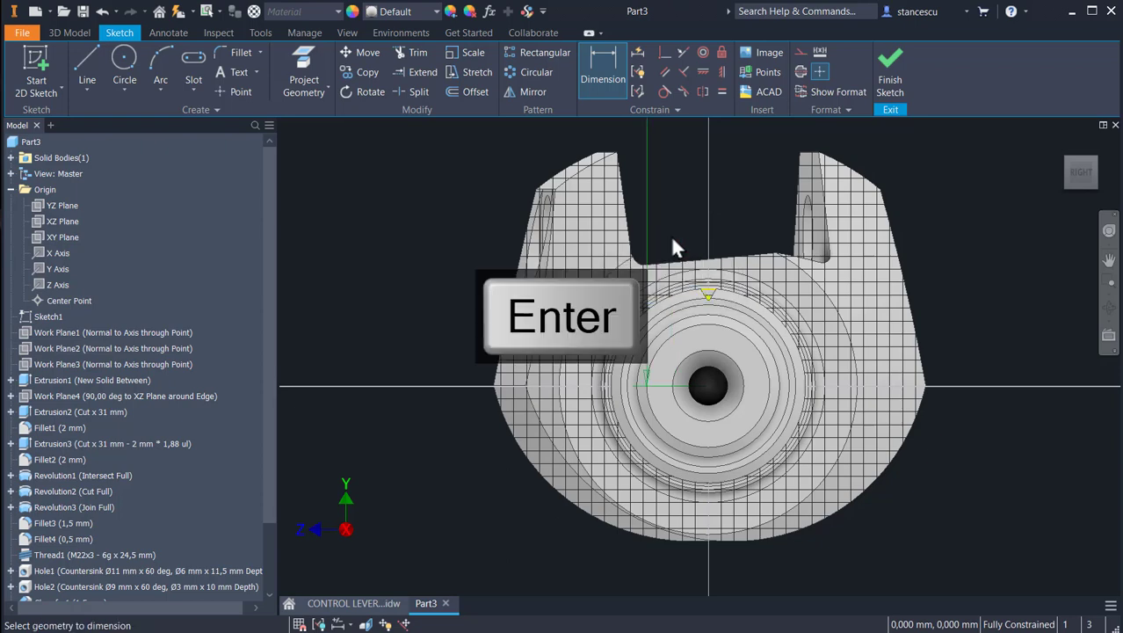
left_click(890, 80)
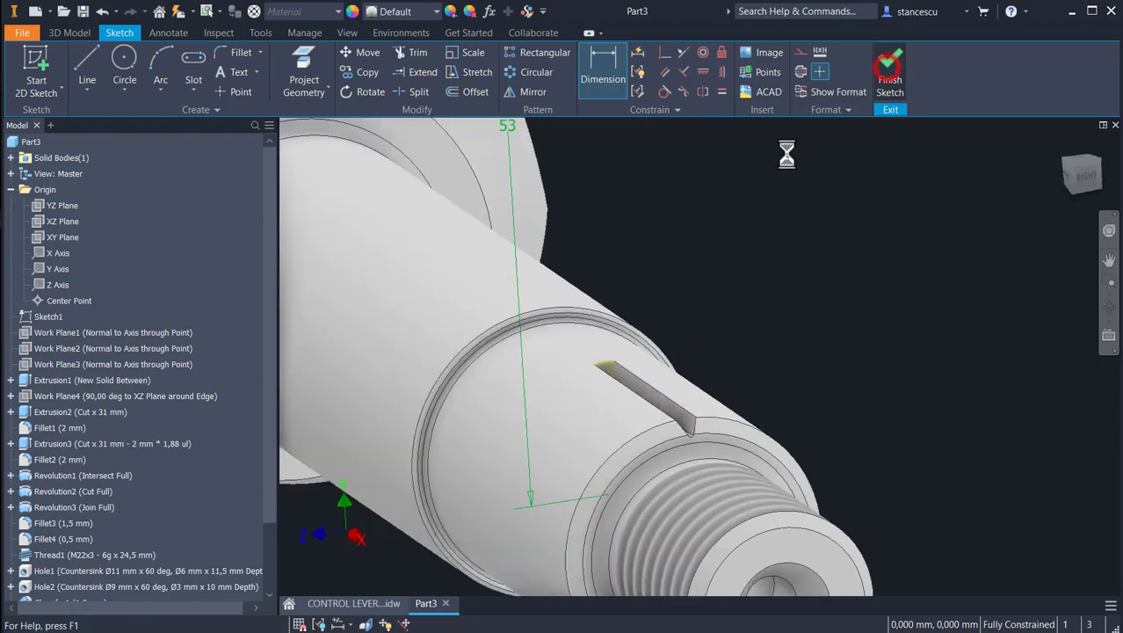
Revolve the channel end profile a full 360 degrees about the centerline as a cut to form the curved runout.
key("F2")
scroll(832, 260, "down", 5)
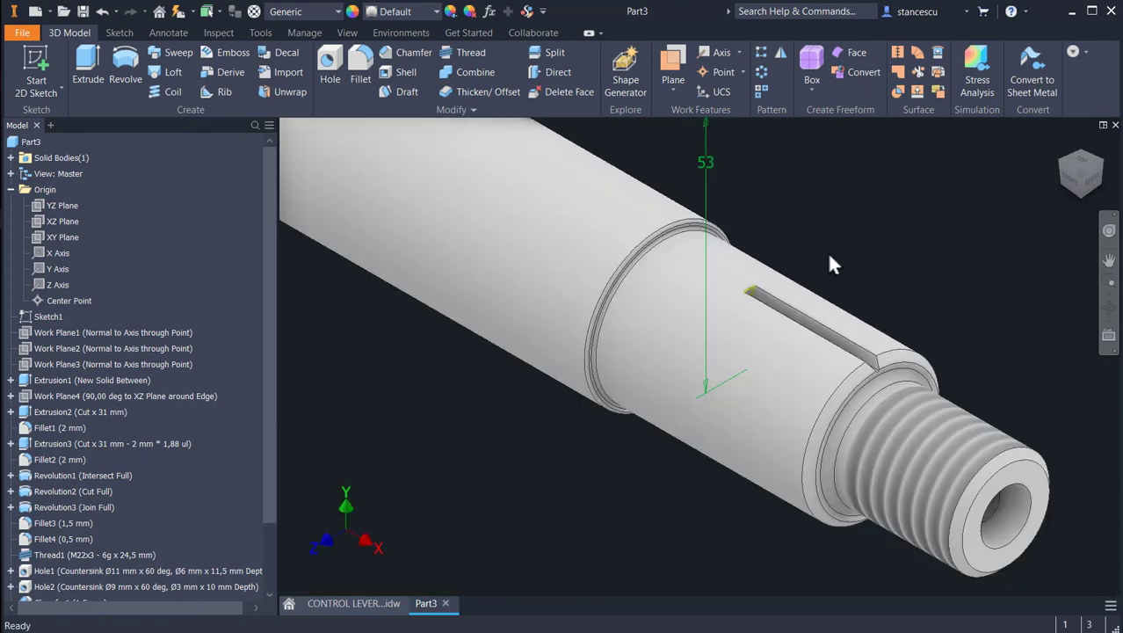
left_click_drag(827, 252, 795, 378)
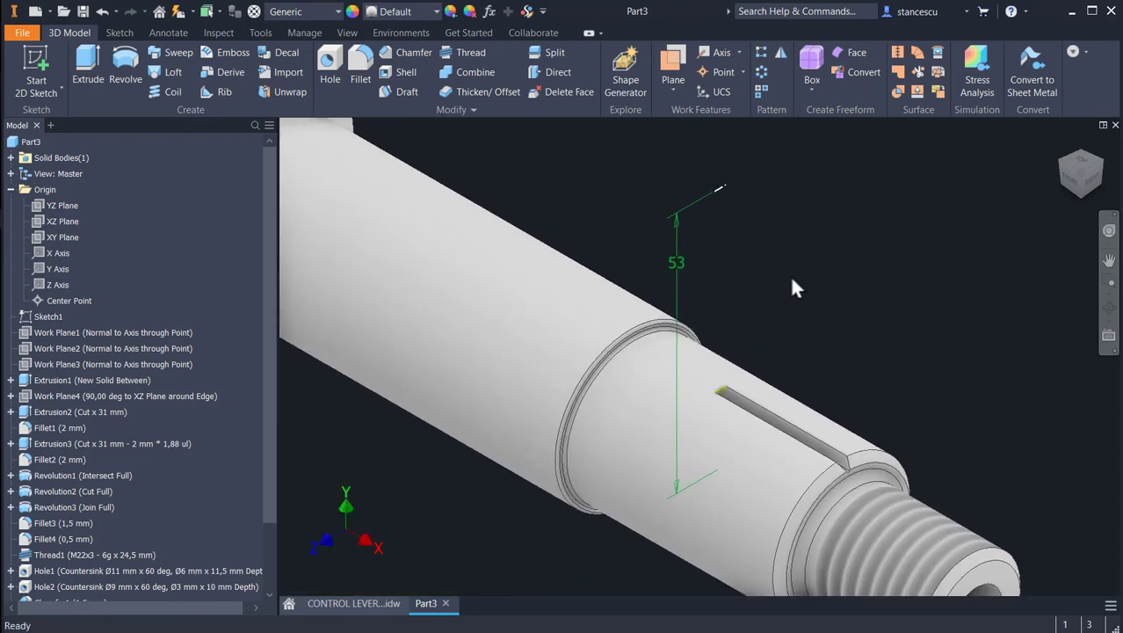
left_click(124, 71)
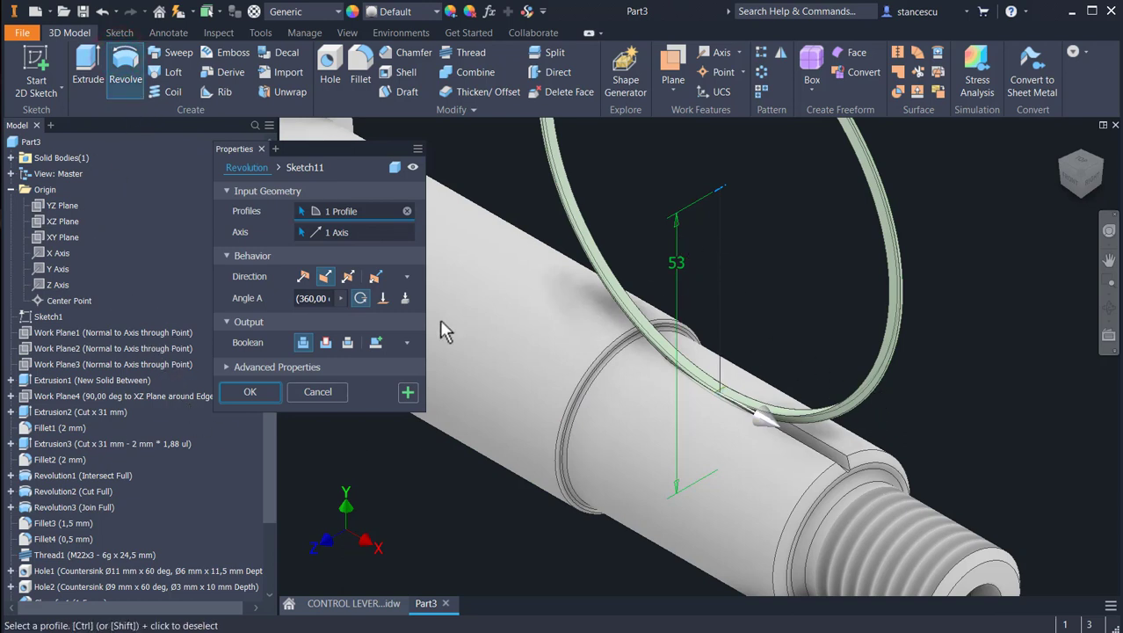
left_click(324, 342)
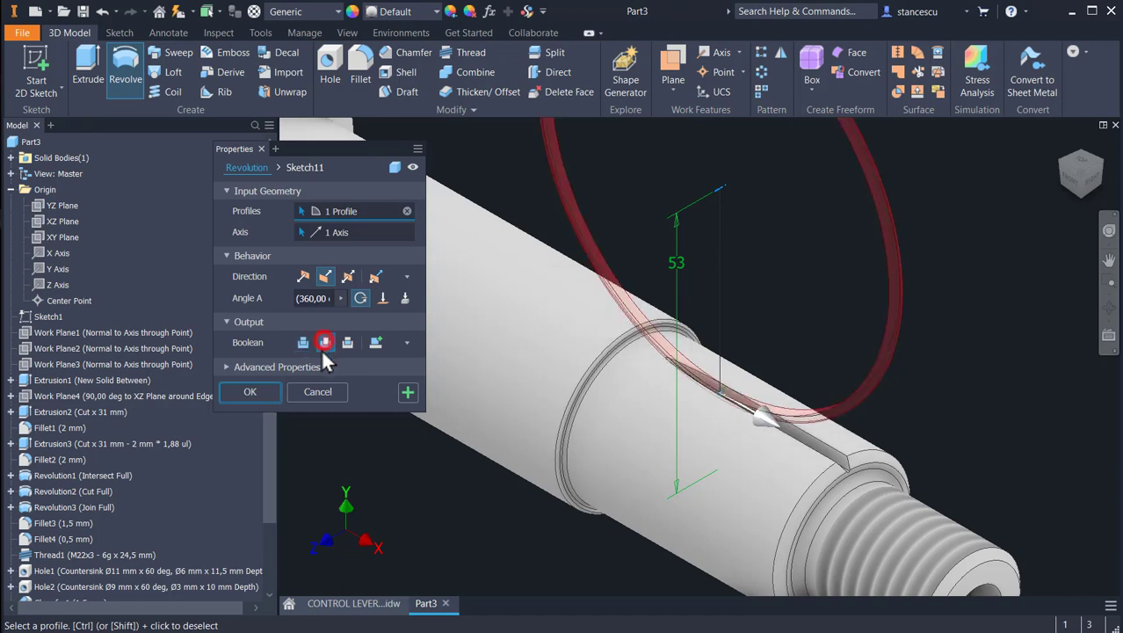
left_click(253, 392)
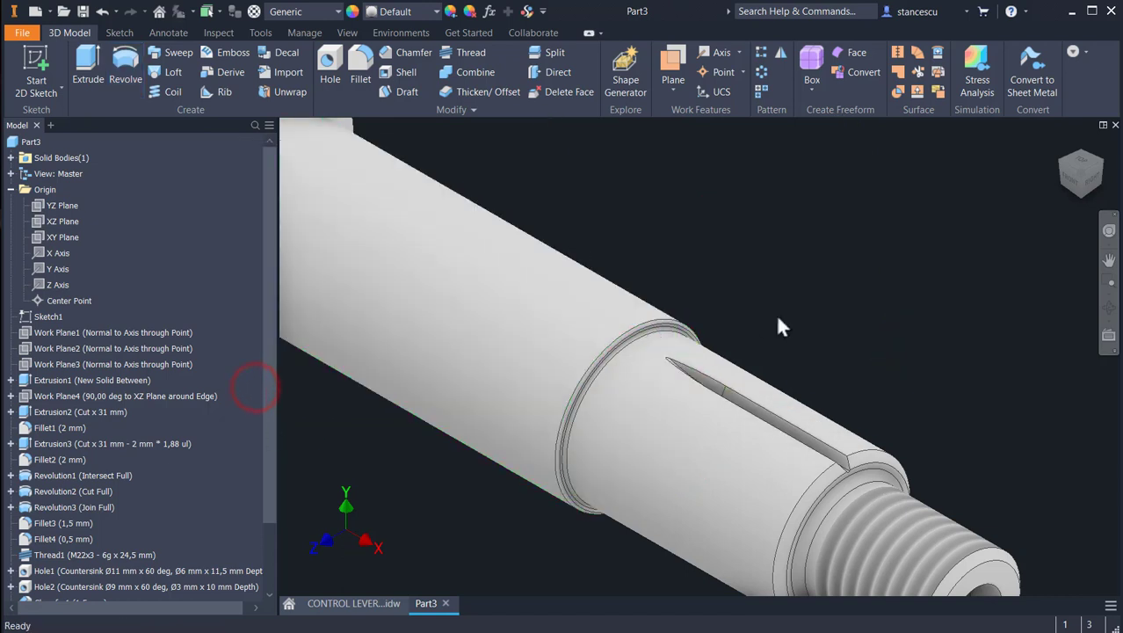
Pattern the channel cut and its curved runout circularly around the shaft axis, with 35 occurrences over 360 degrees.
middle_click_drag(843, 277, 822, 223)
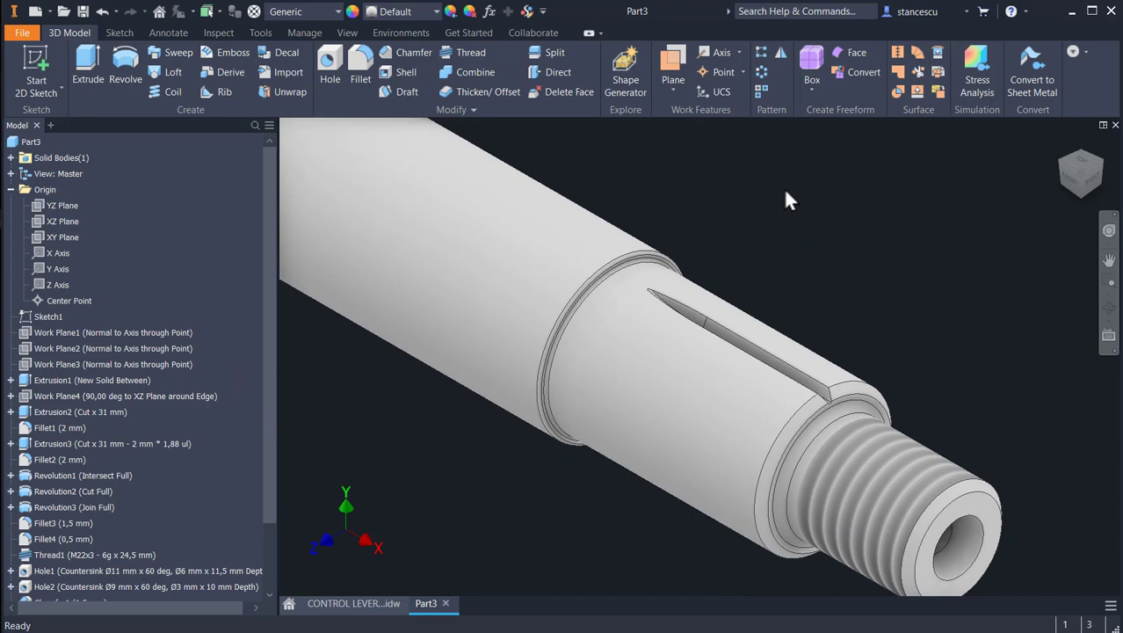
left_click(760, 73)
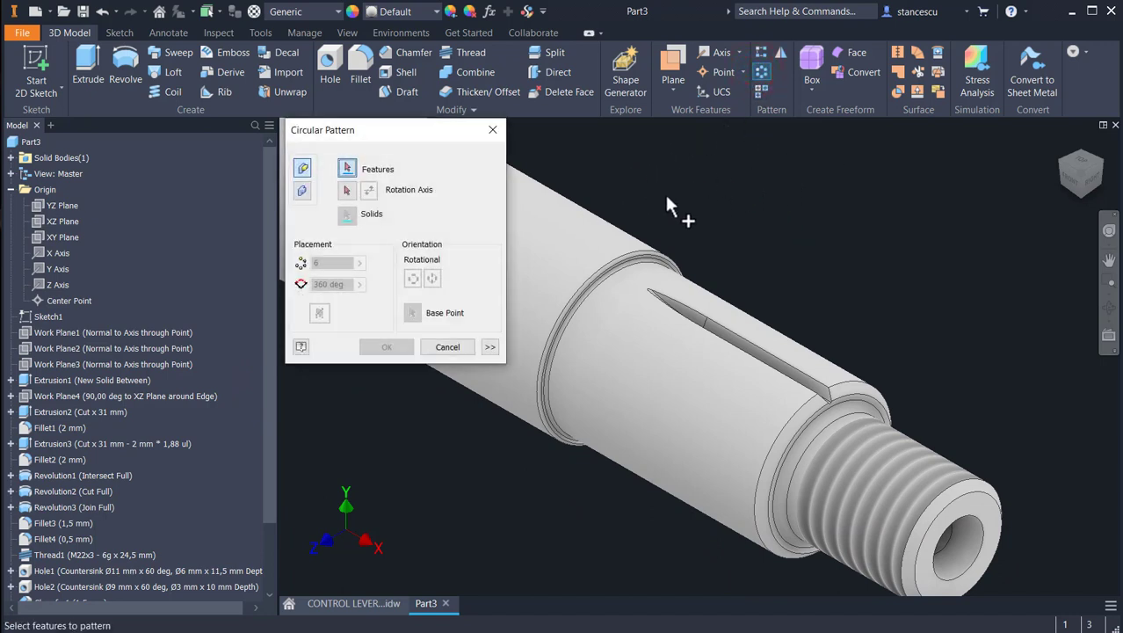
left_click(714, 332)
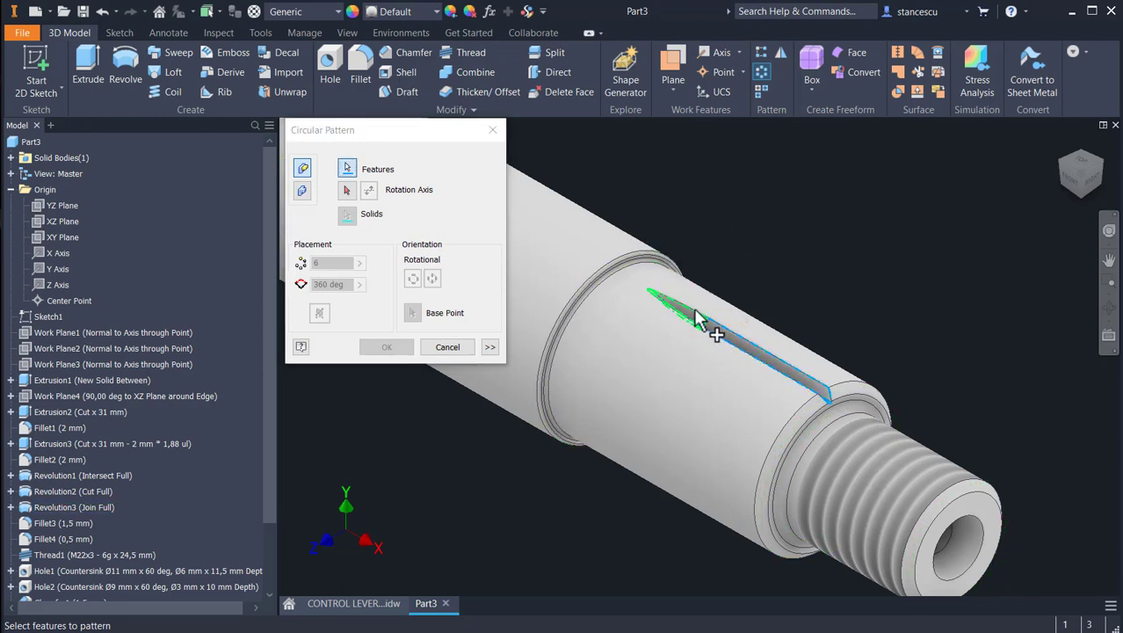
left_click(686, 315)
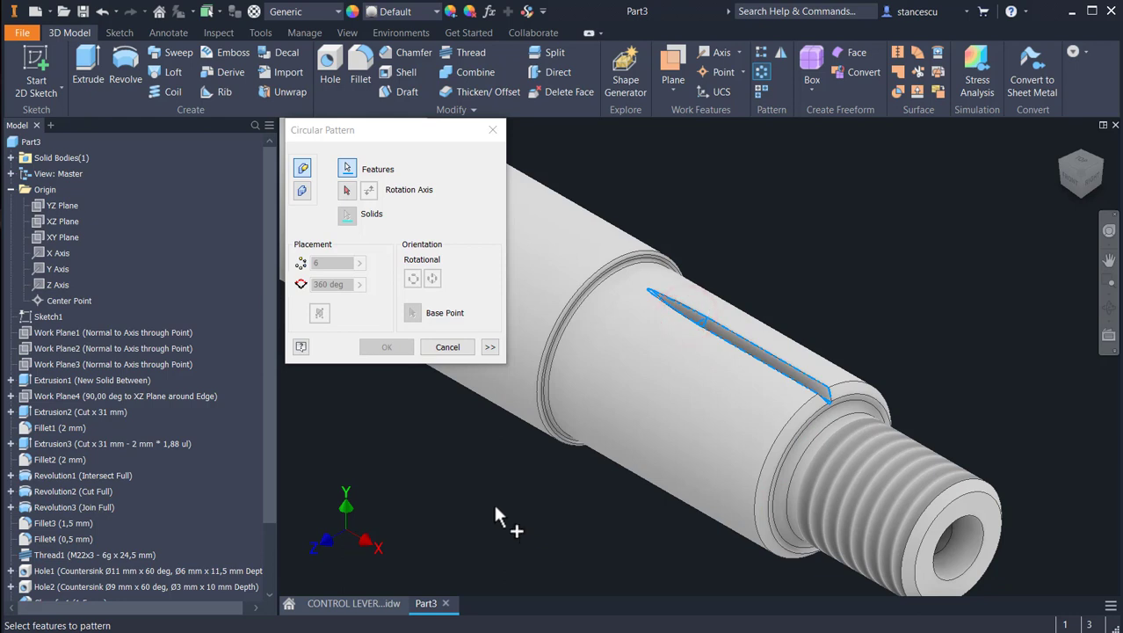
left_click(347, 190)
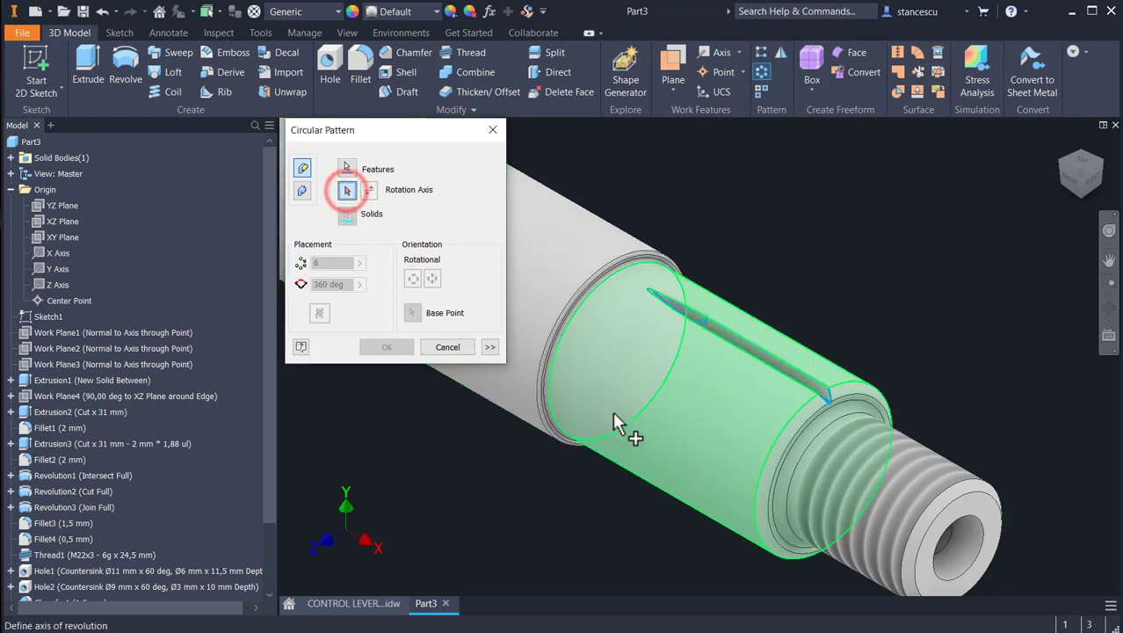
left_click(600, 347)
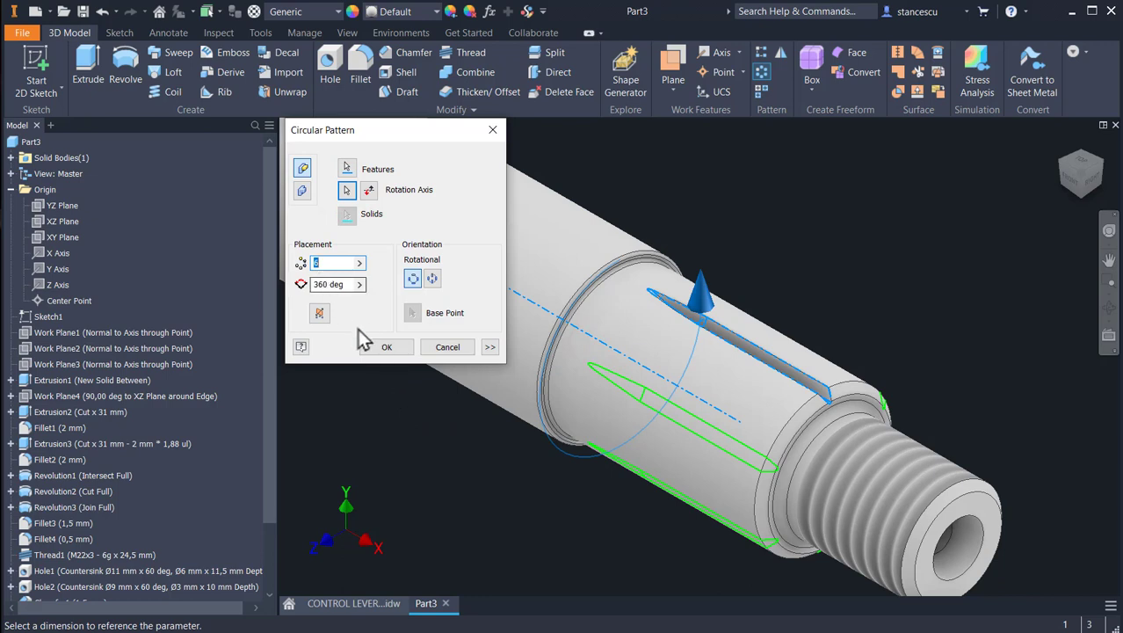
type("35")
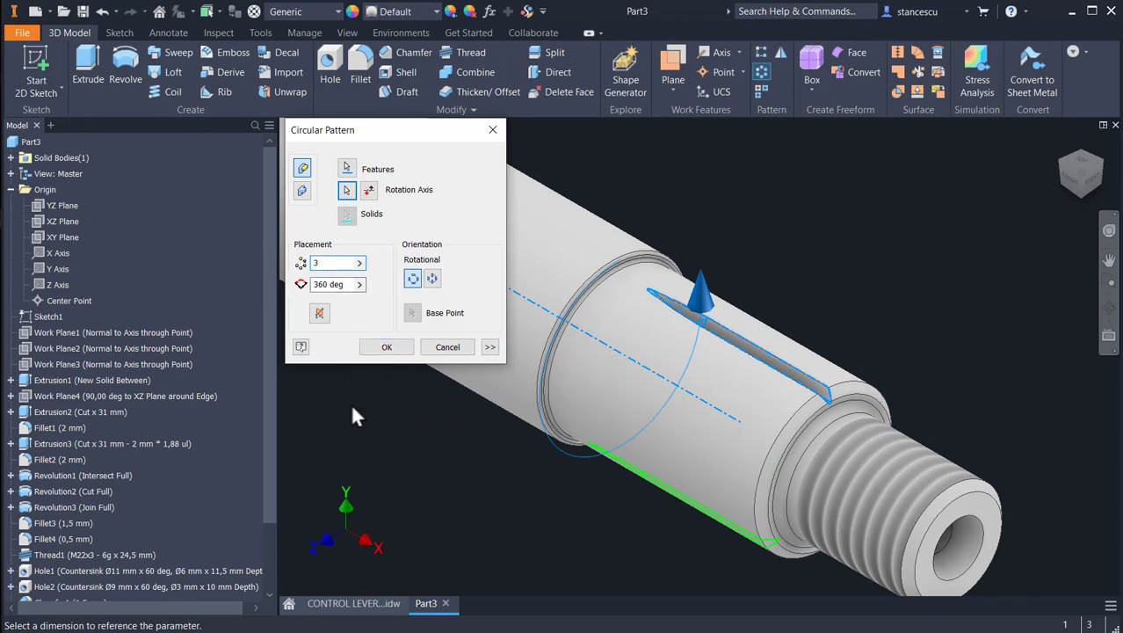
left_click(396, 348)
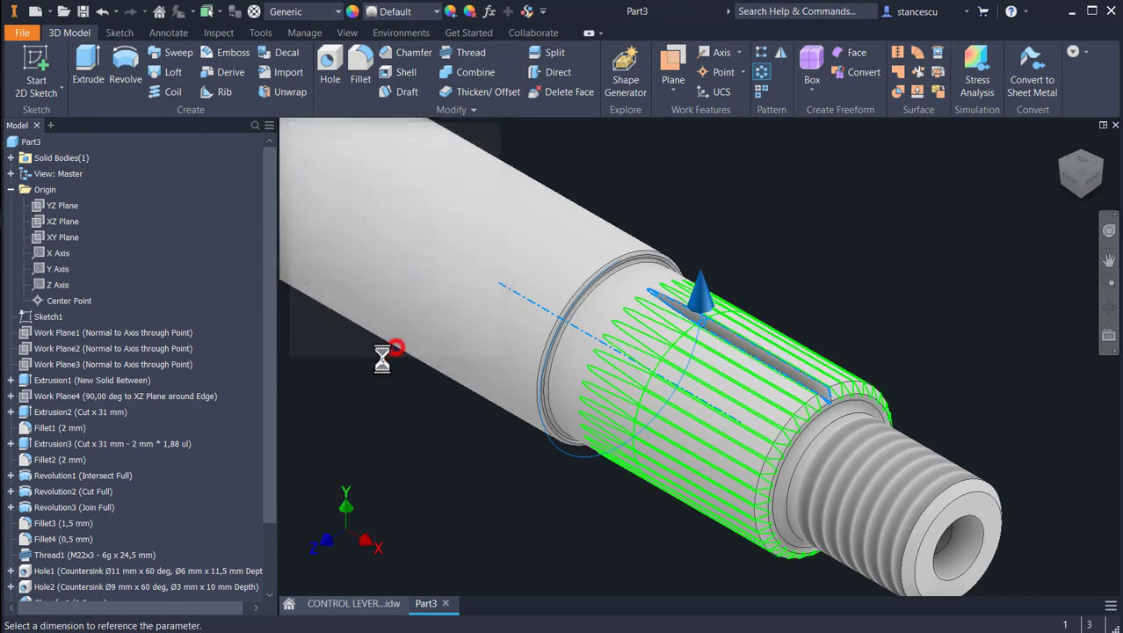
scroll(807, 376, "up", 5)
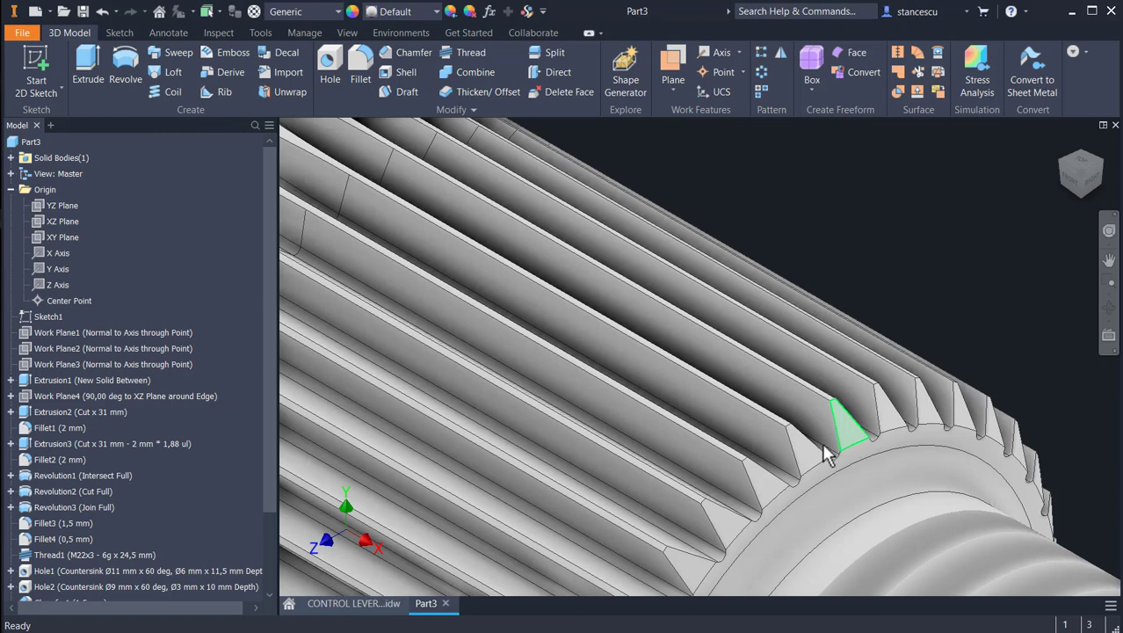
scroll(805, 492, "down", 4)
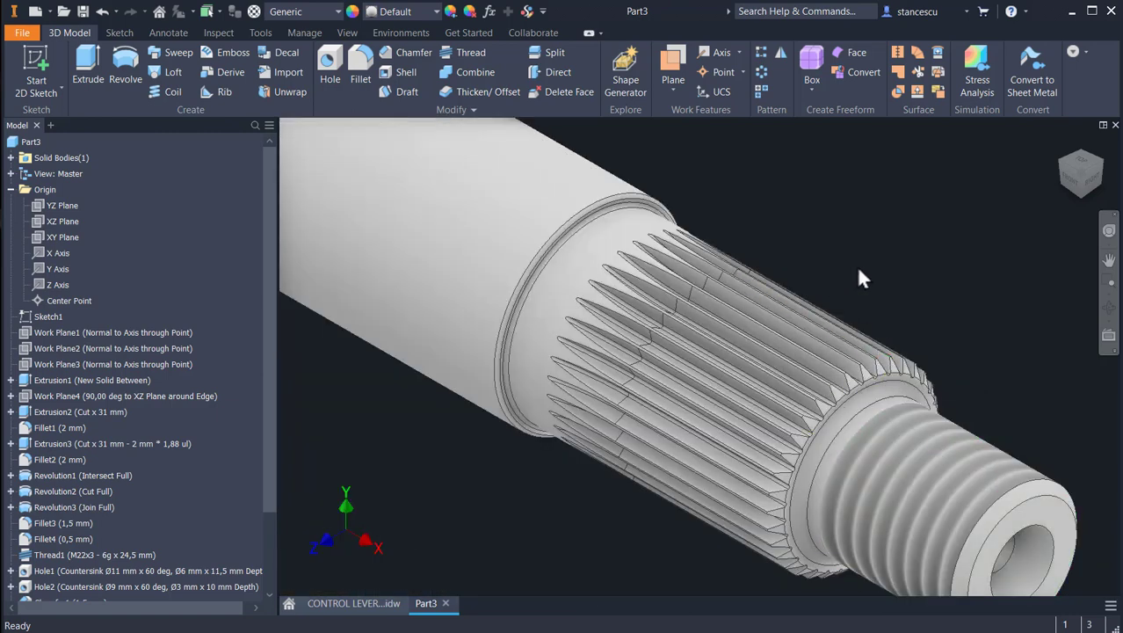
scroll(857, 276, "down", 3)
middle_click_drag(912, 276, 953, 331)
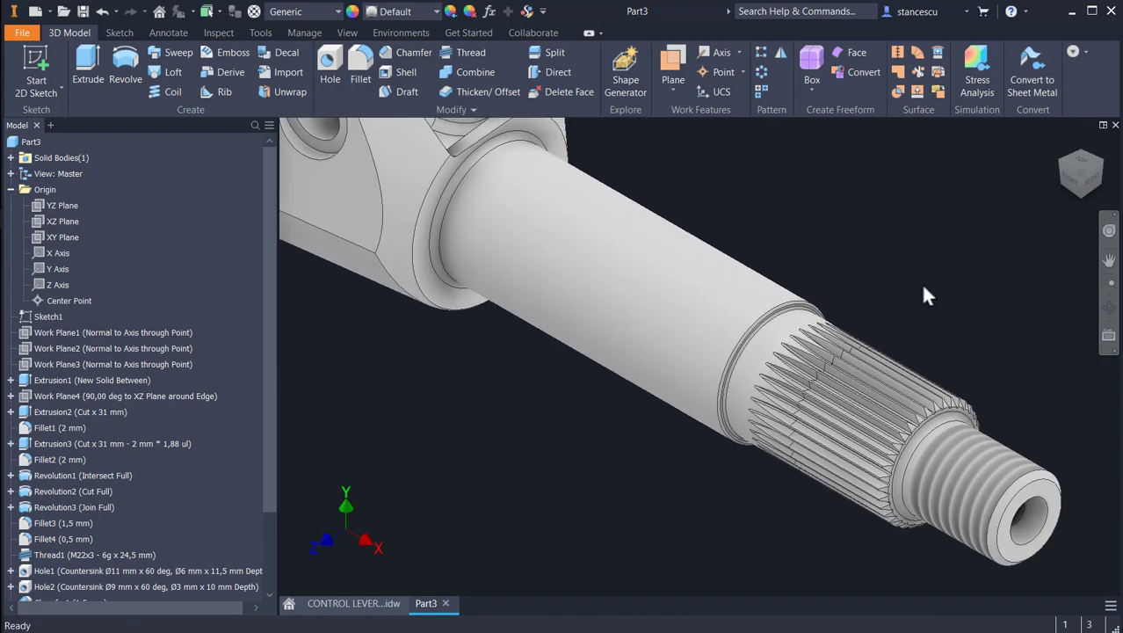
key("F6")
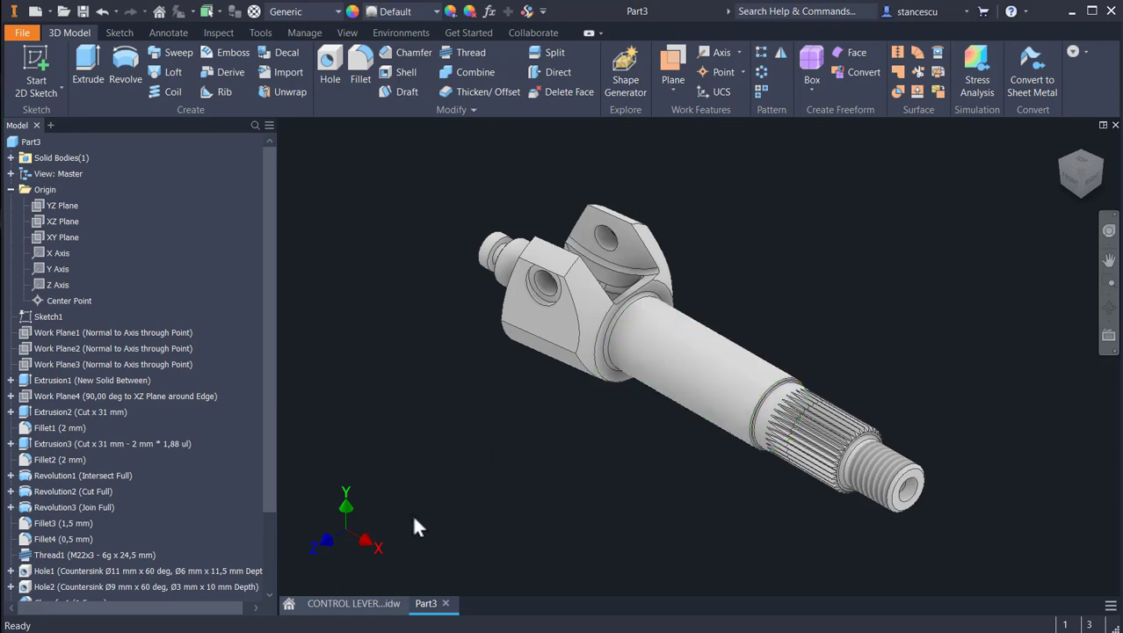
Check the diameter and axial position of the cross hole through the threaded end in the shaft drawing and return to Part3.
left_click(368, 604)
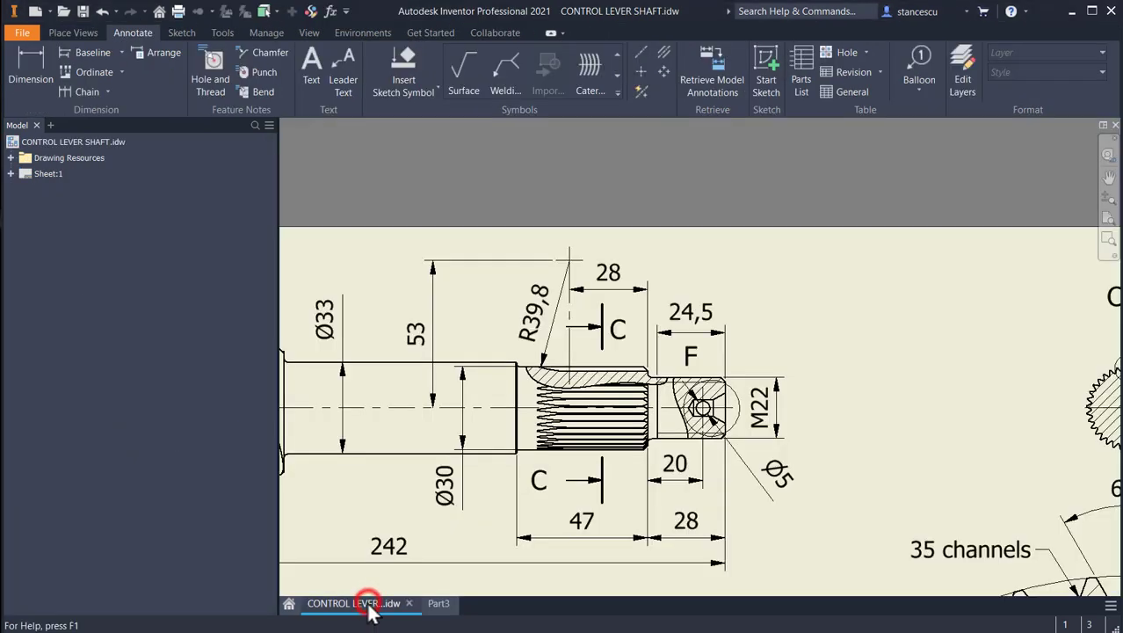
middle_click_drag(823, 456, 952, 382)
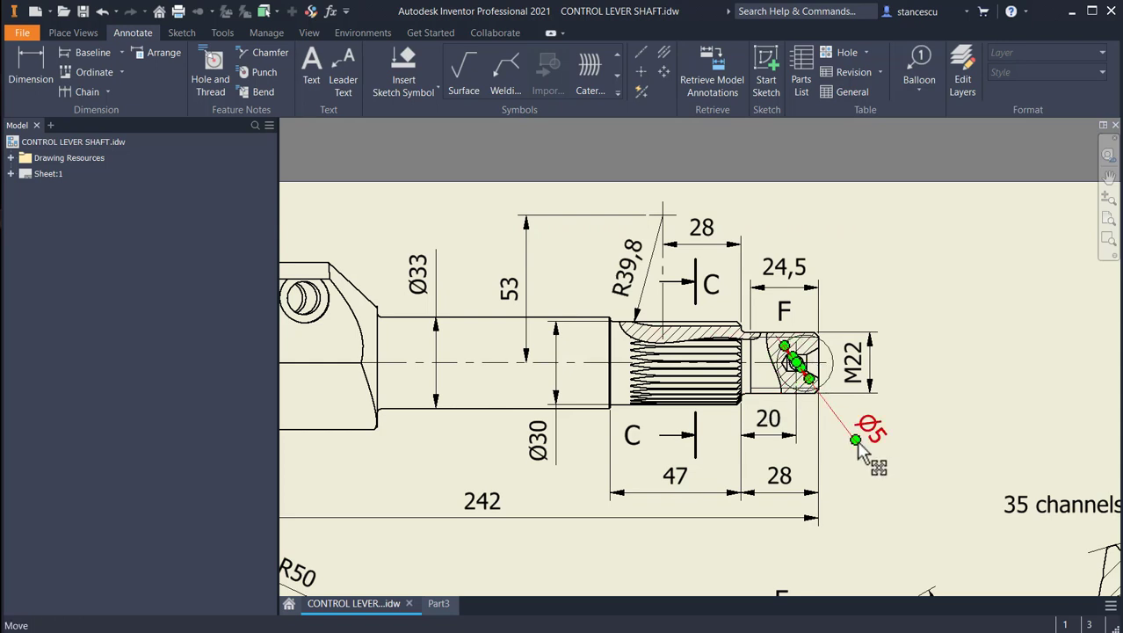
scroll(854, 428, "up", 3)
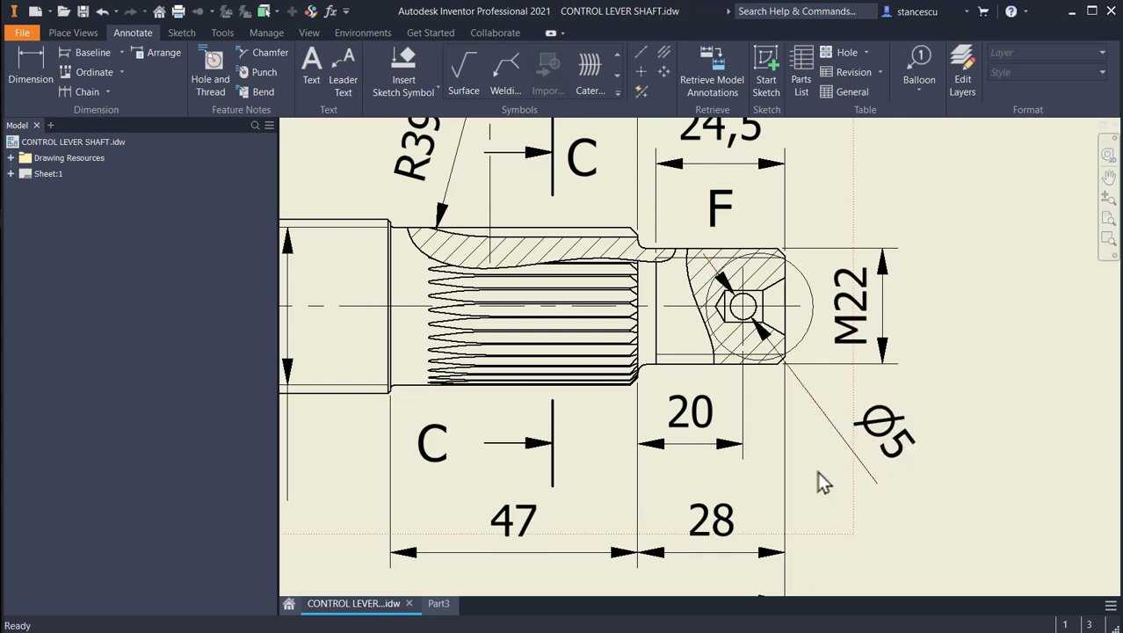
scroll(823, 479, "down", 3)
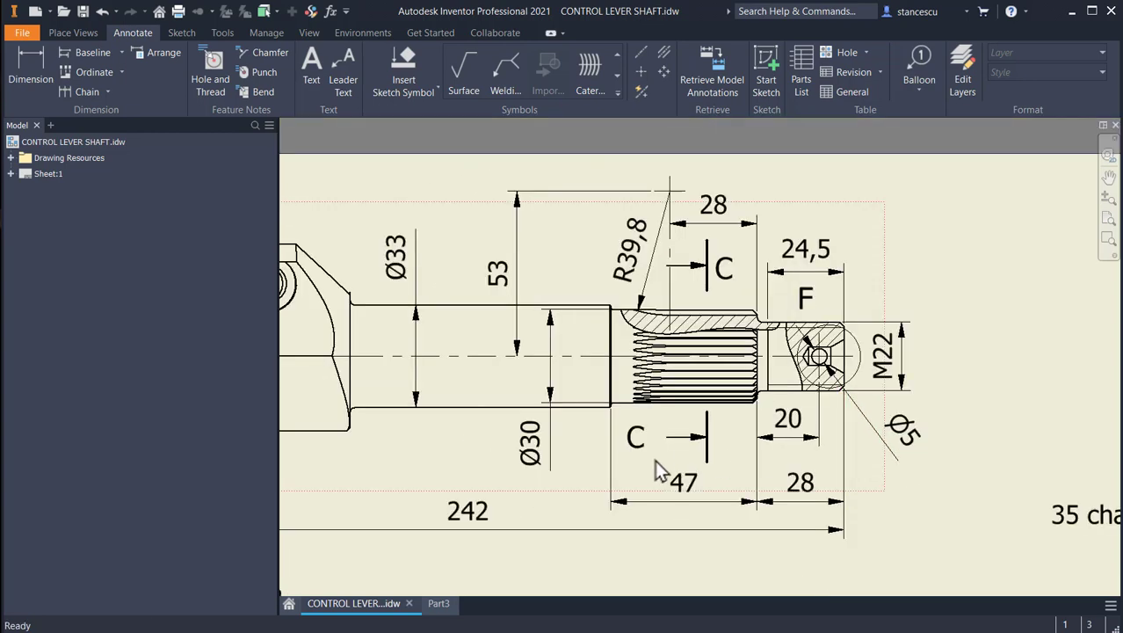
scroll(657, 471, "up", 1)
middle_click_drag(657, 471, 797, 447)
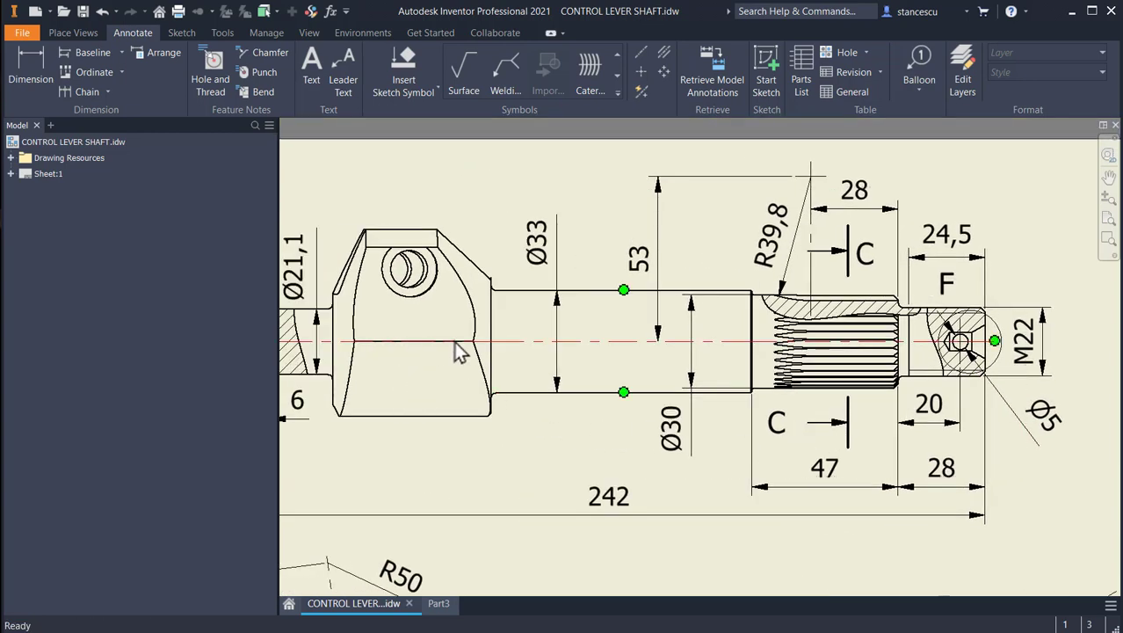
scroll(721, 418, "down", 2)
scroll(698, 431, "up", 1)
middle_click_drag(699, 430, 520, 363)
scroll(518, 363, "down", 3)
scroll(908, 498, "up", 4)
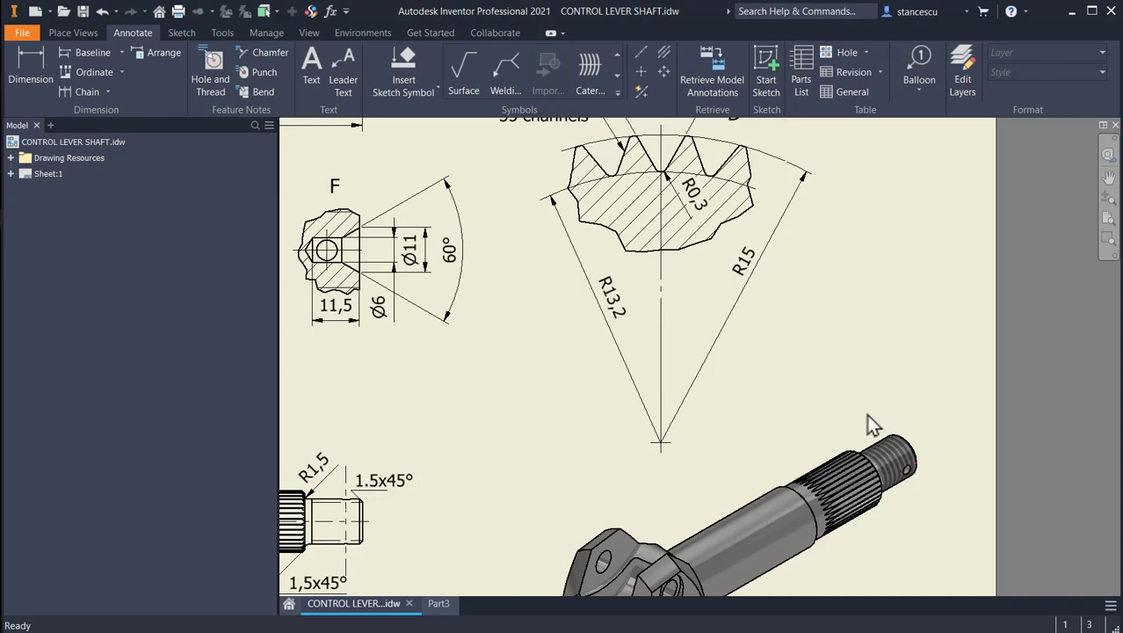
scroll(792, 349, "down", 2)
middle_click_drag(640, 367, 793, 450)
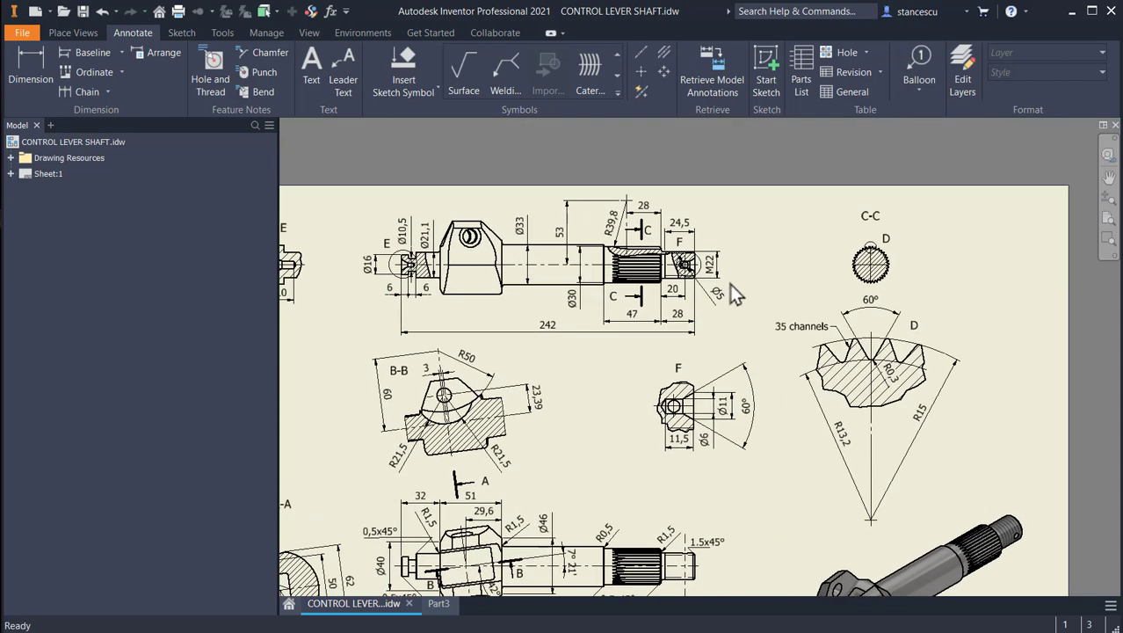
scroll(695, 272, "up", 3)
scroll(675, 271, "up", 2)
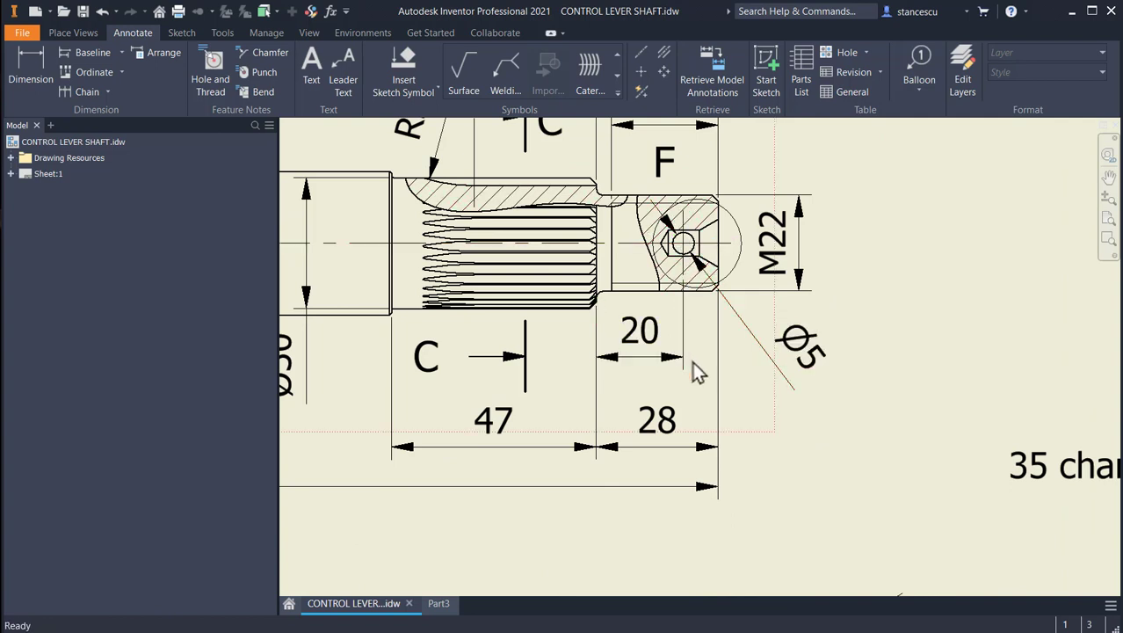
left_click(442, 603)
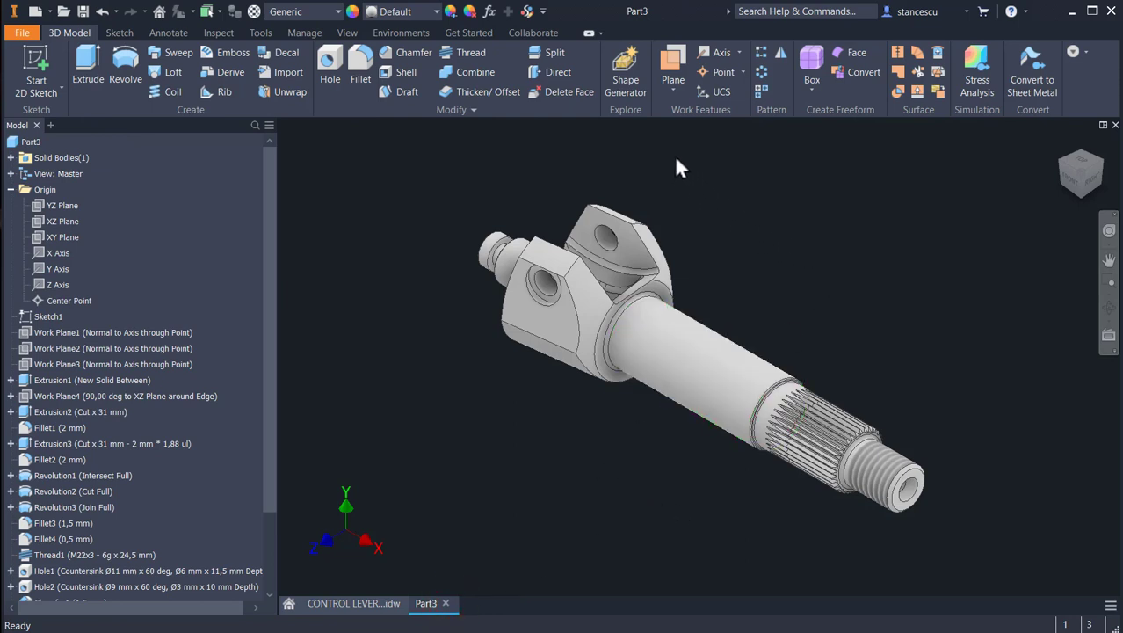
Create a work plane offset 20 mm from the shoulder face between the channels and the thread.
left_click(672, 58)
scroll(892, 378, "up", 3)
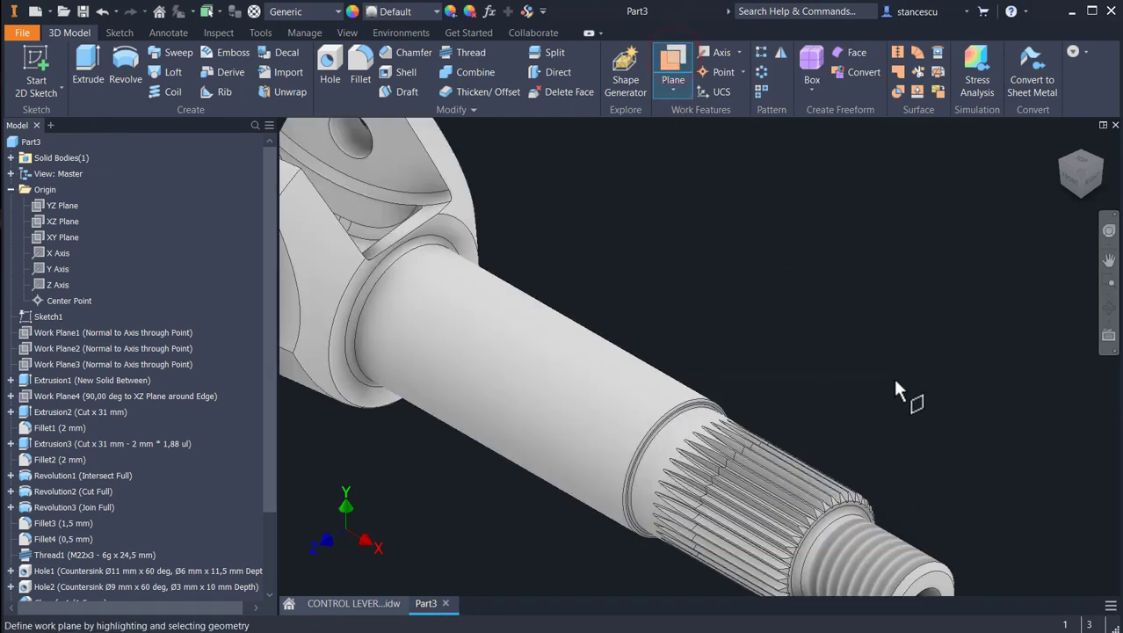
scroll(875, 425, "up", 2)
middle_click_drag(875, 426, 818, 180)
scroll(794, 269, "up", 2)
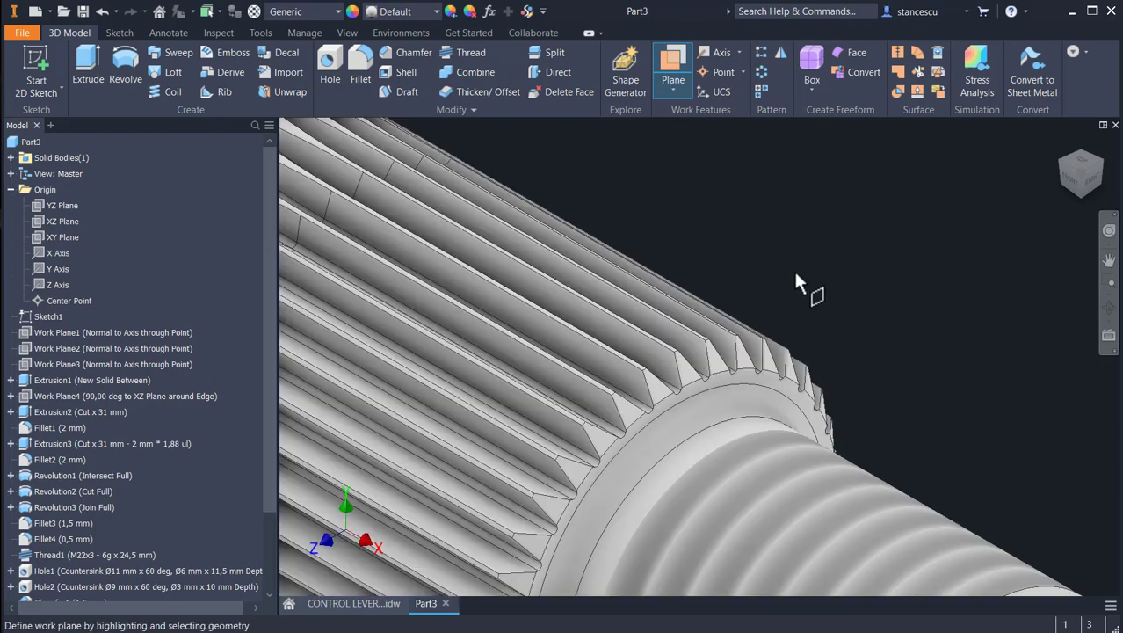
left_click(772, 383)
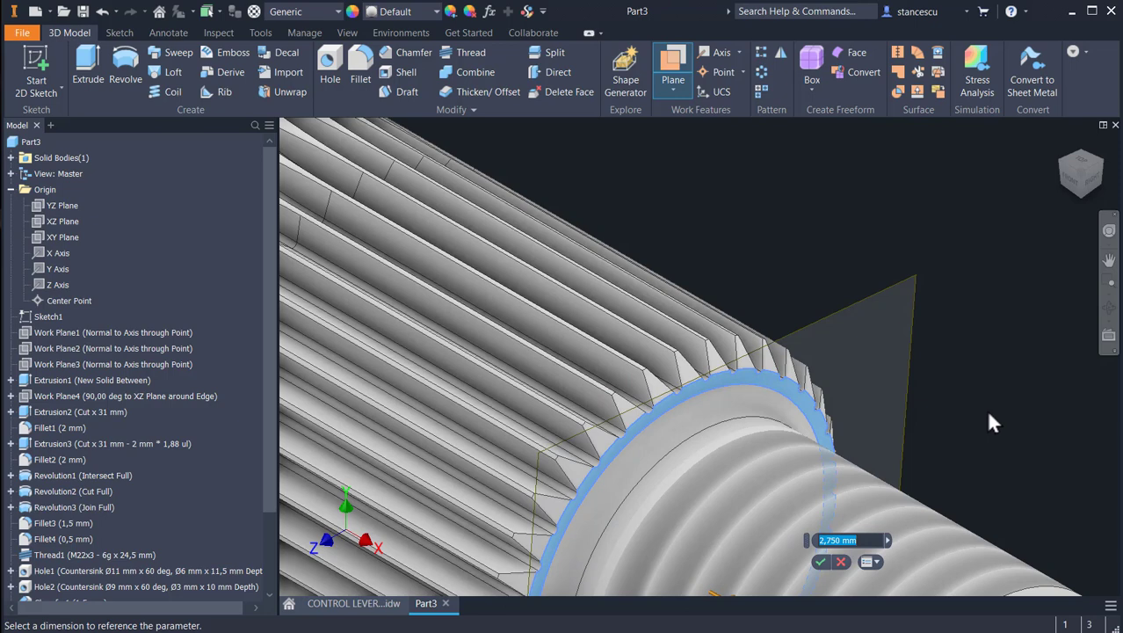
type("10")
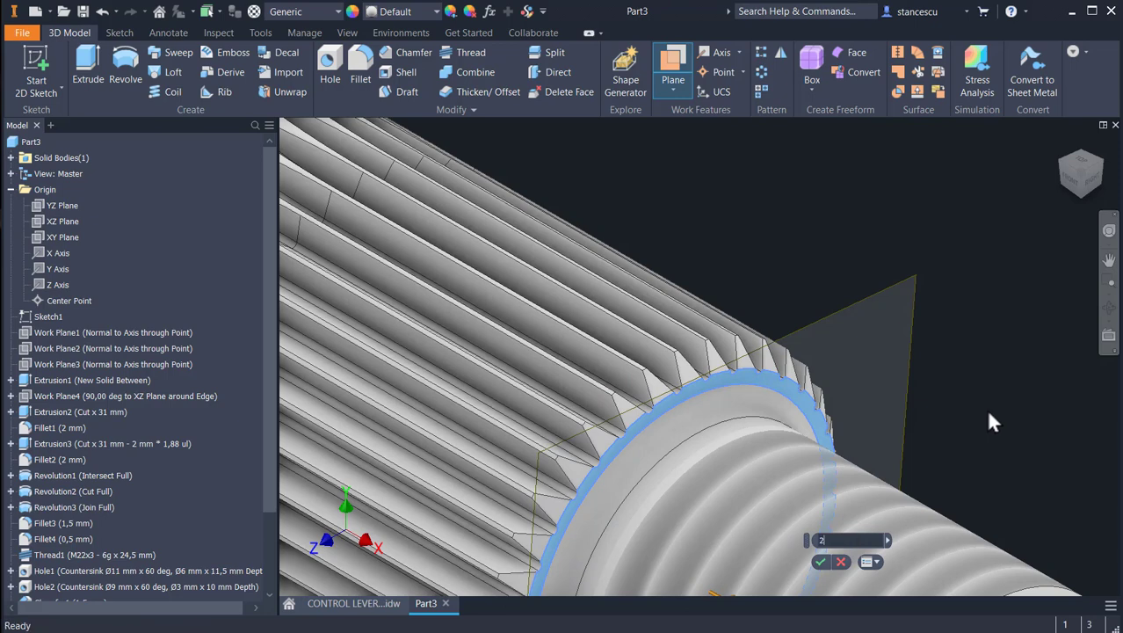
key("Return")
Create a work axis at the intersection of the offset work plane and the XZ plane.
middle_click_drag(961, 388, 937, 205, "shift")
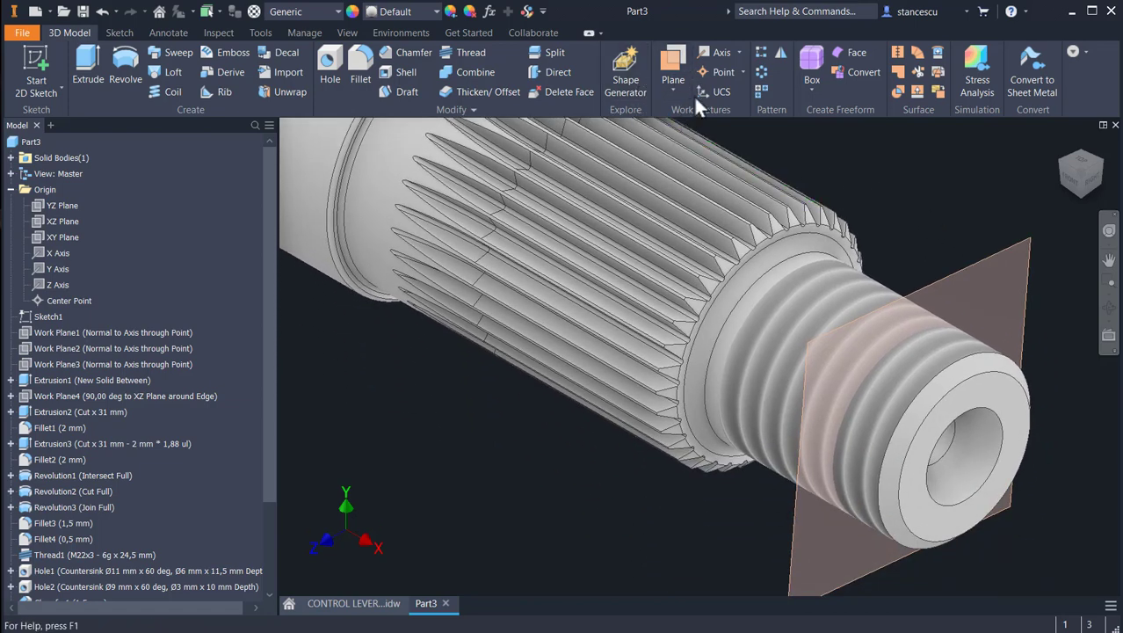
left_click(718, 54)
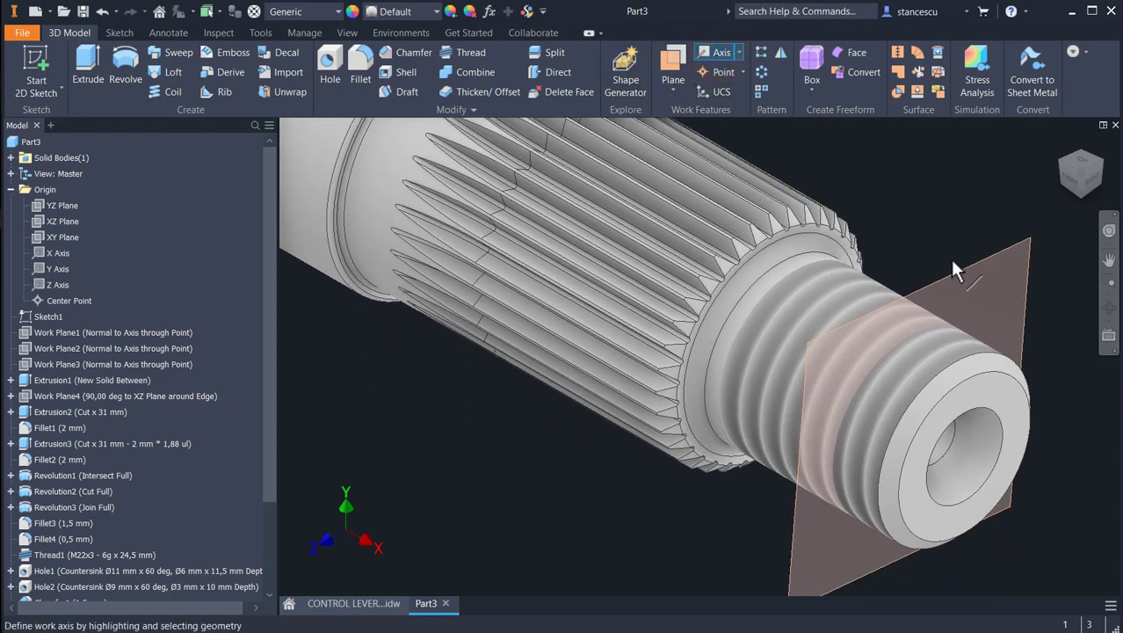
left_click(969, 281)
left_click(970, 281)
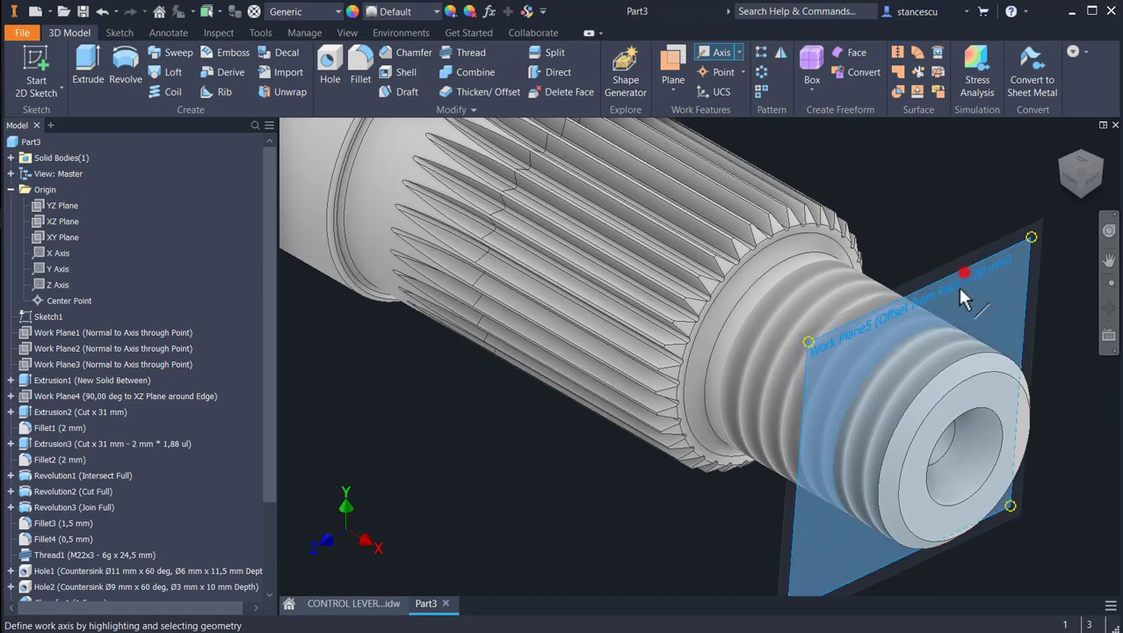
left_click(42, 222)
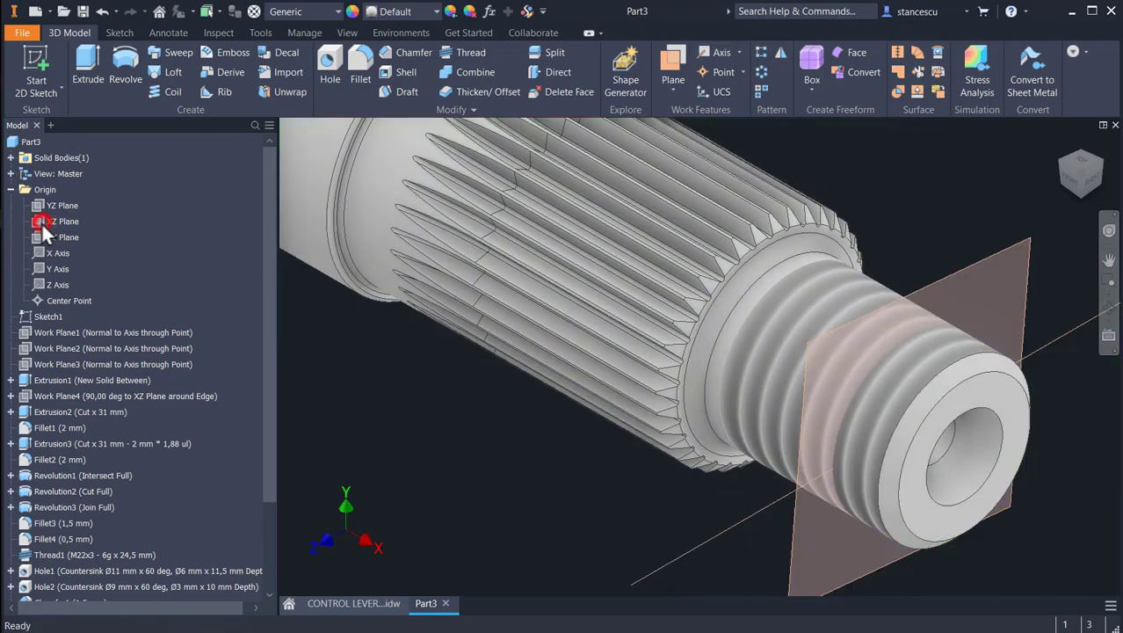
Hide the offset work plane that crosses the threaded end.
middle_click_drag(622, 570, 631, 415)
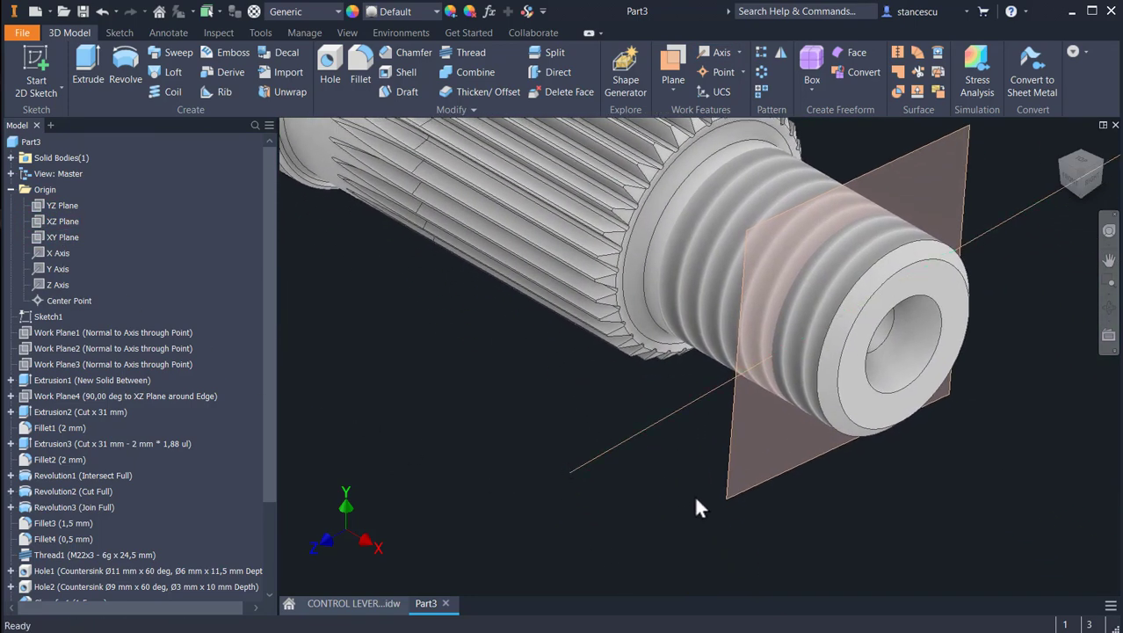
right_click(742, 497)
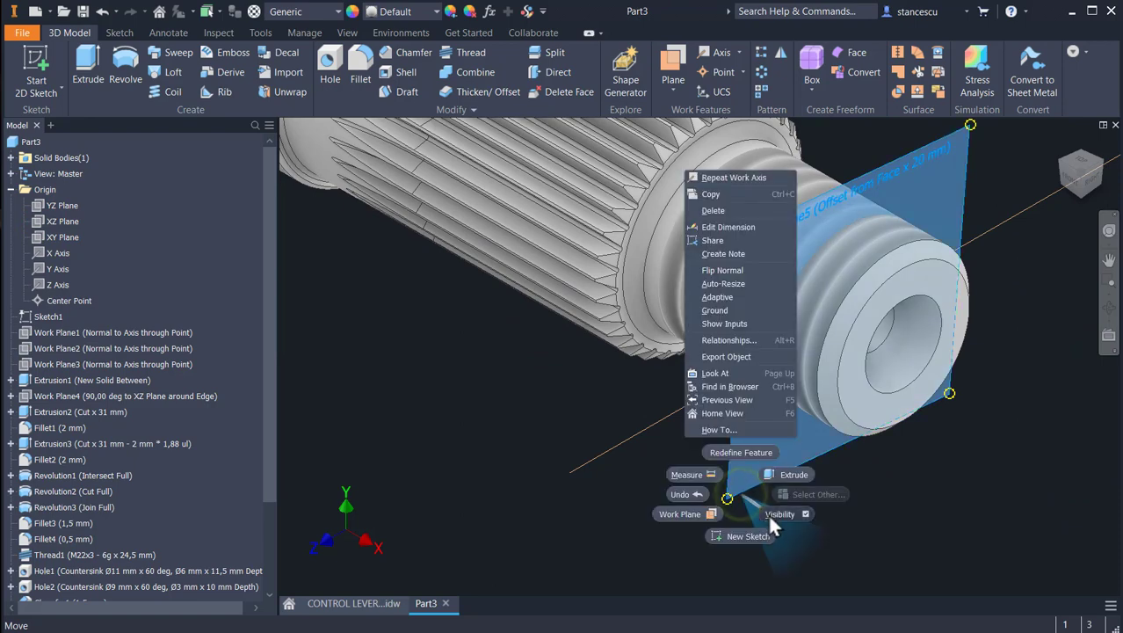
left_click(746, 530)
Create a work point where the new work axis meets the cylindrical surface of the threaded end.
scroll(712, 490, "down", 3)
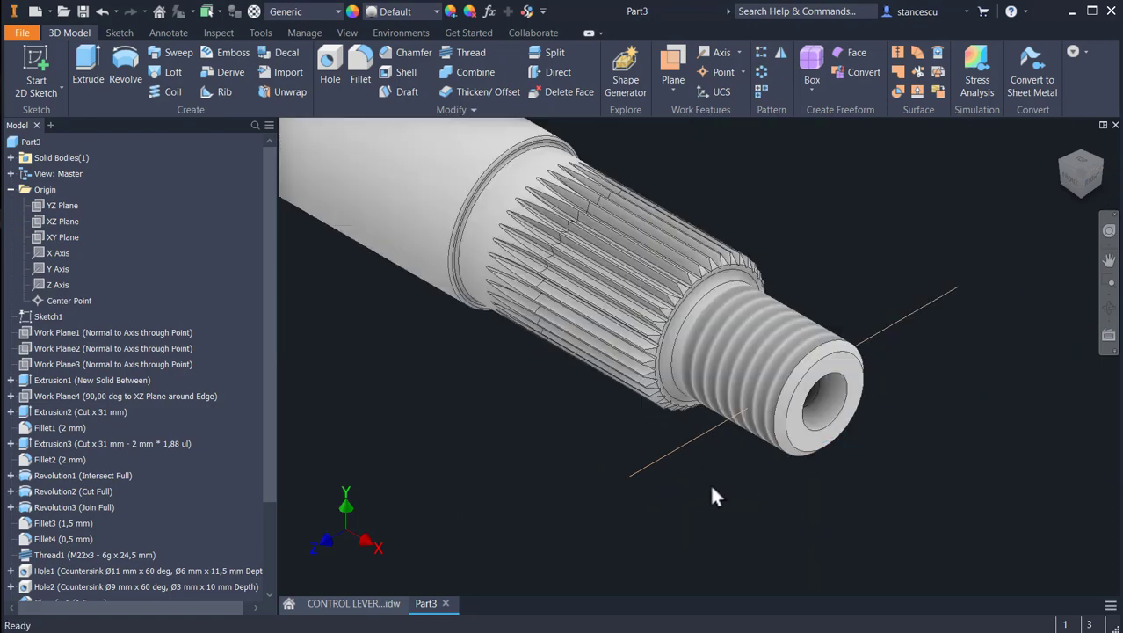
middle_click_drag(727, 497, 737, 481)
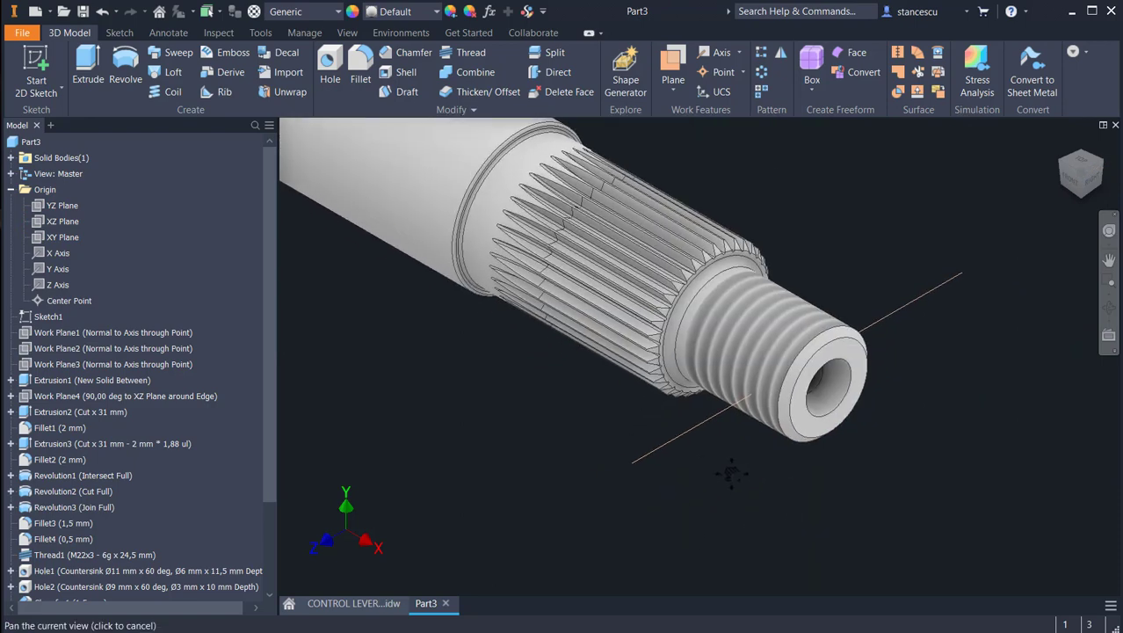
left_click(719, 72)
left_click(671, 442)
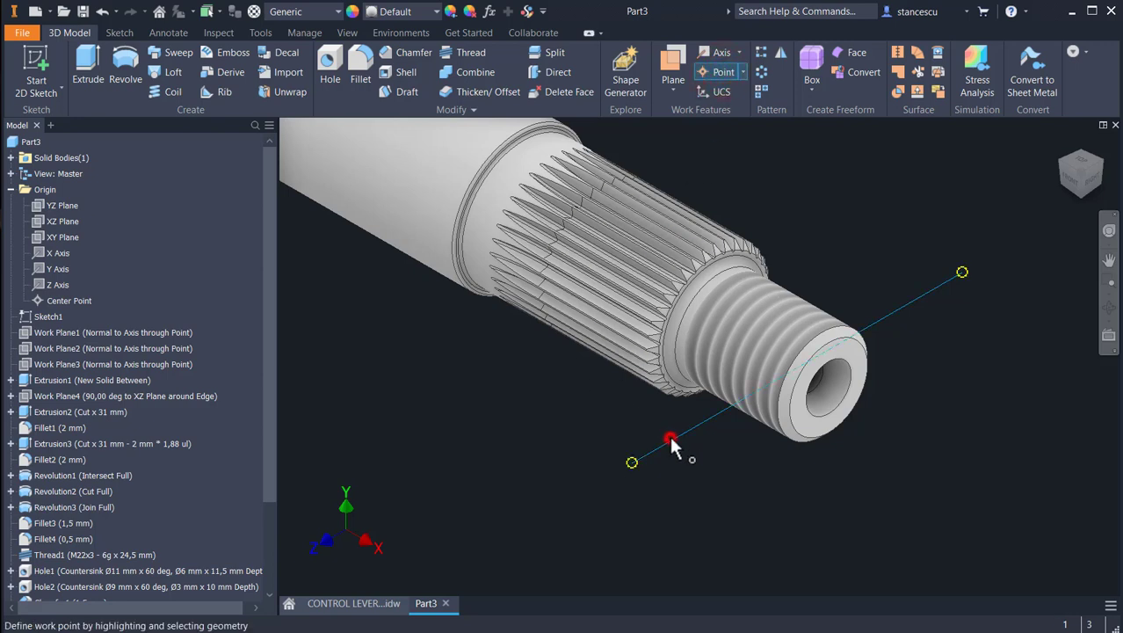
left_click(760, 419)
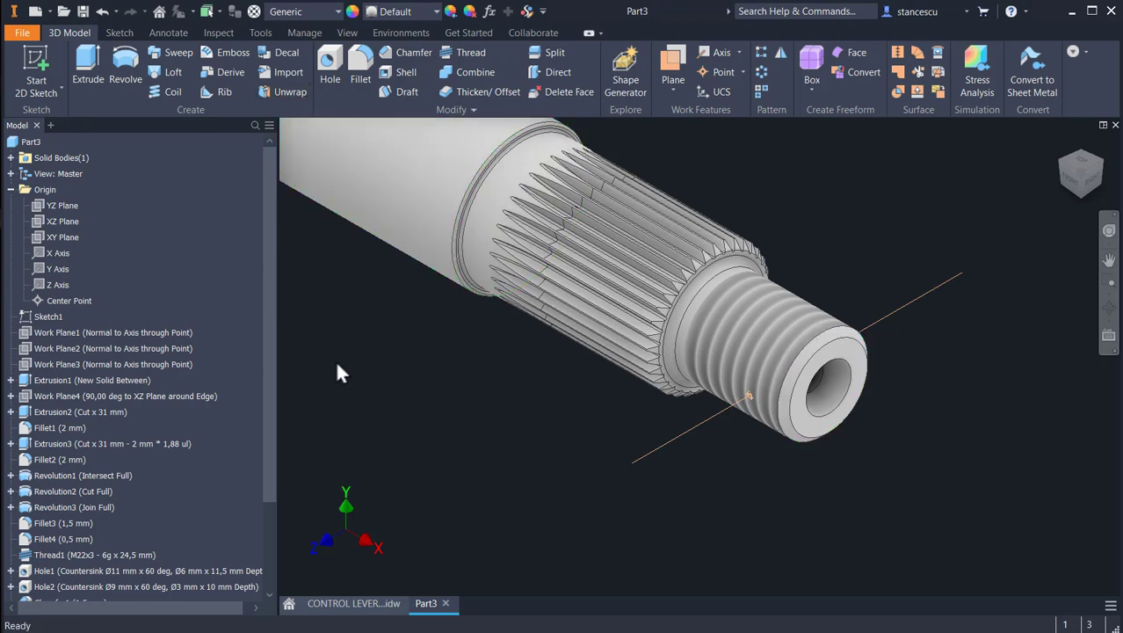
Drill a simple 5 mm hole through all at the work point on the threaded end, directed along the work axis.
left_click(327, 62)
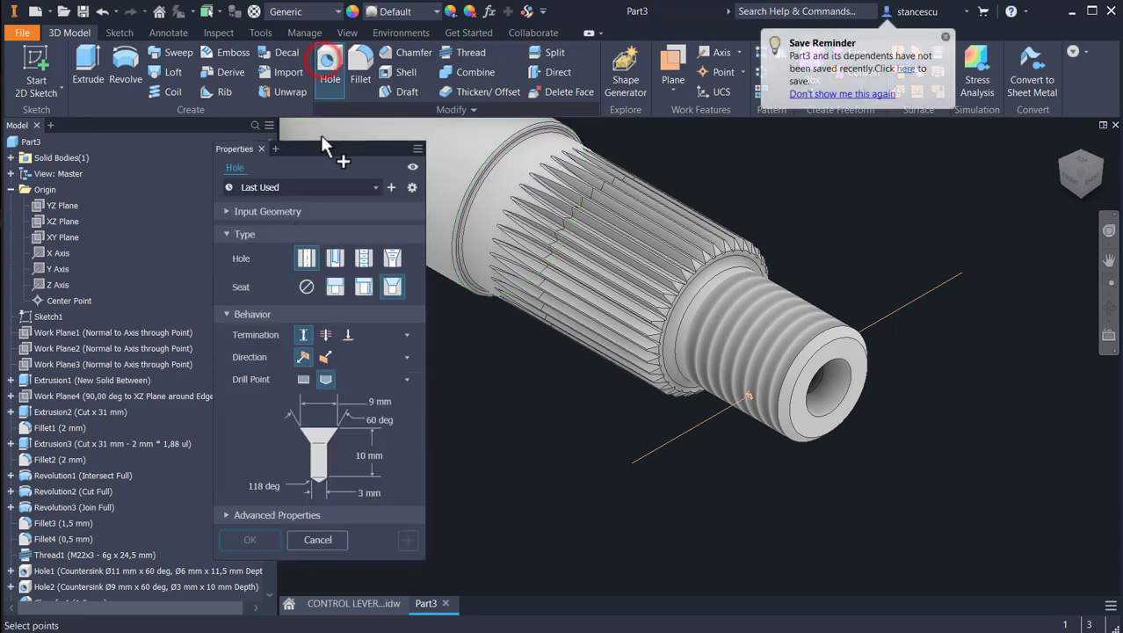
left_click(944, 38)
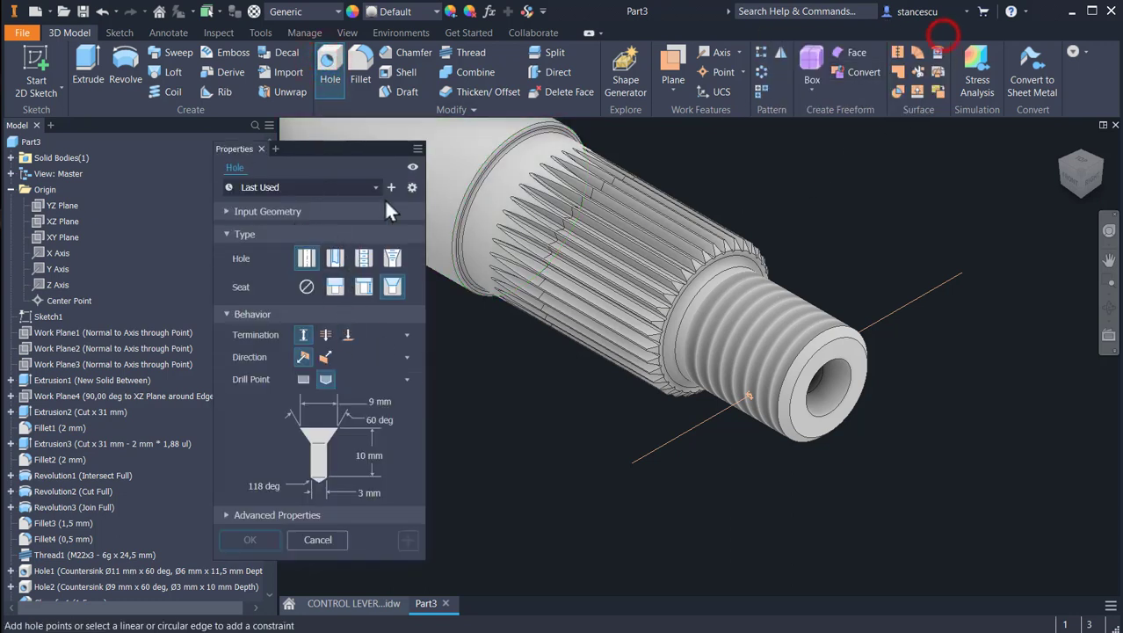
left_click(305, 287)
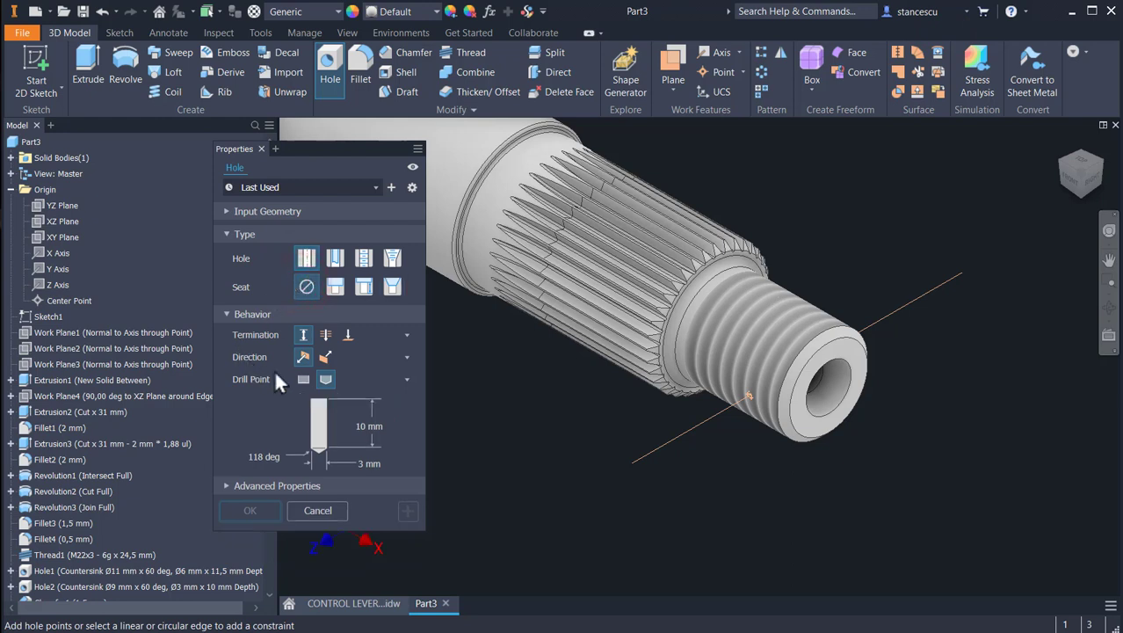
left_click(326, 335)
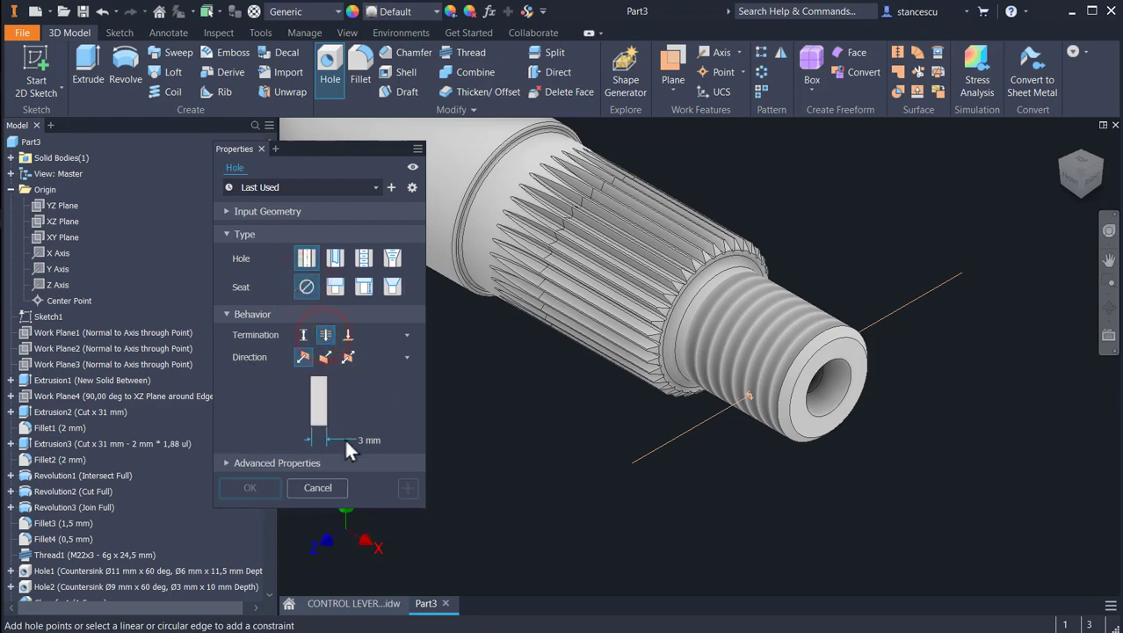
left_click(751, 396)
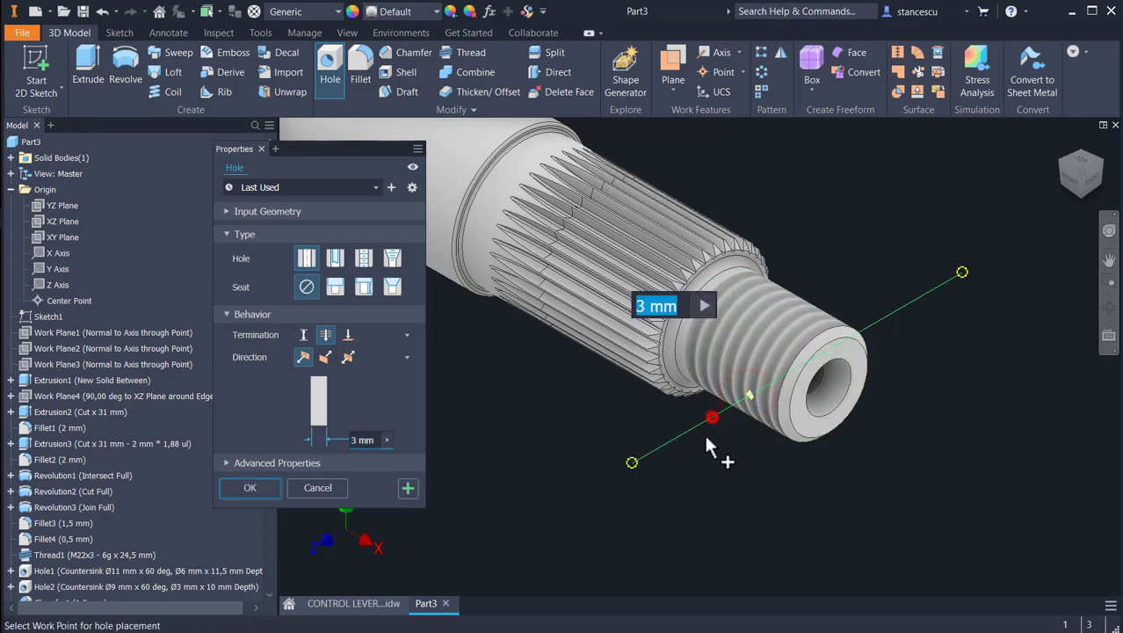
left_click(369, 439)
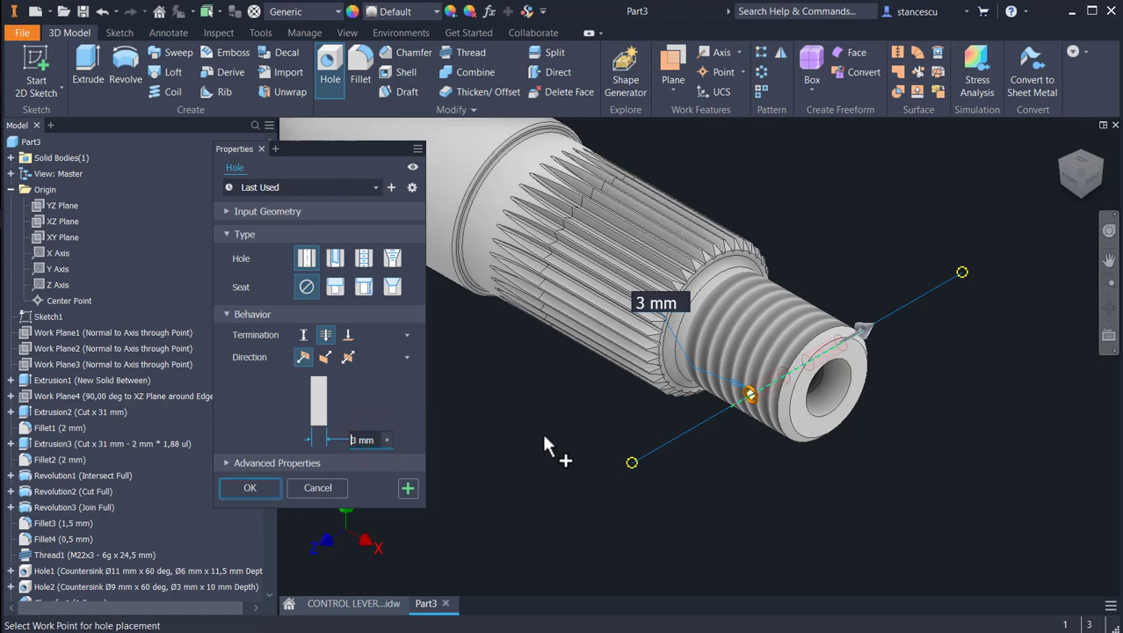
key("Delete")
type("5")
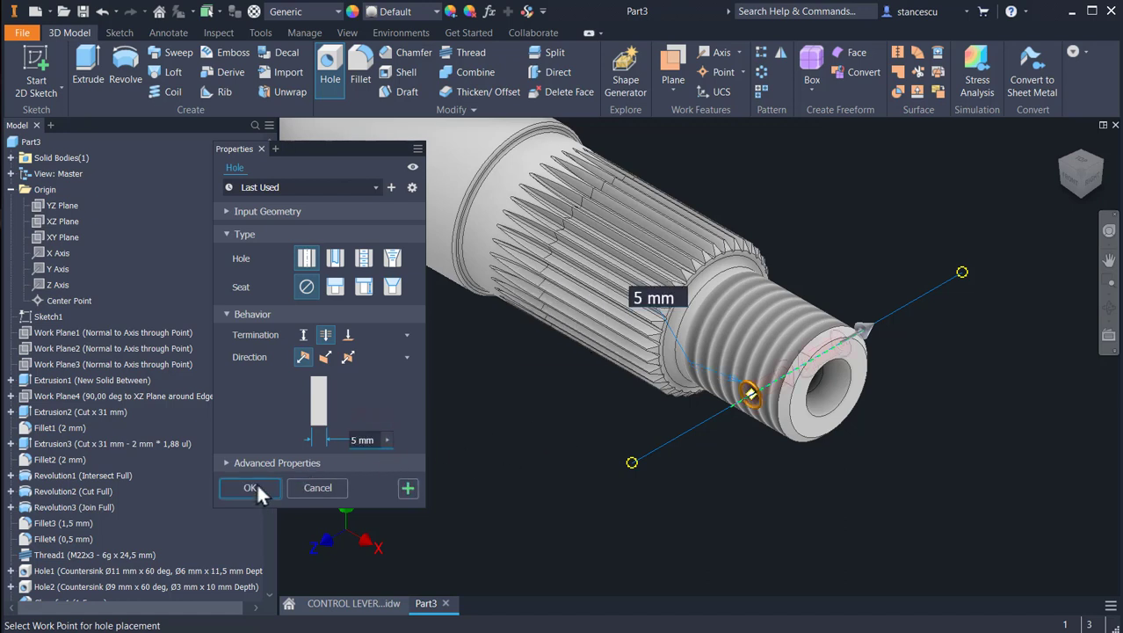
left_click(252, 488)
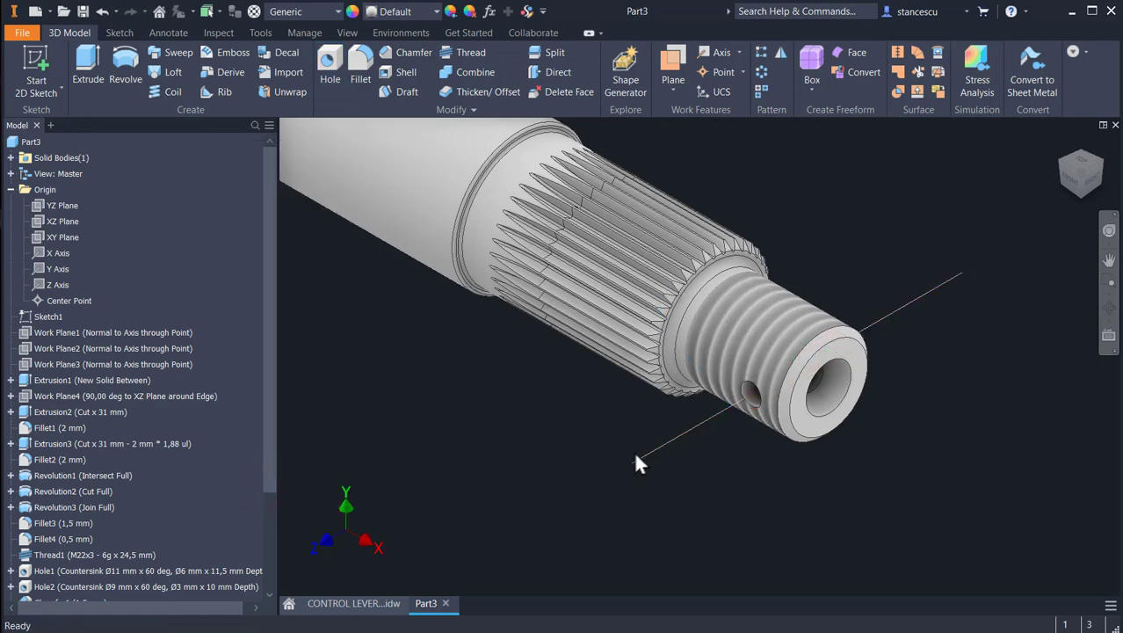
Hide the work axis and the work point at the cross hole in the threaded end.
right_click(635, 460)
left_click(677, 476)
right_click(752, 398)
left_click(790, 417)
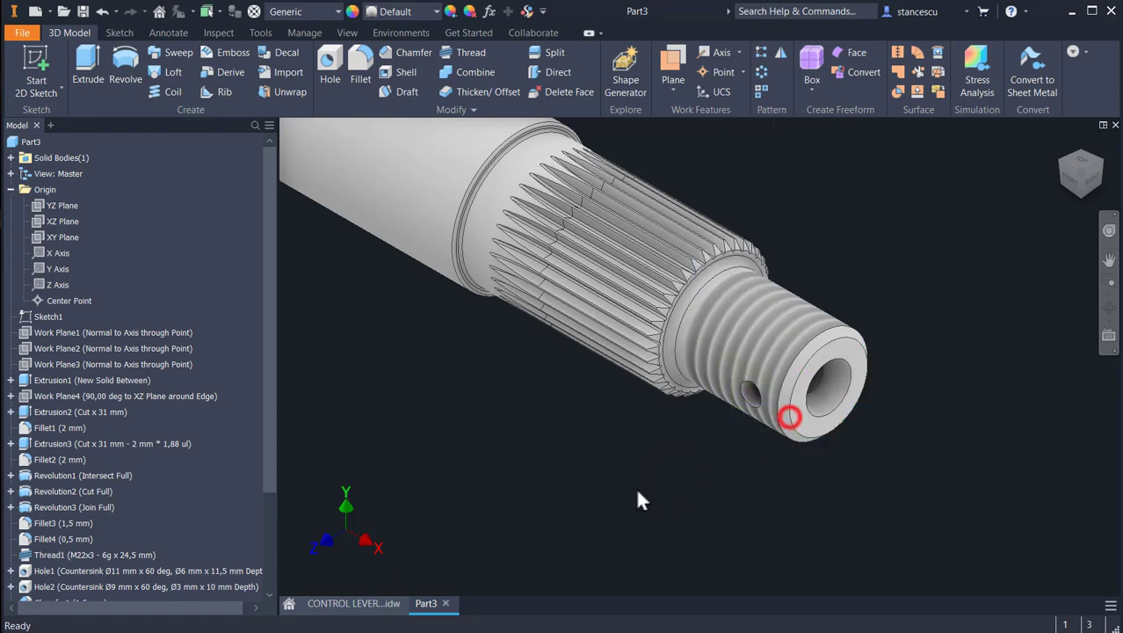
Assign the Steel, Alloy material from the Inventor Material Library to the part.
key("F6")
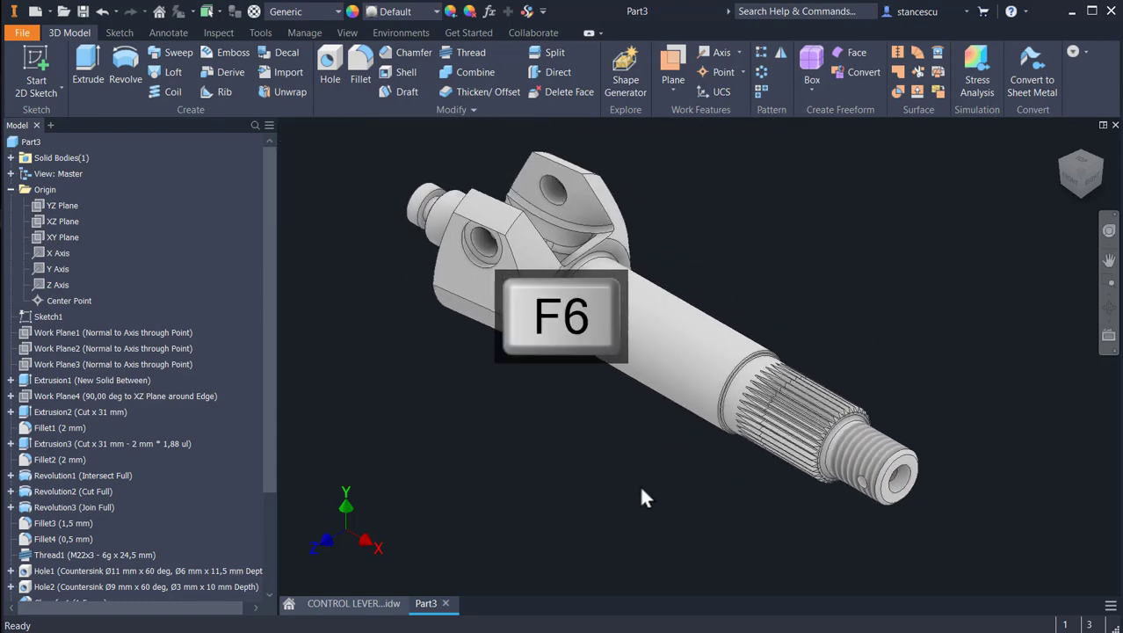
left_click(1064, 168)
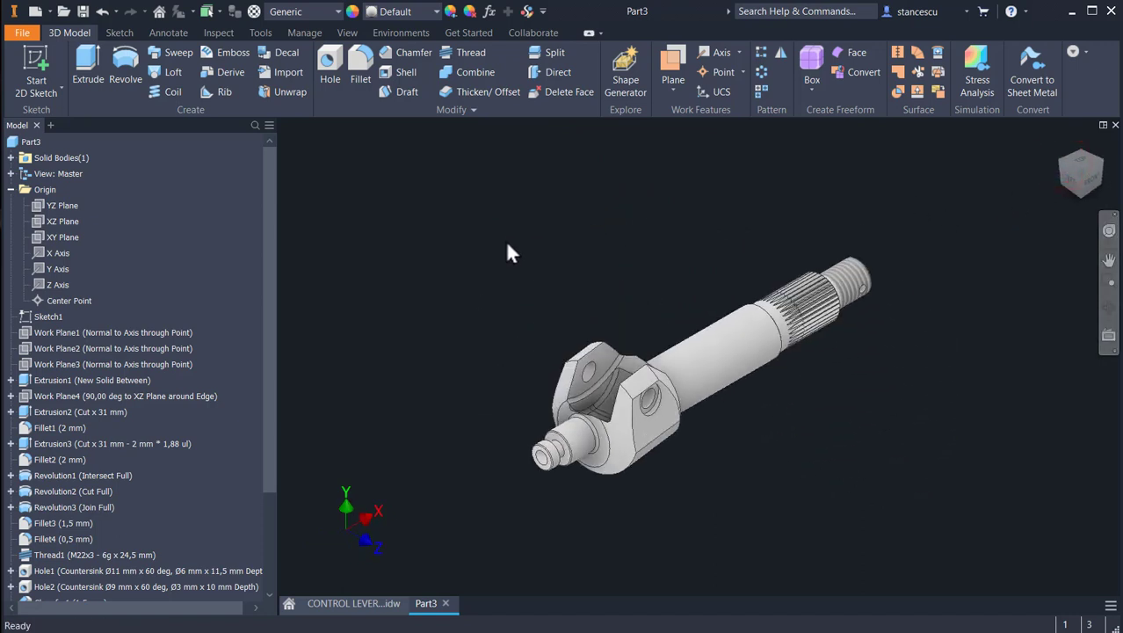
middle_click_drag(370, 220, 606, 294, "shift")
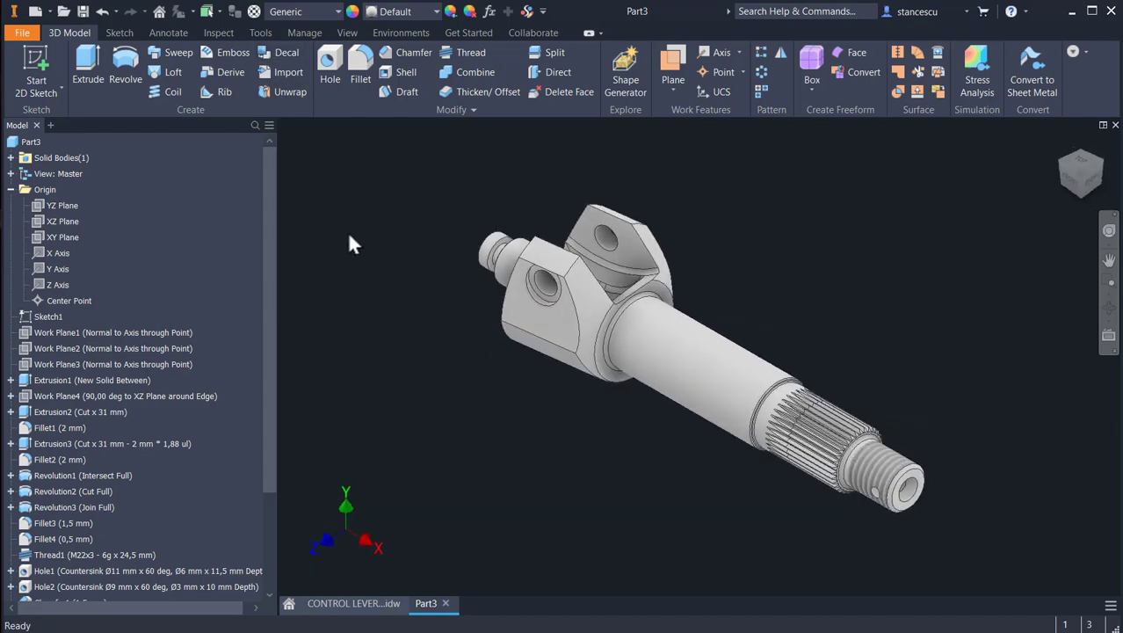
left_click(302, 12)
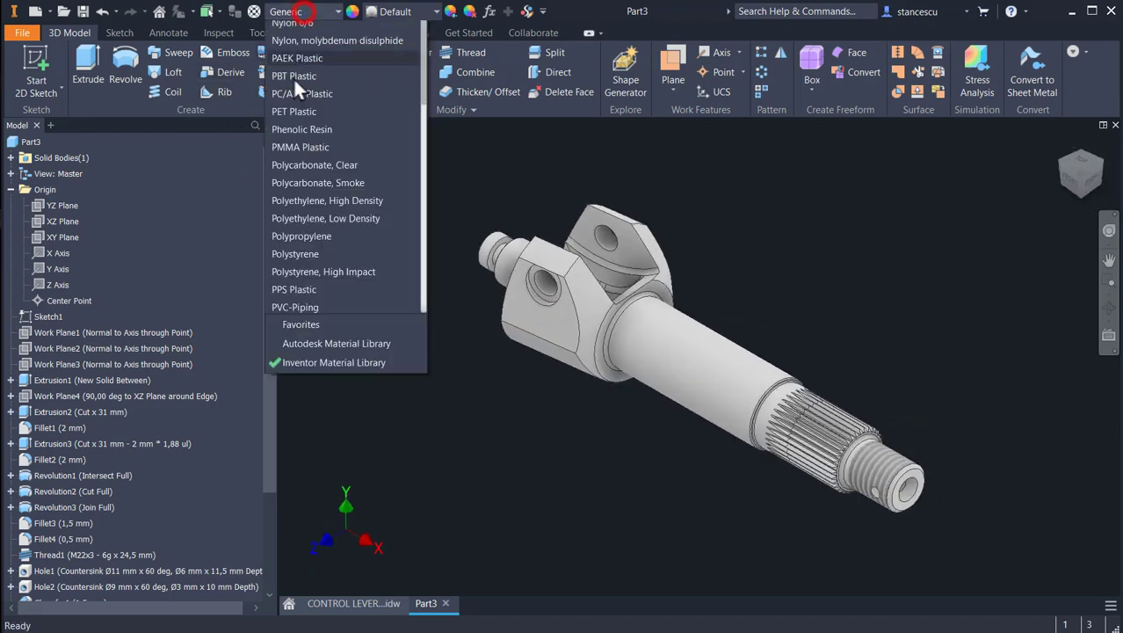
scroll(336, 290, "down", 7)
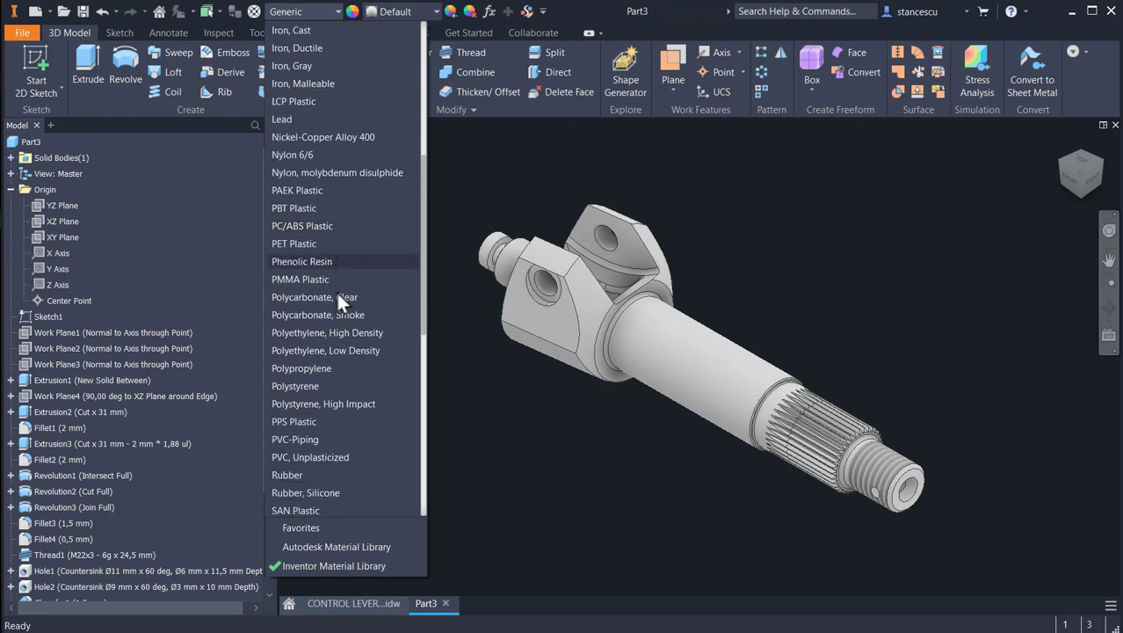
scroll(336, 290, "down", 4)
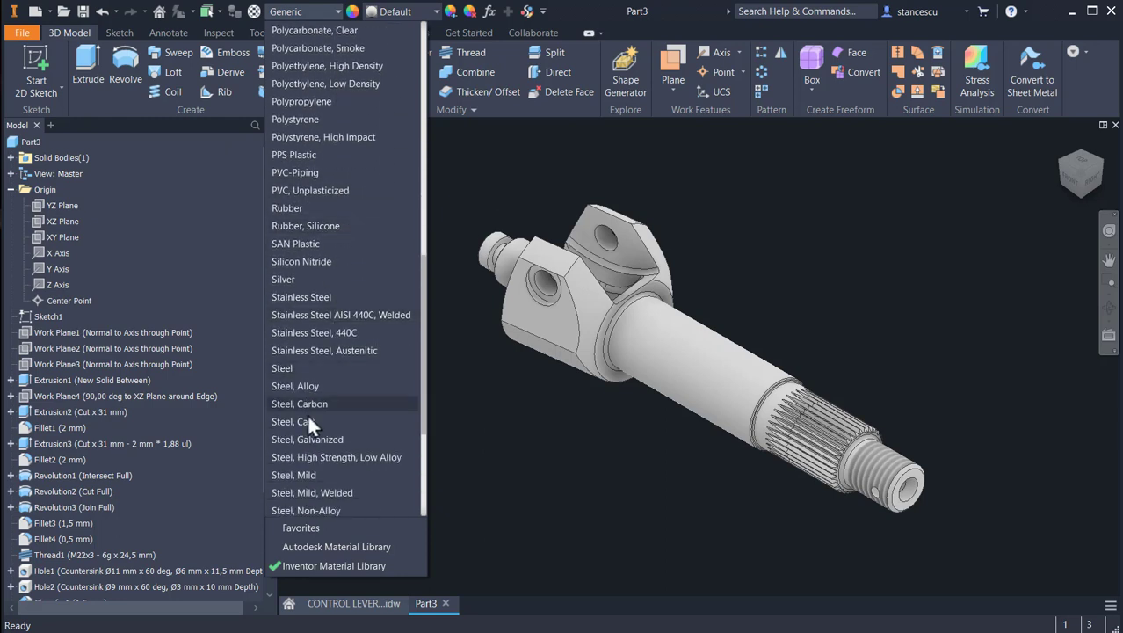
left_click(313, 384)
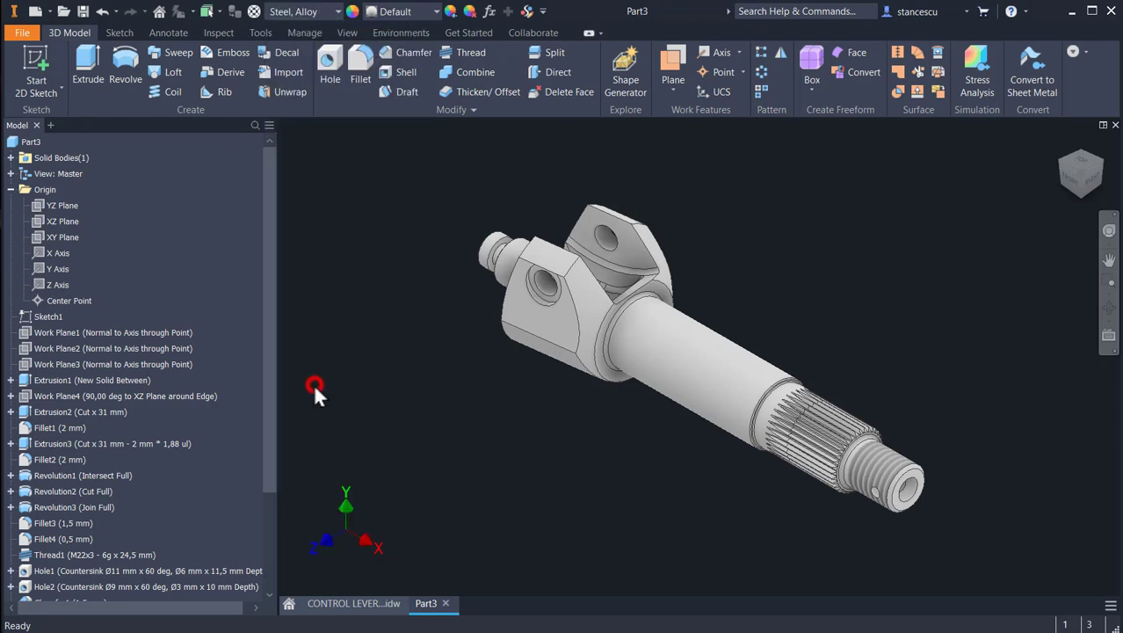
Give the part a polished steel appearance from the Inventor Material Library.
left_click(408, 12)
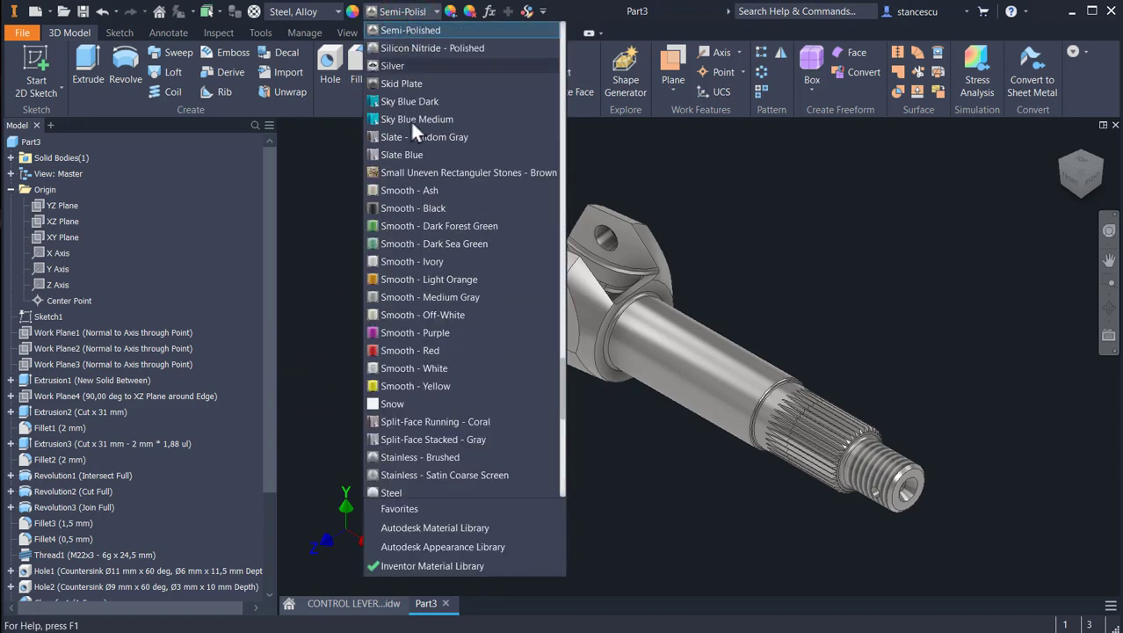
scroll(440, 231, "down", 3)
left_click(419, 386)
left_click(407, 407)
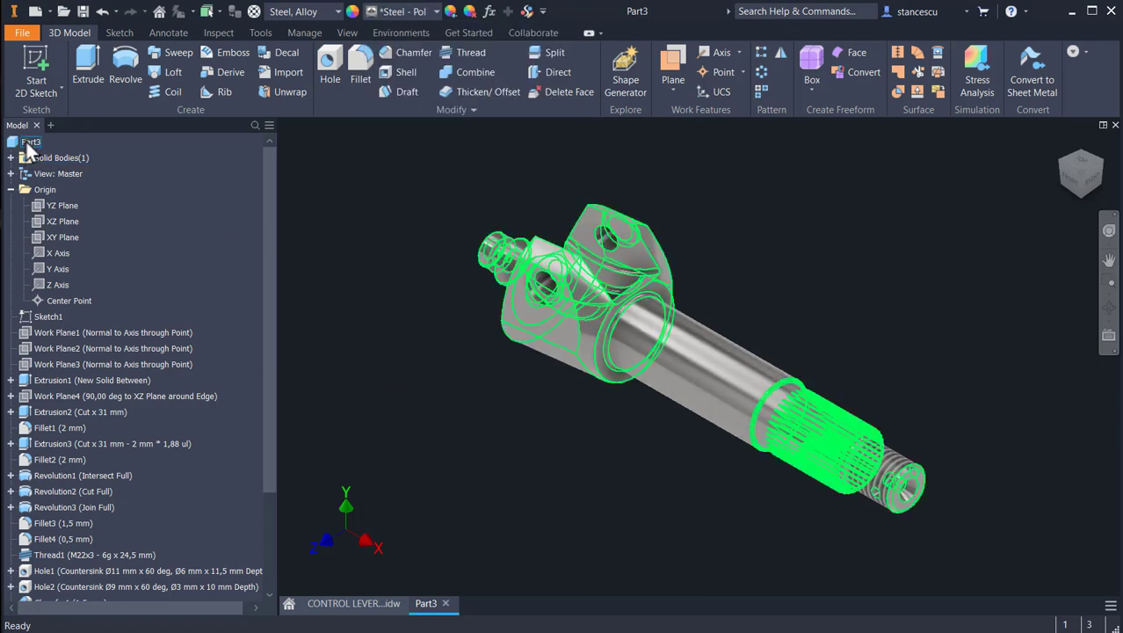
Update the physical properties in the part's iProperties to check its mass.
right_click(29, 150)
left_click(59, 295)
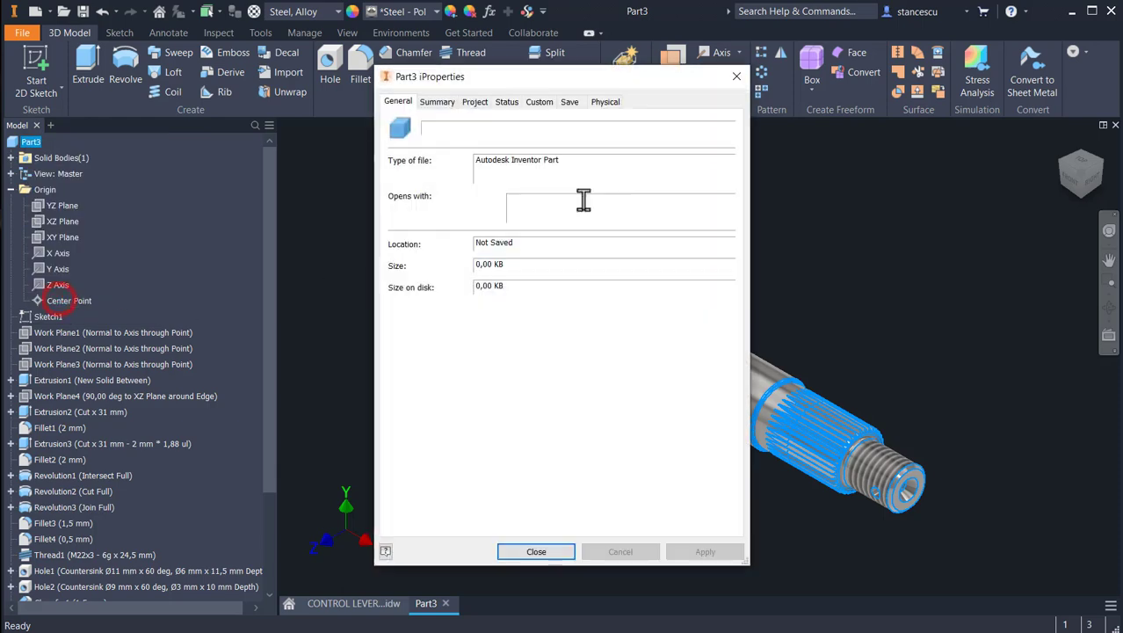
left_click(608, 103)
left_click(688, 139)
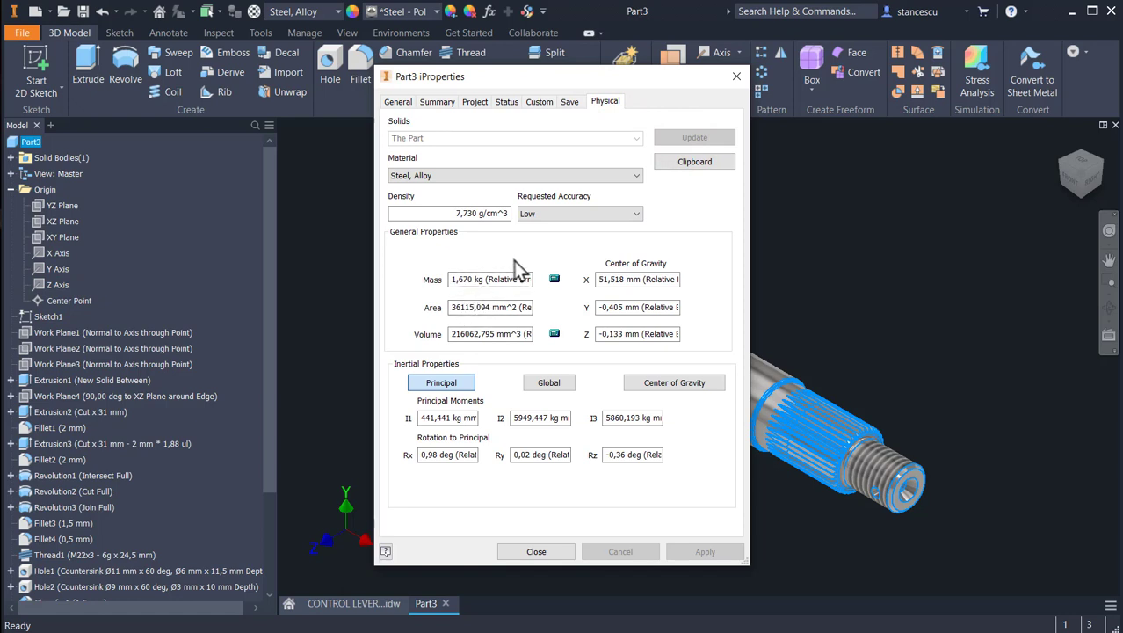
left_click(538, 554)
left_click(807, 255)
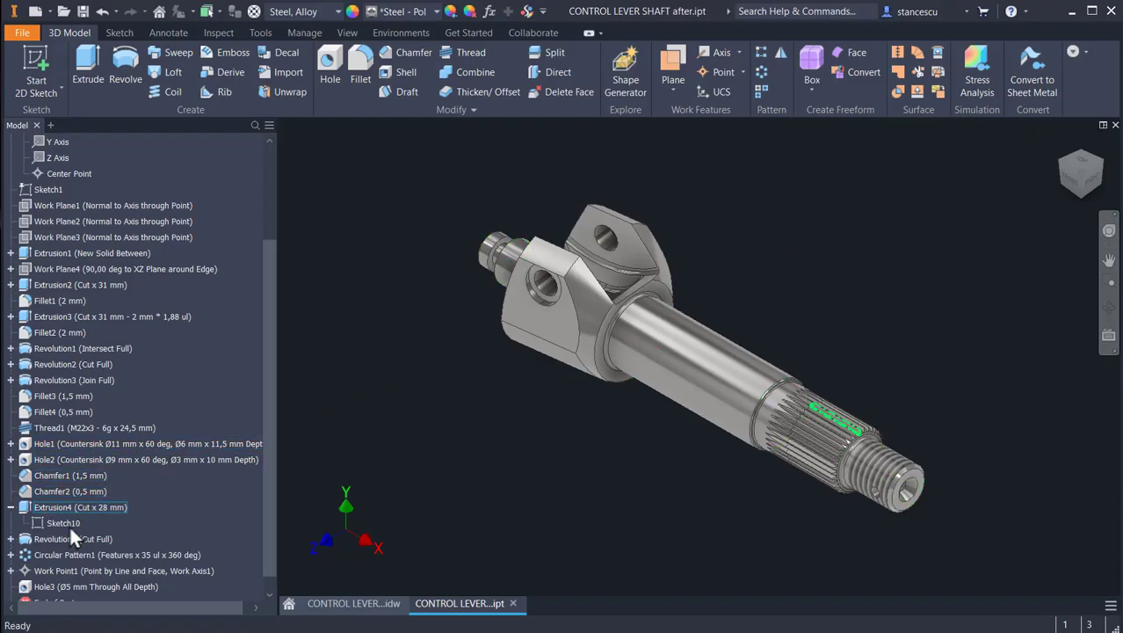
Edit the channel profile sketch of the 28 mm cut, vertically aligning the 0.3 arc's center with the shaft center, and finish the sketch.
double_click(39, 523)
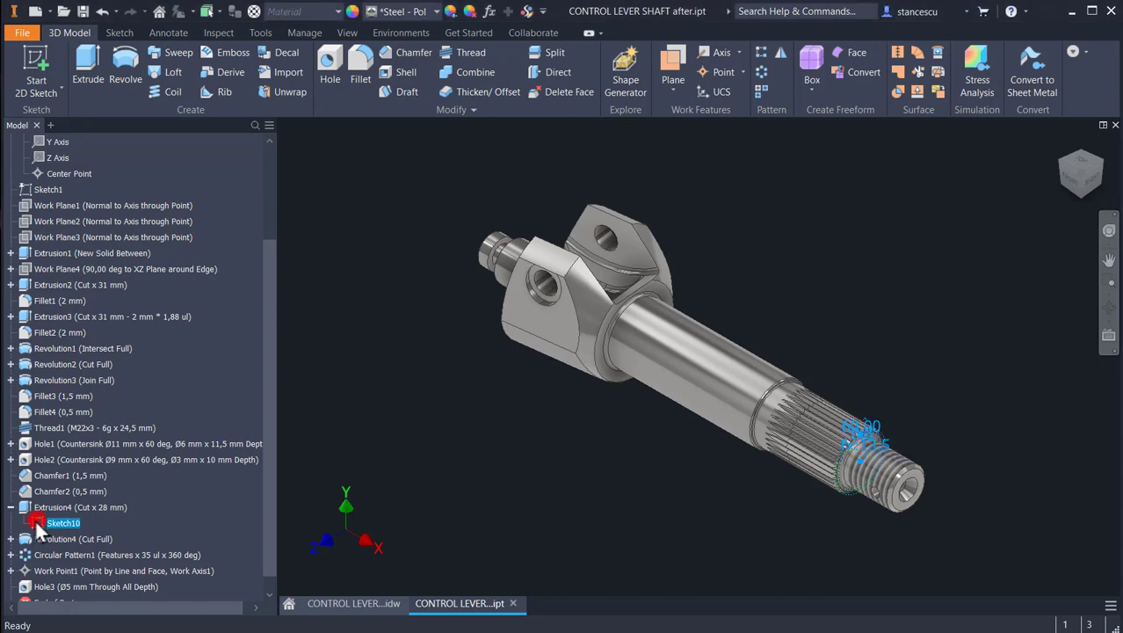
scroll(729, 341, "up", 8)
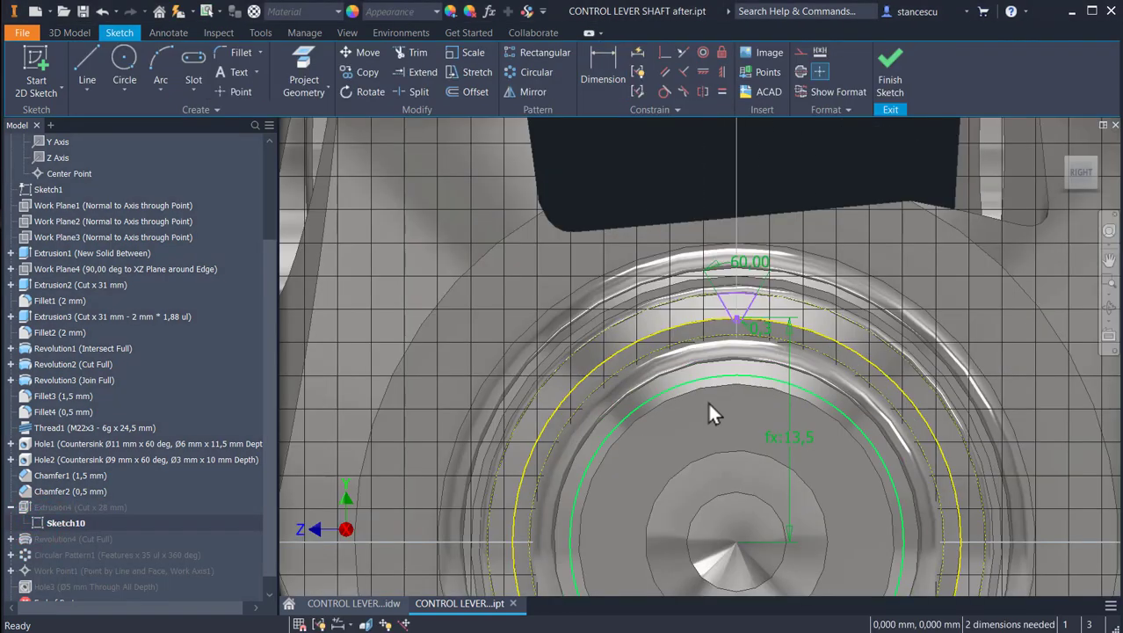
scroll(737, 400, "up", 2)
middle_click_drag(736, 395, 730, 476)
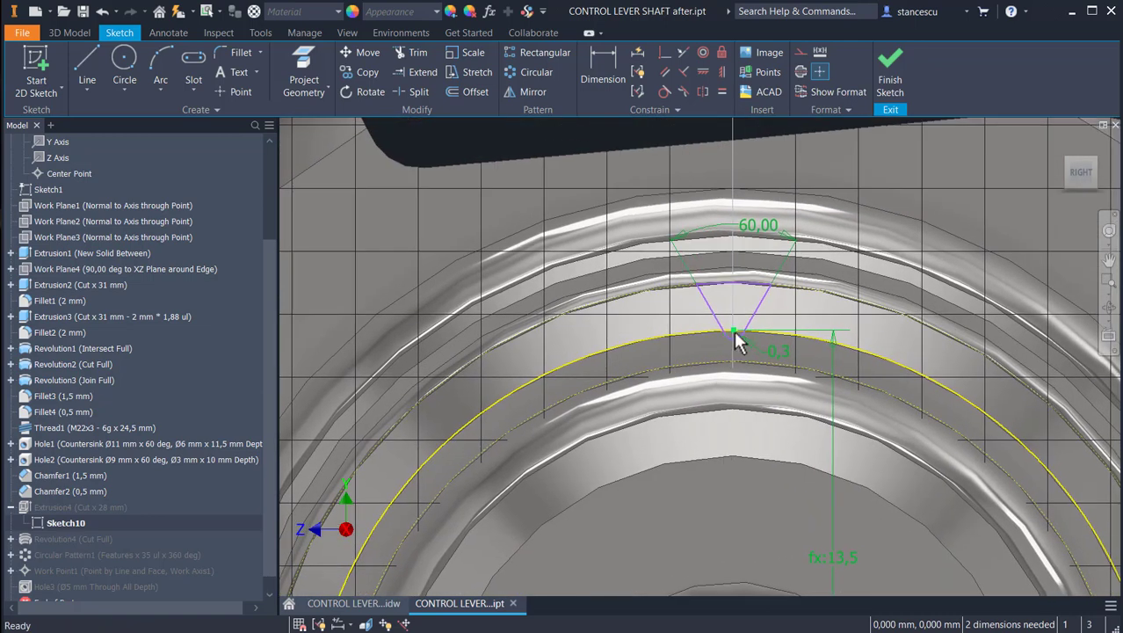
scroll(743, 384, "down", 2)
scroll(743, 390, "down", 2)
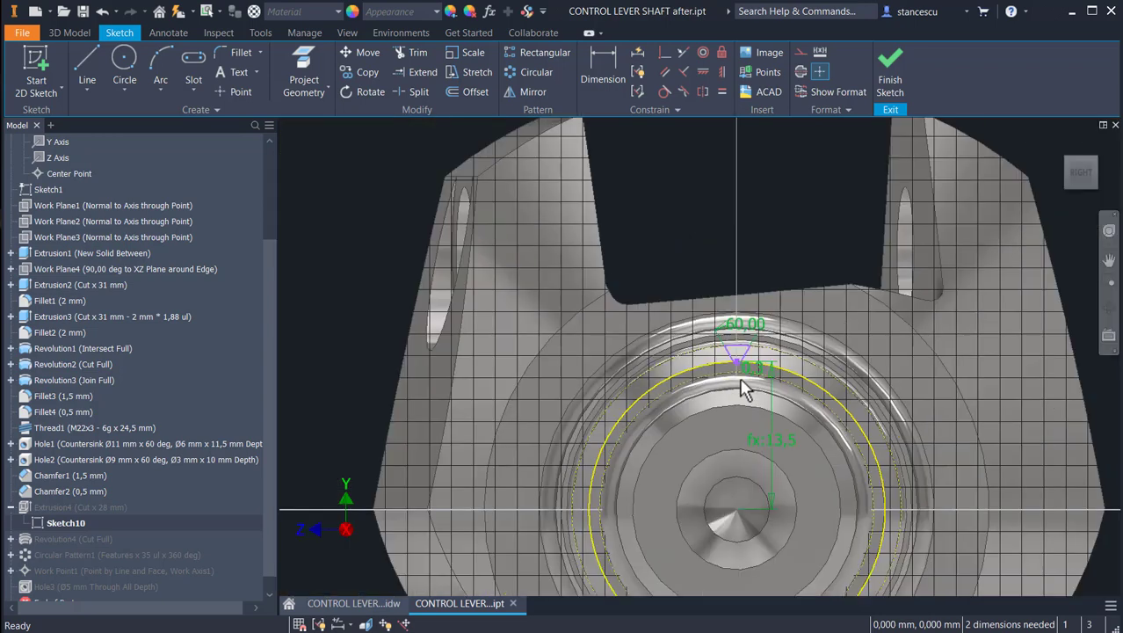
middle_click_drag(781, 168, 780, 158)
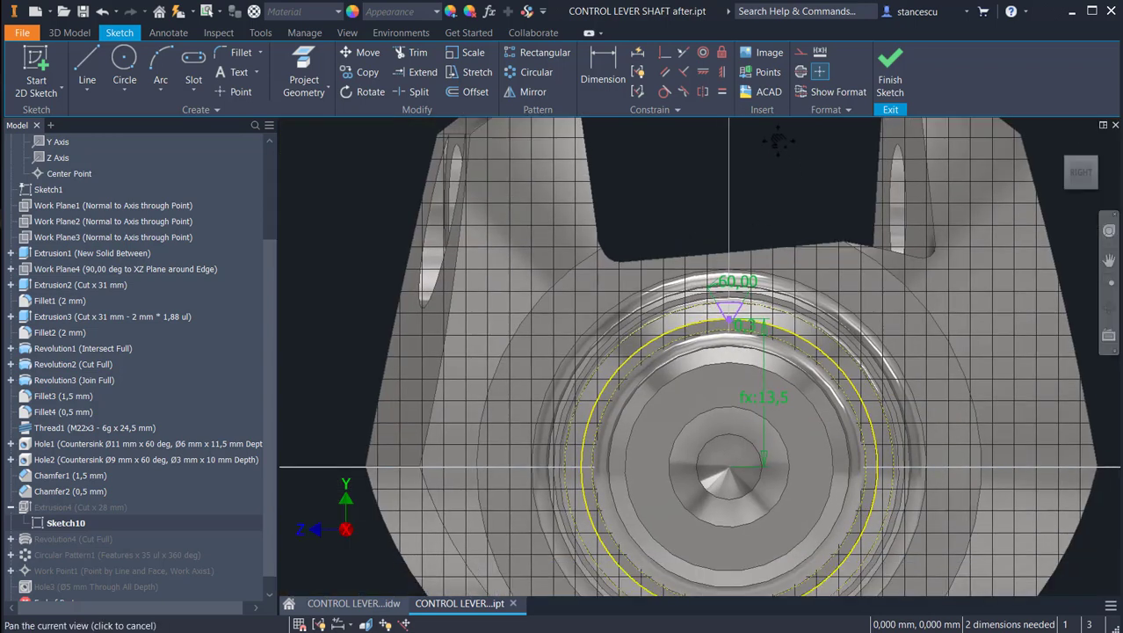
left_click(721, 71)
left_click(729, 318)
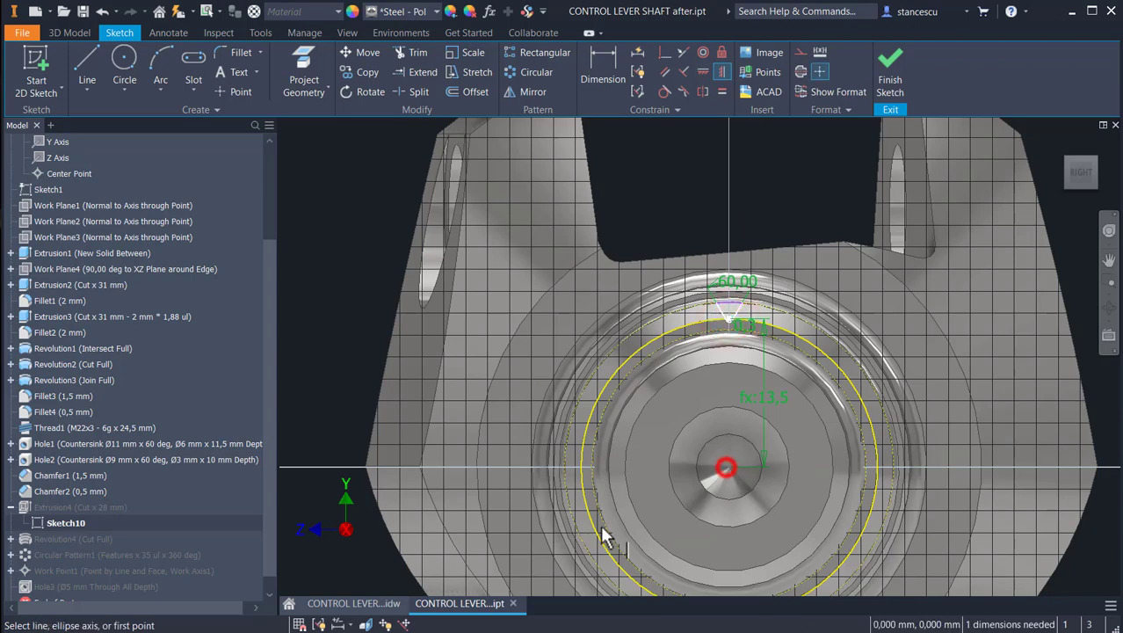
left_click(729, 469)
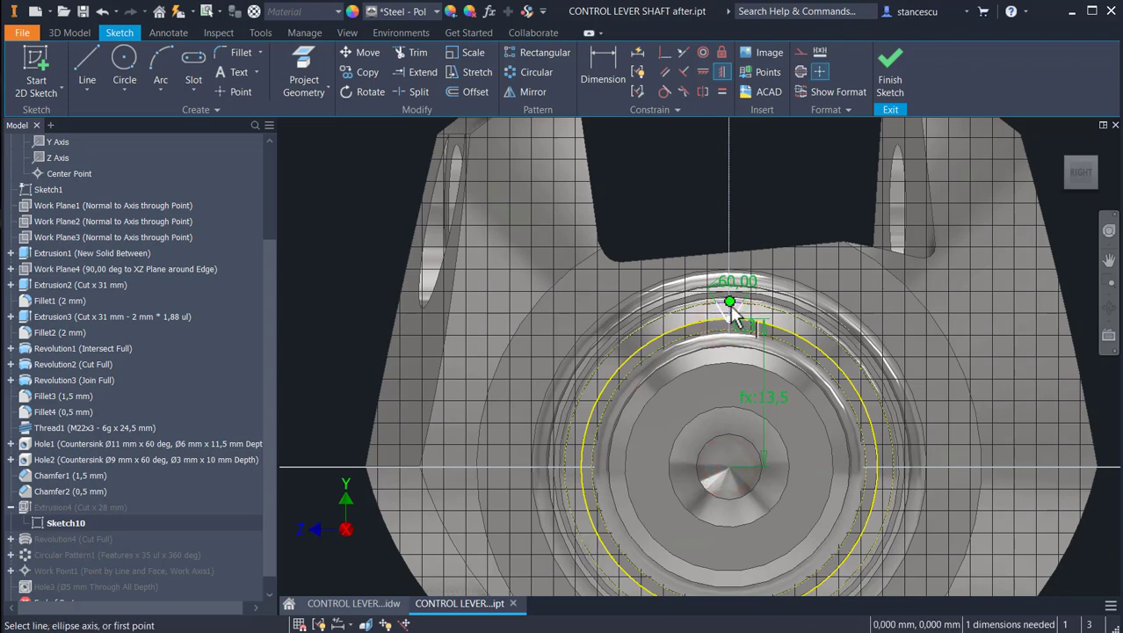
scroll(735, 318, "up", 4)
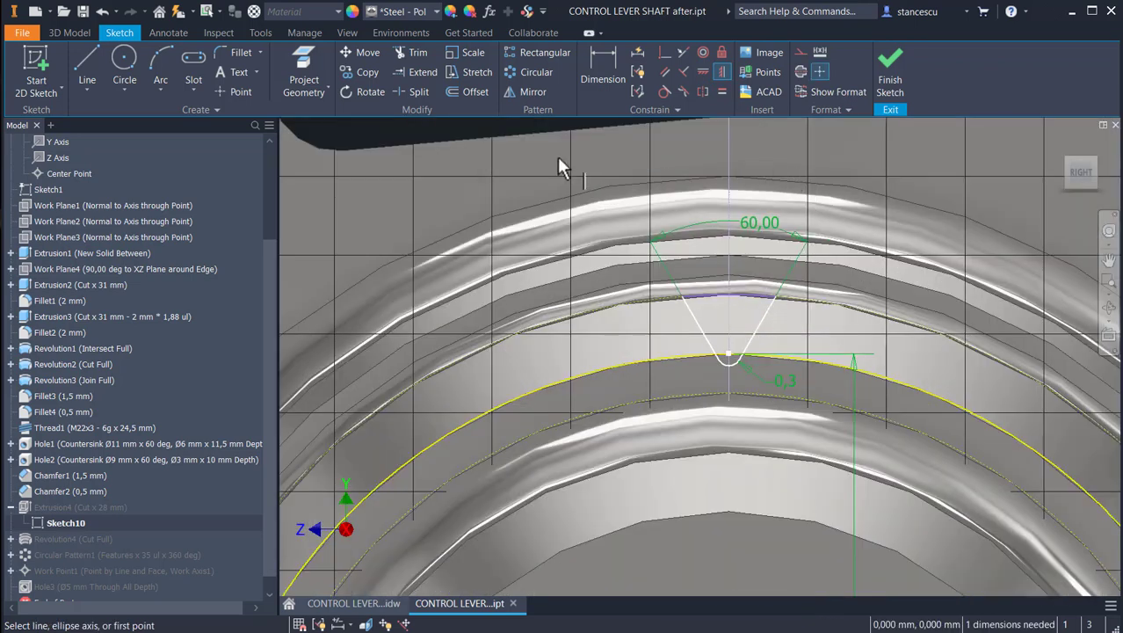
scroll(733, 315, "down", 5)
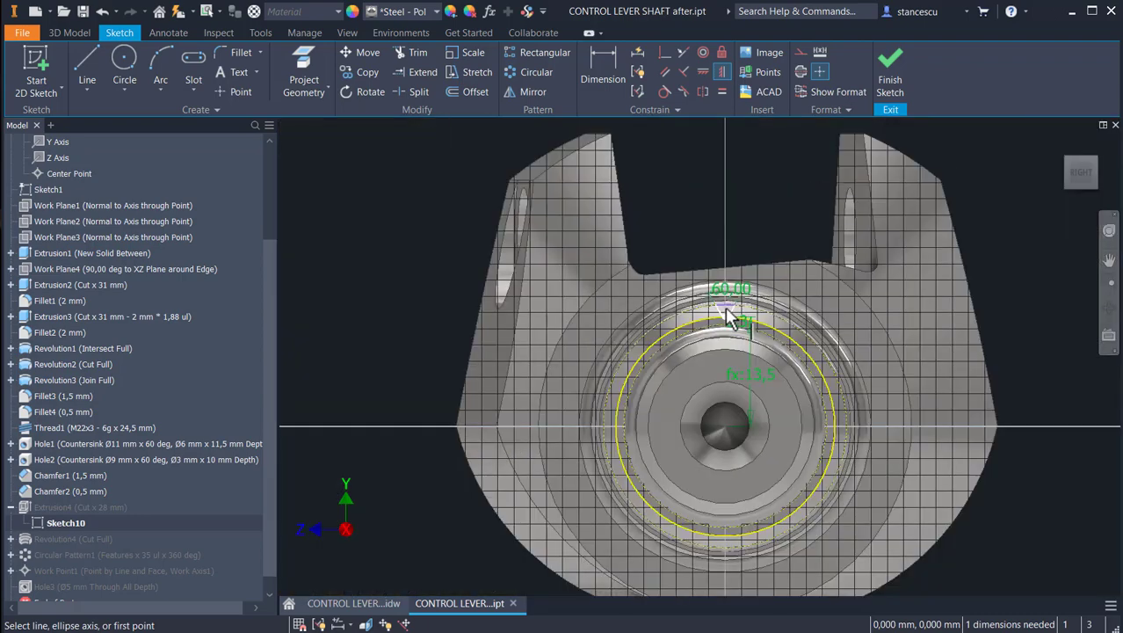
left_click(890, 77)
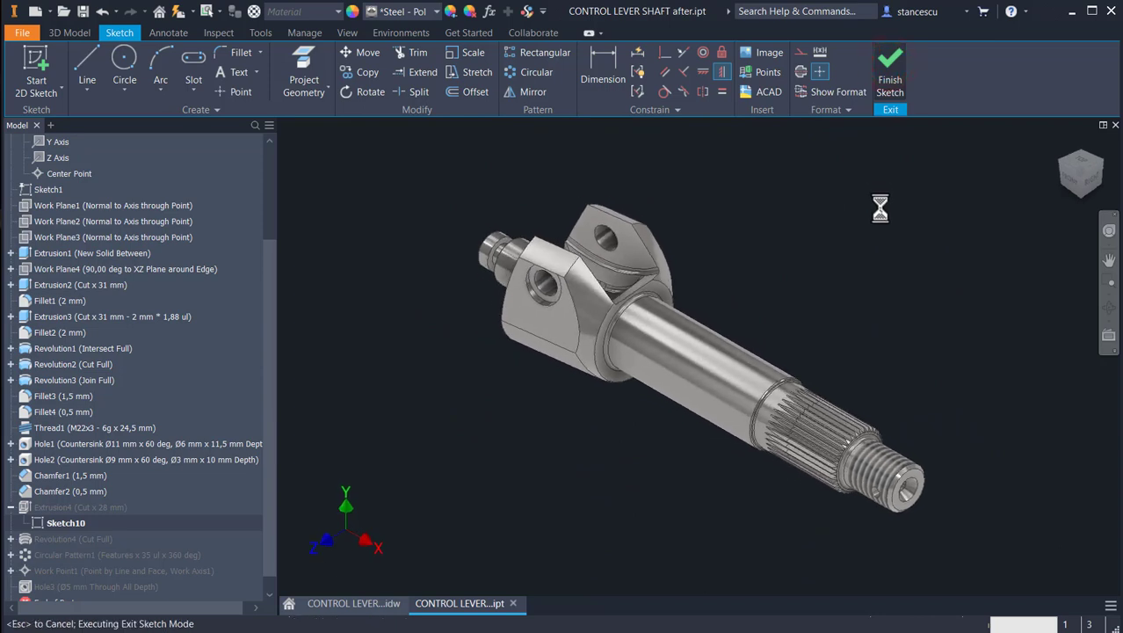